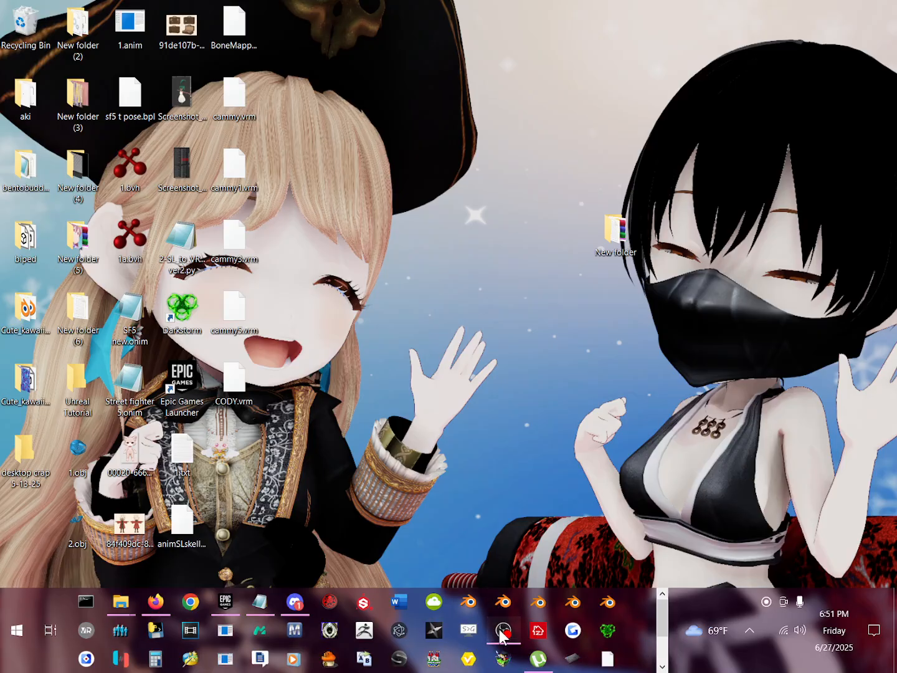
pyautogui.click(501, 632)
pyautogui.click(501, 632)
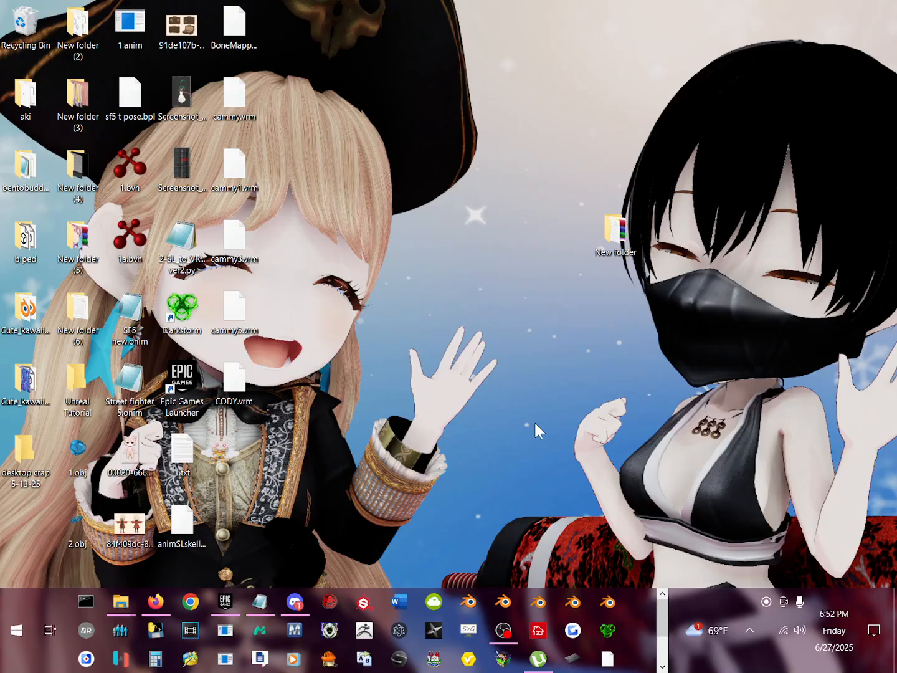
pyautogui.click(506, 598)
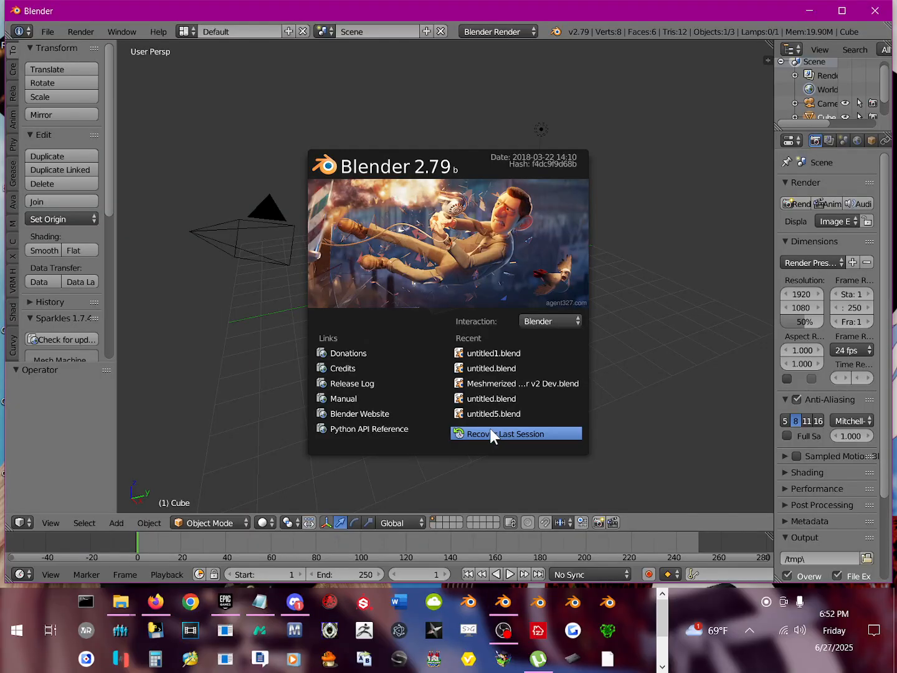
pyautogui.click(875, 10)
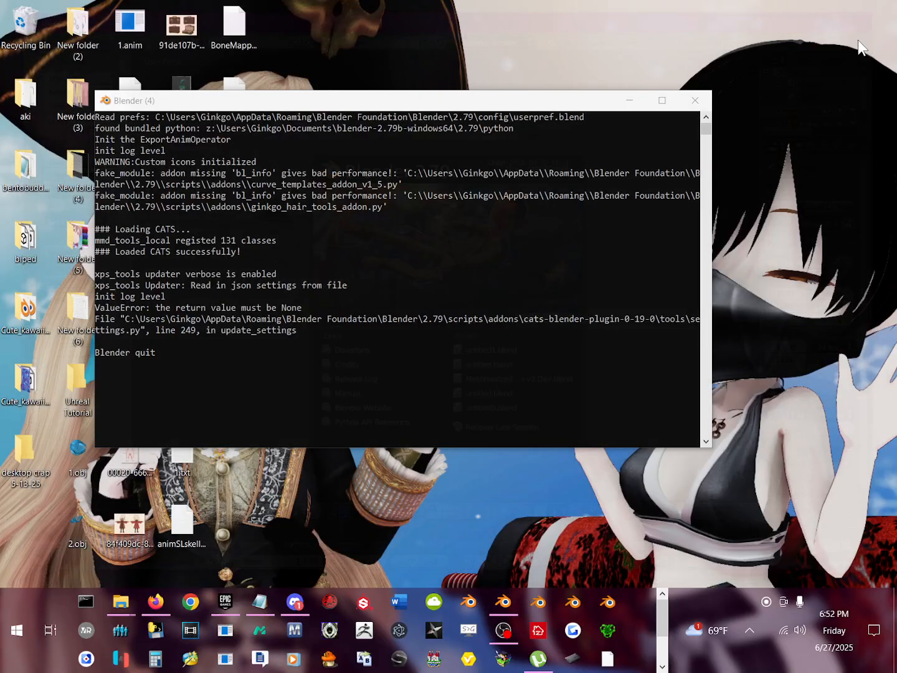
# Step: Launch Blender 3.0.0, dismiss its splash screen and minimize the window
pyautogui.click(539, 602)
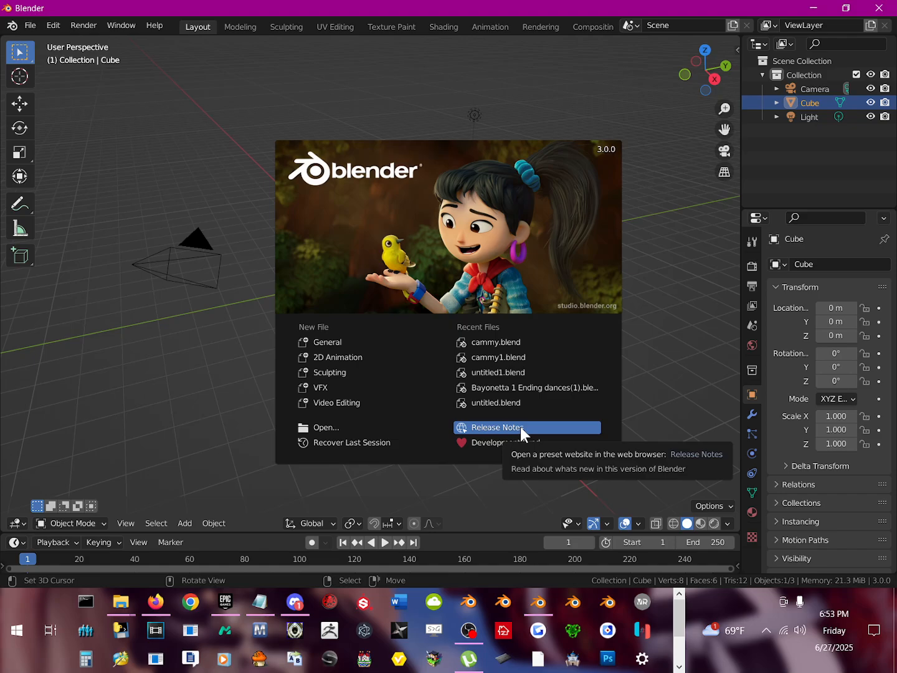
pyautogui.click(799, 120)
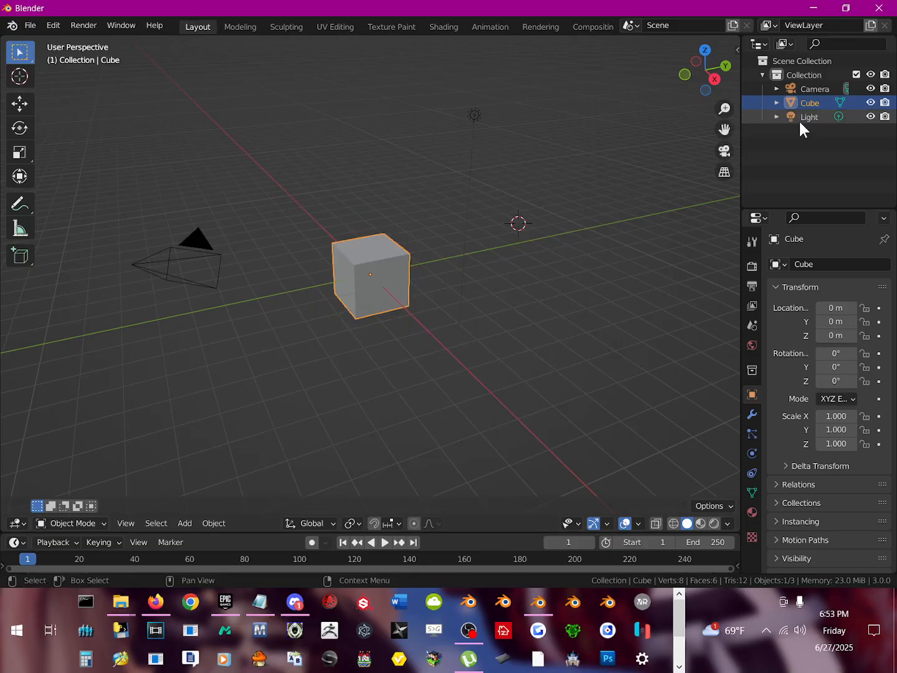
pyautogui.keyDown('shift'); pyautogui.rightClick(547, 172); pyautogui.keyUp('shift')
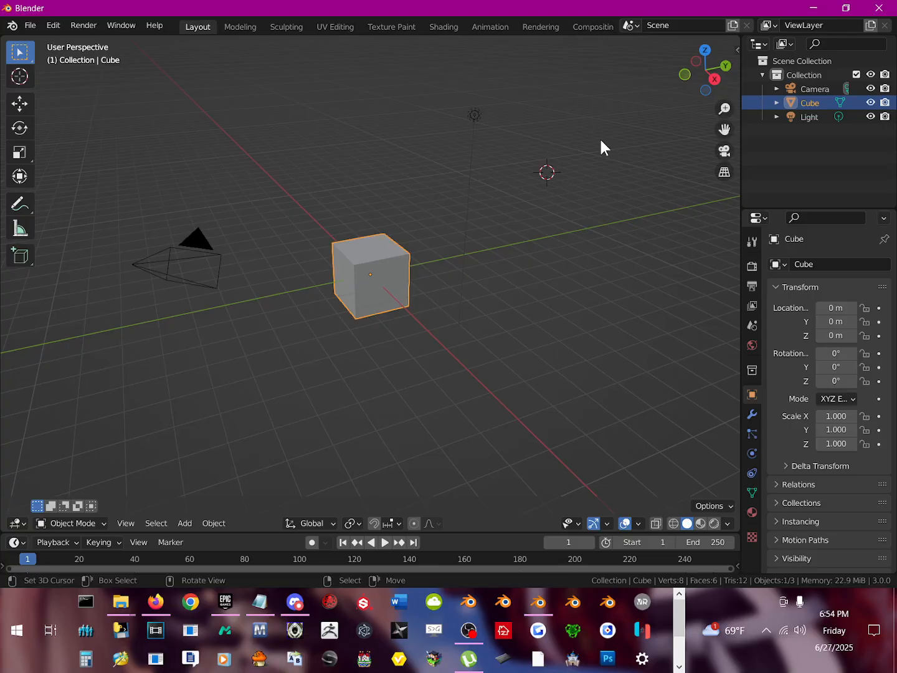
pyautogui.moveTo(595, 6); pyautogui.dragTo(559, 122)
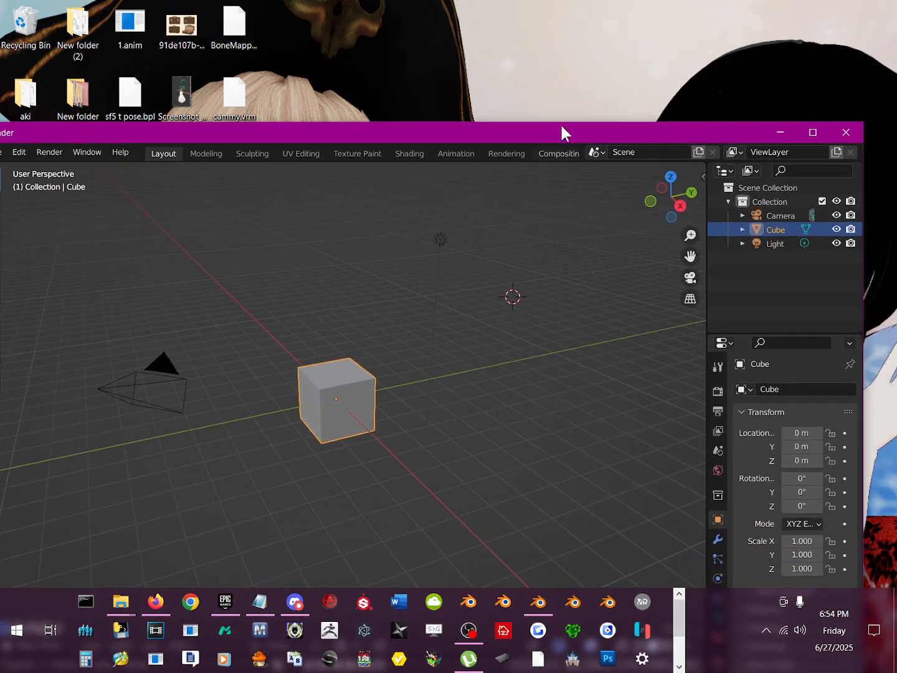
pyautogui.click(773, 133)
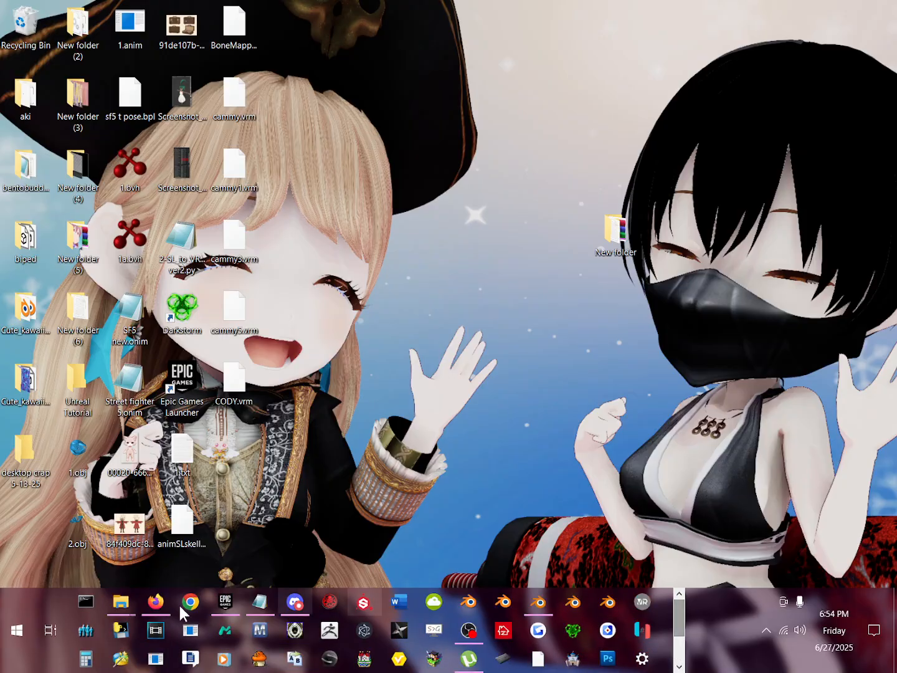
# Step: Switch to the Epic Games launcher, check which Unreal Engine versions are installed, and minimize it
pyautogui.click(225, 601)
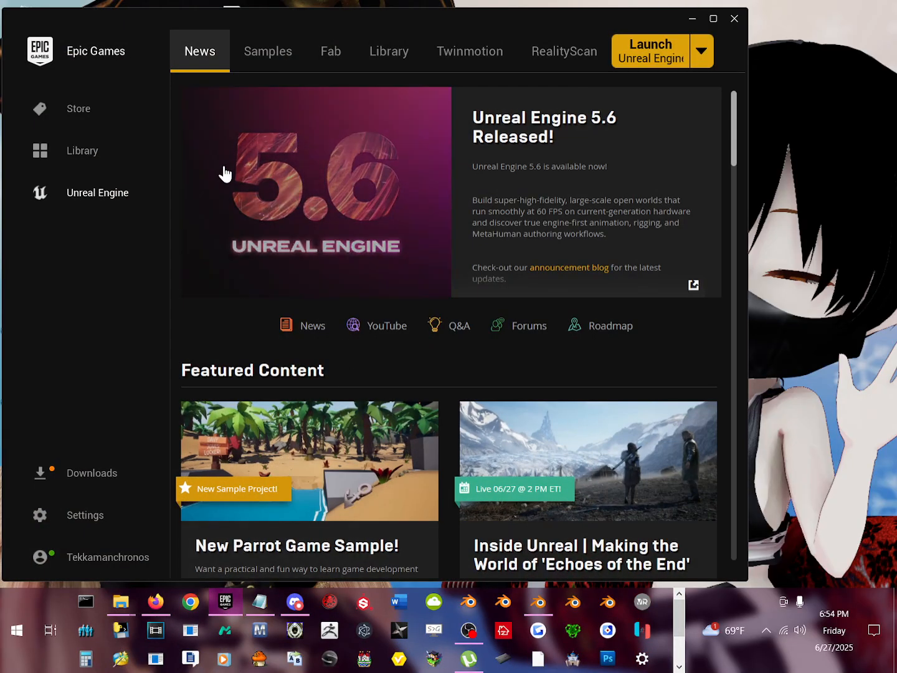
pyautogui.click(380, 63)
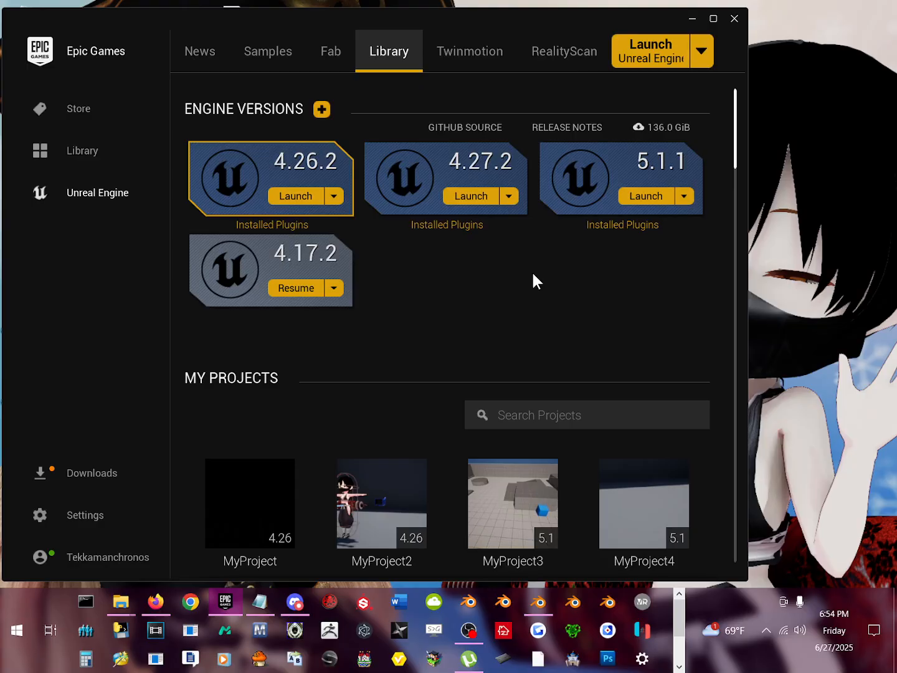
pyautogui.click(692, 18)
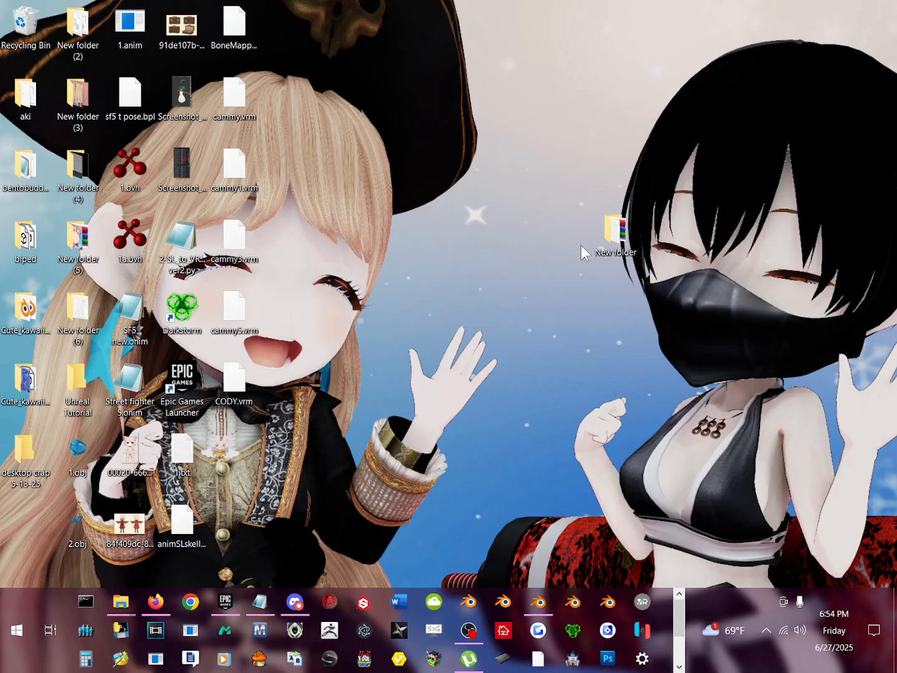
# Step: Open the Ginkgo Unreal tutorial files folder inside the desktop's New folder
pyautogui.doubleClick(613, 241)
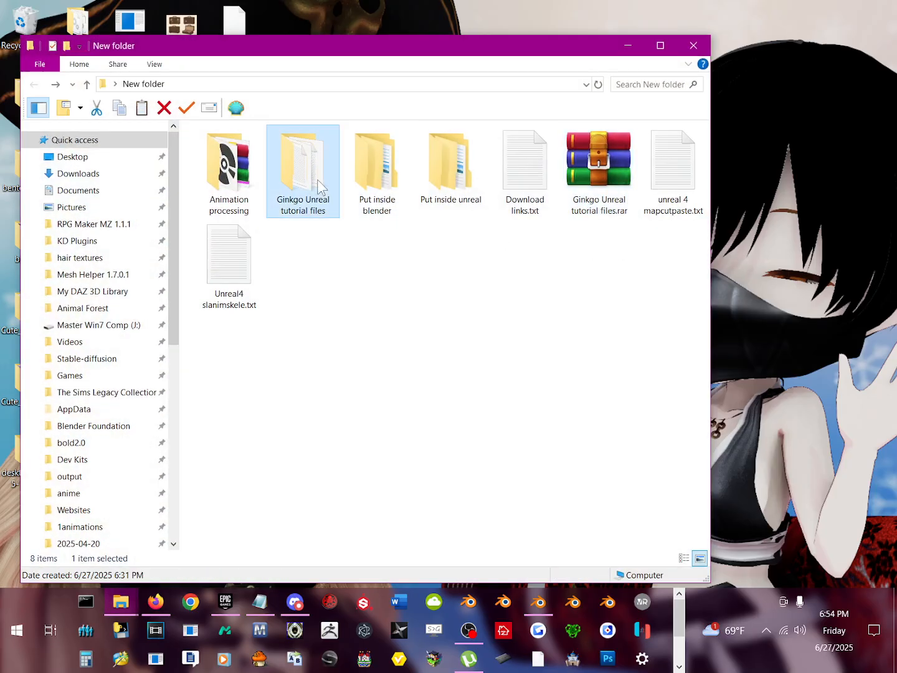
pyautogui.doubleClick(318, 182)
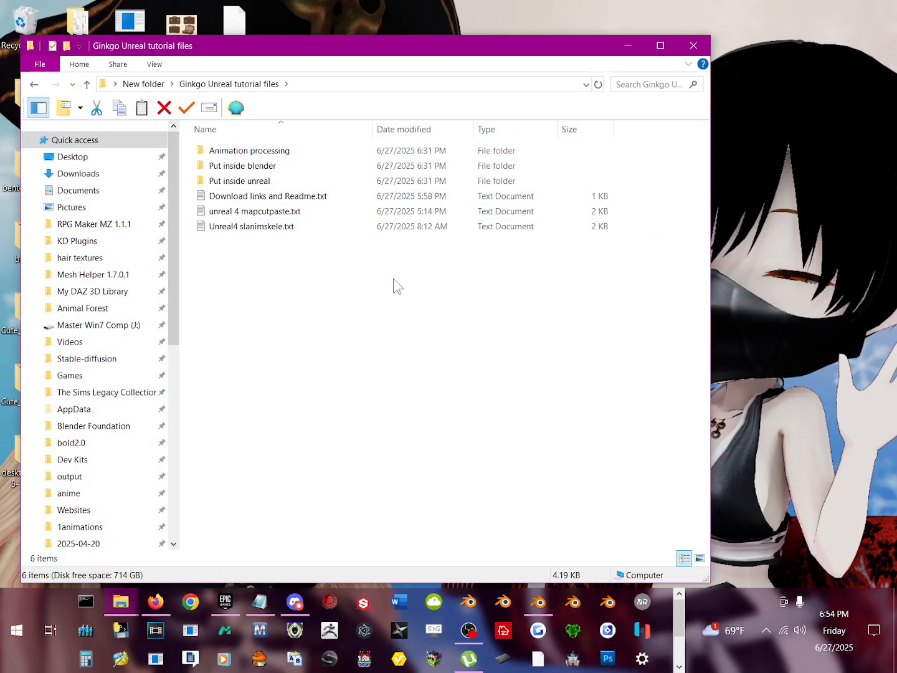
pyautogui.hotkey('alt', 'Left')
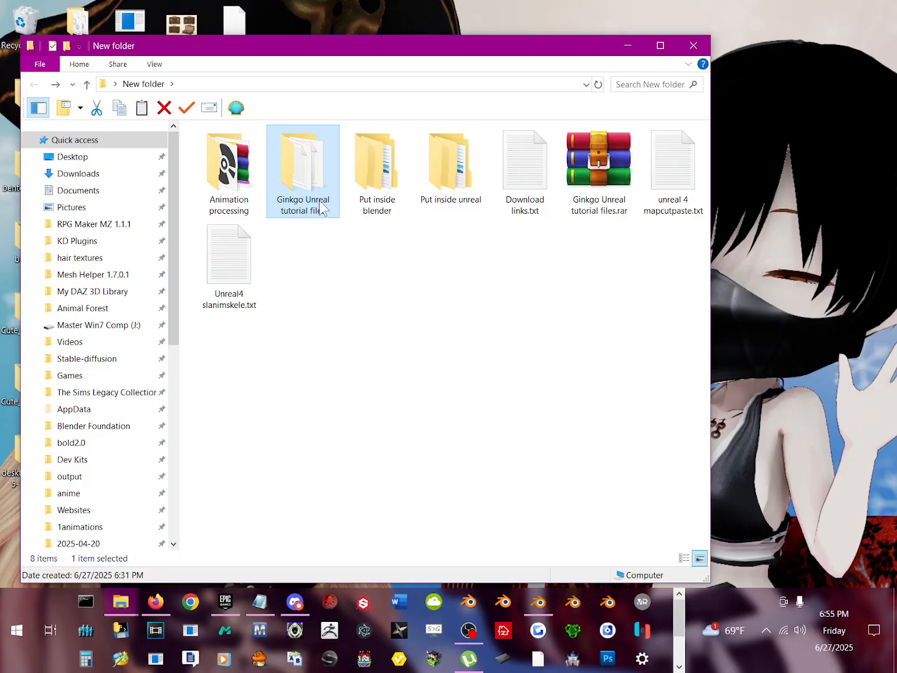
pyautogui.moveTo(321, 208)
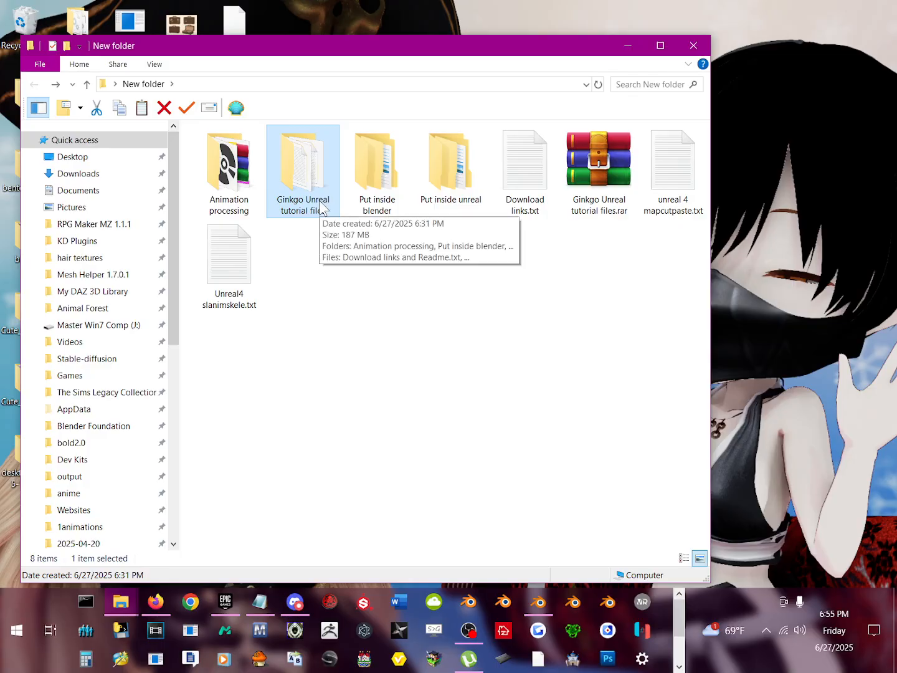
pyautogui.doubleClick(321, 208)
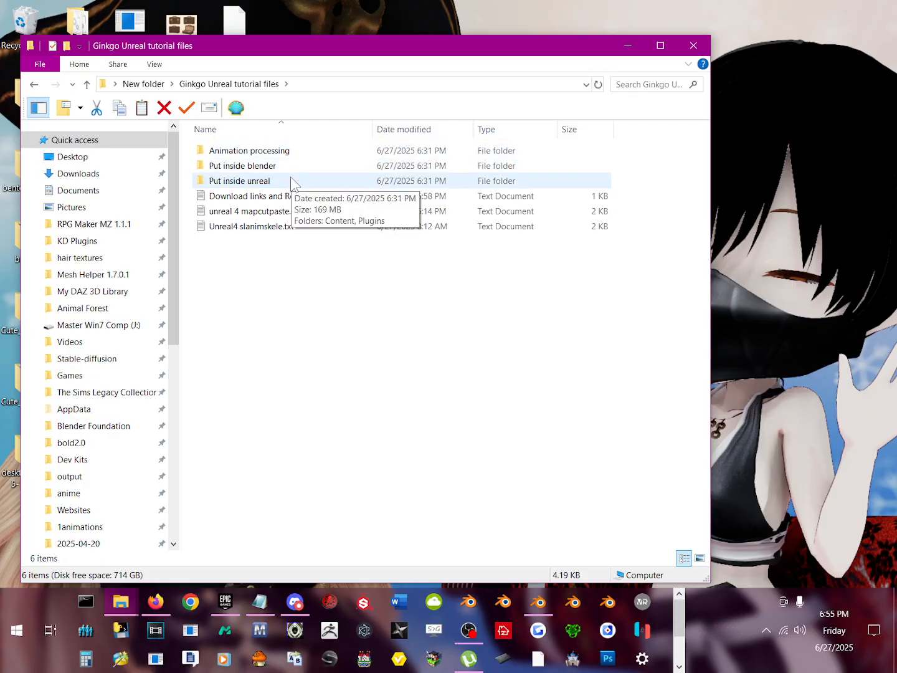
# Step: Examine the Put inside blender folder, including its SL2VRM Toolkit subfolder and Salmon.Onigiri archive, and return to the tutorial files folder
pyautogui.doubleClick(295, 170)
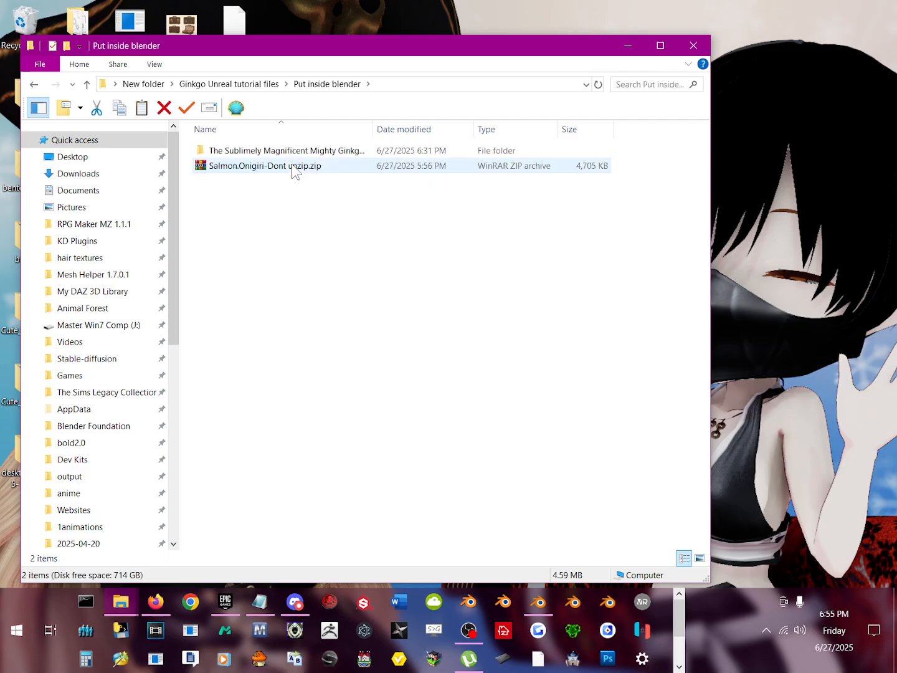
pyautogui.click(342, 155)
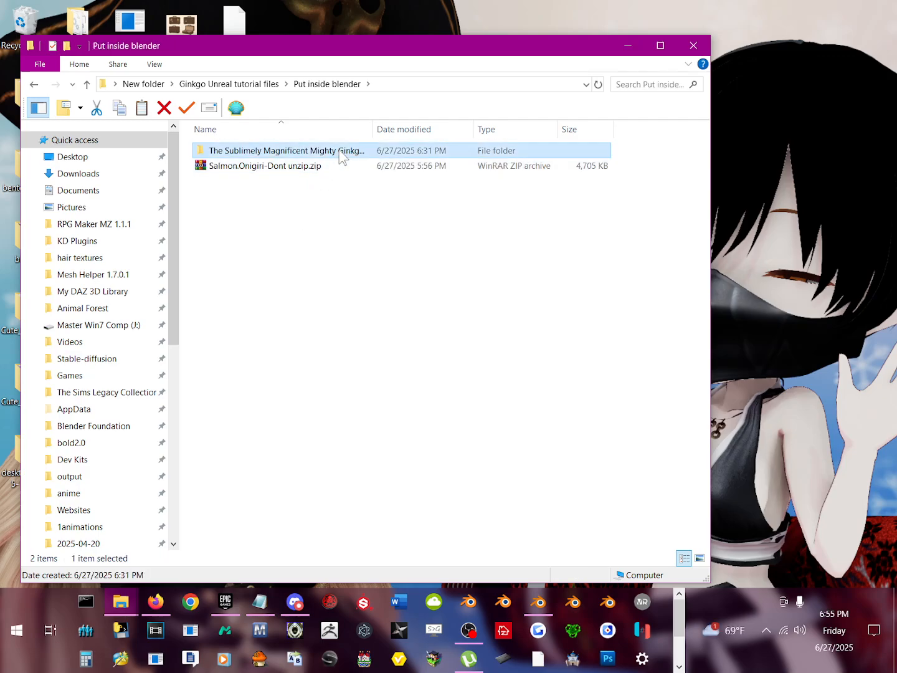
pyautogui.doubleClick(342, 155)
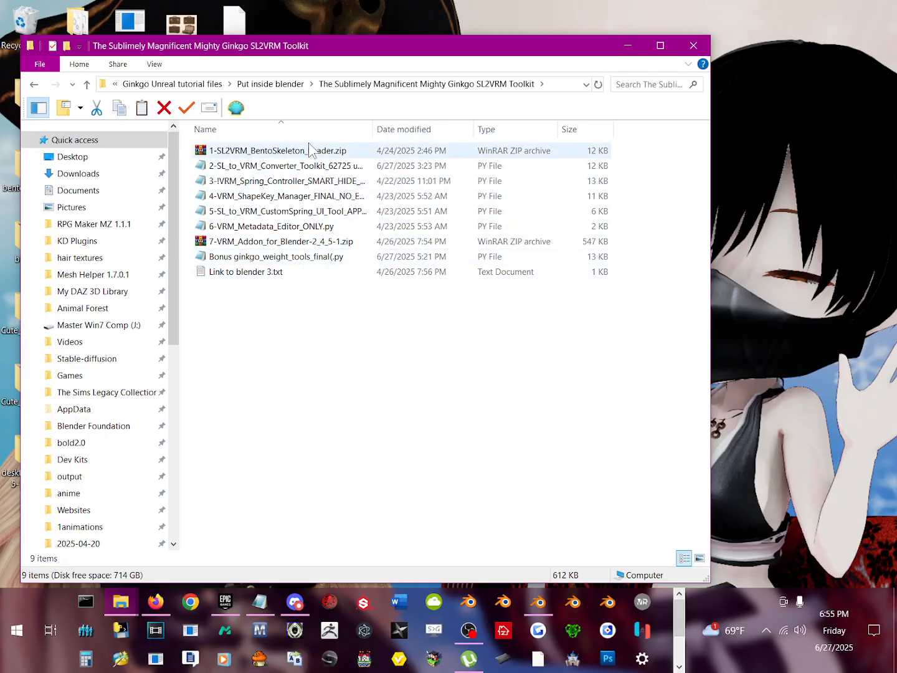
pyautogui.hotkey('alt', 'Left')
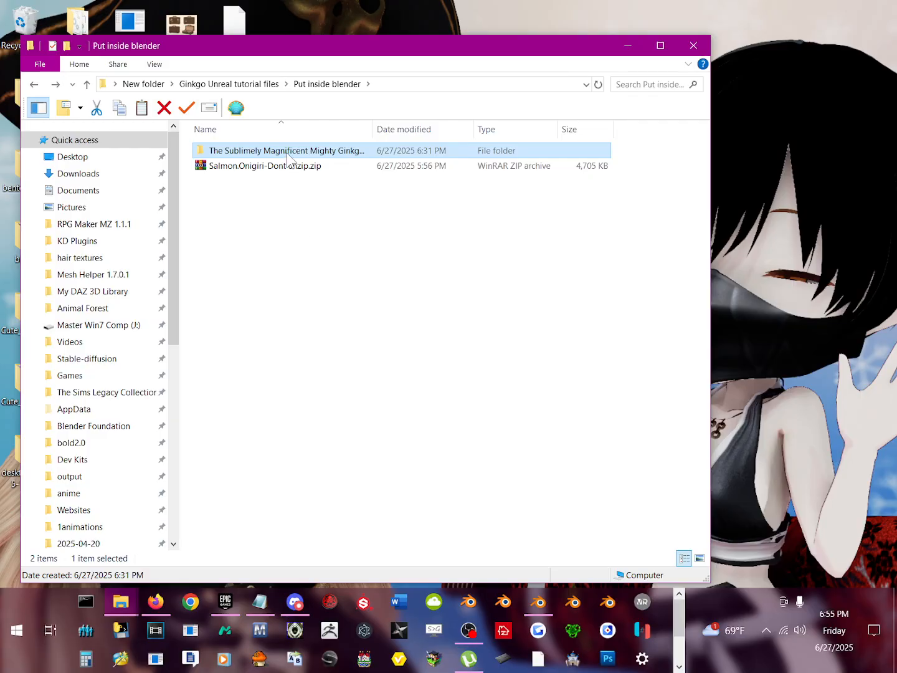
pyautogui.doubleClick(288, 153)
pyautogui.hotkey('alt', 'Left')
pyautogui.click(287, 167)
pyautogui.click(296, 154)
pyautogui.hotkey('alt', 'Up')
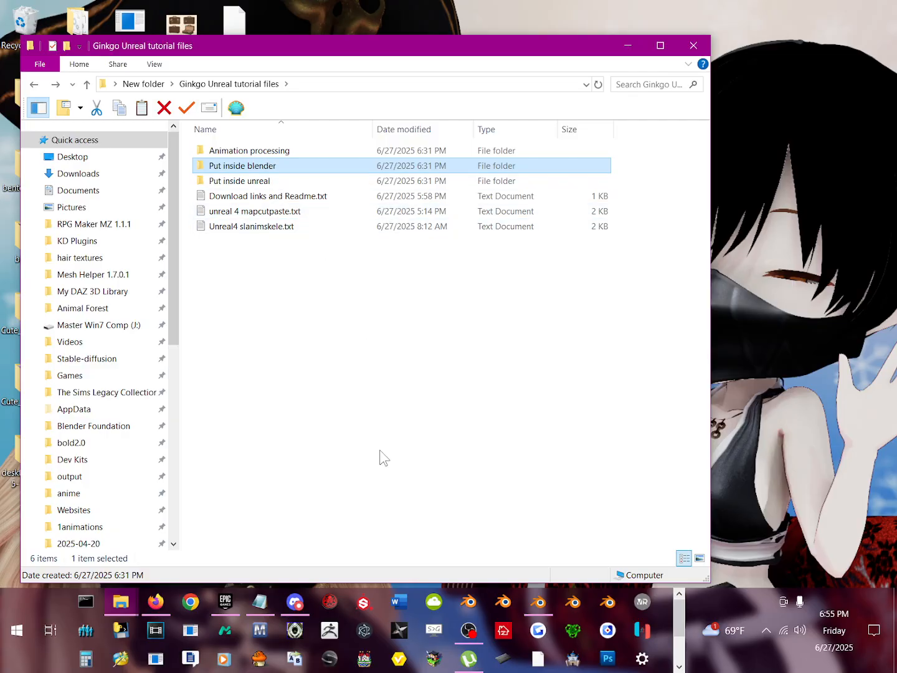
# Step: Switch back to Blender and reposition its window so the main workspace fits on screen
pyautogui.moveTo(542, 603)
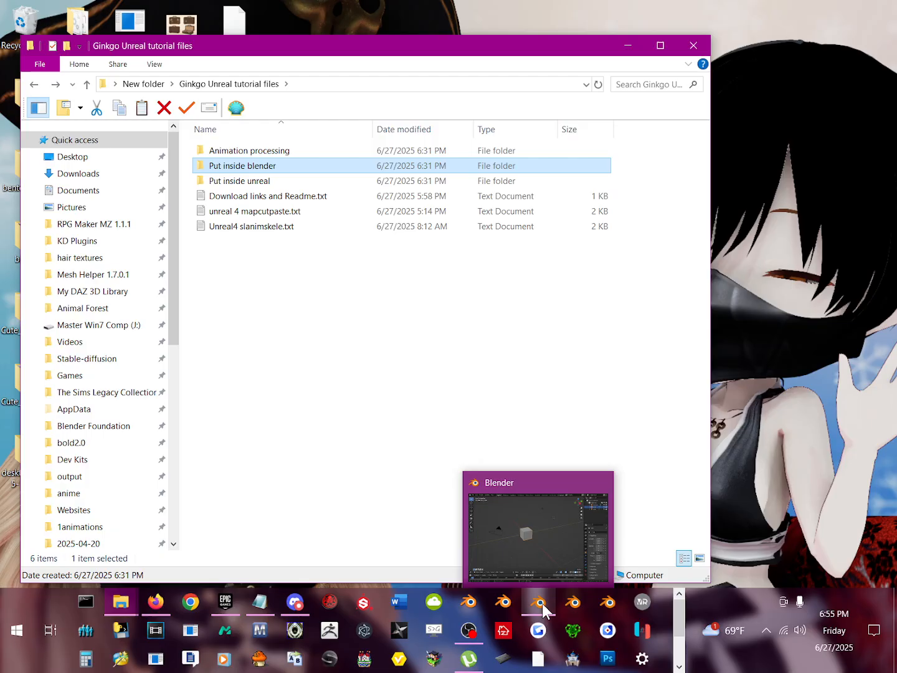
pyautogui.click(552, 568)
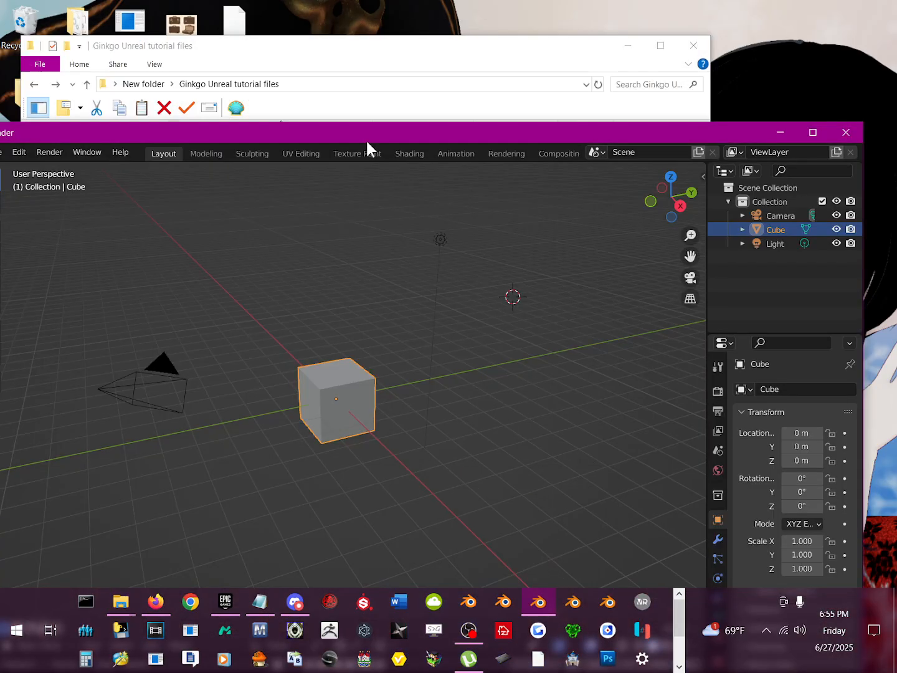
pyautogui.moveTo(367, 142); pyautogui.dragTo(410, 65)
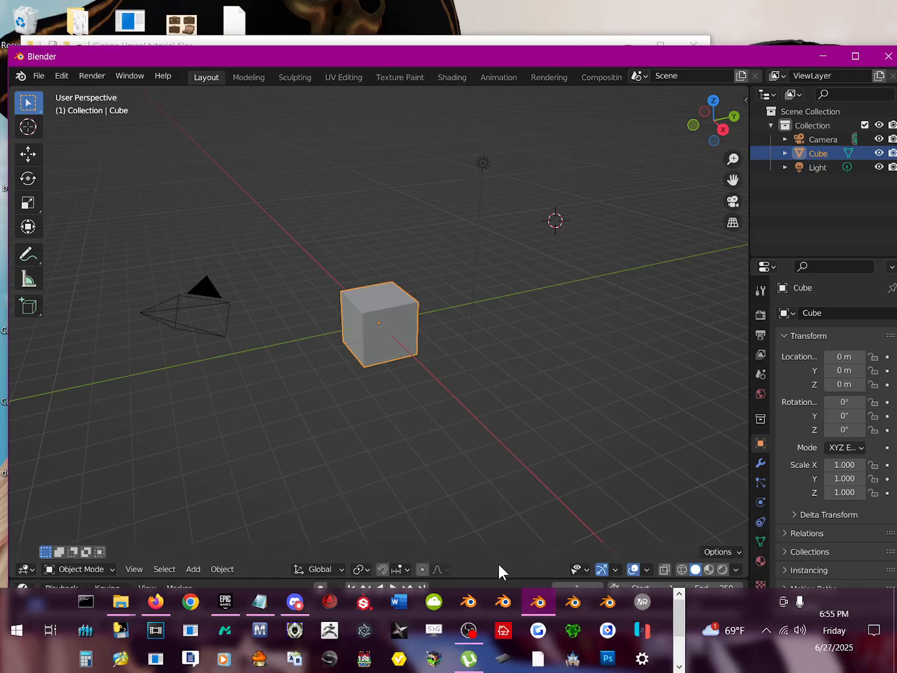
# Step: Delete all default objects from the scene: the camera, cube and light
pyautogui.moveTo(529, 614)
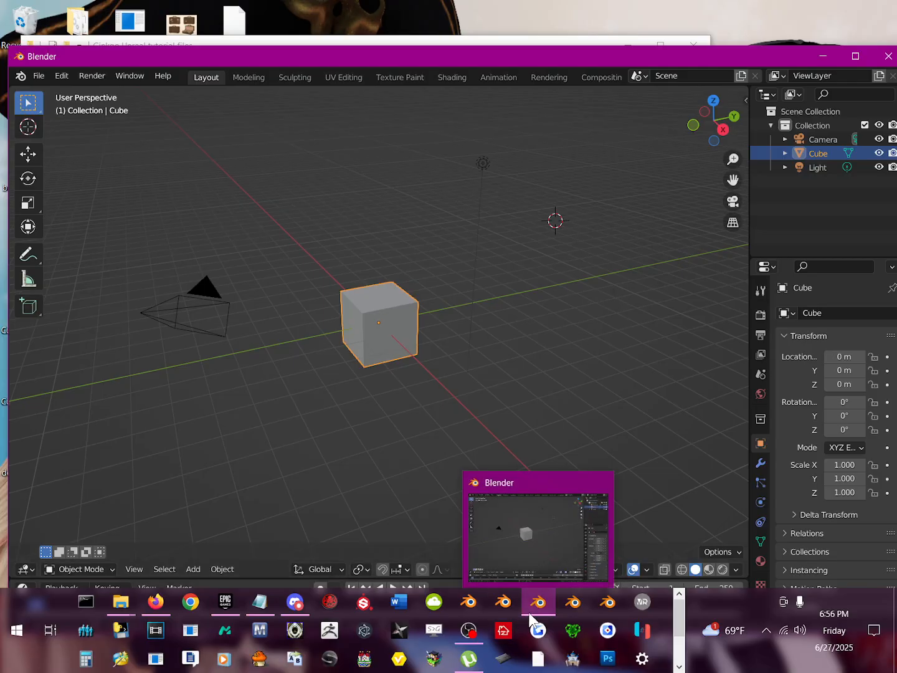
pyautogui.keyDown('shift'); pyautogui.rightClick(522, 423); pyautogui.keyUp('shift')
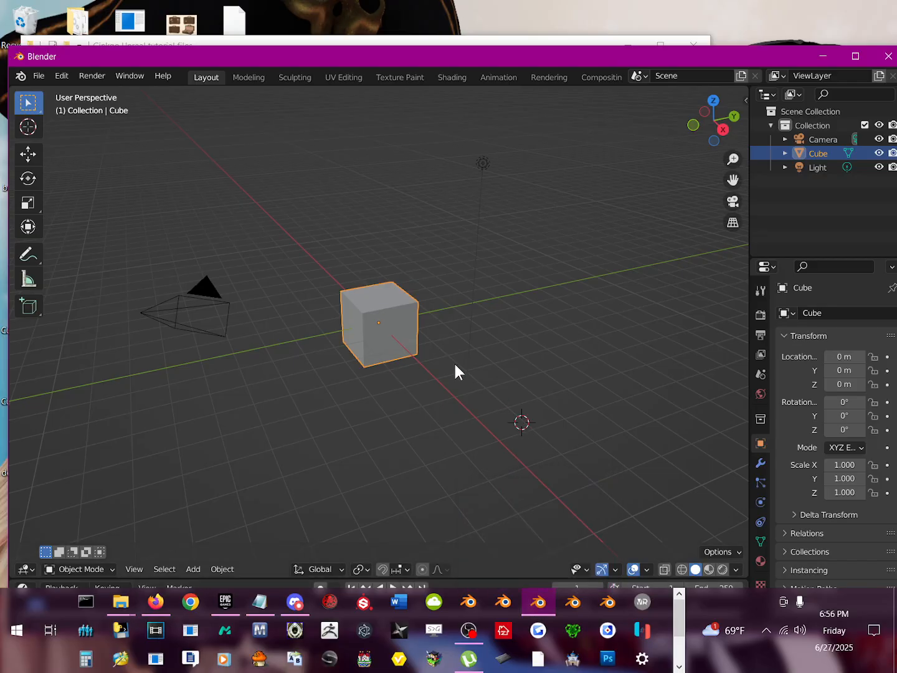
pyautogui.keyDown('shift'); pyautogui.rightClick(455, 364); pyautogui.keyUp('shift')
pyautogui.press('a')
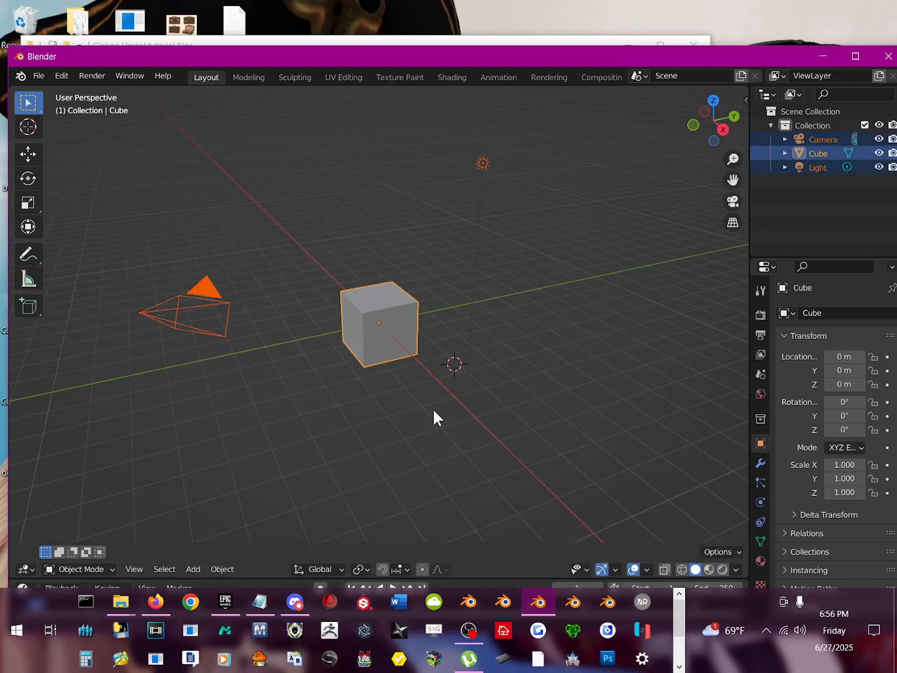
pyautogui.press('Delete')
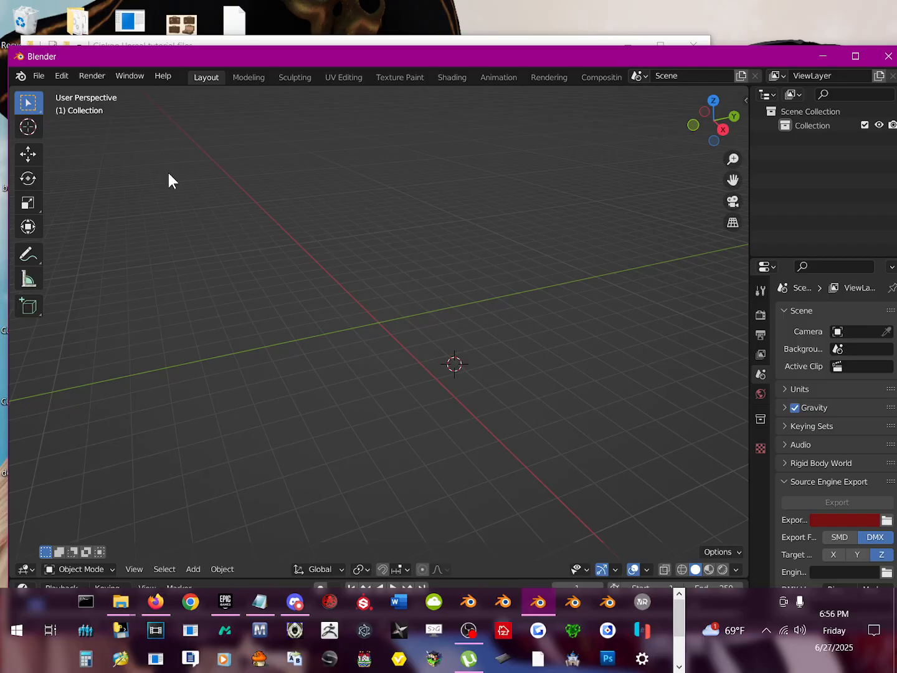
pyautogui.moveTo(190, 59)
pyautogui.mouseDown()
pyautogui.moveTo(213, 167)
pyautogui.moveTo(193, 109)
pyautogui.moveTo(191, 52)
pyautogui.mouseUp()
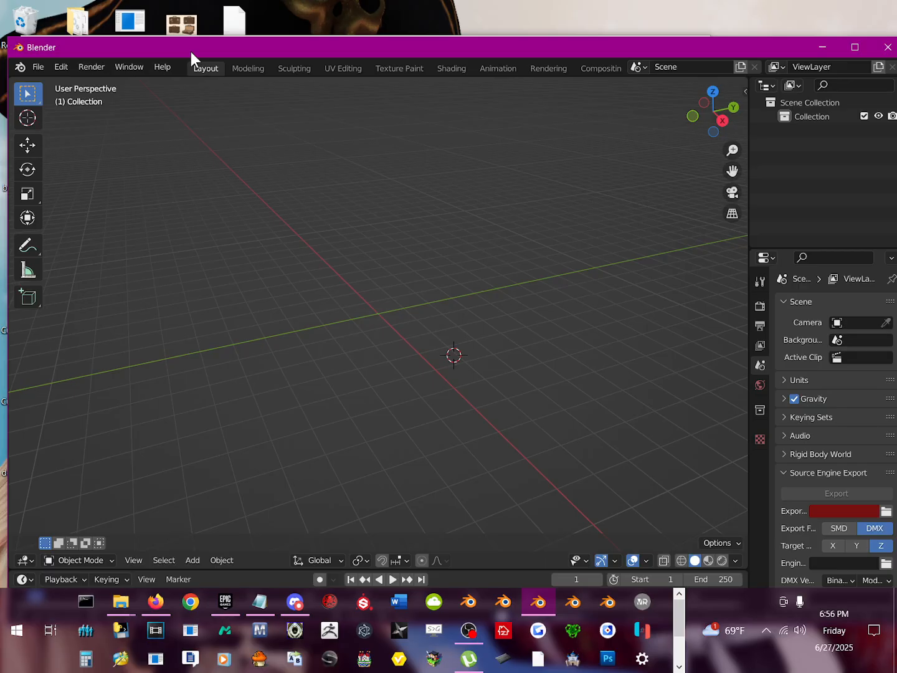
pyautogui.click(38, 66)
pyautogui.moveTo(52, 65)
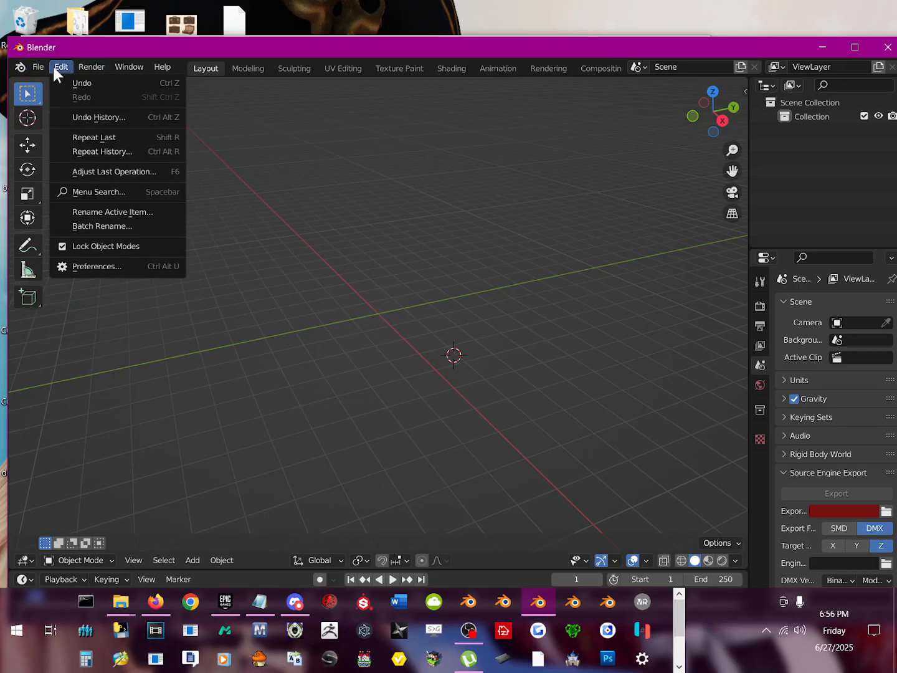
pyautogui.keyDown('shift'); pyautogui.rightClick(314, 384); pyautogui.keyUp('shift')
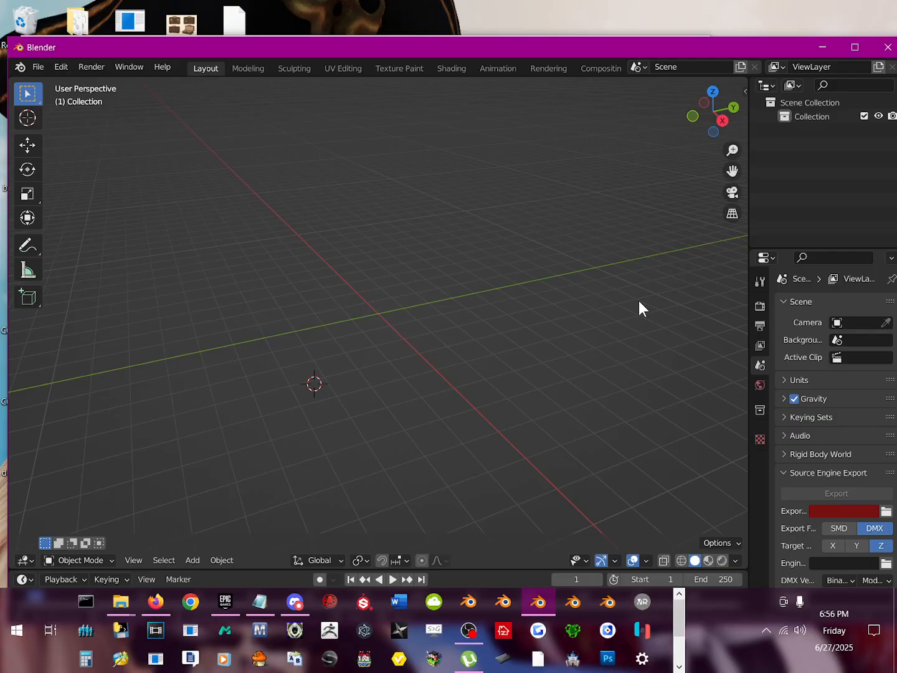
# Step: Show the Screencast Keys settings in the 3D viewport's sidebar and collapse them
pyautogui.press('n')
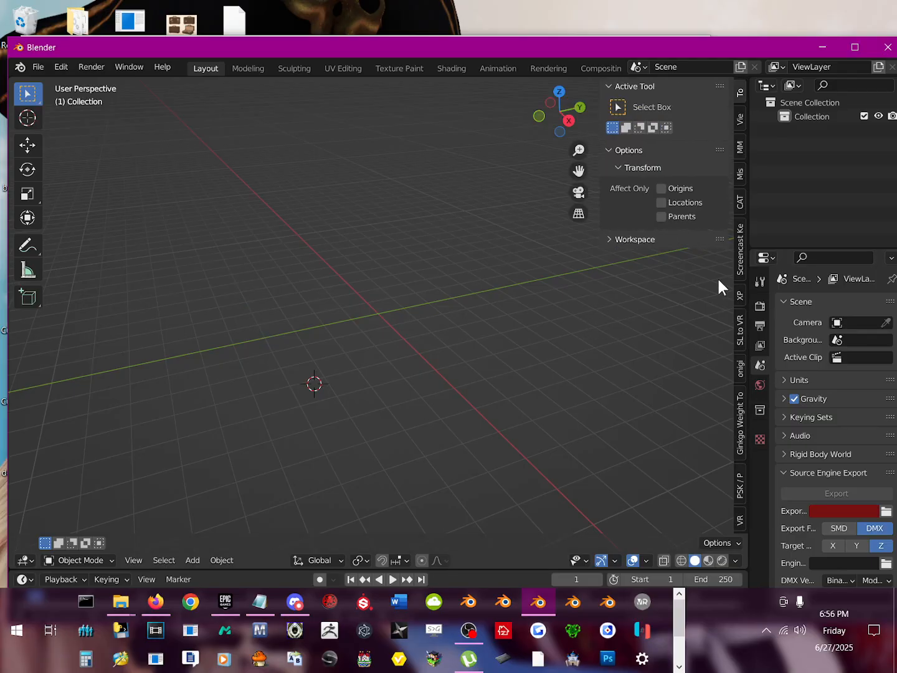
pyautogui.click(739, 262)
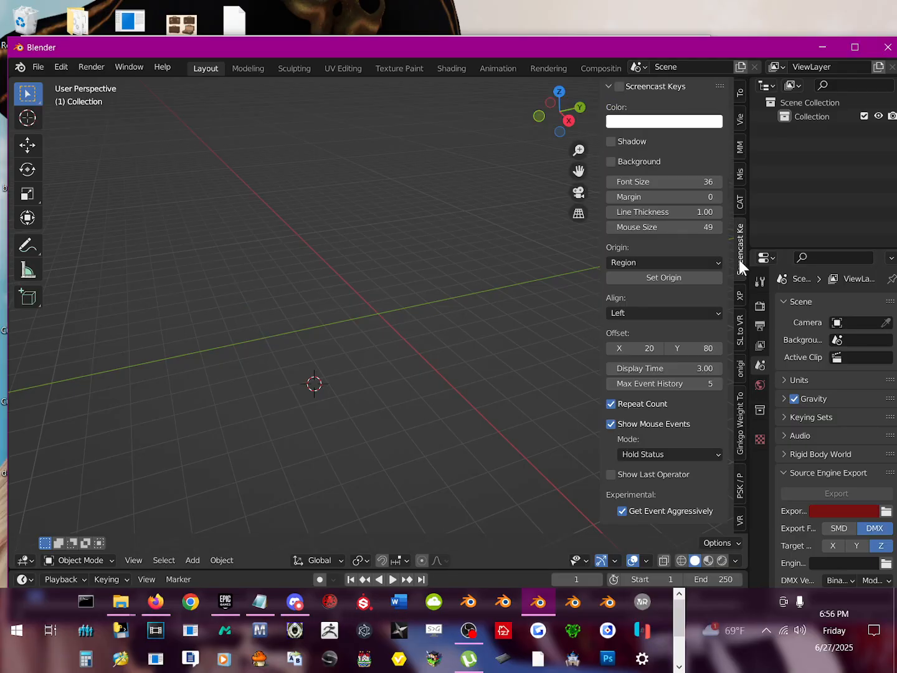
pyautogui.click(608, 87)
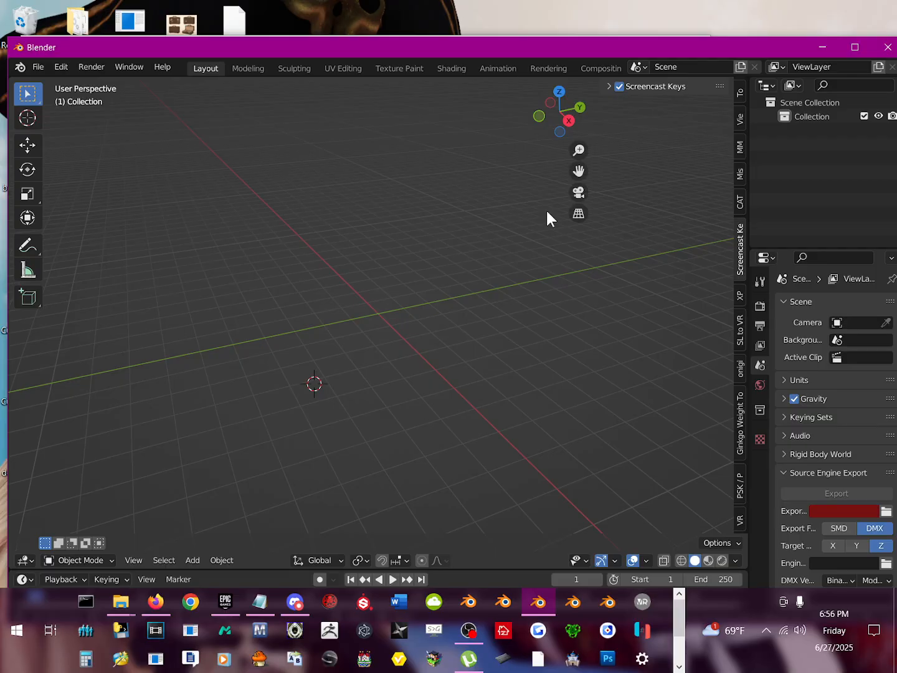
# Step: Open the add-on preferences and install Salmon.Onigiri-Dont unzip.zip from the Put inside blender folder within the Desktop's New folder
pyautogui.click(42, 69)
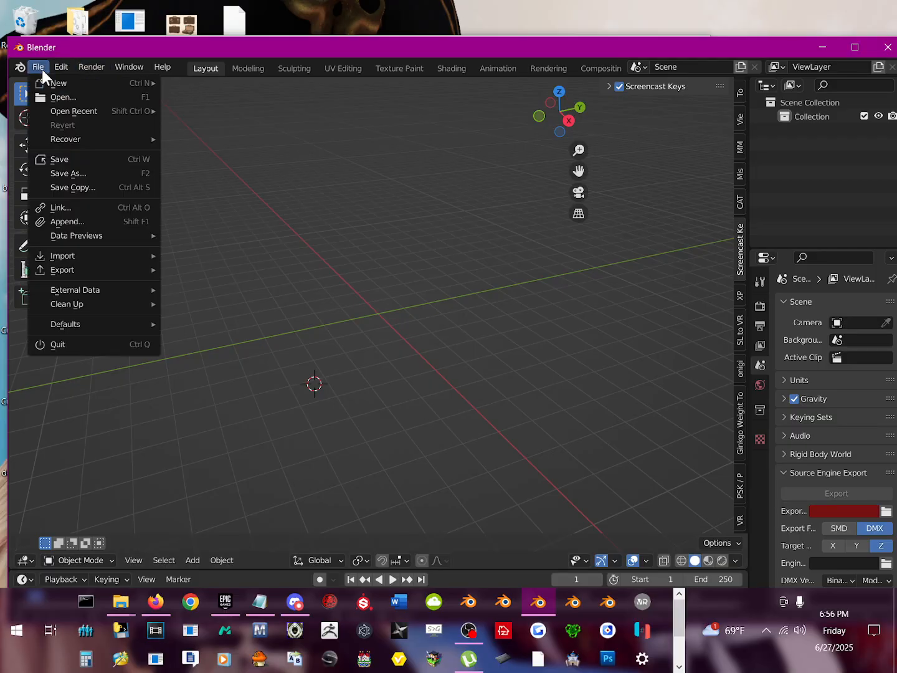
pyautogui.moveTo(58, 64)
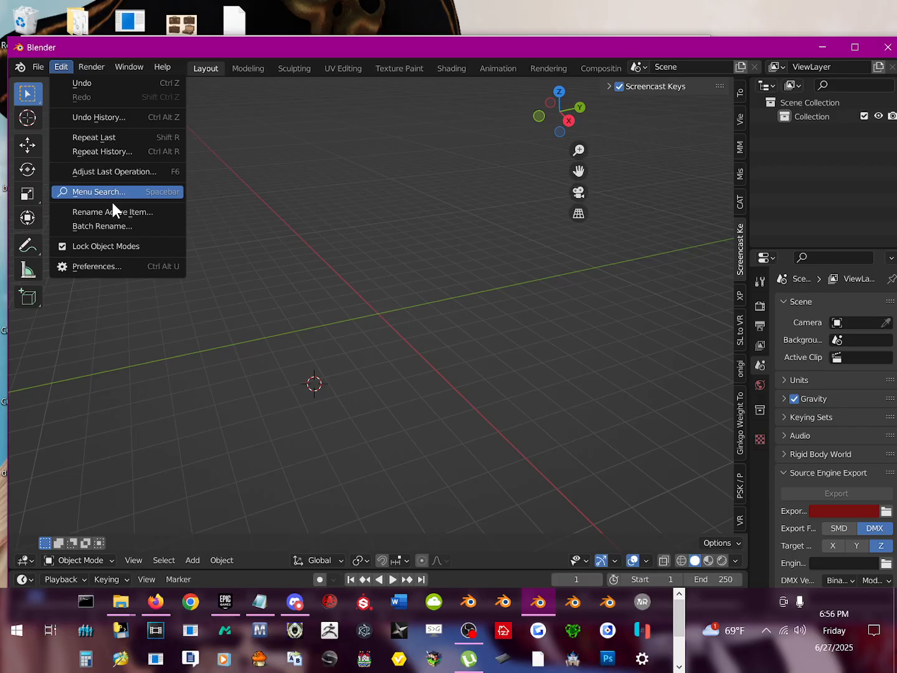
pyautogui.click(120, 267)
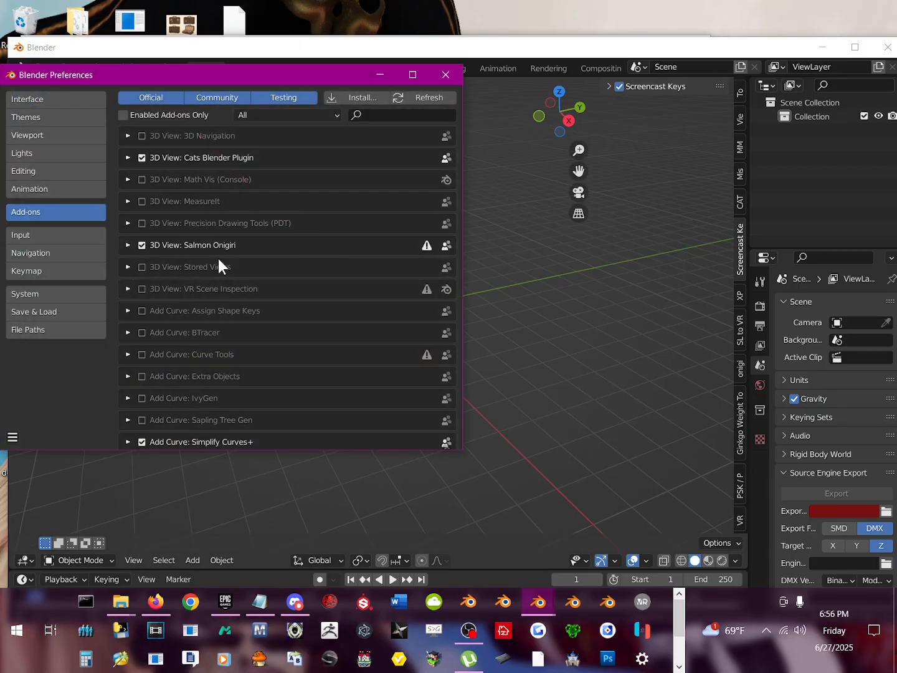
pyautogui.moveTo(98, 71); pyautogui.dragTo(199, 78)
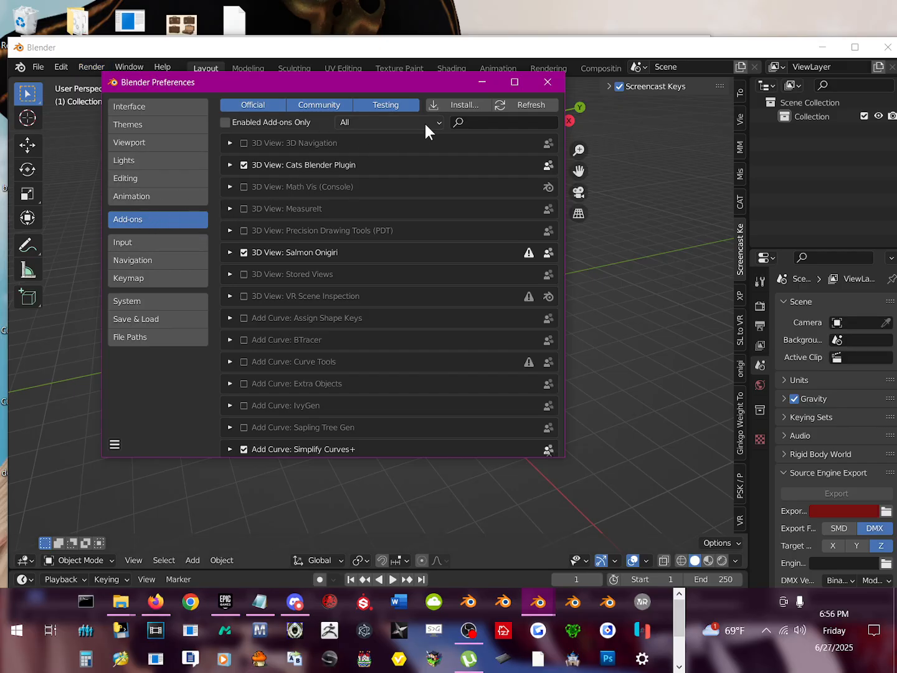
pyautogui.click(456, 107)
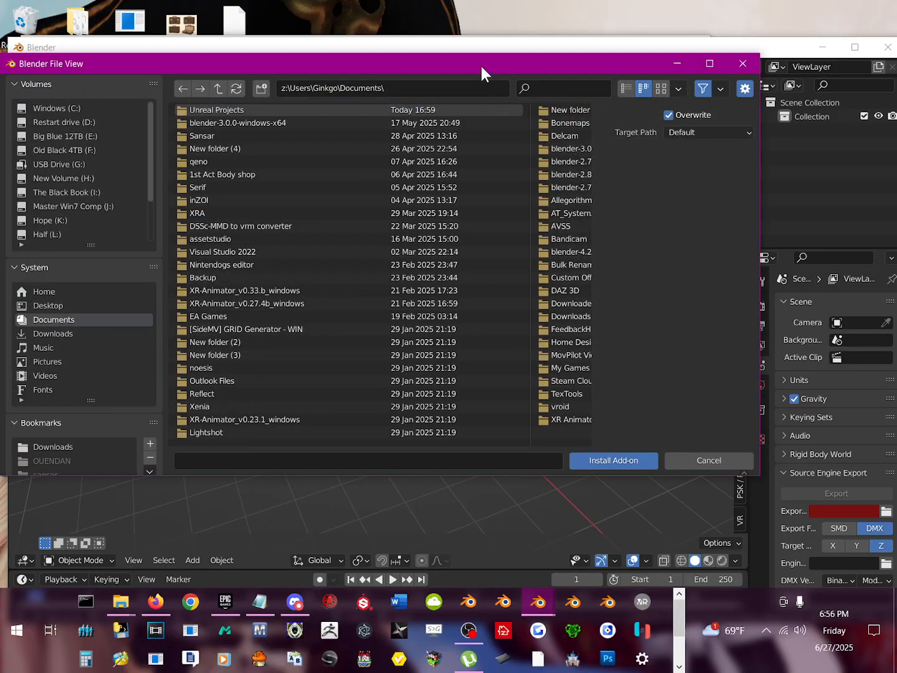
pyautogui.moveTo(485, 68); pyautogui.dragTo(488, 77)
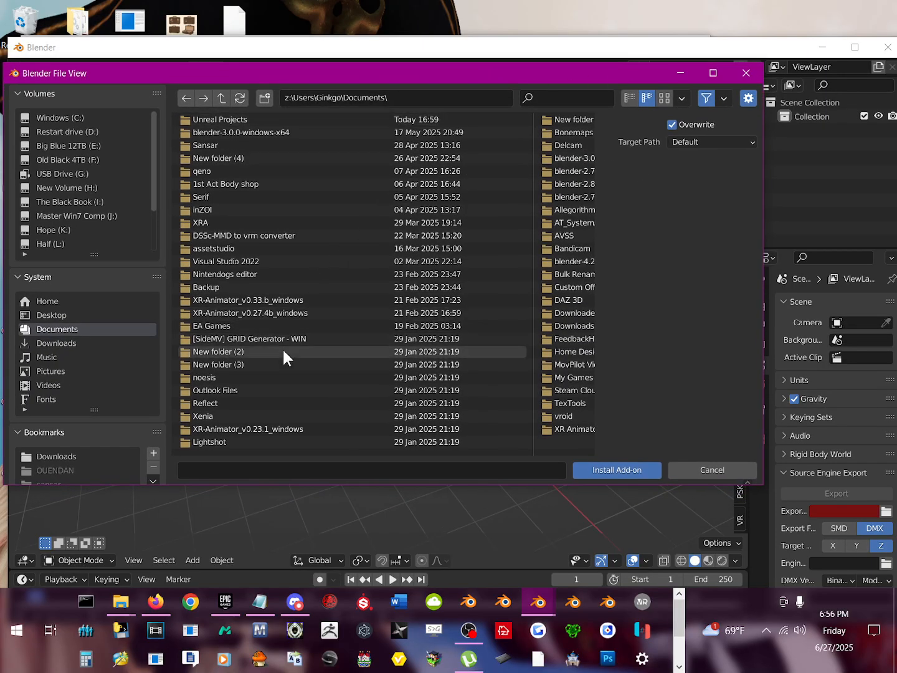
pyautogui.click(37, 315)
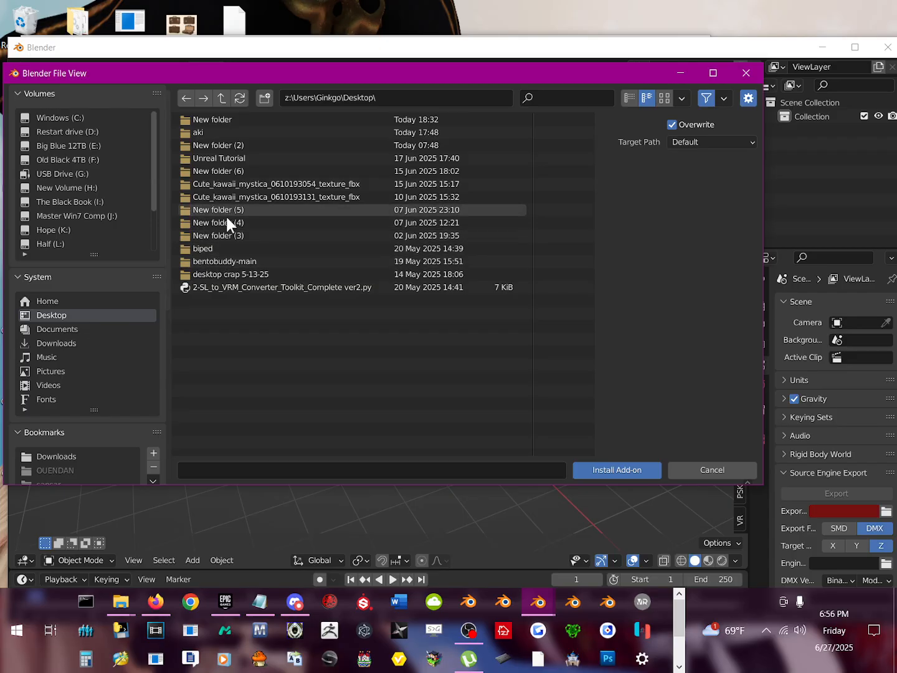
pyautogui.doubleClick(224, 119)
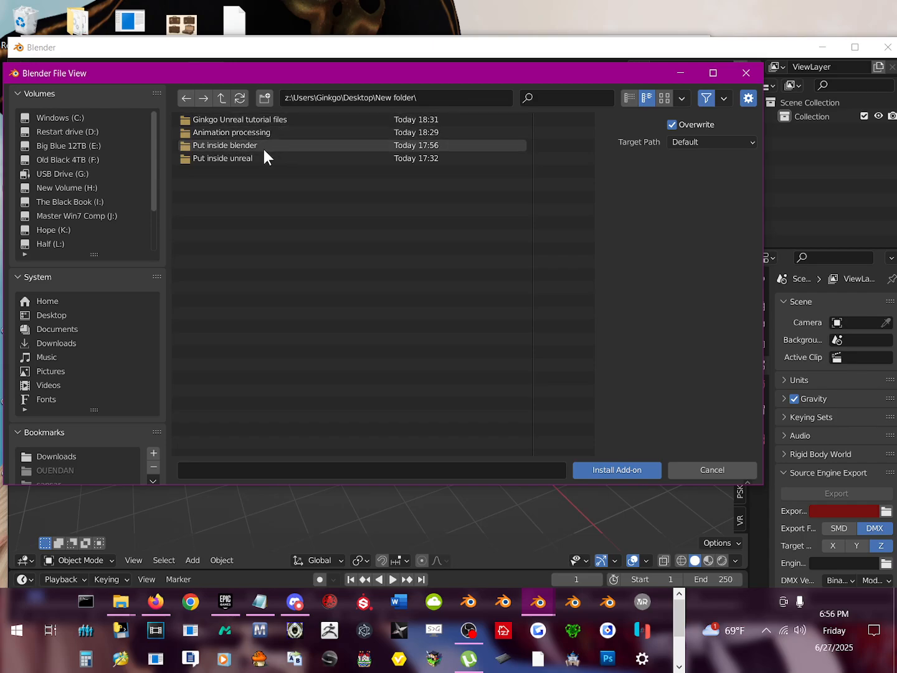
pyautogui.doubleClick(215, 144)
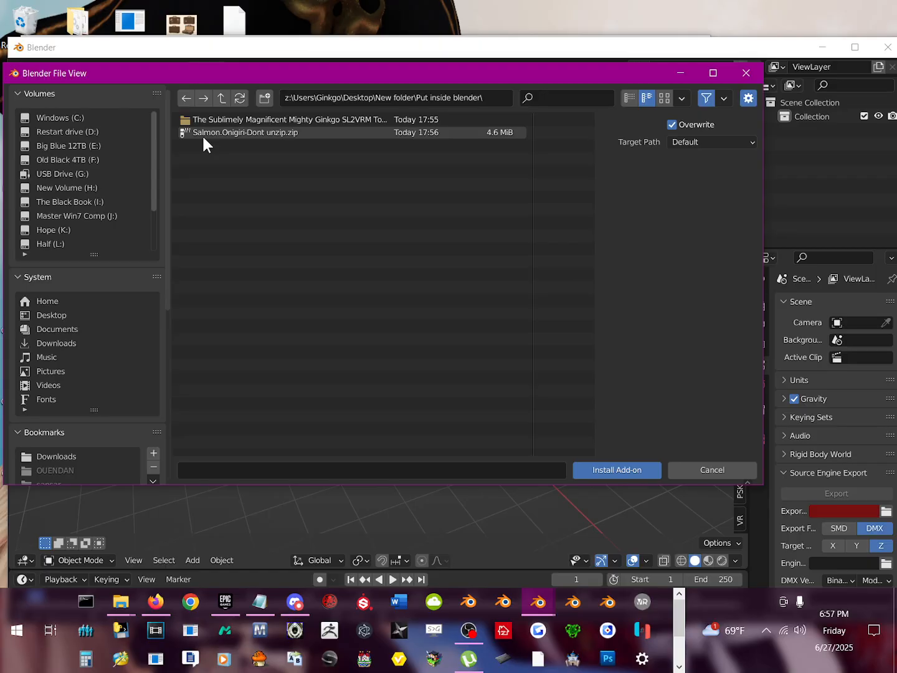
pyautogui.doubleClick(203, 133)
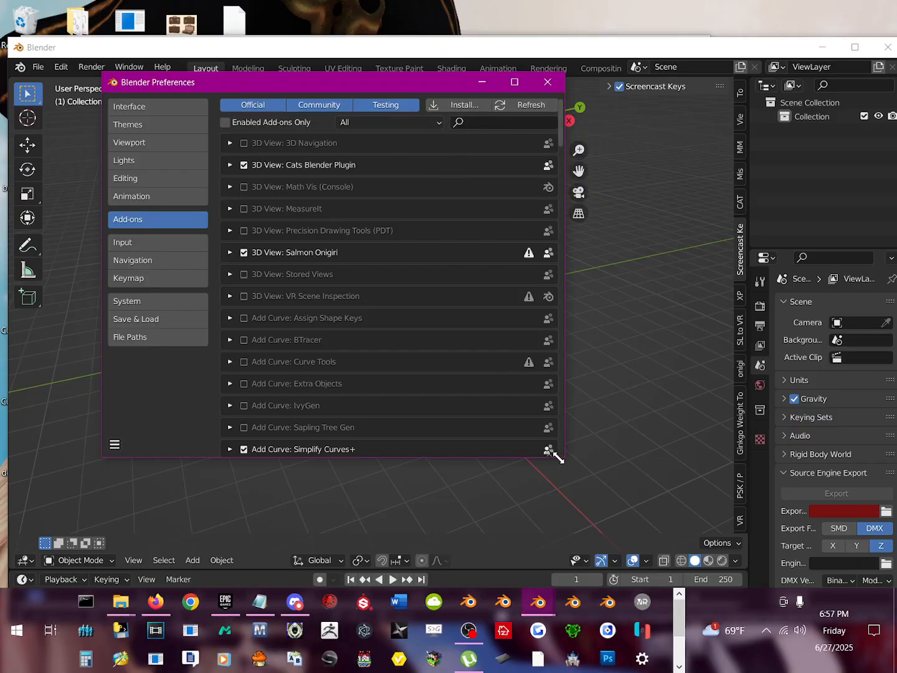
# Step: Install 2-SL_to_VRM_Converter_Toolkit_62725 updatey.py from the SL2VRM Toolkit subfolder and enable the second SL to VRM Converter (Complete Toolkit) entry
pyautogui.moveTo(558, 458); pyautogui.dragTo(671, 485)
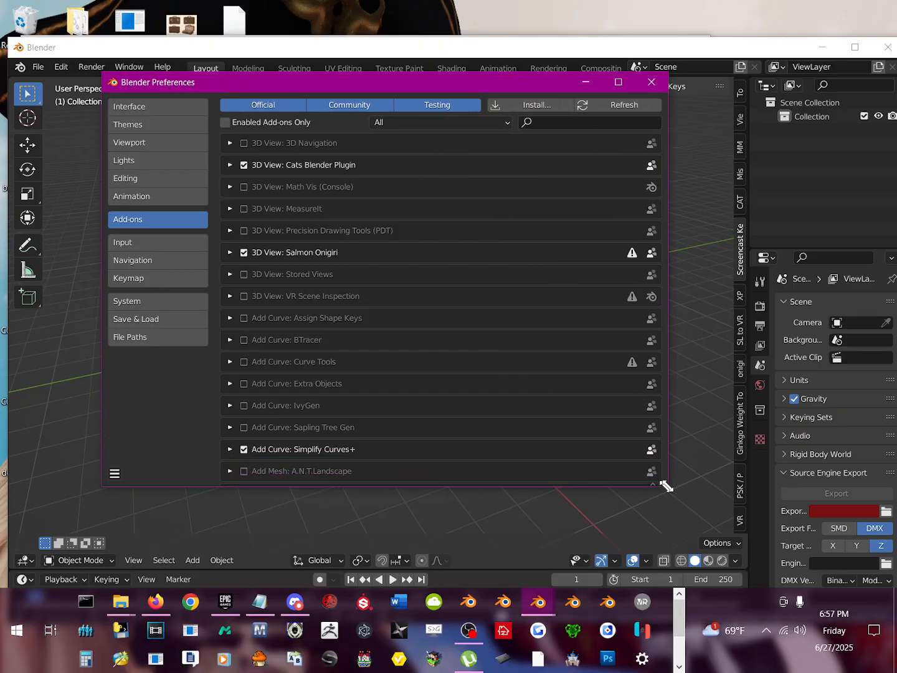
pyautogui.click(542, 109)
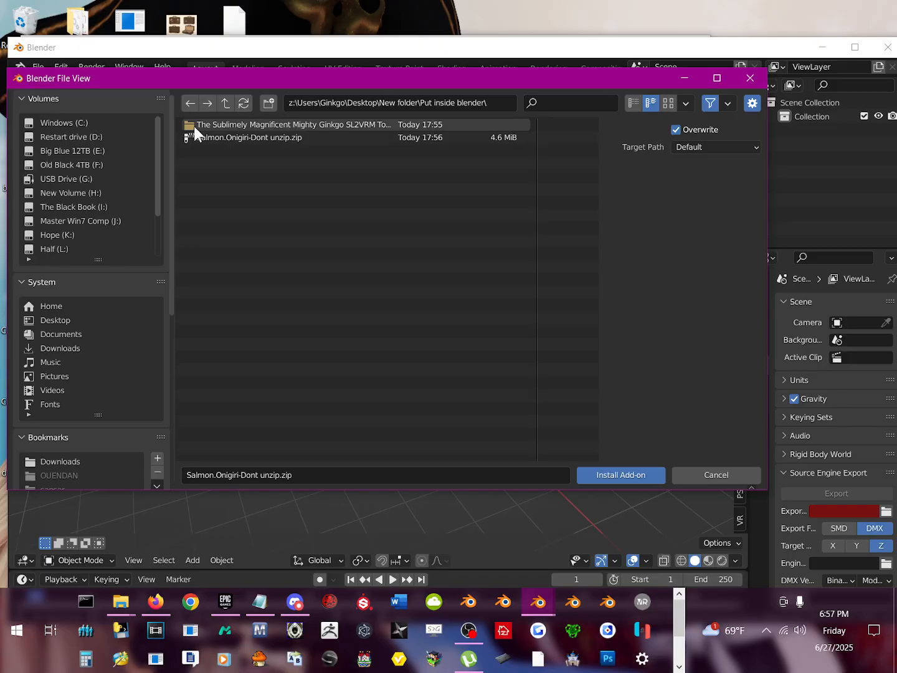
pyautogui.doubleClick(194, 126)
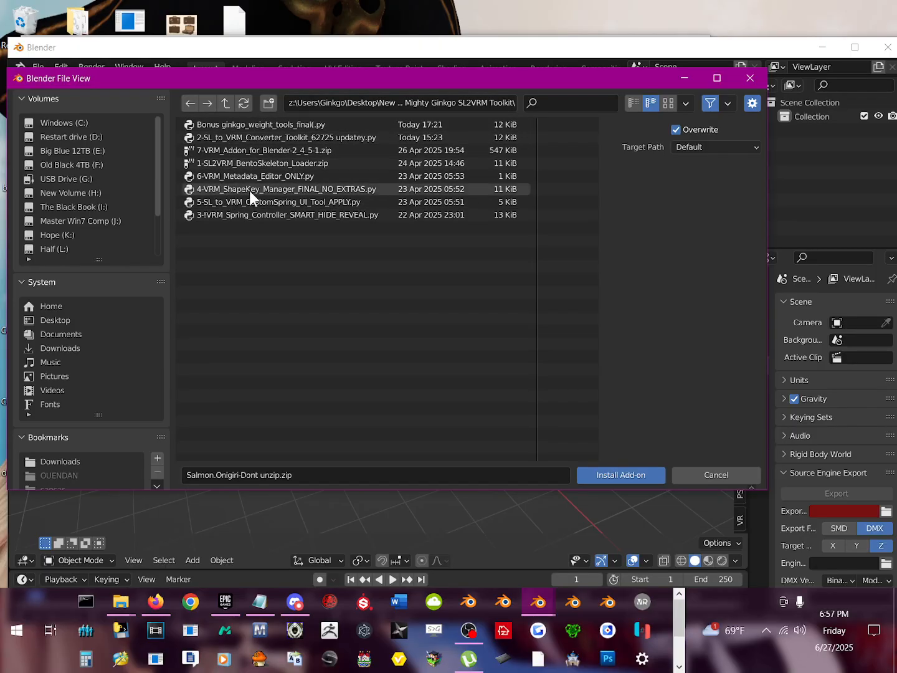
pyautogui.doubleClick(233, 140)
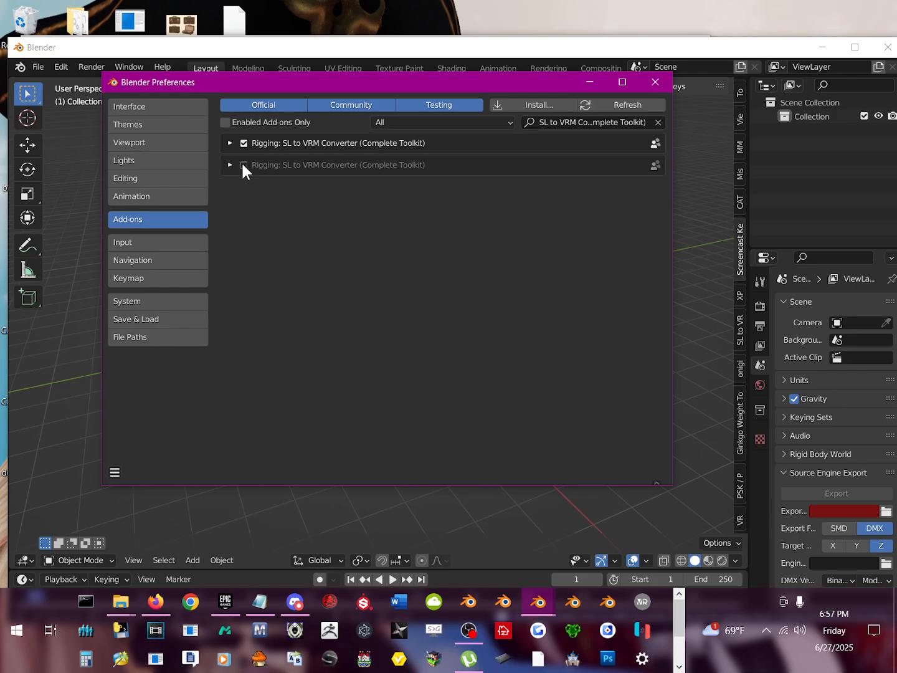
pyautogui.click(236, 166)
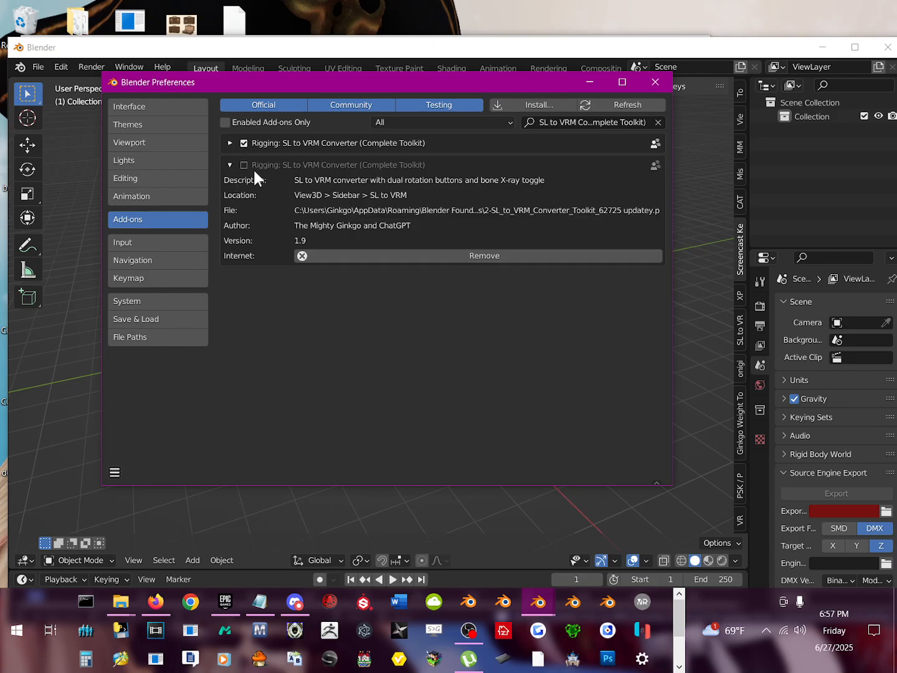
pyautogui.click(244, 165)
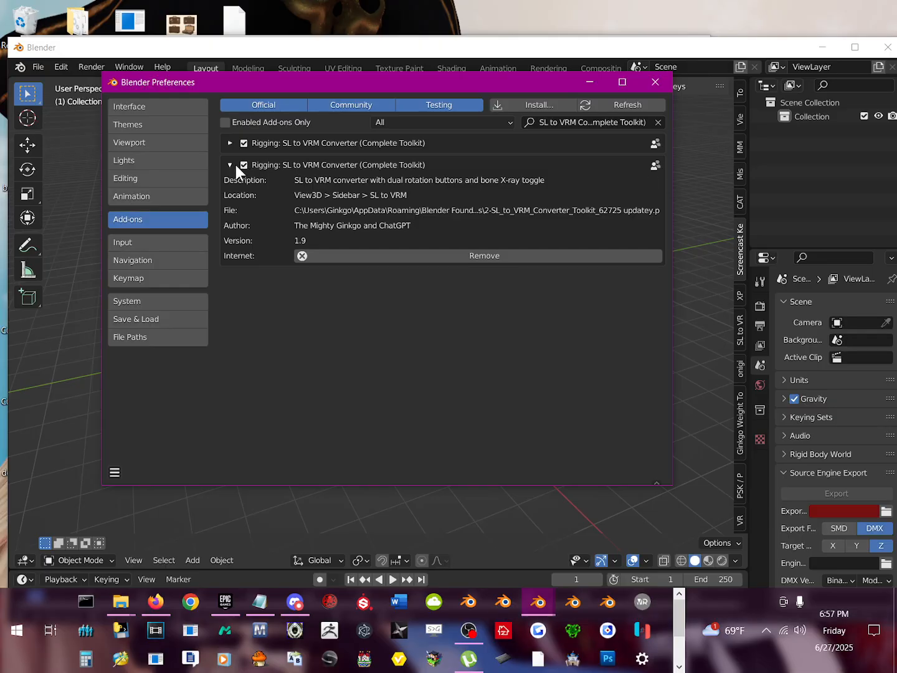
pyautogui.click(230, 164)
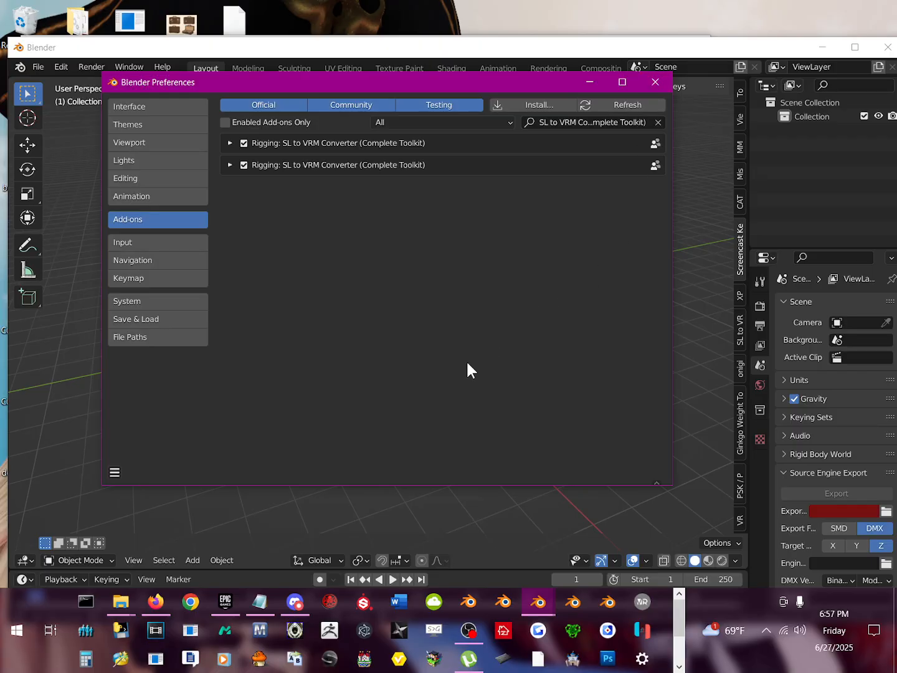
# Step: Show the options for saving, reverting and auto-saving the preferences
pyautogui.click(115, 473)
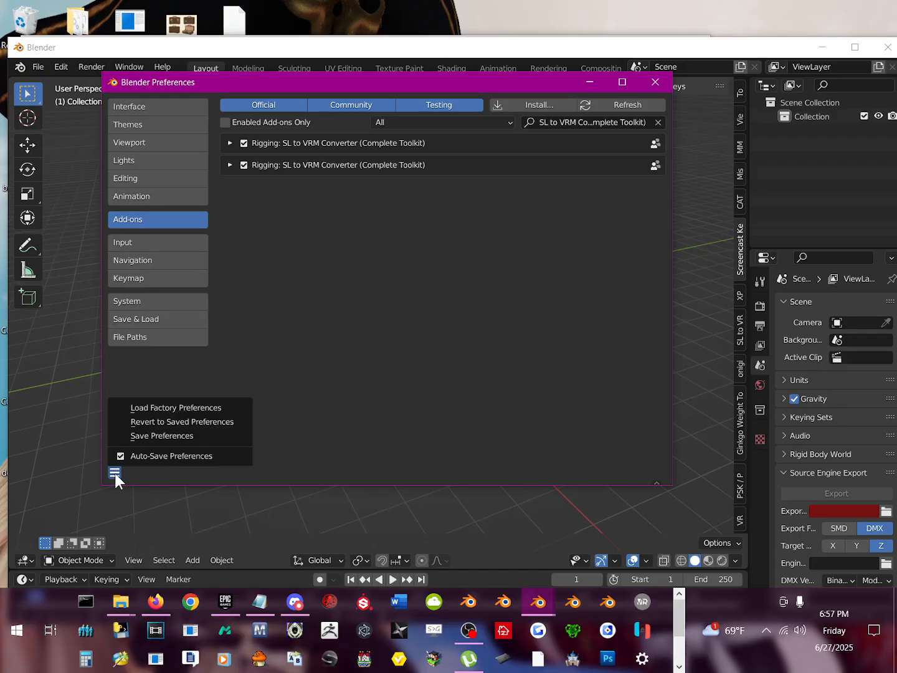
pyautogui.click(115, 474)
pyautogui.click(115, 473)
# Step: Disable and remove the second SL to VRM Converter (Complete Toolkit) add-on, version 1.9
pyautogui.click(245, 163)
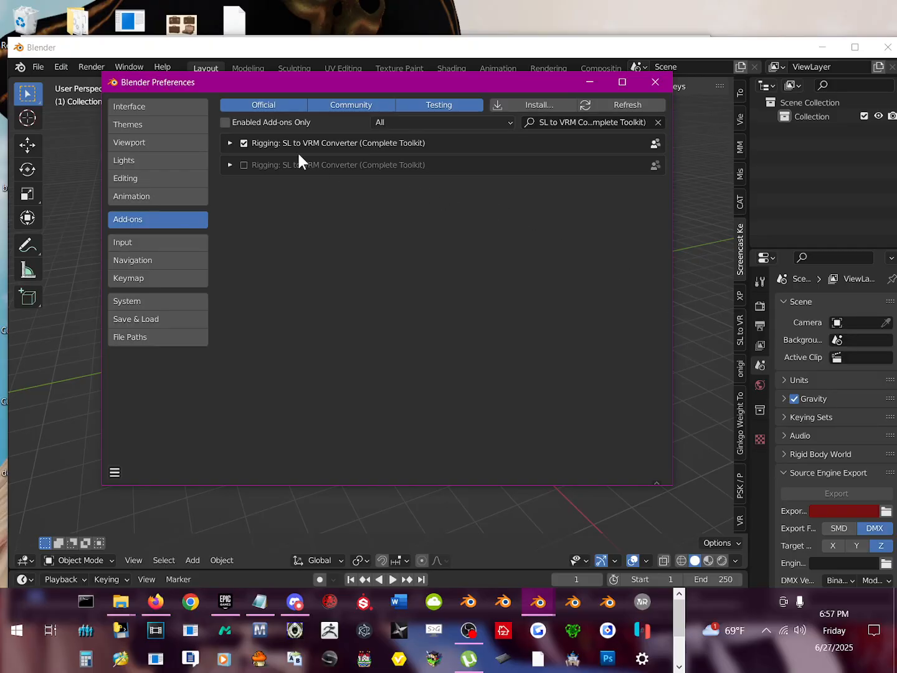
pyautogui.click(230, 164)
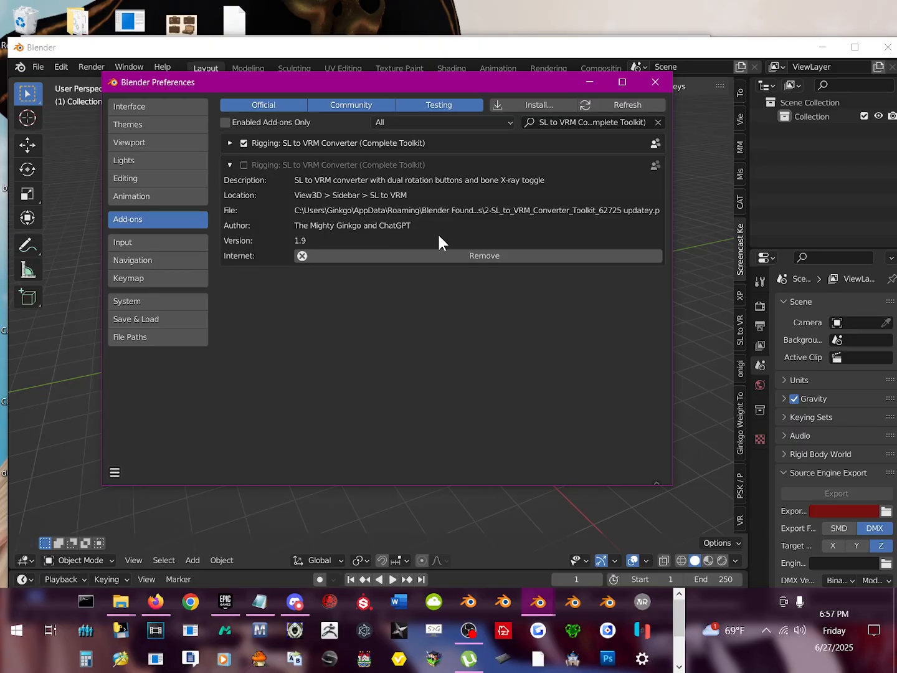
pyautogui.click(439, 256)
pyautogui.click(436, 317)
# Step: Install 1-SL2VRM_BentoSkeleton_Loader.zip from the toolkit folder and enable the SL2VRM Bento Skeleton Auto Loader add-on
pyautogui.click(538, 106)
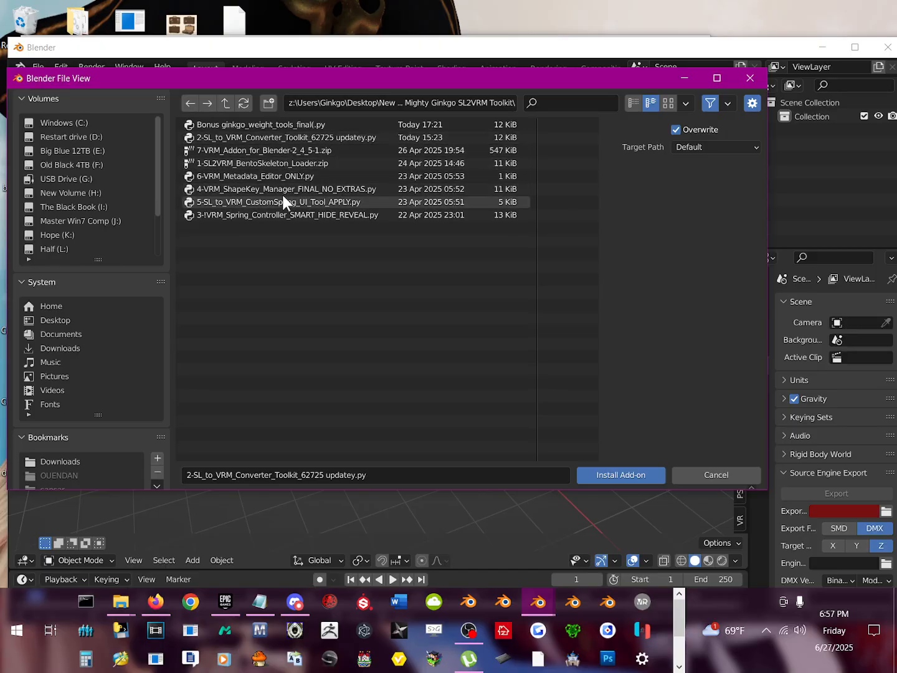
pyautogui.doubleClick(288, 163)
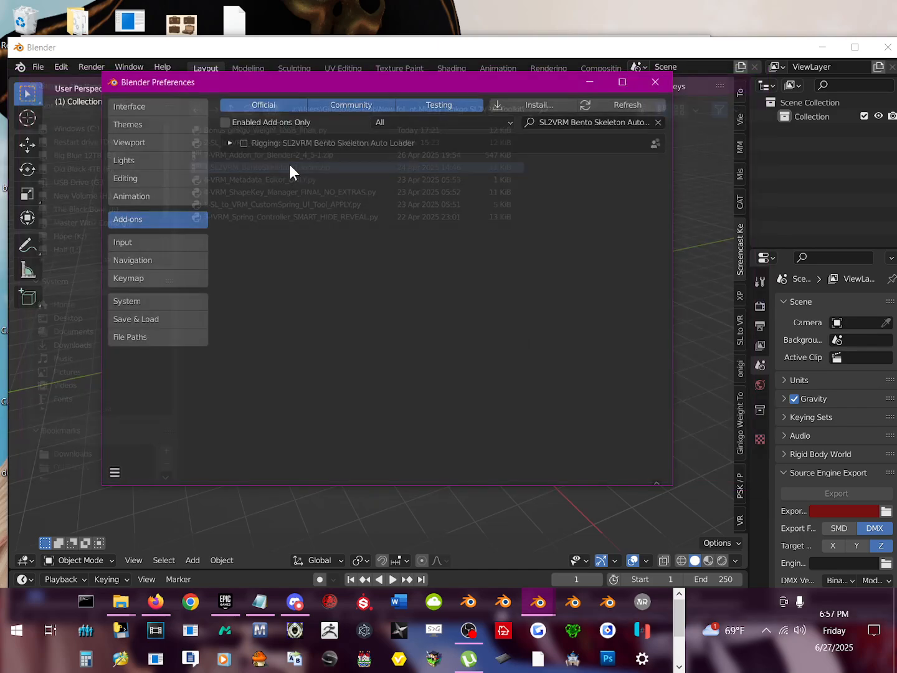
pyautogui.click(244, 143)
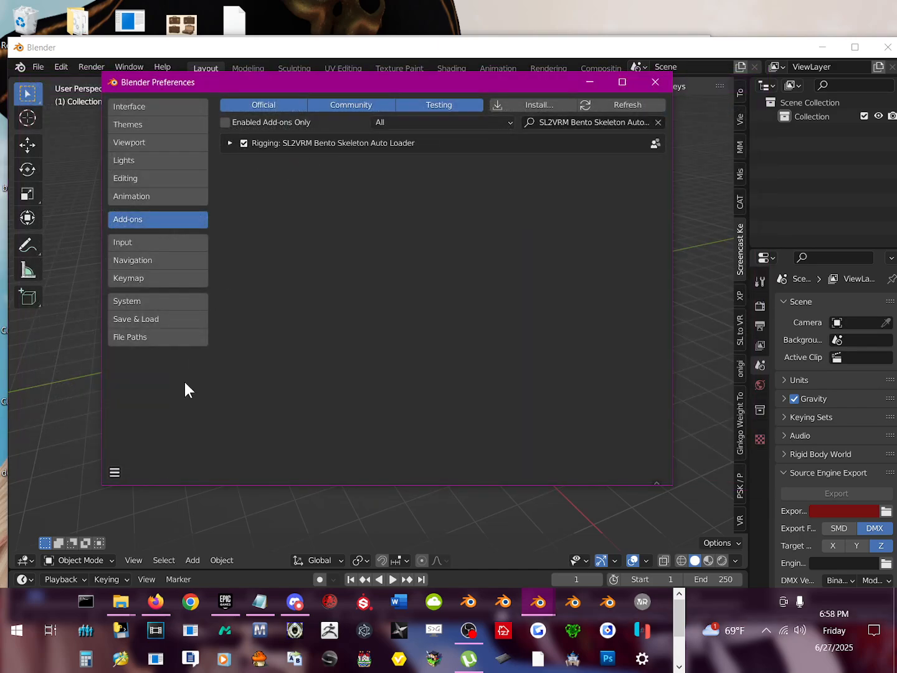
# Step: Save the preferences and close the preferences window
pyautogui.click(115, 472)
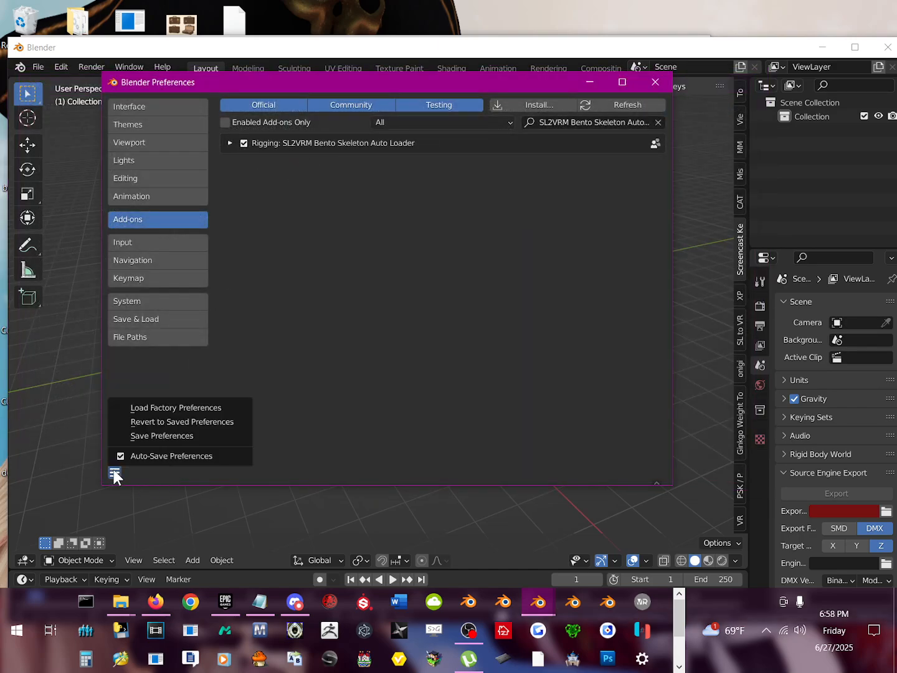
pyautogui.click(159, 429)
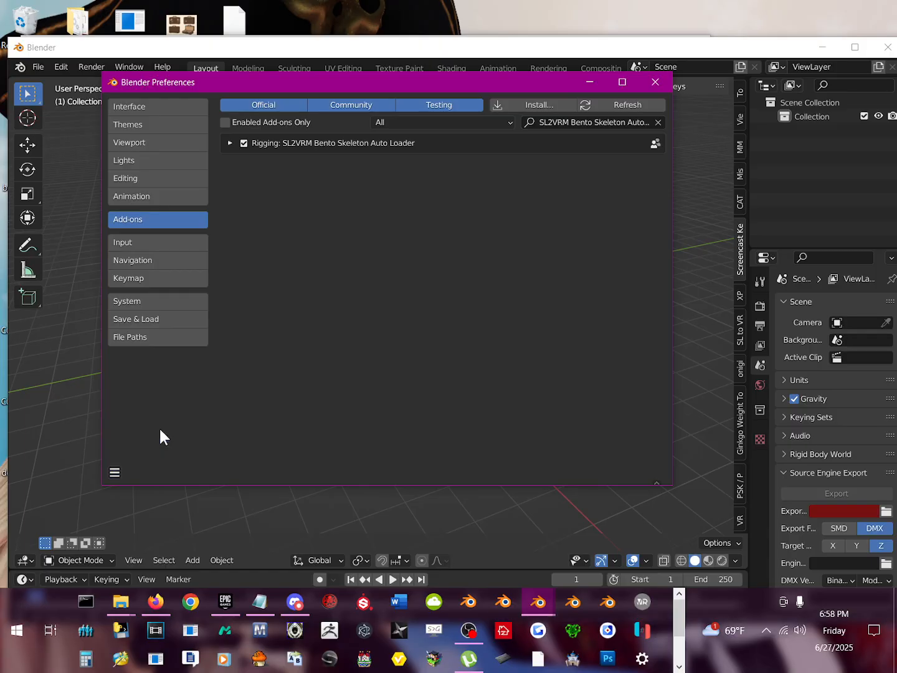
pyautogui.click(655, 82)
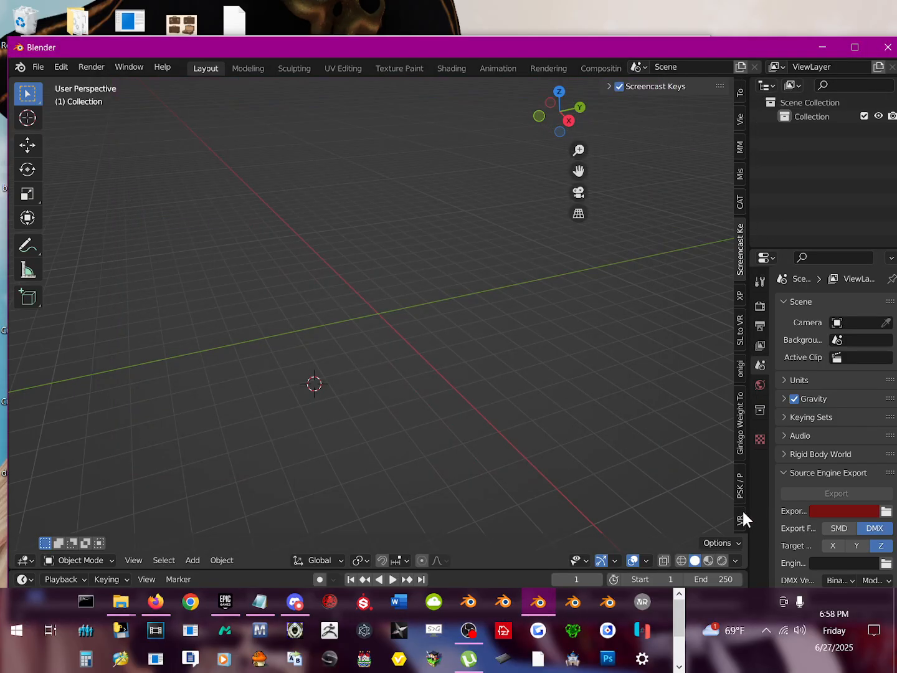
# Step: Examine the viewport sidebar tools of the VRM, Ginkgo Weight Tools, Onigiri and SL to VRM add-ons, plus the View settings
pyautogui.moveTo(538, 44); pyautogui.dragTo(549, 16)
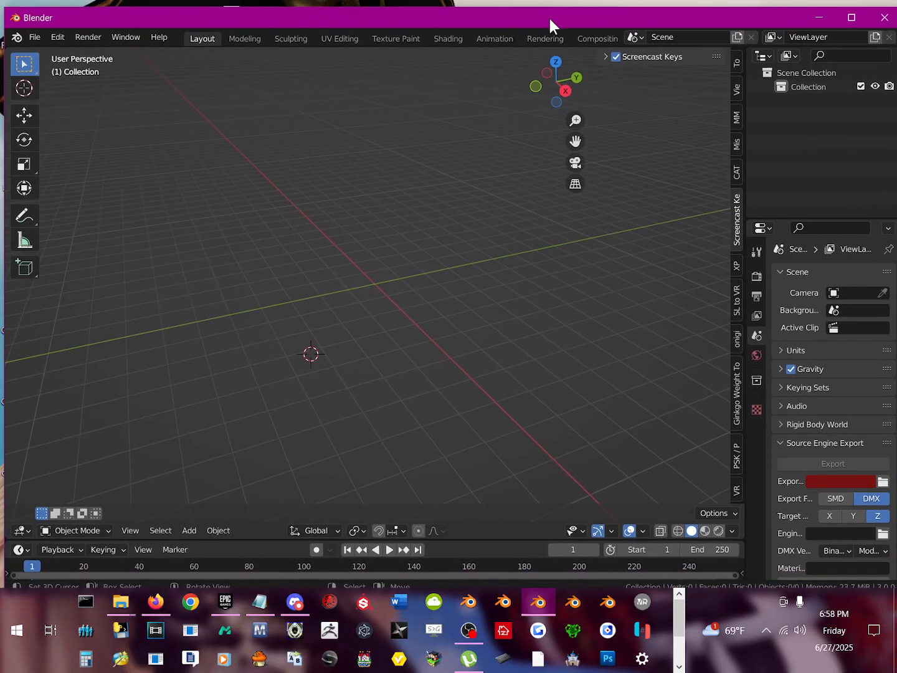
pyautogui.scroll(-6, 736, 441)
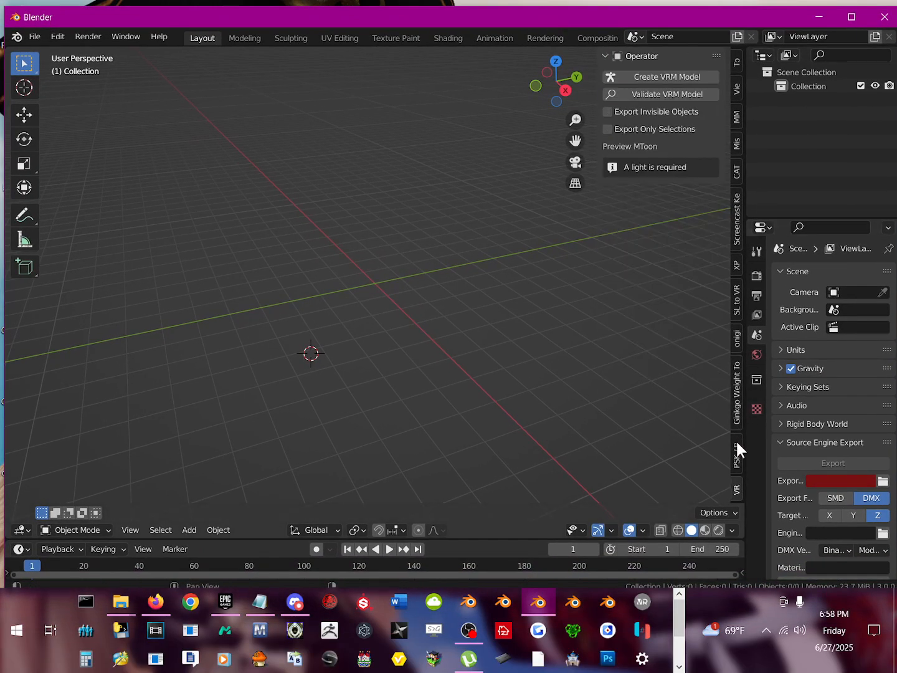
pyautogui.scroll(2, 737, 441)
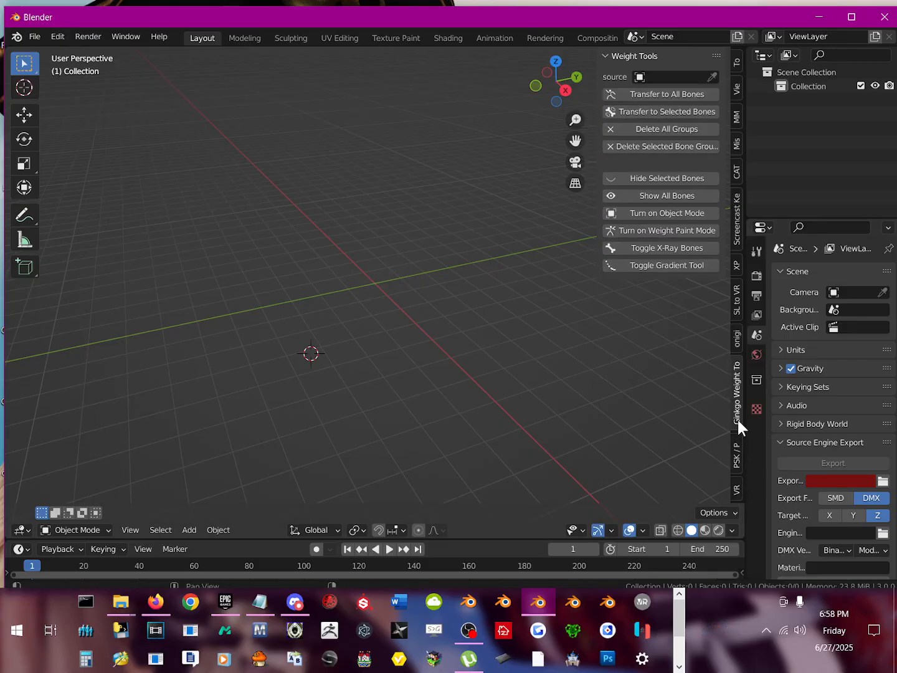
pyautogui.click(733, 339)
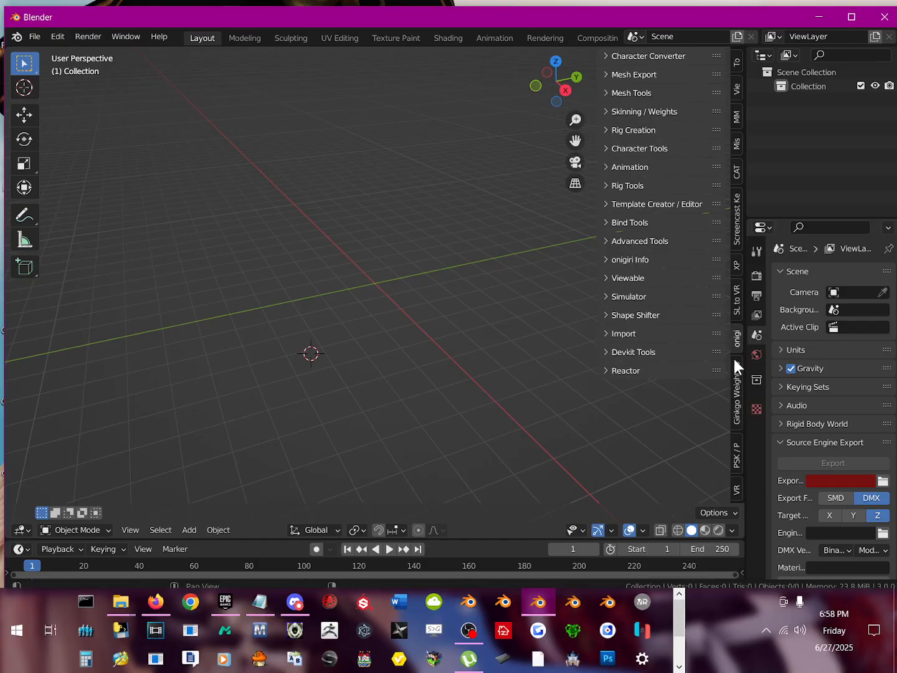
pyautogui.click(739, 310)
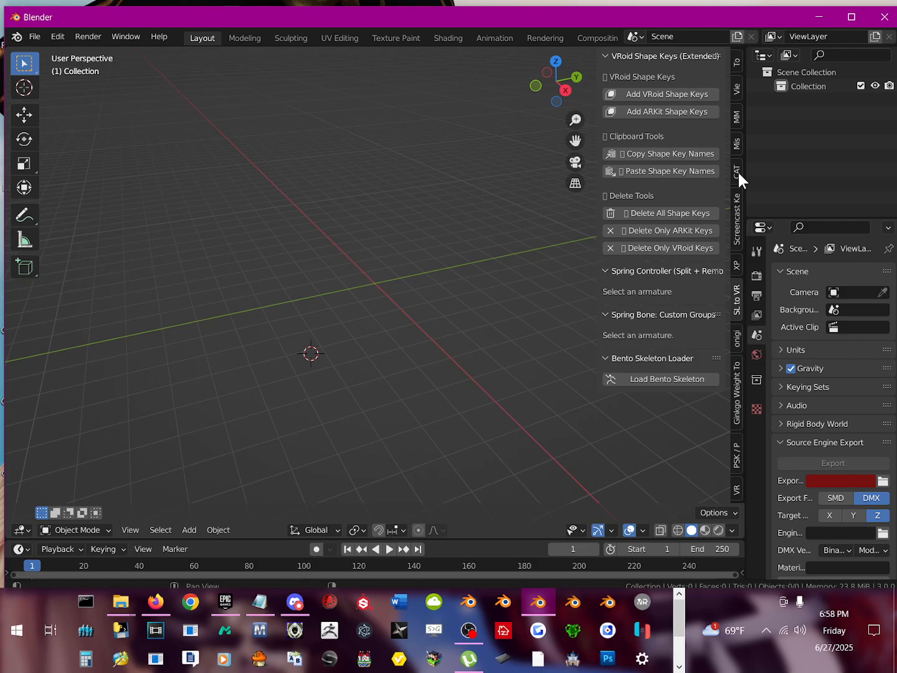
pyautogui.click(737, 128)
pyautogui.click(737, 95)
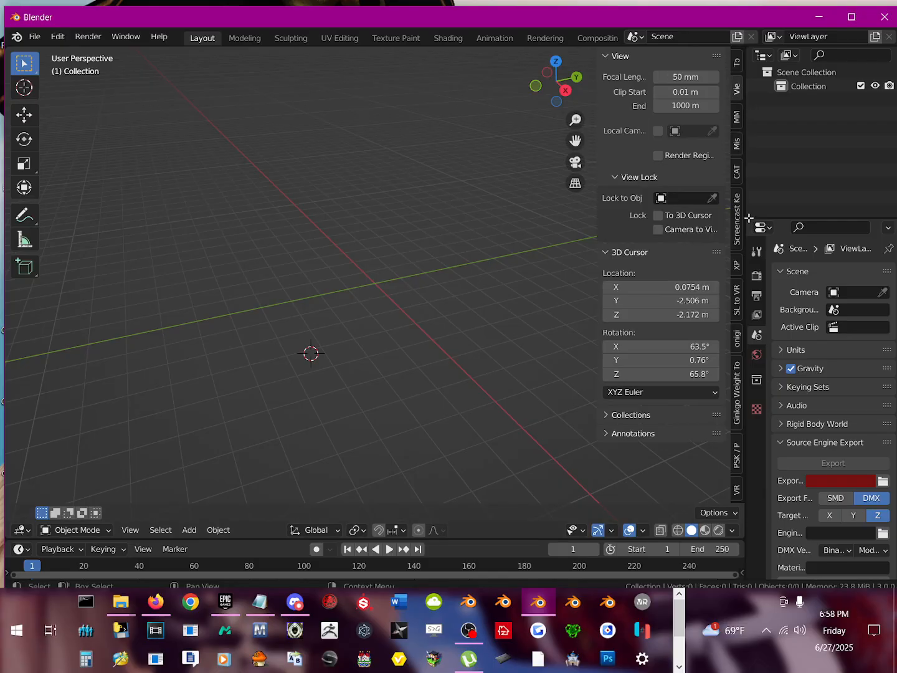
pyautogui.click(737, 490)
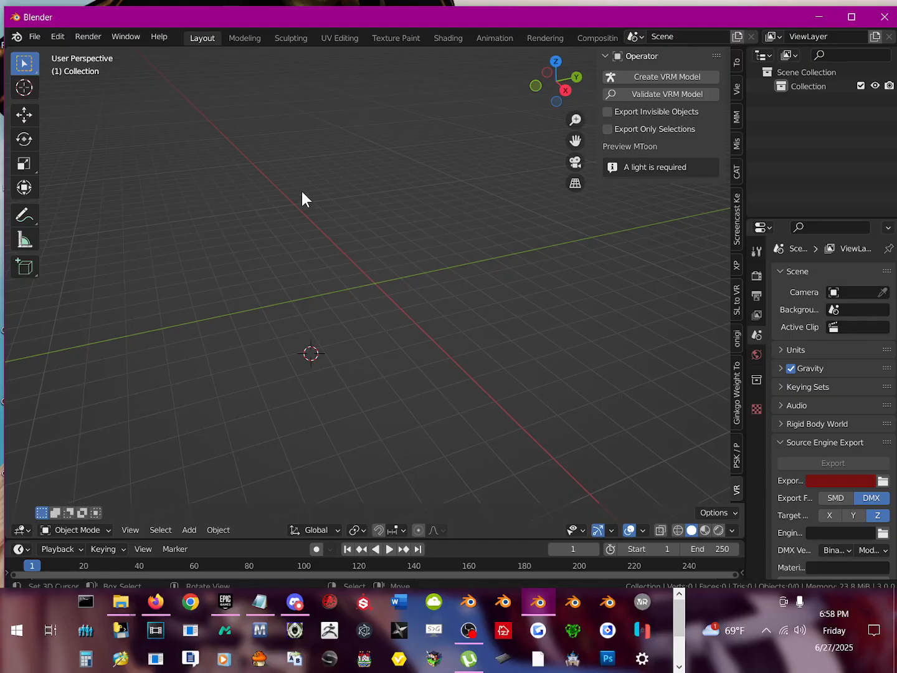
# Step: Place the 3D cursor in the viewport close to the world origin
pyautogui.keyDown('shift'); pyautogui.rightClick(386, 233); pyautogui.keyUp('shift')
pyautogui.moveTo(589, 306); pyautogui.dragTo(431, 321, button='middle')
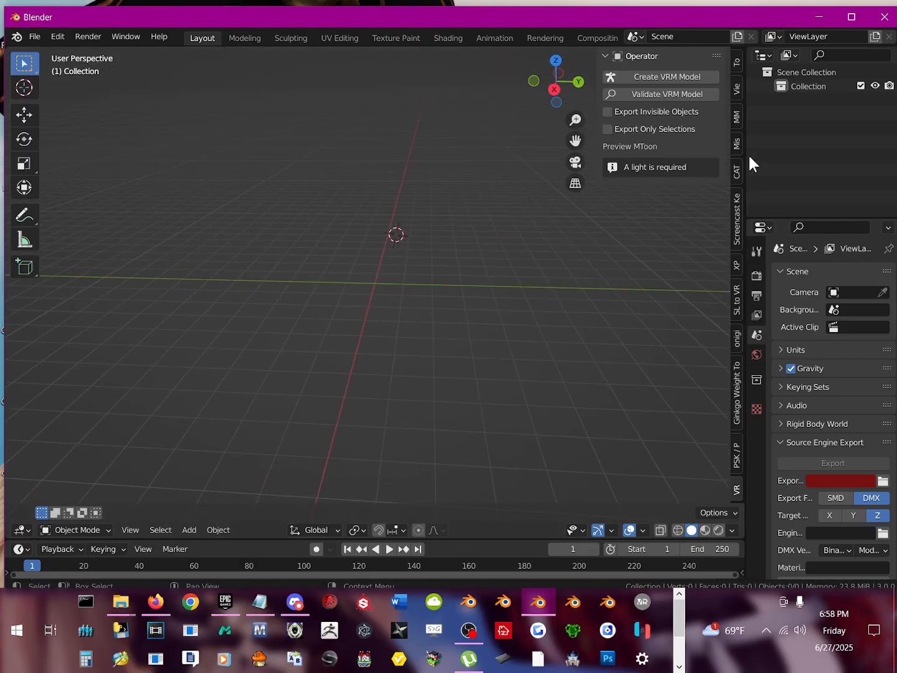
pyautogui.keyDown('shift'); pyautogui.rightClick(366, 277); pyautogui.keyUp('shift')
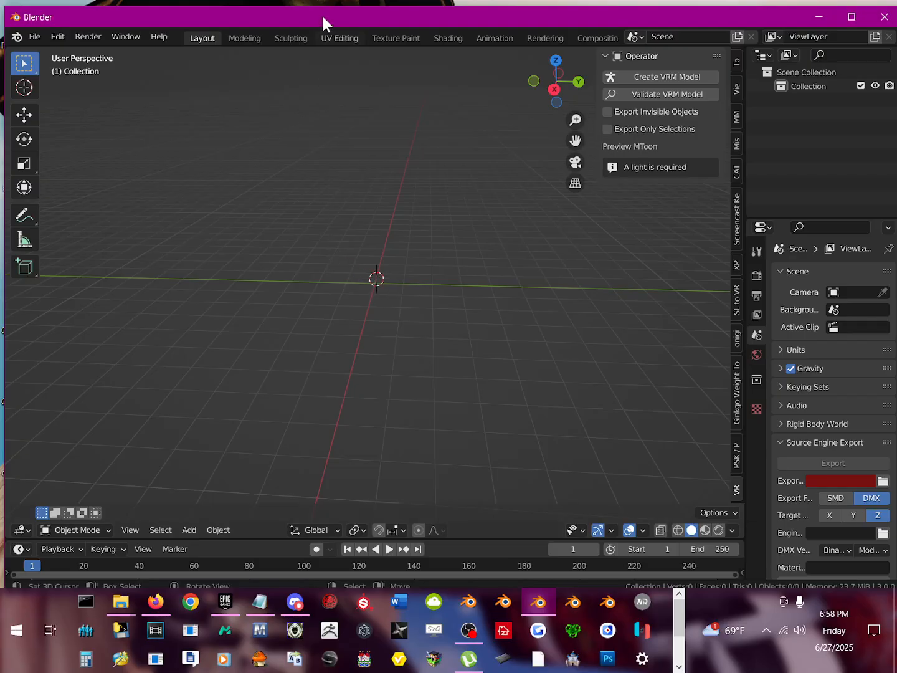
pyautogui.moveTo(322, 14)
pyautogui.mouseDown()
pyautogui.moveTo(320, 120)
pyautogui.moveTo(345, 197)
pyautogui.moveTo(334, 66)
pyautogui.moveTo(314, 26)
pyautogui.moveTo(333, 44)
pyautogui.moveTo(335, 19)
pyautogui.mouseUp()
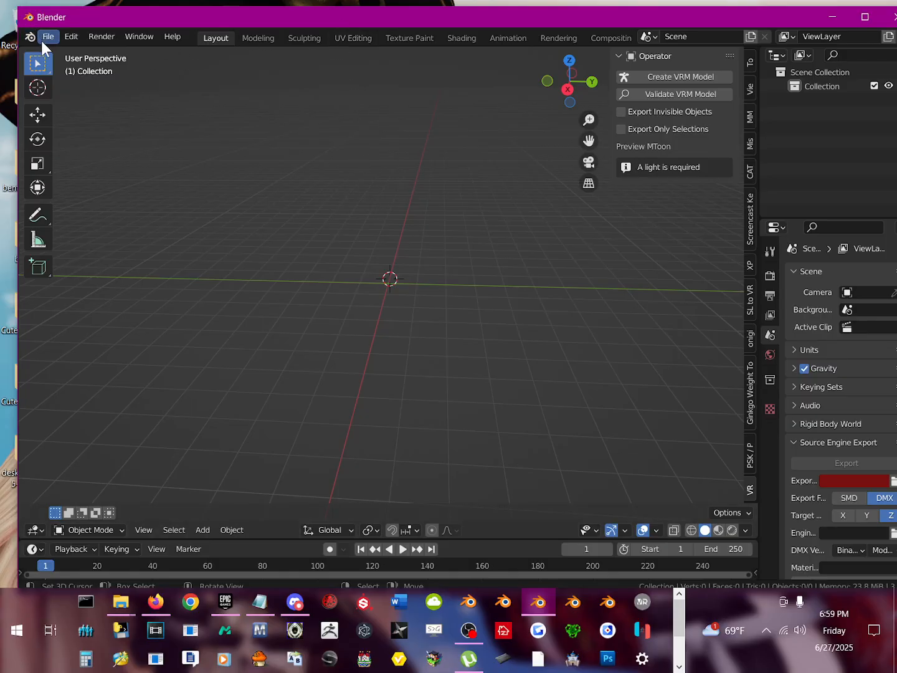
pyautogui.keyDown('shift'); pyautogui.rightClick(420, 344); pyautogui.keyUp('shift')
pyautogui.moveTo(459, 21)
pyautogui.mouseDown()
pyautogui.moveTo(440, 59)
pyautogui.moveTo(452, 41)
pyautogui.mouseUp()
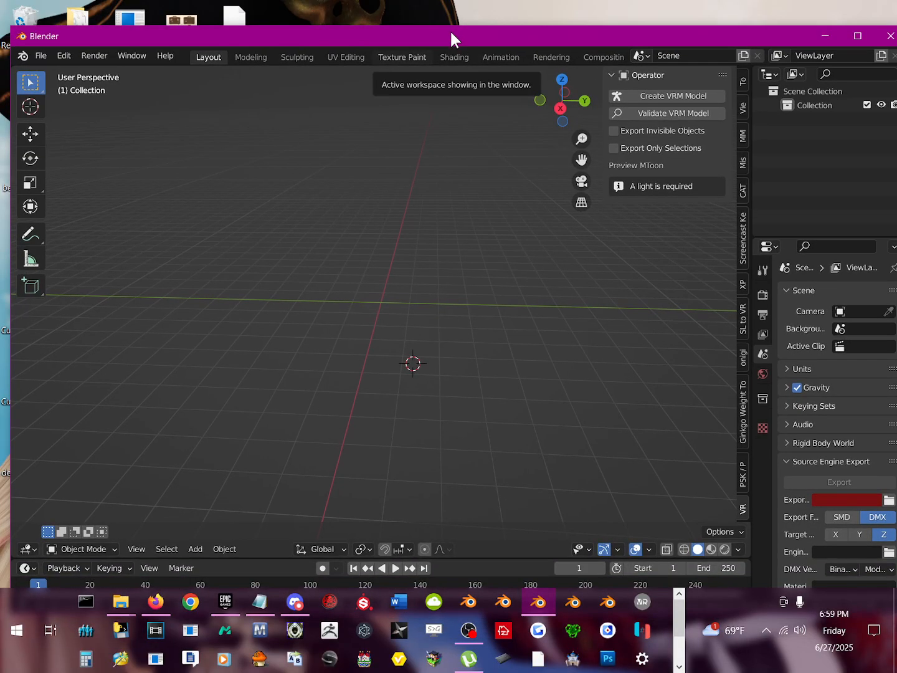
pyautogui.moveTo(452, 33); pyautogui.dragTo(451, 22)
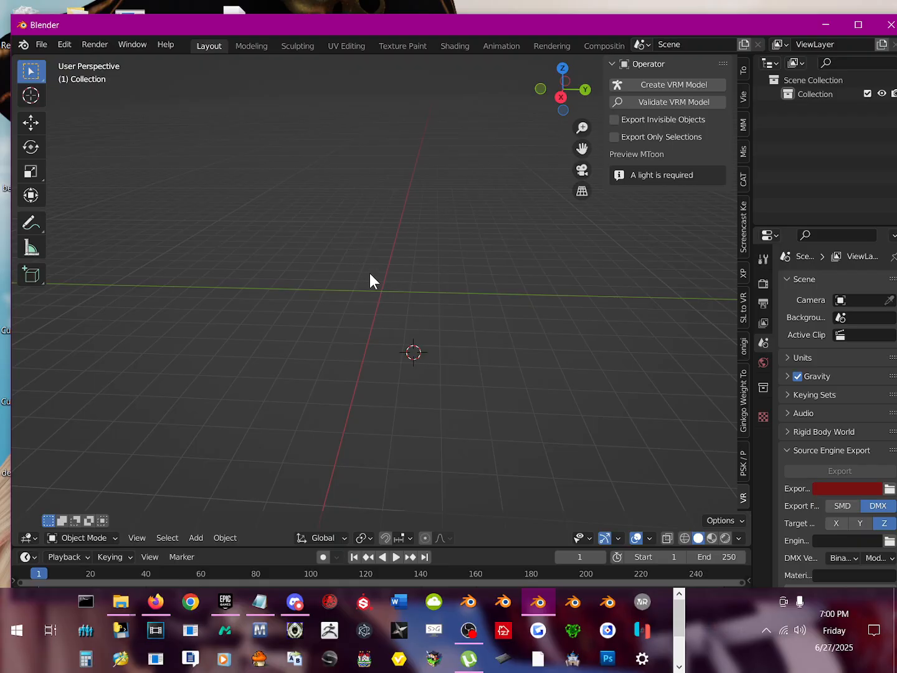
pyautogui.keyDown('shift'); pyautogui.rightClick(367, 291); pyautogui.keyUp('shift')
pyautogui.moveTo(391, 319)
pyautogui.mouseDown(button='middle')
pyautogui.moveTo(389, 355)
pyautogui.moveTo(401, 324)
pyautogui.mouseUp(button='middle')
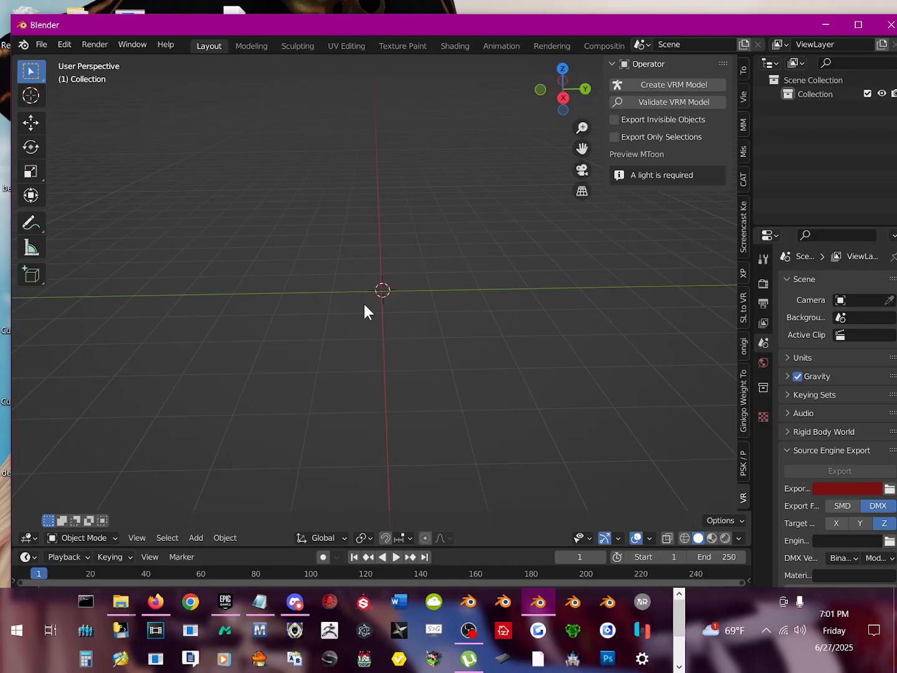
# Step: Open the Skeleton Mesh (.psk) import dialog, keeping the whole list of import formats reachable
pyautogui.click(41, 44)
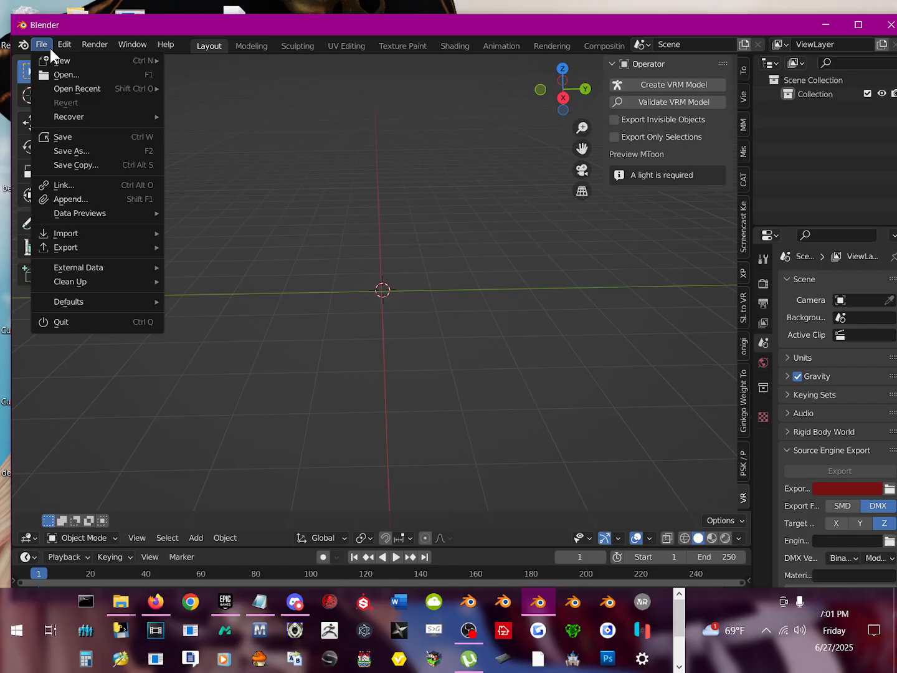
pyautogui.moveTo(81, 232)
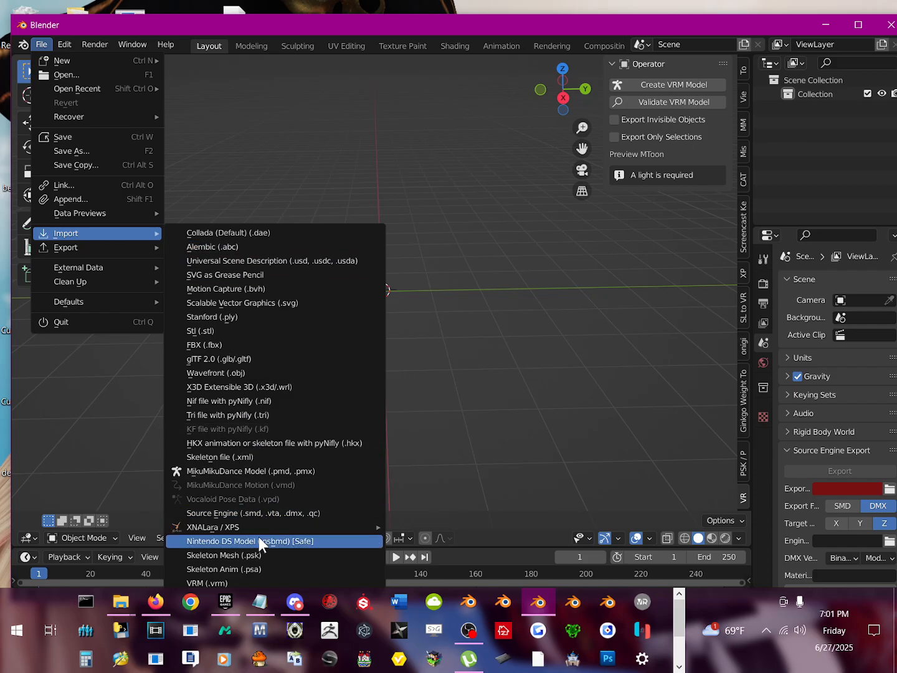
pyautogui.moveTo(315, 20); pyautogui.dragTo(311, 5)
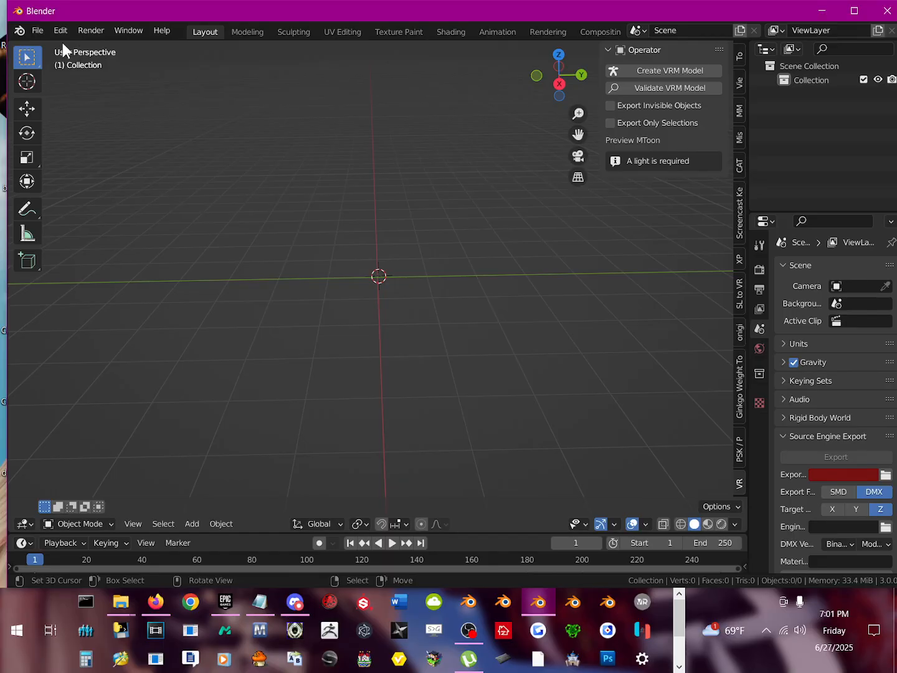
pyautogui.click(35, 31)
pyautogui.click(38, 31)
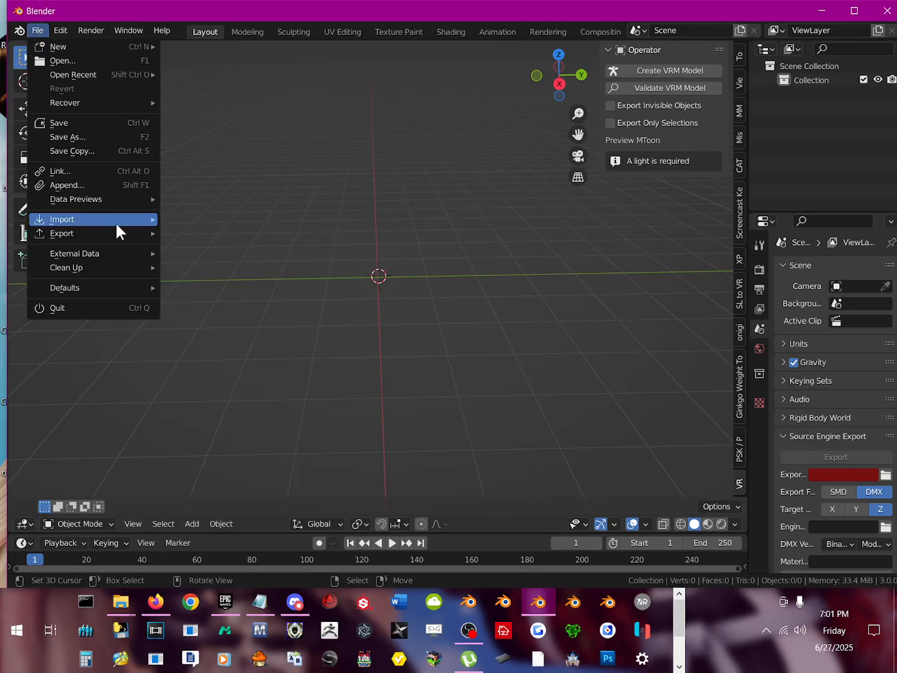
pyautogui.moveTo(116, 224)
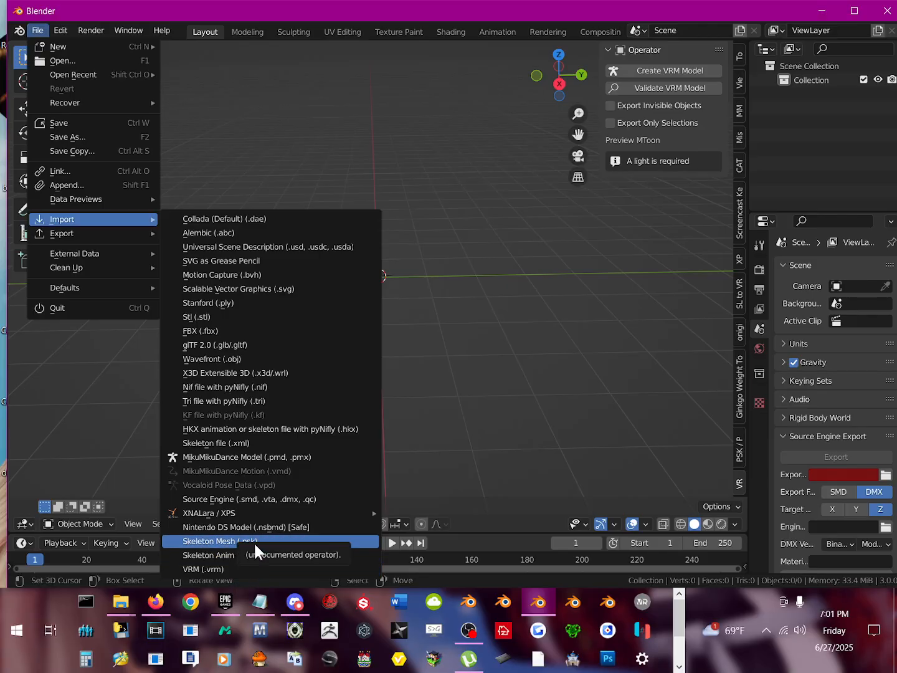
pyautogui.click(289, 542)
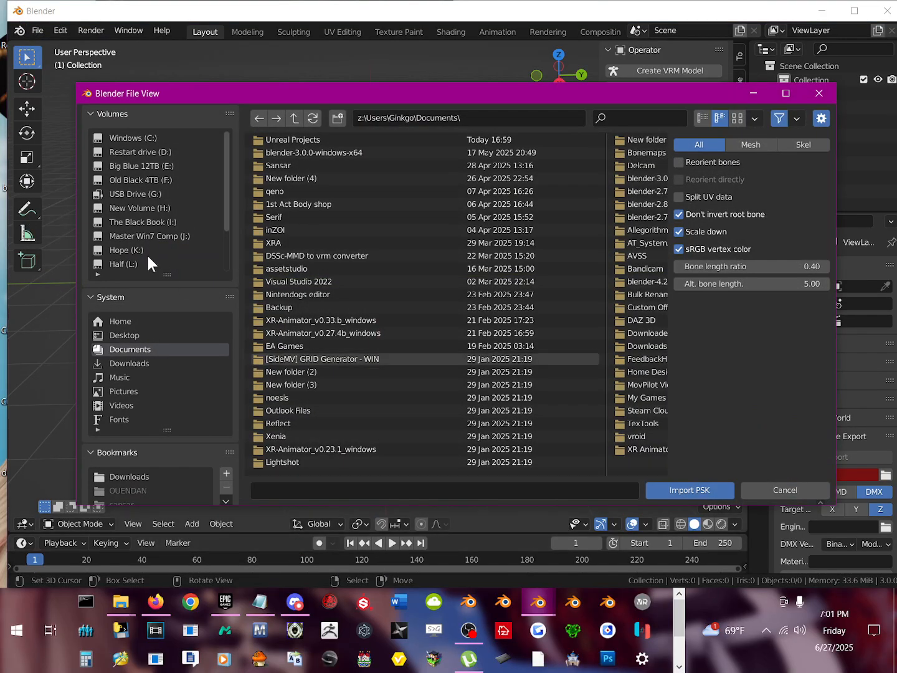
# Step: Look through the Desktop folder, bookmarks and recent folders for the location of the character model files
pyautogui.click(132, 337)
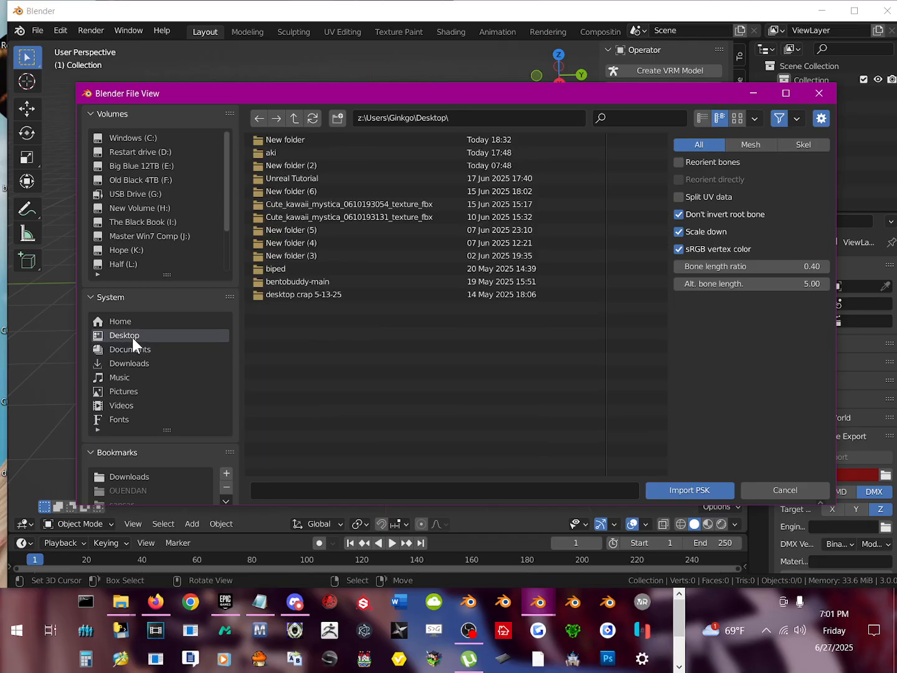
pyautogui.scroll(-3, 156, 463)
pyautogui.moveTo(213, 93); pyautogui.dragTo(192, 66)
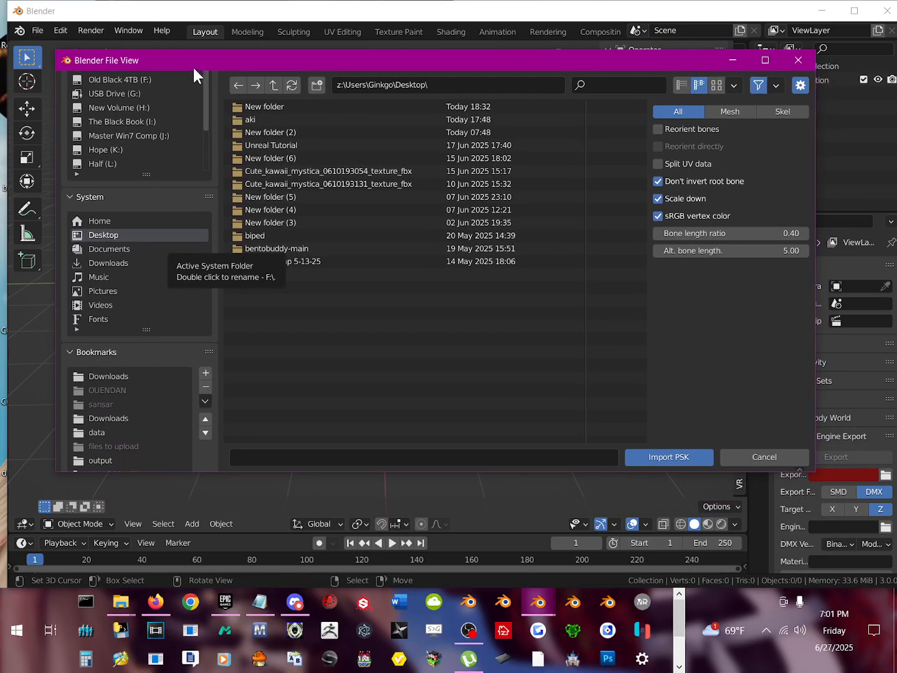
pyautogui.scroll(1, 139, 407)
pyautogui.scroll(-3, 142, 414)
pyautogui.scroll(-4, 138, 398)
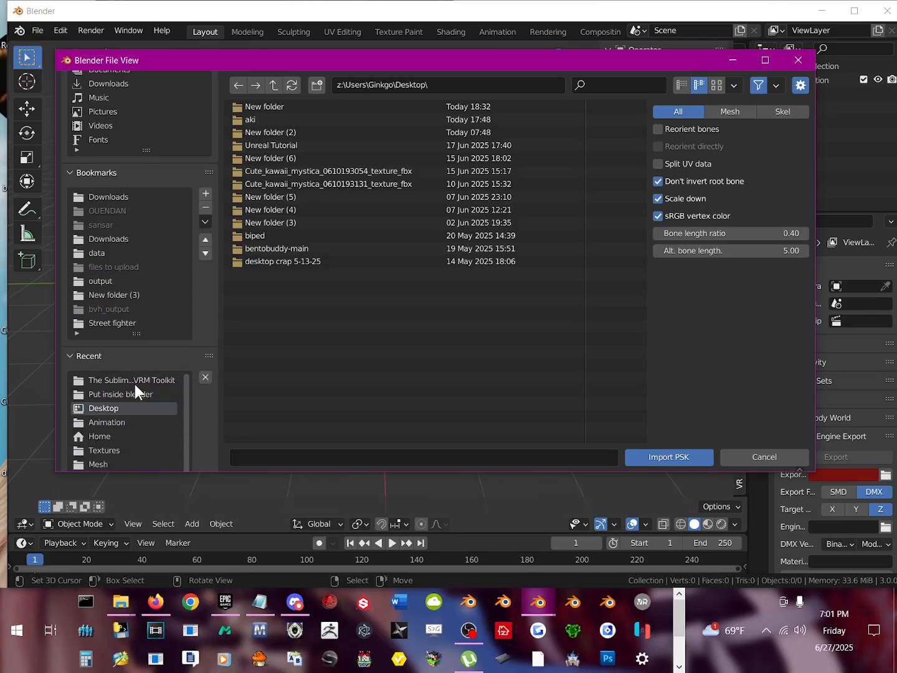
pyautogui.scroll(-1, 141, 423)
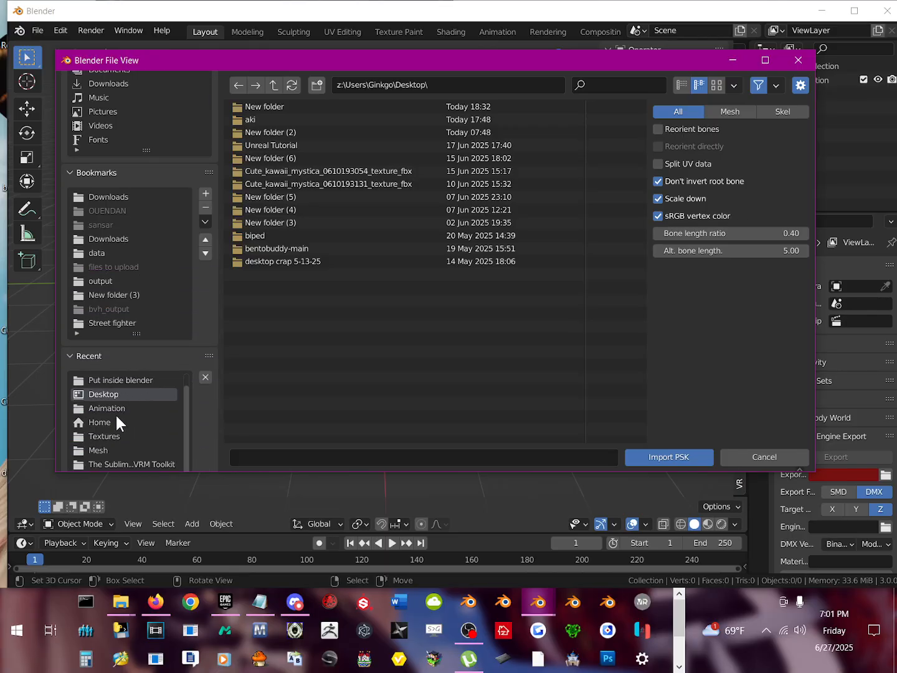
# Step: Go from the recent Animation folder up to the Street fighter\Game folder and open its Chara subfolder
pyautogui.click(121, 408)
pyautogui.click(273, 86)
pyautogui.click(276, 87)
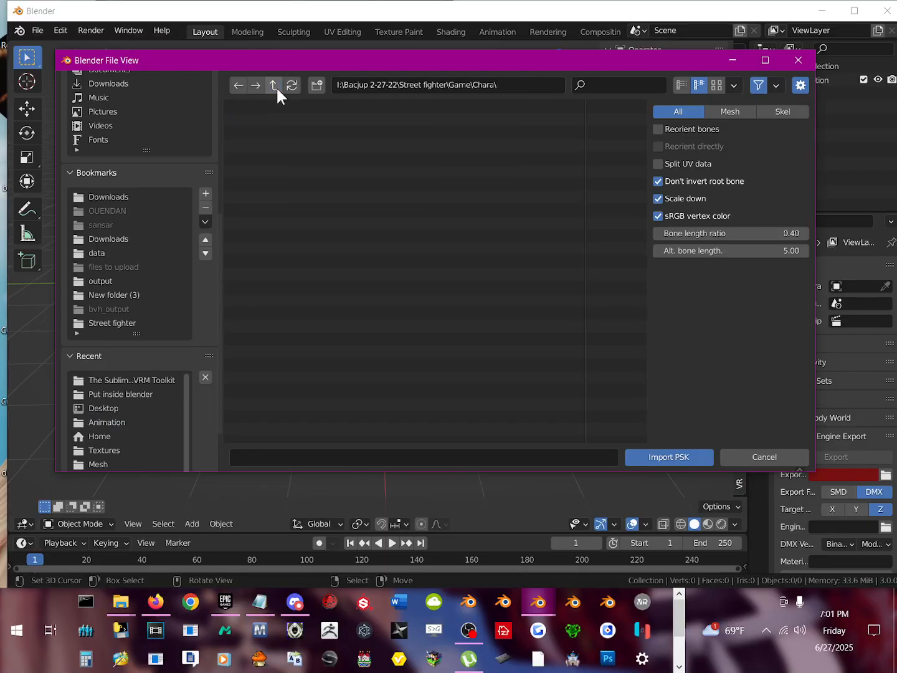
pyautogui.click(276, 87)
pyautogui.click(256, 140)
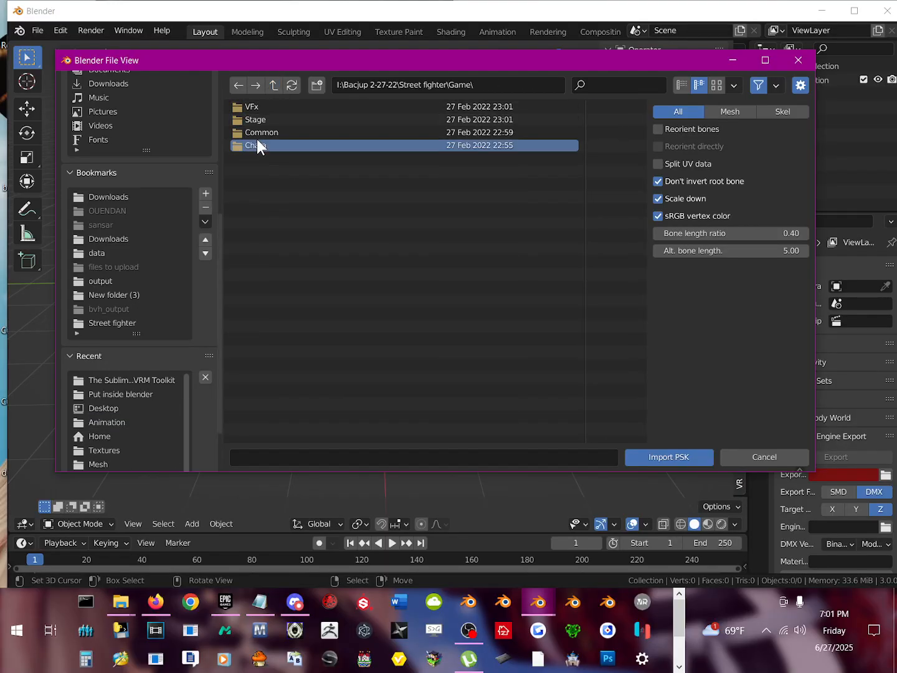
pyautogui.doubleClick(257, 138)
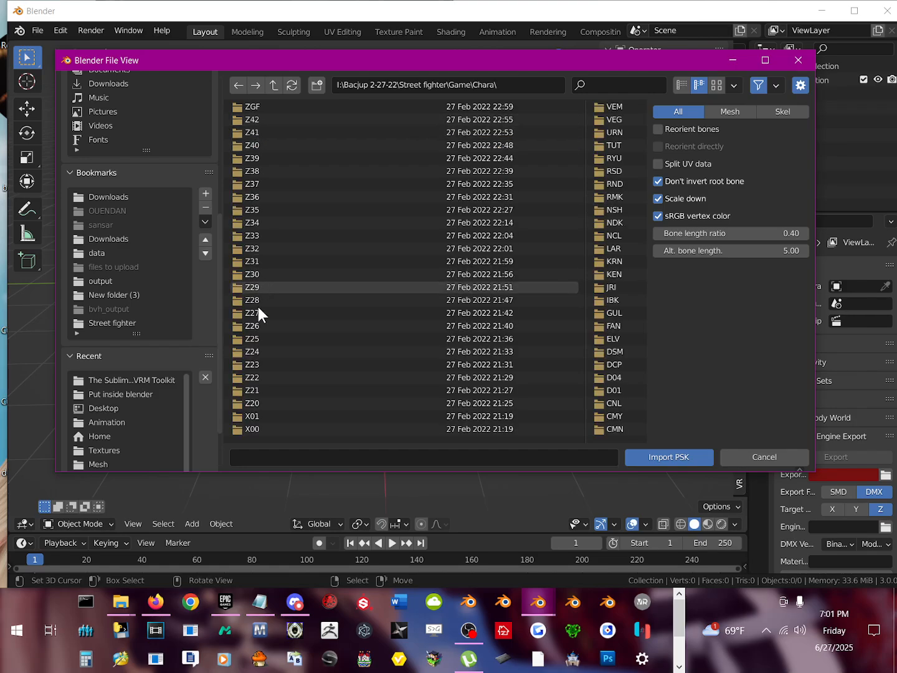
# Step: Import the CMY_01 skeletal mesh from the CMY\SkelMesh\01 folder as a PSK model
pyautogui.scroll(-2, 261, 351)
pyautogui.scroll(2, 265, 348)
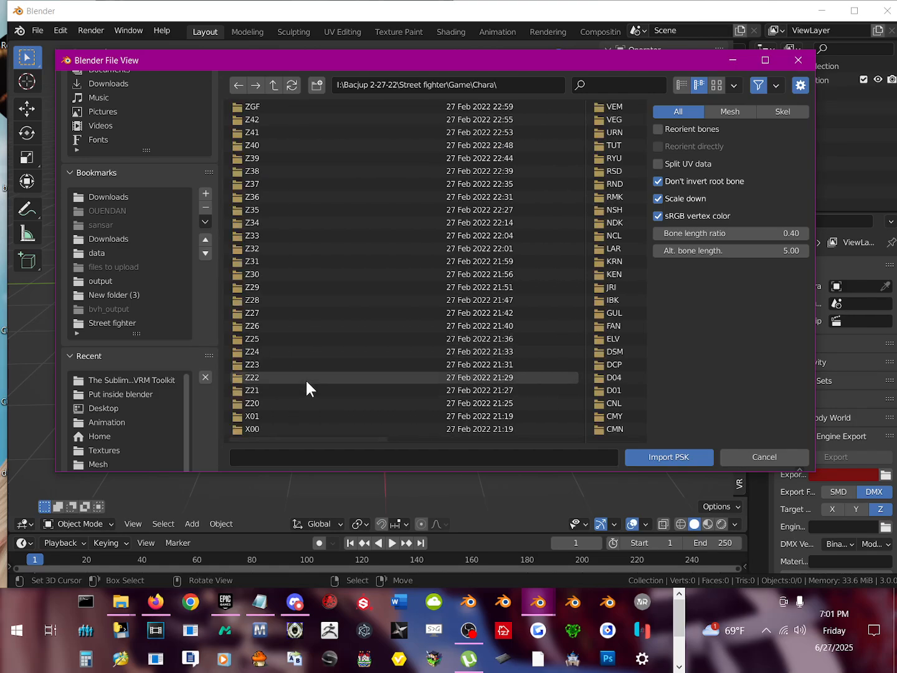
pyautogui.scroll(-2, 377, 254)
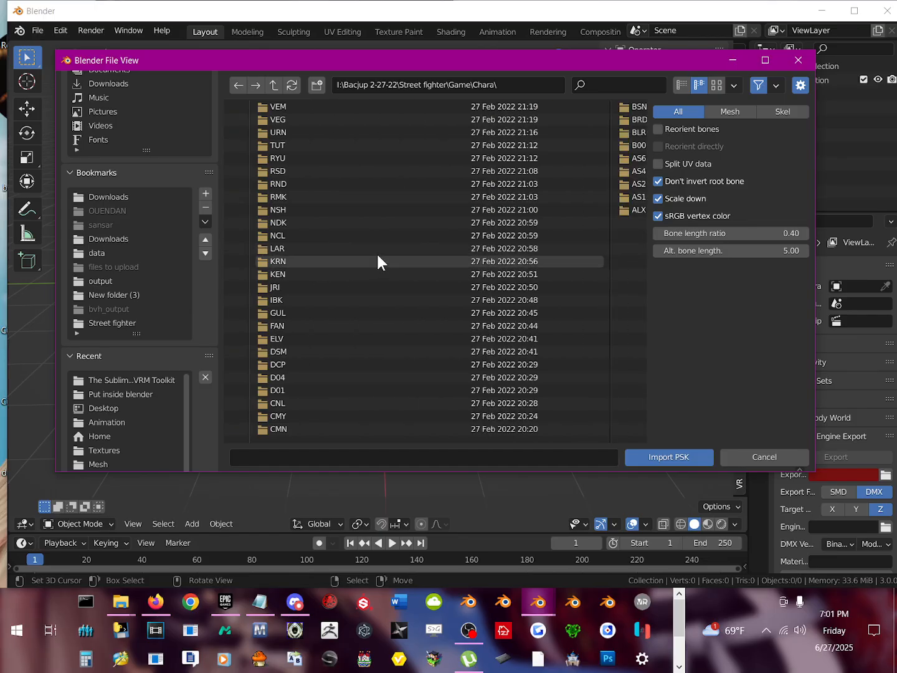
pyautogui.scroll(-2, 376, 258)
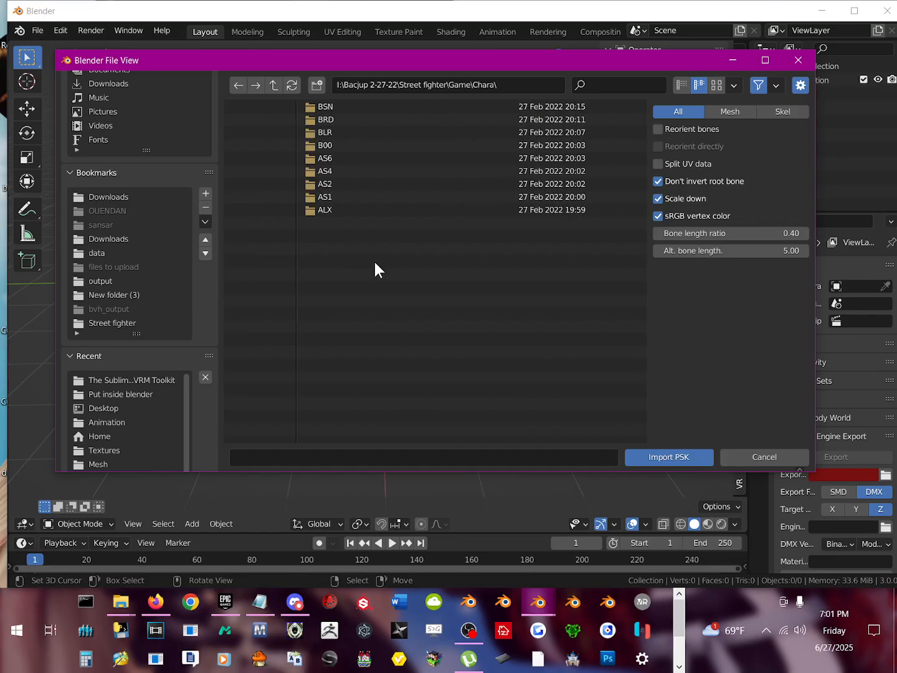
pyautogui.scroll(2, 342, 207)
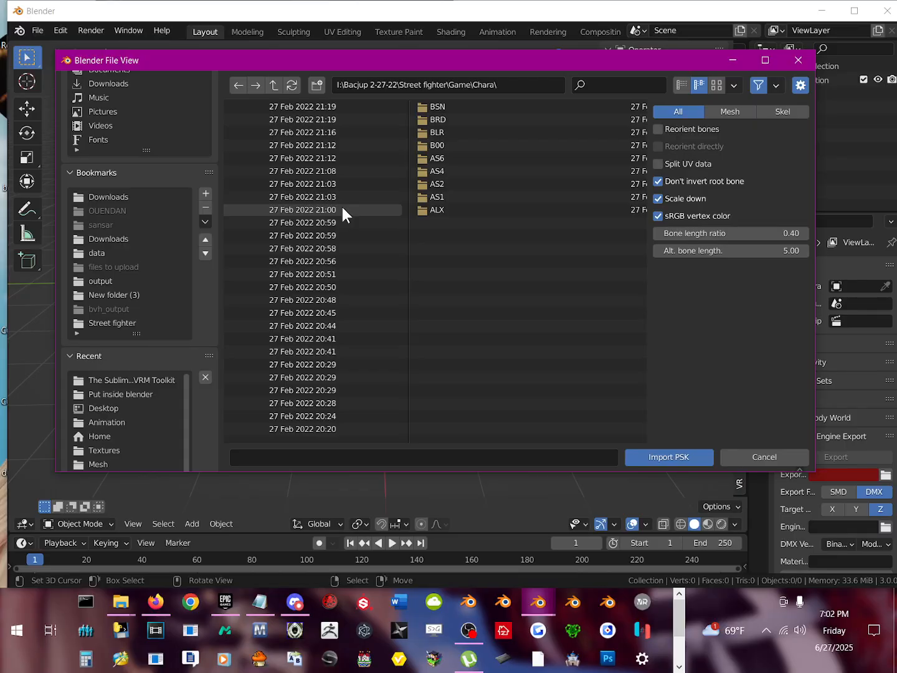
pyautogui.scroll(2, 342, 206)
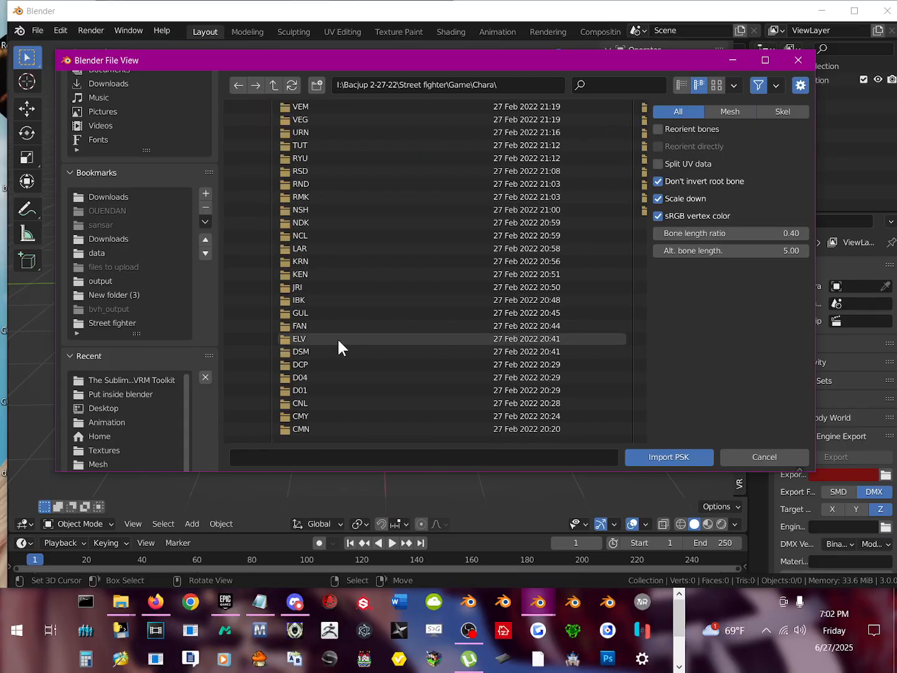
pyautogui.doubleClick(307, 416)
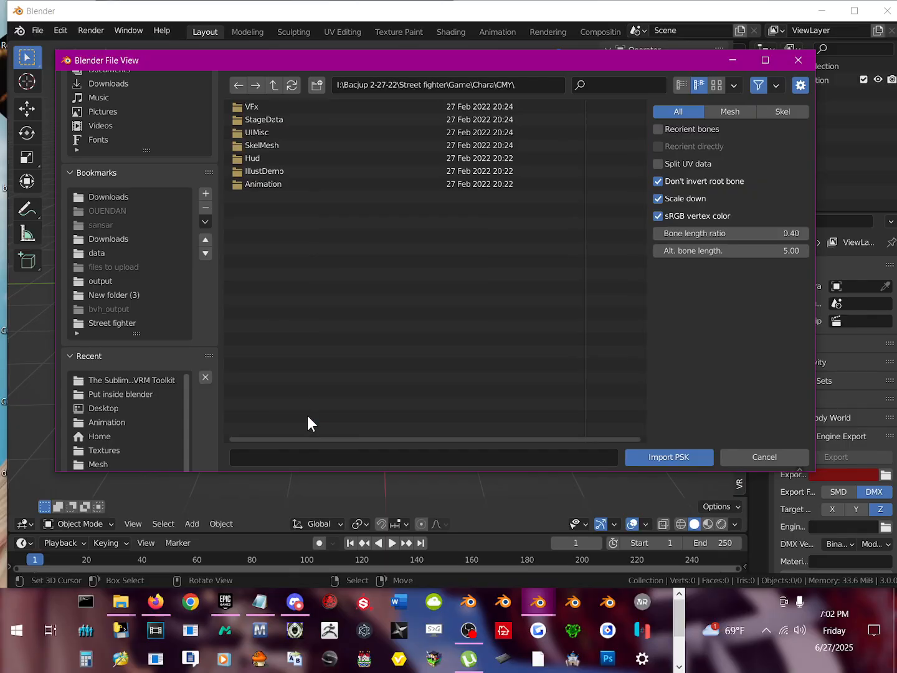
pyautogui.doubleClick(271, 144)
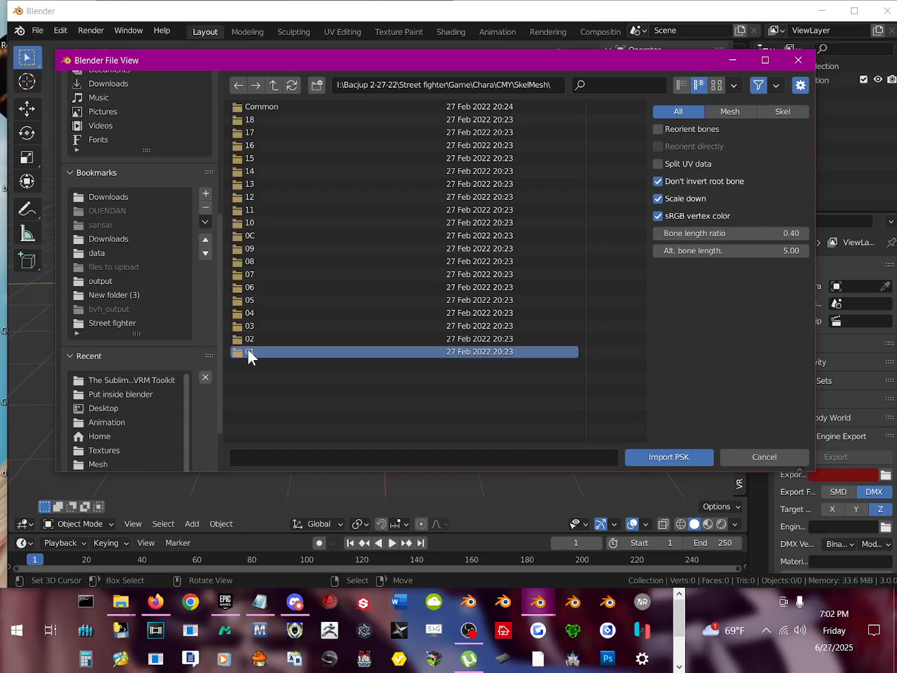
pyautogui.doubleClick(248, 351)
pyautogui.doubleClick(264, 132)
pyautogui.doubleClick(266, 106)
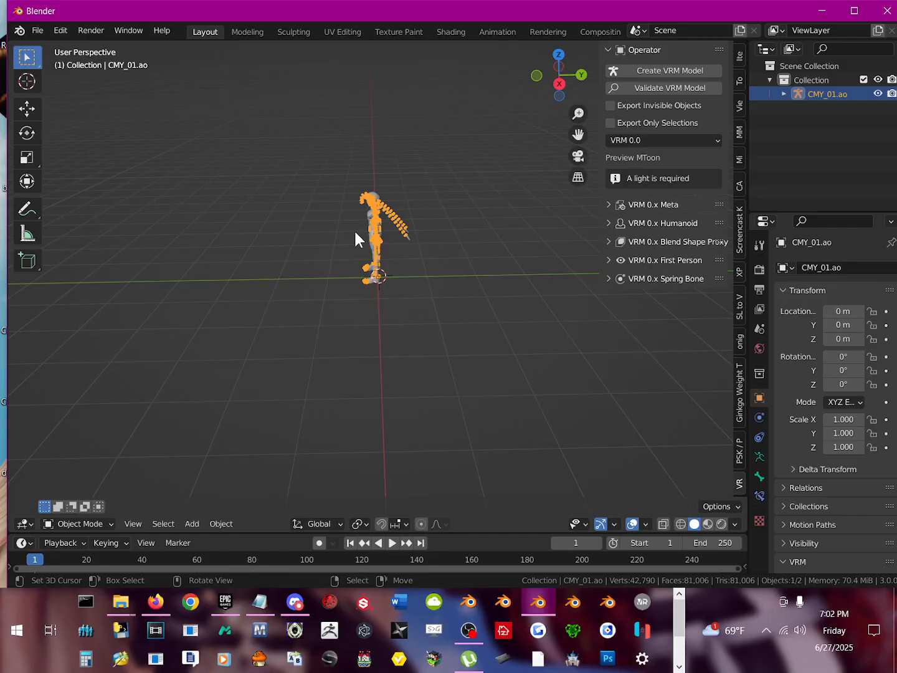
# Step: View the imported character from the front and select its body mesh, CMY_01.mo, instead of the armature
pyautogui.moveTo(354, 230); pyautogui.dragTo(383, 235, button='middle')
pyautogui.scroll(7, 460, 230)
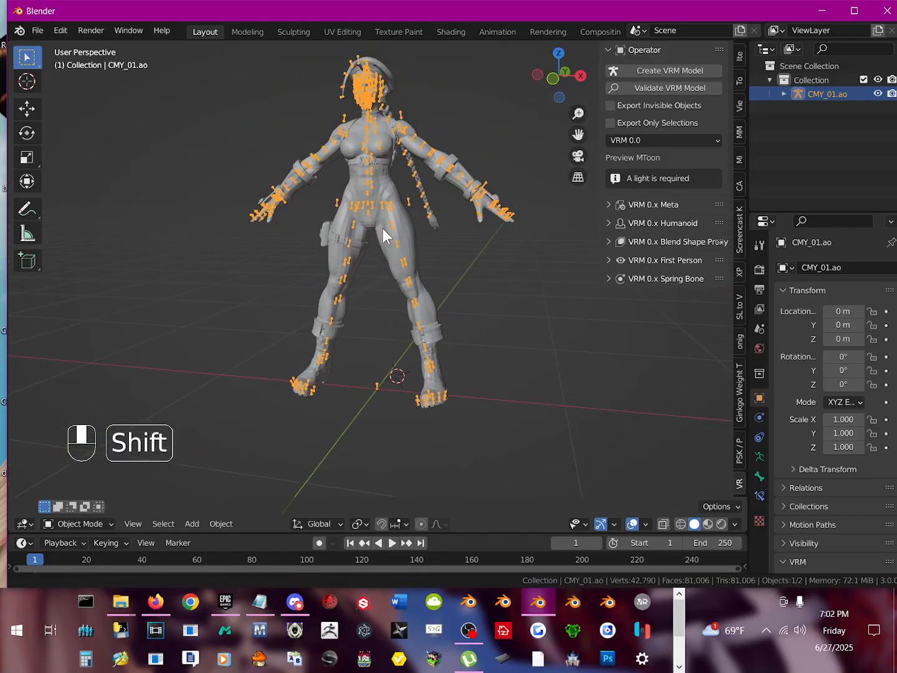
pyautogui.scroll(3, 386, 266)
pyautogui.scroll(-5, 383, 266)
pyautogui.moveTo(373, 324)
pyautogui.mouseDown(button='middle')
pyautogui.moveTo(377, 311)
pyautogui.moveTo(524, 306)
pyautogui.moveTo(368, 307)
pyautogui.moveTo(386, 326)
pyautogui.moveTo(353, 296)
pyautogui.moveTo(230, 324)
pyautogui.moveTo(288, 348)
pyautogui.moveTo(367, 416)
pyautogui.moveTo(386, 353)
pyautogui.moveTo(402, 339)
pyautogui.moveTo(418, 343)
pyautogui.moveTo(401, 339)
pyautogui.moveTo(368, 243)
pyautogui.moveTo(357, 260)
pyautogui.moveTo(363, 325)
pyautogui.mouseUp(button='middle')
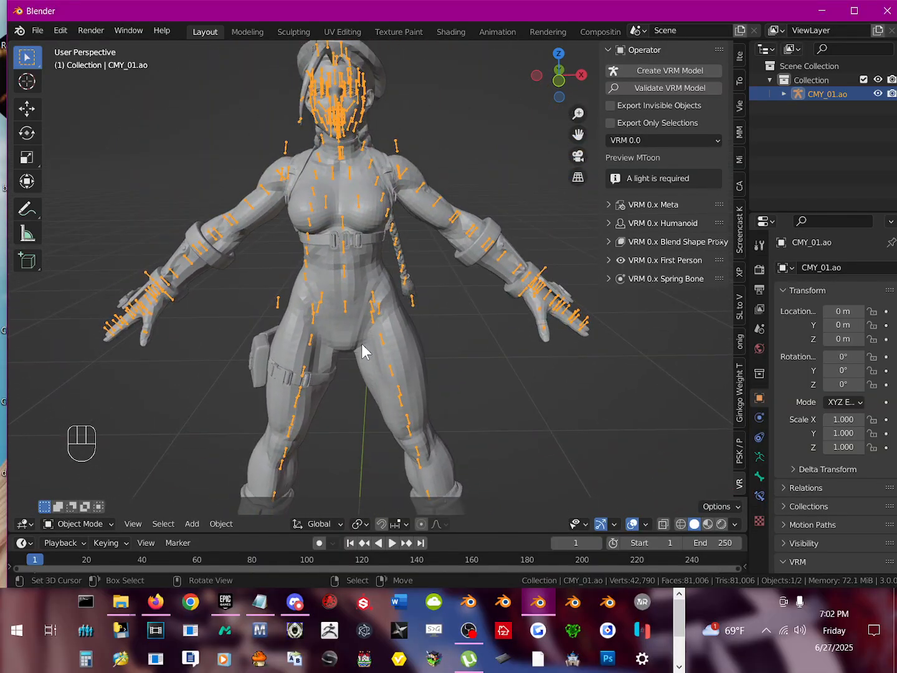
pyautogui.click(372, 274)
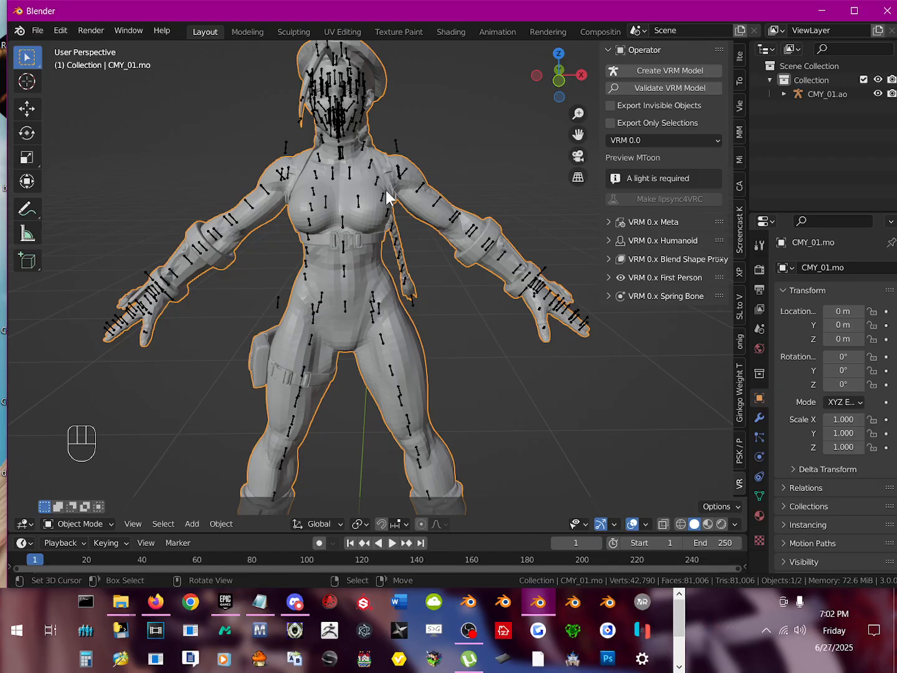
# Step: Open the preferences and examine the Interface, Input, Navigation and Keymap settings
pyautogui.press('space')
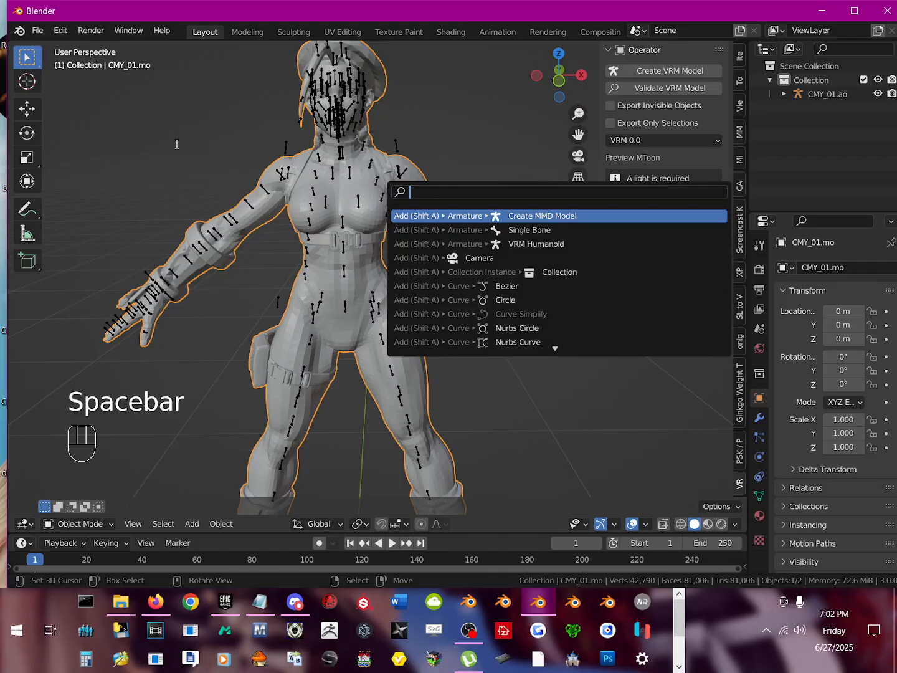
pyautogui.click(38, 31)
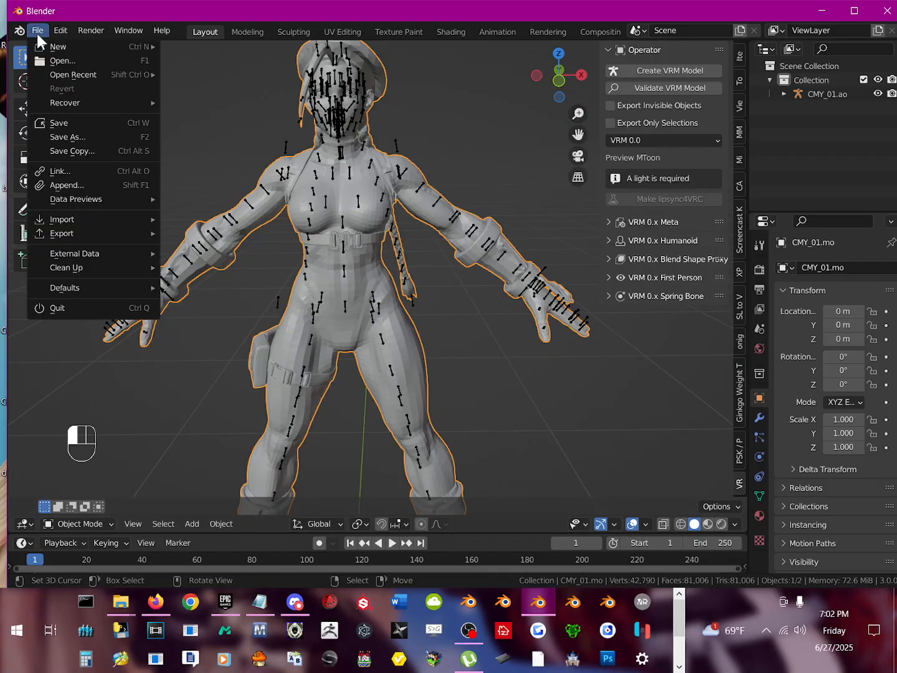
pyautogui.moveTo(54, 29)
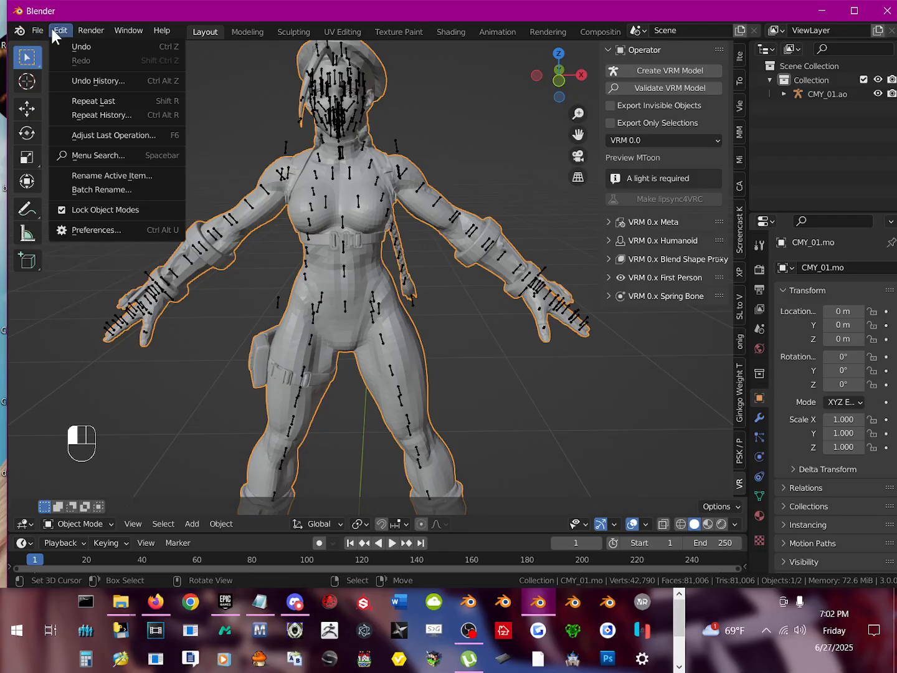
pyautogui.click(90, 231)
pyautogui.moveTo(125, 14); pyautogui.dragTo(378, 75)
pyautogui.click(275, 97)
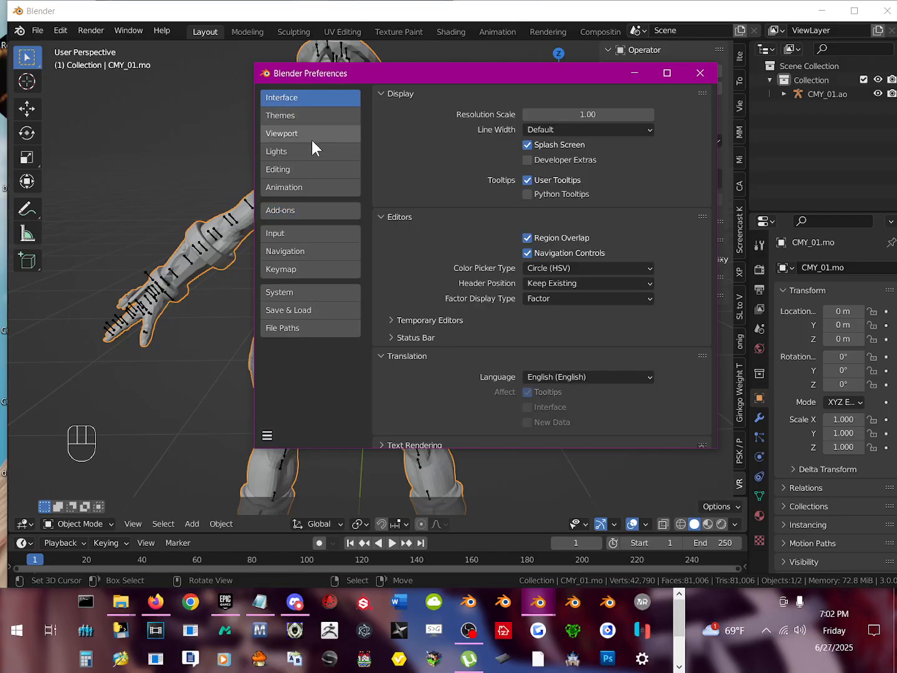
pyautogui.click(294, 233)
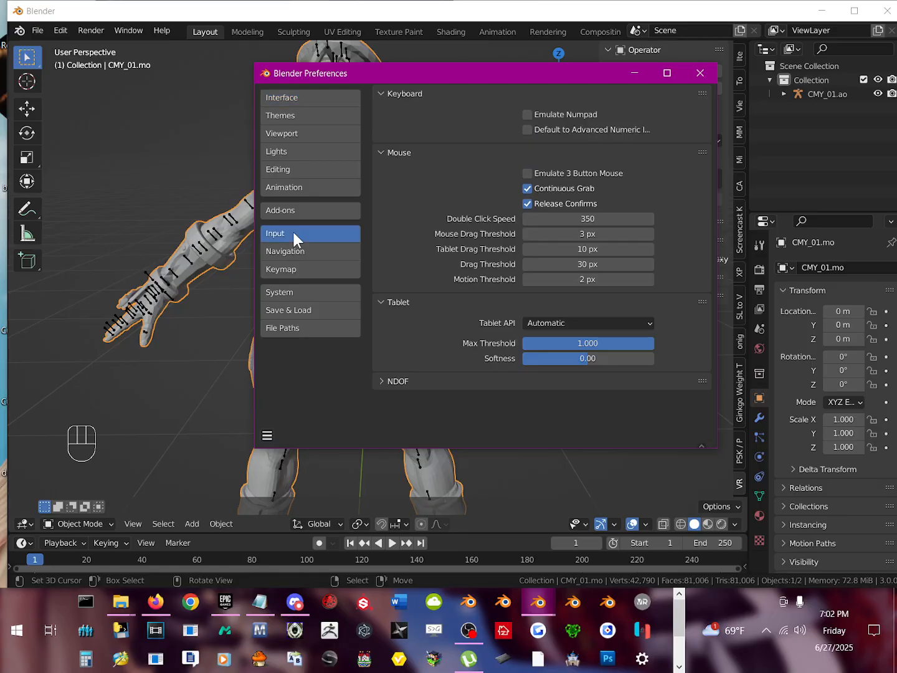
pyautogui.click(316, 253)
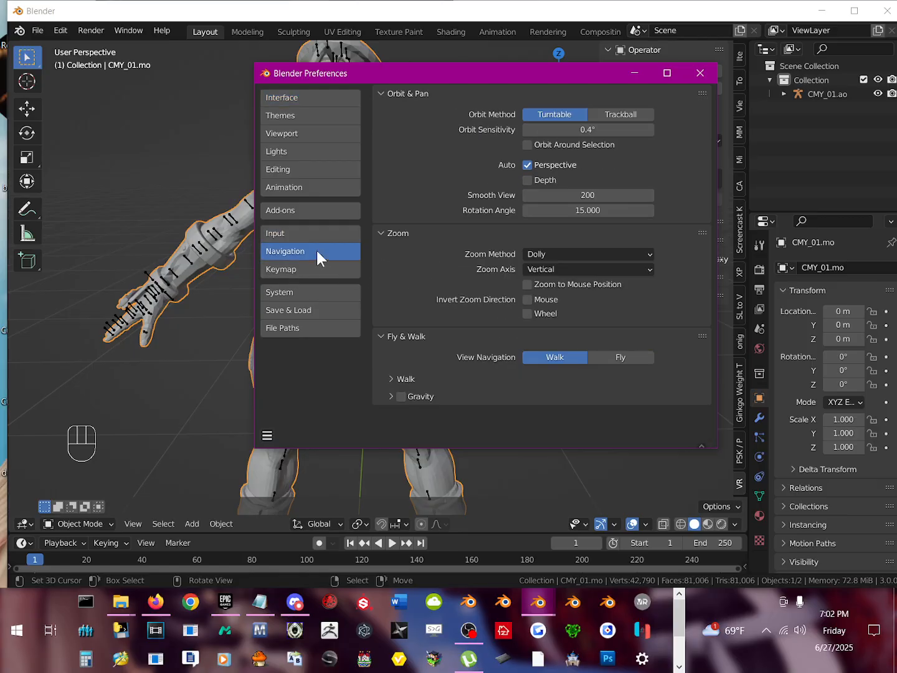
pyautogui.click(308, 273)
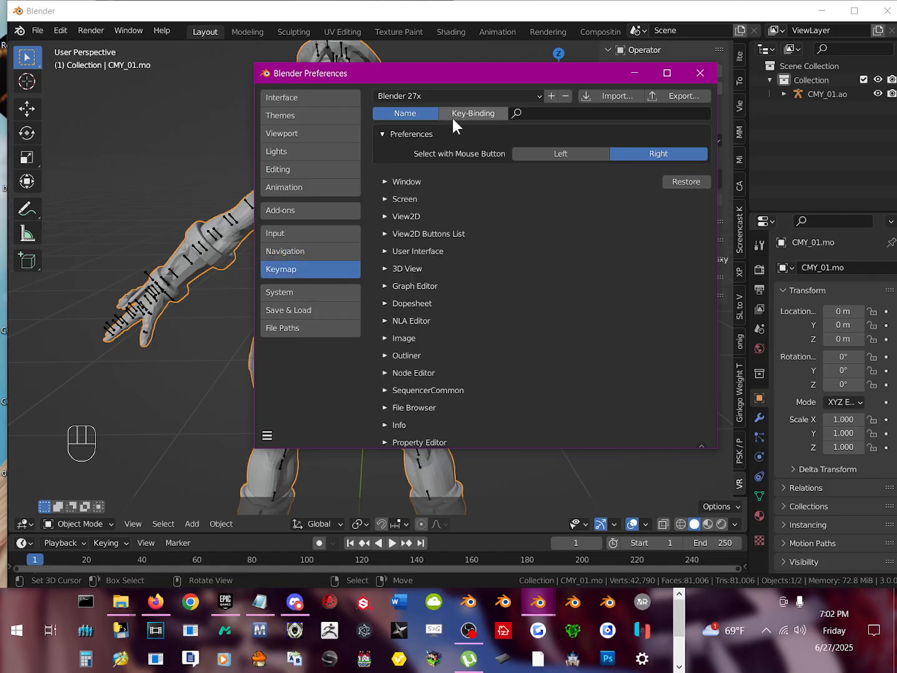
# Step: Examine the System, Viewport, Lights and Editing preferences, including the Miscellaneous, Grease Pencil and Weight Paint sections
pyautogui.click(290, 295)
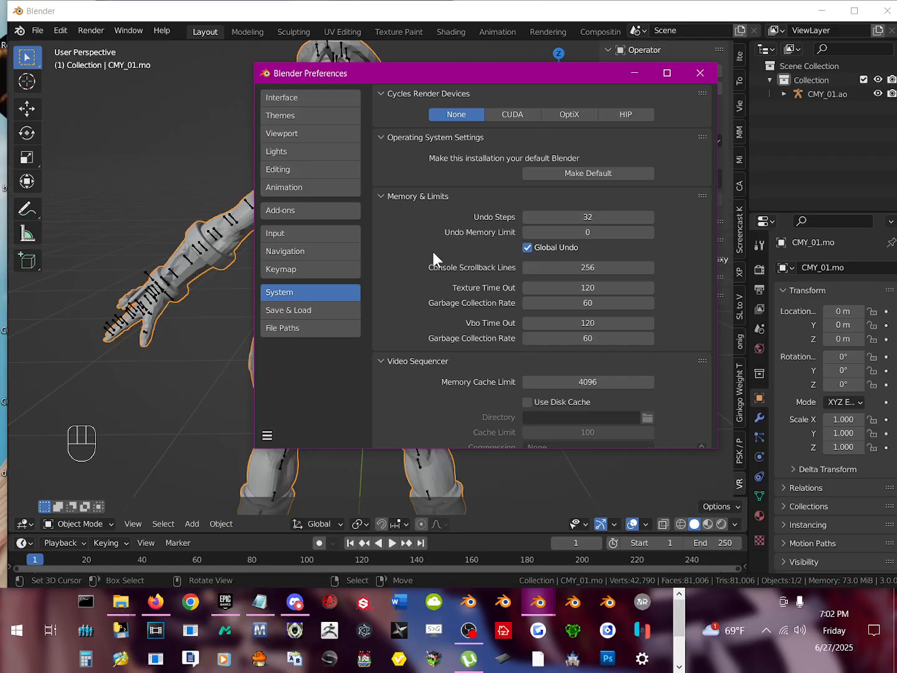
pyautogui.click(276, 113)
pyautogui.click(283, 134)
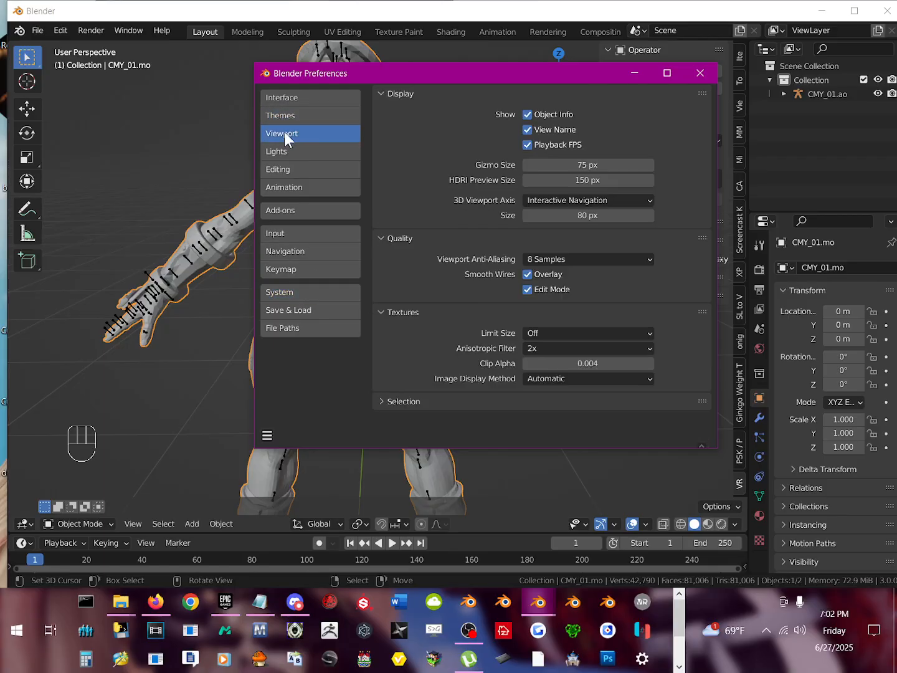
pyautogui.click(309, 152)
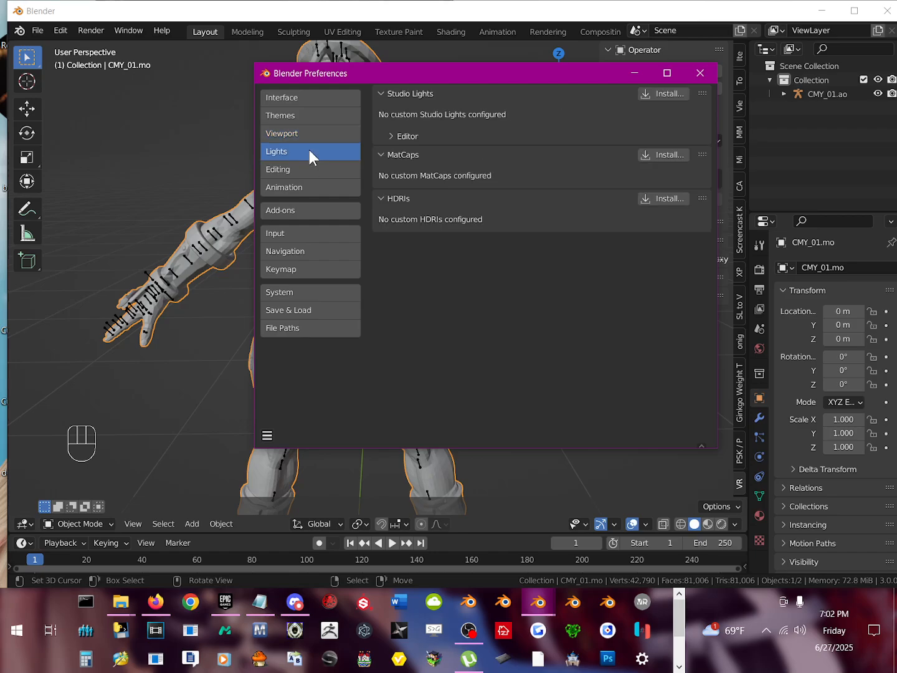
pyautogui.click(302, 170)
pyautogui.scroll(-2, 492, 317)
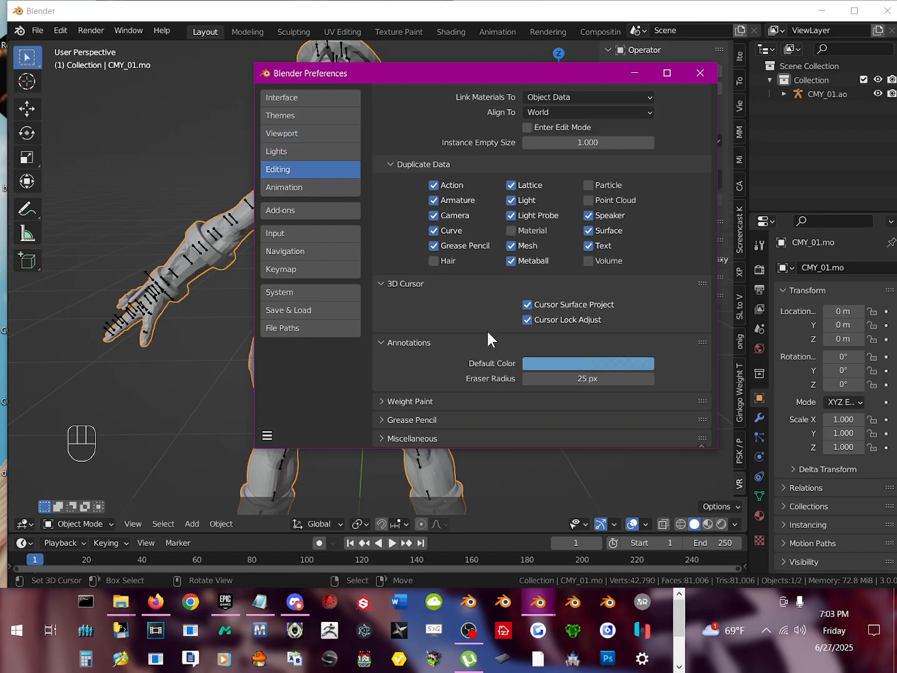
pyautogui.click(412, 437)
pyautogui.scroll(-2, 441, 382)
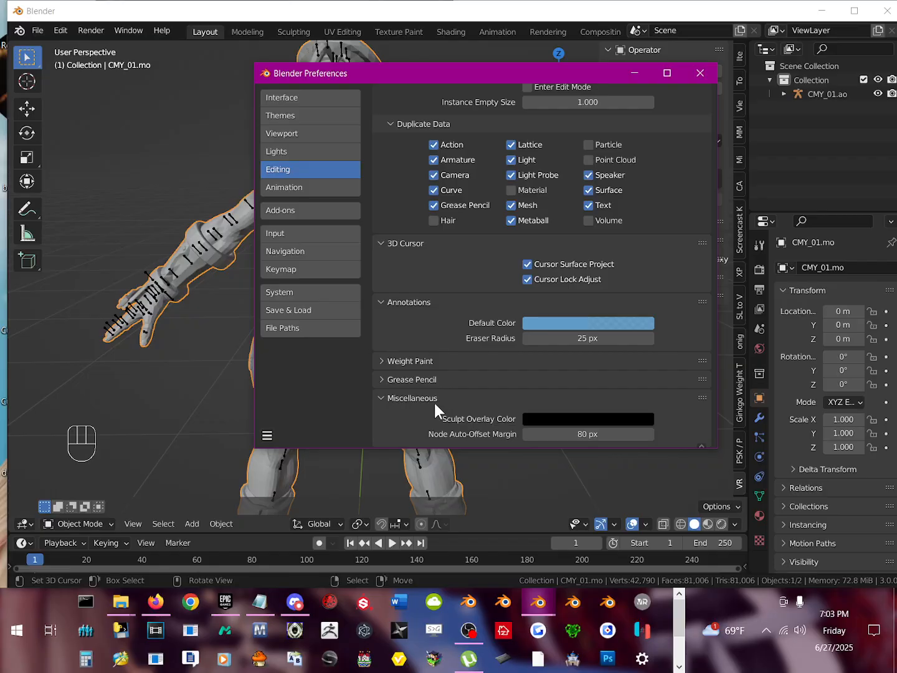
pyautogui.click(418, 378)
pyautogui.click(416, 365)
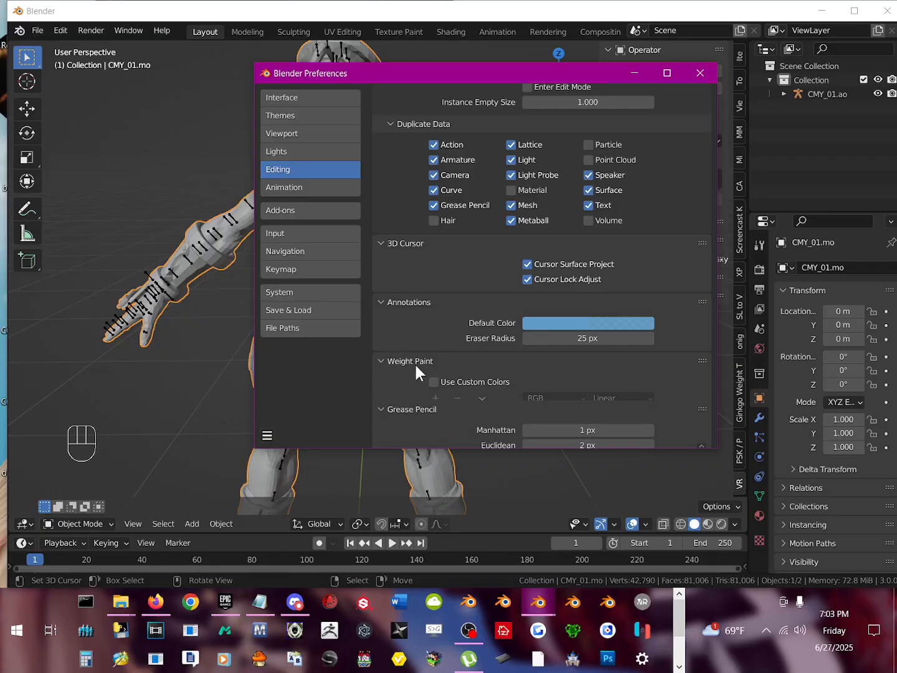
# Step: Examine the Menus section of the Interface preferences and the Themes preferences
pyautogui.click(280, 99)
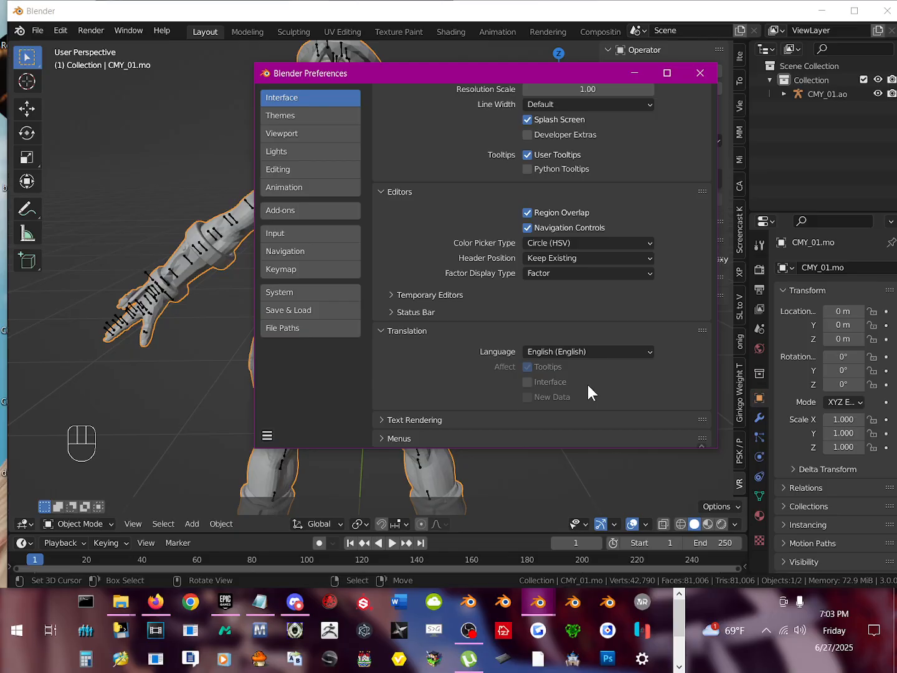
pyautogui.click(494, 438)
pyautogui.scroll(-8, 434, 386)
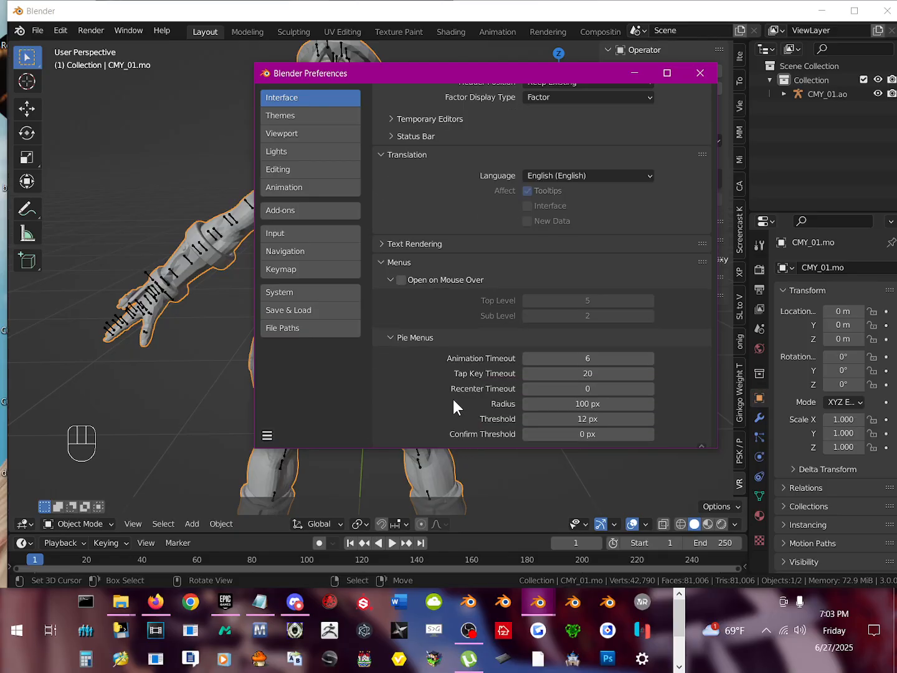
pyautogui.scroll(10, 453, 399)
pyautogui.click(303, 115)
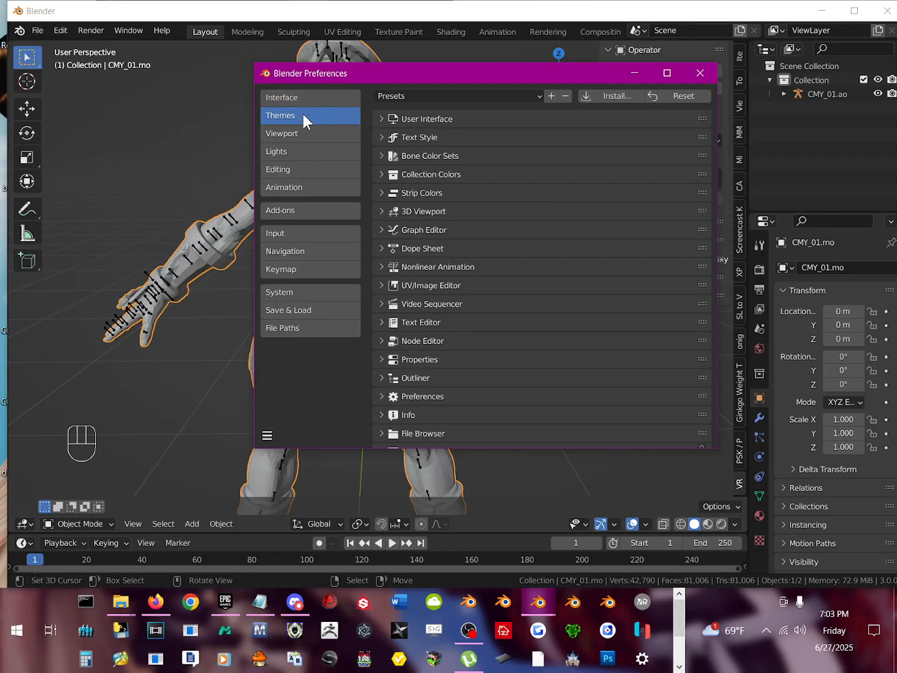
pyautogui.click(468, 630)
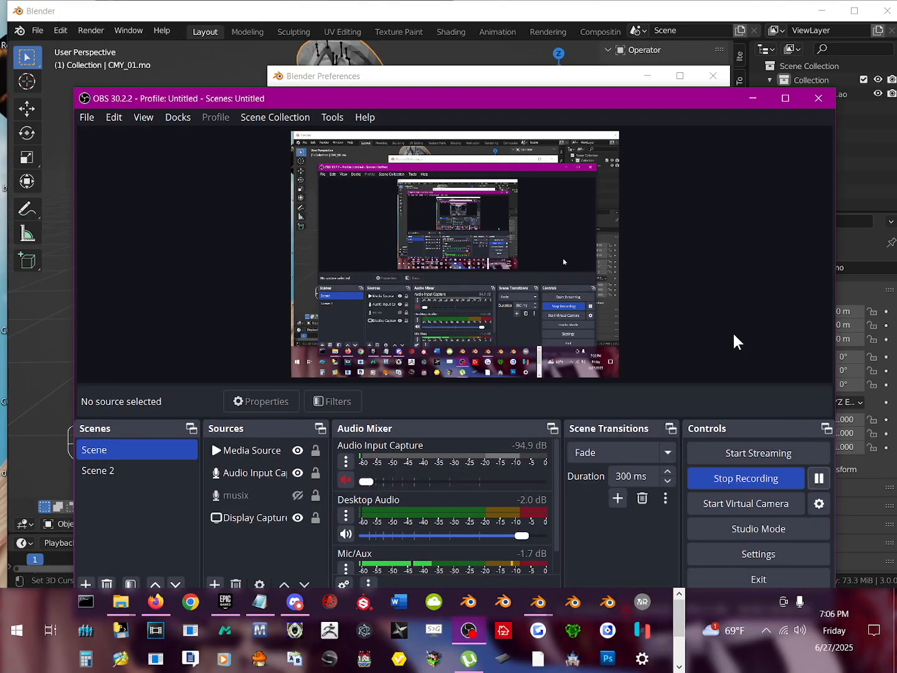
pyautogui.click(757, 97)
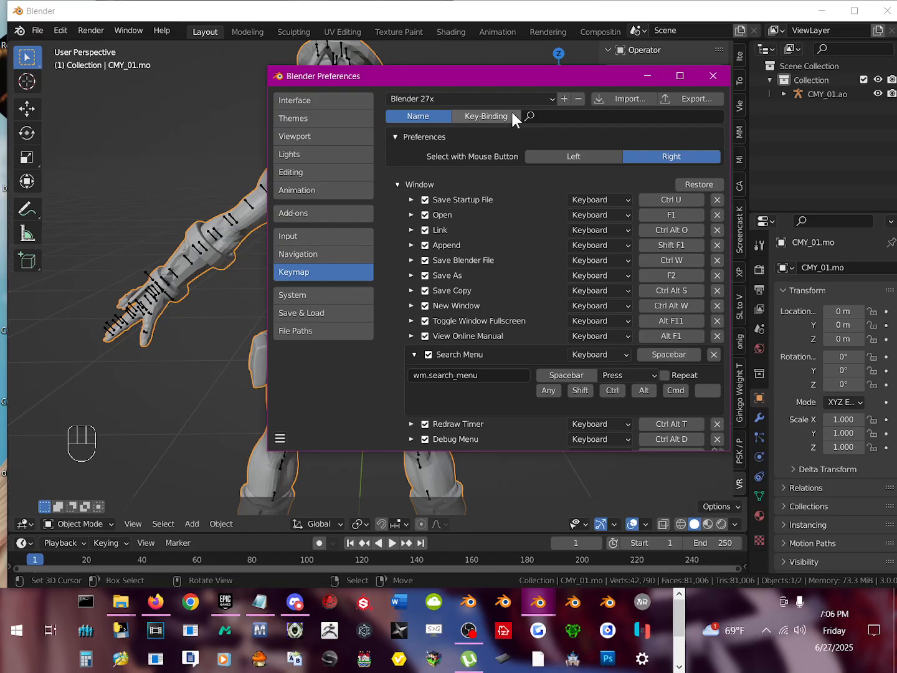
# Step: Choose the Blender 27x keymap preset, review its Window shortcuts and close the preferences
pyautogui.click(522, 98)
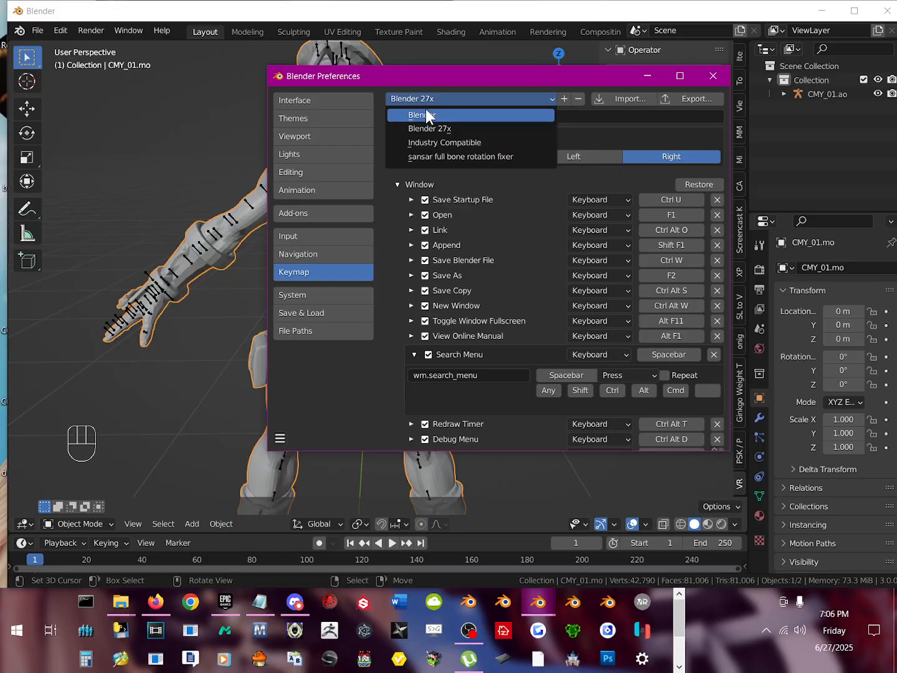
pyautogui.click(424, 127)
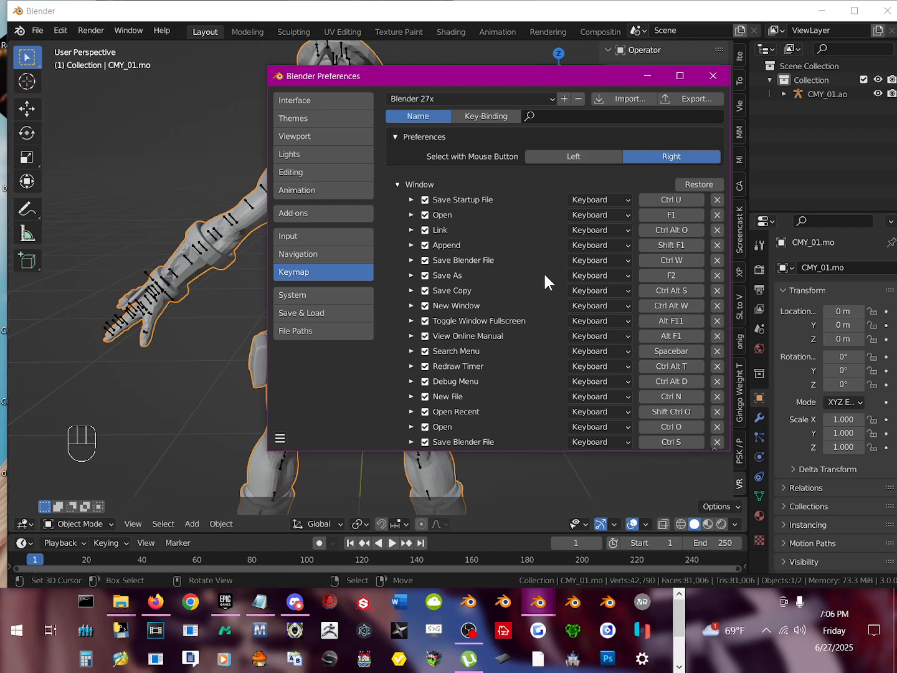
pyautogui.scroll(-3, 471, 293)
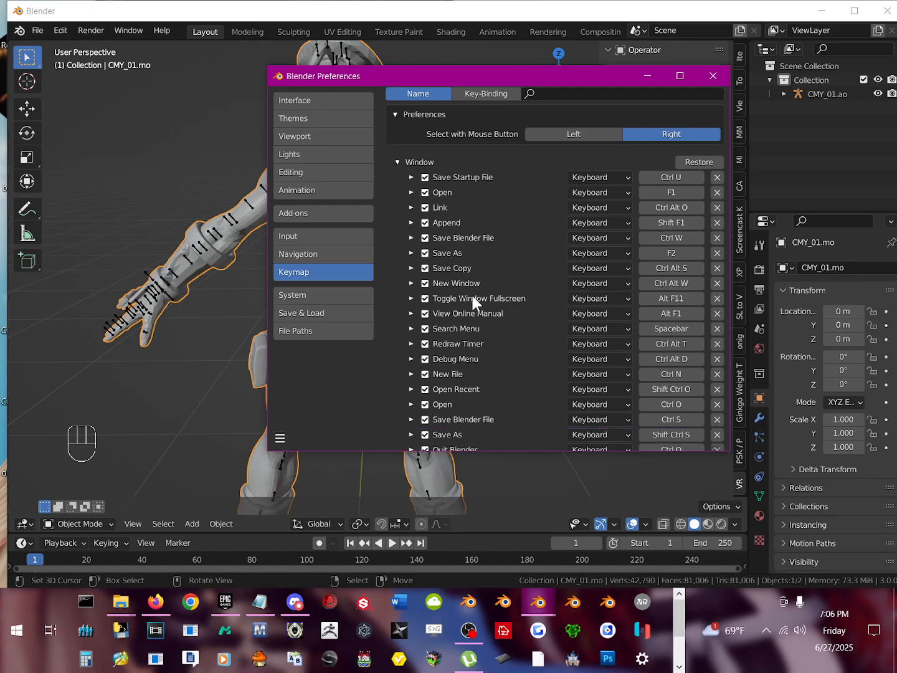
pyautogui.scroll(-3, 480, 422)
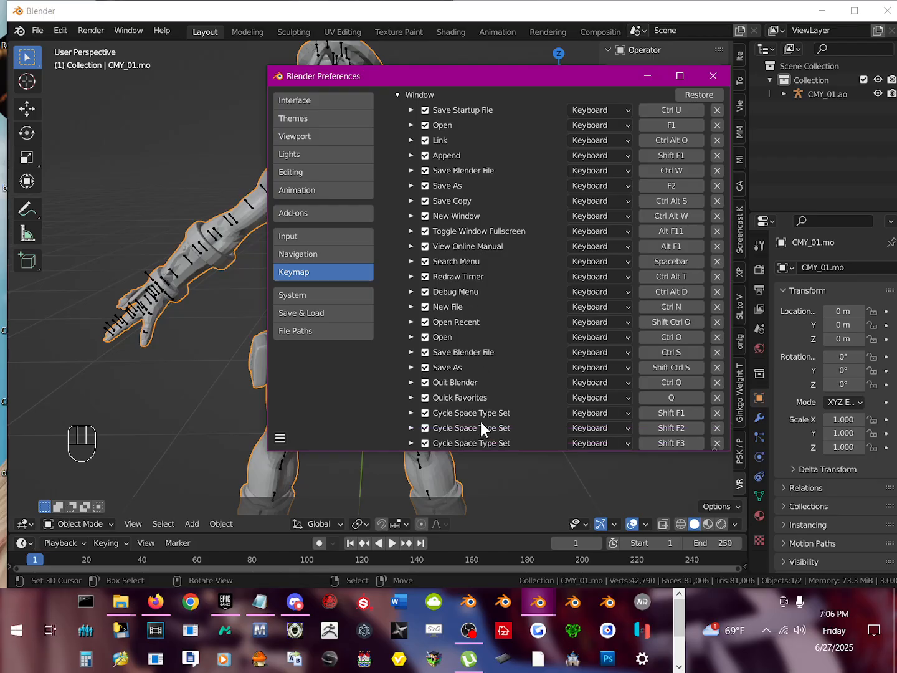
pyautogui.scroll(3, 482, 422)
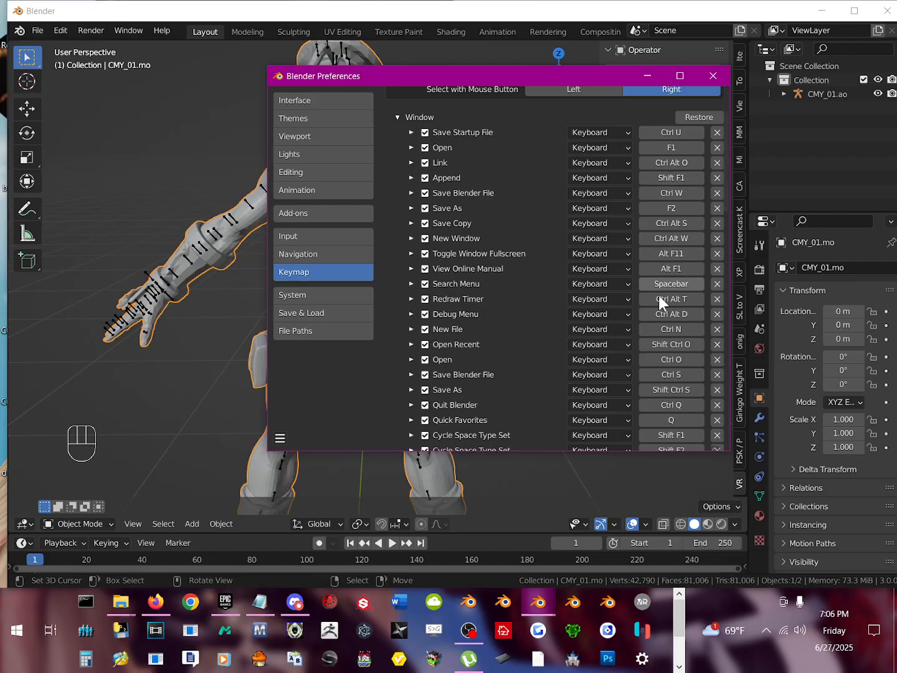
pyautogui.click(713, 76)
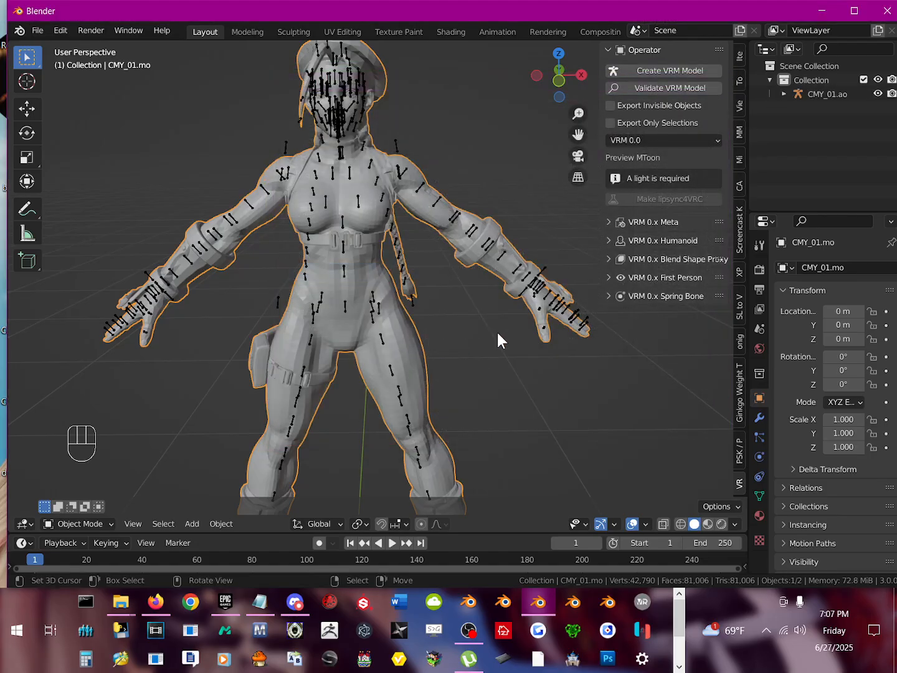
# Step: Find Shade Smooth with the operator search and apply it to the CMY_01.mo body mesh
pyautogui.press('space')
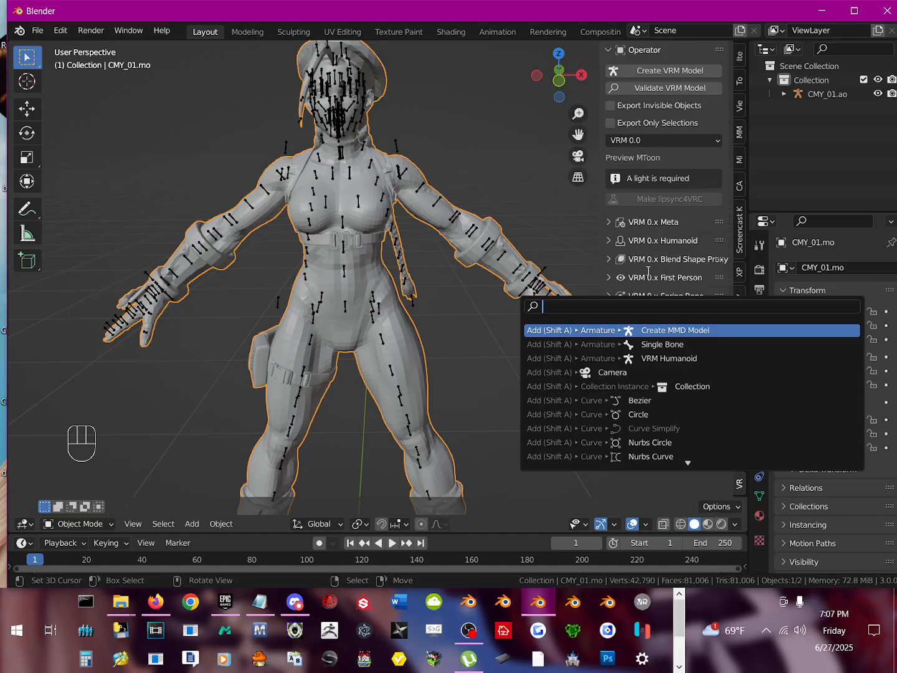
pyautogui.write('smoo')
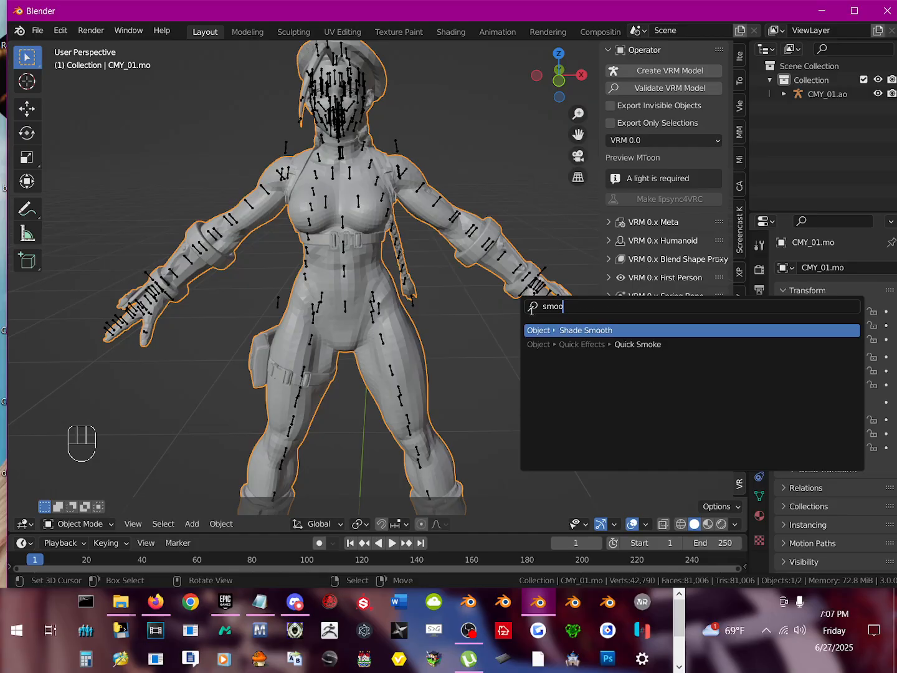
pyautogui.click(580, 330)
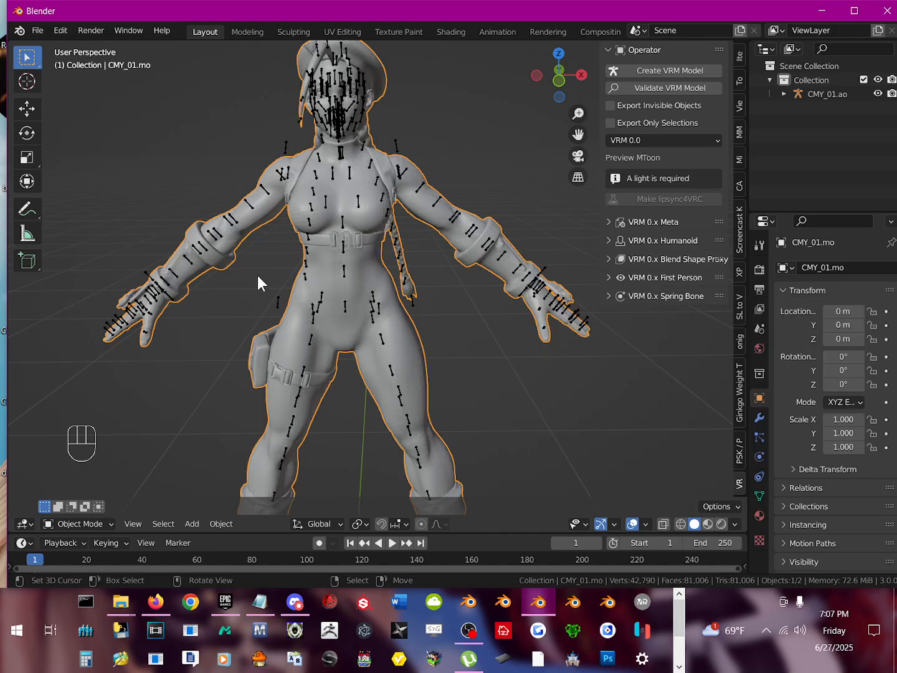
# Step: Select the CMY_01.ao armature and switch it to Pose Mode
pyautogui.moveTo(365, 242); pyautogui.dragTo(460, 246, button='middle')
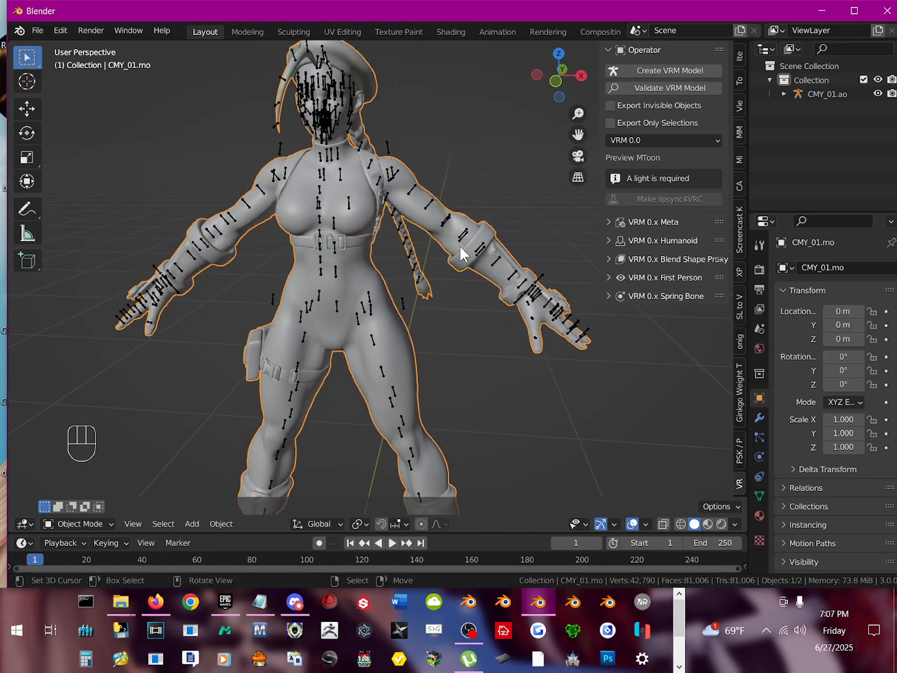
pyautogui.scroll(2, 383, 256)
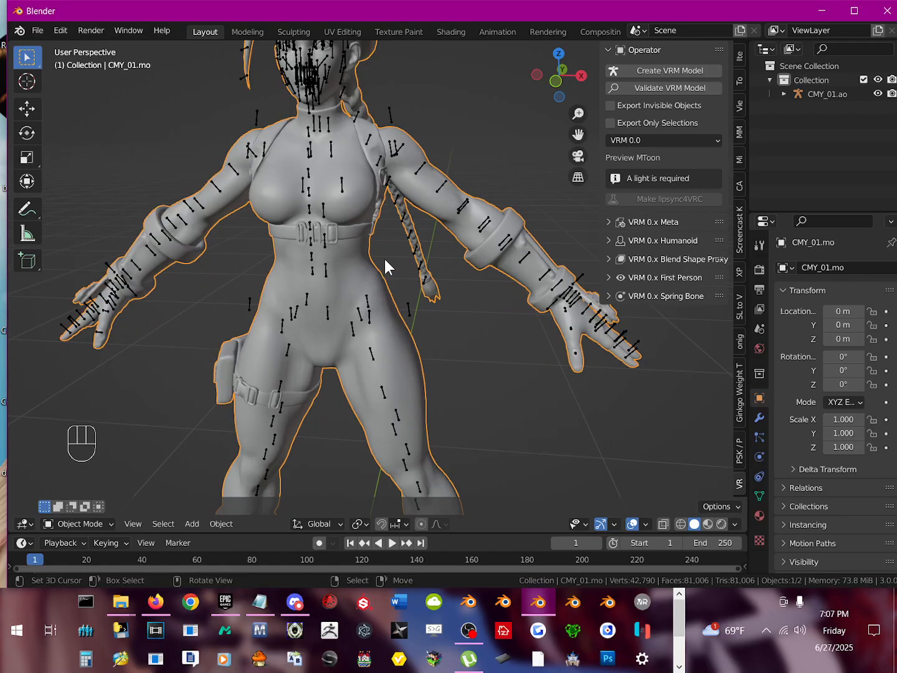
pyautogui.keyDown('shift'); pyautogui.moveTo(360, 260); pyautogui.dragTo(414, 282, button='middle'); pyautogui.keyUp('shift')
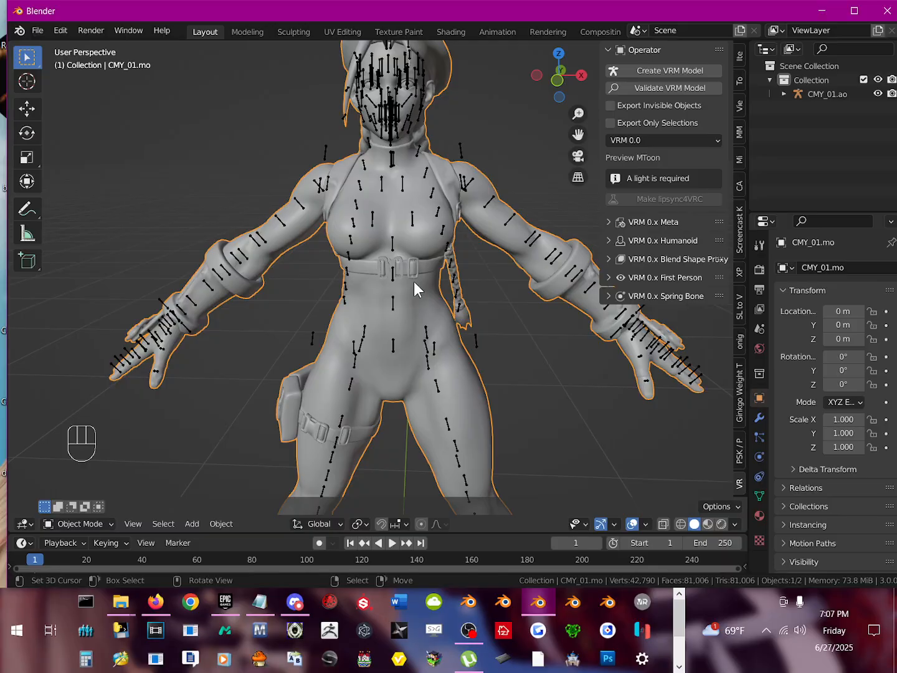
pyautogui.click(462, 149)
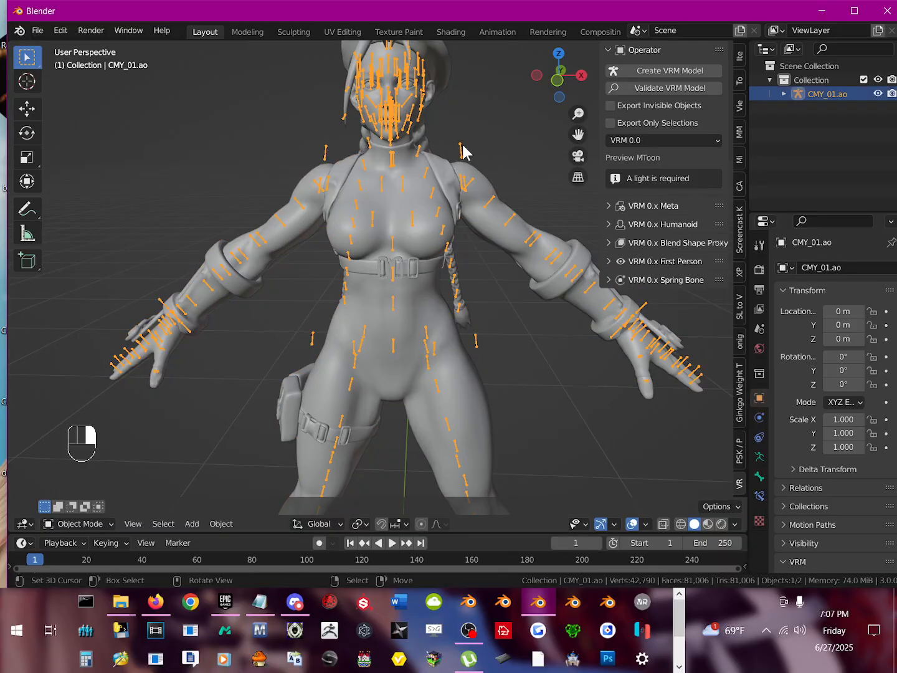
pyautogui.click(90, 527)
pyautogui.click(80, 476)
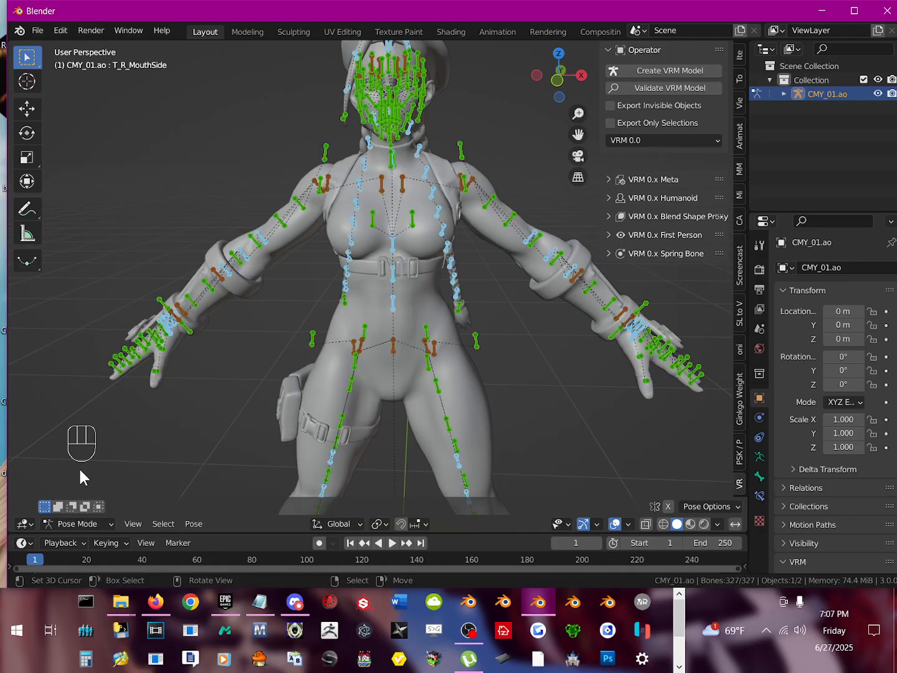
# Step: Try rotating the right shoulder helper bones b_R_ShoulderUHelper, b_R_ShoulderBHelper and b_R_ShoulderFHelper one after another
pyautogui.click(326, 150)
pyautogui.press('r')
pyautogui.rightClick(341, 187)
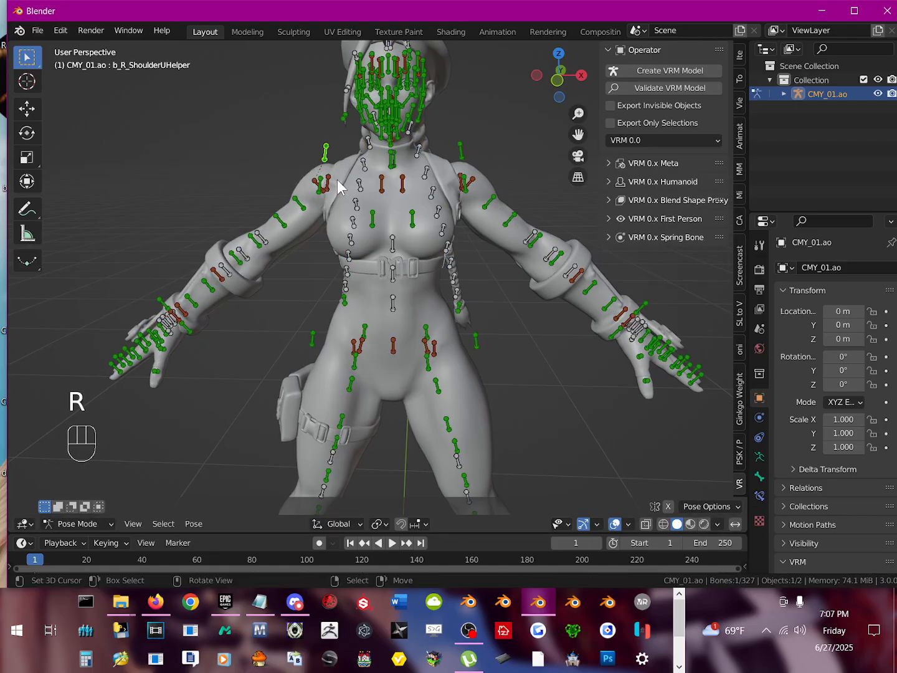
pyautogui.click(328, 184)
pyautogui.press('r')
pyautogui.rightClick(314, 218)
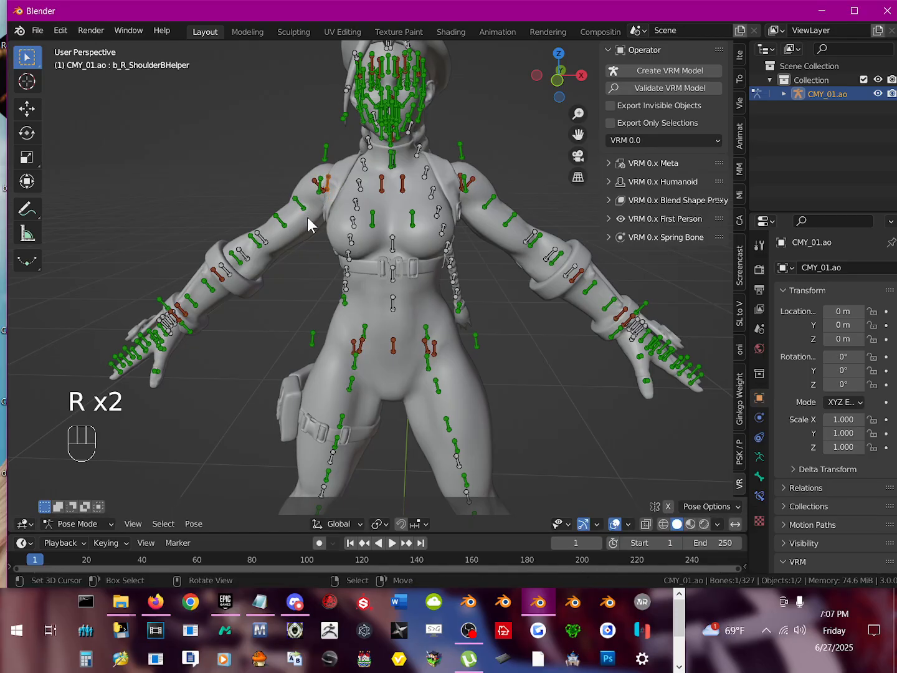
pyautogui.click(322, 187)
pyautogui.press('r')
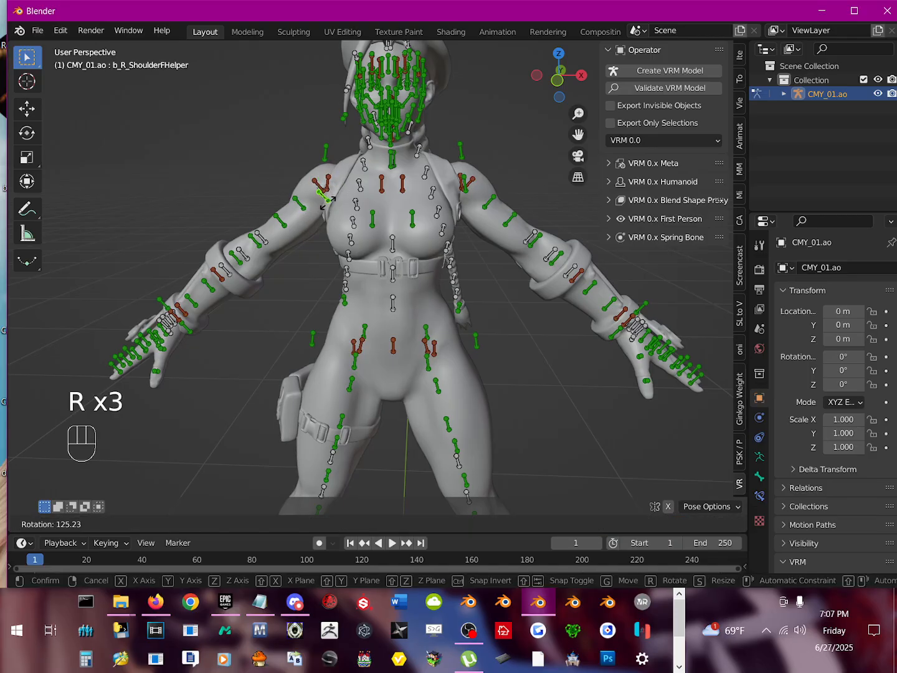
pyautogui.rightClick(328, 200)
# Step: Rotate b_R_ShoulderFHelper as a test and hide it together with b_R_ShoulderBHelper at the right shoulder
pyautogui.press('r')
pyautogui.click(321, 221)
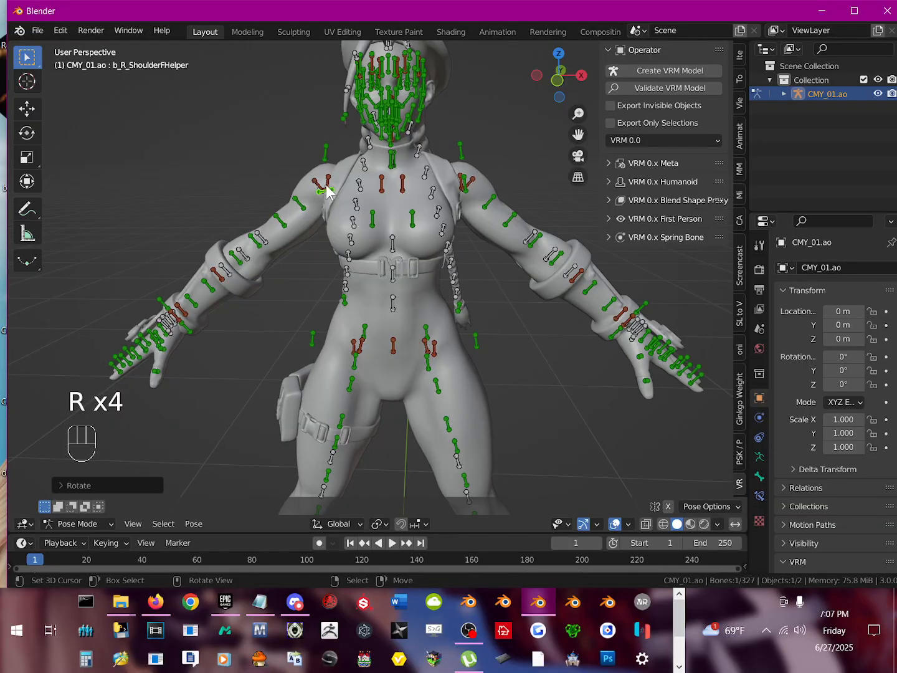
pyautogui.rightClick(327, 187)
pyautogui.press('r')
pyautogui.click(321, 221)
pyautogui.press('h')
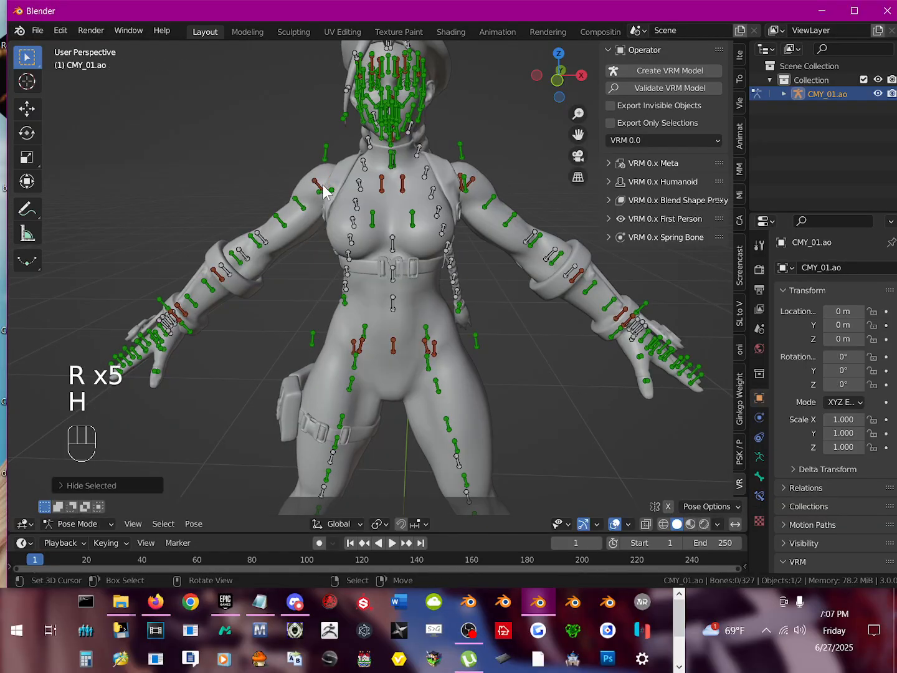
pyautogui.click(328, 197)
pyautogui.press('h')
# Step: Try rotating the right arm bone b_R_Arm1 and the elbow helpers b_R_ElbowFHelper and b_R_ElbowHelper
pyautogui.click(322, 192)
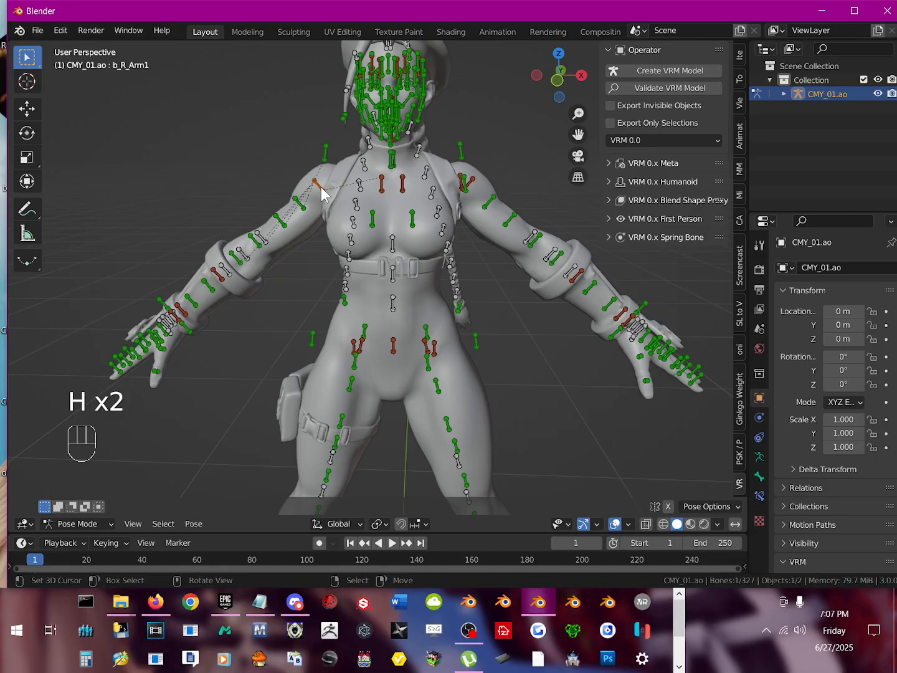
pyautogui.press('r')
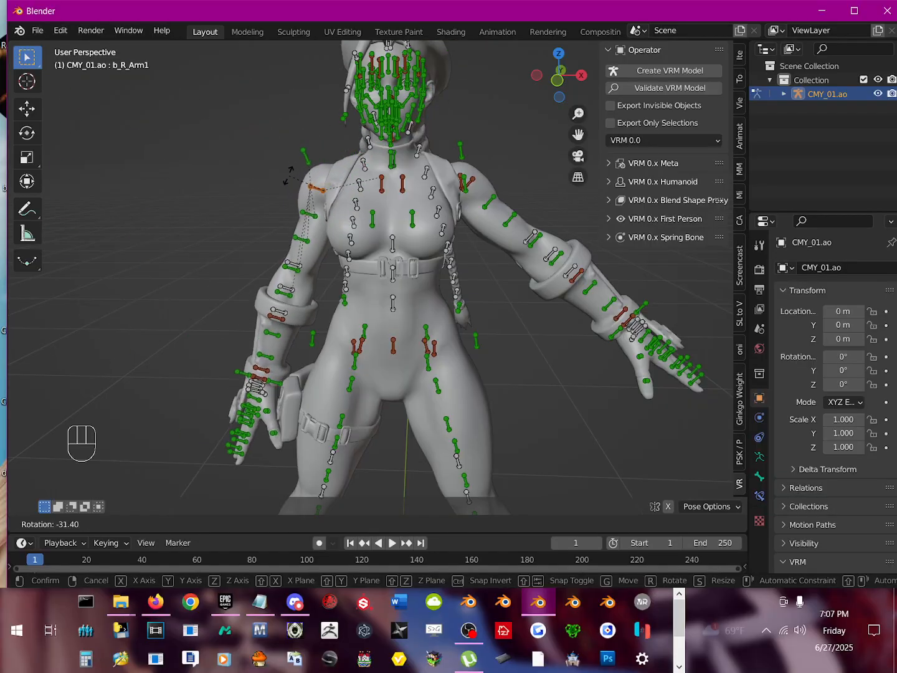
pyautogui.click(296, 197)
pyautogui.click(244, 256)
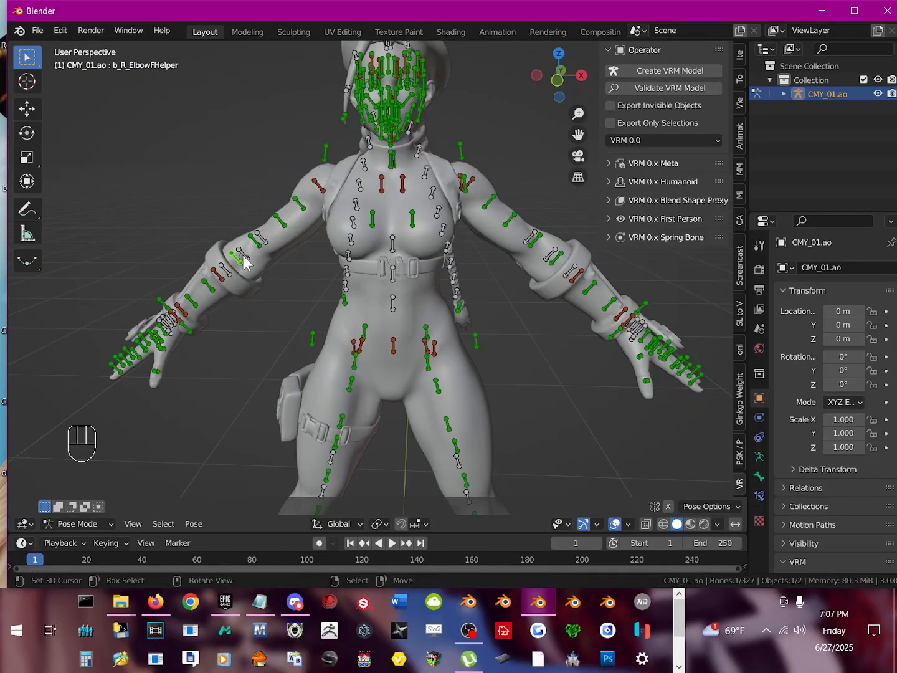
pyautogui.press('r')
pyautogui.rightClick(298, 250)
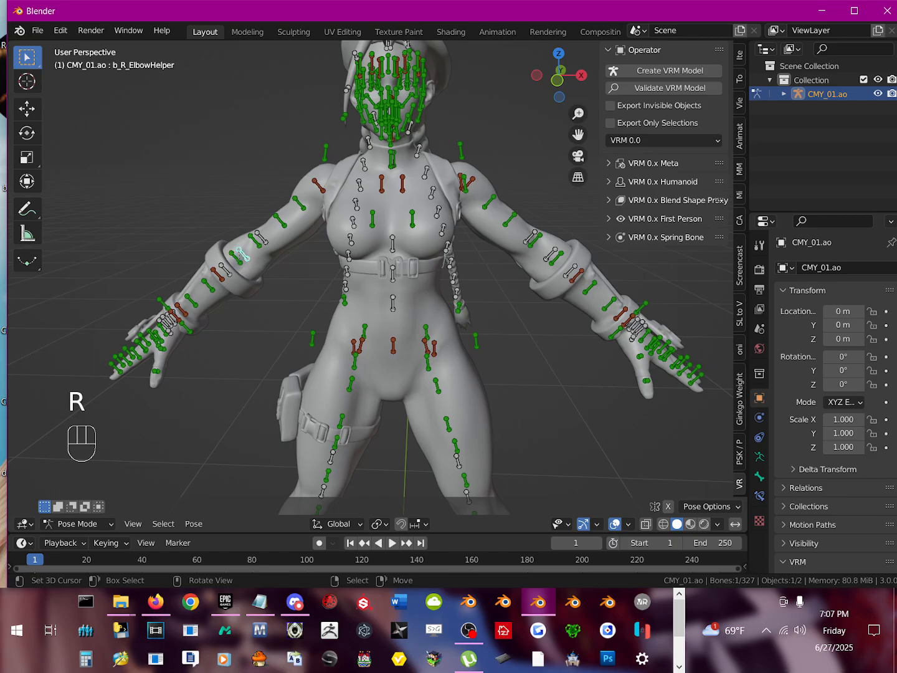
pyautogui.press('r')
pyautogui.click(354, 301)
pyautogui.scroll(-3, 437, 316)
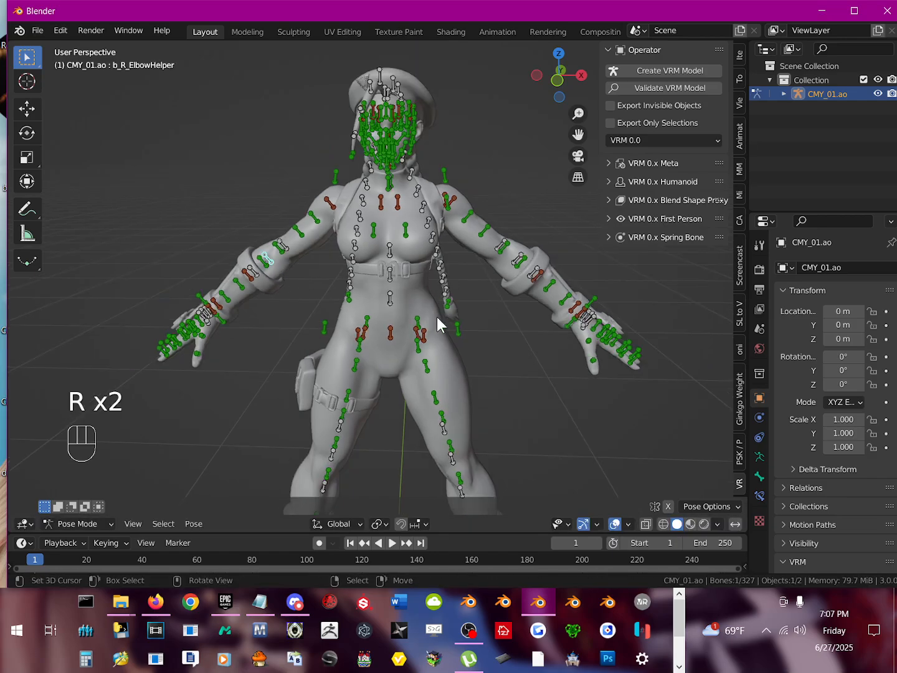
pyautogui.moveTo(429, 304)
pyautogui.mouseDown(button='middle')
pyautogui.moveTo(314, 307)
pyautogui.moveTo(424, 301)
pyautogui.mouseUp(button='middle')
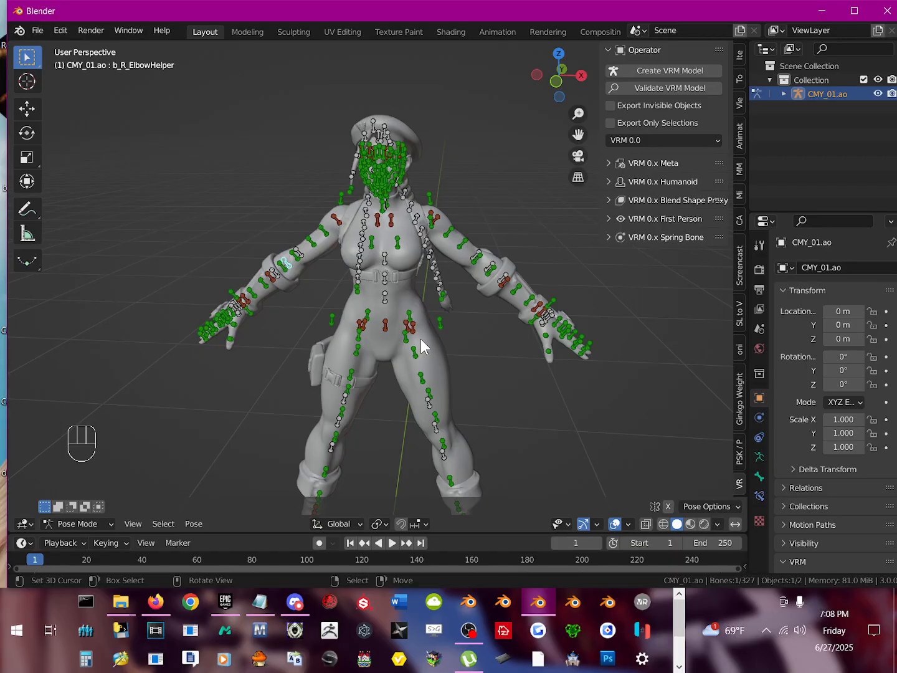
pyautogui.scroll(2, 418, 339)
pyautogui.moveTo(414, 336); pyautogui.dragTo(414, 336, button='middle')
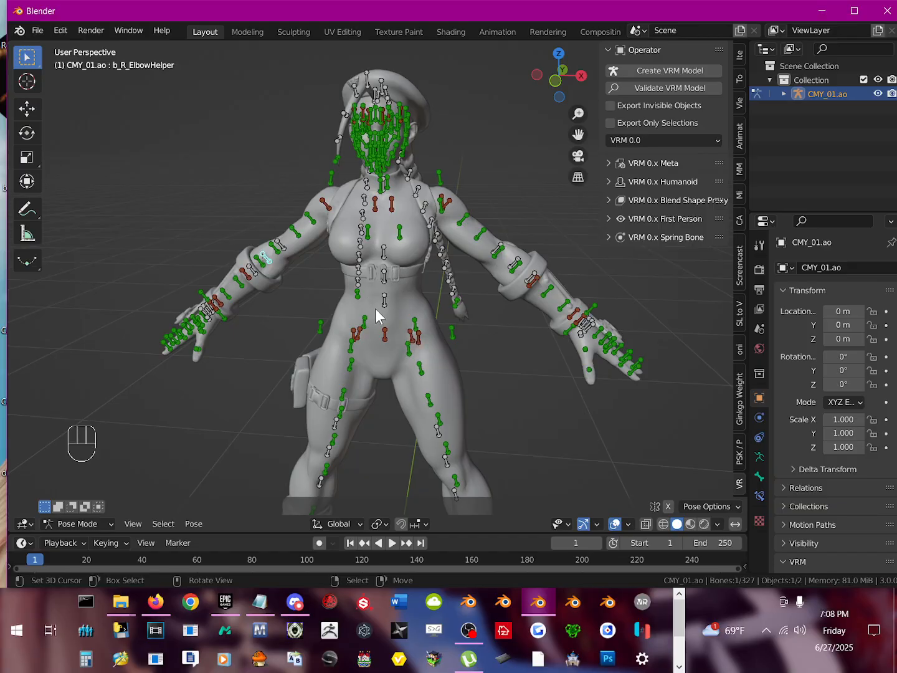
pyautogui.moveTo(381, 315); pyautogui.dragTo(522, 302, button='middle')
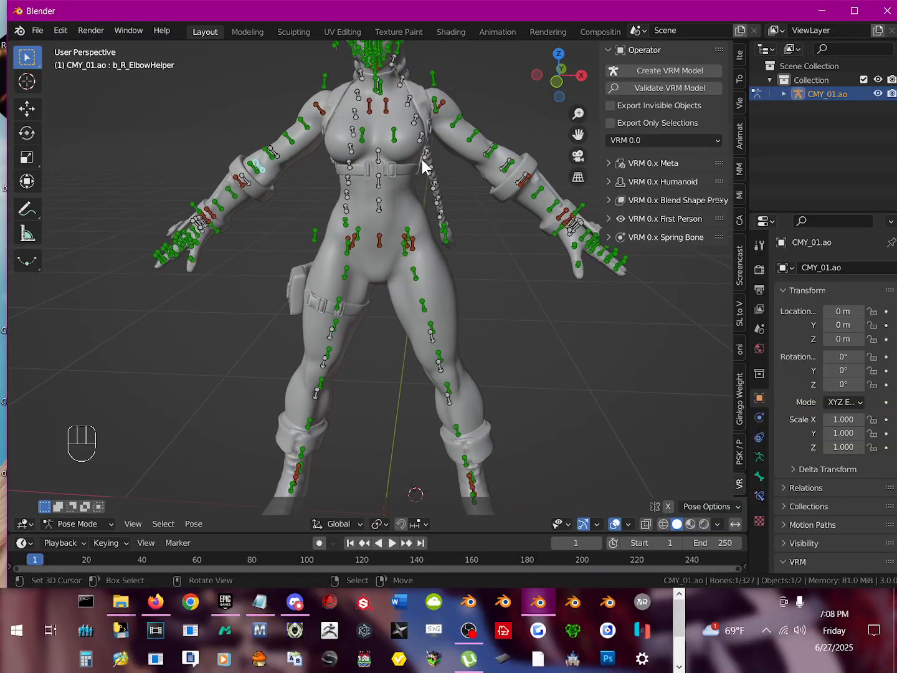
pyautogui.moveTo(388, 90); pyautogui.dragTo(415, 222, button='middle')
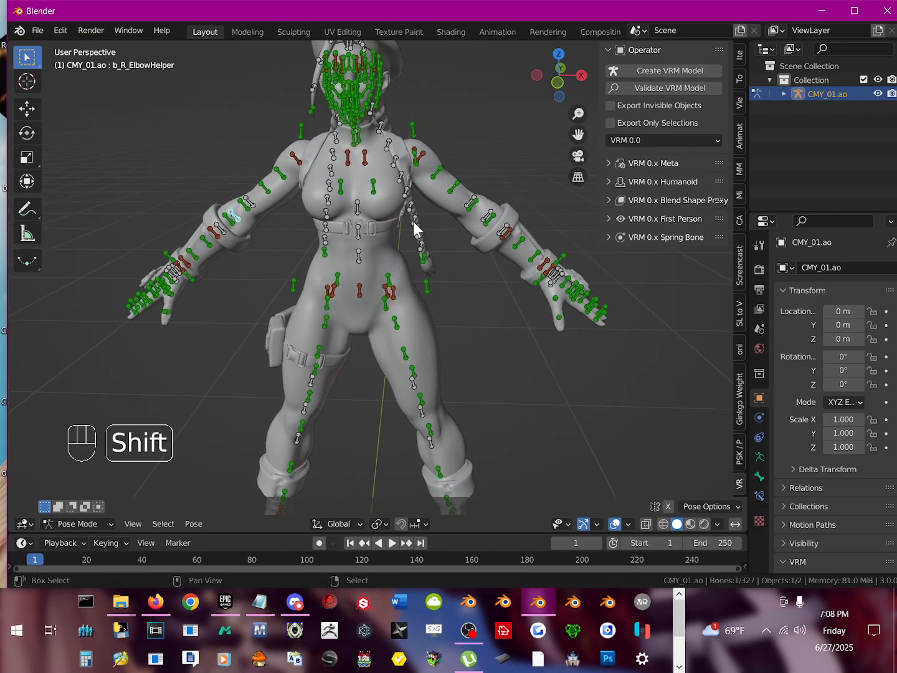
pyautogui.scroll(-1, 424, 245)
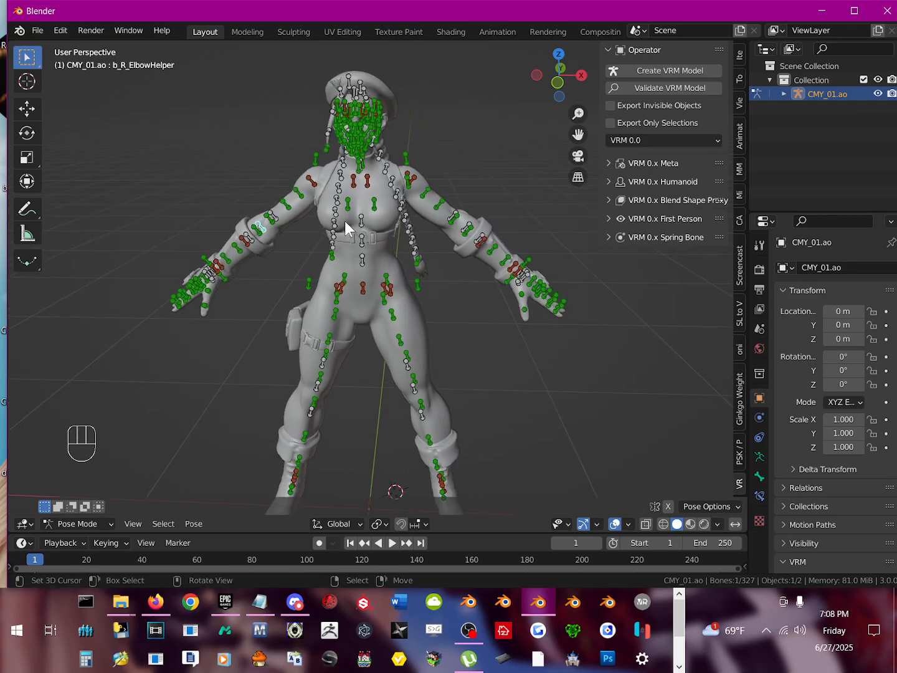
# Step: Rotate the upper arm bones b_R_Arm1 by about 42° and b_L_Arm1 by about -40° so both arms extend horizontally
pyautogui.click(314, 184)
pyautogui.press('r')
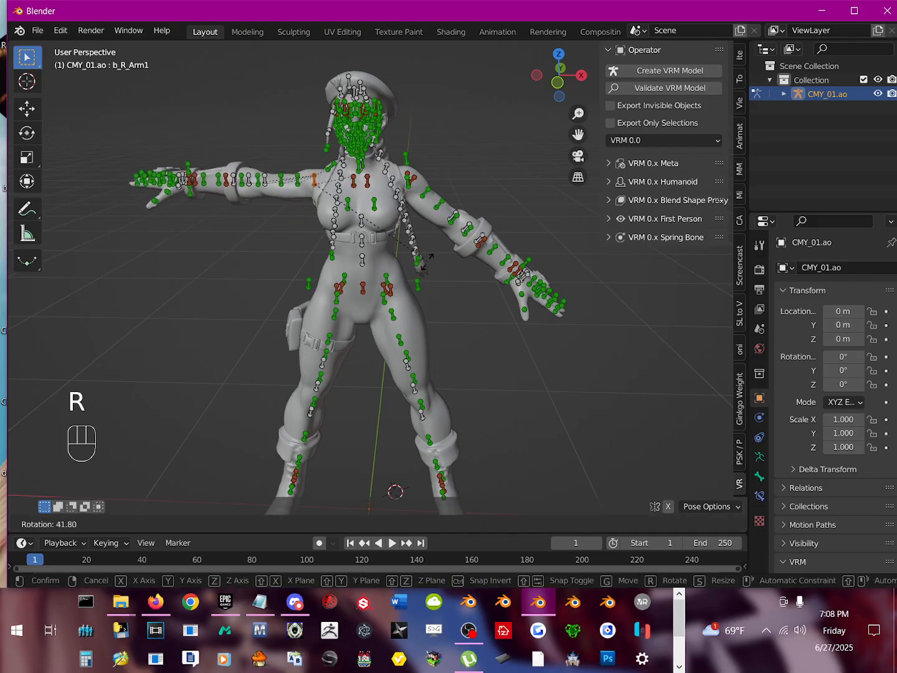
pyautogui.rightClick(429, 260)
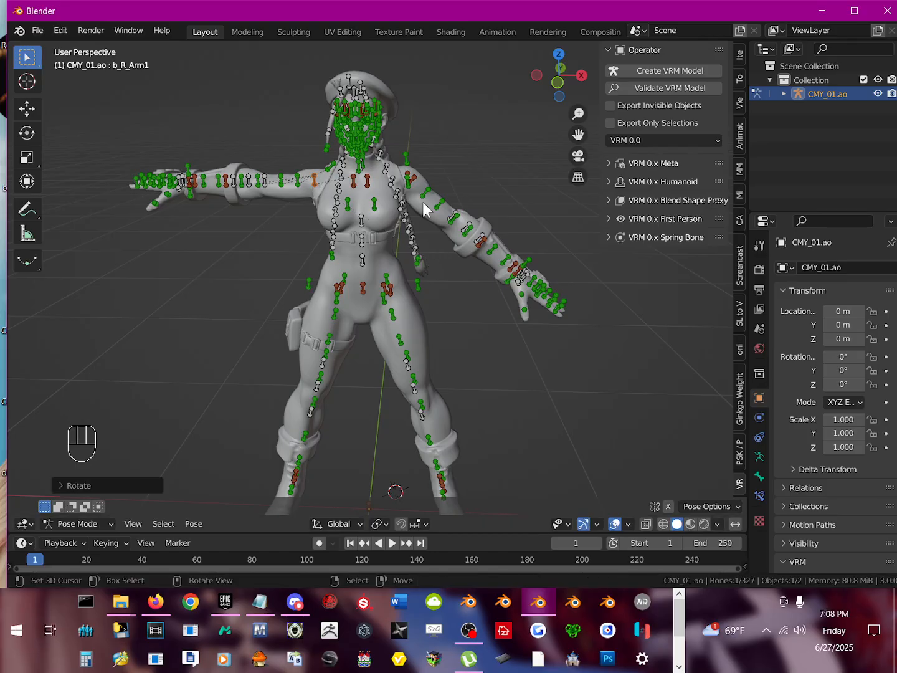
pyautogui.click(413, 179)
pyautogui.press('r')
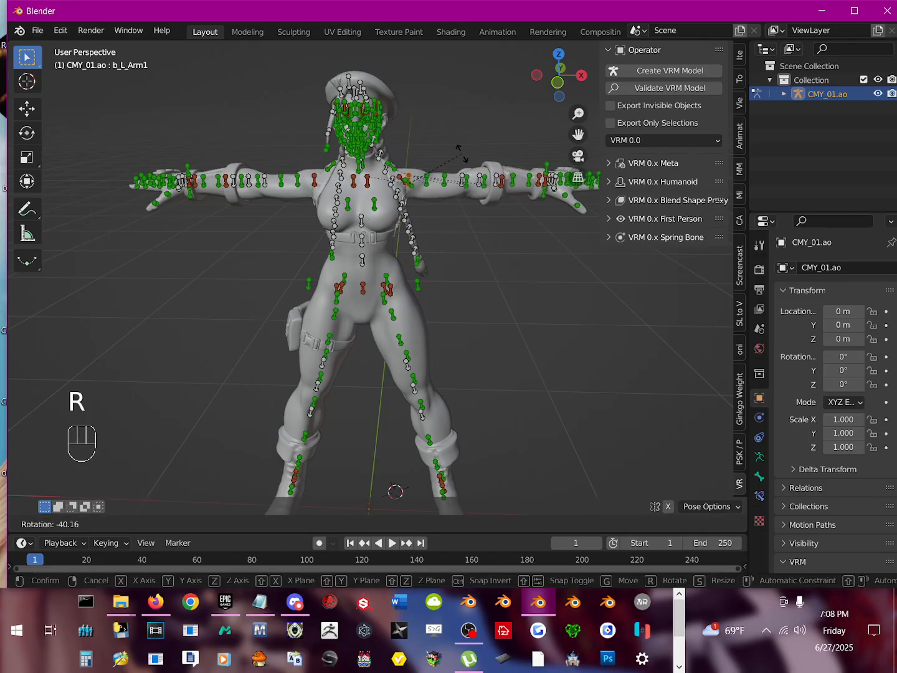
pyautogui.click(461, 150)
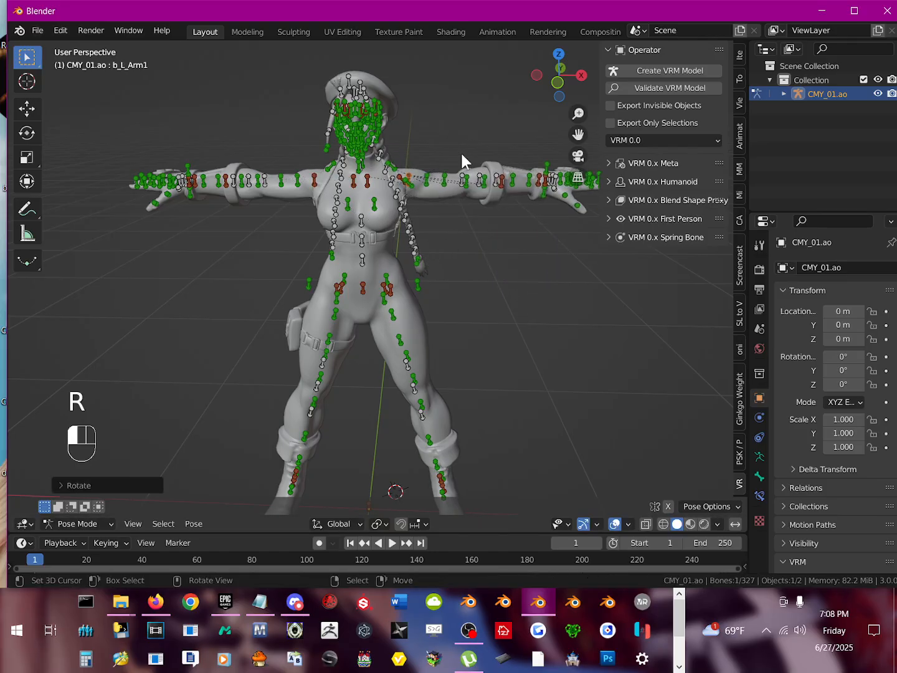
# Step: Rotate the upper leg bones b_L_Leg1 and b_R_Leg1 inward until both legs stand straight down
pyautogui.click(388, 290)
pyautogui.press('r')
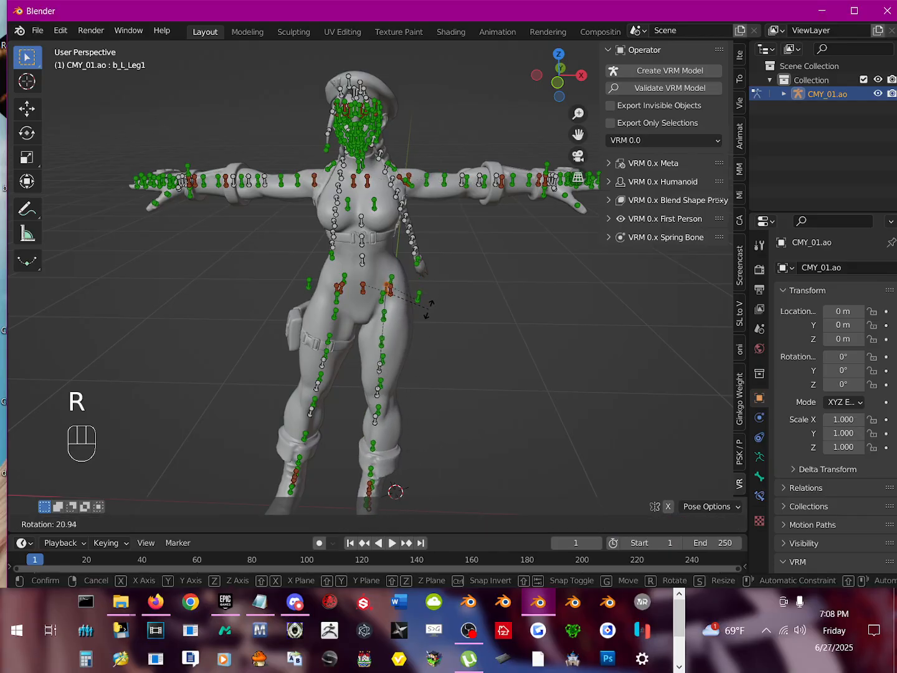
pyautogui.click(437, 306)
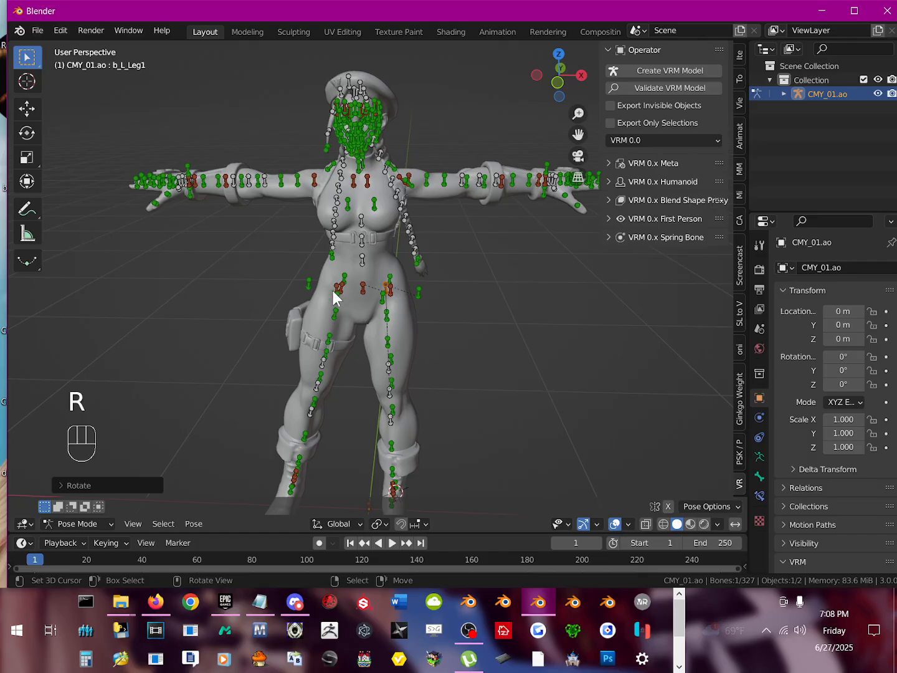
pyautogui.click(343, 293)
pyautogui.press('r')
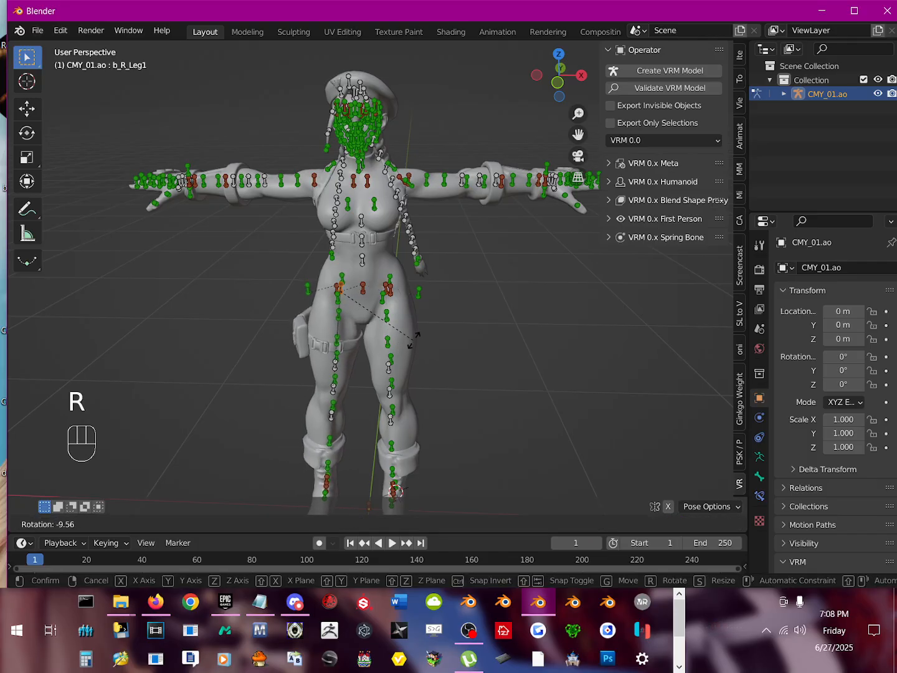
pyautogui.click(419, 337)
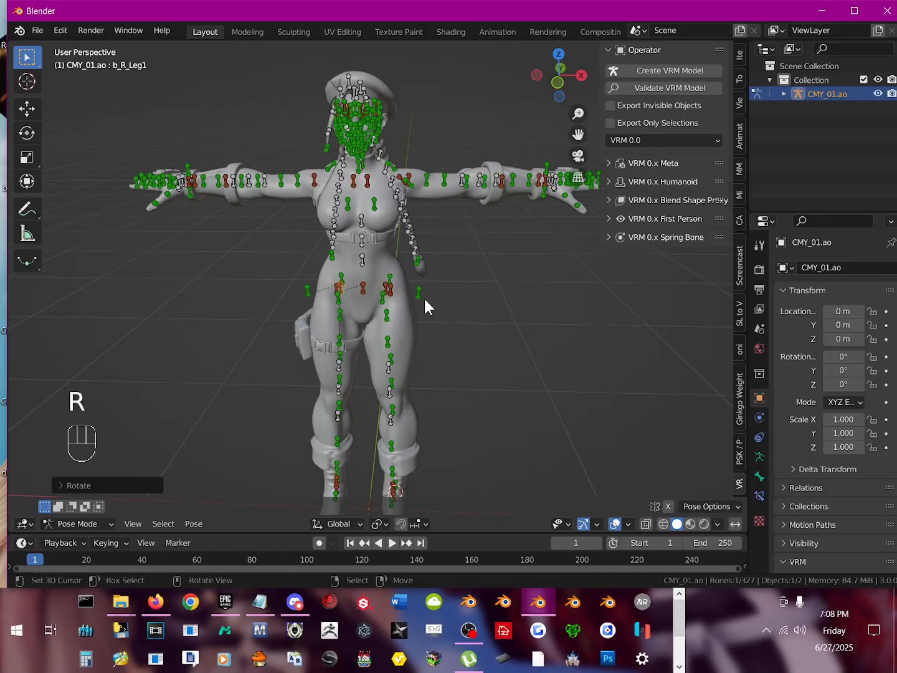
pyautogui.moveTo(425, 299)
pyautogui.mouseDown(button='middle')
pyautogui.moveTo(435, 251)
pyautogui.moveTo(429, 278)
pyautogui.mouseUp(button='middle')
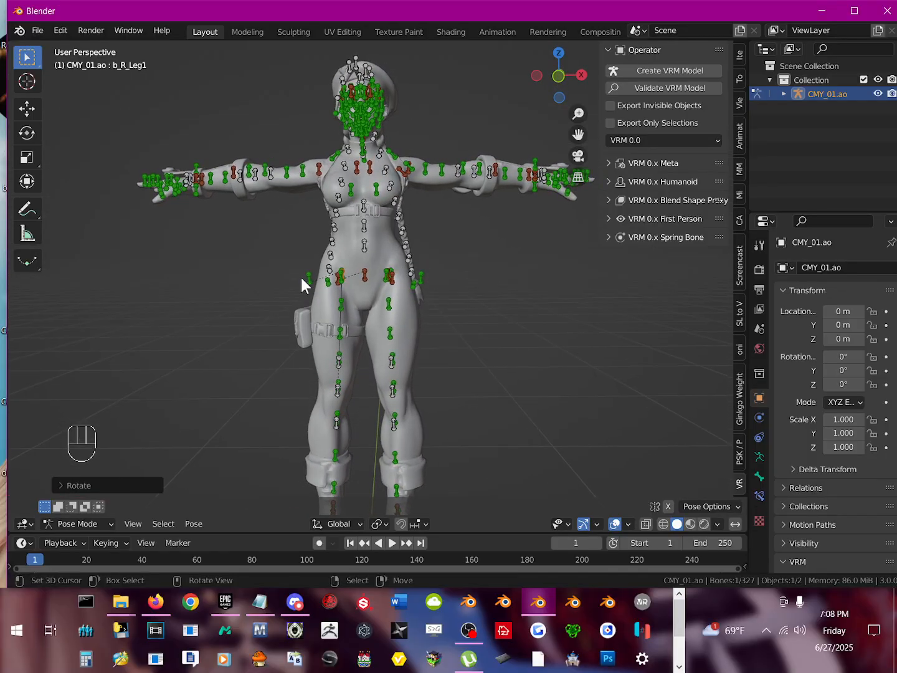
pyautogui.scroll(3, 333, 322)
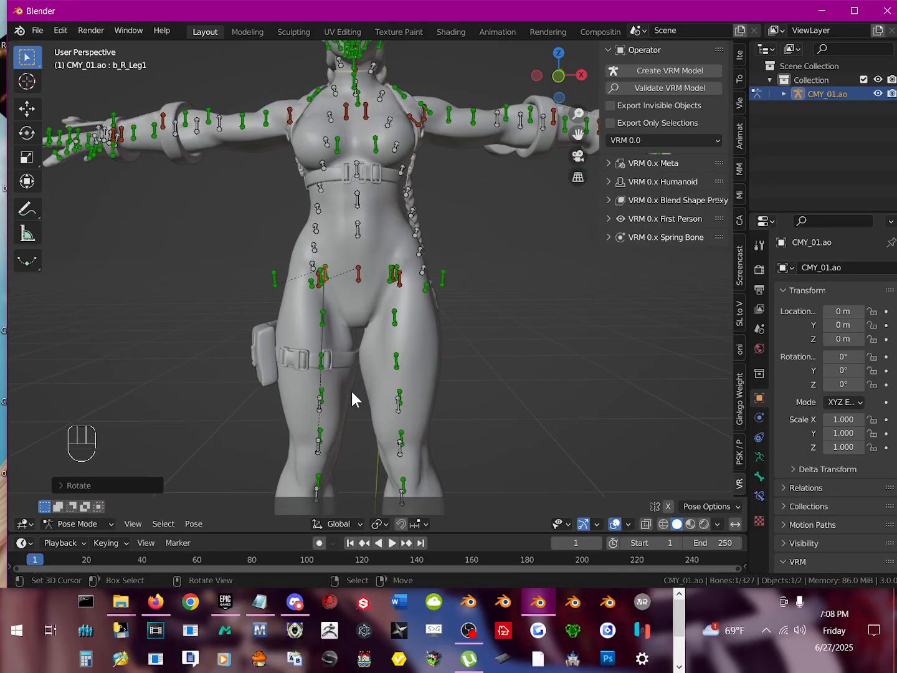
pyautogui.moveTo(351, 392)
pyautogui.keyDown('shift'); pyautogui.mouseDown(button='middle')
pyautogui.moveTo(345, 349)
pyautogui.moveTo(342, 407)
pyautogui.moveTo(350, 347)
pyautogui.moveTo(339, 387)
pyautogui.mouseUp(button='middle'); pyautogui.keyUp('shift')
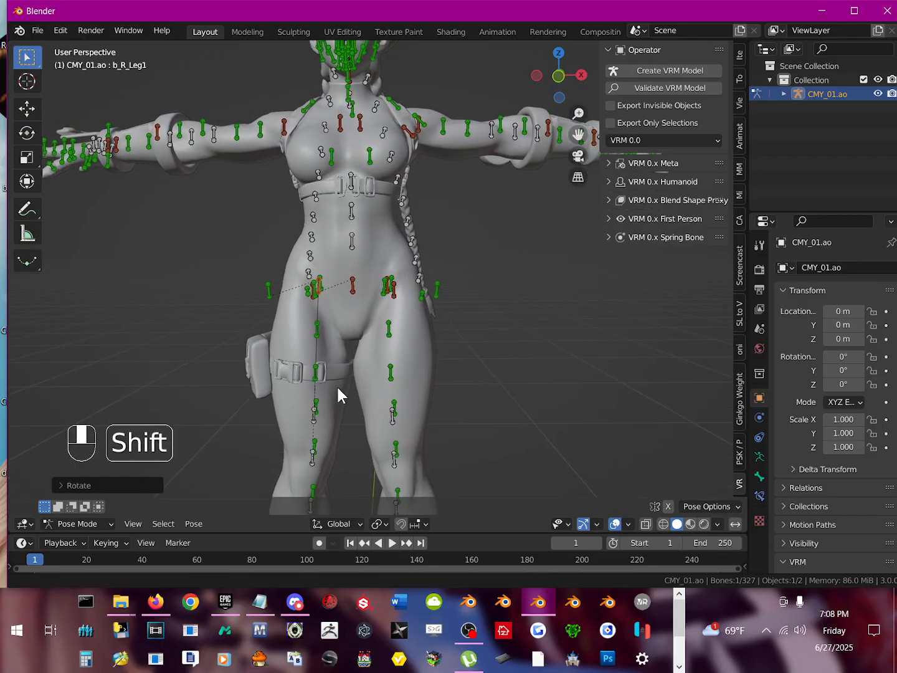
pyautogui.keyDown('shift'); pyautogui.moveTo(373, 260); pyautogui.dragTo(375, 328, button='middle'); pyautogui.keyUp('shift')
pyautogui.moveTo(388, 238); pyautogui.dragTo(423, 324, button='middle')
pyautogui.scroll(-3, 384, 284)
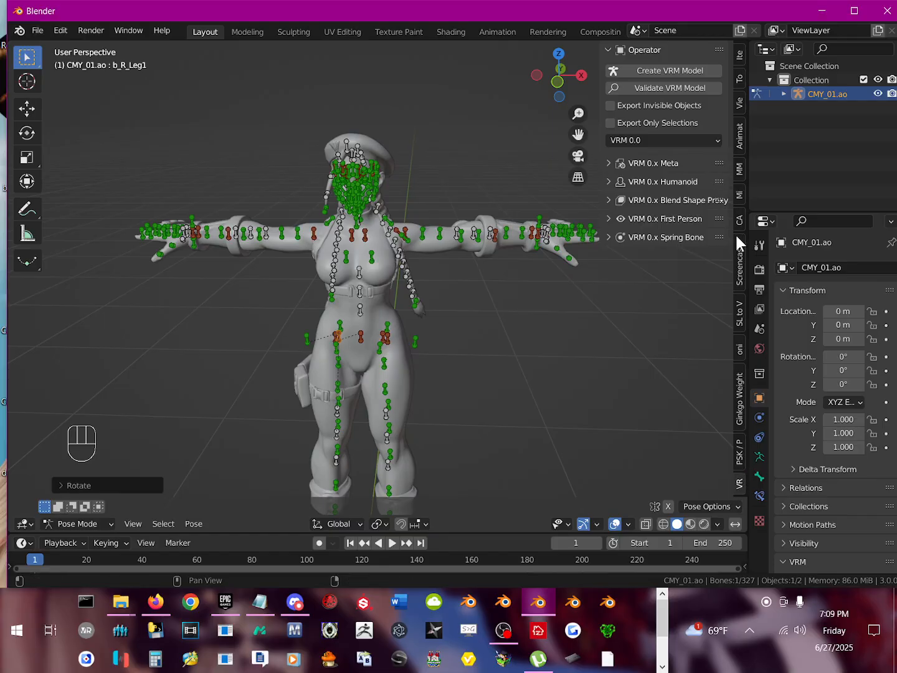
# Step: Enable the Posing Library in the Onigiri add-on's animation tools
pyautogui.click(743, 352)
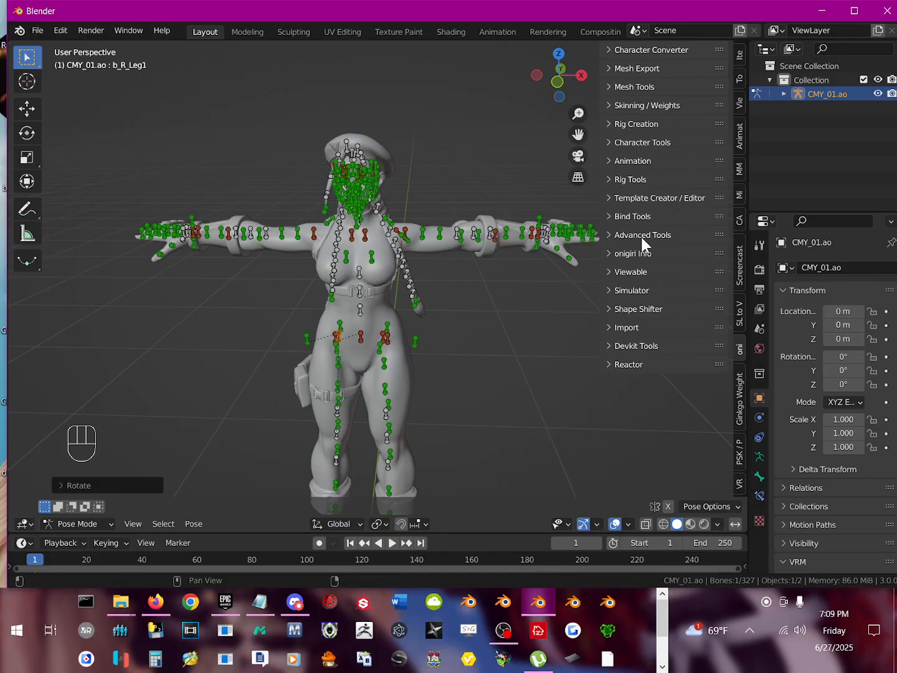
pyautogui.click(632, 161)
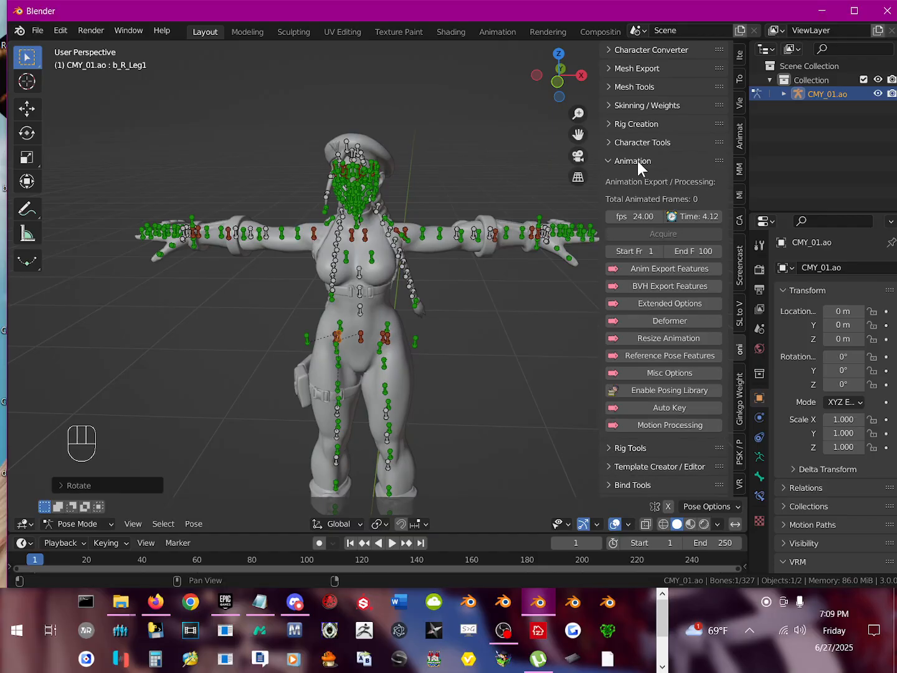
pyautogui.click(656, 391)
pyautogui.scroll(-3, 641, 377)
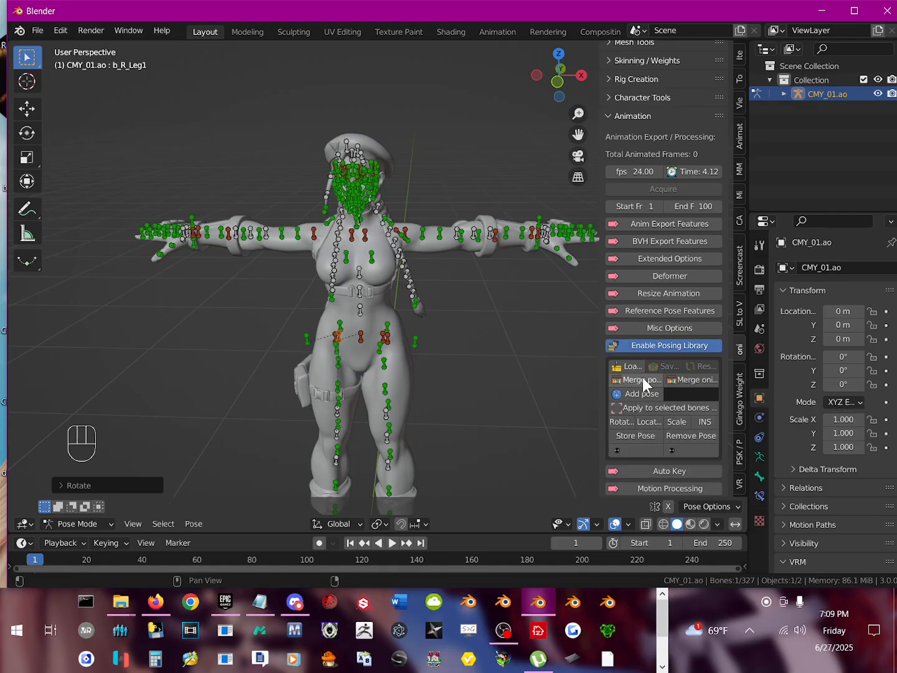
# Step: Add the armature's current pose to the posing library under the name T-pose
pyautogui.click(666, 373)
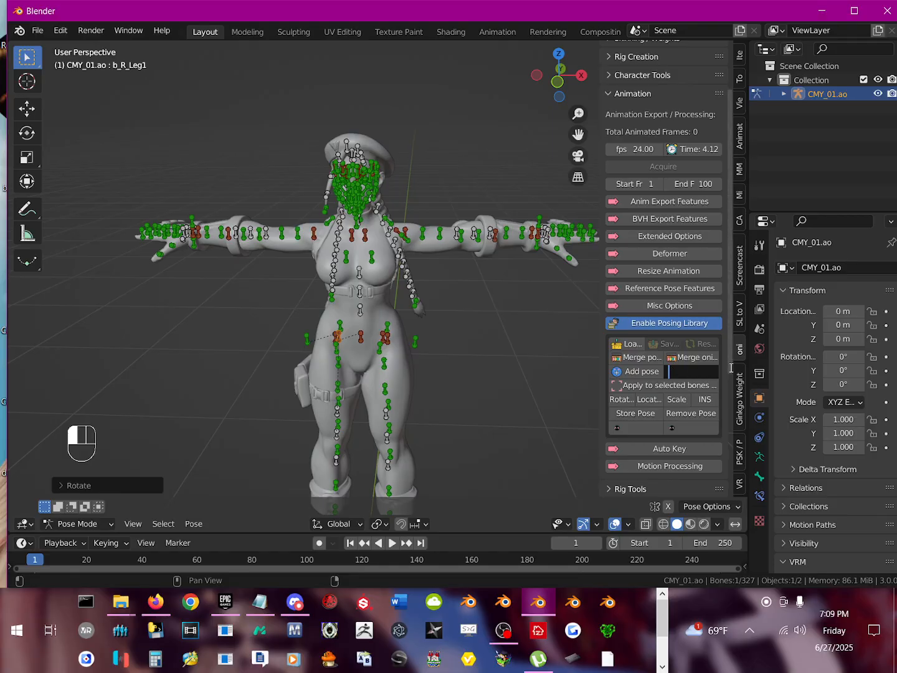
pyautogui.write('Tos')
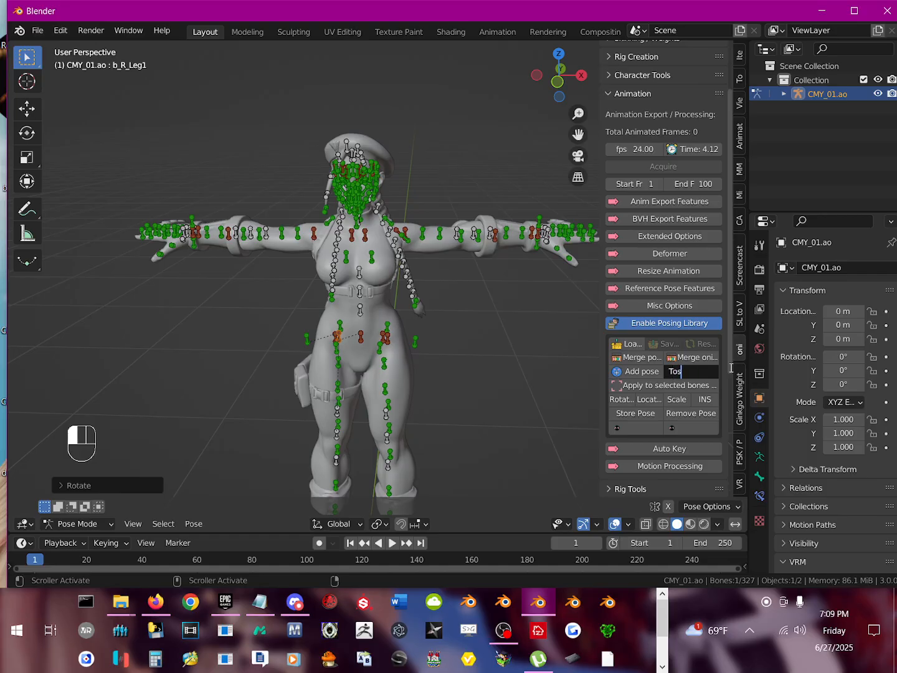
pyautogui.press('BackSpace')
pyautogui.press('BackSpace')
pyautogui.write('-pose')
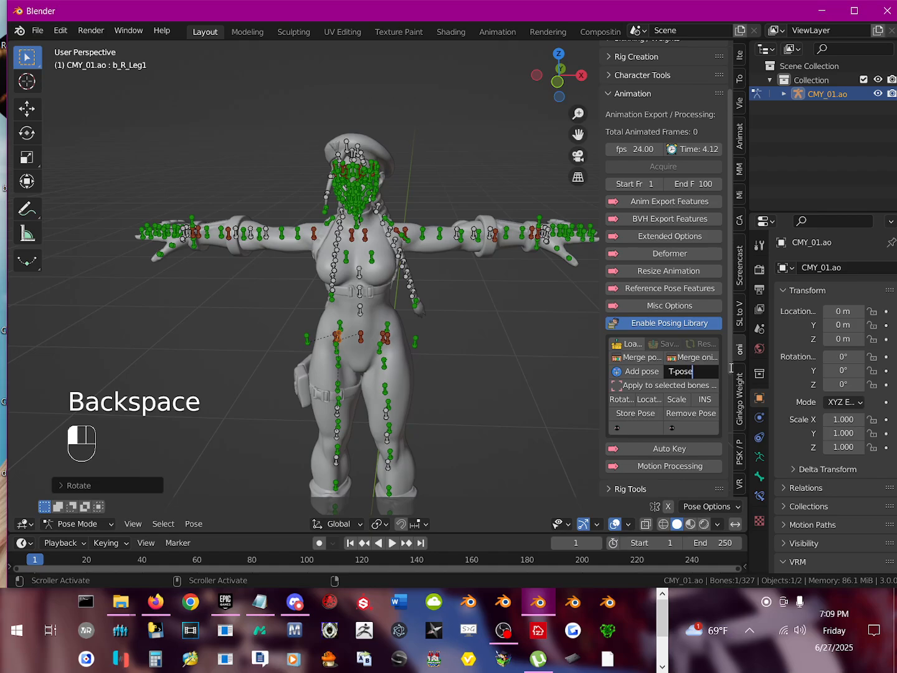
pyautogui.click(647, 370)
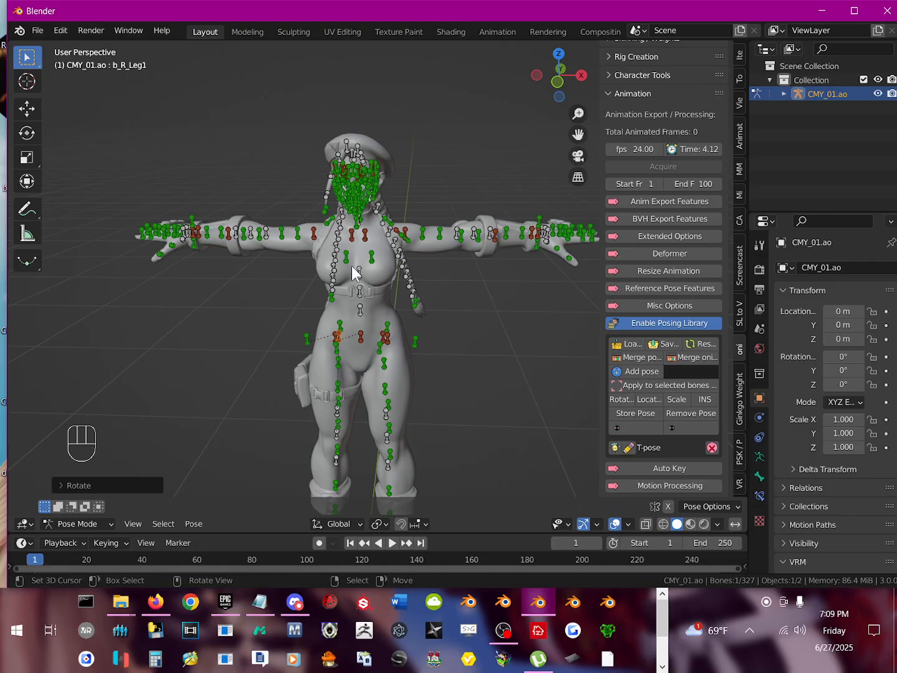
# Step: Select all pose bones of the armature and clear their rotations
pyautogui.click(372, 258)
pyautogui.press('a')
pyautogui.press('a')
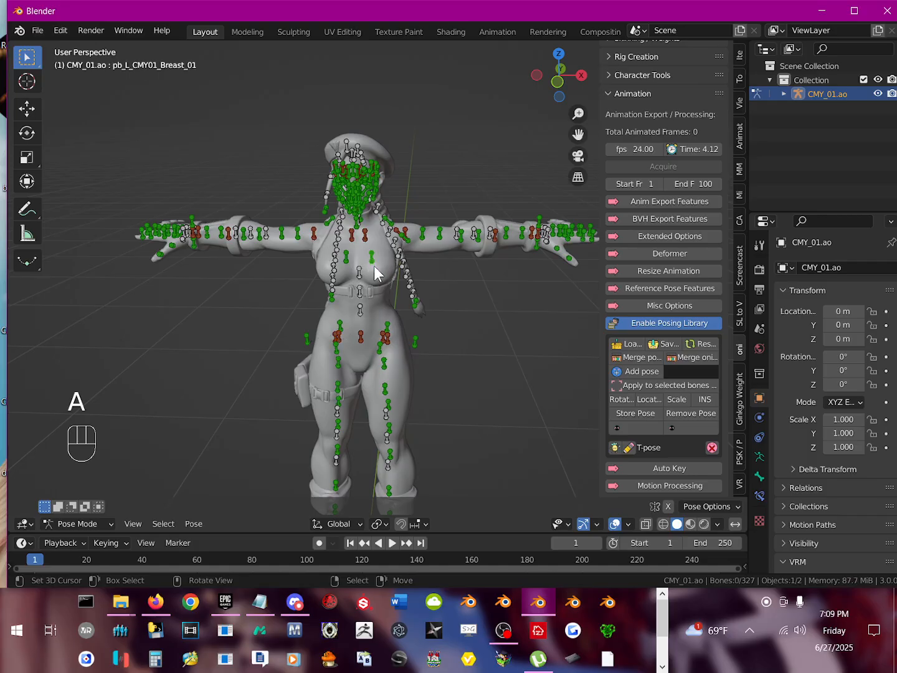
pyautogui.hotkey('alt', 'r')
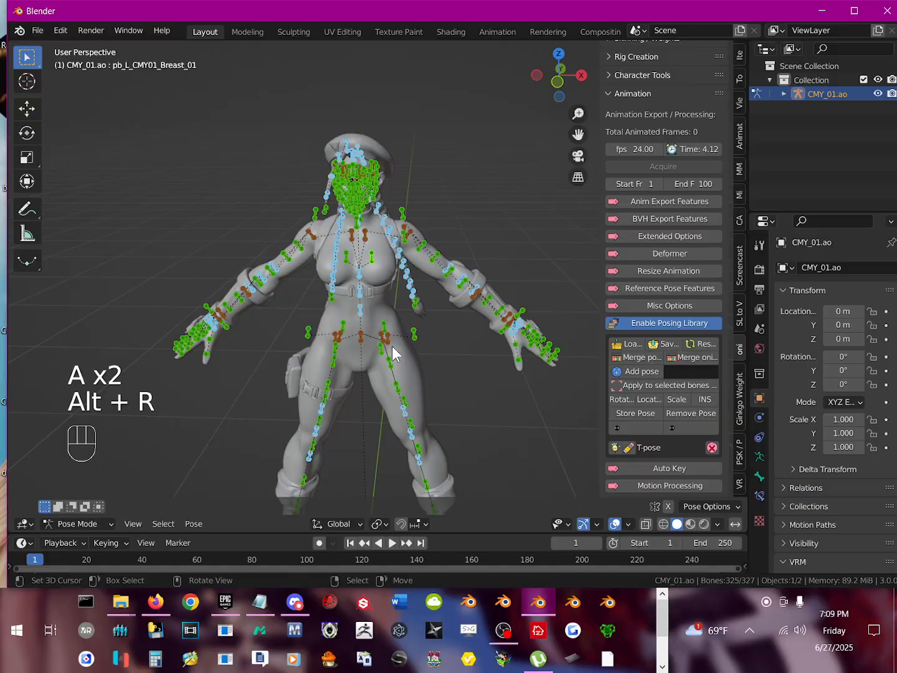
pyautogui.keyDown('shift'); pyautogui.moveTo(409, 378); pyautogui.dragTo(393, 244, button='middle'); pyautogui.keyUp('shift')
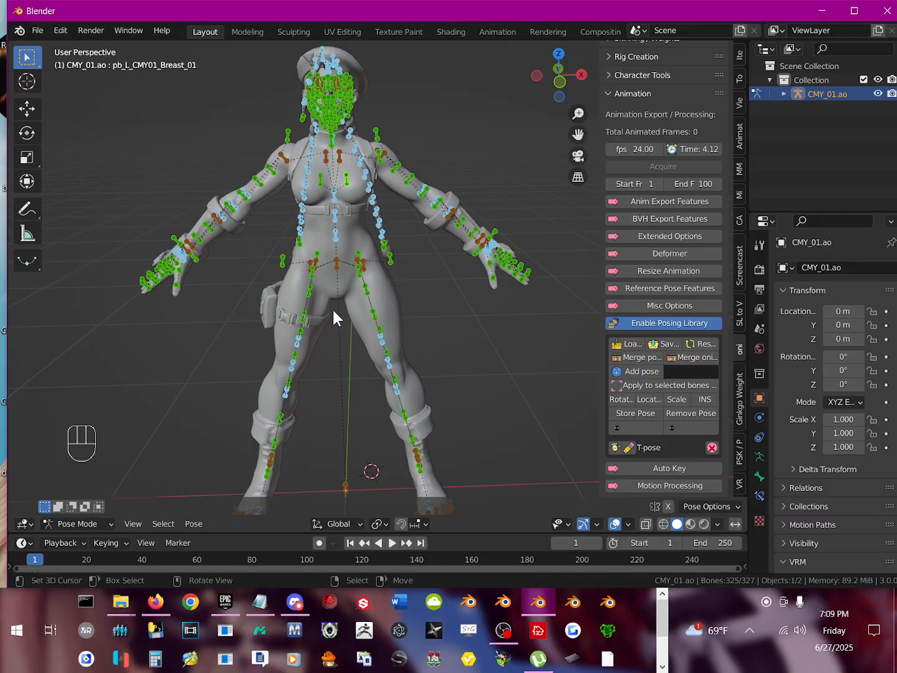
# Step: Select b_L_ShoulderUHelper at the left shoulder and apply the stored T-pose from the posing library to the armature
pyautogui.click(378, 137)
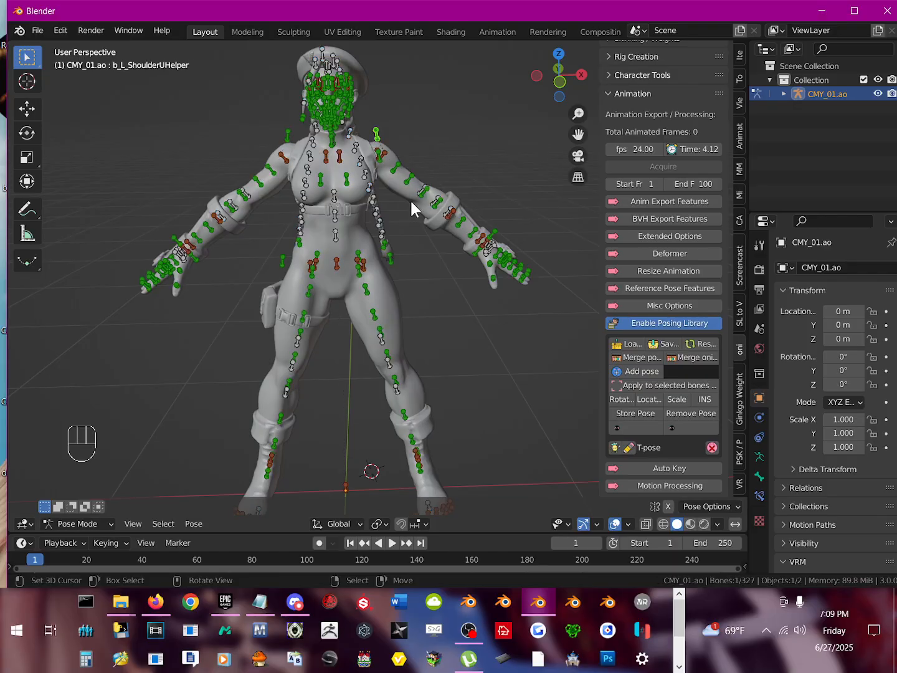
pyautogui.click(615, 449)
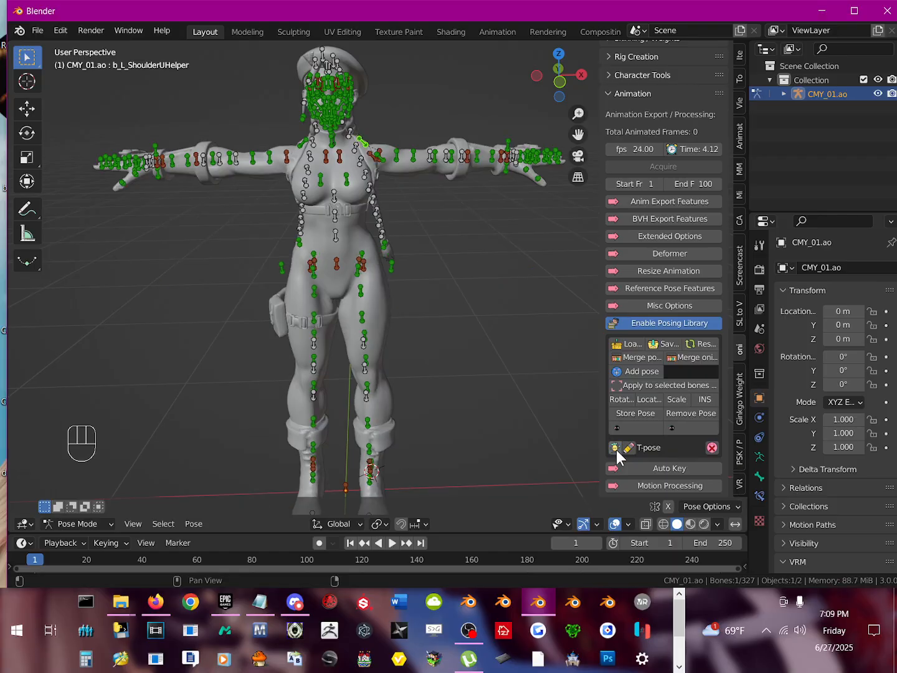
pyautogui.moveTo(403, 218); pyautogui.dragTo(517, 234, button='middle')
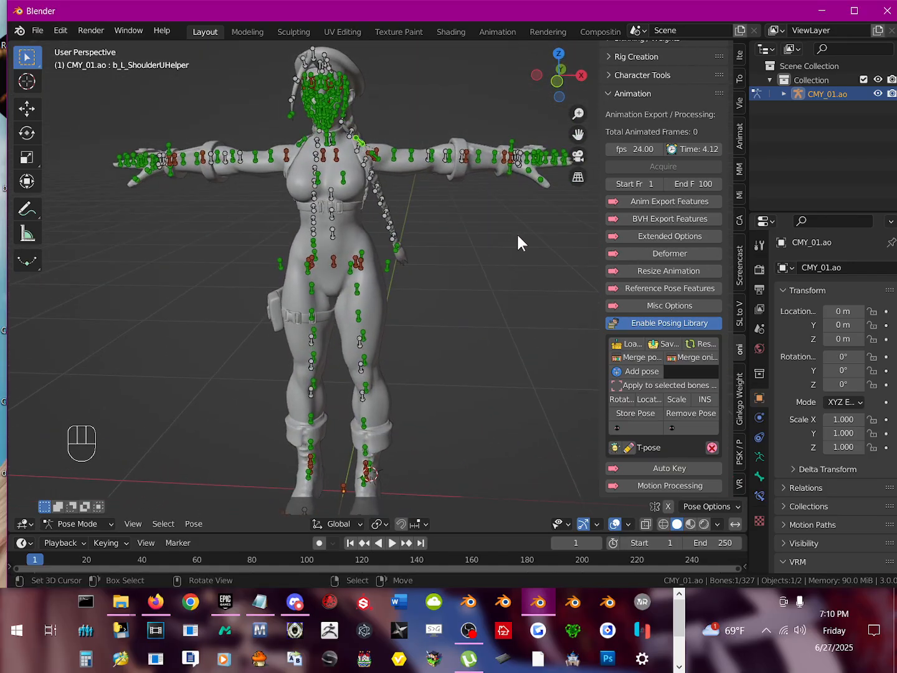
# Step: Save the pose library to the Desktop folder with the file name sf5tpose
pyautogui.click(666, 347)
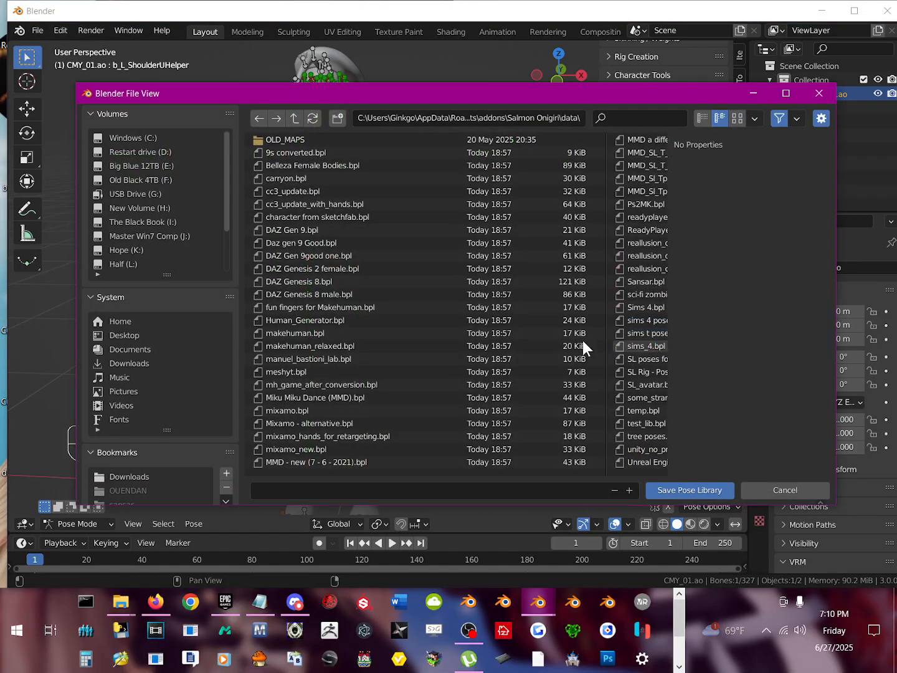
pyautogui.click(121, 335)
pyautogui.click(323, 486)
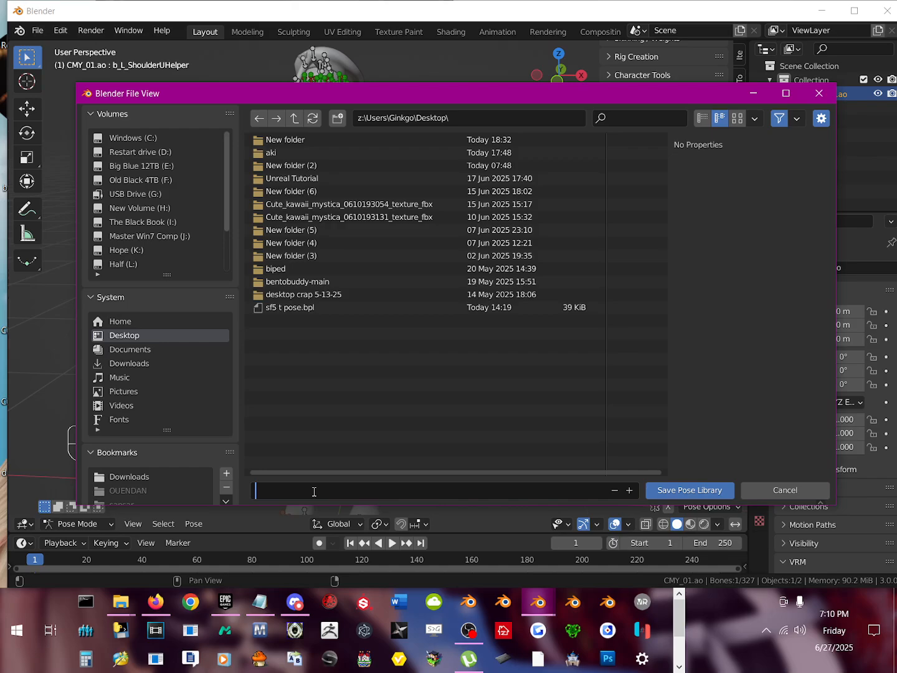
pyautogui.write('sf5tpose')
pyautogui.press('Return')
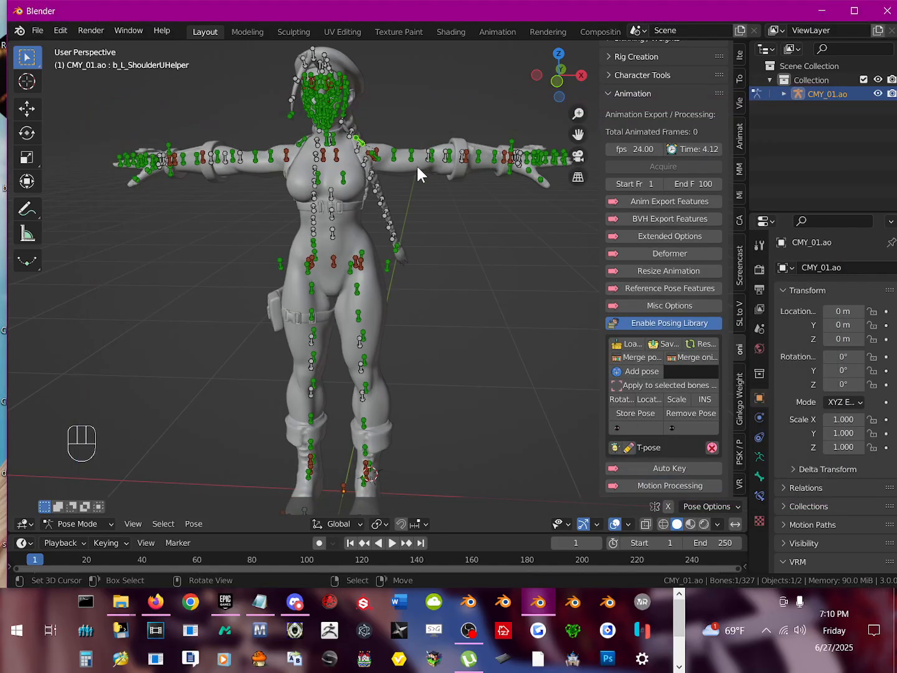
pyautogui.scroll(-1, 403, 231)
pyautogui.moveTo(403, 232)
pyautogui.mouseDown(button='middle')
pyautogui.moveTo(347, 224)
pyautogui.moveTo(408, 245)
pyautogui.mouseUp(button='middle')
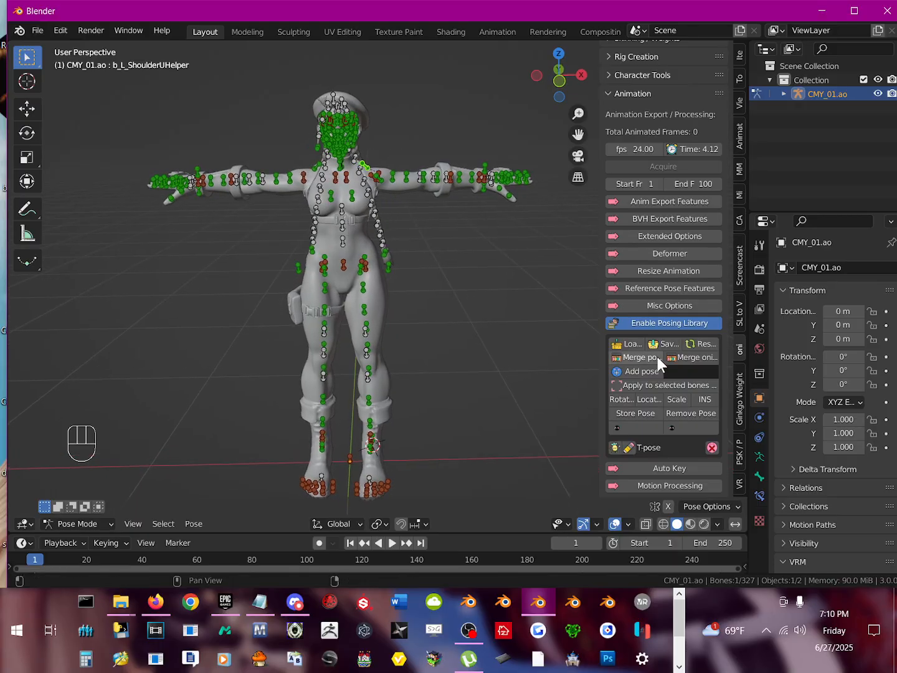
pyautogui.scroll(3, 657, 360)
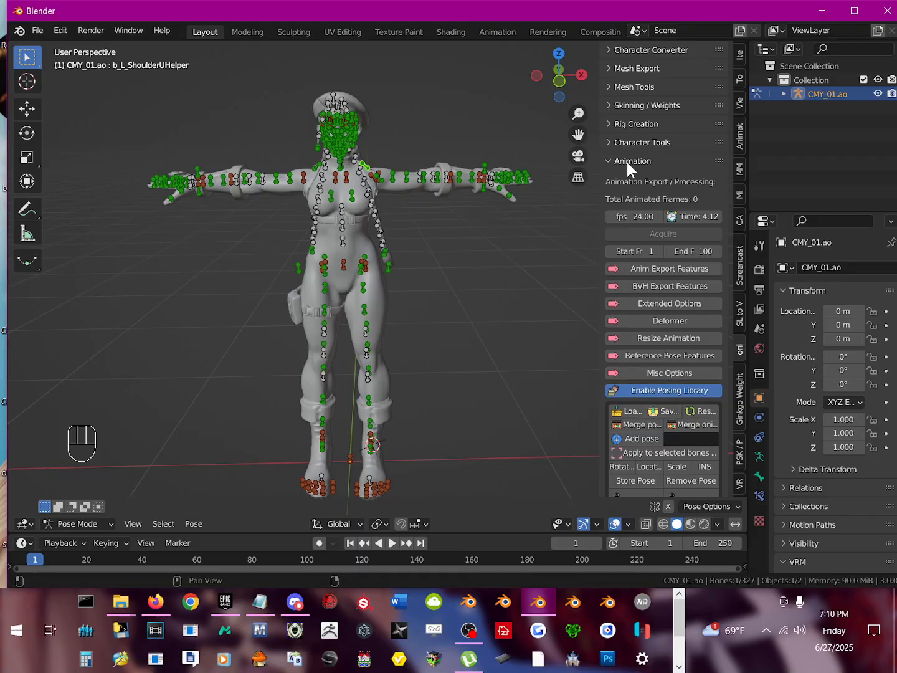
# Step: Turn on the reference option and create a reference pose from the armature's current T-pose
pyautogui.click(658, 355)
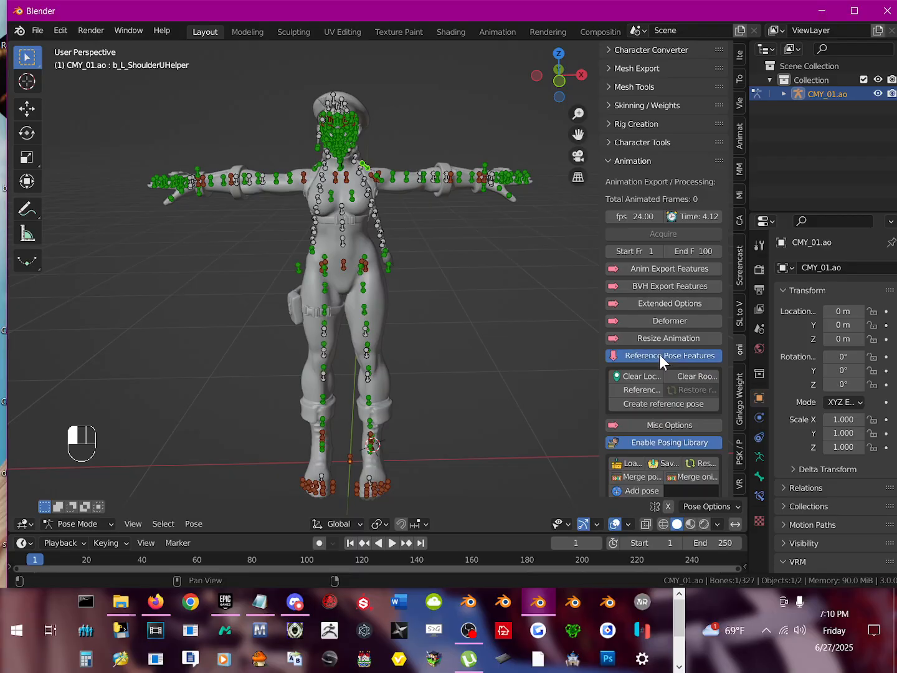
pyautogui.click(629, 389)
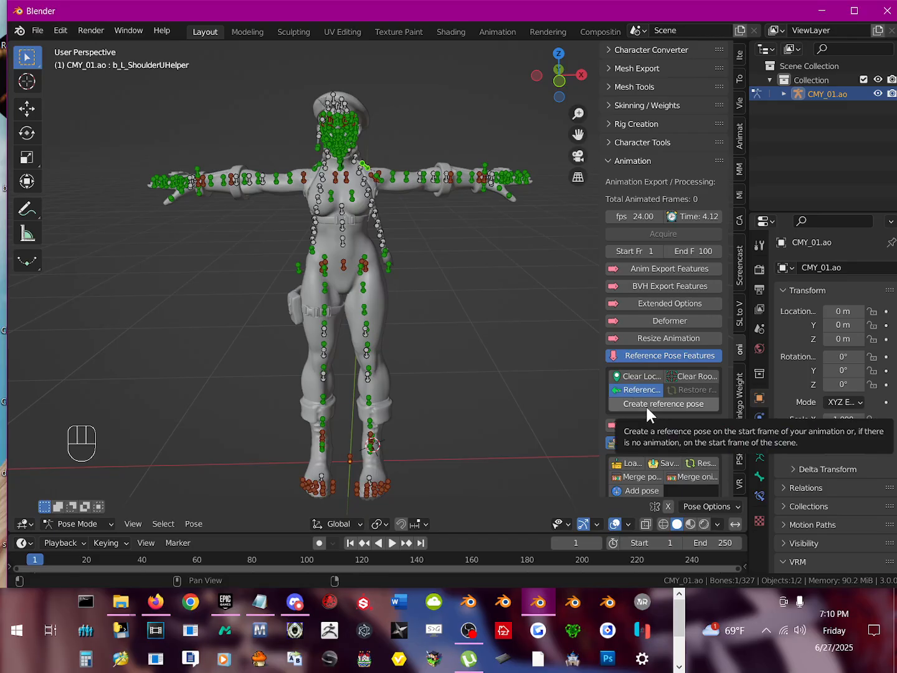
pyautogui.click(649, 402)
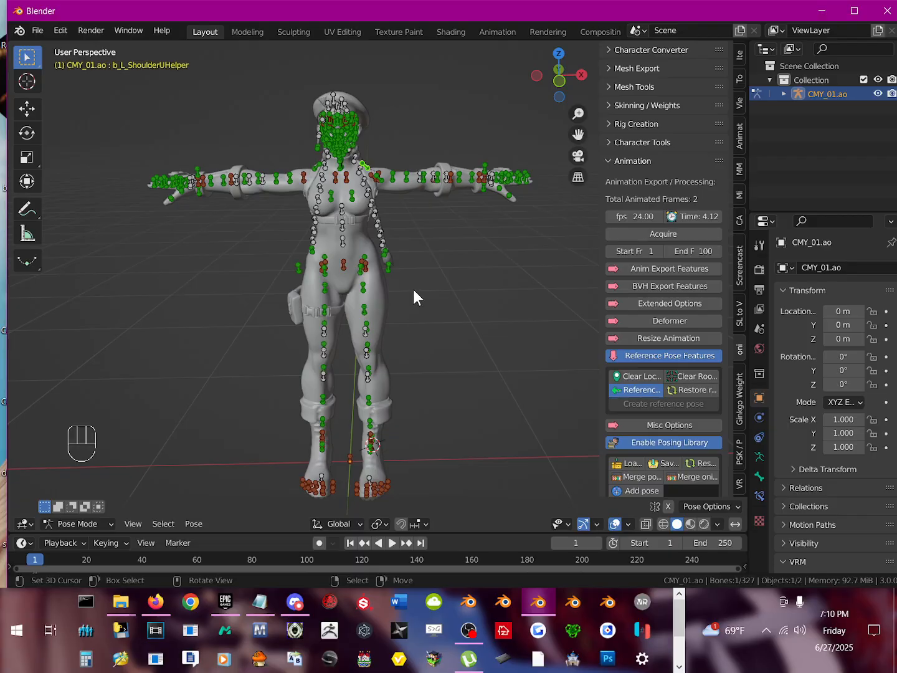
pyautogui.moveTo(348, 231); pyautogui.dragTo(382, 274, button='middle')
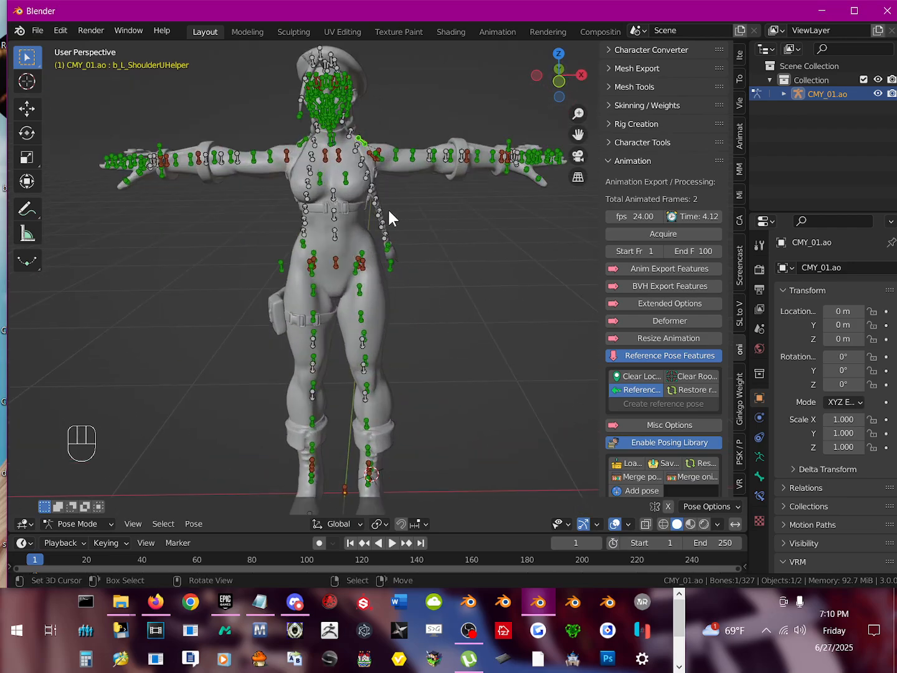
pyautogui.keyDown('shift'); pyautogui.moveTo(381, 227); pyautogui.dragTo(366, 257, button='middle'); pyautogui.keyUp('shift')
pyautogui.scroll(-1, 409, 282)
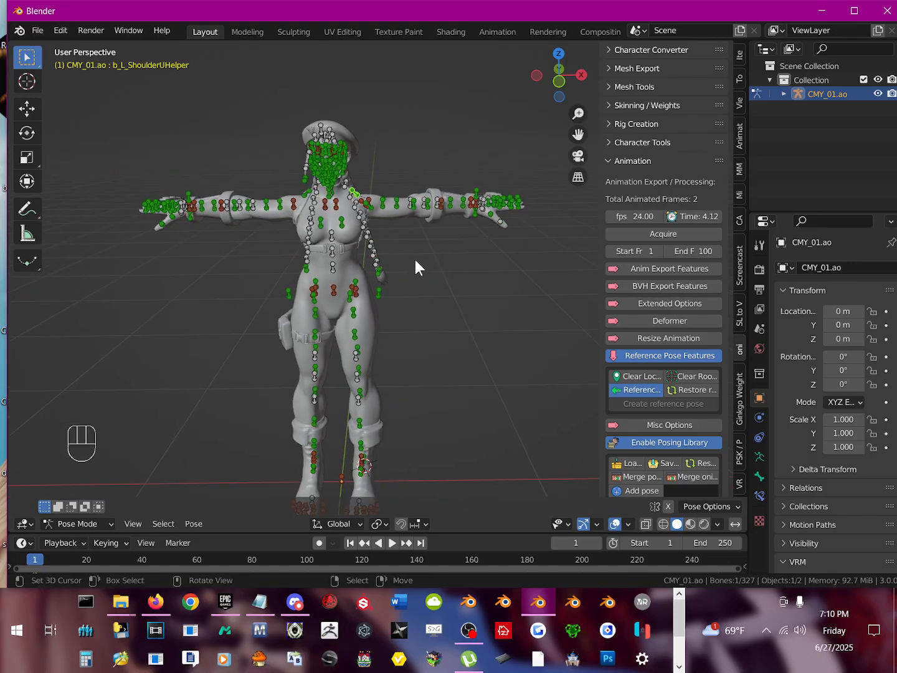
pyautogui.moveTo(413, 259); pyautogui.dragTo(411, 345, button='middle')
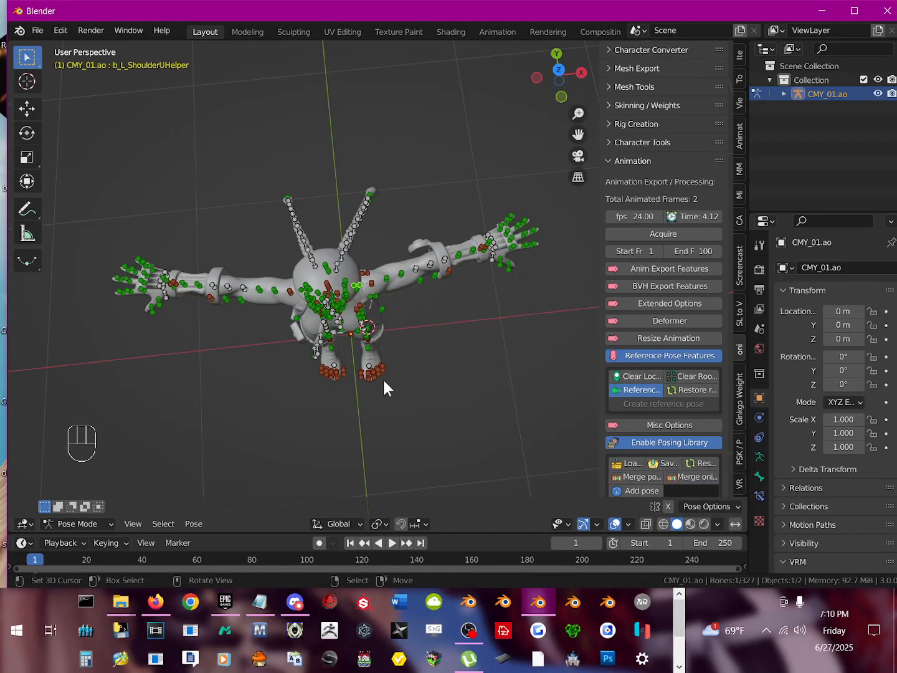
pyautogui.moveTo(414, 413); pyautogui.dragTo(423, 368, button='middle')
# Step: Load the pose library file "sf5 t pose.bpl" from the Desktop folder
pyautogui.scroll(-2, 685, 477)
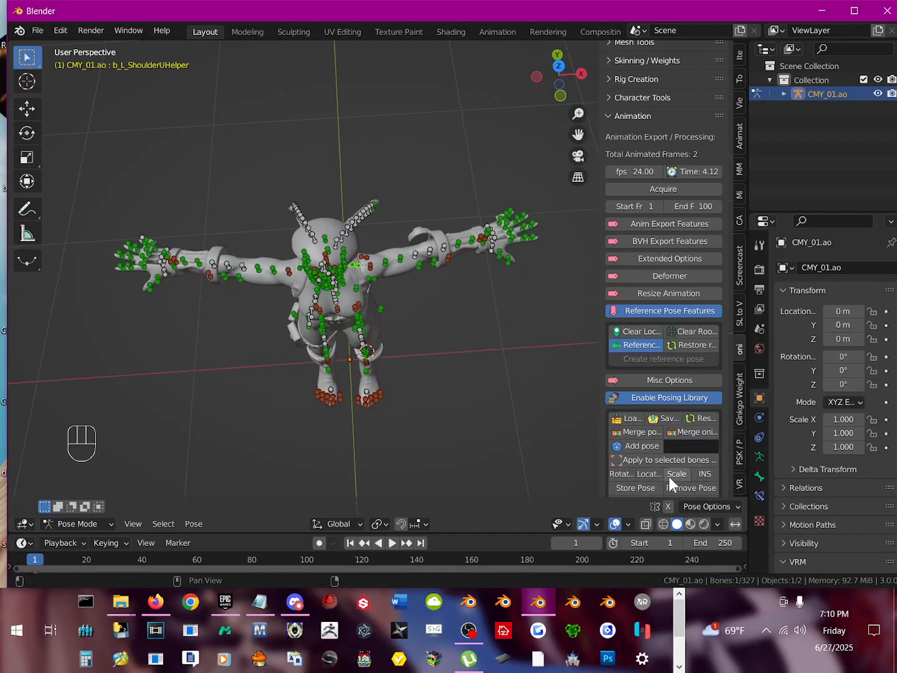
pyautogui.scroll(-2, 645, 456)
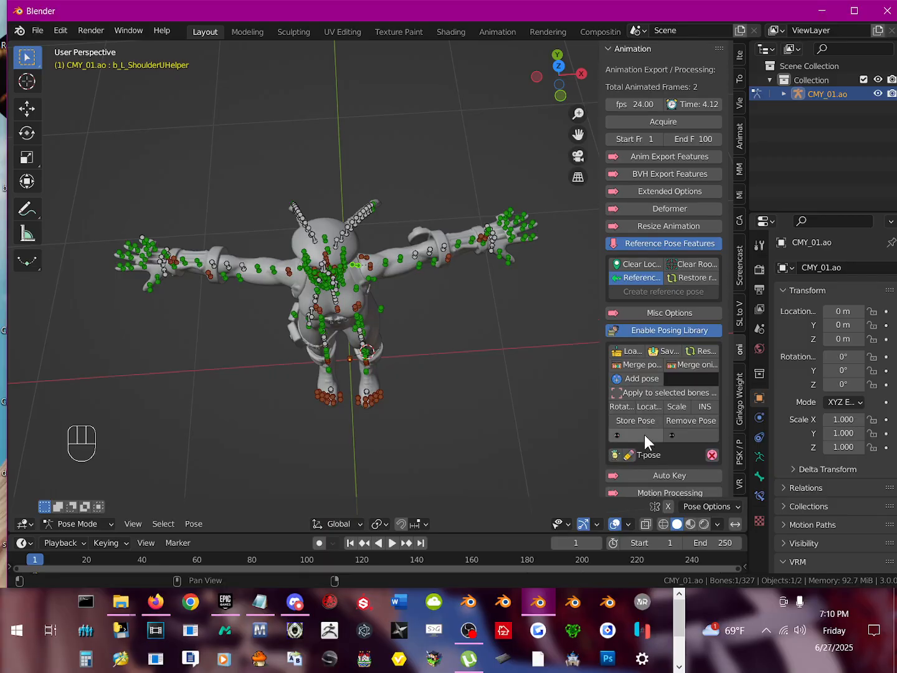
pyautogui.click(641, 351)
pyautogui.click(141, 335)
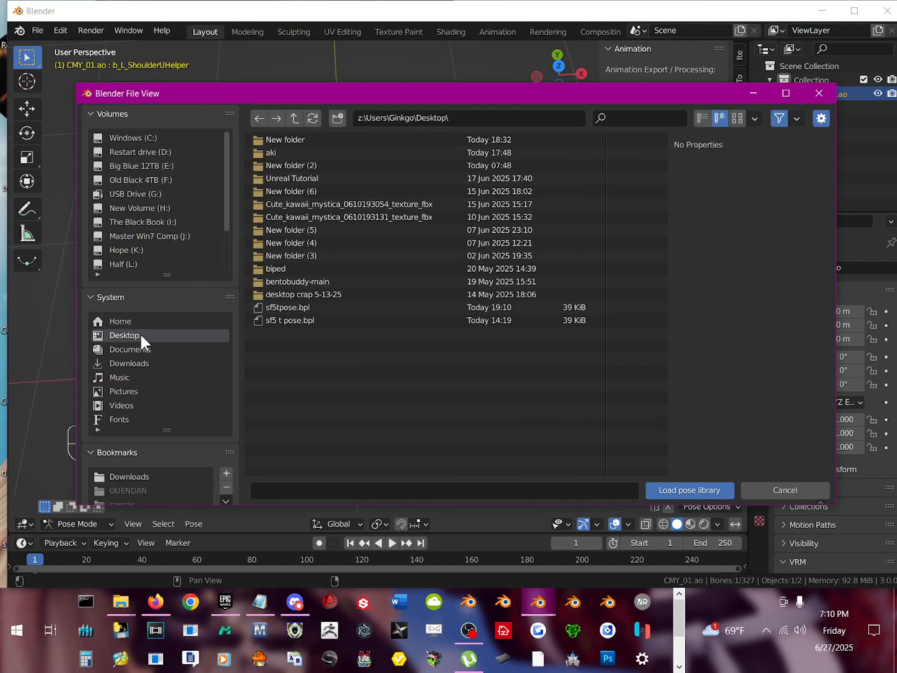
pyautogui.click(314, 305)
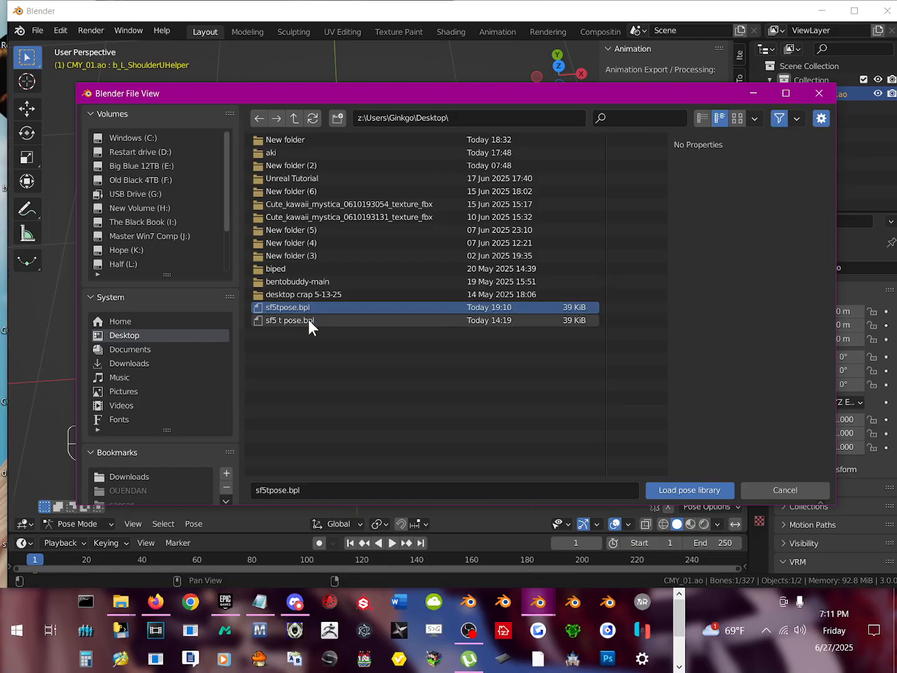
pyautogui.click(308, 319)
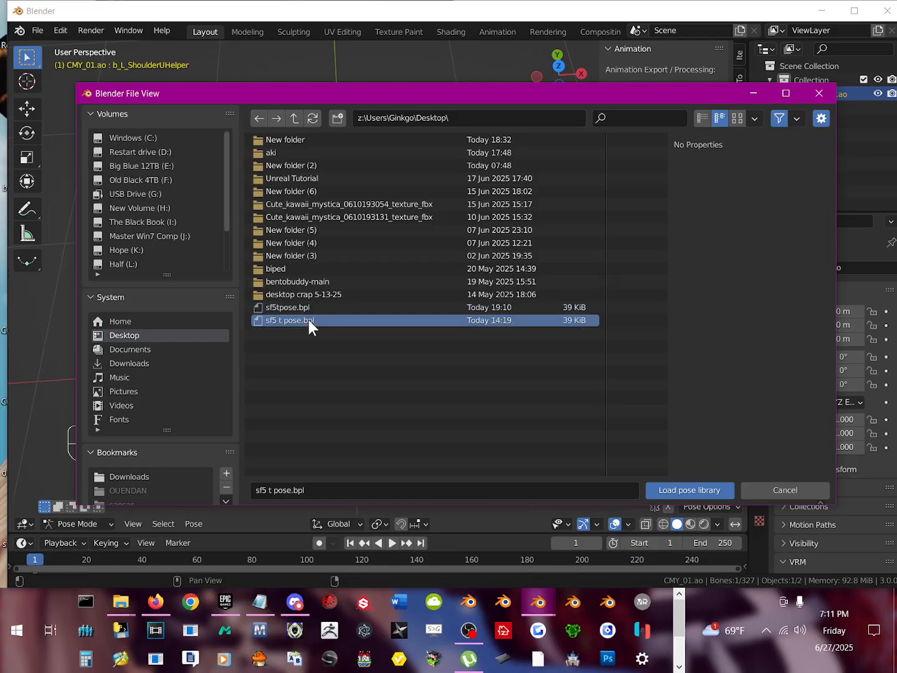
pyautogui.doubleClick(308, 320)
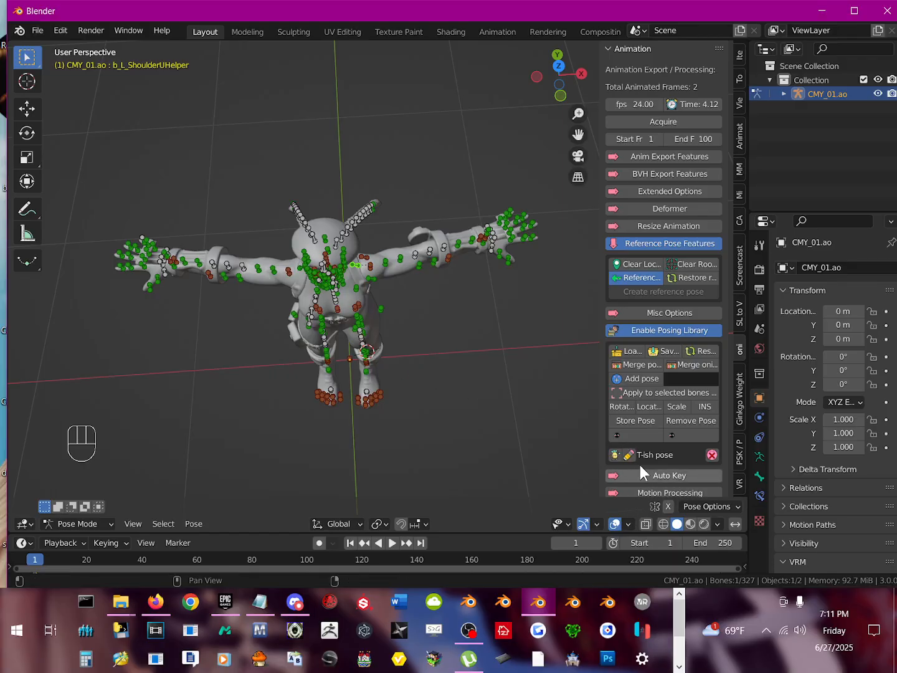
# Step: Apply the loaded "T-ish pose" from the posing library to the armature and inspect it from the front
pyautogui.click(618, 455)
pyautogui.moveTo(359, 348); pyautogui.dragTo(353, 267, button='middle')
pyautogui.scroll(1, 373, 302)
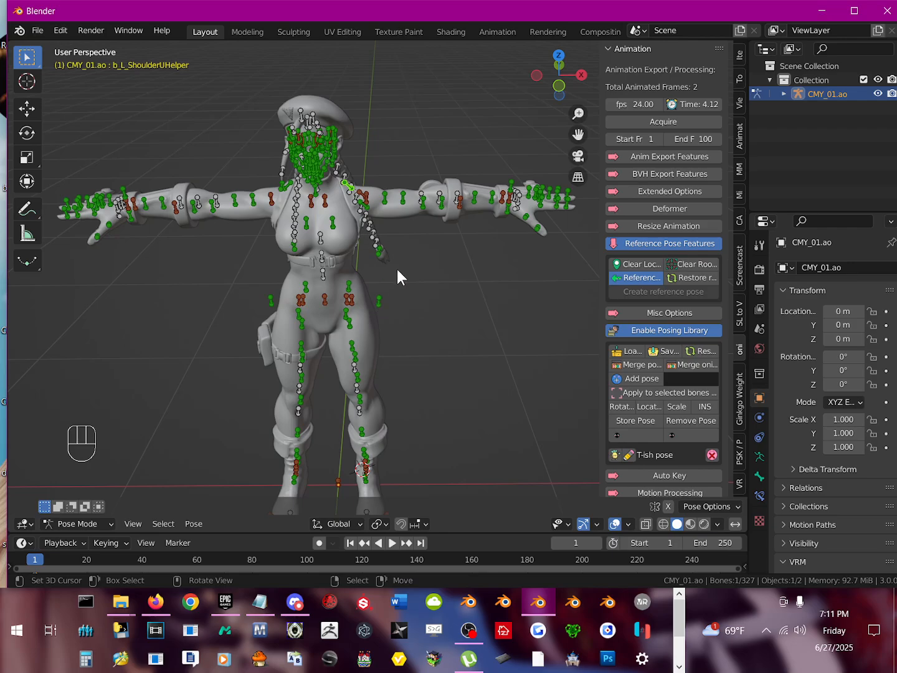
pyautogui.moveTo(321, 249)
pyautogui.mouseDown(button='middle')
pyautogui.moveTo(334, 319)
pyautogui.moveTo(324, 238)
pyautogui.mouseUp(button='middle')
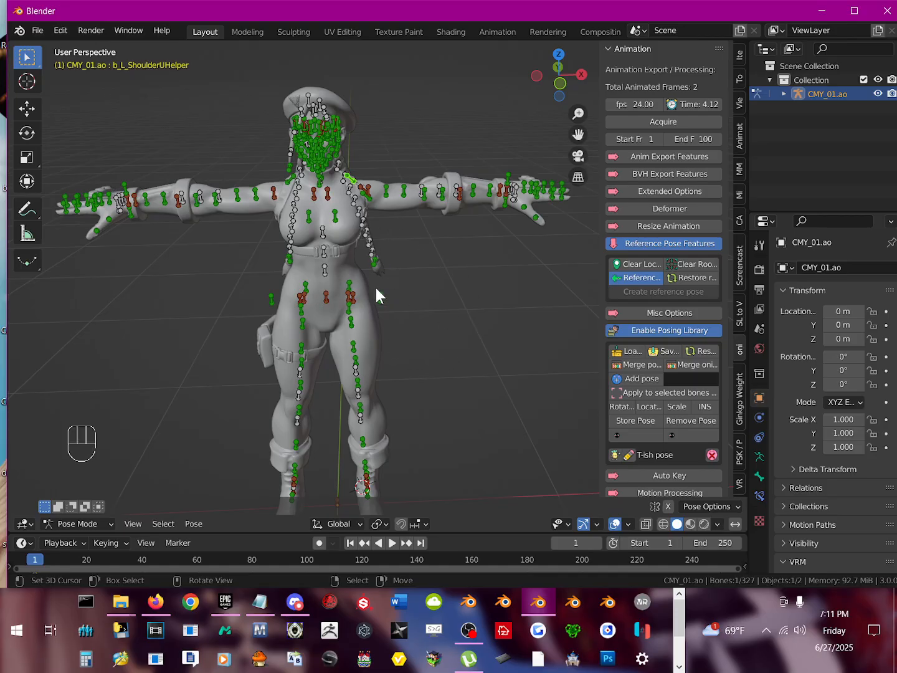
# Step: Turn off the reference option and restore the armature from its reference pose
pyautogui.click(637, 276)
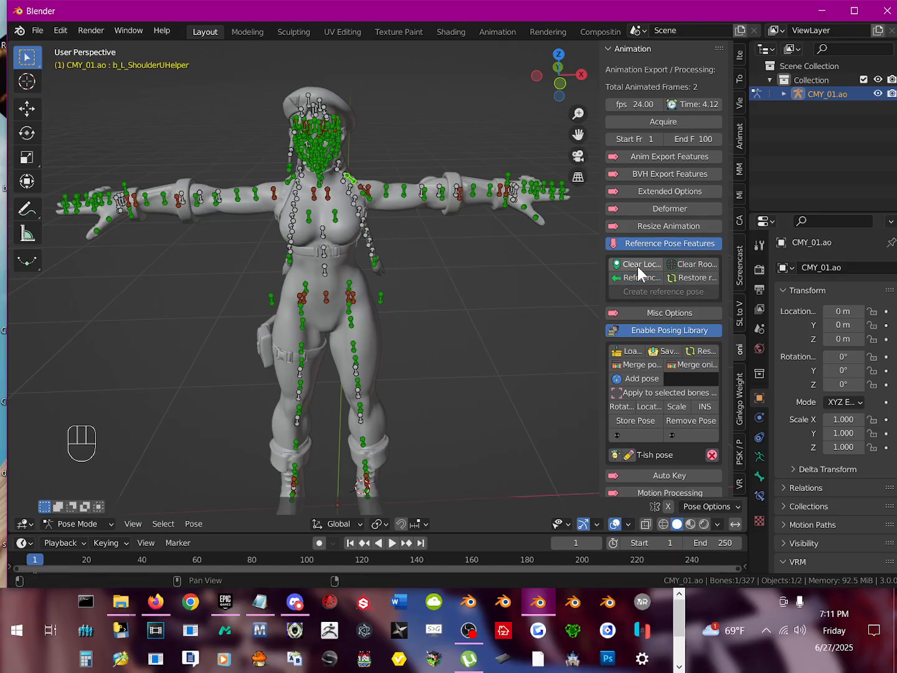
pyautogui.click(691, 277)
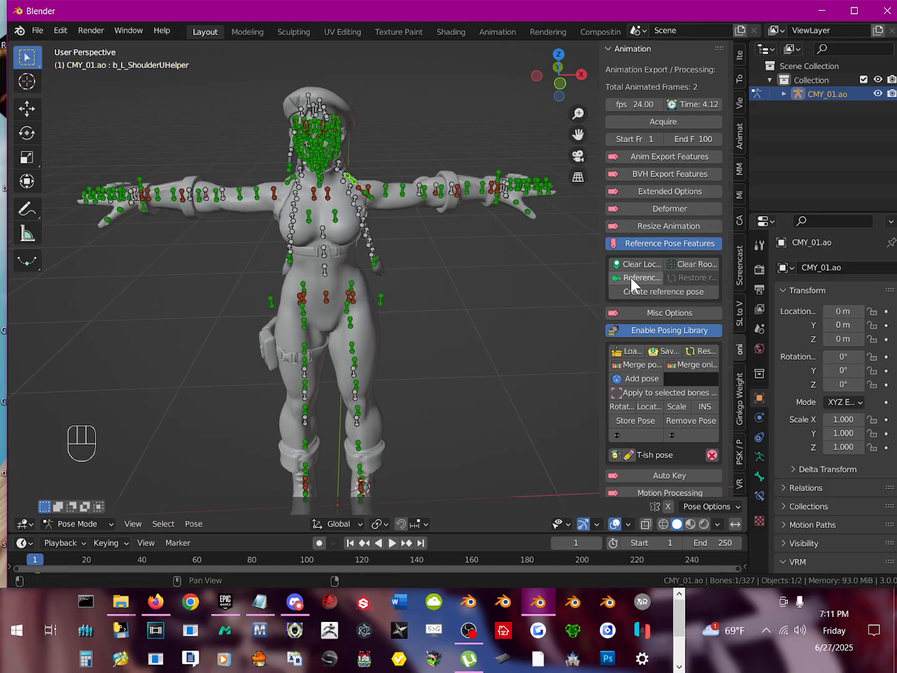
pyautogui.moveTo(586, 281); pyautogui.dragTo(416, 304, button='middle')
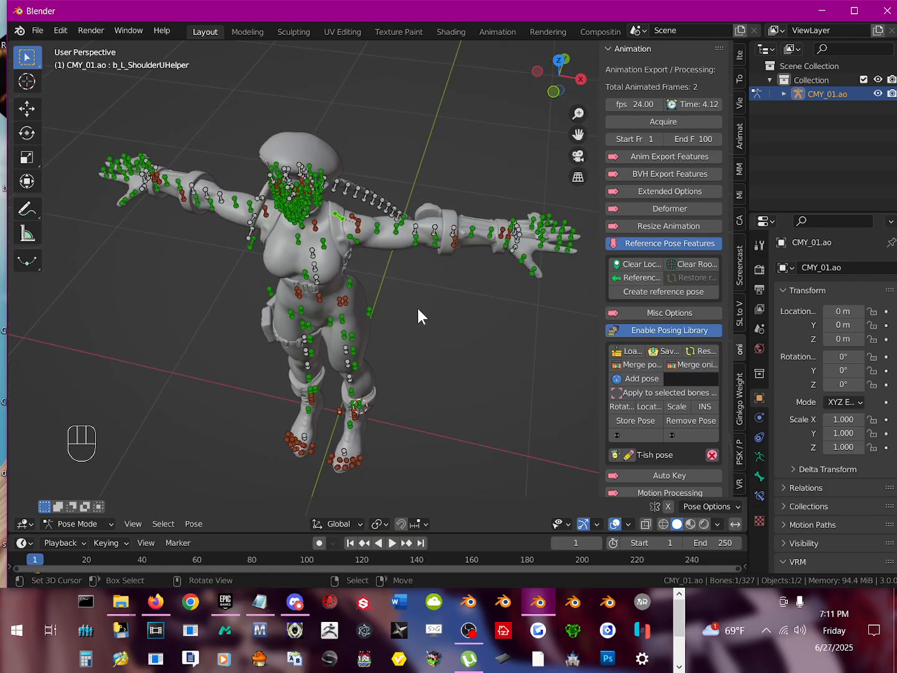
# Step: Undo the reference pose changes back to the state before the first reference pose was created
pyautogui.hotkey('ctrl', 'z')
pyautogui.hotkey('ctrl', 'z')
pyautogui.hotkey('ctrl', 'z')
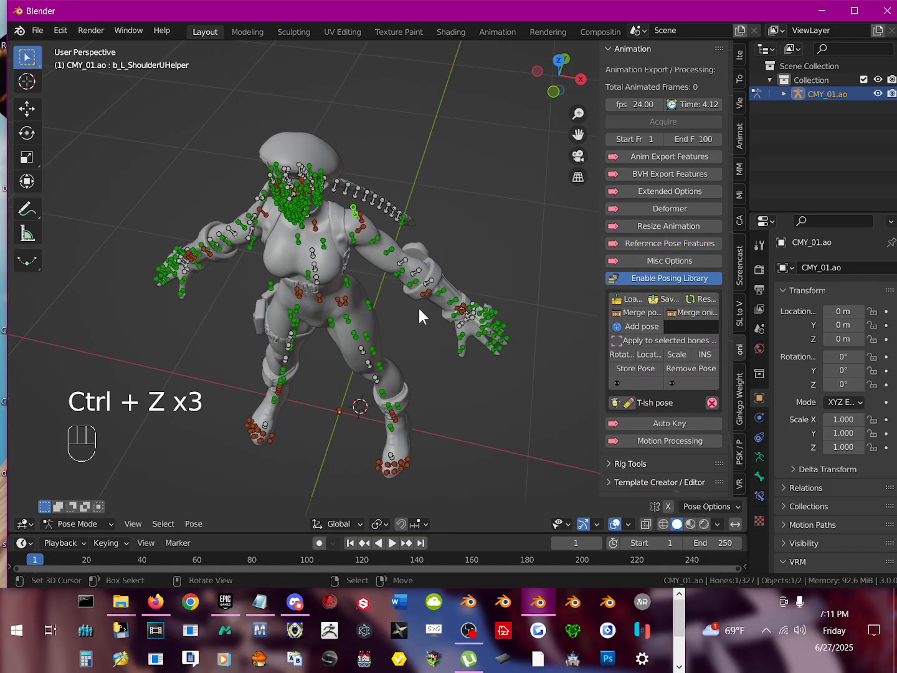
# Step: Apply "T-ish pose" to the armature and create a reference pose from it with the reference option enabled
pyautogui.click(616, 402)
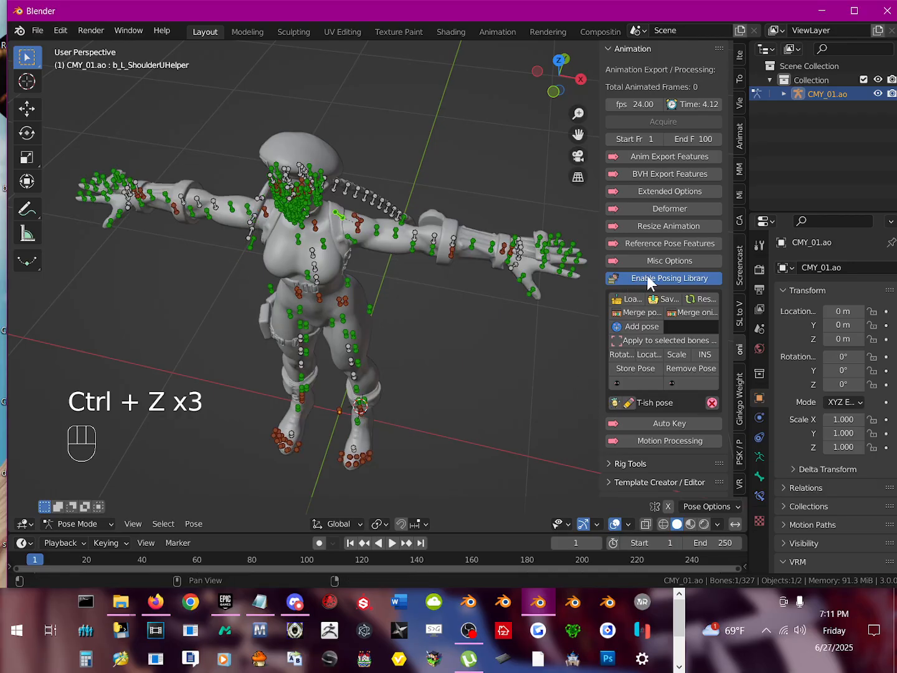
pyautogui.click(660, 240)
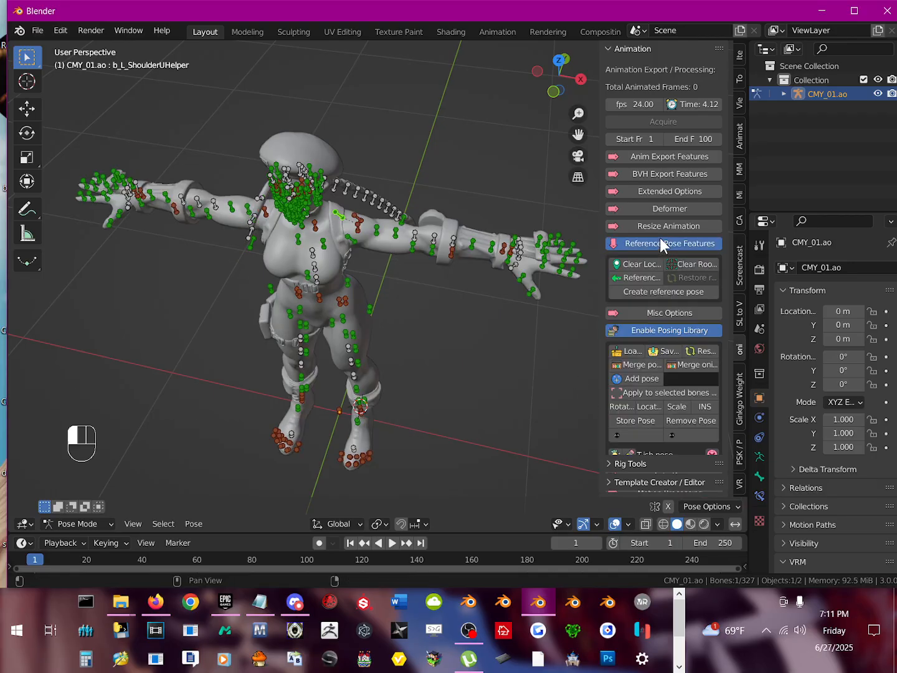
pyautogui.click(635, 291)
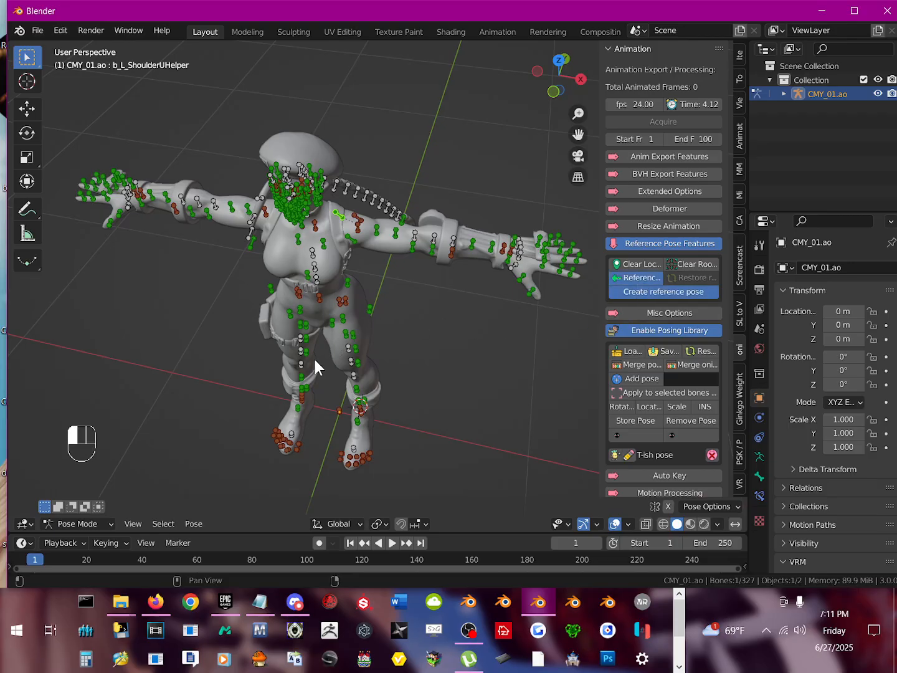
pyautogui.moveTo(280, 359); pyautogui.dragTo(344, 308, button='middle')
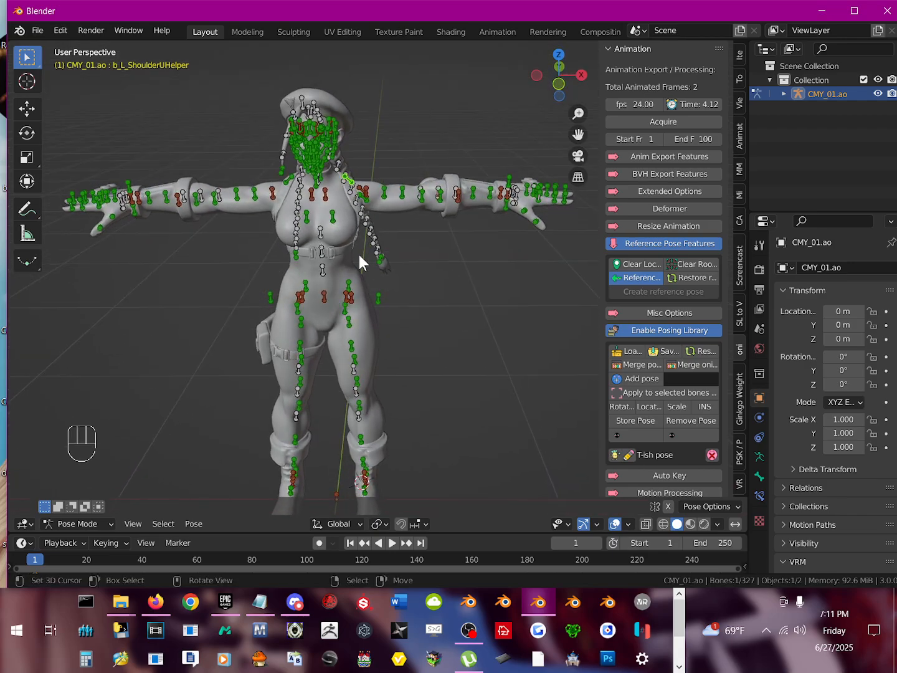
# Step: Test-rotate the b_R_ShoulderArm1Helper bone on the right upper arm to check how it deforms the mesh
pyautogui.scroll(1, 359, 262)
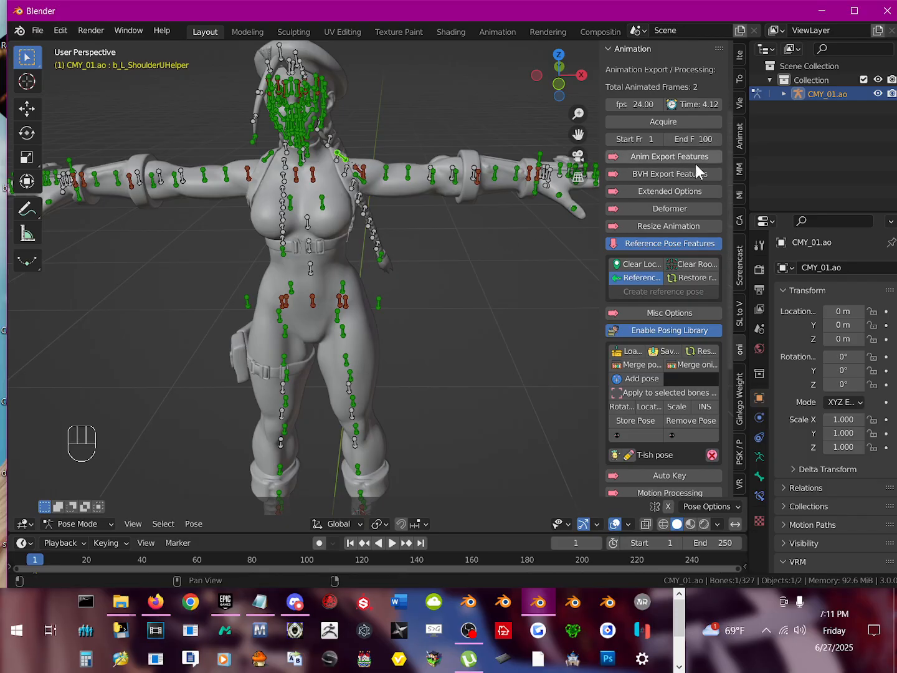
pyautogui.keyDown('shift'); pyautogui.moveTo(258, 195); pyautogui.dragTo(287, 206, button='middle'); pyautogui.keyUp('shift')
pyautogui.moveTo(321, 260)
pyautogui.mouseDown(button='middle')
pyautogui.moveTo(343, 309)
pyautogui.moveTo(329, 240)
pyautogui.moveTo(444, 248)
pyautogui.moveTo(428, 267)
pyautogui.moveTo(369, 272)
pyautogui.moveTo(321, 261)
pyautogui.moveTo(323, 254)
pyautogui.moveTo(328, 266)
pyautogui.moveTo(328, 259)
pyautogui.mouseUp(button='middle')
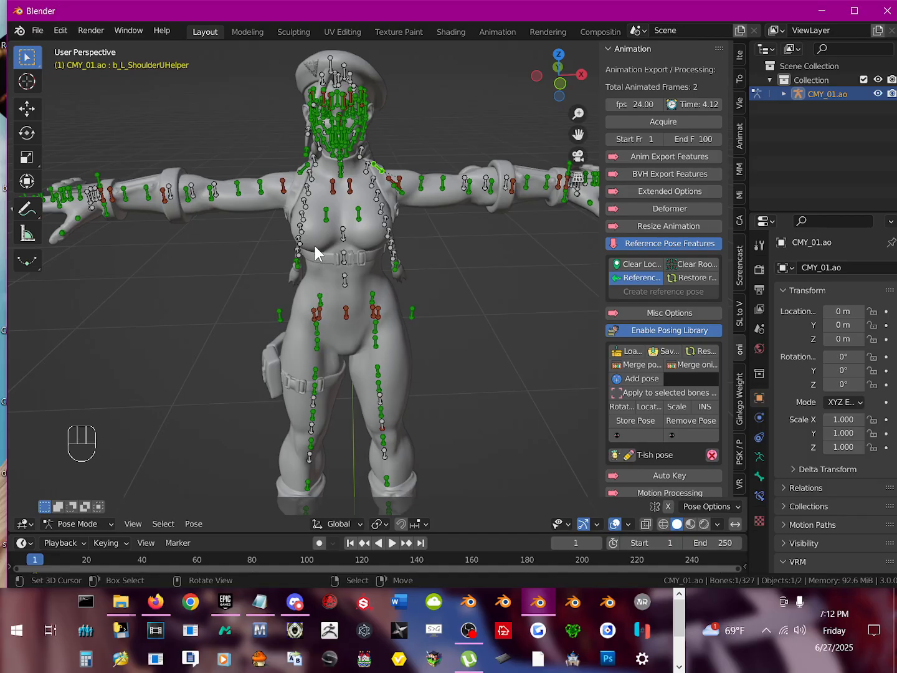
pyautogui.click(262, 188)
pyautogui.press('r')
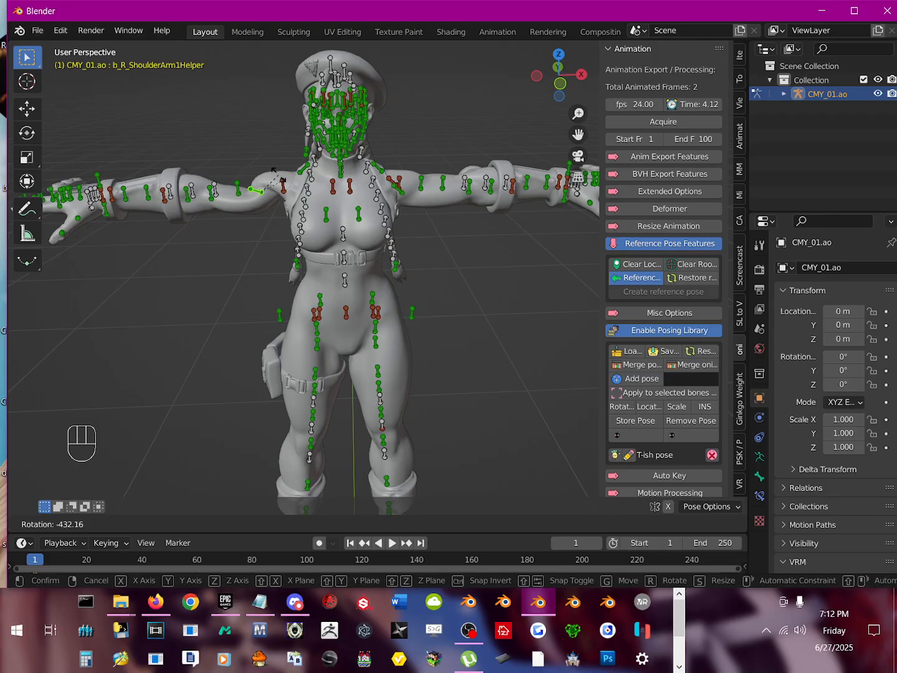
pyautogui.rightClick(261, 188)
pyautogui.press('r')
pyautogui.press('r')
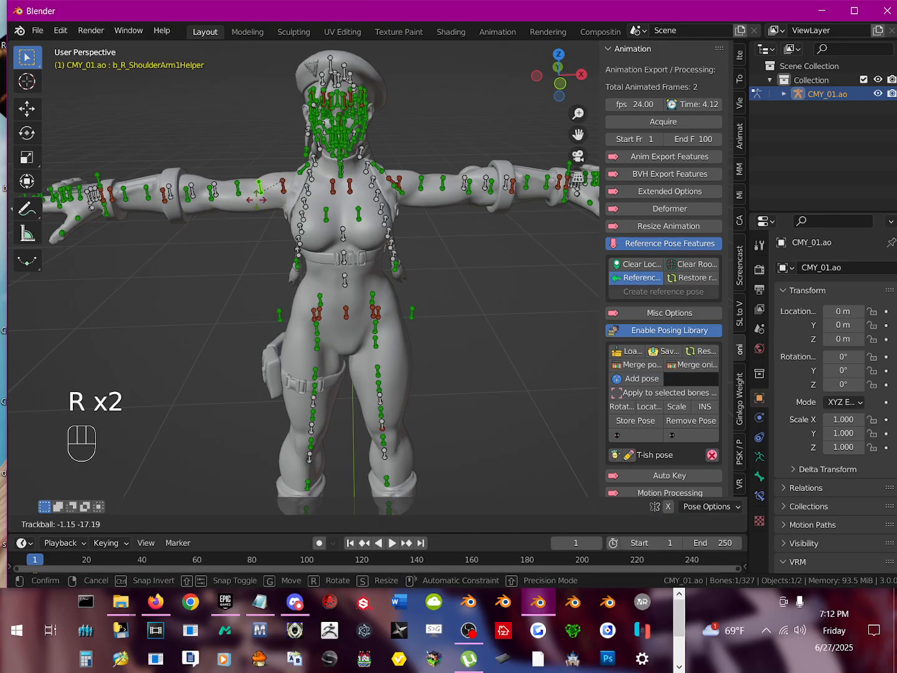
pyautogui.click(288, 216)
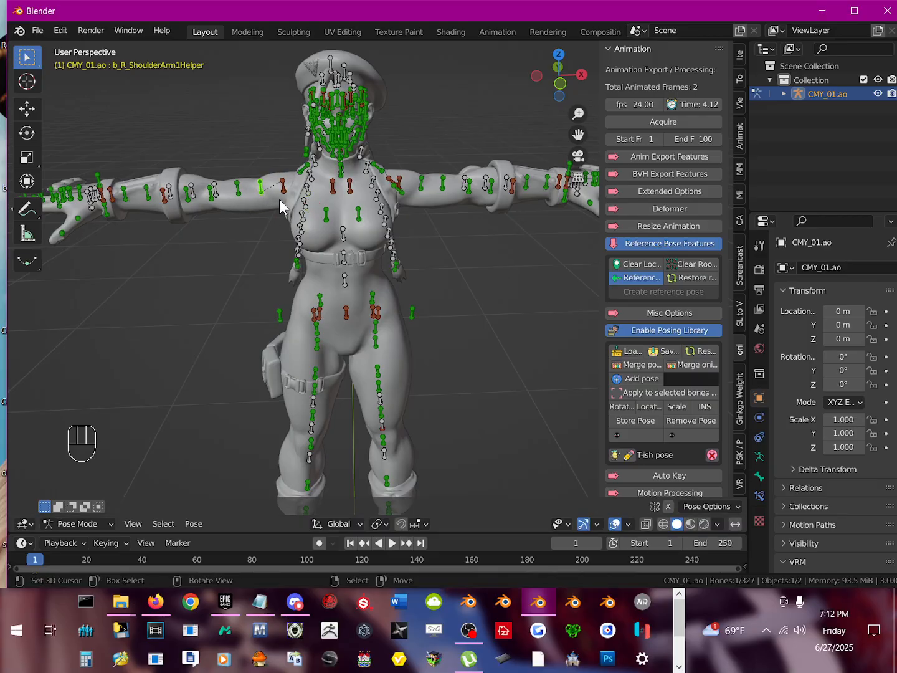
pyautogui.moveTo(279, 199)
pyautogui.mouseDown(button='middle')
pyautogui.moveTo(287, 220)
pyautogui.moveTo(284, 213)
pyautogui.mouseUp(button='middle')
pyautogui.scroll(1, 283, 214)
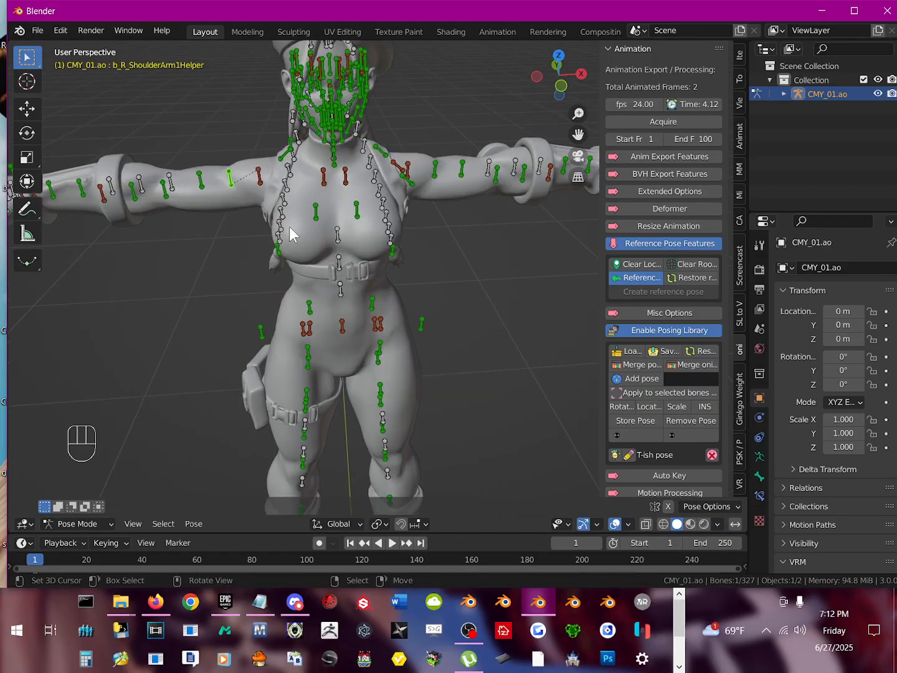
# Step: Test-rotate the b_R_Arm1 bone at the right shoulder to check that it moves the whole arm
pyautogui.click(257, 176)
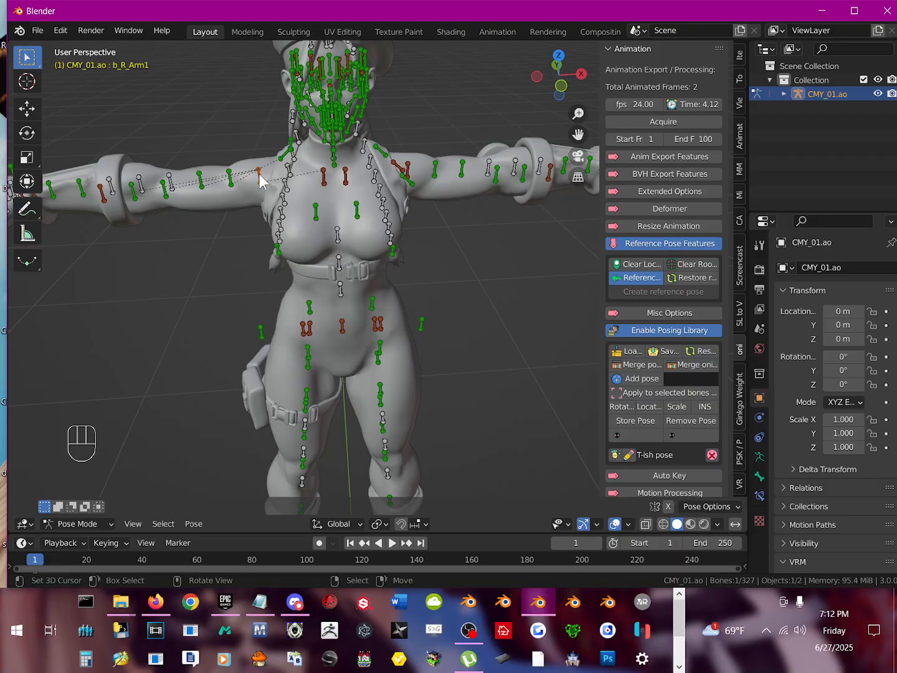
pyautogui.press('r')
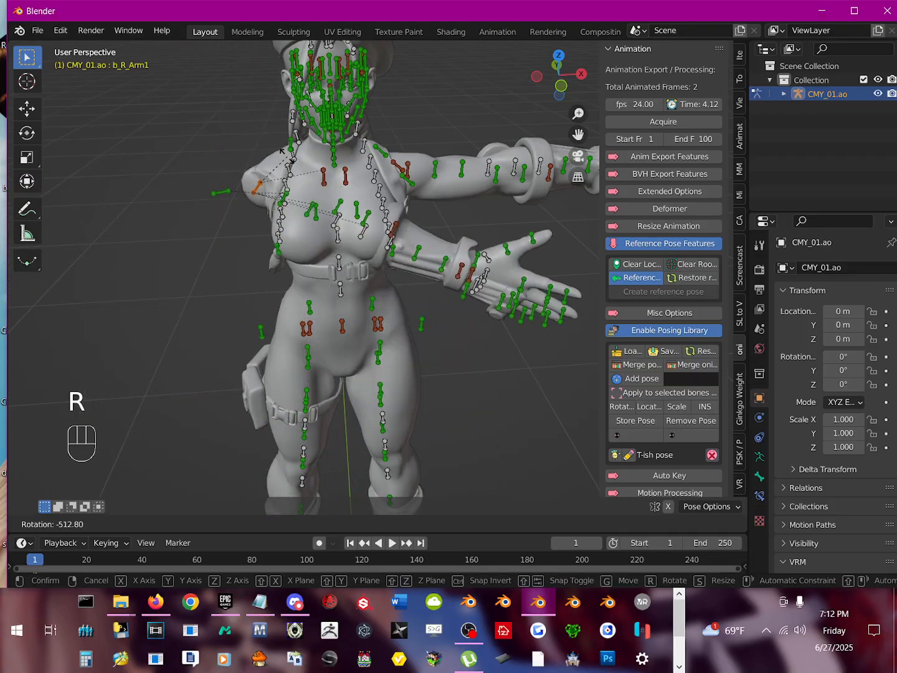
pyautogui.rightClick(235, 190)
# Step: Select b_R_ShoulderArm1Helper, test its rotation once more without keeping it, and hide the bone
pyautogui.click(231, 181)
pyautogui.press('r')
pyautogui.rightClick(243, 201)
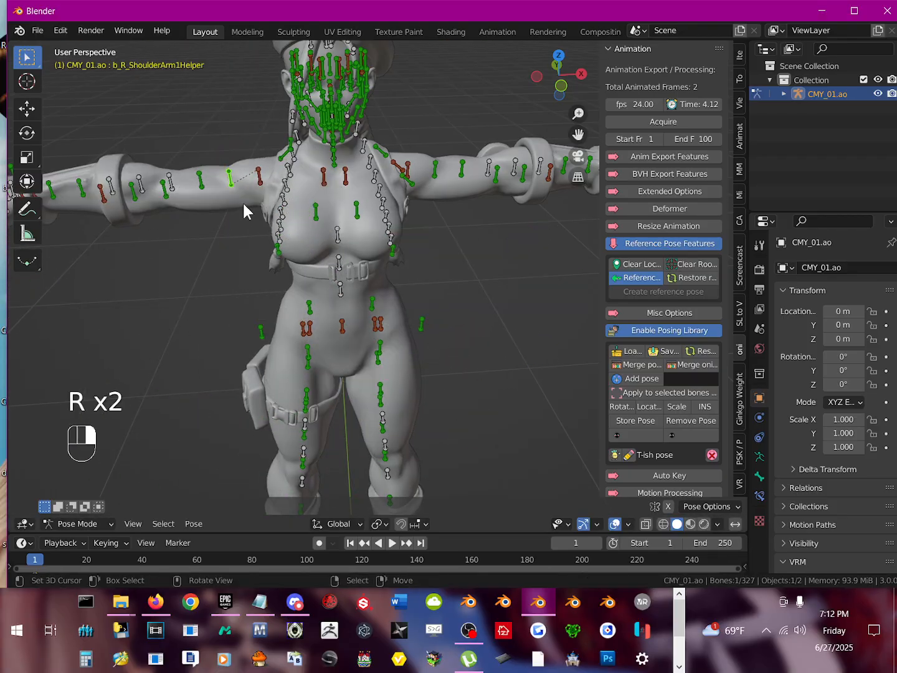
pyautogui.moveTo(252, 225); pyautogui.dragTo(278, 272, button='middle')
pyautogui.scroll(2, 286, 269)
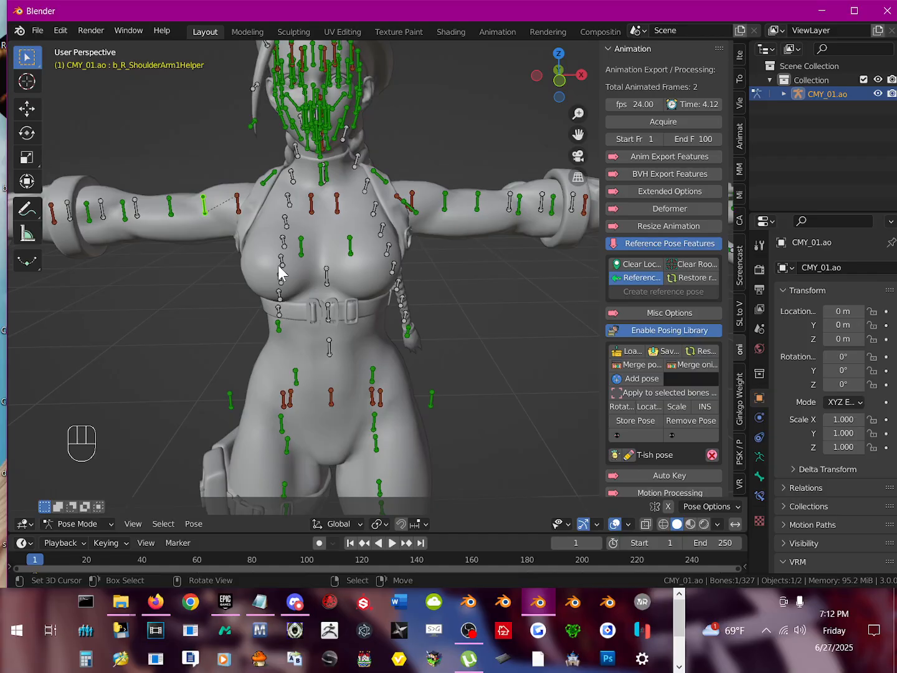
pyautogui.press('h')
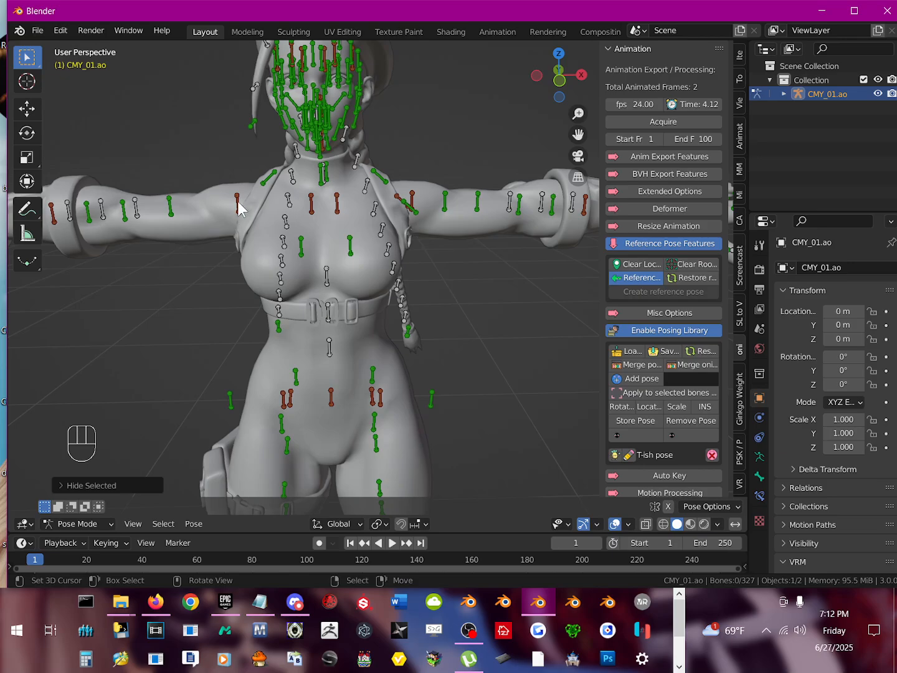
# Step: Test-rotate the b_R_Arm1 bone at the right shoulder again without keeping the rotation
pyautogui.click(235, 226)
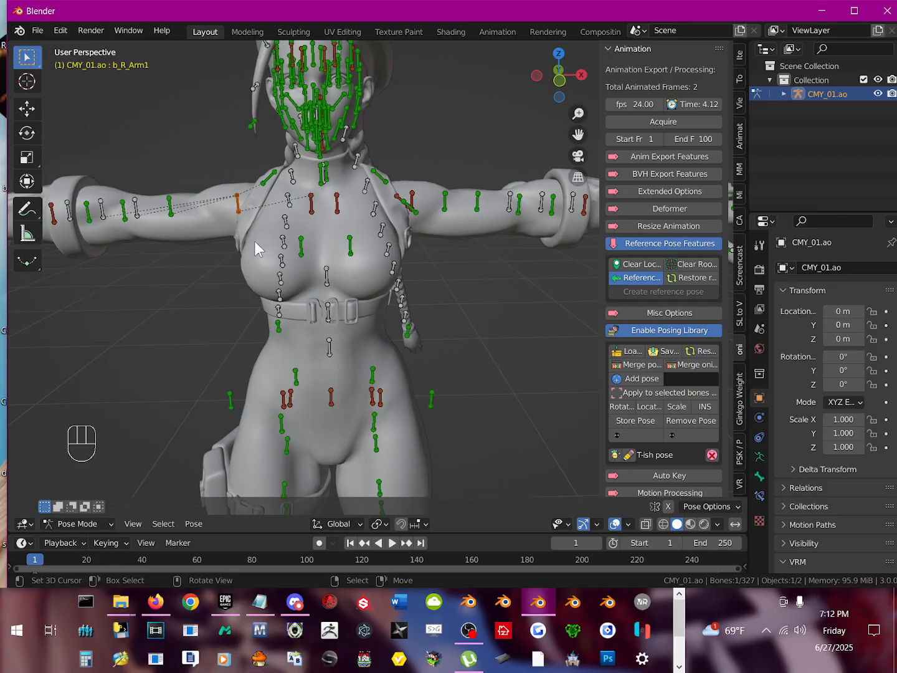
pyautogui.press('r')
pyautogui.rightClick(250, 234)
# Step: Test-rotate b_R_ShoulderArm2Helper on the right upper arm, cancel the rotation, and hide the bone
pyautogui.click(174, 214)
pyautogui.press('r')
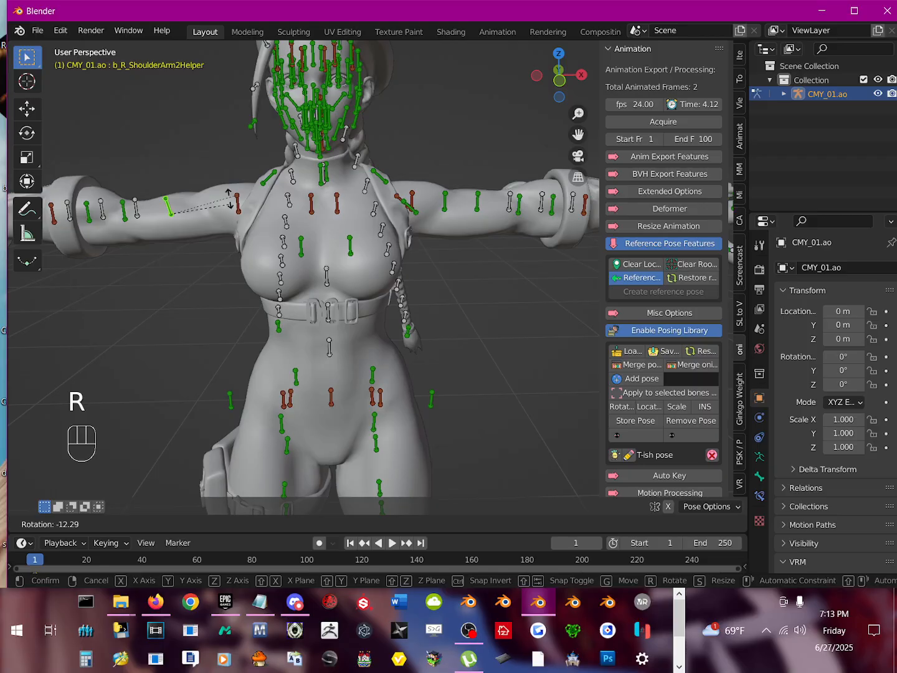
pyautogui.rightClick(204, 219)
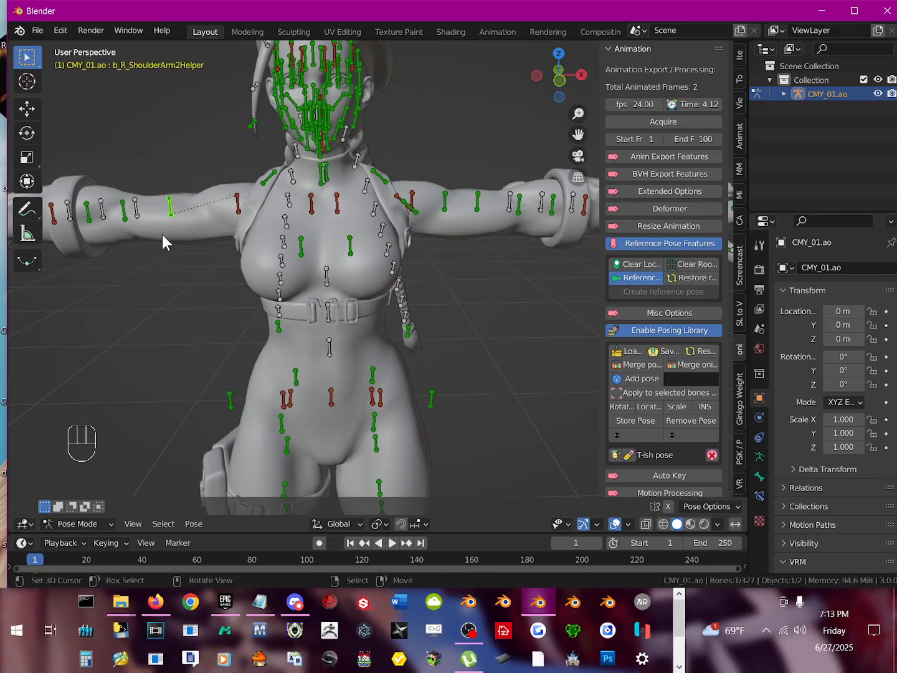
pyautogui.press('h')
# Step: Test-rotate b_R_ShoulderArm3Helper and b_R_ElbowFUHelper above the right elbow, cancelling each rotation and hiding each bone
pyautogui.keyDown('shift'); pyautogui.moveTo(154, 230); pyautogui.dragTo(230, 234, button='middle'); pyautogui.keyUp('shift')
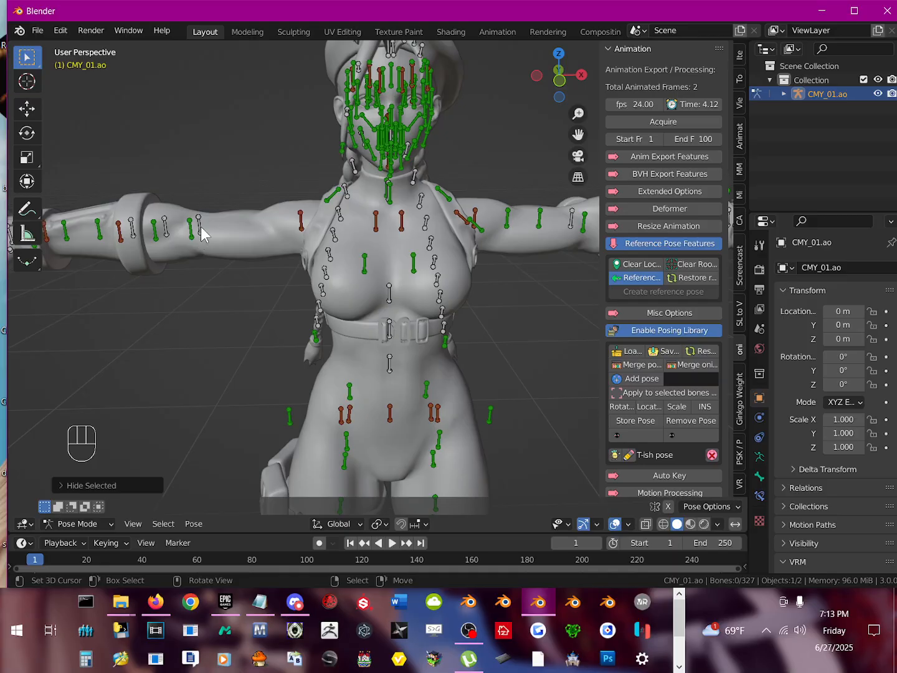
pyautogui.click(200, 232)
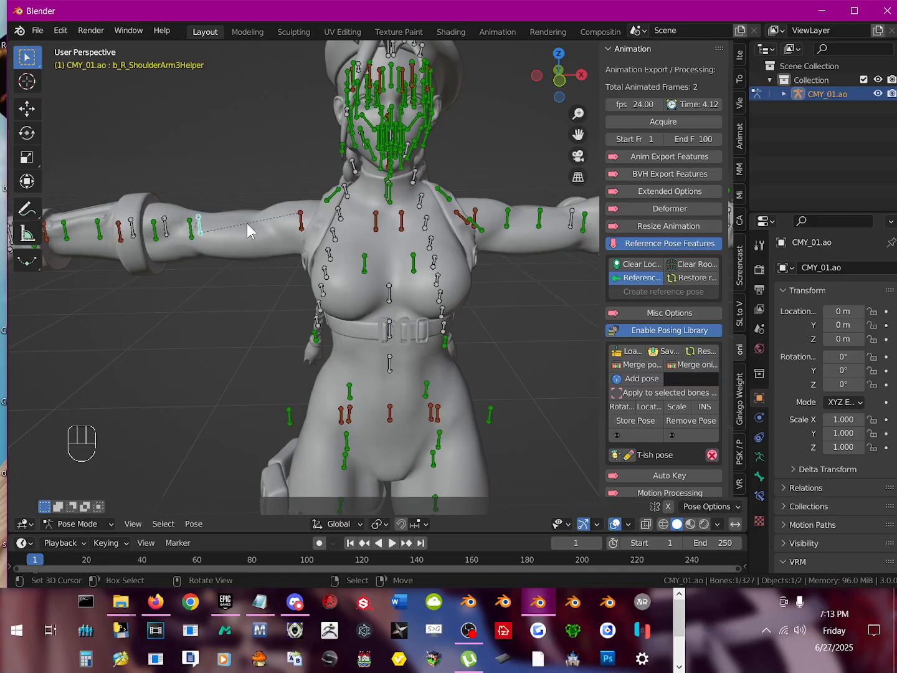
pyautogui.press('r')
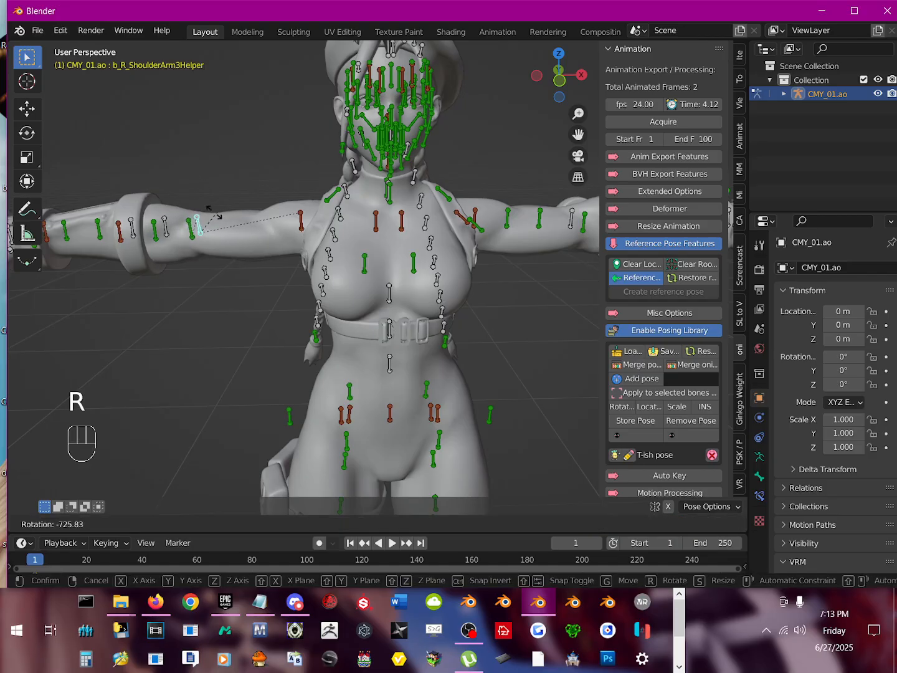
pyautogui.rightClick(198, 232)
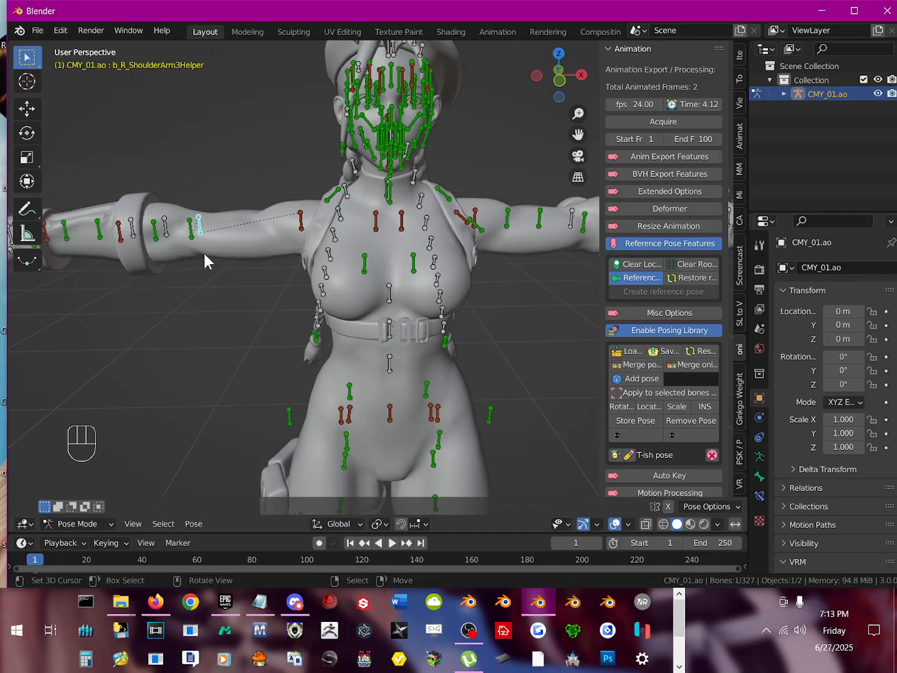
pyautogui.press('h')
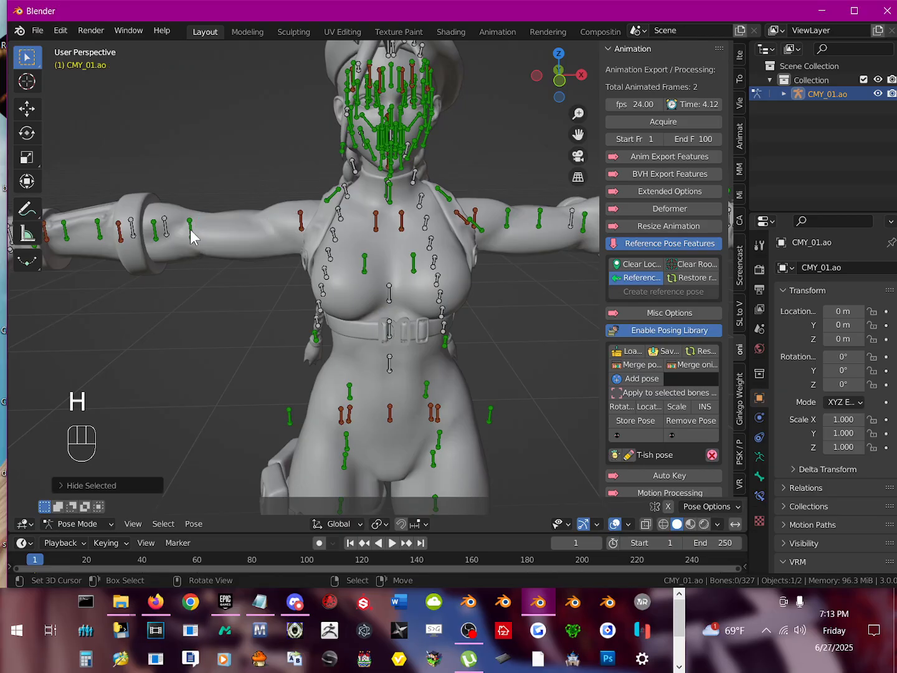
pyautogui.click(194, 229)
pyautogui.press('r')
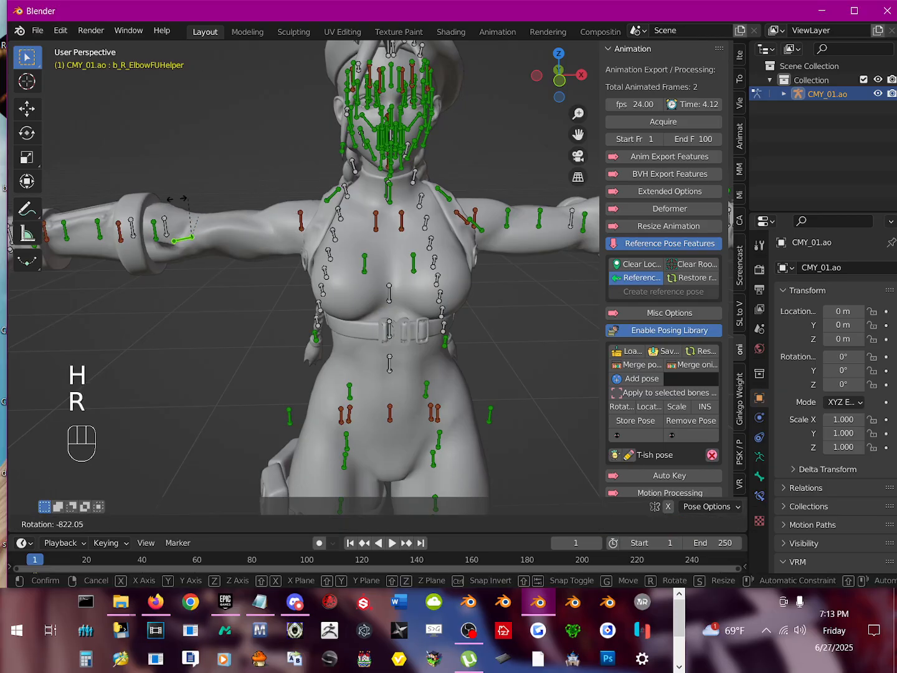
pyautogui.rightClick(200, 238)
pyautogui.press('h')
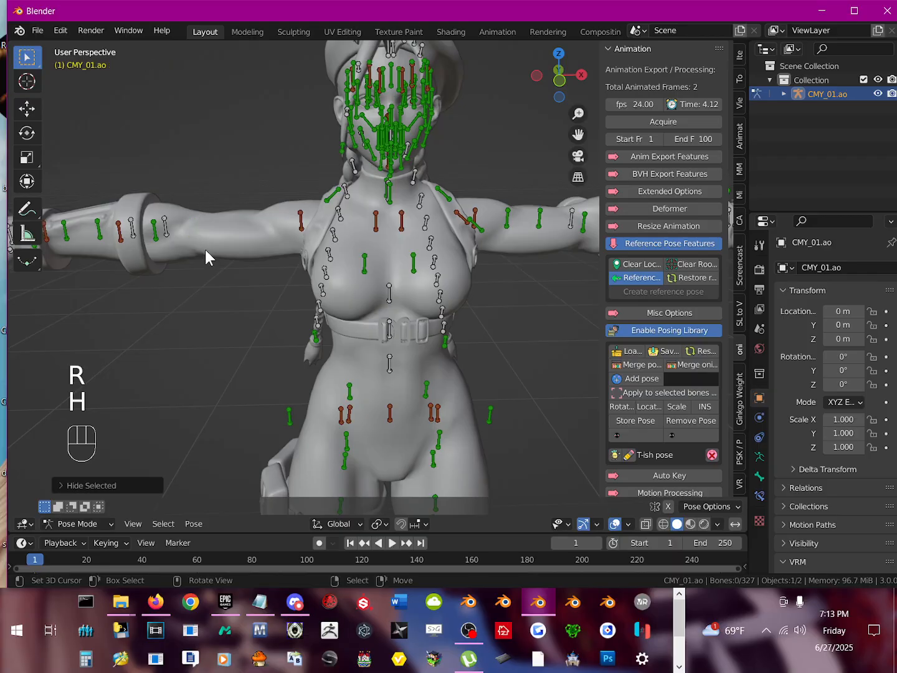
# Step: Test-rotate b_R_ElbowHelper and b_R_ElbowFHelper at the right elbow, cancelling each rotation and hiding each bone
pyautogui.click(166, 231)
pyautogui.press('r')
pyautogui.rightClick(171, 232)
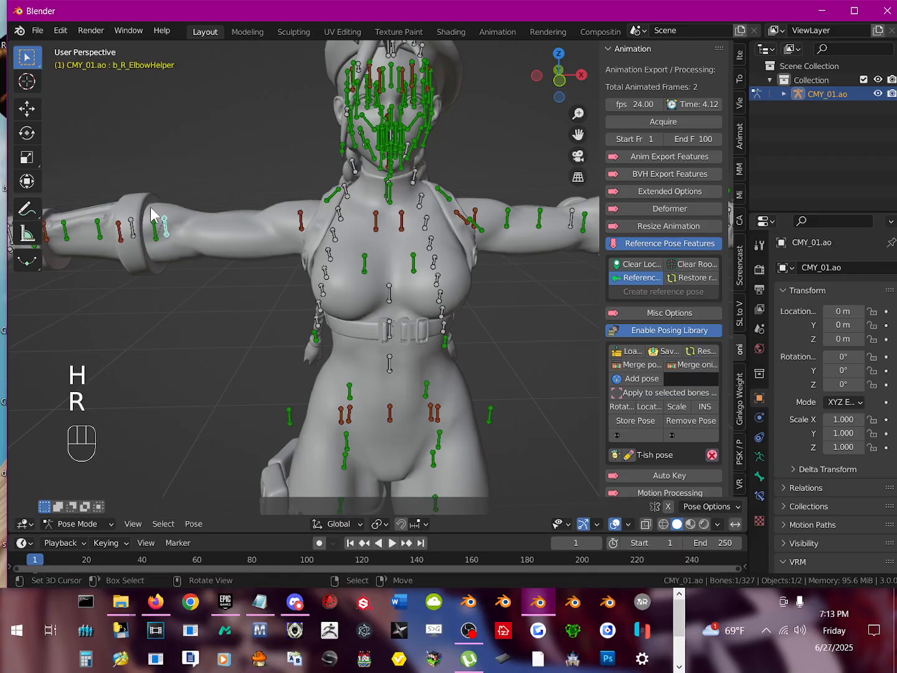
pyautogui.press('h')
pyautogui.click(170, 235)
pyautogui.press('r')
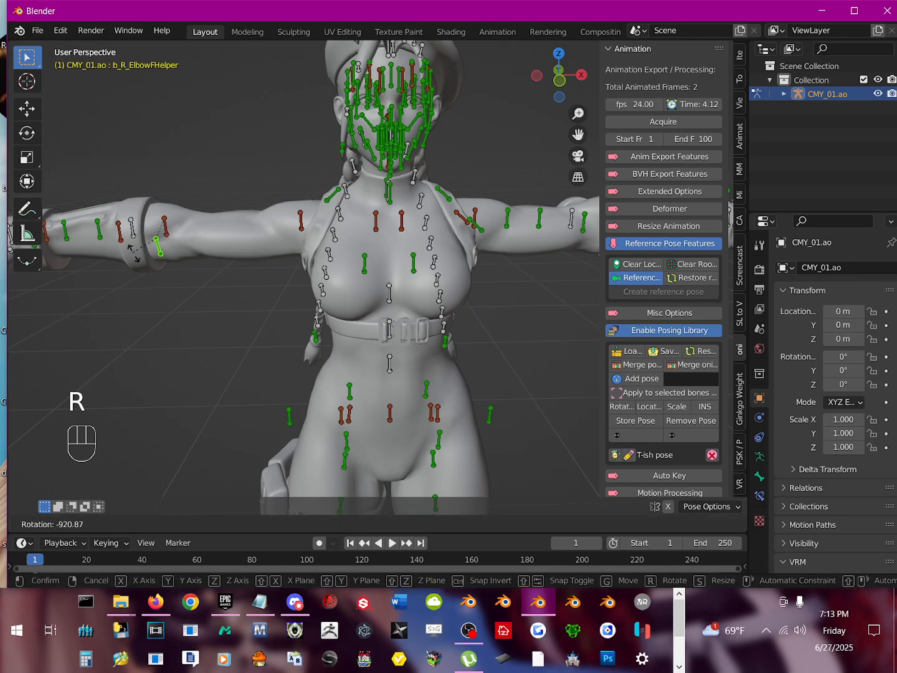
pyautogui.rightClick(147, 256)
pyautogui.press('h')
# Step: Test-rotate the b_R_Arm2 bone at the right elbow to check that it moves the forearm and hand, without keeping the rotation
pyautogui.click(163, 227)
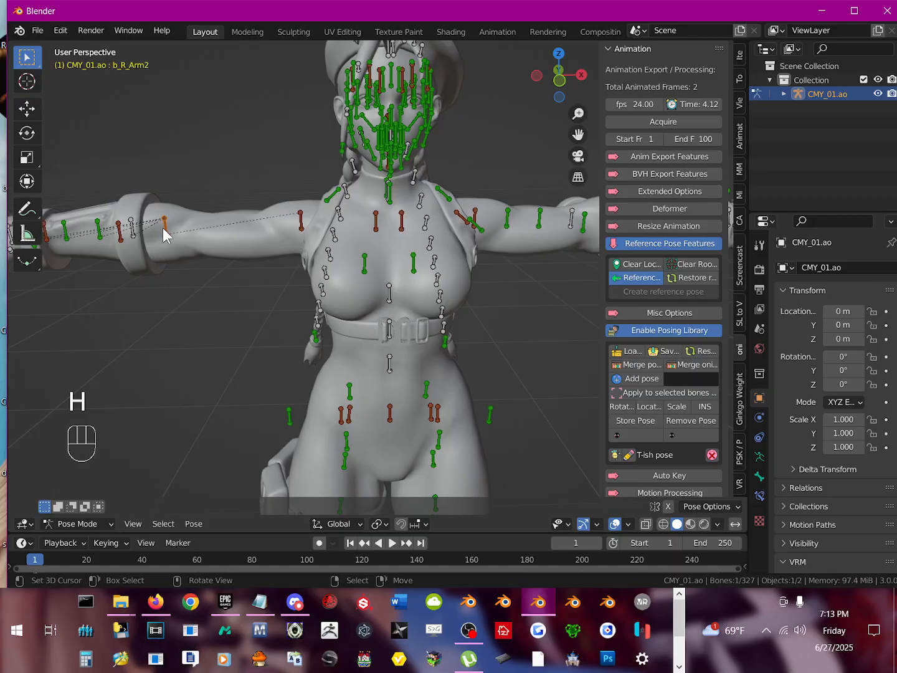
pyautogui.press('r')
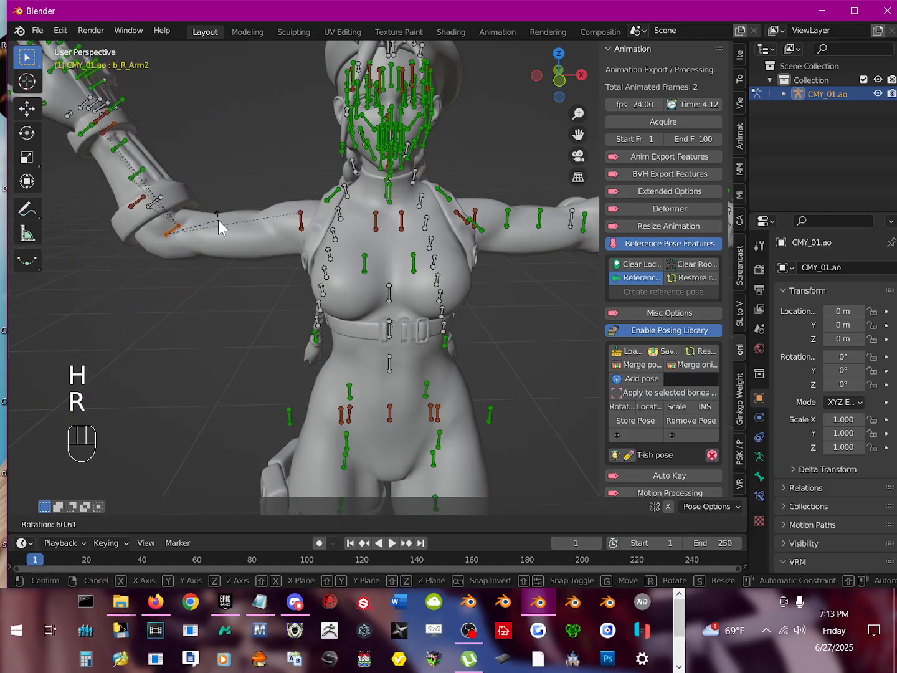
pyautogui.rightClick(182, 238)
pyautogui.moveTo(182, 238); pyautogui.dragTo(312, 261, button='middle')
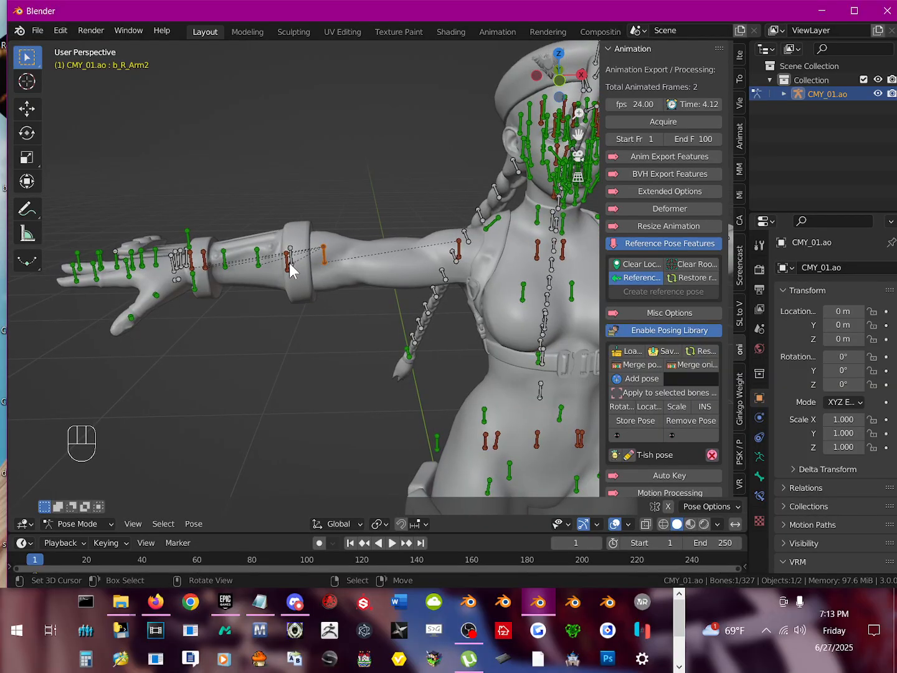
pyautogui.click(287, 261)
pyautogui.click(285, 269)
pyautogui.click(325, 254)
pyautogui.press('r')
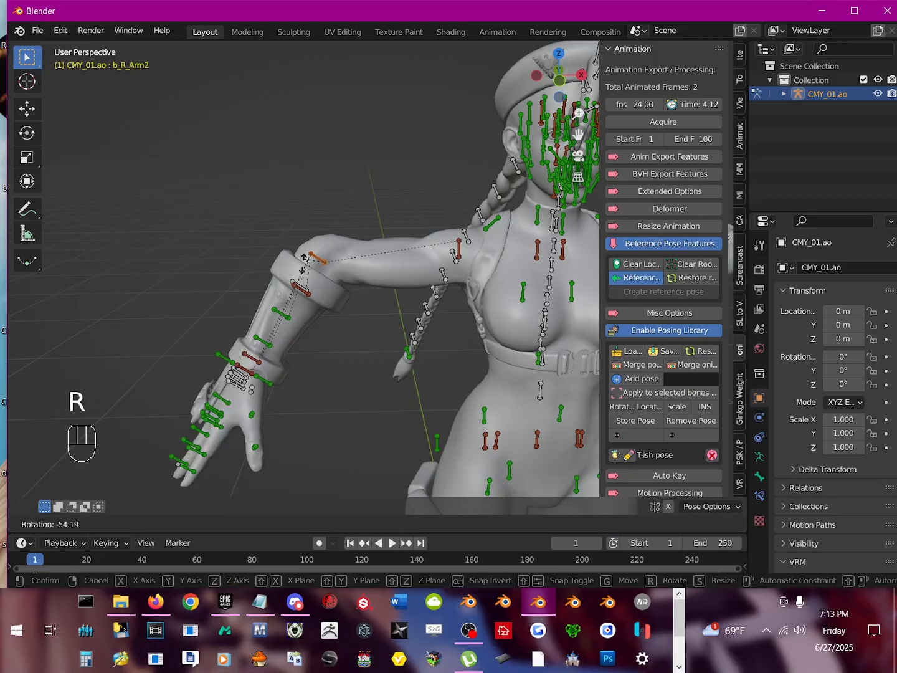
pyautogui.rightClick(285, 263)
# Step: Test-rotate b_R_ArmRoll4Helper and the red bone overlapping it at the right forearm cuff, and hide both without keeping the rotations
pyautogui.click(291, 261)
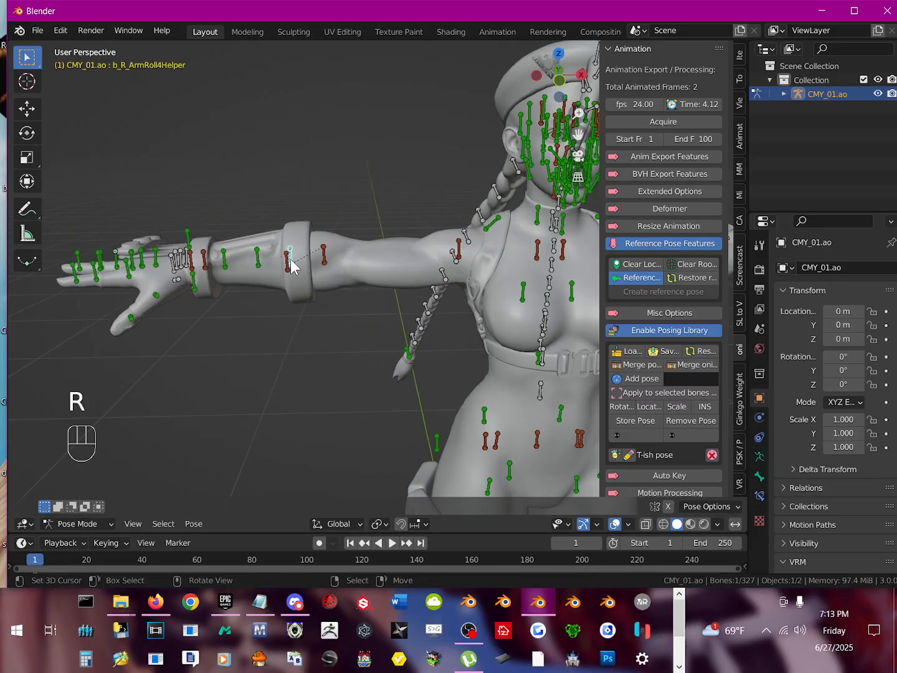
pyautogui.press('r')
pyautogui.rightClick(303, 265)
pyautogui.press('h')
pyautogui.click(287, 266)
pyautogui.press('r')
pyautogui.rightClick(302, 250)
pyautogui.press('h')
# Step: Test-rotate b_R_ArmRoll3Helper and b_R_ArmRoll2Helper along the right forearm, cancelling each rotation and hiding each bone
pyautogui.click(258, 258)
pyautogui.press('r')
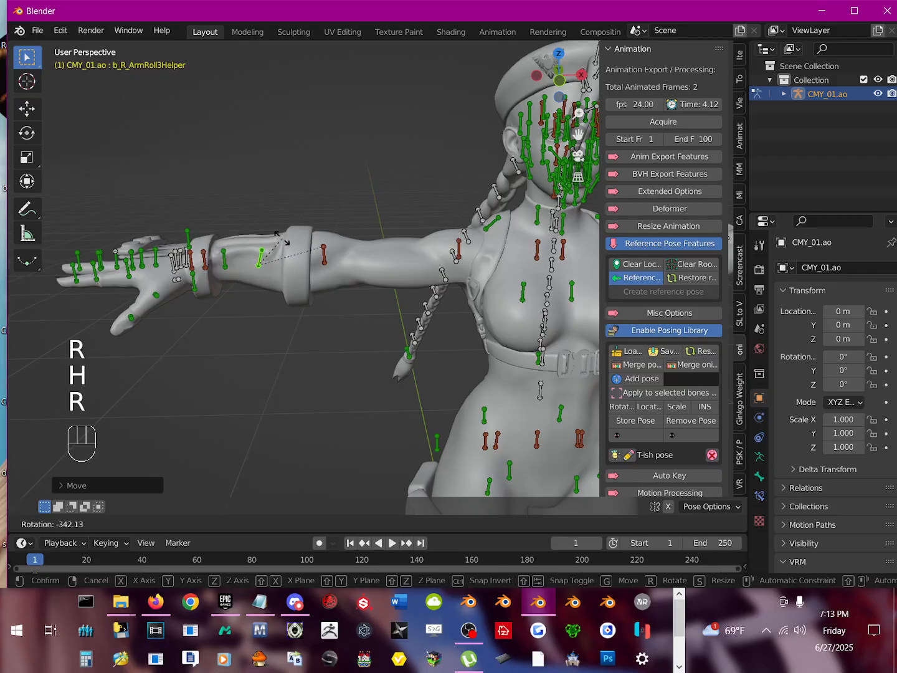
pyautogui.rightClick(260, 272)
pyautogui.press('h')
pyautogui.click(223, 256)
pyautogui.press('r')
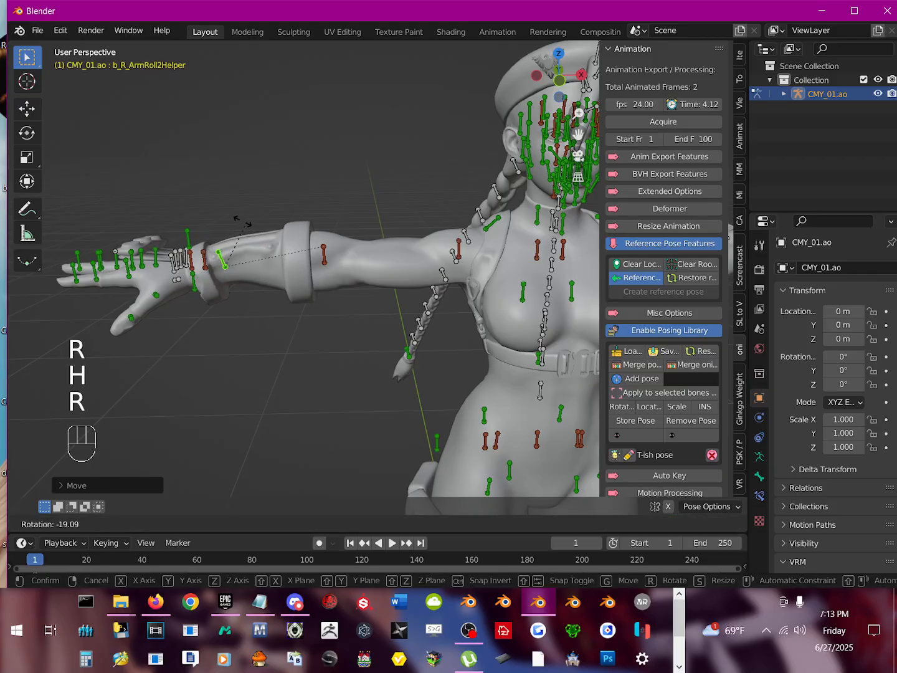
pyautogui.rightClick(248, 275)
pyautogui.press('h')
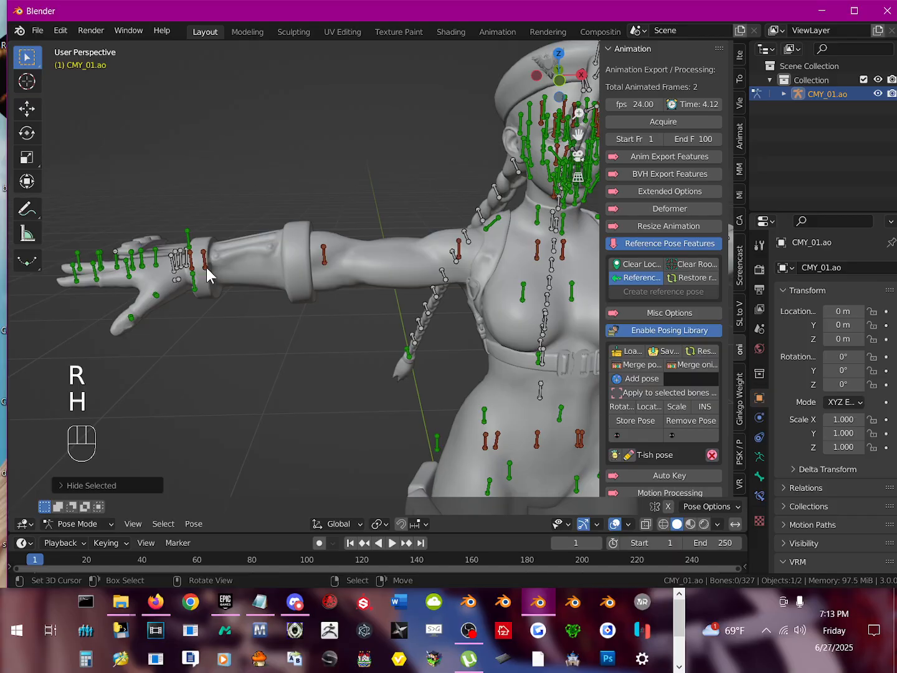
# Step: Test-rotate b_R_ArmRoll1Helper and g_R_Hand at the right wrist, cancelling each rotation and hiding each bone
pyautogui.click(206, 264)
pyautogui.press('r')
pyautogui.rightClick(222, 219)
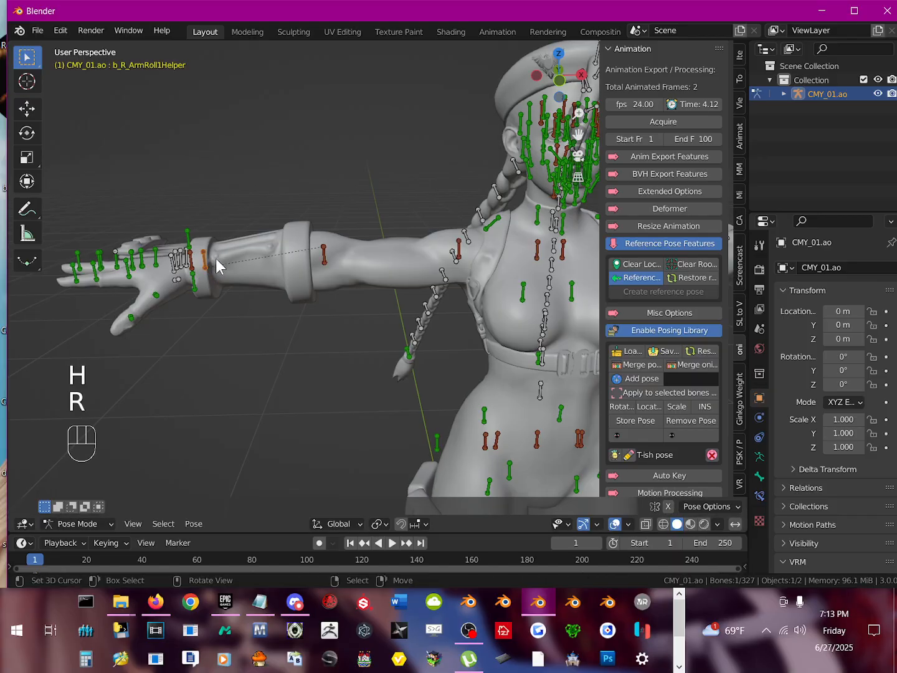
pyautogui.press('h')
pyautogui.click(195, 265)
pyautogui.press('r')
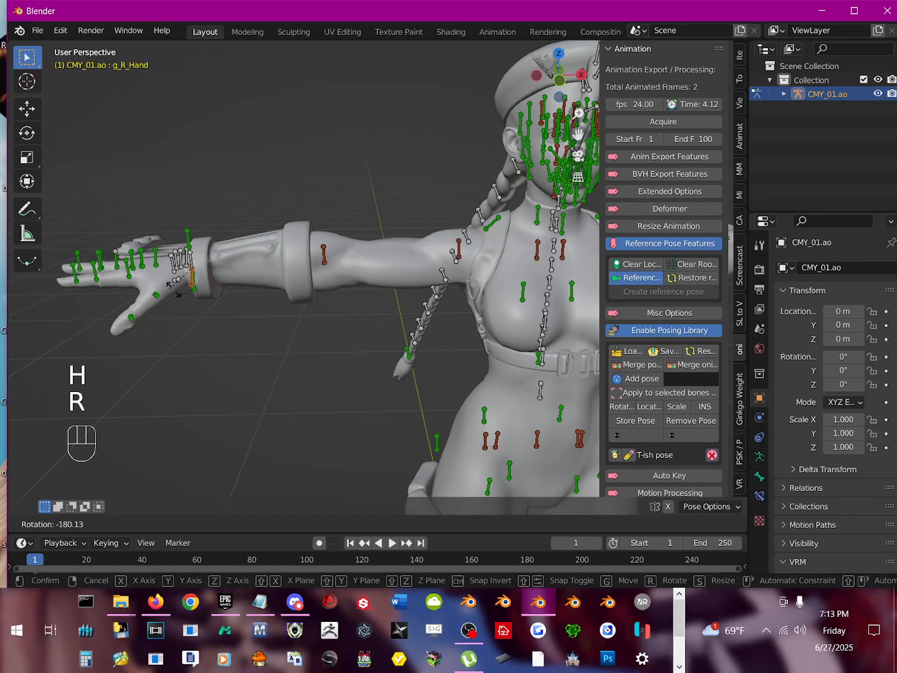
pyautogui.rightClick(187, 281)
pyautogui.press('h')
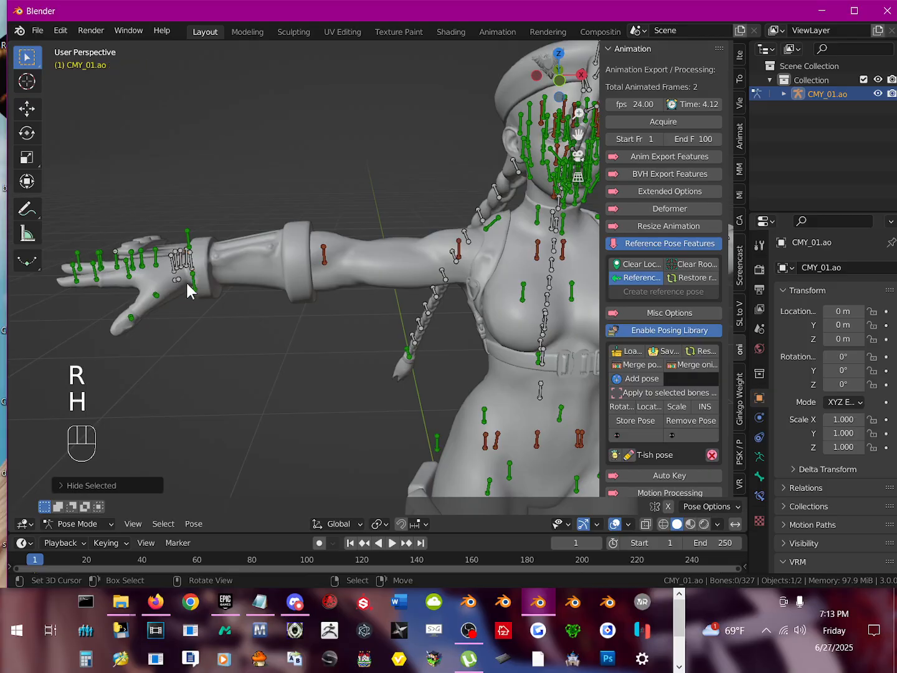
# Step: Test-rotate the b_R_Hand bone at the right wrist to check that it moves the whole hand
pyautogui.click(190, 268)
pyautogui.press('r')
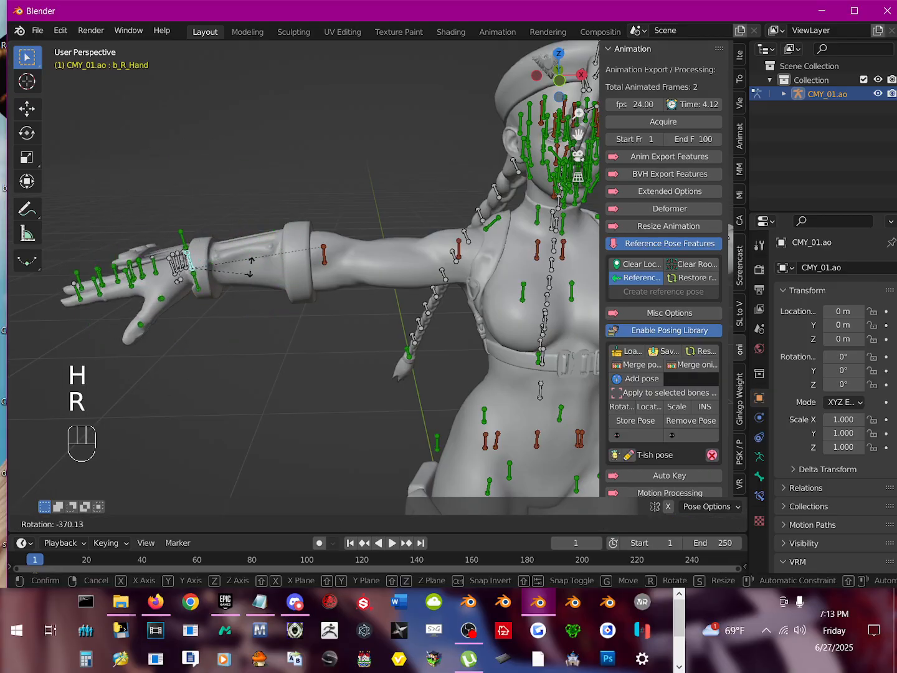
pyautogui.click(208, 251)
pyautogui.moveTo(209, 251); pyautogui.dragTo(250, 283, button='middle')
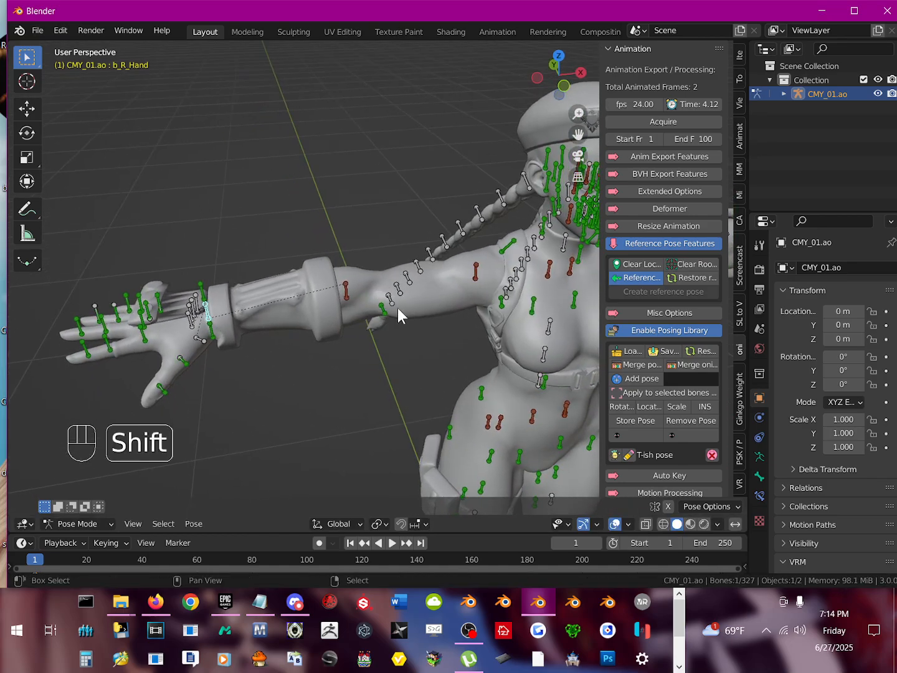
# Step: Test-rotate b_L_ShoulderArm1Helper on the left upper arm without keeping the rotation, and hide the bone
pyautogui.moveTo(397, 308); pyautogui.dragTo(351, 269, button='middle')
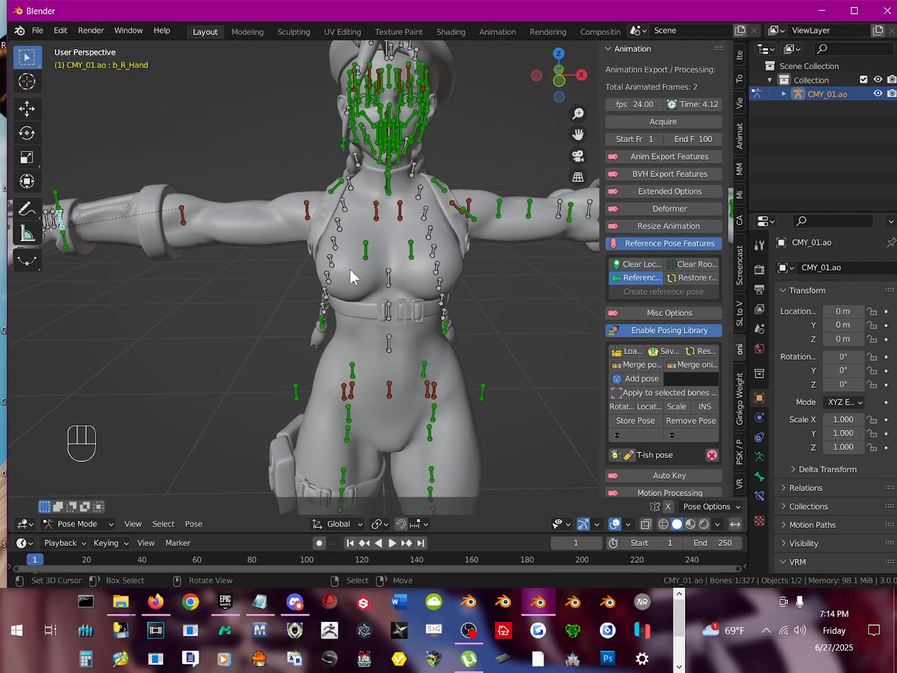
pyautogui.scroll(-2, 400, 280)
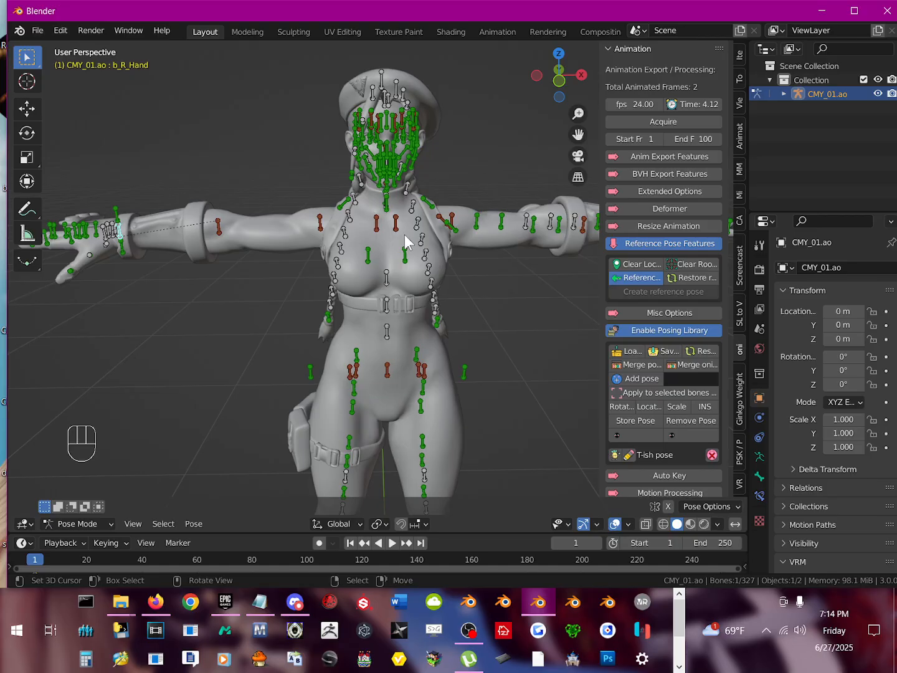
pyautogui.keyDown('shift'); pyautogui.moveTo(381, 311); pyautogui.dragTo(255, 336, button='middle'); pyautogui.keyUp('shift')
pyautogui.click(358, 233)
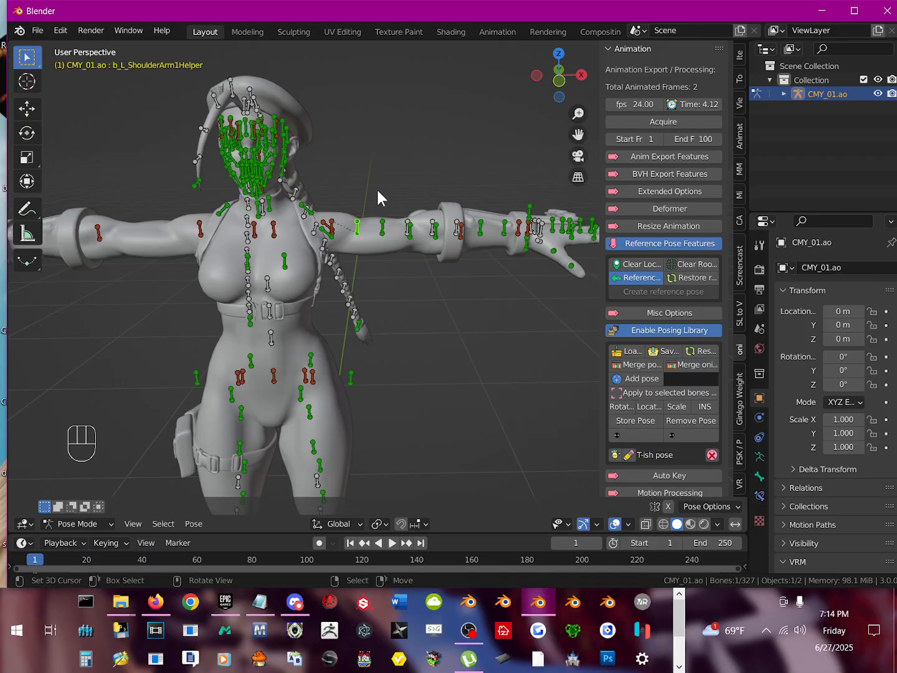
pyautogui.press('r')
pyautogui.click(327, 198)
pyautogui.press('h')
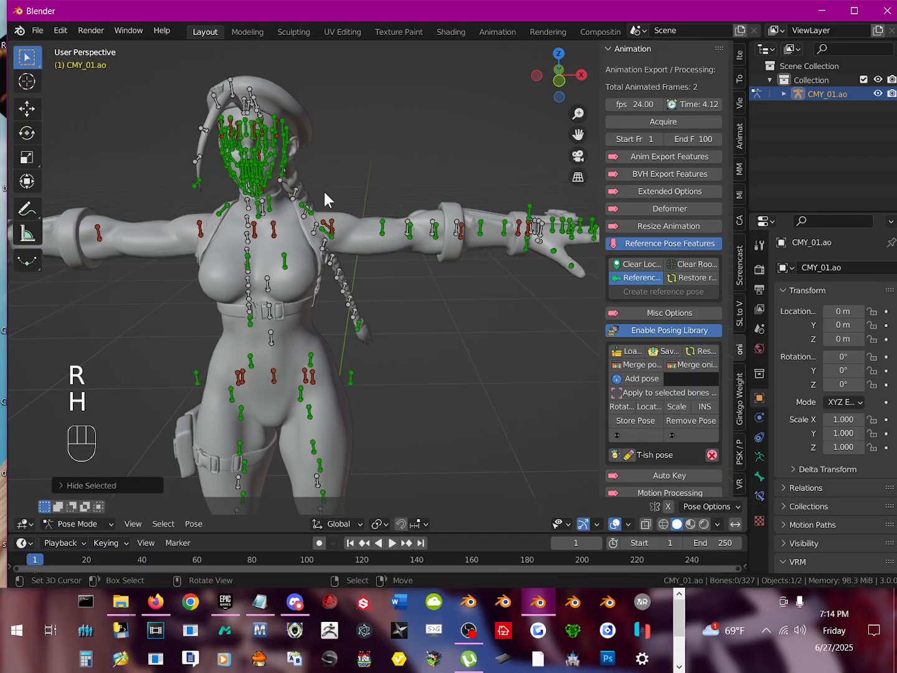
# Step: Test-rotate b_L_ShoulderArm2Helper on the left upper arm without keeping the rotation
pyautogui.rightClick(383, 228)
pyautogui.press('r')
pyautogui.rightClick(414, 231)
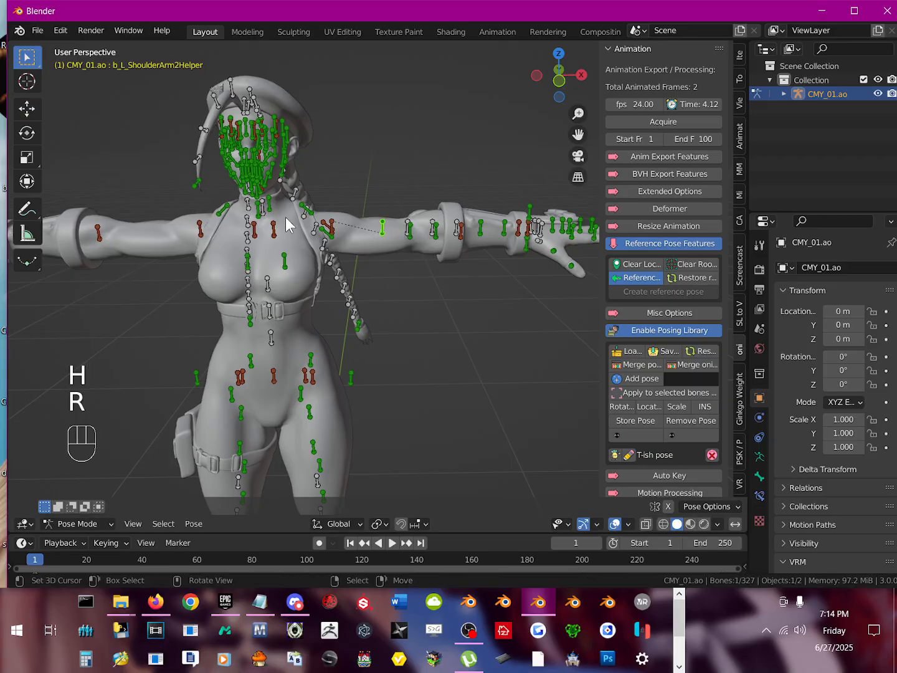
pyautogui.moveTo(309, 160); pyautogui.dragTo(346, 173, button='middle')
pyautogui.scroll(-1, 279, 229)
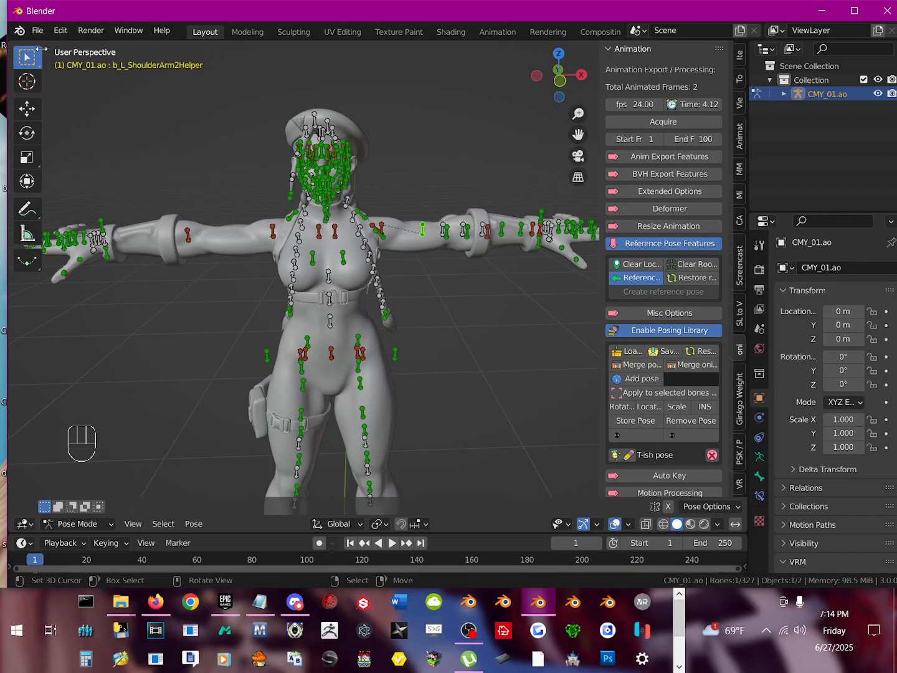
# Step: Open the recent file cammy.blend, discarding the unsaved changes in the current scene
pyautogui.click(34, 32)
pyautogui.moveTo(72, 73)
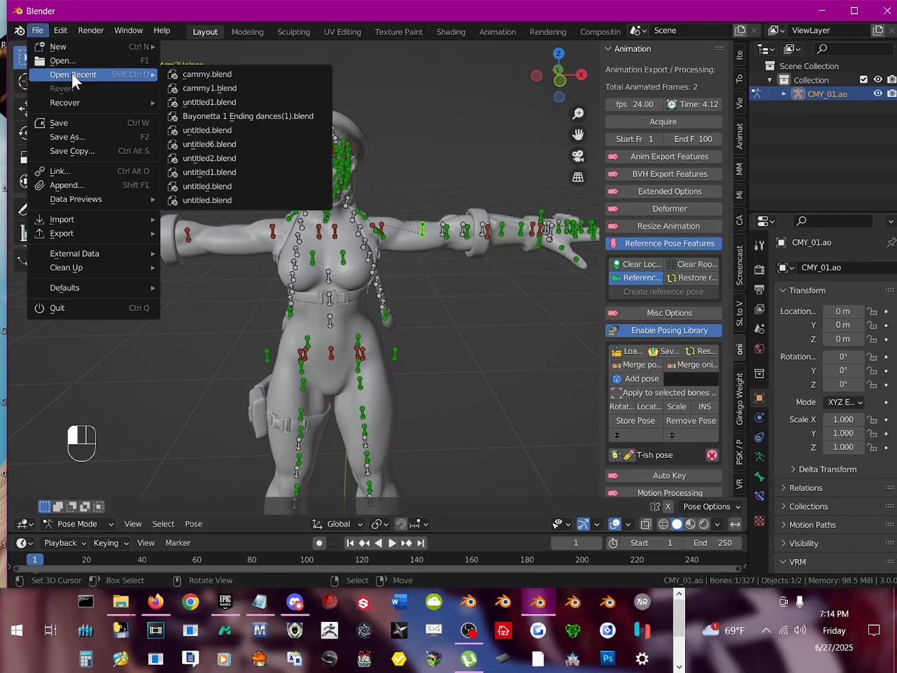
pyautogui.click(224, 76)
pyautogui.click(468, 322)
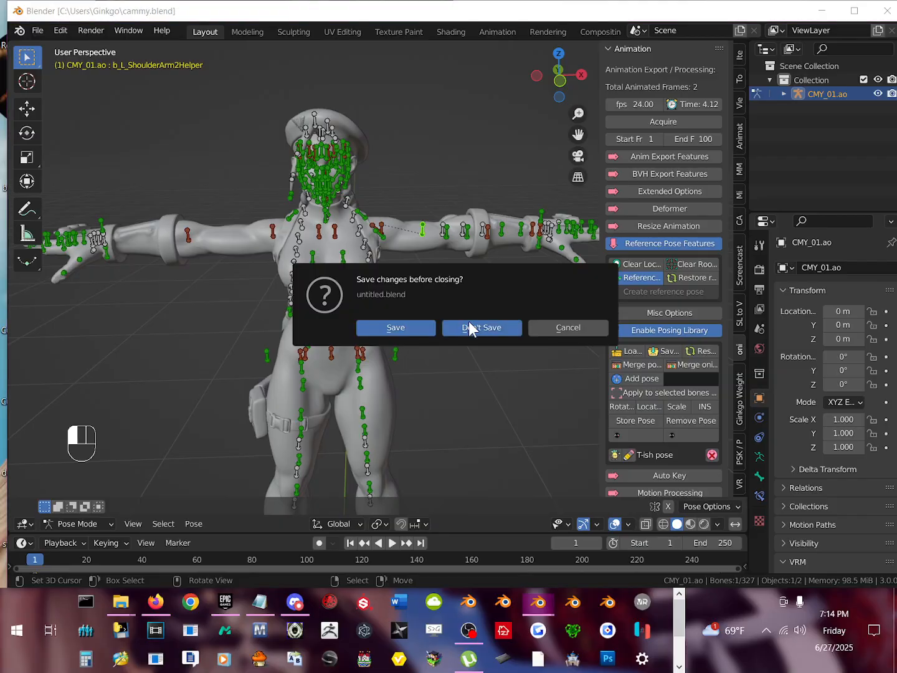
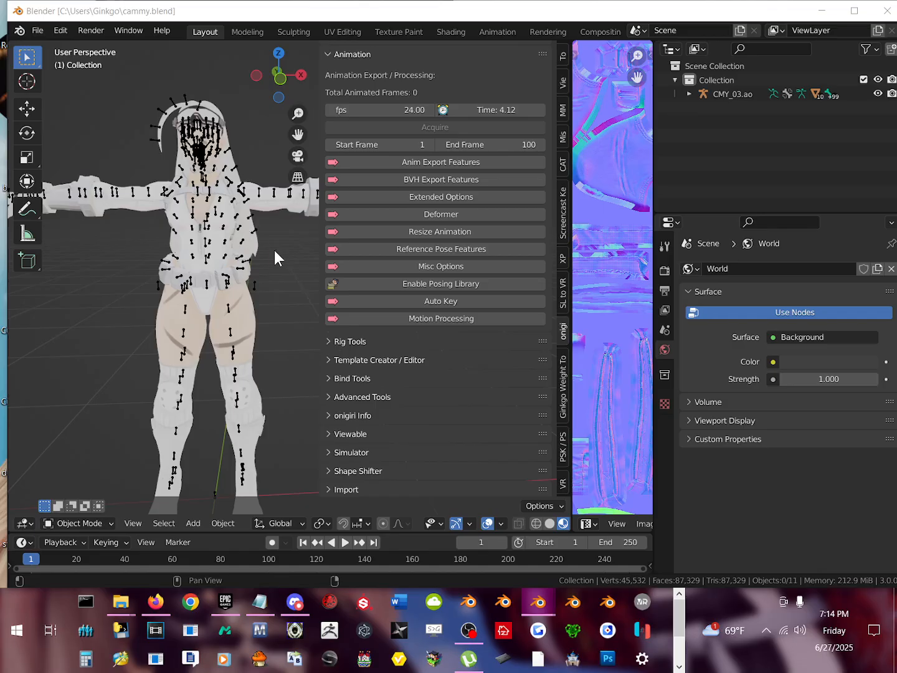
pyautogui.moveTo(277, 258); pyautogui.dragTo(278, 274, button='middle')
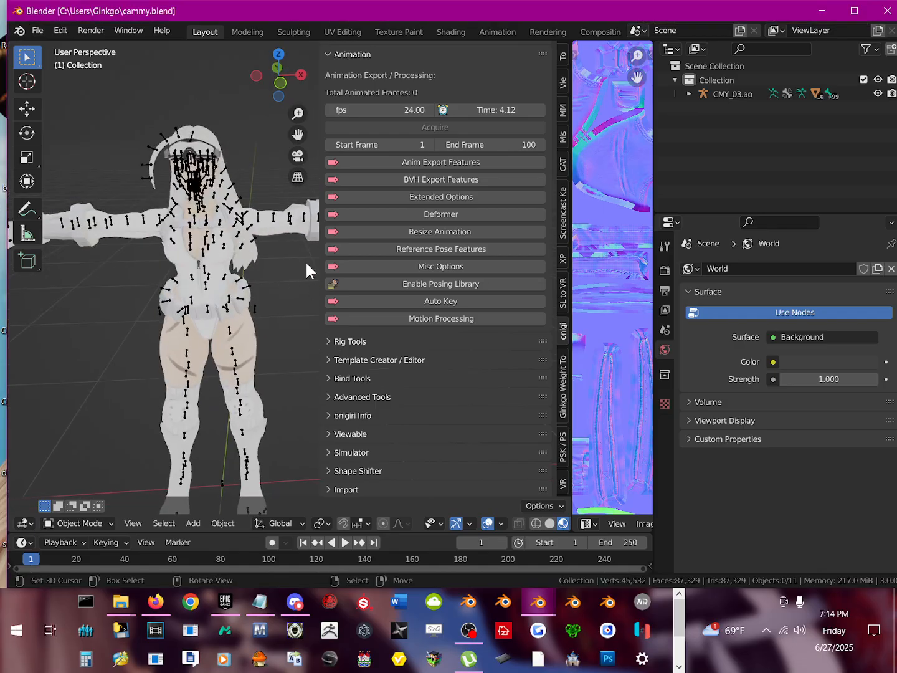
pyautogui.moveTo(319, 264); pyautogui.dragTo(416, 276)
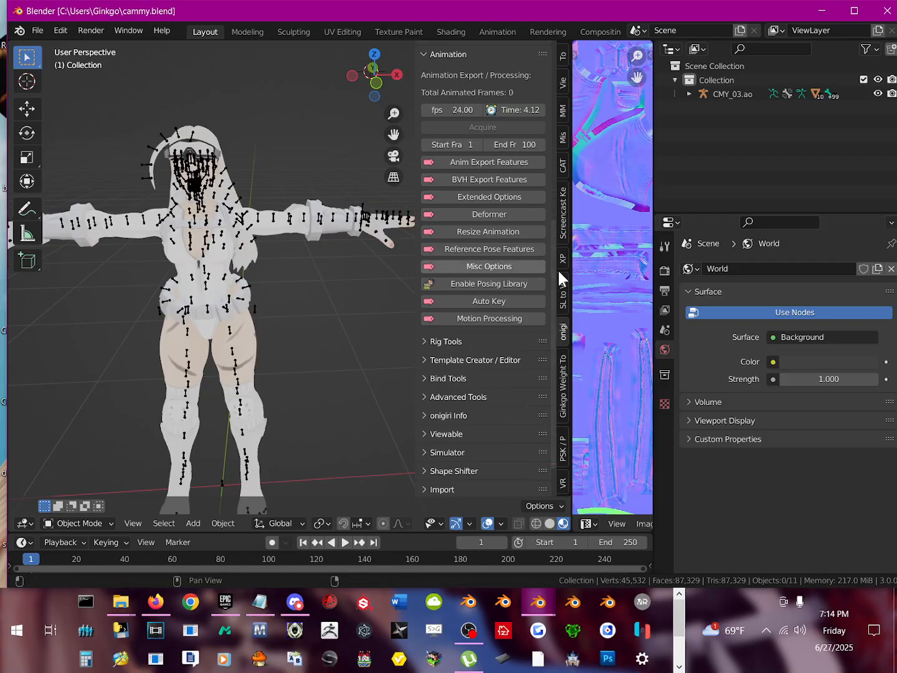
pyautogui.moveTo(315, 232); pyautogui.dragTo(248, 238, button='middle')
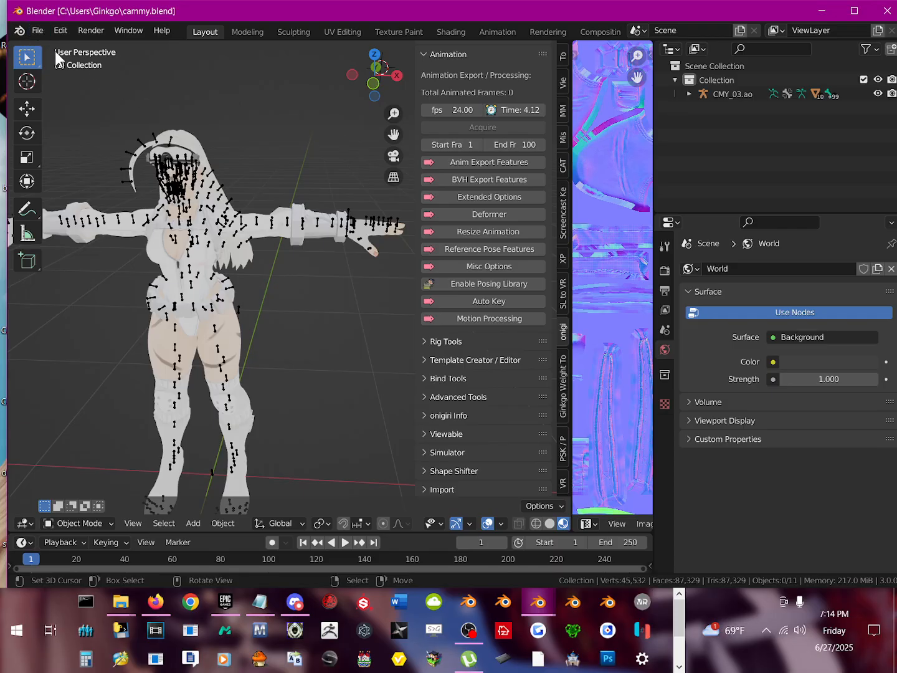
# Step: Start a new General scene and delete all the default objects
pyautogui.click(42, 32)
pyautogui.moveTo(65, 51)
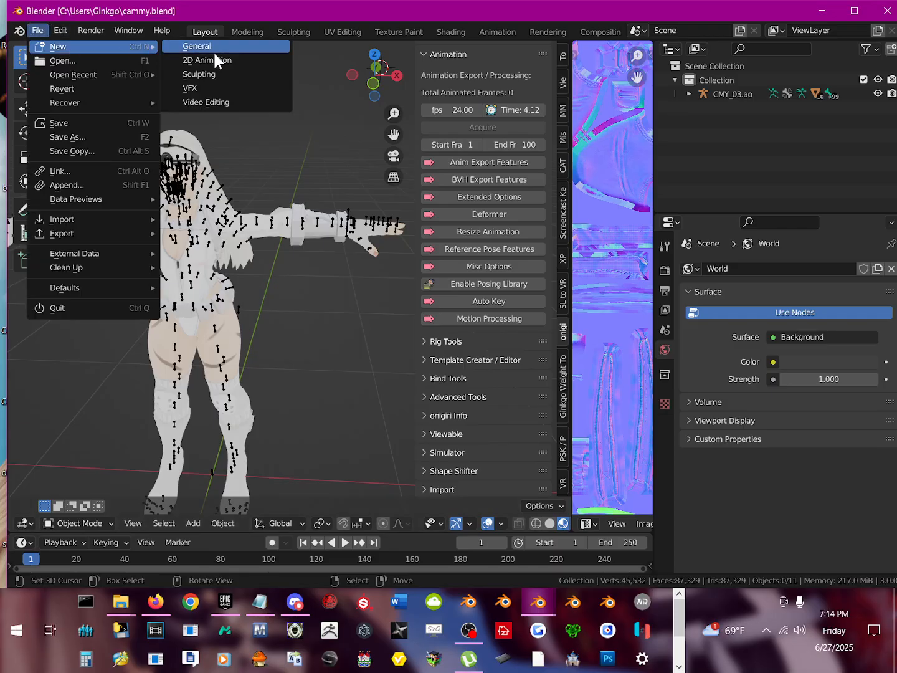
pyautogui.click(208, 47)
pyautogui.press('a')
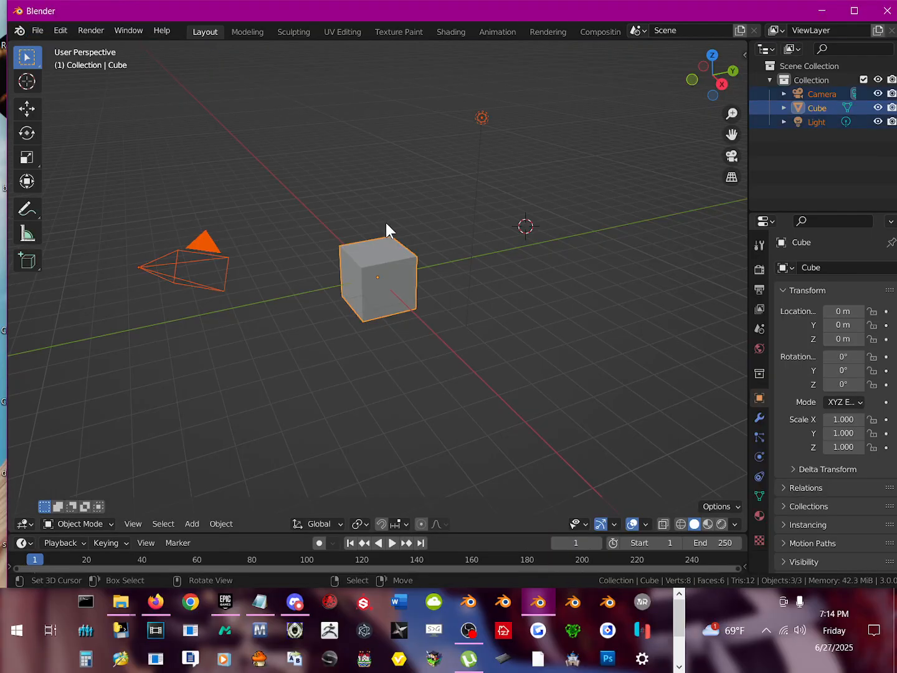
pyautogui.press('Delete')
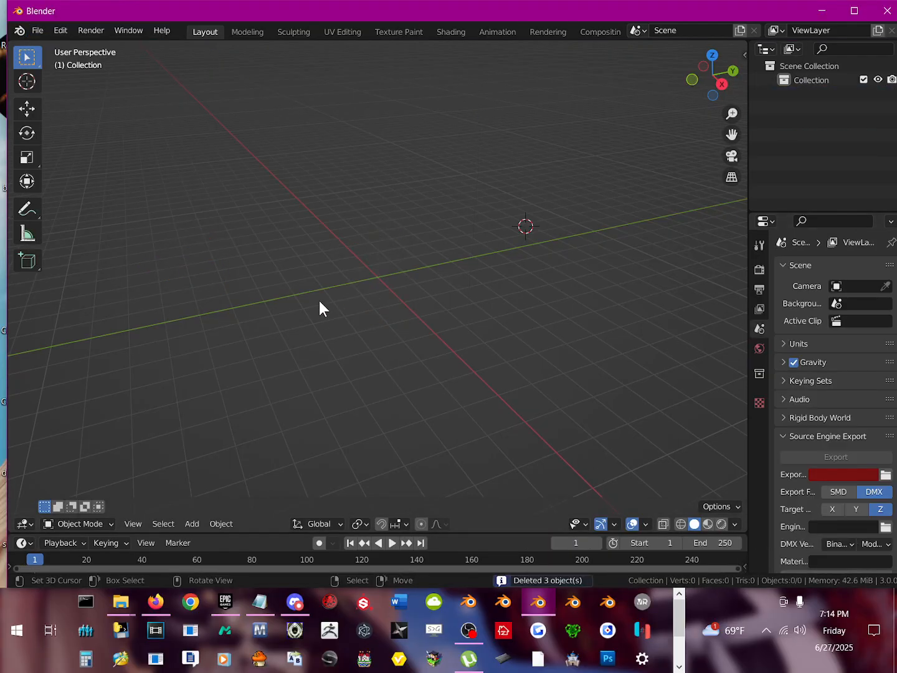
# Step: Import the CMY_01 skeleton mesh (.psk) from the recent Mesh folder, keeping the import options as they are
pyautogui.click(33, 31)
pyautogui.moveTo(98, 220)
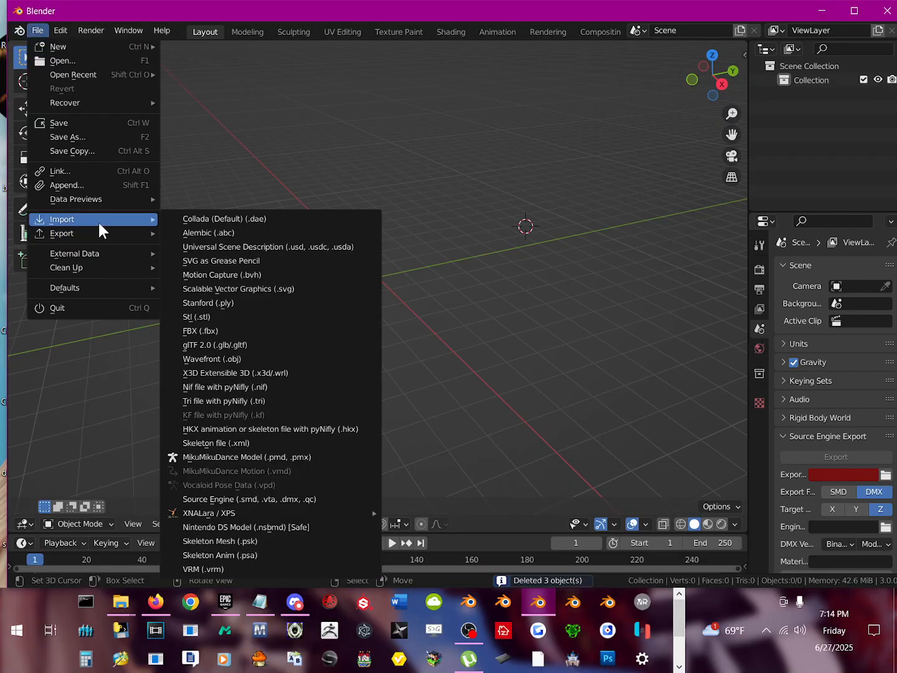
pyautogui.scroll(-5, 240, 578)
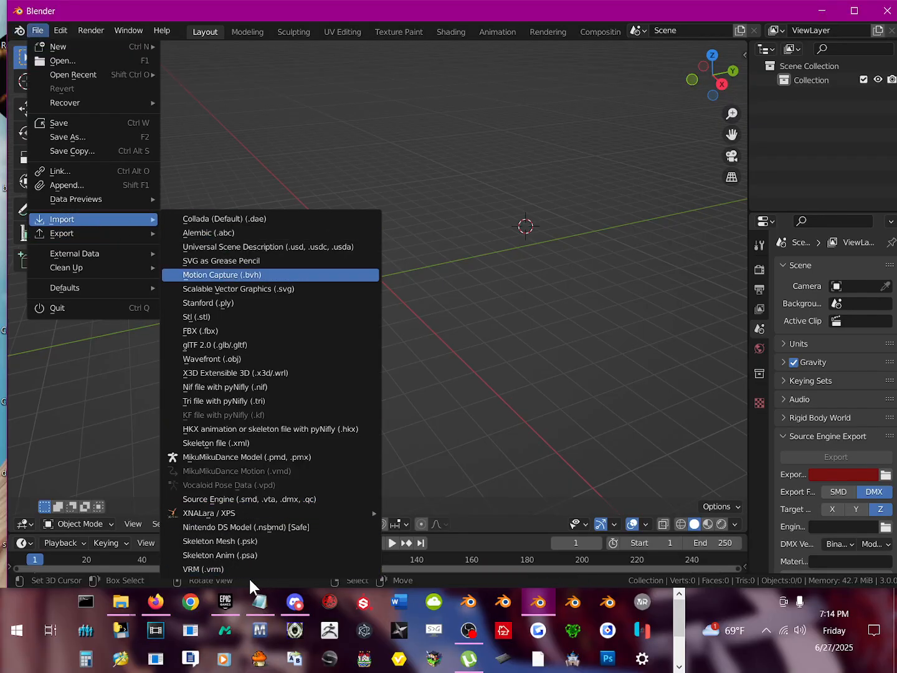
pyautogui.click(254, 540)
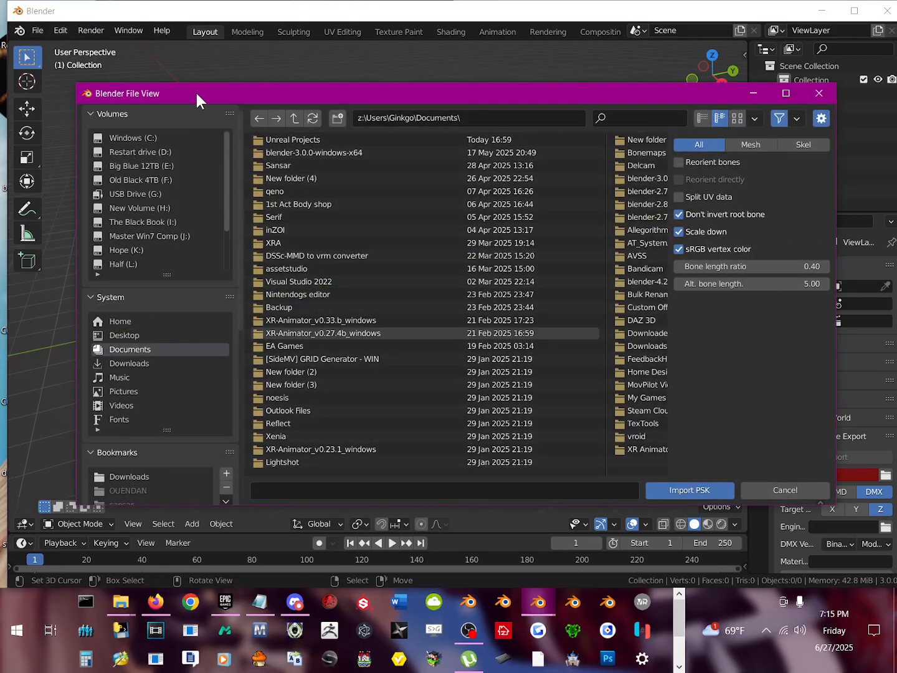
pyautogui.moveTo(195, 90); pyautogui.dragTo(187, 42)
pyautogui.moveTo(156, 458); pyautogui.dragTo(155, 523)
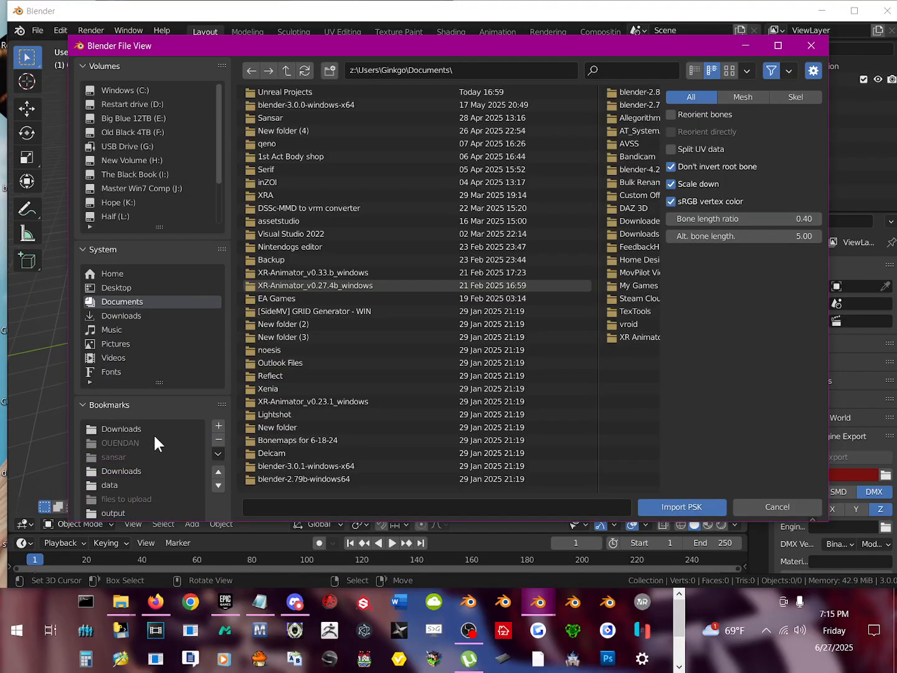
pyautogui.scroll(-11, 151, 444)
pyautogui.scroll(3, 147, 474)
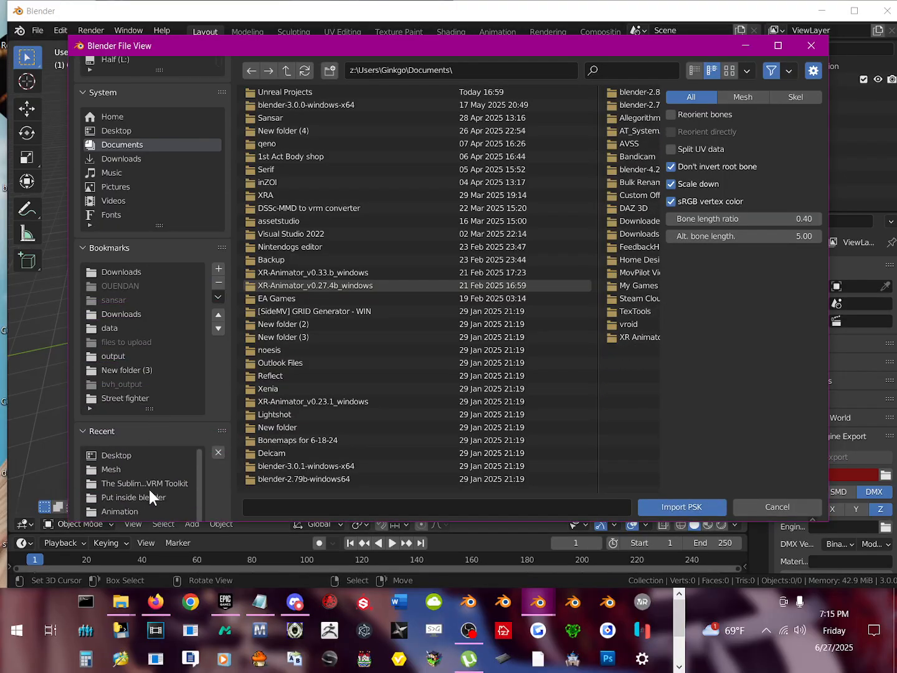
pyautogui.click(116, 470)
pyautogui.doubleClick(272, 92)
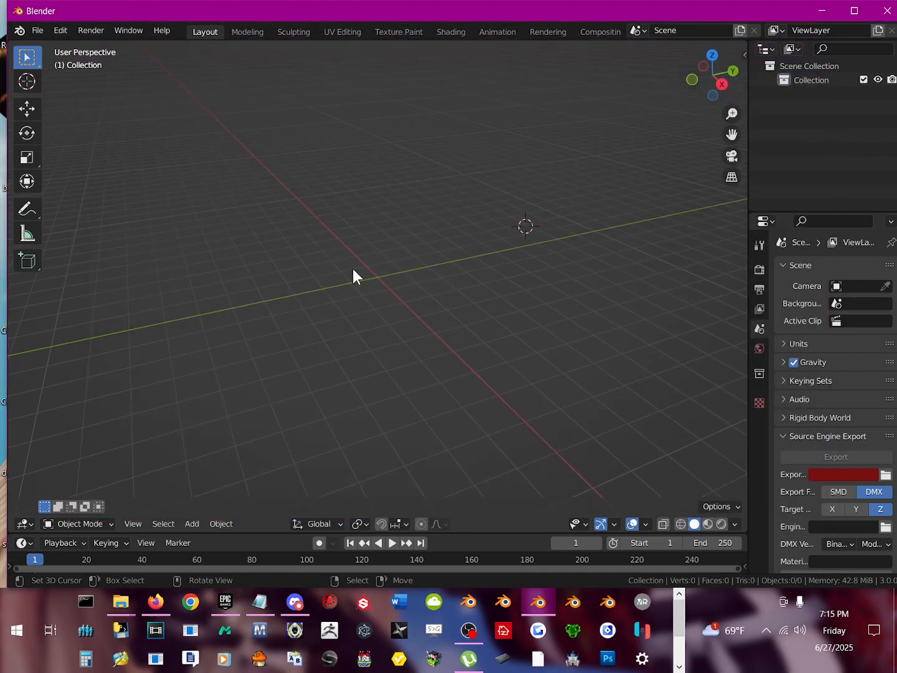
# Step: Select the CMY_01.ao armature of the imported character
pyautogui.scroll(3, 372, 312)
pyautogui.moveTo(354, 226); pyautogui.dragTo(393, 223, button='middle')
pyautogui.scroll(5, 391, 226)
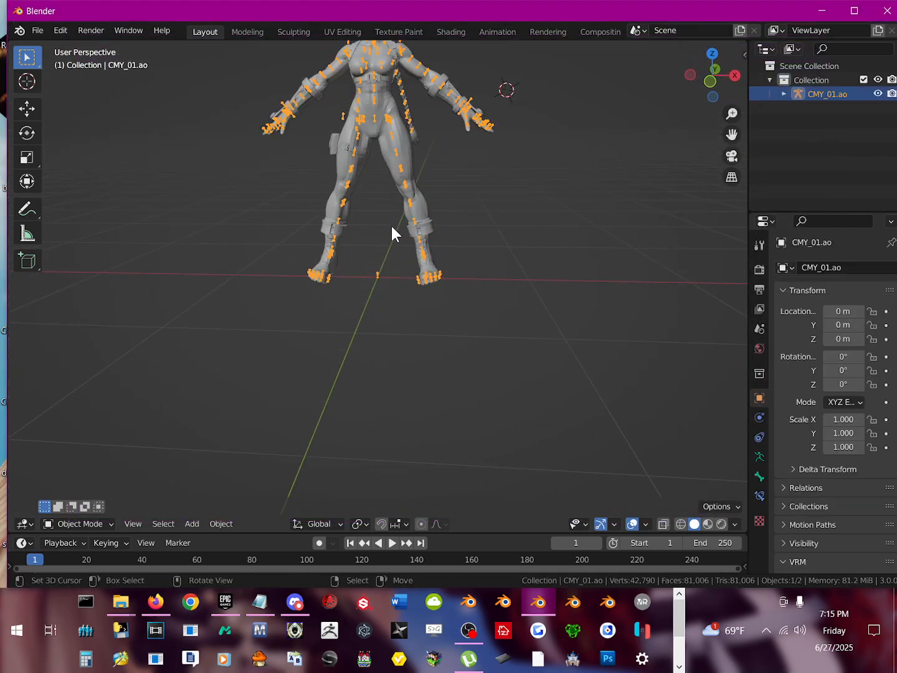
pyautogui.keyDown('shift'); pyautogui.moveTo(415, 171); pyautogui.dragTo(415, 256, button='middle'); pyautogui.keyUp('shift')
pyautogui.scroll(3, 368, 274)
pyautogui.click(356, 210)
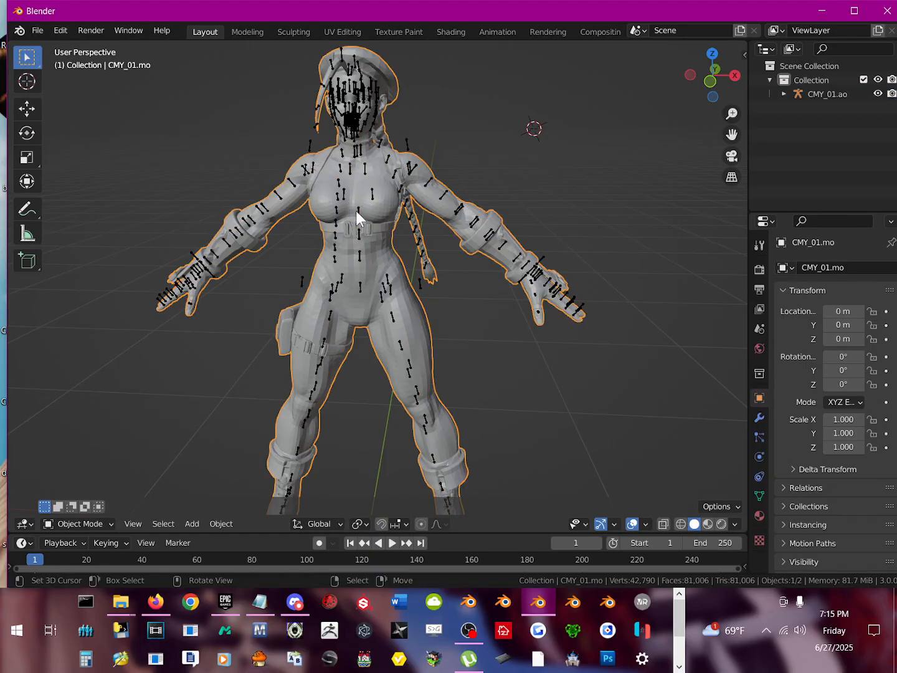
pyautogui.click(356, 210)
# Step: Enable onigiri's posing library and load the pose library file sf5 t pose.bpl from the Desktop
pyautogui.press('n')
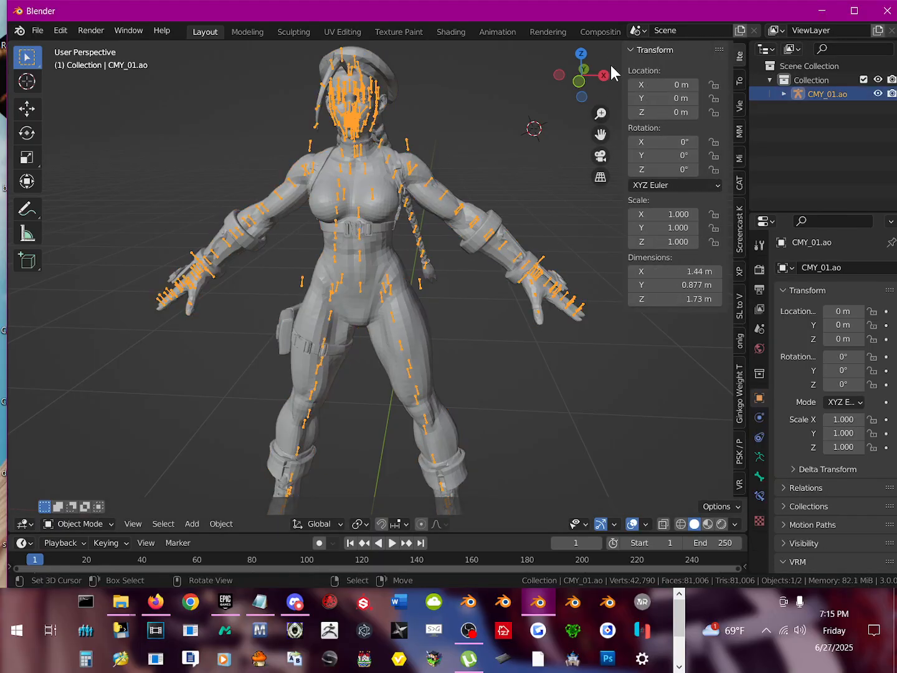
pyautogui.click(735, 334)
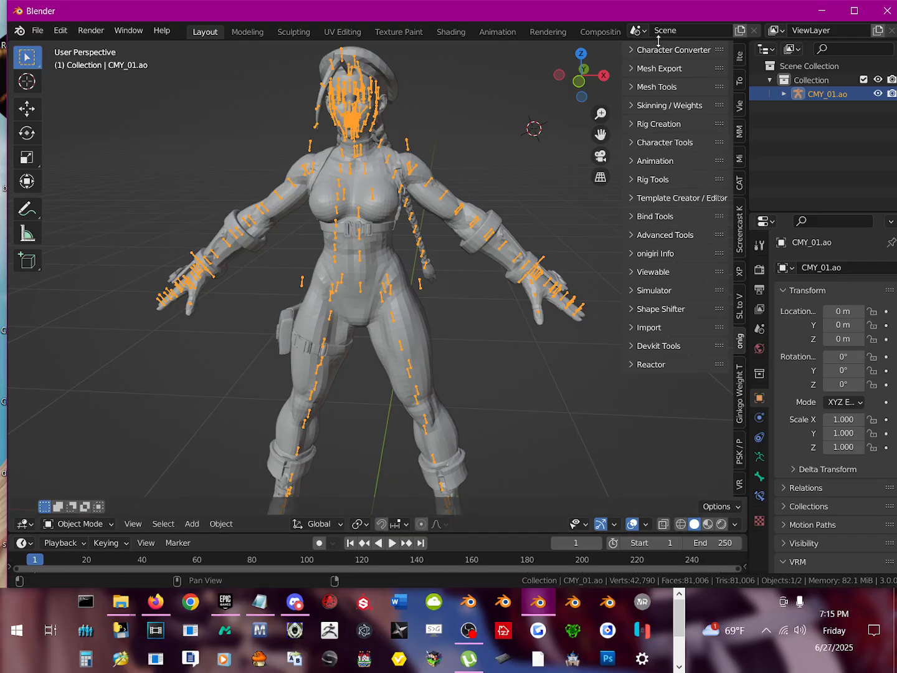
pyautogui.click(651, 161)
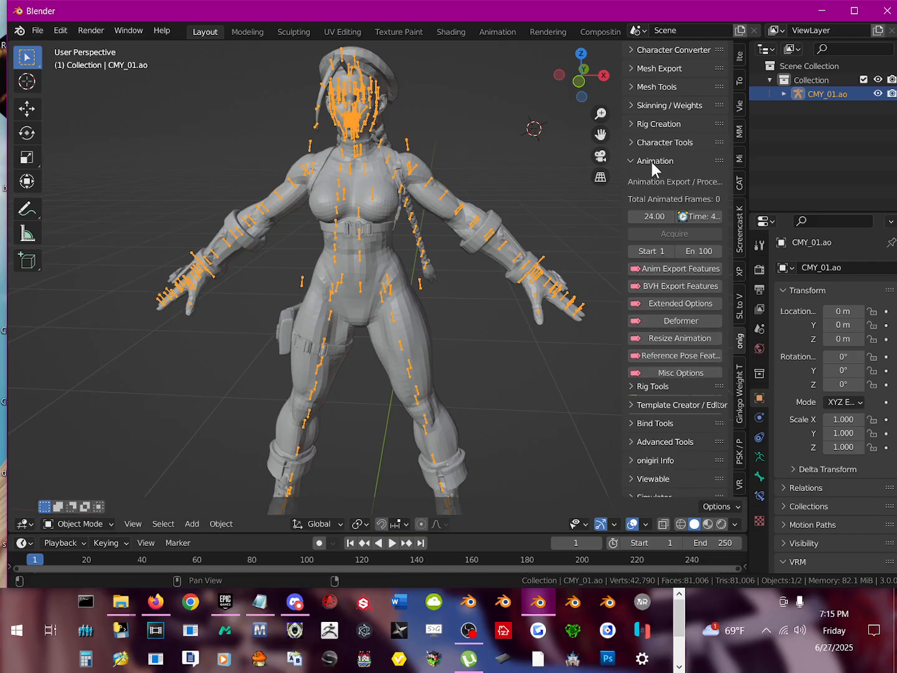
pyautogui.scroll(-2, 670, 307)
pyautogui.click(673, 346)
pyautogui.click(650, 367)
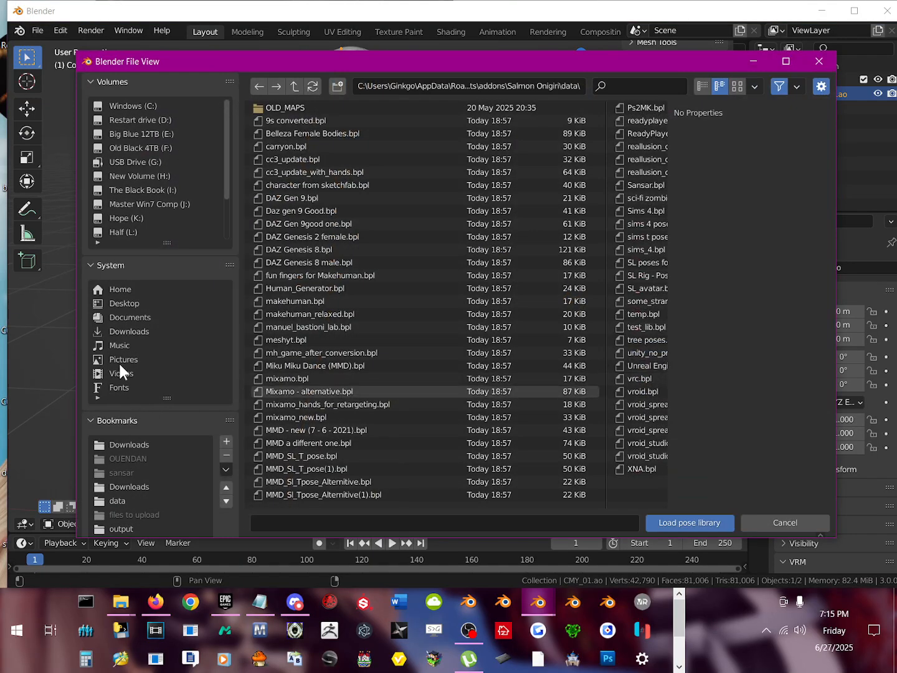
pyautogui.click(128, 304)
pyautogui.click(292, 286)
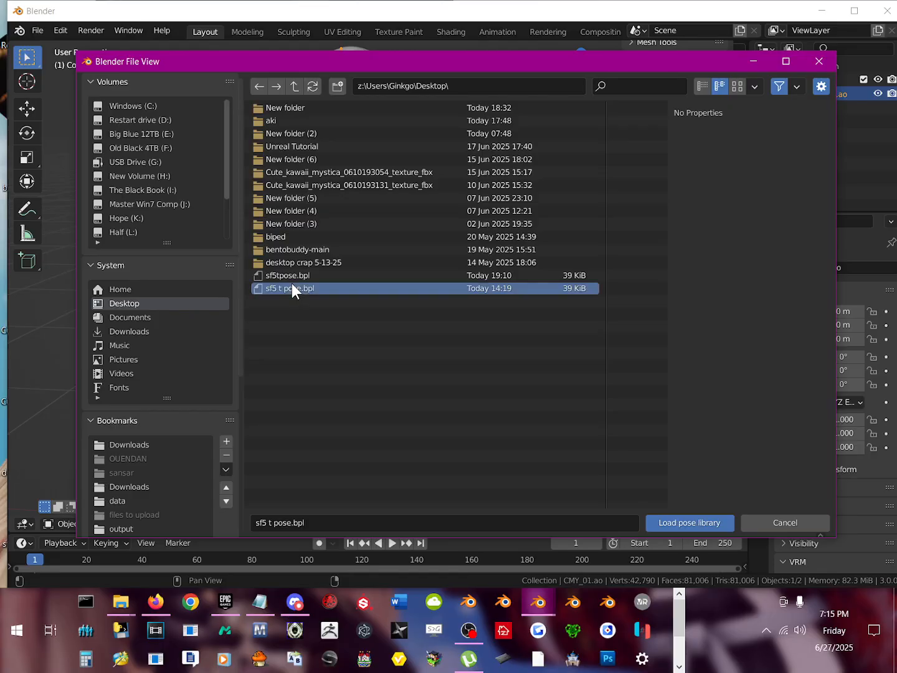
pyautogui.doubleClick(292, 287)
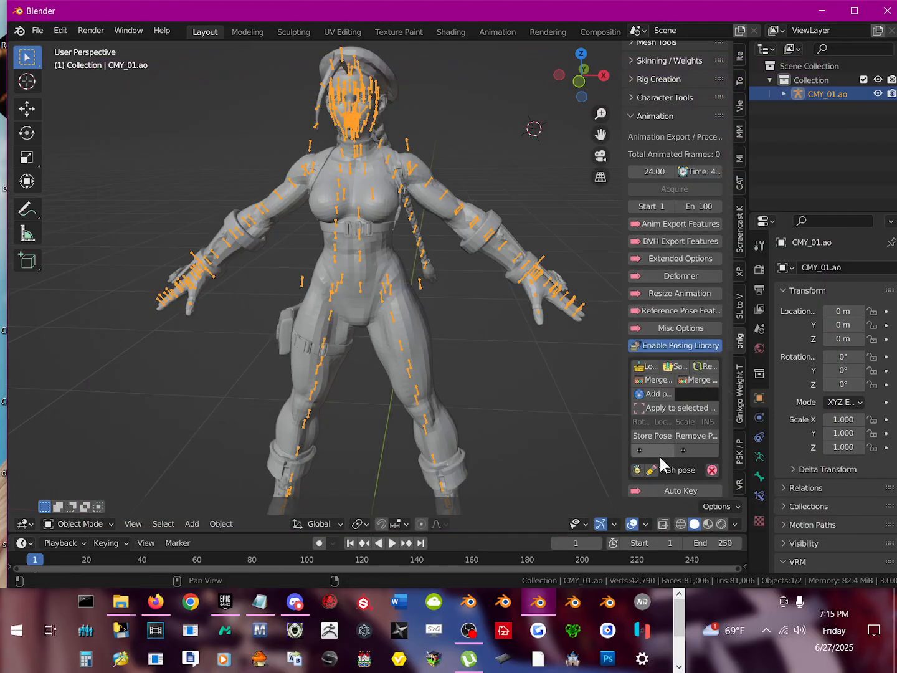
# Step: Apply the T-ish pose to the armature and turn on the reference pose for it
pyautogui.click(639, 469)
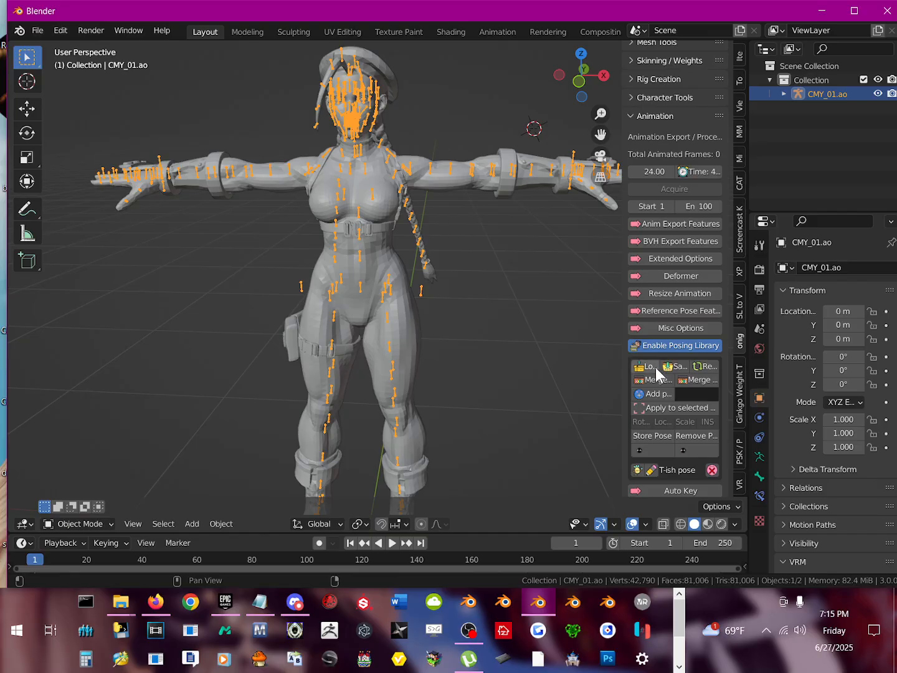
pyautogui.click(646, 310)
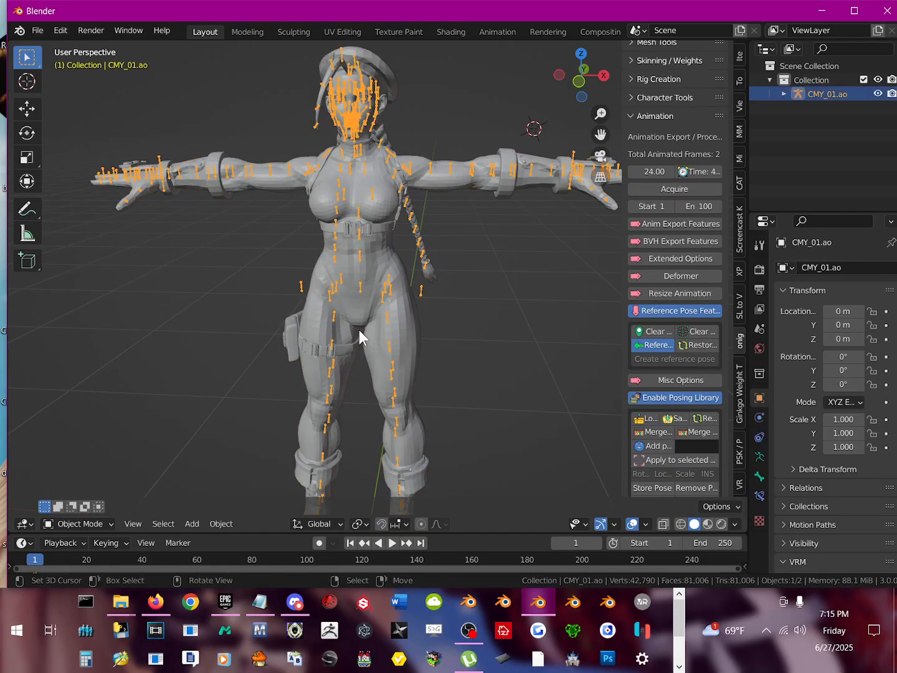
# Step: Shade the character's body mesh smooth and reselect the CMY_01.ao armature
pyautogui.press('F3')
pyautogui.click(326, 302)
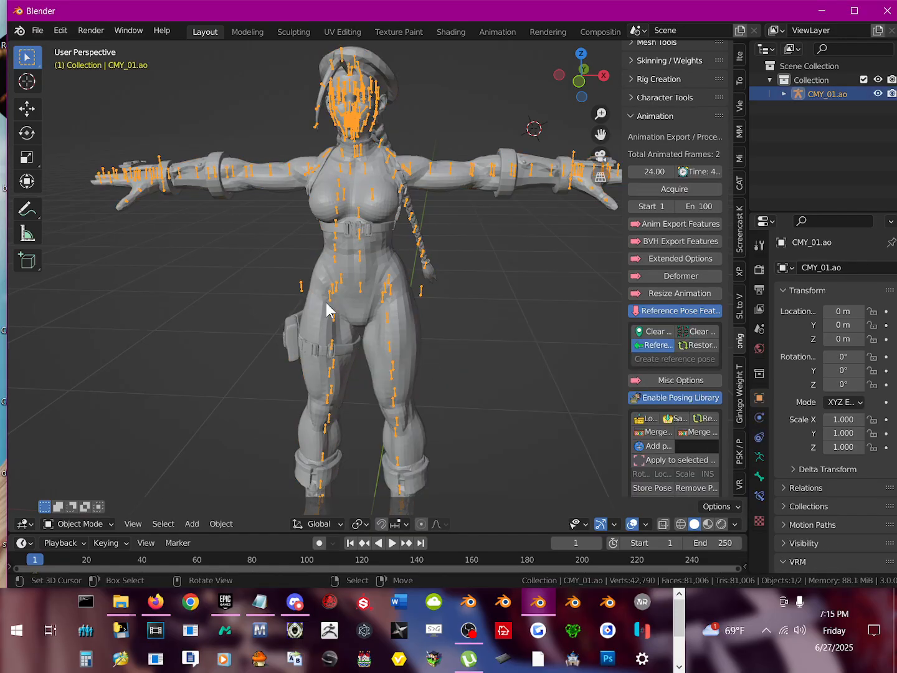
pyautogui.rightClick(374, 250)
pyautogui.press('F3')
pyautogui.click(456, 281)
pyautogui.keyDown('shift'); pyautogui.moveTo(331, 205); pyautogui.dragTo(366, 206, button='middle'); pyautogui.keyUp('shift')
pyautogui.rightClick(358, 205)
# Step: Switch the armature to Pose Mode and test-rotate b_R_ShoulderBHelper at the right shoulder without keeping the rotation
pyautogui.click(89, 525)
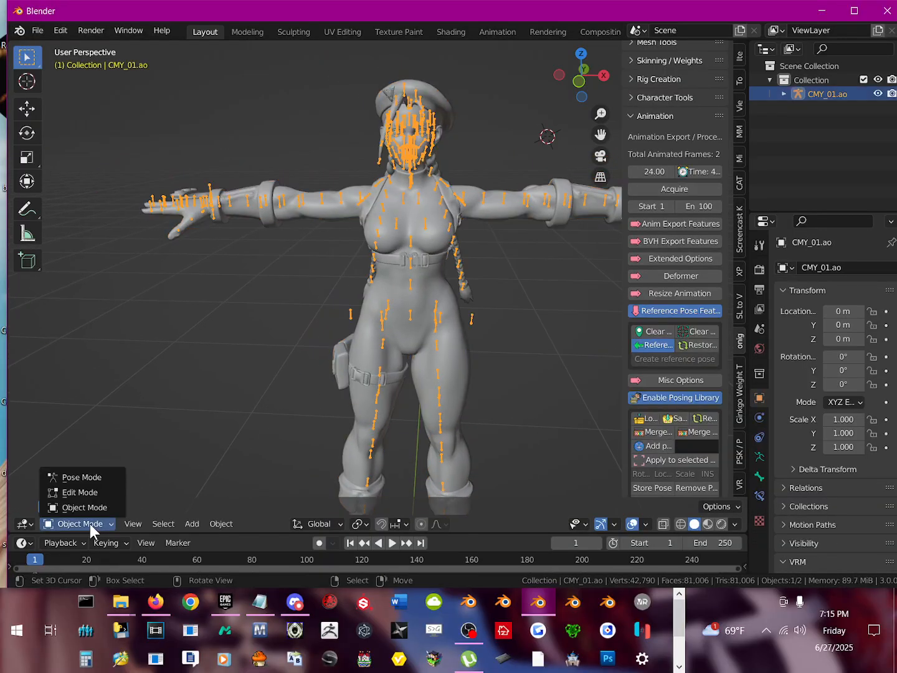
pyautogui.click(102, 473)
pyautogui.scroll(3, 353, 223)
pyautogui.keyDown('shift'); pyautogui.moveTo(381, 185); pyautogui.dragTo(375, 254, button='middle'); pyautogui.keyUp('shift')
pyautogui.click(359, 221)
pyautogui.press('r')
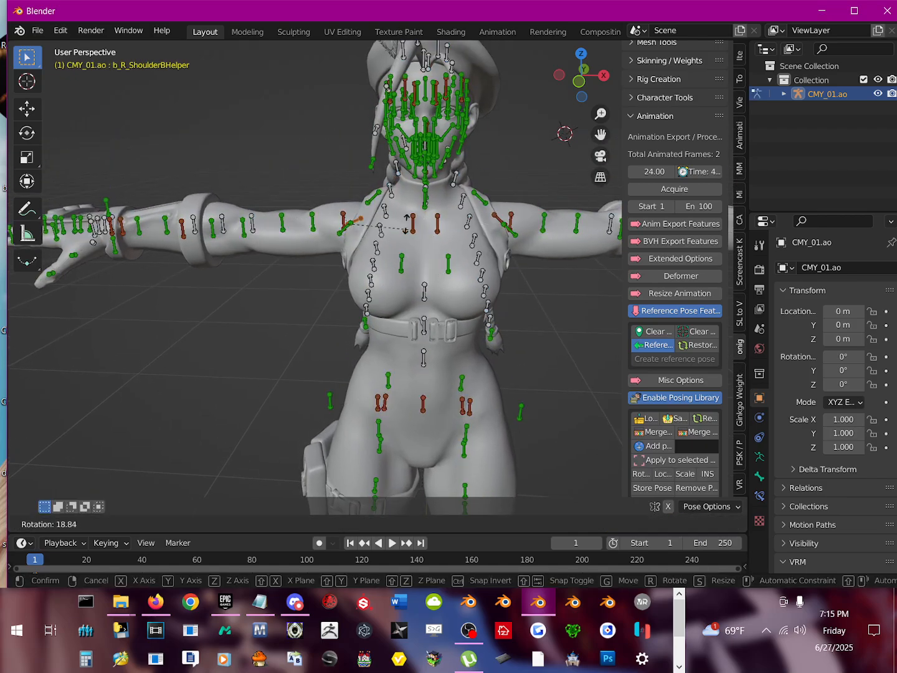
pyautogui.click(335, 237)
# Step: Test-rotate b_R_ShoulderFHelper and b_R_ShoulderBHelper at the right shoulder without keeping the rotations, and hide both bones
pyautogui.click(344, 232)
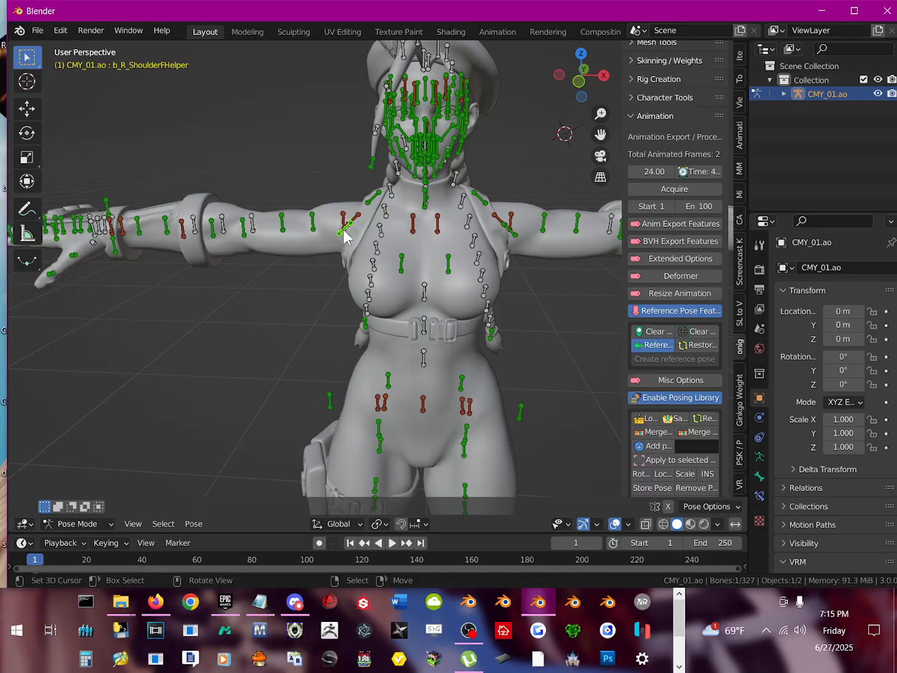
pyautogui.press('r')
pyautogui.rightClick(364, 237)
pyautogui.press('h')
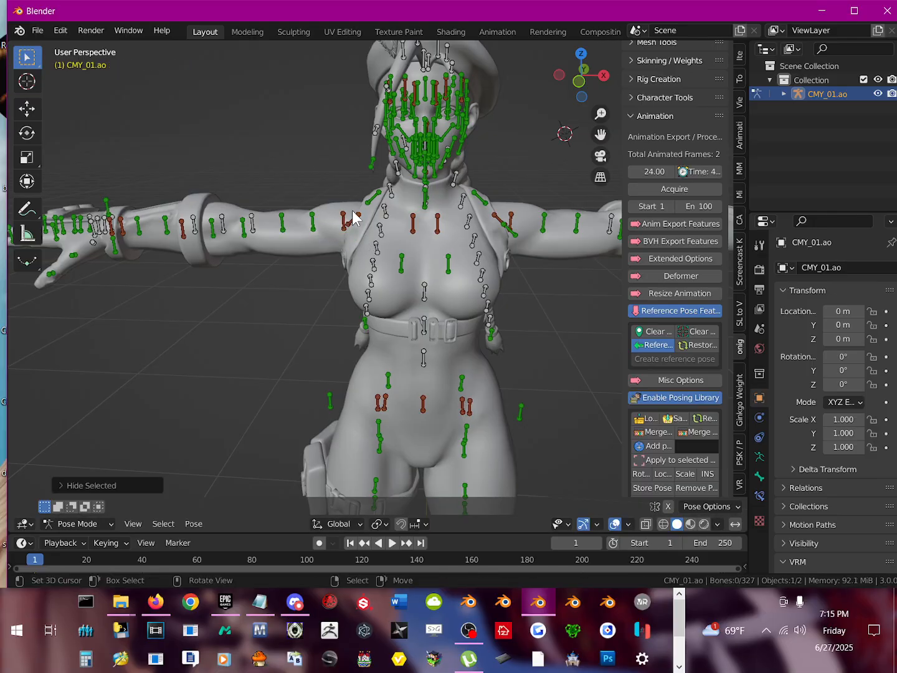
pyautogui.click(357, 222)
pyautogui.press('r')
pyautogui.rightClick(401, 237)
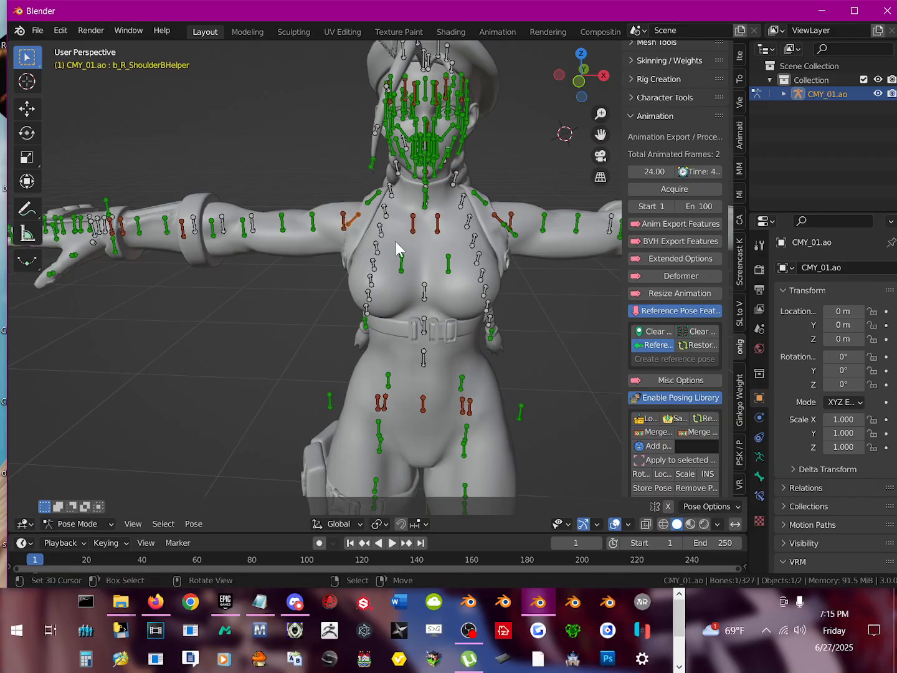
pyautogui.press('h')
# Step: Test-rotate the b_R_Arm1 bone at the right shoulder without keeping the rotation
pyautogui.click(312, 220)
pyautogui.press('r')
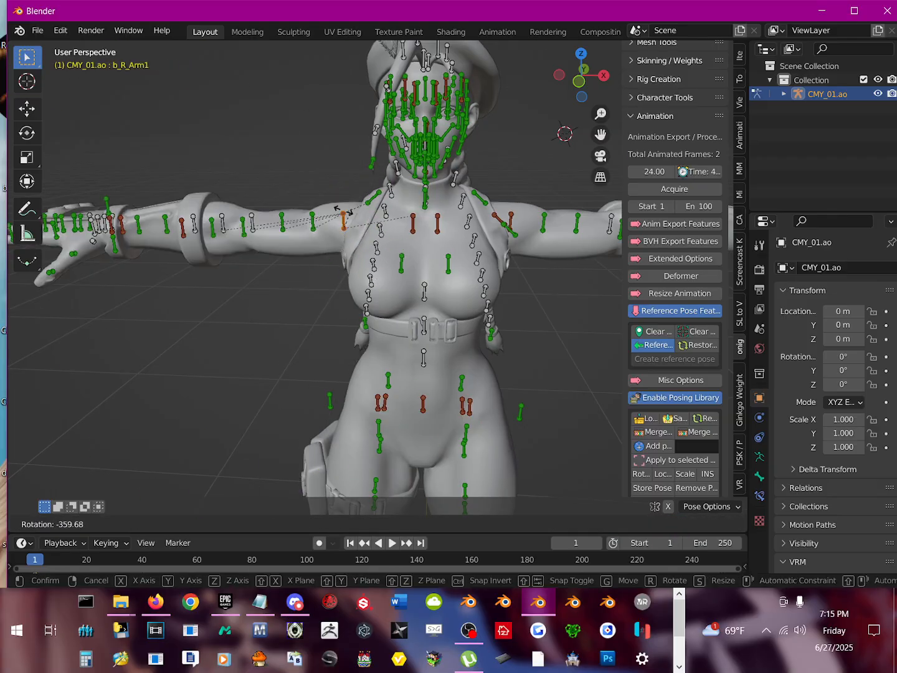
pyautogui.rightClick(321, 224)
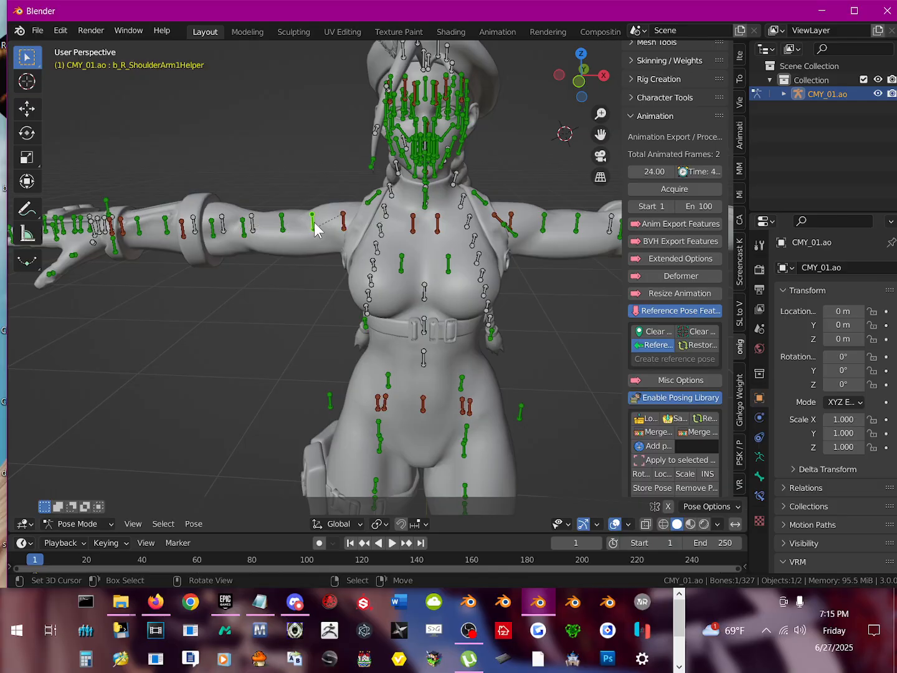
# Step: Test-rotate and hide b_R_ShoulderArm1Helper and the next helper bone down the right upper arm, keeping neither rotation
pyautogui.press('r')
pyautogui.rightClick(296, 246)
pyautogui.press('h')
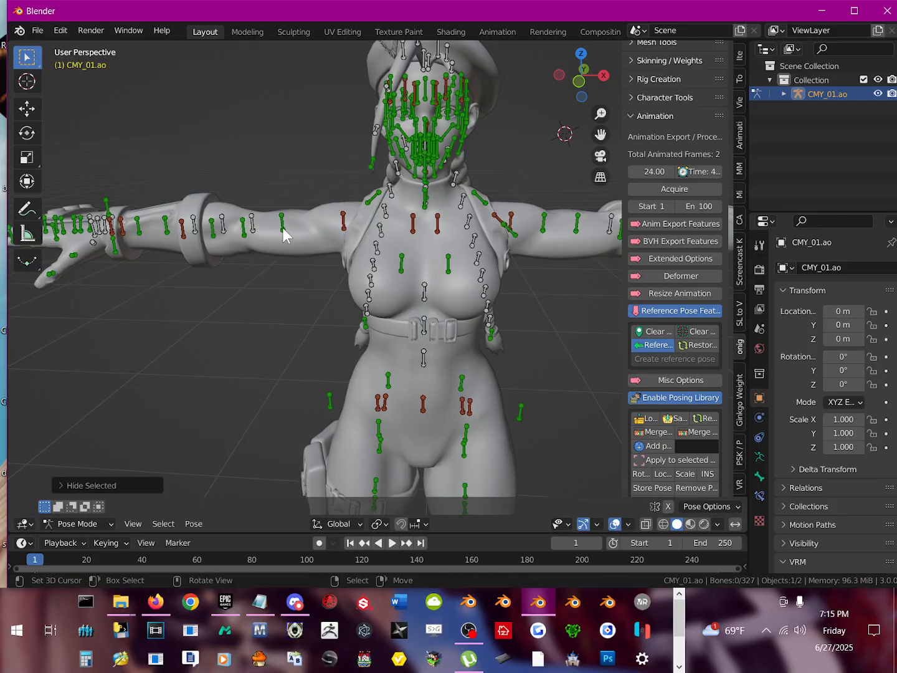
pyautogui.click(283, 233)
pyautogui.press('r')
pyautogui.rightClick(295, 216)
pyautogui.press('h')
# Step: Test-rotate and hide the two neighbouring helper bones just above the right elbow cuff, keeping neither rotation
pyautogui.click(255, 232)
pyautogui.press('r')
pyautogui.rightClick(264, 205)
pyautogui.press('h')
pyautogui.click(244, 233)
pyautogui.press('r')
pyautogui.rightClick(252, 214)
pyautogui.press('h')
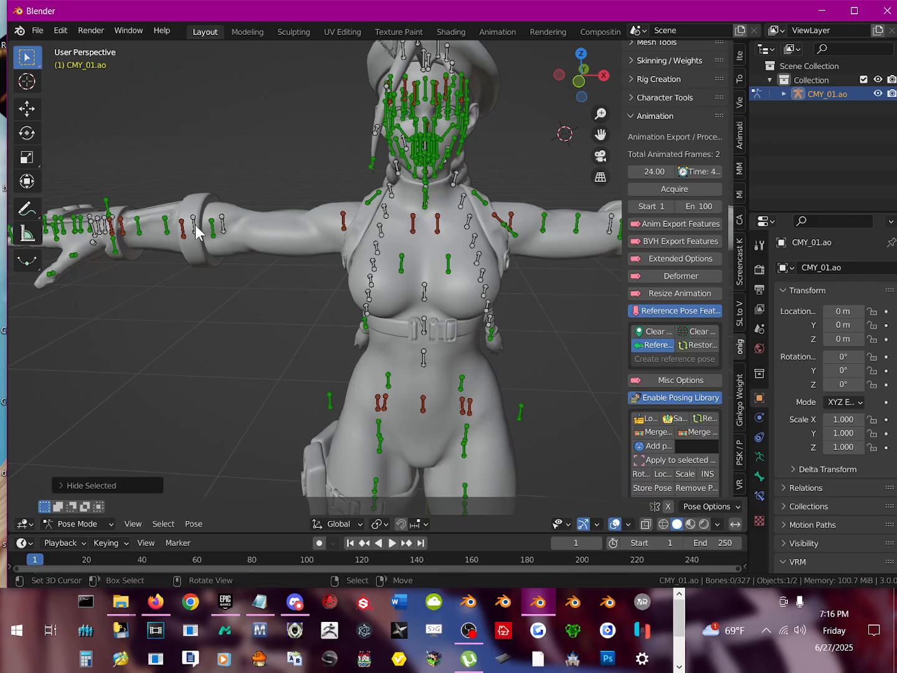
# Step: Test-rotate b_R_ElbowHelper at the right elbow without keeping the rotation, and hide the bone
pyautogui.click(226, 221)
pyautogui.press('r')
pyautogui.rightClick(235, 215)
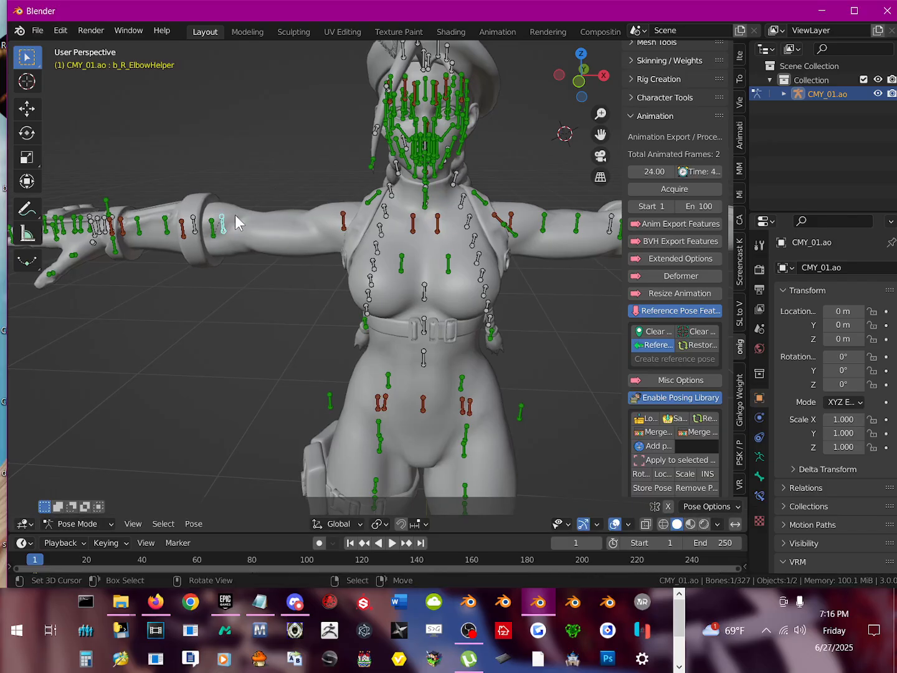
pyautogui.press('h')
# Step: Test-rotate the b_R_Arm2 bone to check that it bends the right forearm, without keeping the rotation
pyautogui.click(228, 223)
pyautogui.press('r')
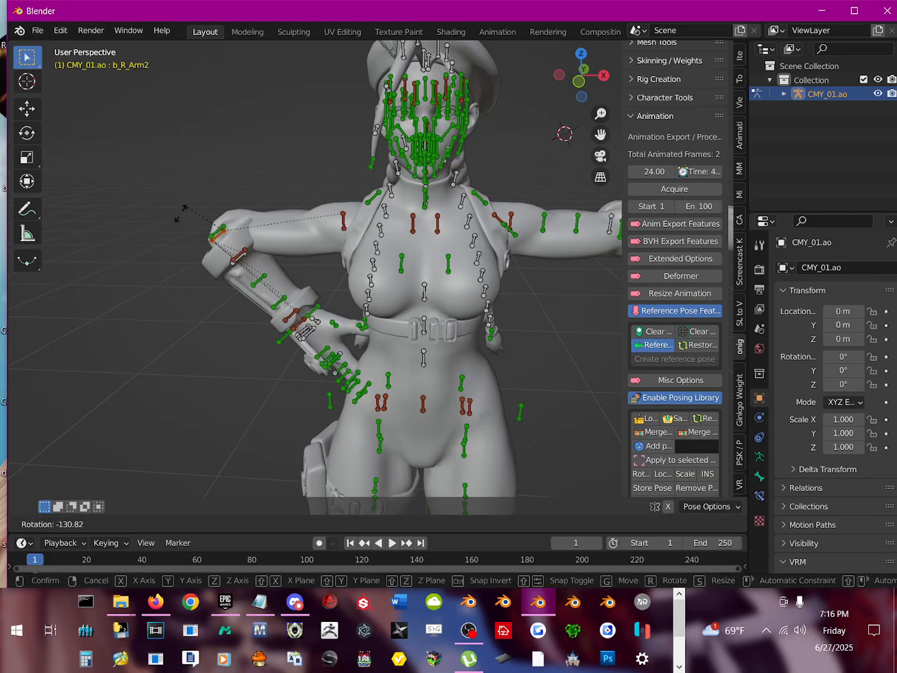
pyautogui.rightClick(213, 193)
# Step: Turn on the Screencast Keys display in the viewport
pyautogui.scroll(3, 705, 227)
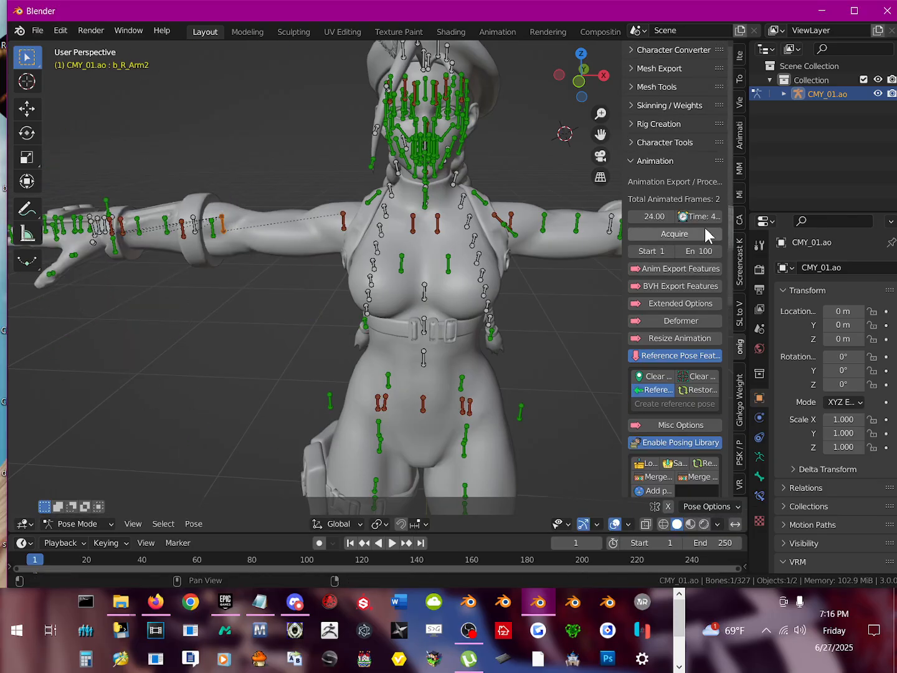
pyautogui.click(744, 271)
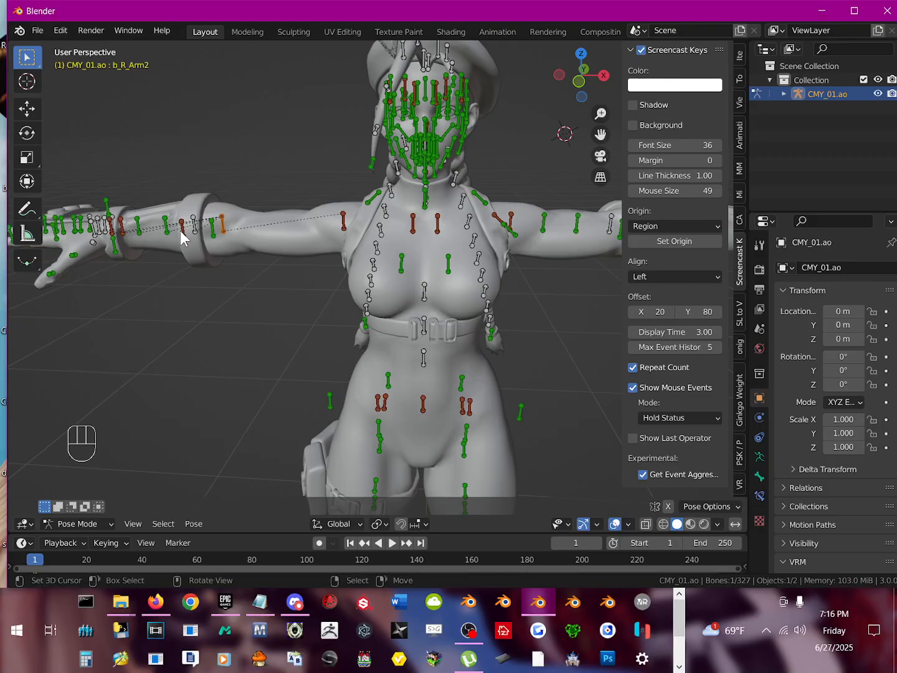
# Step: Test-rotate and hide b_R_ElbowFHelper and b_R_ArmRoll4Helper around the right elbow cuff, keeping neither rotation
pyautogui.click(215, 228)
pyautogui.press('r')
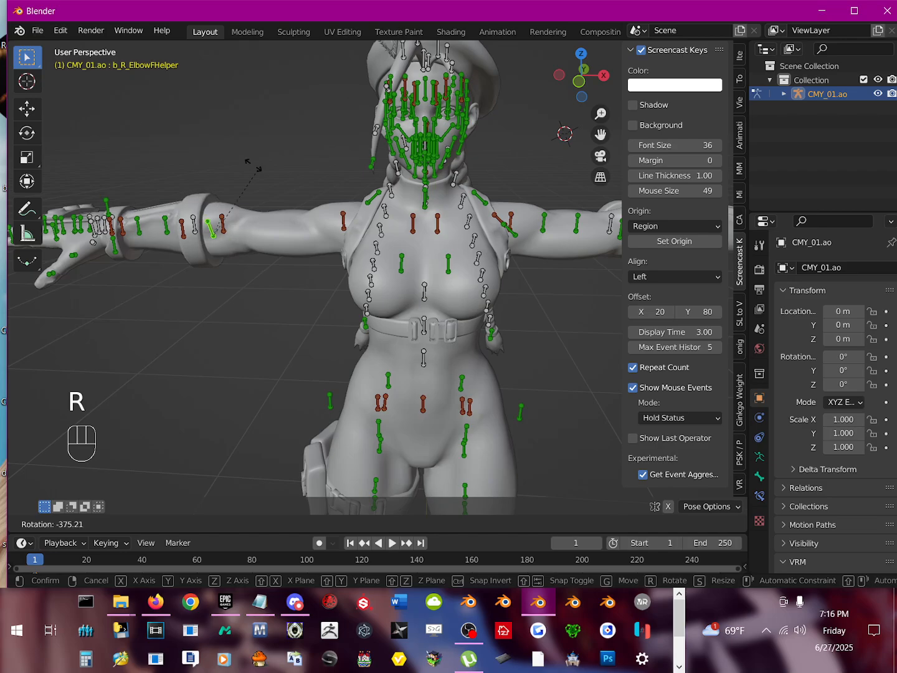
pyautogui.rightClick(203, 219)
pyautogui.press('h')
pyautogui.click(194, 219)
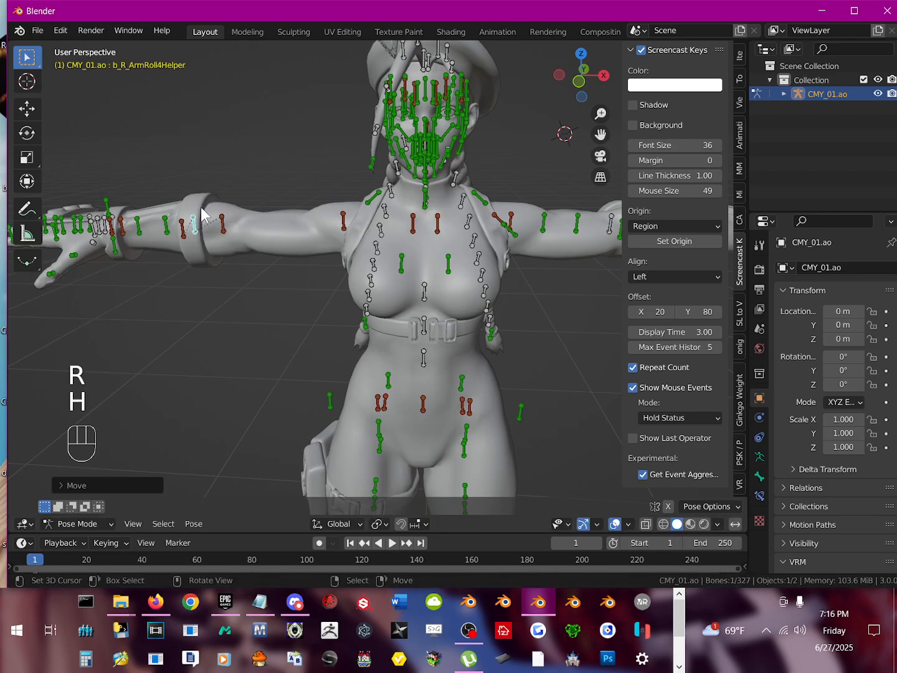
pyautogui.press('r')
pyautogui.rightClick(198, 223)
pyautogui.press('h')
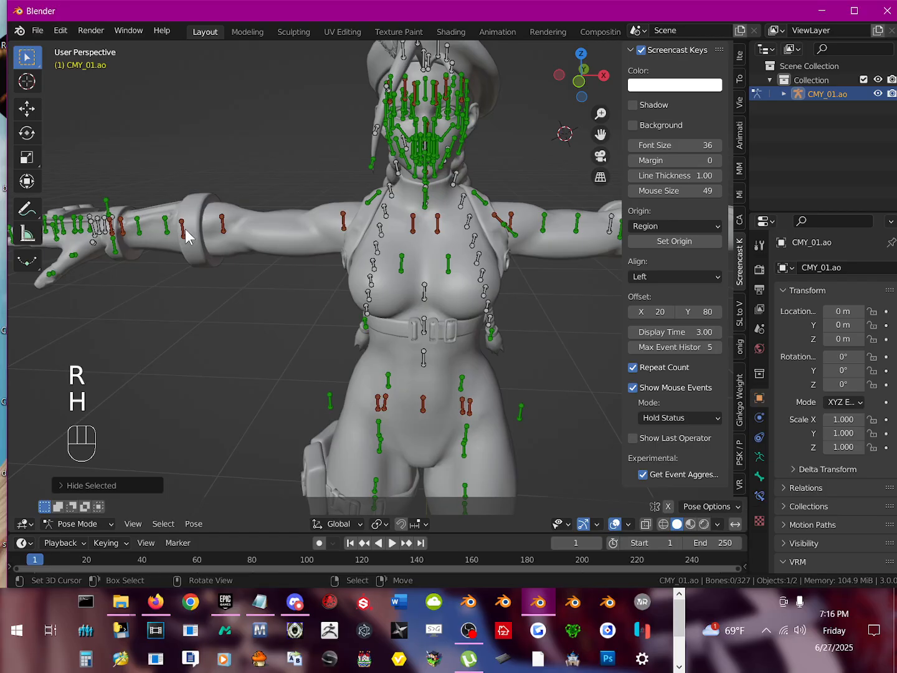
# Step: Test-rotate and hide the remaining bone inside the right elbow cuff and b_R_ArmRoll3Helper on the forearm, keeping neither rotation
pyautogui.click(186, 228)
pyautogui.press('r')
pyautogui.rightClick(164, 205)
pyautogui.press('h')
pyautogui.moveTo(155, 199); pyautogui.dragTo(171, 226, button='middle')
pyautogui.click(172, 228)
pyautogui.press('e')
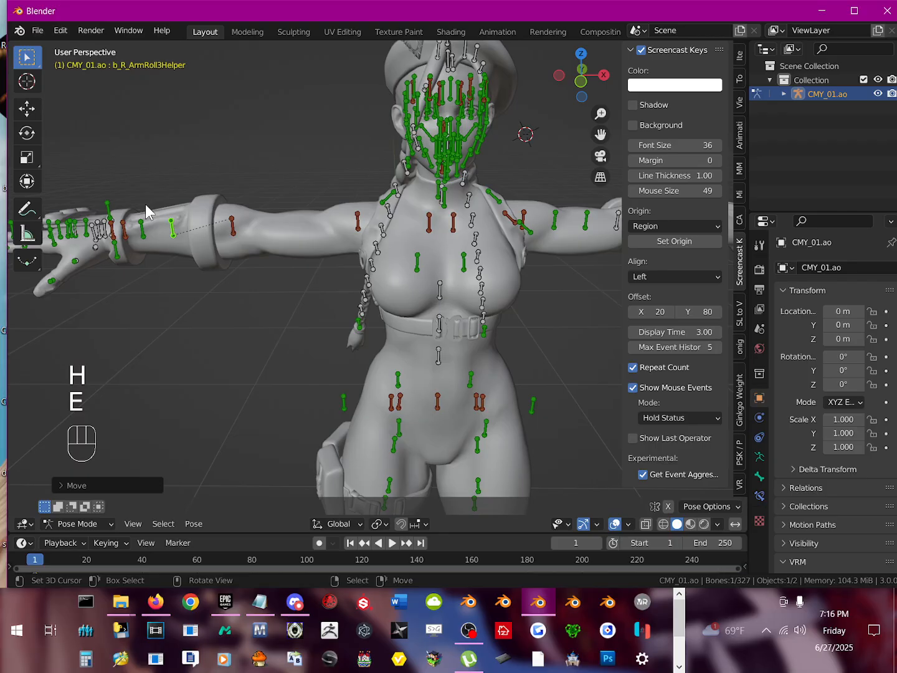
pyautogui.press('r')
pyautogui.rightClick(133, 237)
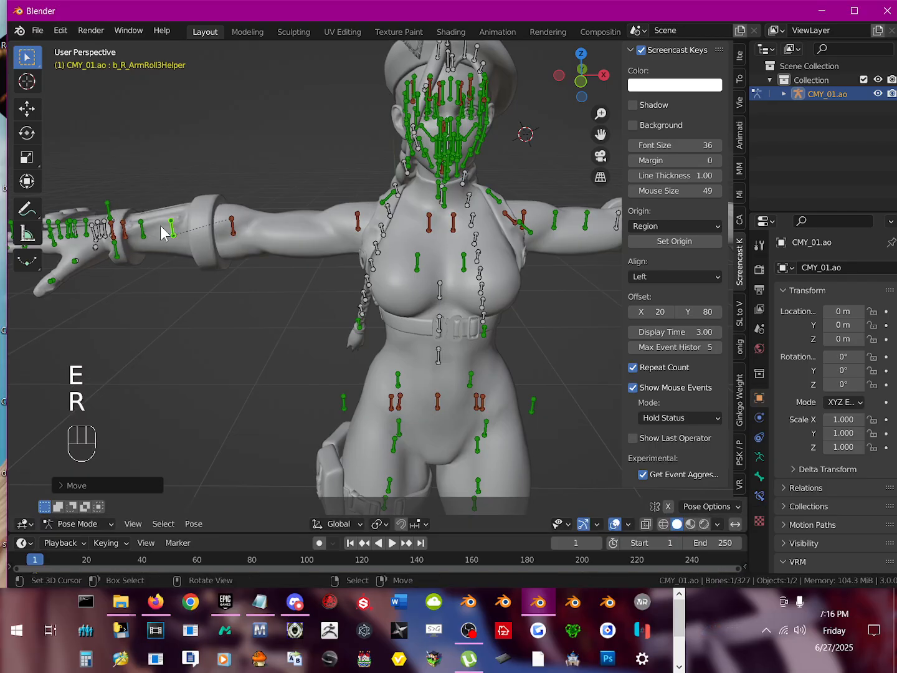
pyautogui.press('h')
# Step: Test-rotate and hide b_R_ArmRoll2Helper and b_R_ArmRoll1Helper on the right forearm, keeping neither rotation
pyautogui.click(143, 235)
pyautogui.press('r')
pyautogui.rightClick(115, 210)
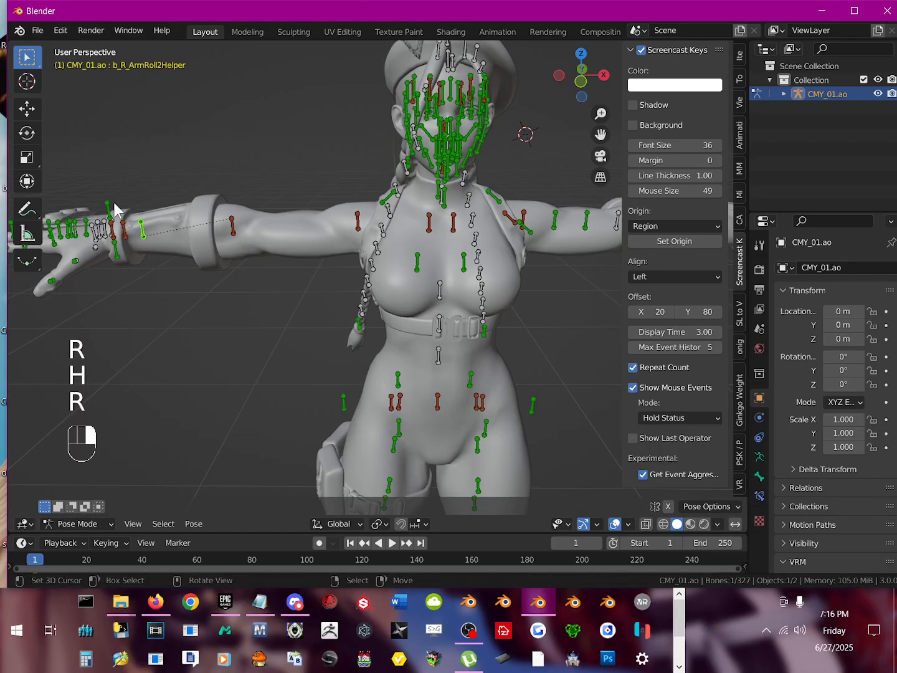
pyautogui.press('h')
pyautogui.click(126, 239)
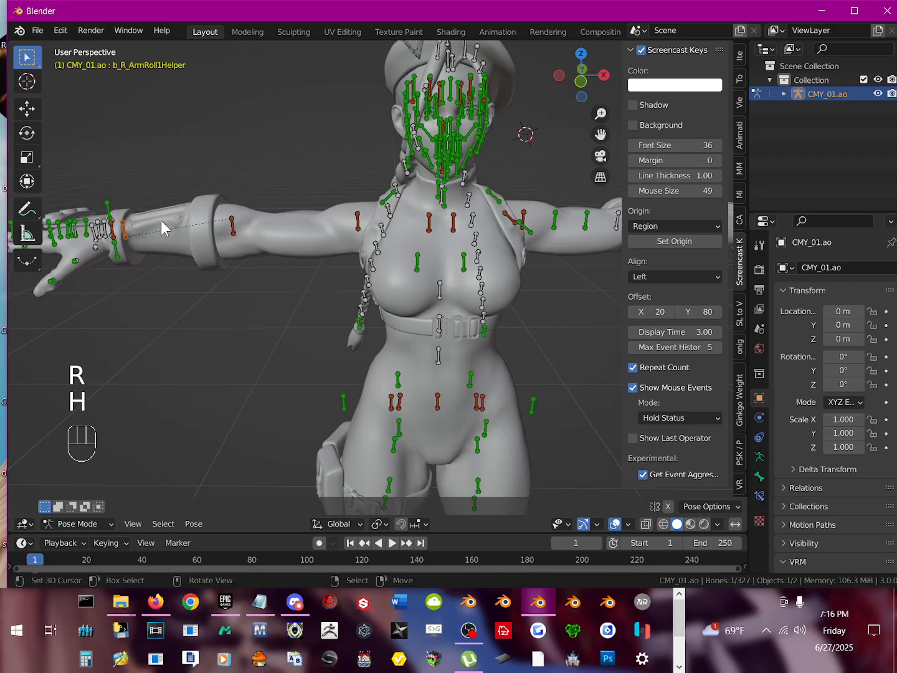
pyautogui.press('r')
pyautogui.rightClick(121, 229)
pyautogui.press('h')
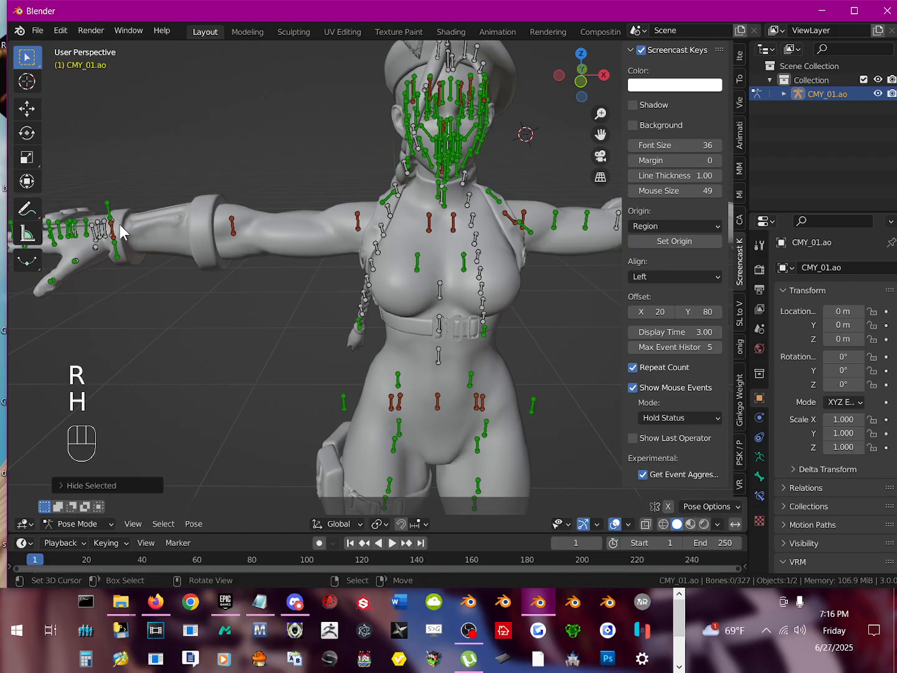
# Step: Test-rotate the overlapping g_R_Hand and b_R_Hand bones at the right wrist without keeping the rotations, and hide only g_R_Hand
pyautogui.keyDown('shift'); pyautogui.moveTo(130, 243); pyautogui.dragTo(228, 253, button='middle'); pyautogui.keyUp('shift')
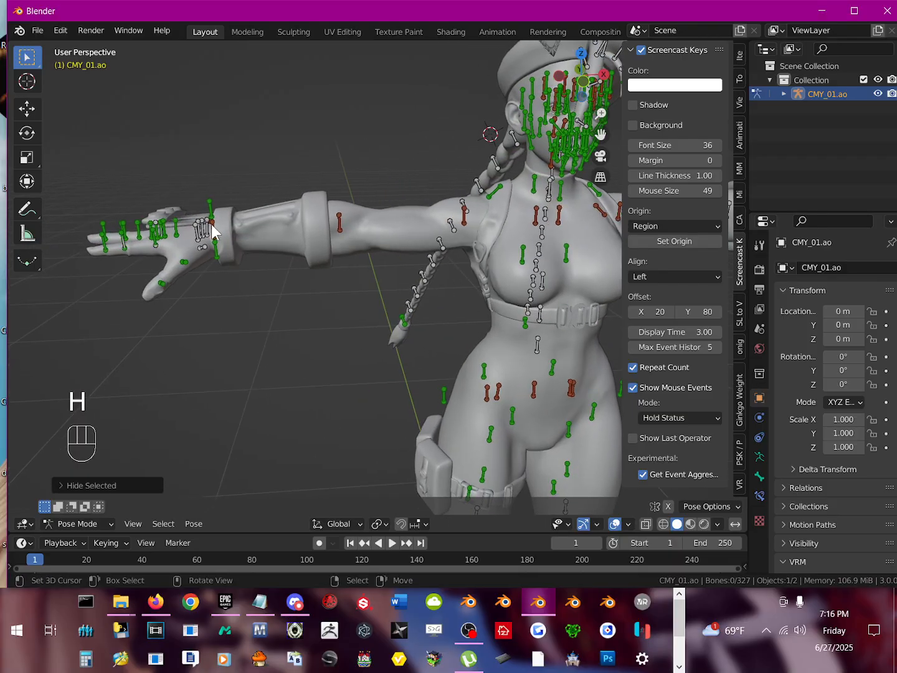
pyautogui.click(212, 229)
pyautogui.press('r')
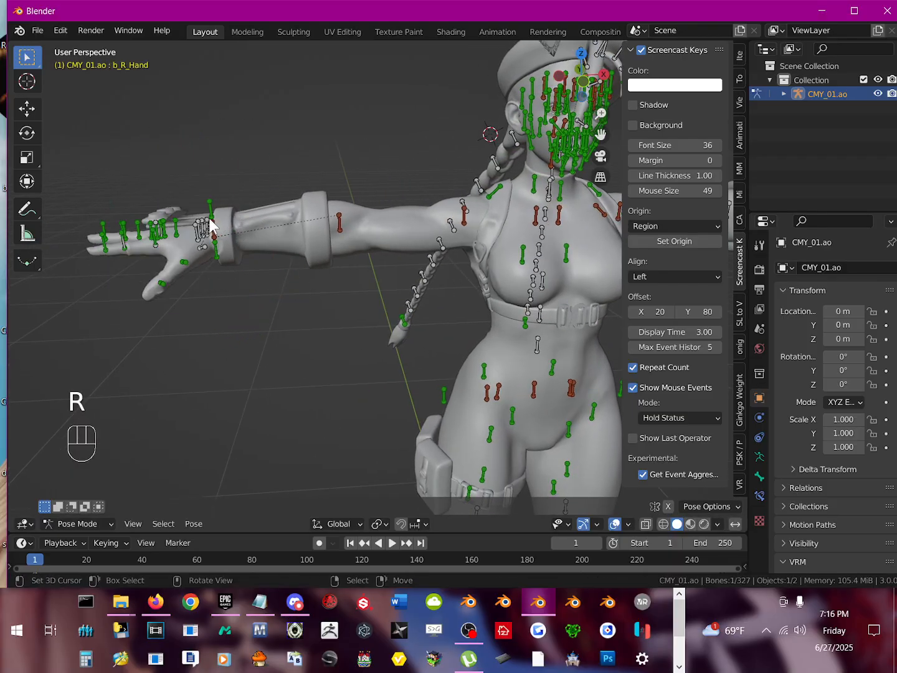
pyautogui.press('r')
pyautogui.rightClick(182, 177)
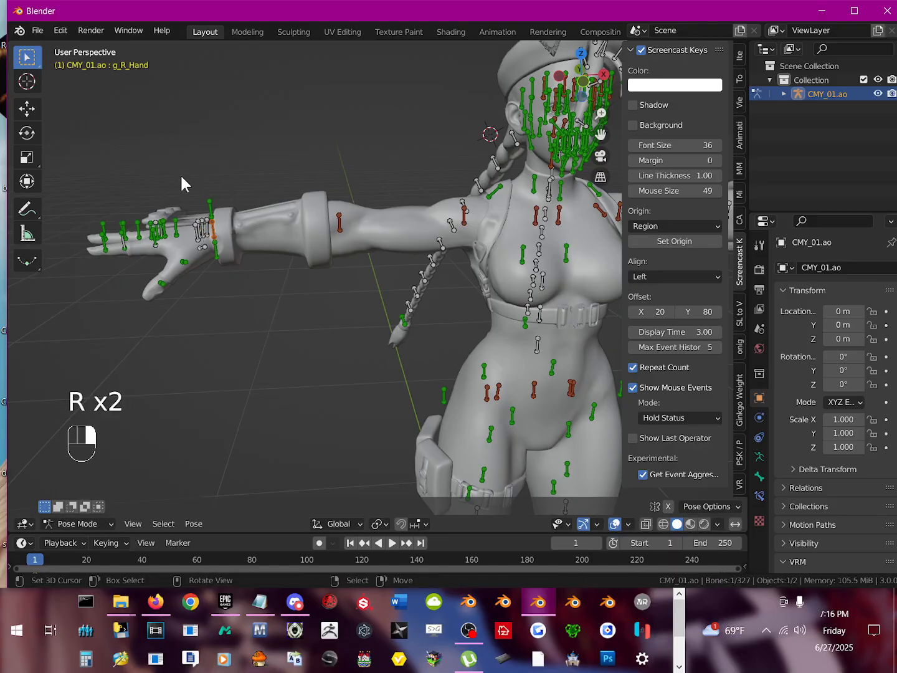
pyautogui.press('h')
pyautogui.hotkey('alt', 'h')
pyautogui.press('r')
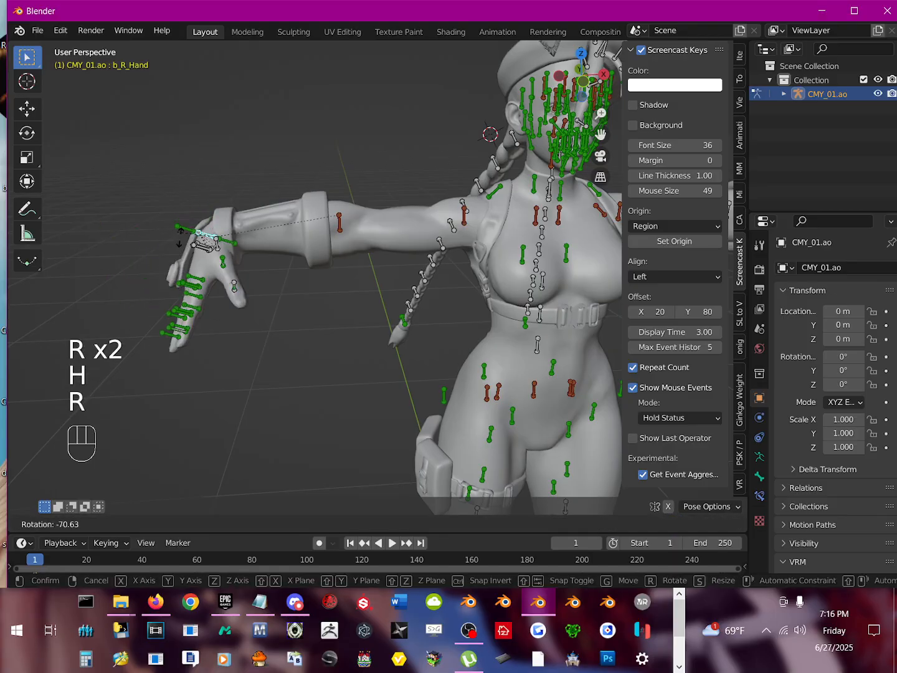
pyautogui.rightClick(199, 181)
# Step: Test-rotate the overlapping b_R_ShoulderHelper and b_R_Shoulder bones on the chest without keeping the rotations, and hide only b_R_ShoulderHelper
pyautogui.keyDown('shift'); pyautogui.moveTo(369, 262); pyautogui.dragTo(178, 206, button='middle'); pyautogui.keyUp('shift')
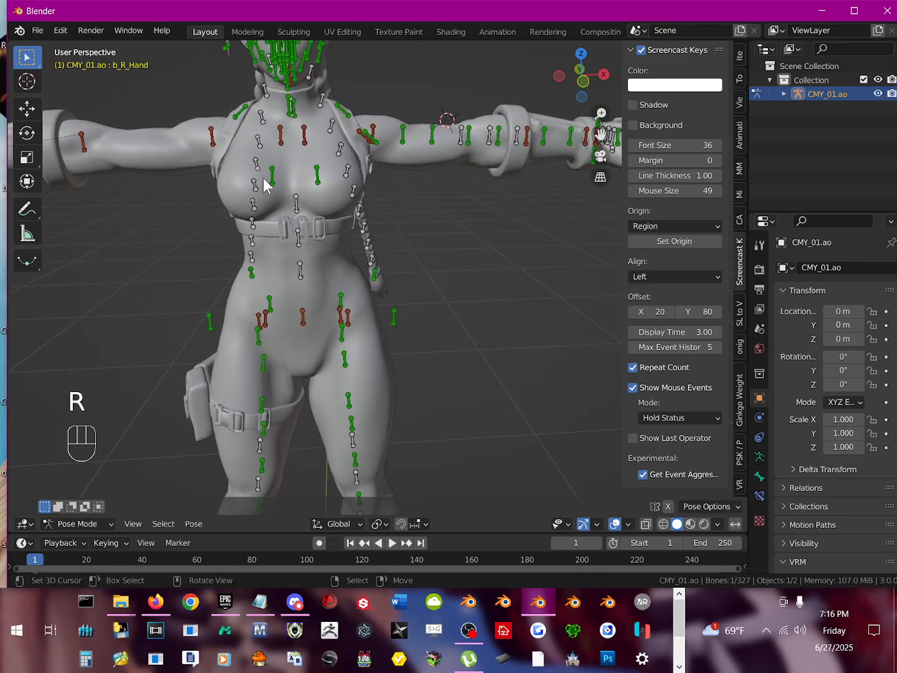
pyautogui.keyDown('shift'); pyautogui.moveTo(262, 174); pyautogui.dragTo(295, 205, button='middle'); pyautogui.keyUp('shift')
pyautogui.click(257, 189)
pyautogui.click(295, 205)
pyautogui.press('e')
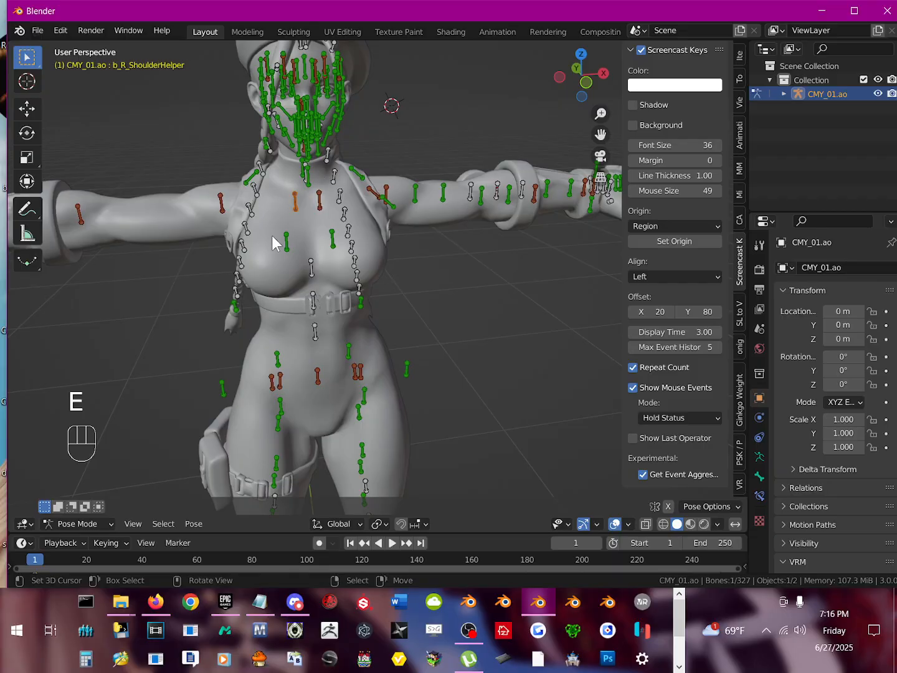
pyautogui.press('r')
pyautogui.rightClick(300, 205)
pyautogui.press('h')
pyautogui.click(295, 201)
pyautogui.press('r')
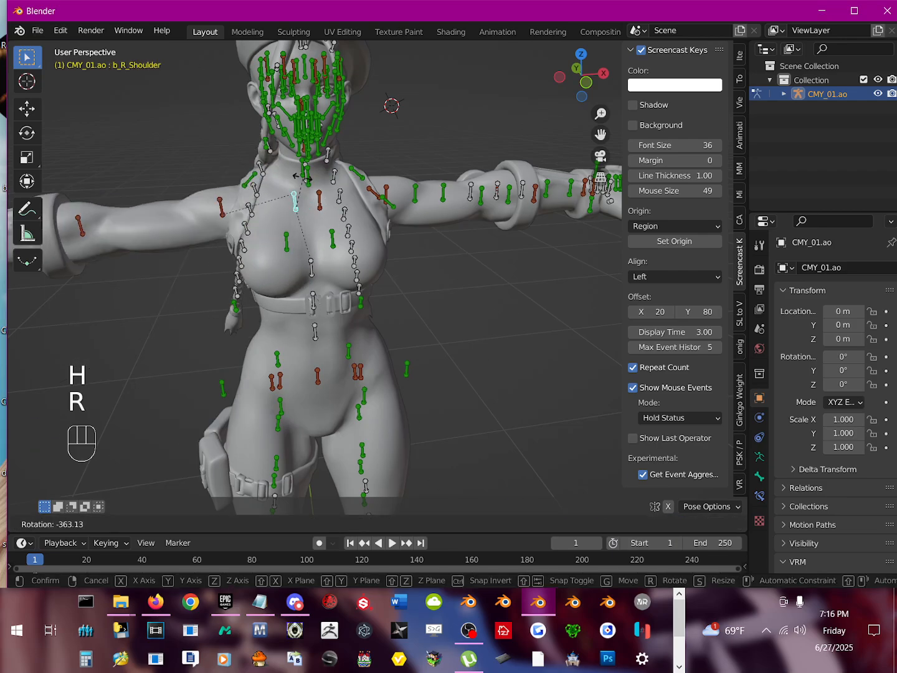
pyautogui.rightClick(287, 237)
# Step: Test-rotate and test-move pb_R_CMY01_Breast_01 to check its influence on the mesh, keeping neither change
pyautogui.click(287, 245)
pyautogui.press('r')
pyautogui.press('r')
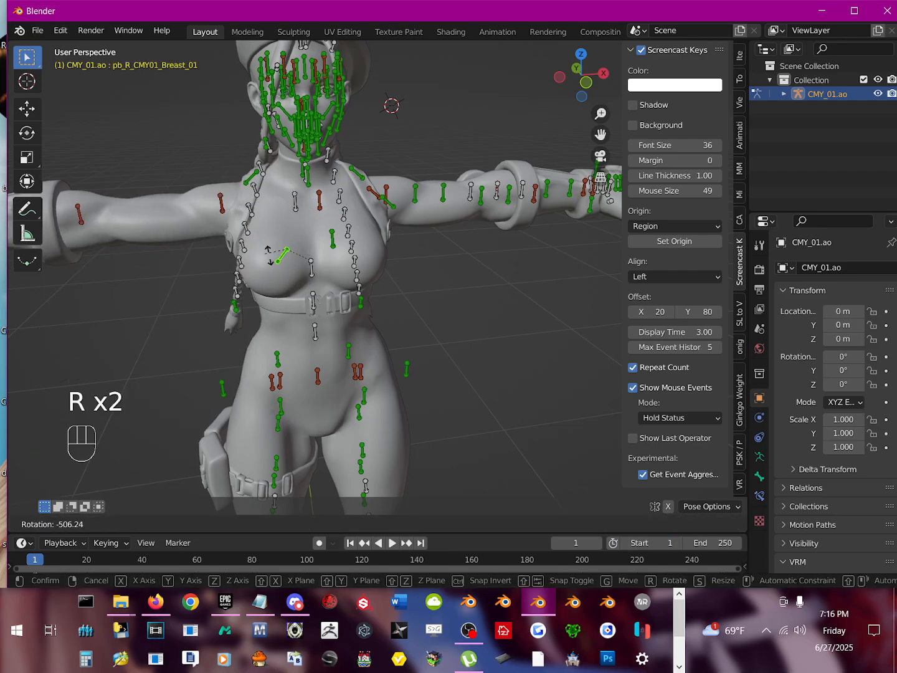
pyautogui.rightClick(293, 261)
pyautogui.moveTo(292, 261)
pyautogui.mouseDown(button='middle')
pyautogui.moveTo(297, 268)
pyautogui.moveTo(278, 260)
pyautogui.mouseUp(button='middle')
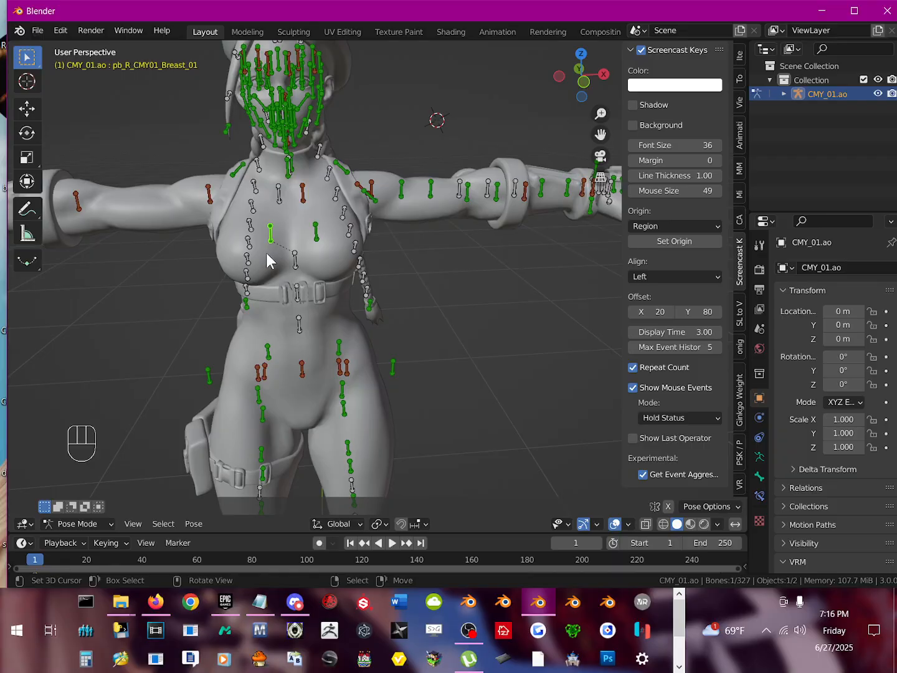
pyautogui.press('g')
pyautogui.rightClick(288, 258)
pyautogui.press('g')
pyautogui.rightClick(165, 286)
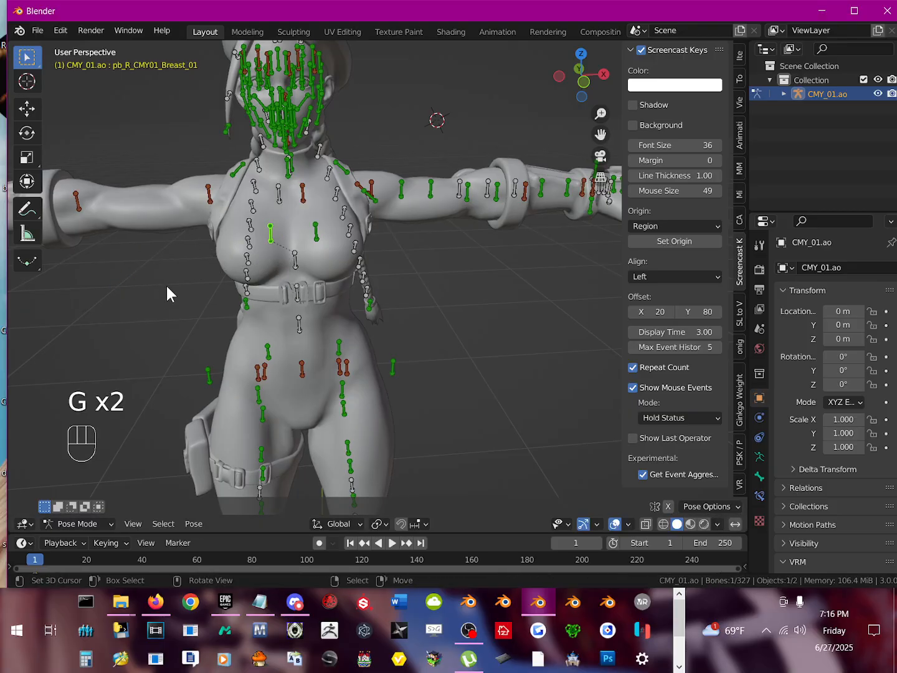
# Step: Test-move the b_C_Chest bone to check how it carries the upper body, without keeping the move
pyautogui.moveTo(346, 261)
pyautogui.mouseDown(button='middle')
pyautogui.moveTo(345, 273)
pyautogui.moveTo(356, 276)
pyautogui.mouseUp(button='middle')
pyautogui.click(381, 291)
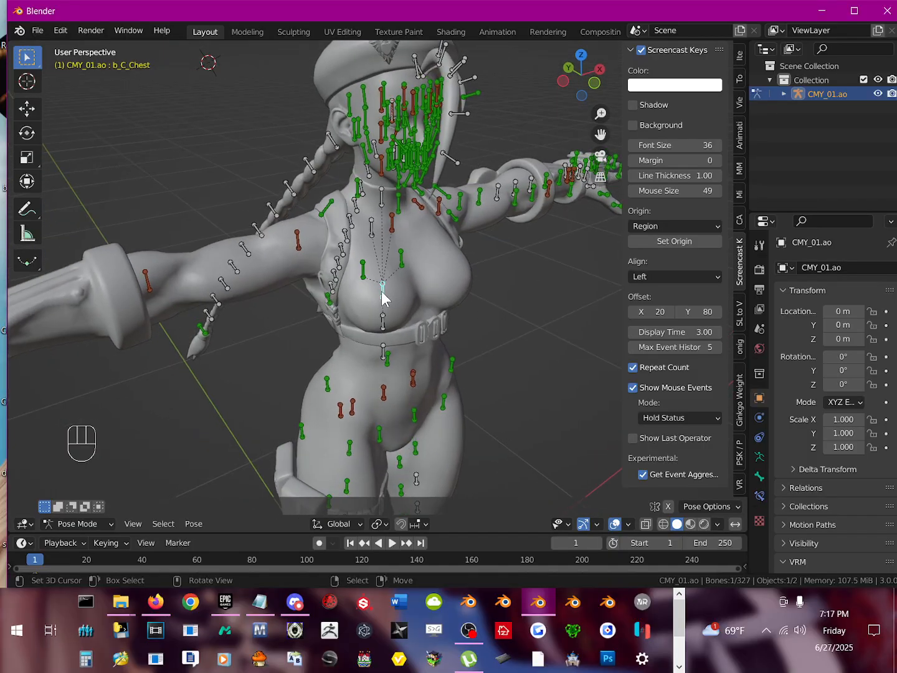
pyautogui.press('g')
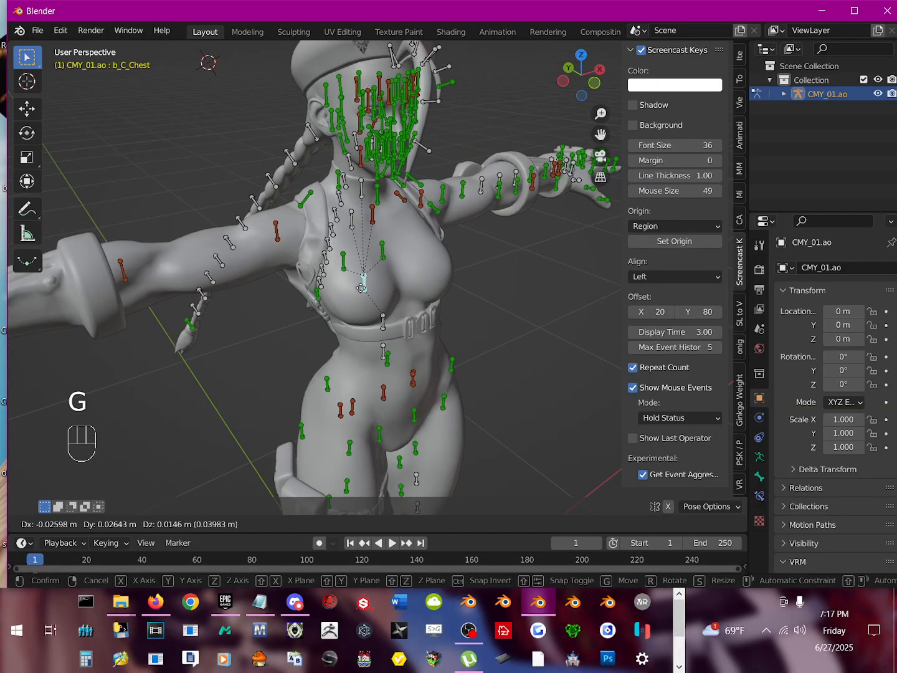
pyautogui.rightClick(364, 289)
# Step: Hide pb_R_CMY01_Breast_01 and pb_L_CMY01_Breast_01, test-rotating the left one without keeping the rotation
pyautogui.moveTo(367, 291); pyautogui.dragTo(278, 226, button='middle')
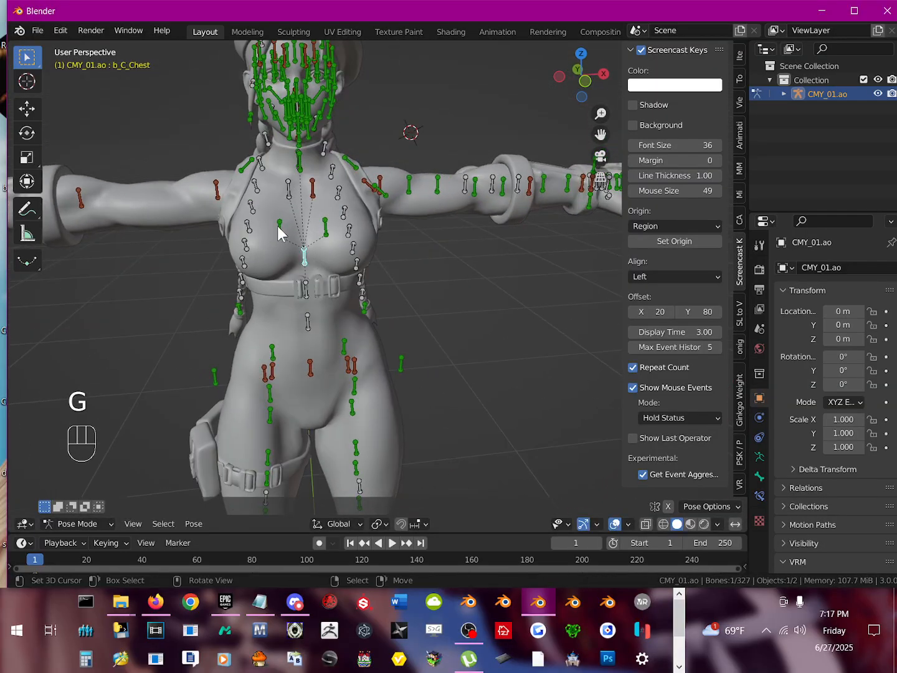
pyautogui.click(278, 226)
pyautogui.press('h')
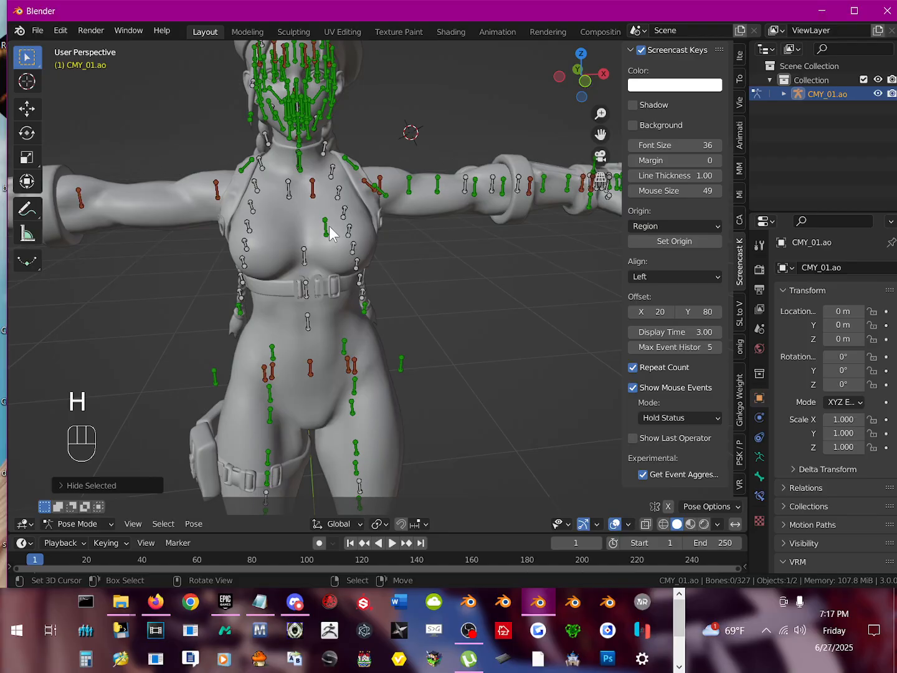
pyautogui.click(327, 228)
pyautogui.press('r')
pyautogui.rightClick(283, 251)
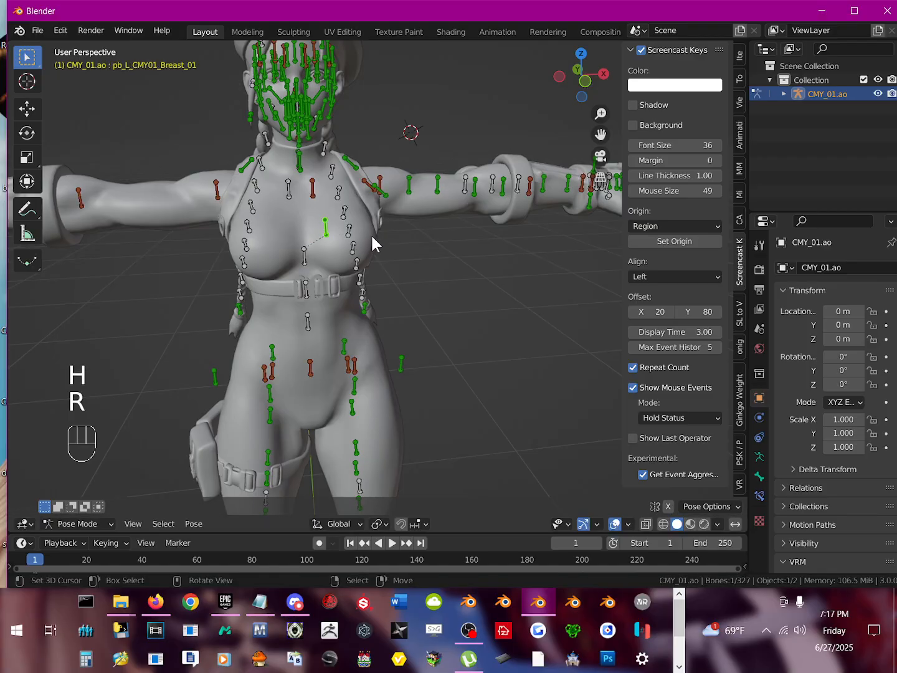
pyautogui.press('h')
# Step: Test-rotate the overlapping b_L_ShoulderHelper and b_L_Shoulder bones without keeping the rotations, and hide only b_L_ShoulderHelper
pyautogui.moveTo(339, 206); pyautogui.dragTo(293, 197, button='middle')
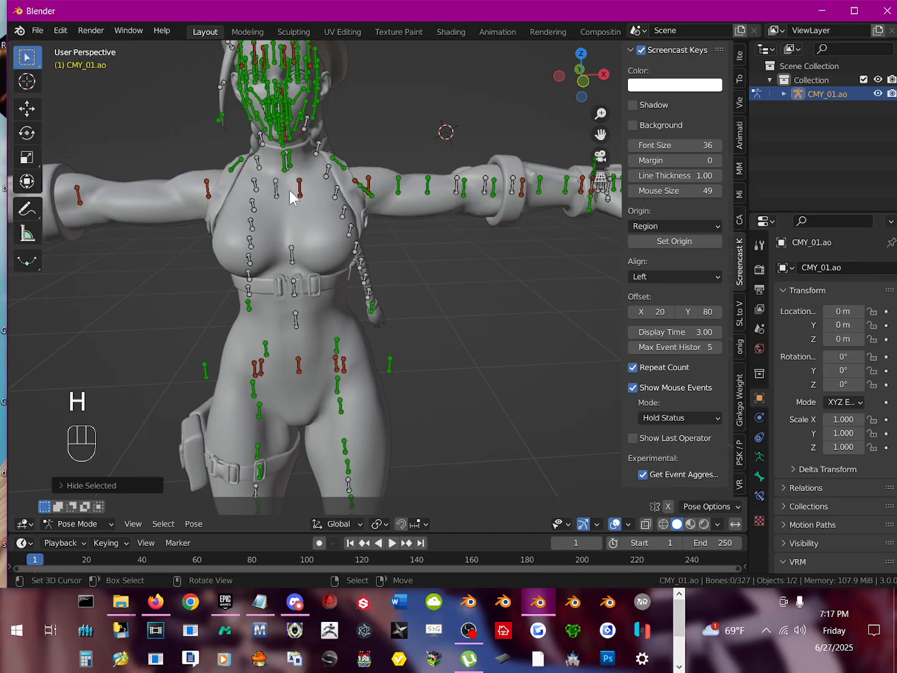
pyautogui.rightClick(300, 187)
pyautogui.scroll(1, 330, 181)
pyautogui.press('r')
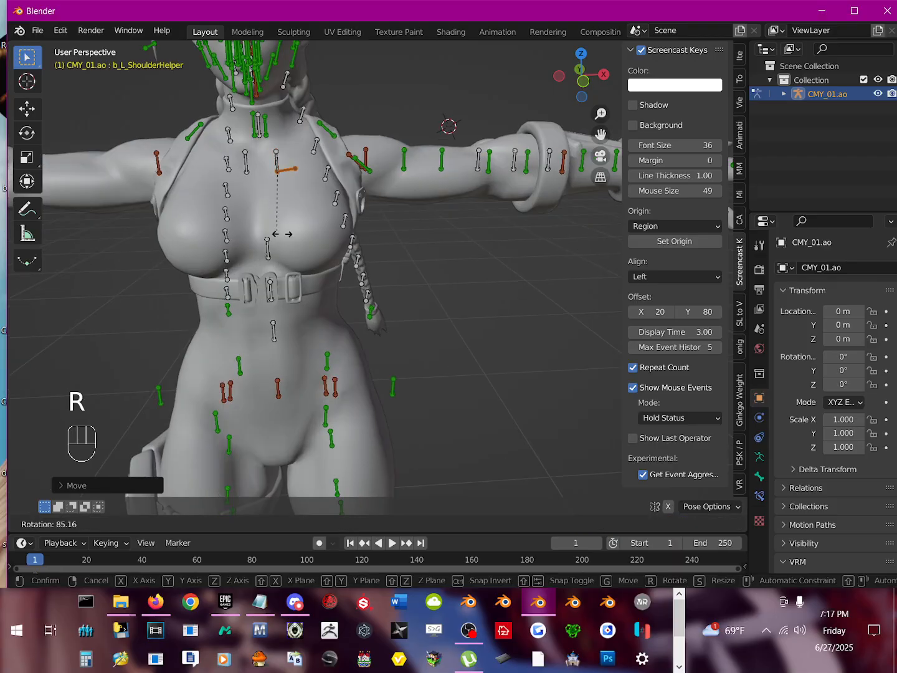
pyautogui.rightClick(221, 143)
pyautogui.press('h')
pyautogui.rightClick(281, 169)
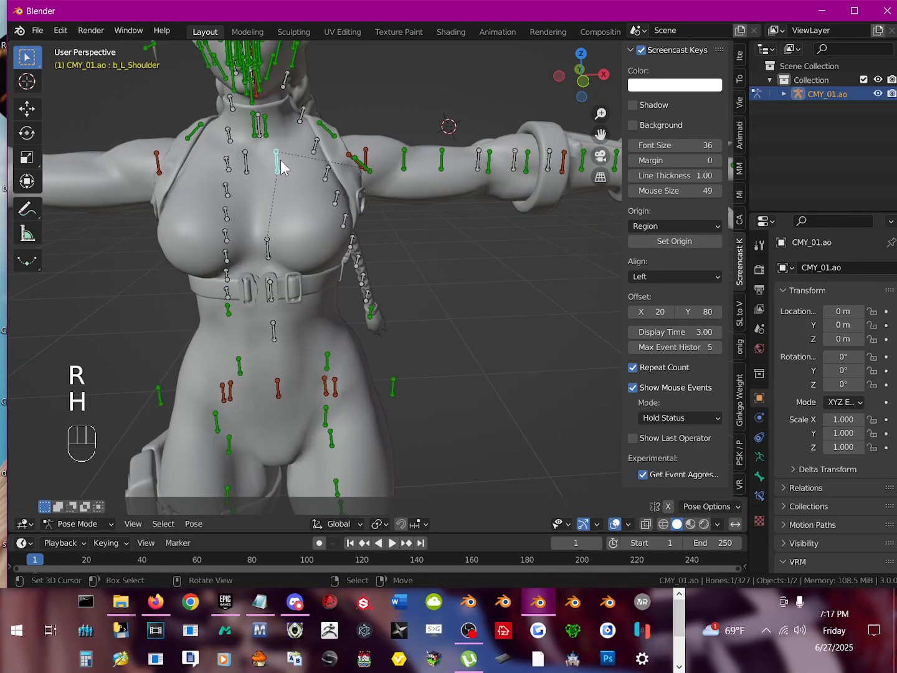
pyautogui.press('r')
pyautogui.rightClick(317, 163)
# Step: Test-rotate and hide b_L_ShoulderFHelper and b_L_ShoulderBHelper at the left shoulder joint, keeping neither rotation
pyautogui.keyDown('shift'); pyautogui.moveTo(354, 175); pyautogui.dragTo(297, 190, button='middle'); pyautogui.keyUp('shift')
pyautogui.press('r')
pyautogui.rightClick(289, 147)
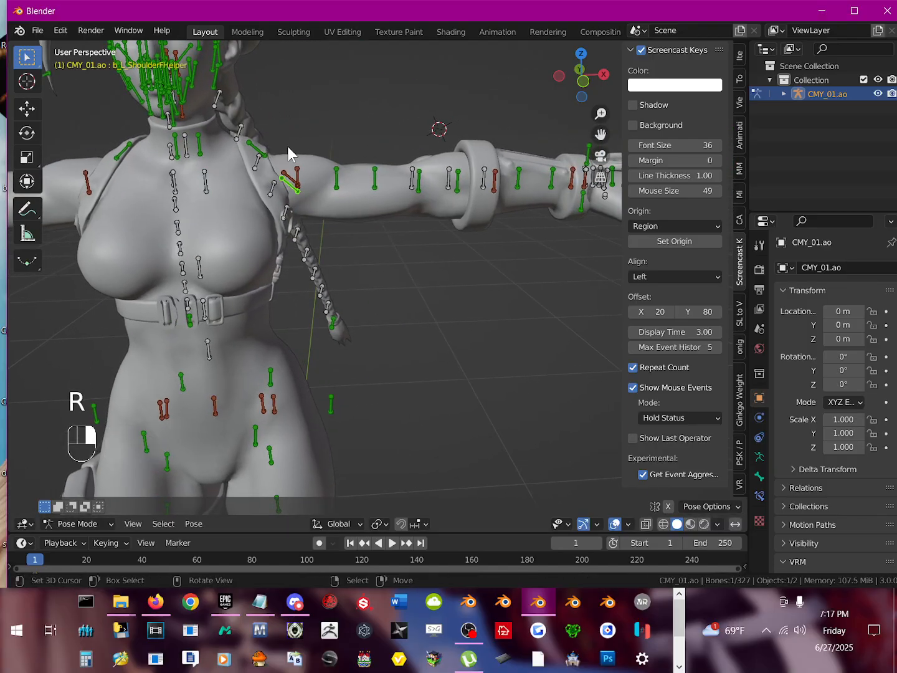
pyautogui.press('h')
pyautogui.rightClick(295, 178)
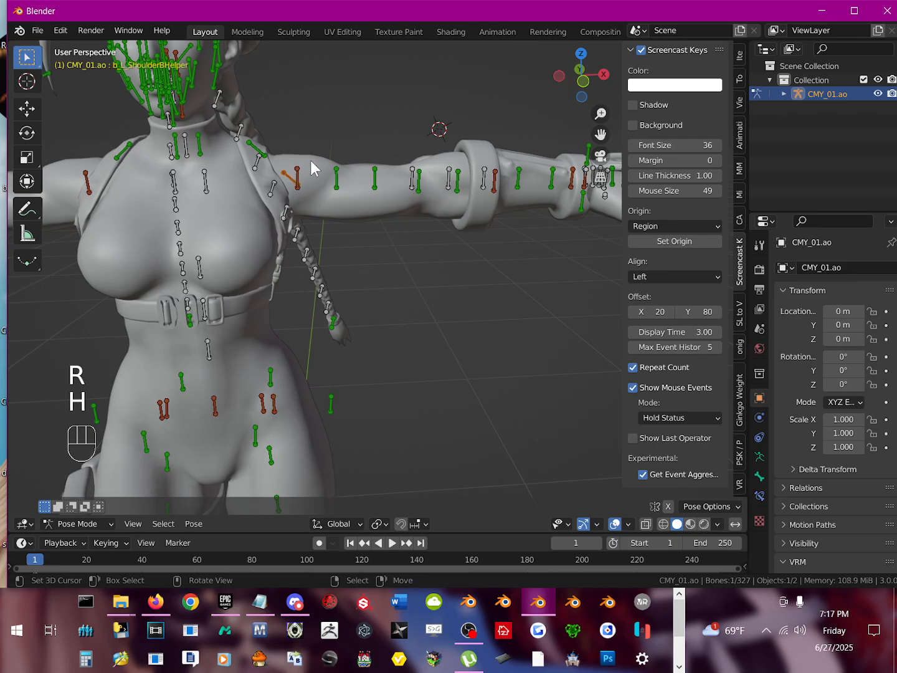
pyautogui.press('r')
pyautogui.rightClick(282, 157)
pyautogui.press('h')
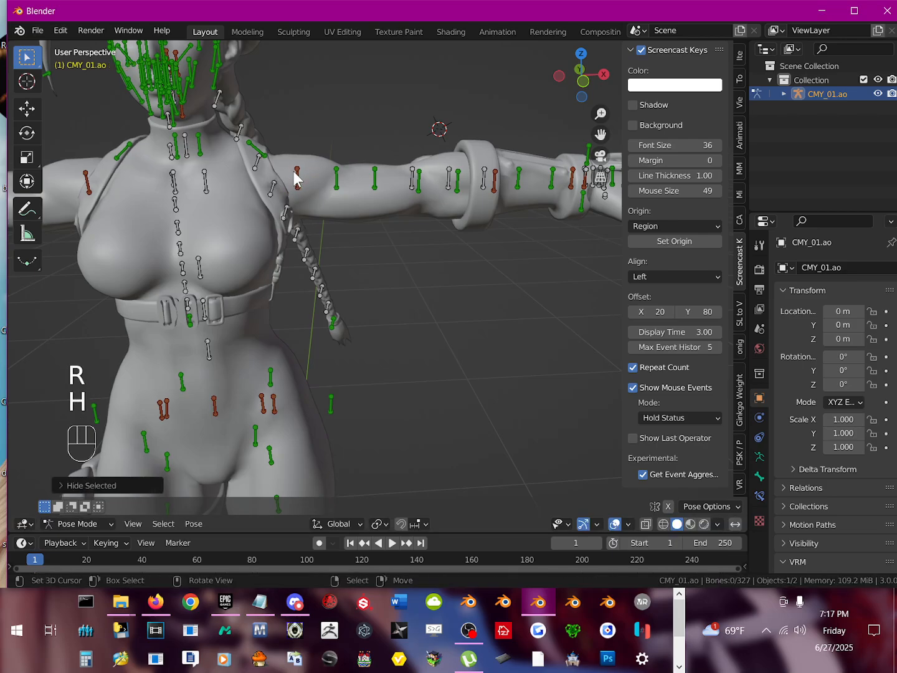
# Step: Test-rotate the b_L_Arm1 bone to check how it moves the left arm, without keeping the rotation
pyautogui.click(303, 173)
pyautogui.press('r')
pyautogui.rightClick(307, 168)
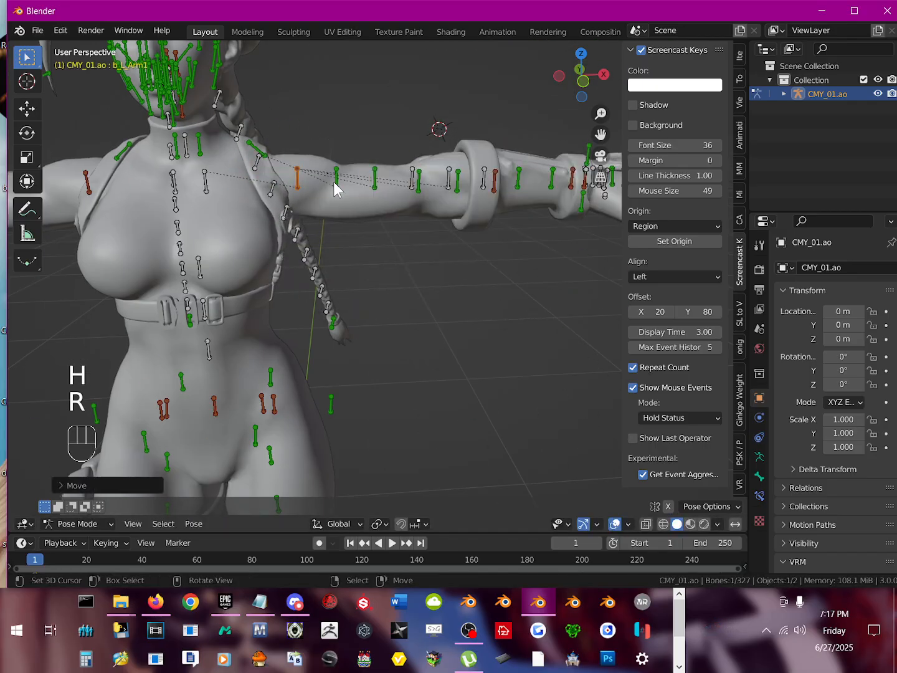
# Step: Test-rotate and hide the first helper bone along the left upper arm and b_L_ShoulderArm2Helper, keeping neither rotation
pyautogui.click(335, 185)
pyautogui.press('r')
pyautogui.rightClick(296, 184)
pyautogui.press('h')
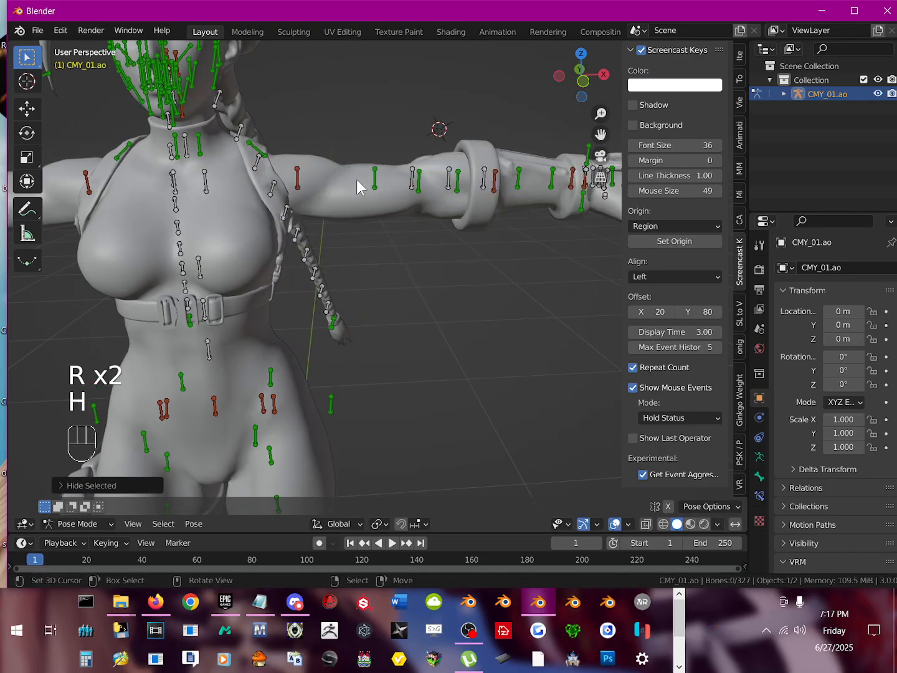
pyautogui.click(377, 182)
pyautogui.press('r')
pyautogui.rightClick(360, 156)
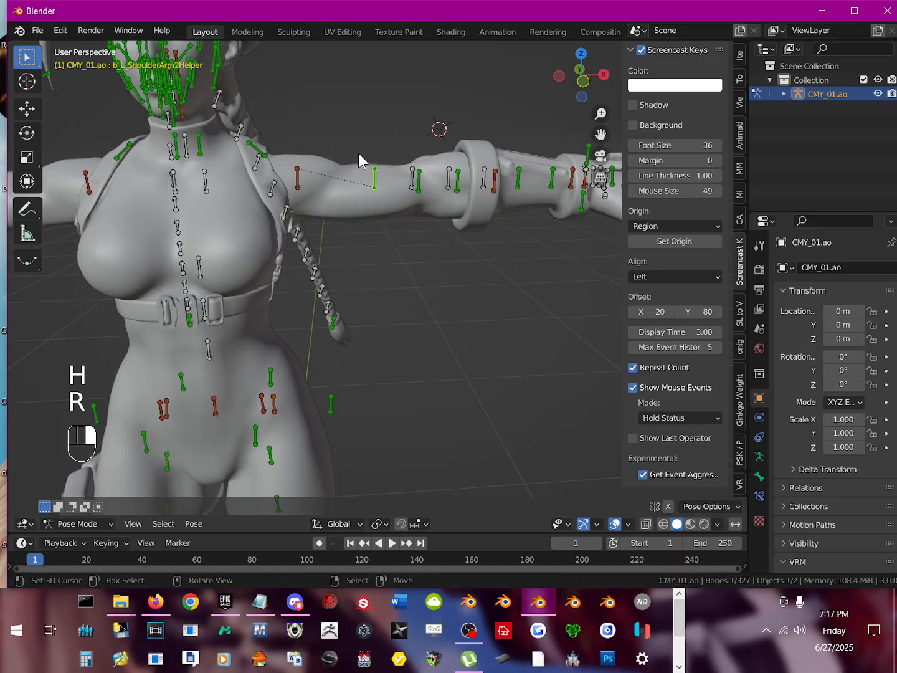
pyautogui.press('h')
# Step: Test-rotate and hide b_L_ShoulderArm3Helper and the green bone beside it above the left elbow, keeping neither rotation
pyautogui.click(411, 183)
pyautogui.press('r')
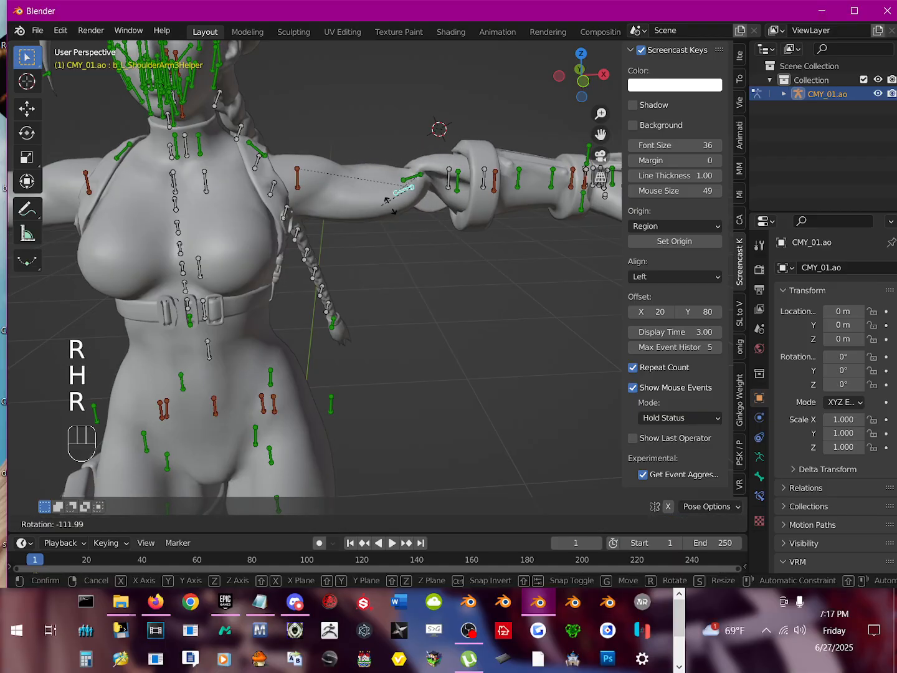
pyautogui.rightClick(346, 211)
pyautogui.press('h')
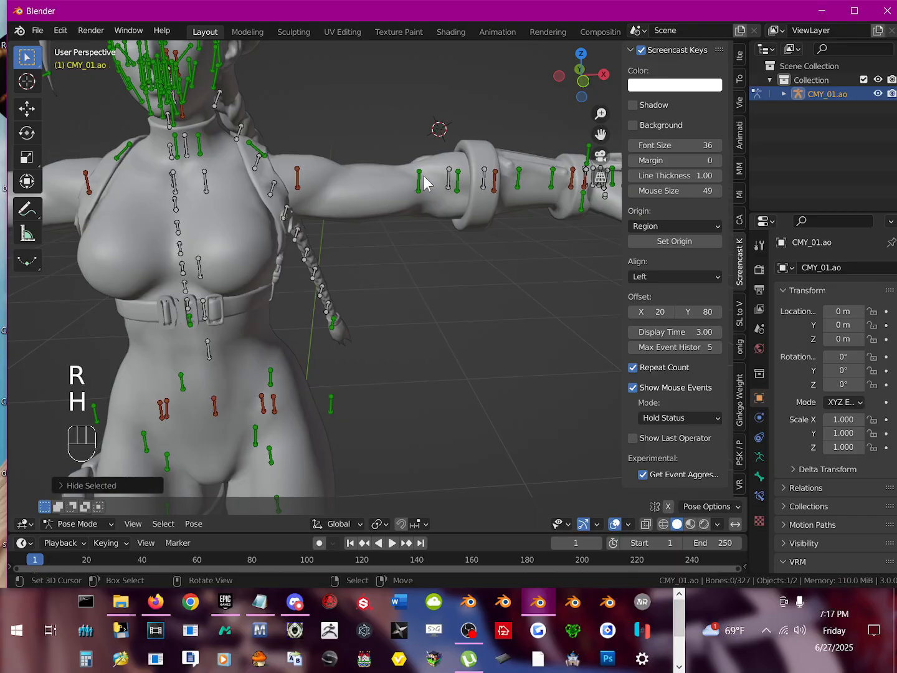
pyautogui.click(418, 182)
pyautogui.press('r')
pyautogui.rightClick(336, 194)
pyautogui.press('h')
# Step: Test-rotate and hide b_L_ElbowFHelper and the overlapping bone at the left elbow, keeping neither rotation
pyautogui.keyDown('shift'); pyautogui.moveTo(400, 201); pyautogui.dragTo(300, 208, button='middle'); pyautogui.keyUp('shift')
pyautogui.click(339, 207)
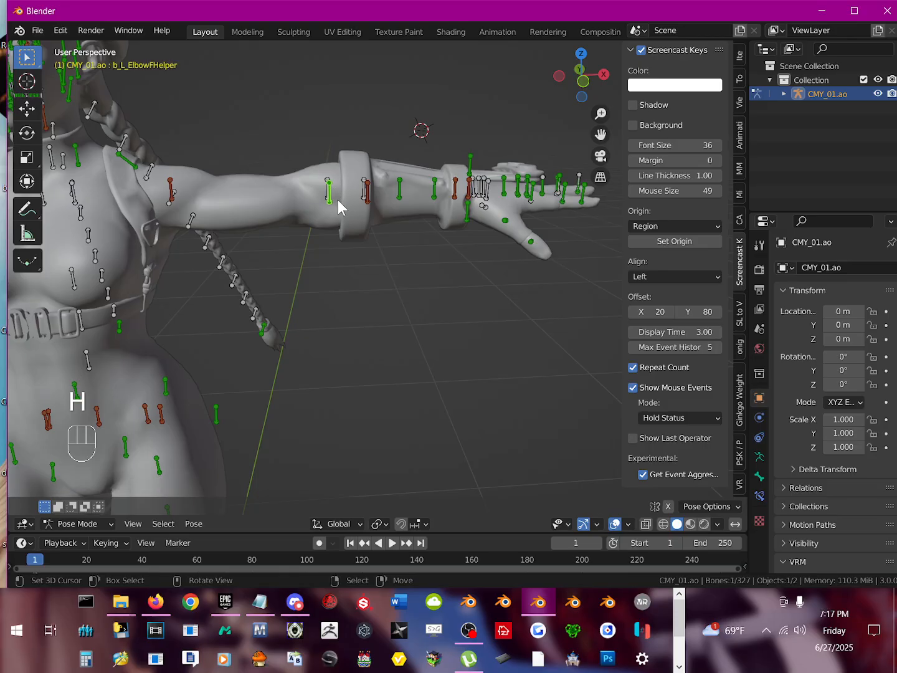
pyautogui.press('r')
pyautogui.rightClick(325, 190)
pyautogui.press('h')
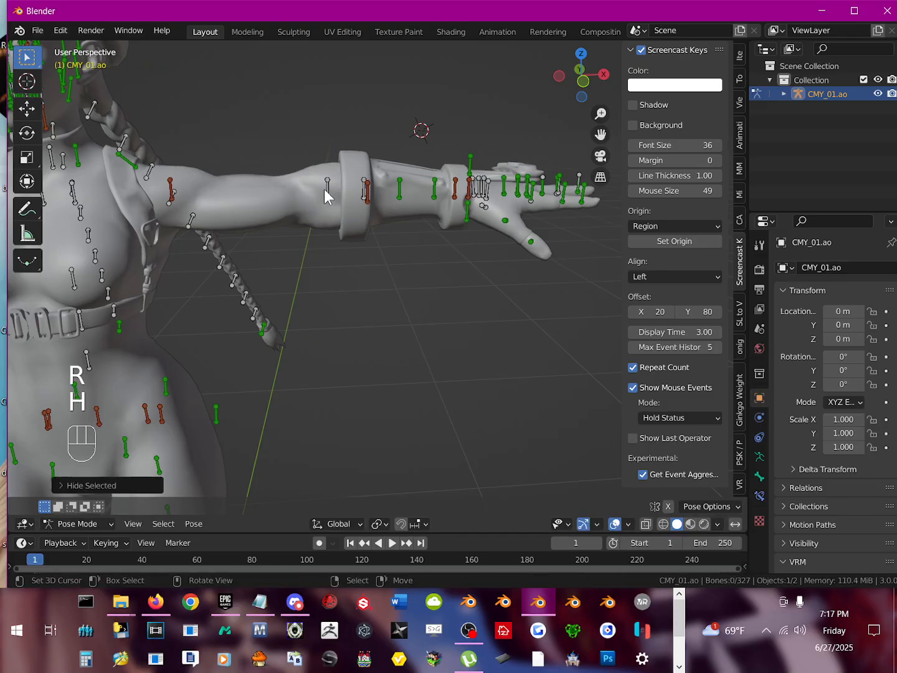
pyautogui.click(328, 188)
pyautogui.press('r')
pyautogui.rightClick(269, 223)
pyautogui.press('h')
# Step: Test-rotate the b_L_Arm2 bone to check how it moves the left forearm, without keeping the rotation
pyautogui.click(328, 188)
pyautogui.press('r')
pyautogui.rightClick(280, 217)
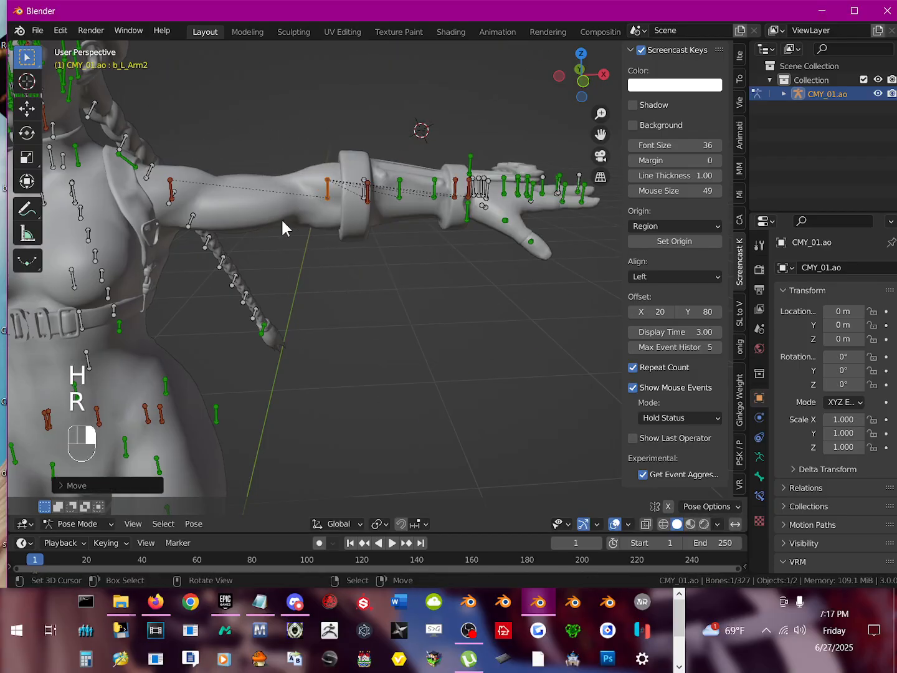
# Step: Test-rotate and hide b_L_ElbowFDHelper and the white bone beside it at the left elbow cuff, keeping neither rotation
pyautogui.keyDown('shift'); pyautogui.moveTo(371, 193); pyautogui.dragTo(363, 227, button='middle'); pyautogui.keyUp('shift')
pyautogui.press('r')
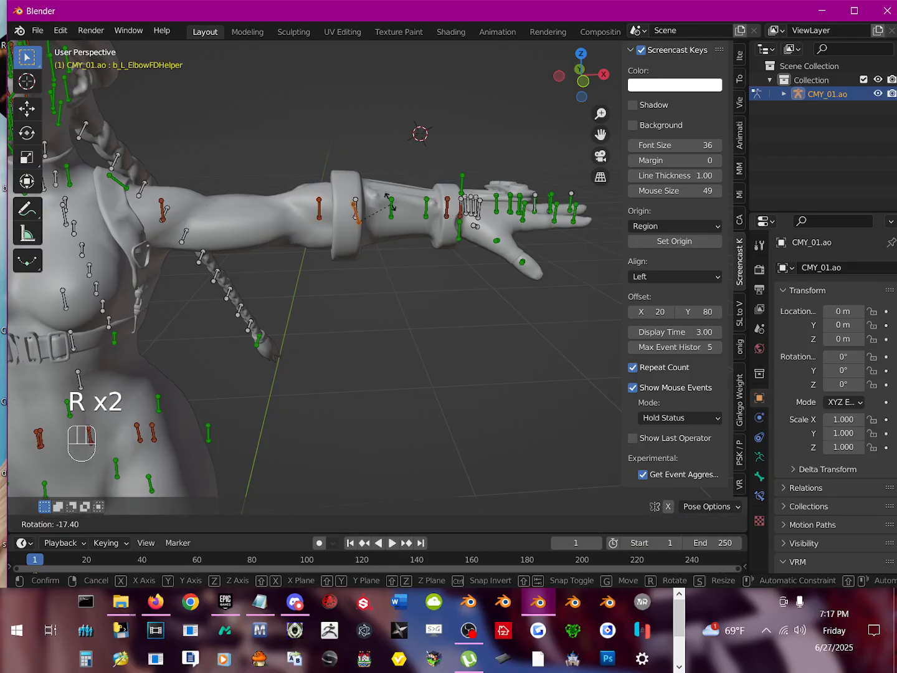
pyautogui.rightClick(372, 203)
pyautogui.press('h')
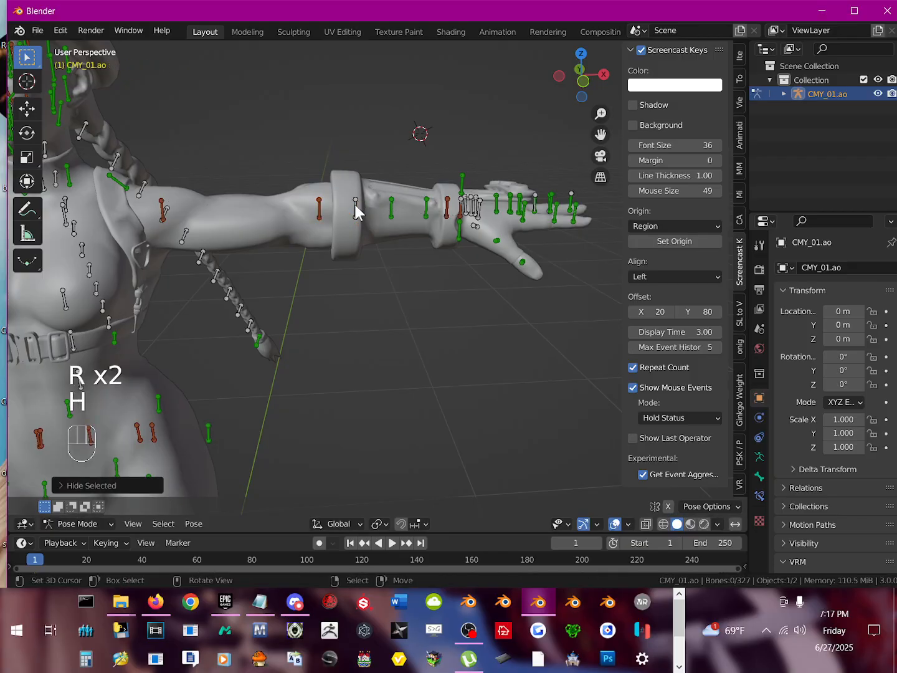
pyautogui.press('r')
pyautogui.rightClick(304, 187)
pyautogui.press('h')
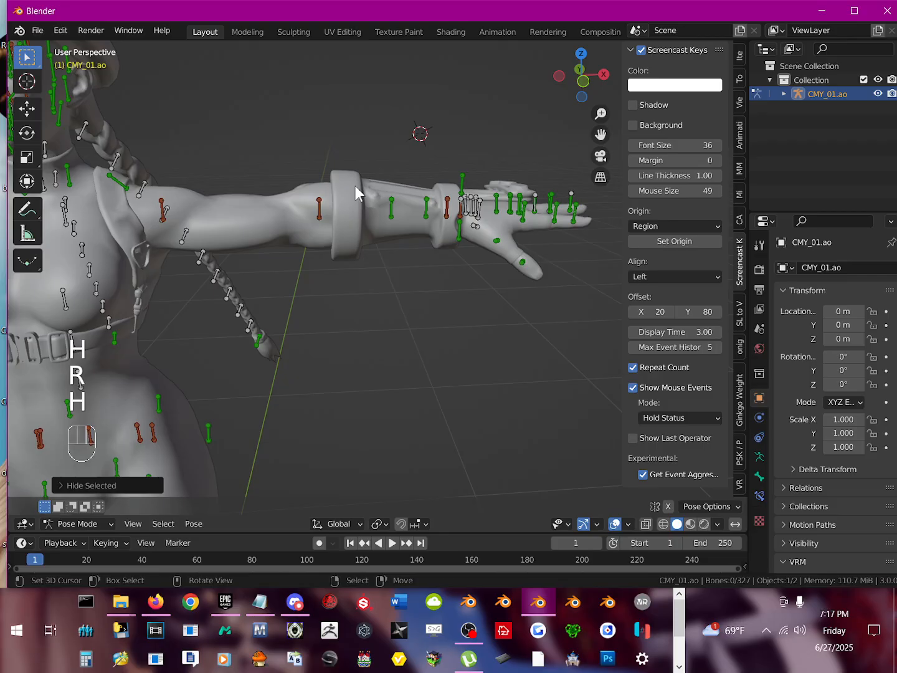
# Step: Test-rotate and hide b_L_ArmRoll3Helper and b_L_ArmRoll2Helper along the left forearm, keeping neither rotation
pyautogui.rightClick(390, 205)
pyautogui.keyDown('shift'); pyautogui.moveTo(418, 228); pyautogui.dragTo(358, 231, button='middle'); pyautogui.keyUp('shift')
pyautogui.press('r')
pyautogui.rightClick(301, 214)
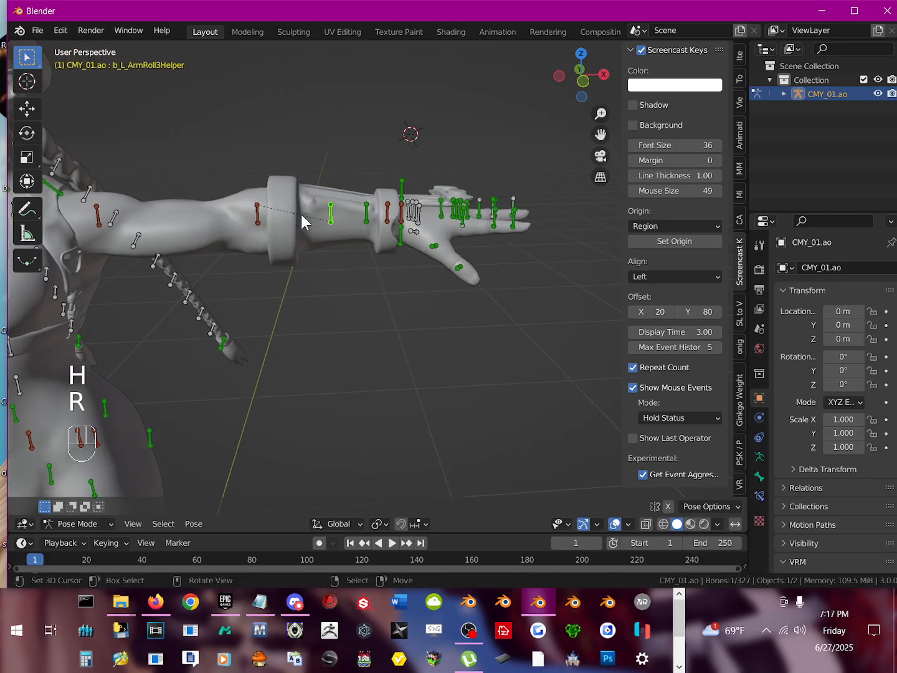
pyautogui.press('h')
pyautogui.rightClick(368, 215)
pyautogui.press('r')
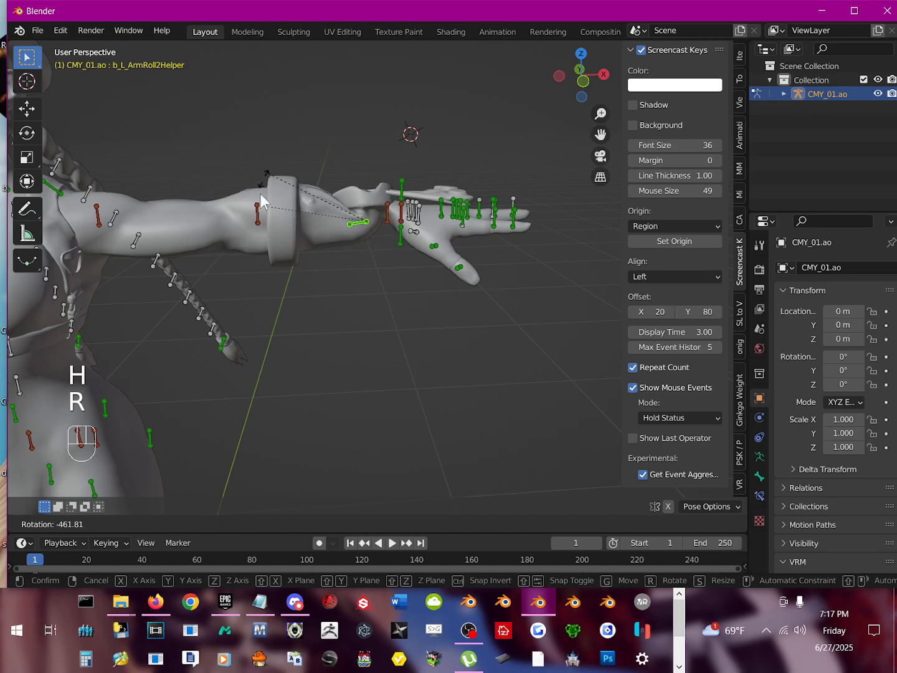
pyautogui.rightClick(300, 210)
pyautogui.press('h')
# Step: Test-rotate and hide b_L_ArmRoll1Helper and g_L_Hand near the left wrist, keeping neither rotation
pyautogui.keyDown('shift'); pyautogui.moveTo(367, 222); pyautogui.dragTo(344, 231, button='middle'); pyautogui.keyUp('shift')
pyautogui.rightClick(345, 230)
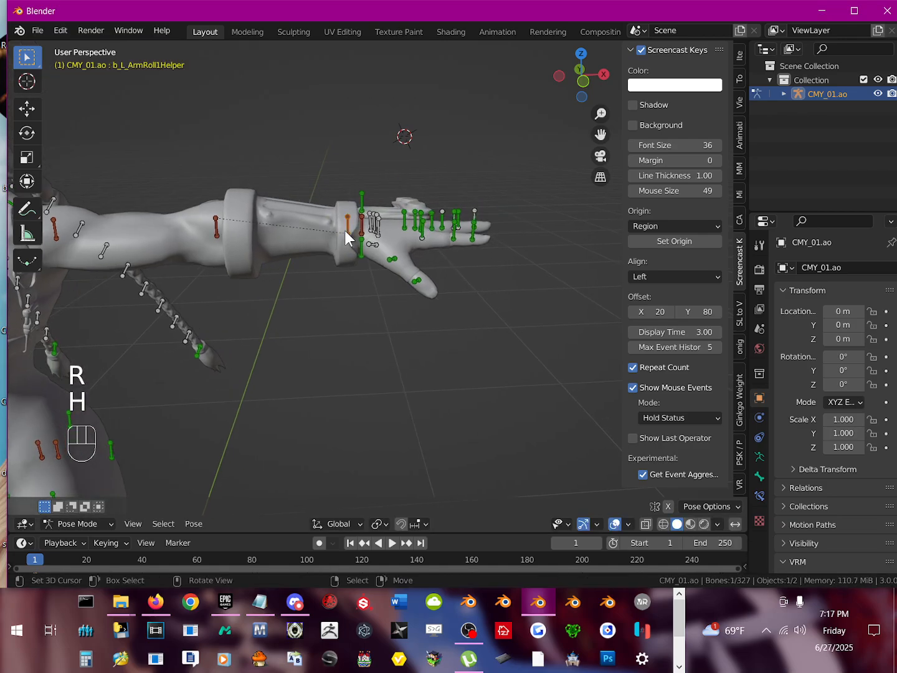
pyautogui.press('r')
pyautogui.rightClick(305, 220)
pyautogui.press('h')
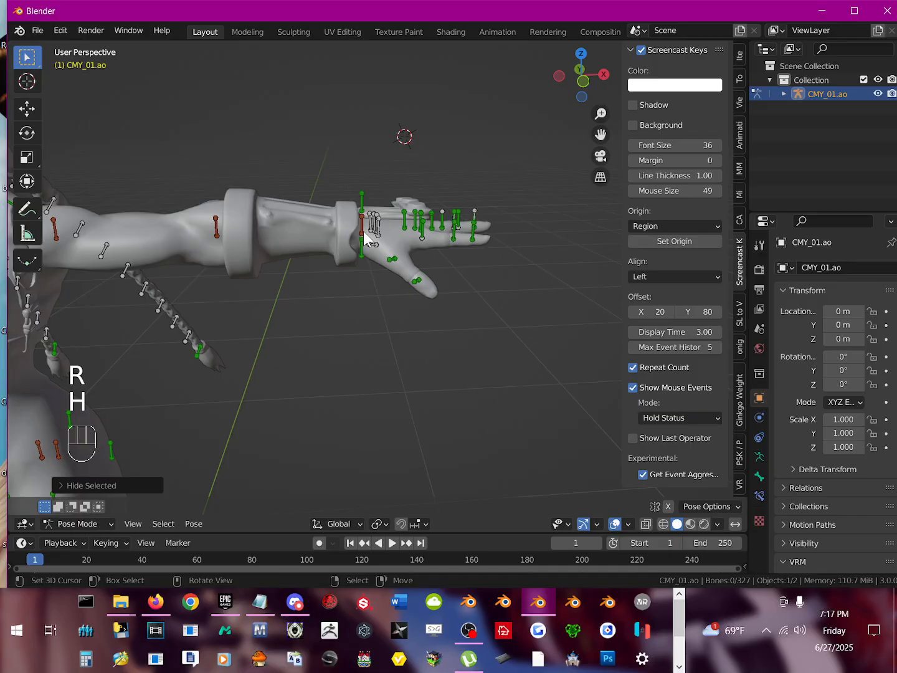
pyautogui.rightClick(366, 229)
pyautogui.press('r')
pyautogui.rightClick(322, 207)
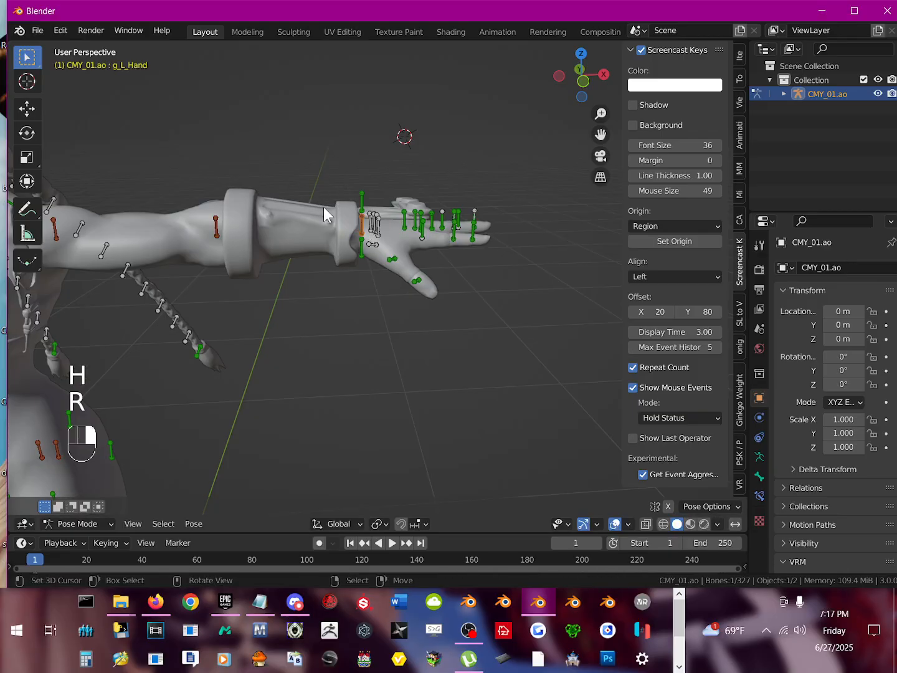
pyautogui.press('h')
# Step: Test-rotate the b_L_Hand bone to check how it moves the left hand, without keeping the rotation
pyautogui.rightClick(360, 227)
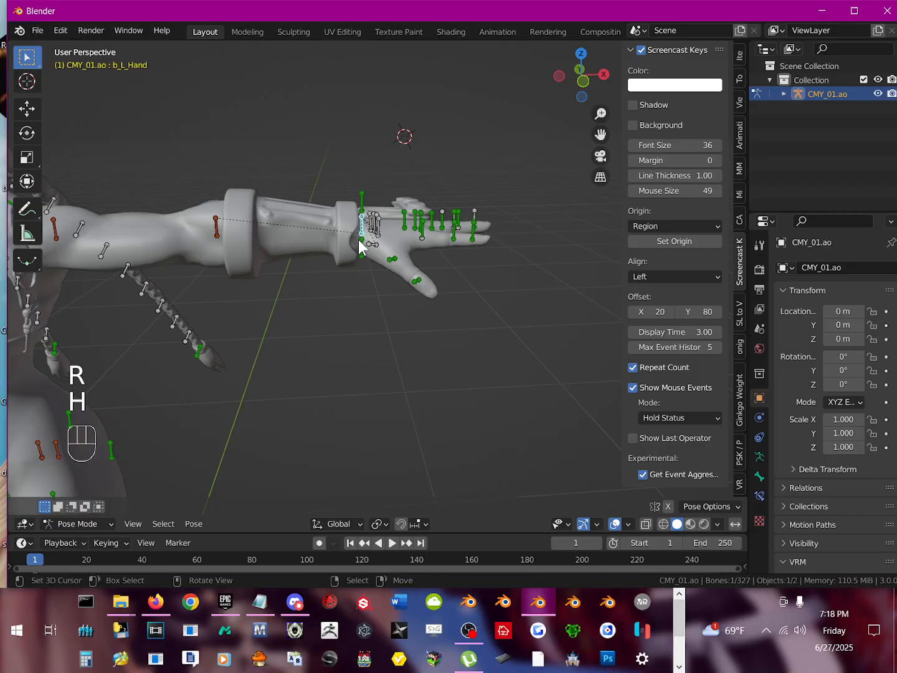
pyautogui.press('r')
pyautogui.rightClick(364, 233)
# Step: Test-rotate and hide b_L_WristDHelper and b_L_WristUHelper at the left wrist, keeping neither rotation
pyautogui.rightClick(360, 244)
pyautogui.press('r')
pyautogui.rightClick(348, 229)
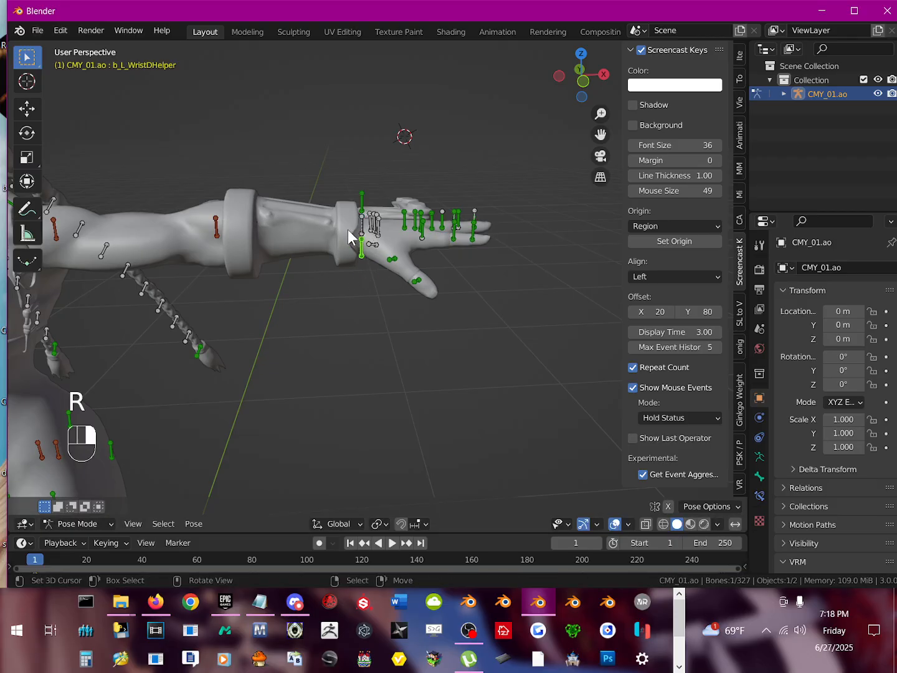
pyautogui.press('h')
pyautogui.rightClick(363, 203)
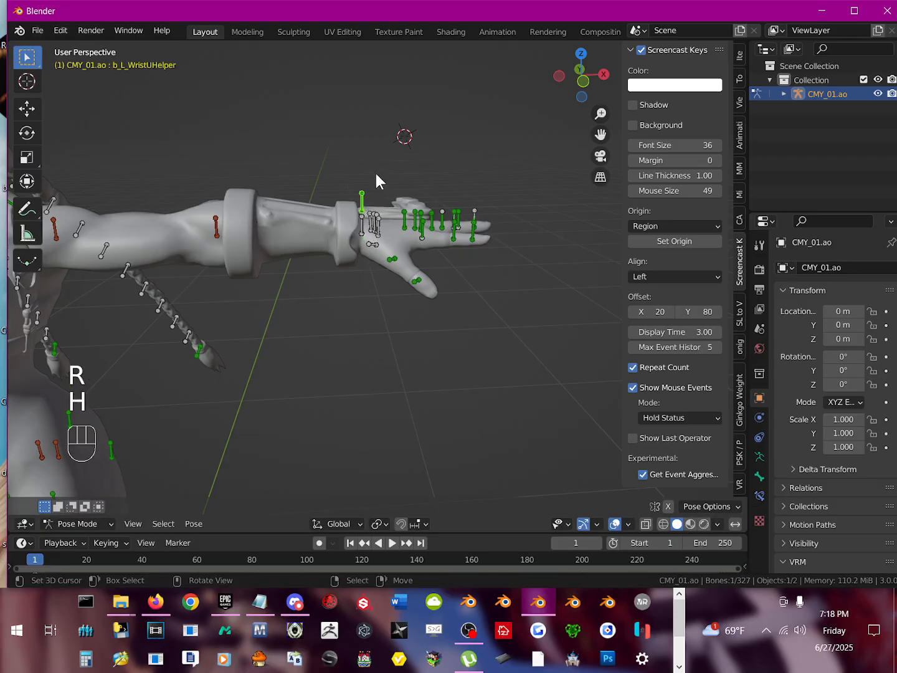
pyautogui.press('r')
pyautogui.rightClick(333, 209)
pyautogui.press('h')
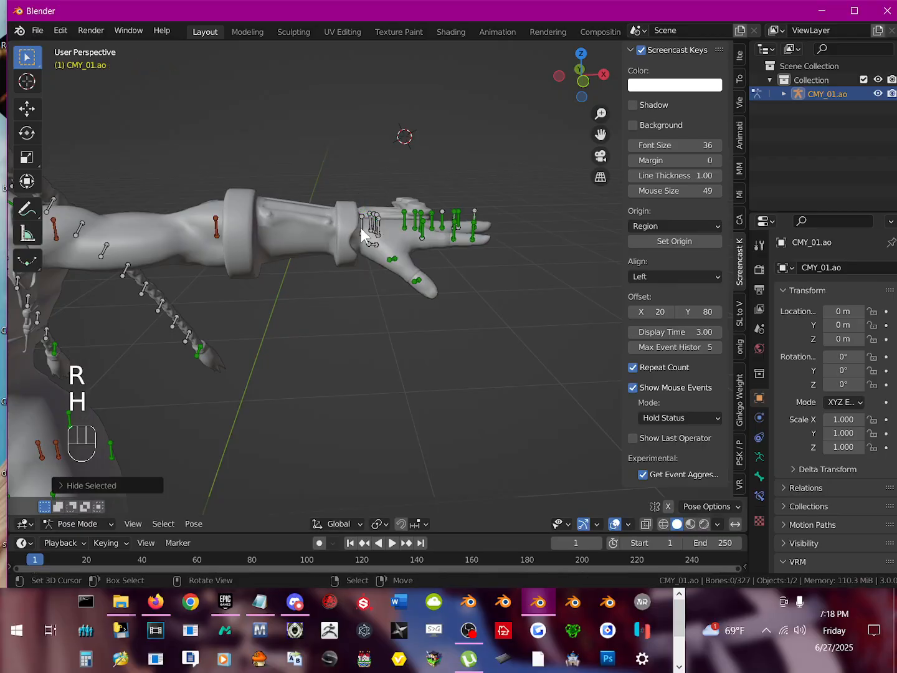
# Step: Test-rotate the torso bones b_C_Chest, b_C_Spine2 and b_C_Spine1 to check their influence, keeping none of the rotations
pyautogui.moveTo(361, 228); pyautogui.dragTo(372, 261, button='middle')
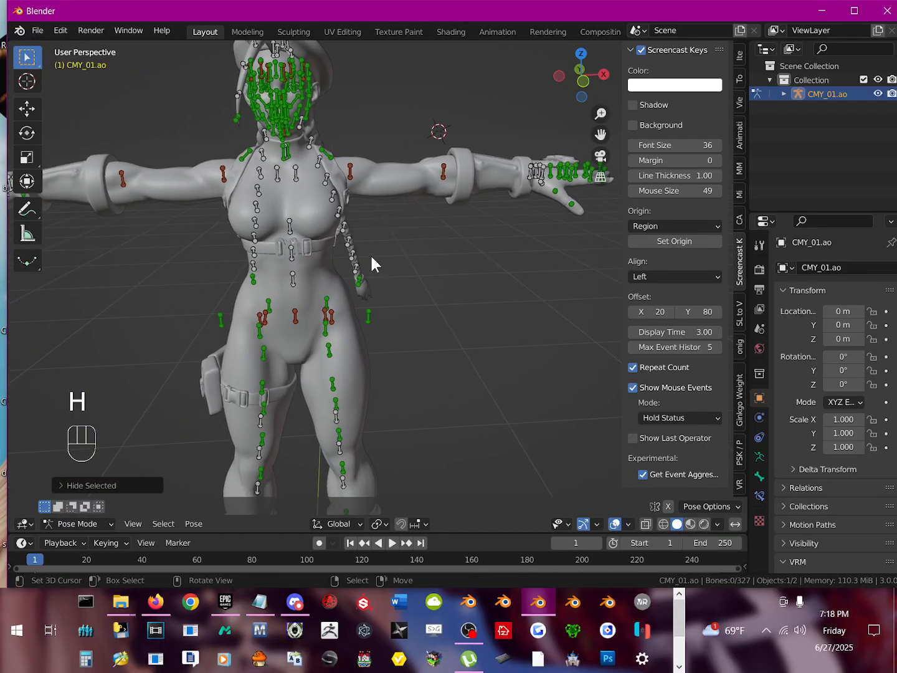
pyautogui.scroll(2, 287, 258)
pyautogui.keyDown('shift'); pyautogui.moveTo(270, 267); pyautogui.dragTo(304, 209, button='middle'); pyautogui.keyUp('shift')
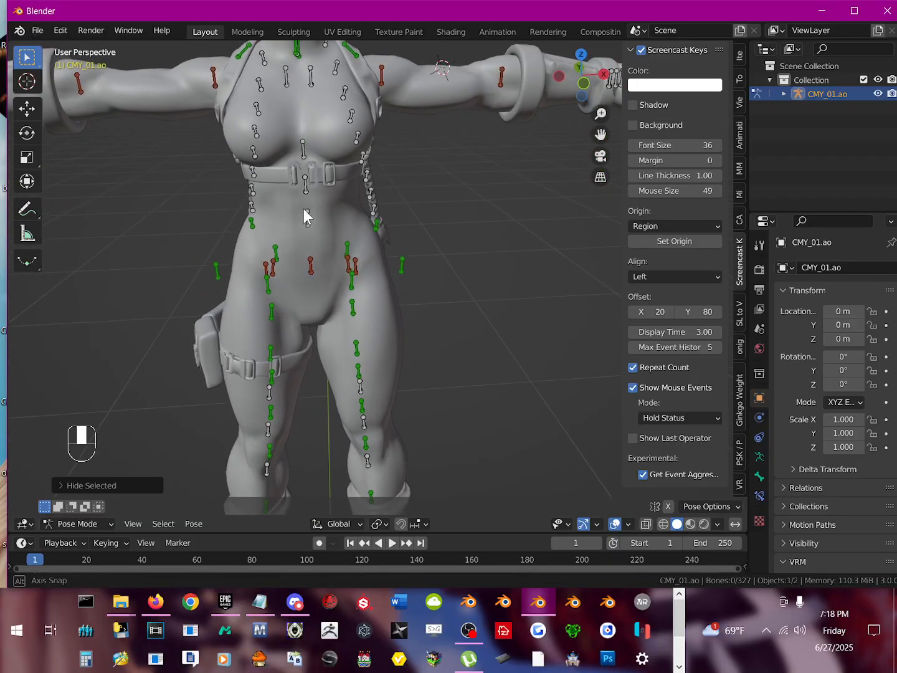
pyautogui.click(302, 149)
pyautogui.press('r')
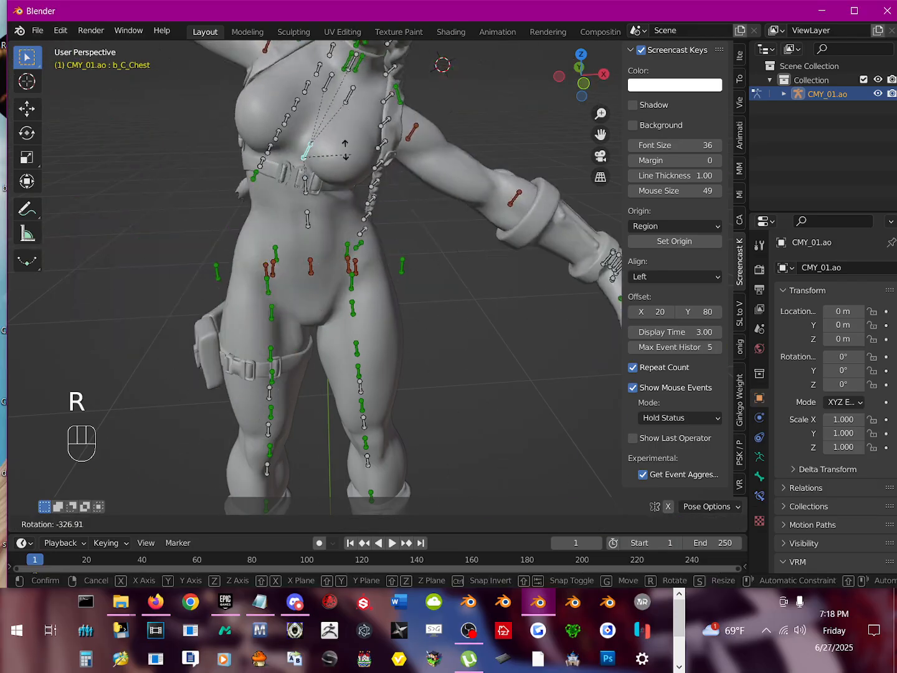
pyautogui.rightClick(301, 187)
pyautogui.click(305, 185)
pyautogui.press('r')
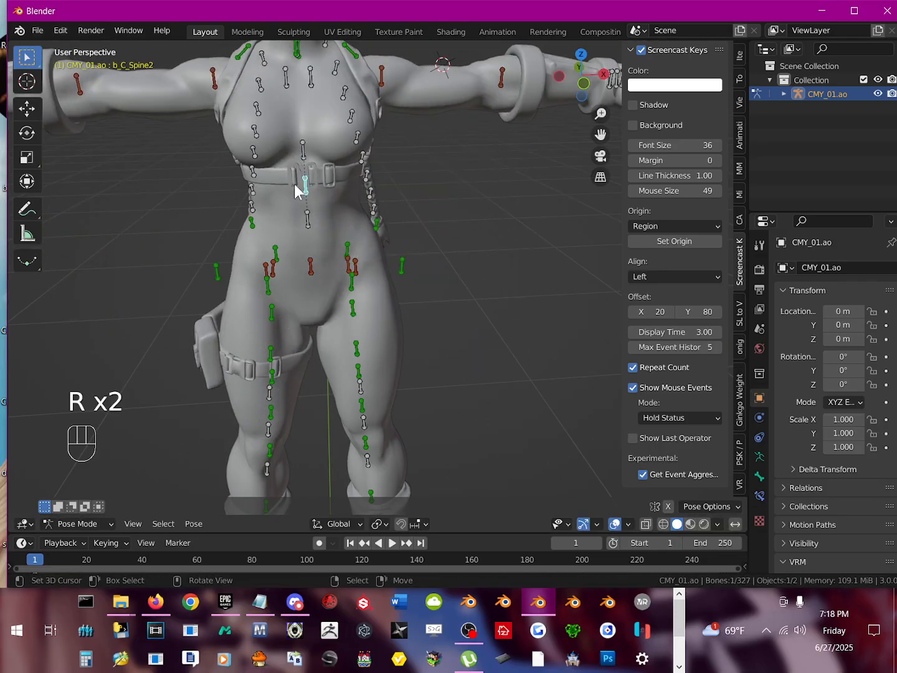
pyautogui.press('r')
pyautogui.rightClick(330, 152)
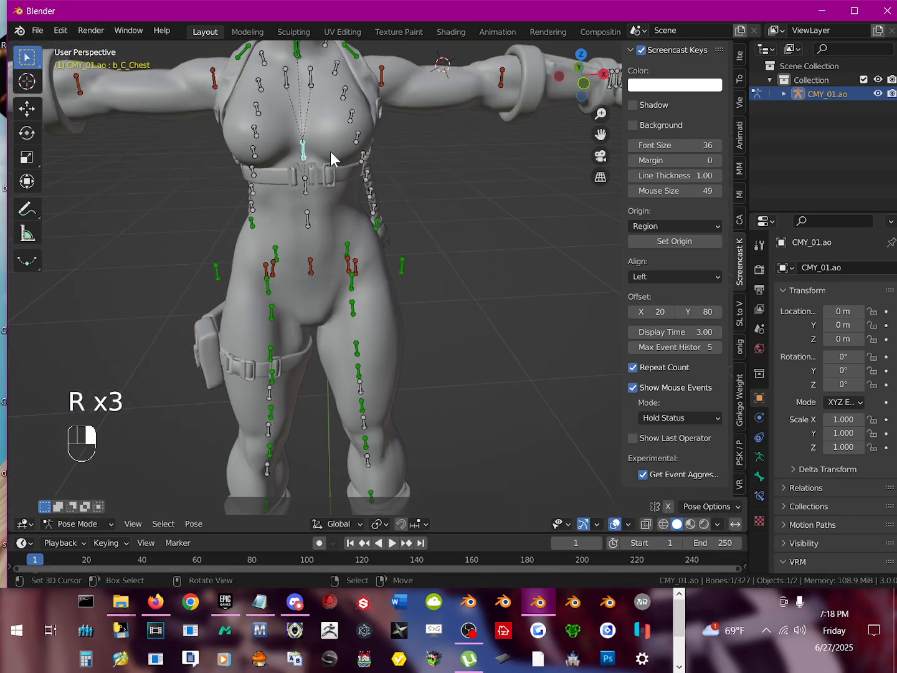
pyautogui.click(307, 214)
pyautogui.press('r')
pyautogui.rightClick(322, 250)
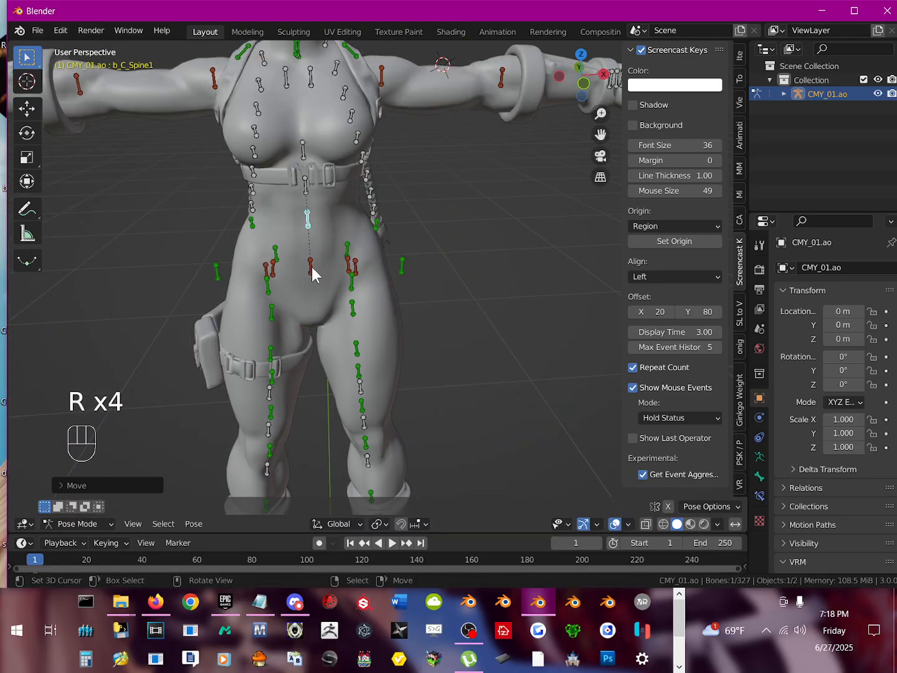
# Step: Test-rotate and hide the red bone at the centre of the pelvis, without keeping the rotation
pyautogui.click(311, 268)
pyautogui.press('r')
pyautogui.rightClick(332, 253)
pyautogui.press('h')
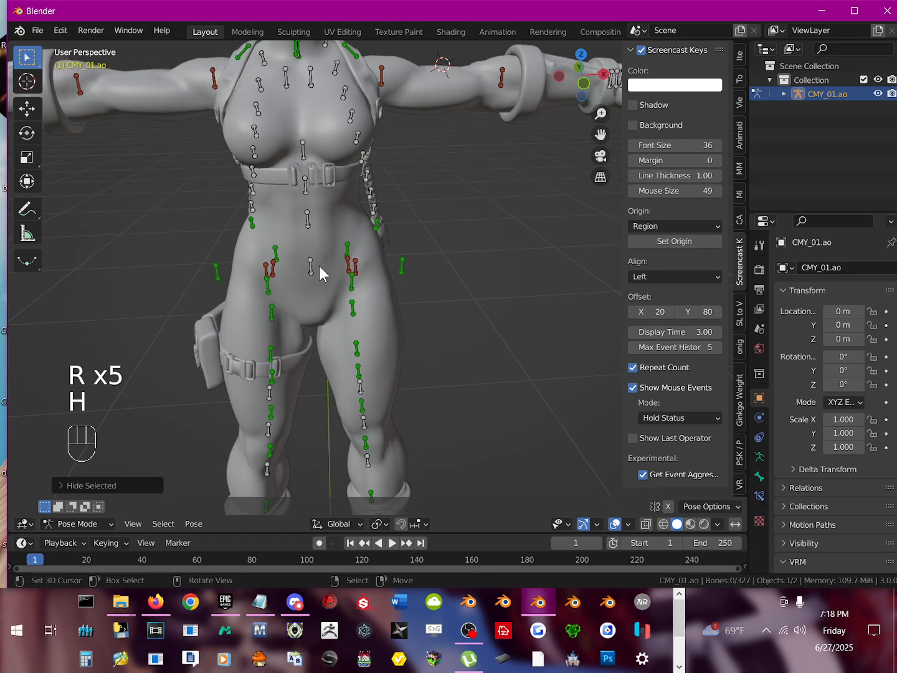
# Step: Test-rotate the b_C_Pelvis bone to check how it moves the body, without keeping the rotation
pyautogui.click(314, 267)
pyautogui.press('r')
pyautogui.rightClick(292, 252)
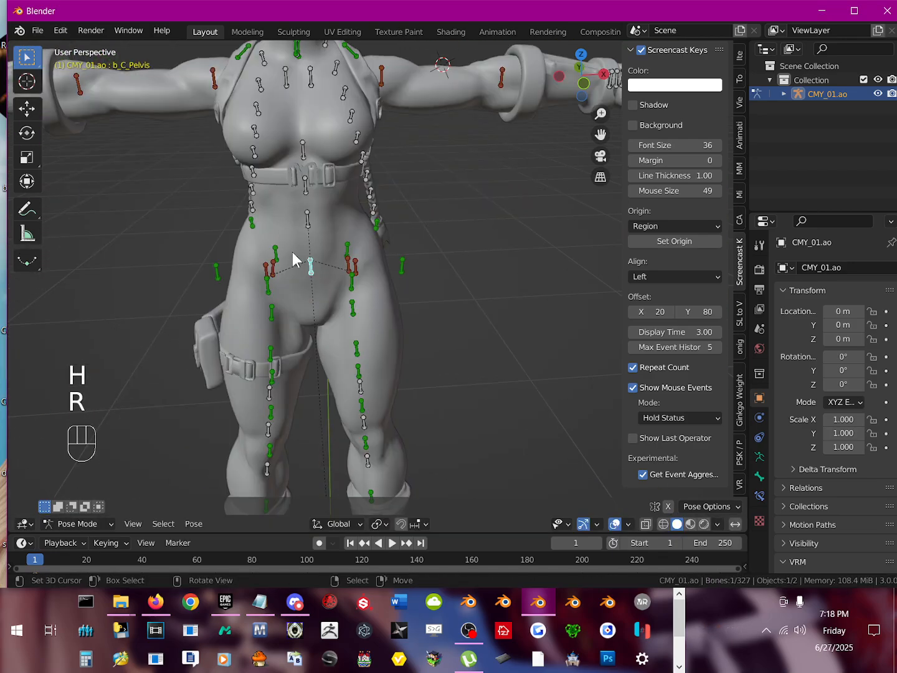
# Step: Test-rotate and hide b_R_LegFHelper and pb_R_CMY01_Hip_01 at the character's right hip
pyautogui.keyDown('shift'); pyautogui.moveTo(292, 252); pyautogui.dragTo(297, 234, button='middle'); pyautogui.keyUp('shift')
pyautogui.rightClick(272, 213)
pyautogui.press('r')
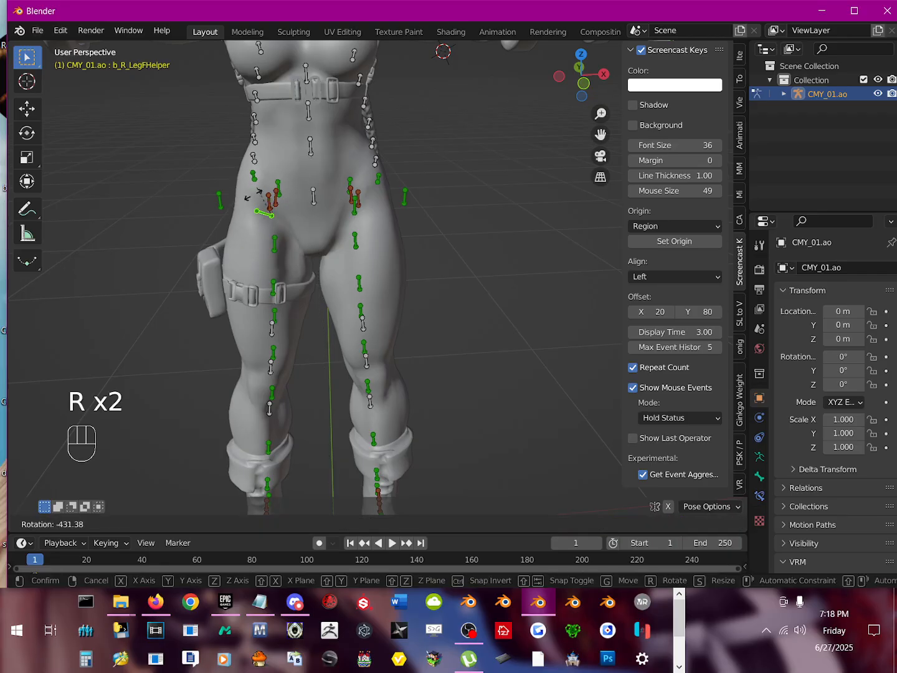
pyautogui.rightClick(254, 224)
pyautogui.press('h')
pyautogui.click(269, 207)
pyautogui.press('r')
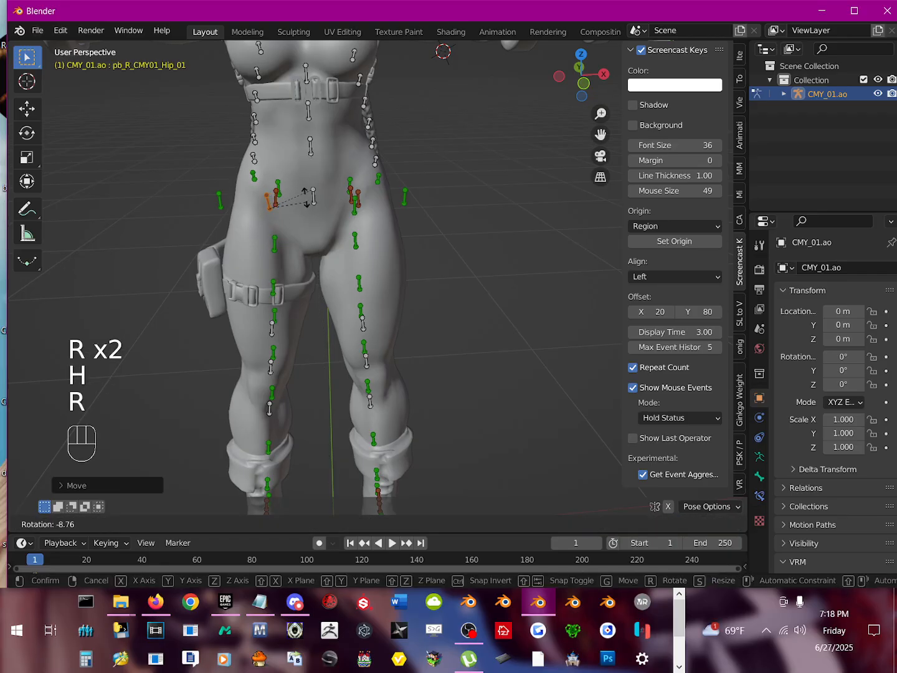
pyautogui.click(264, 205)
pyautogui.press('h')
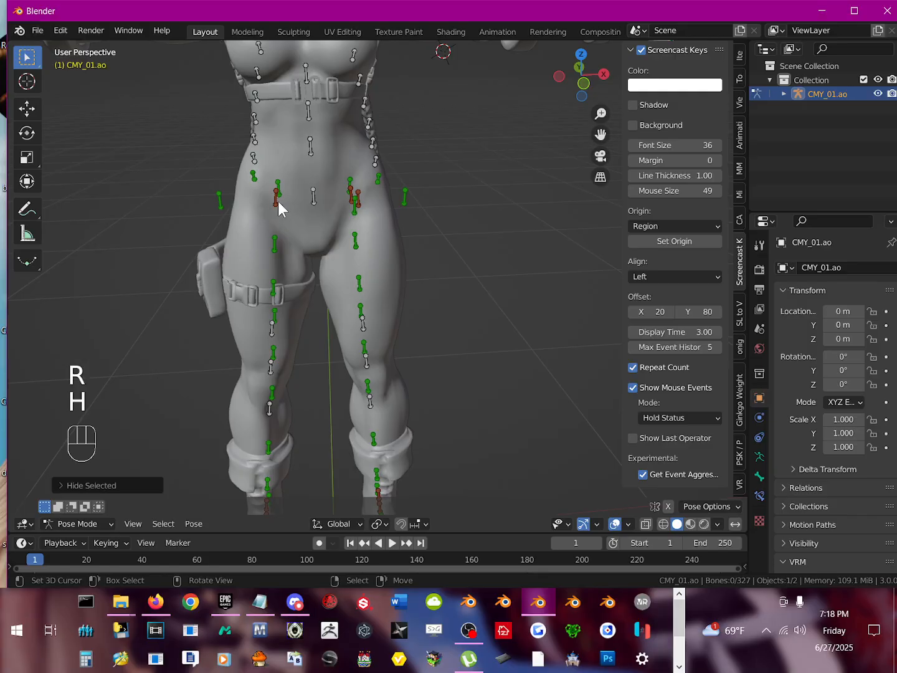
# Step: Test-rotate the b_R_Leg1 bone to check how it moves the right leg, without keeping the rotation
pyautogui.click(279, 202)
pyautogui.press('r')
pyautogui.rightClick(291, 228)
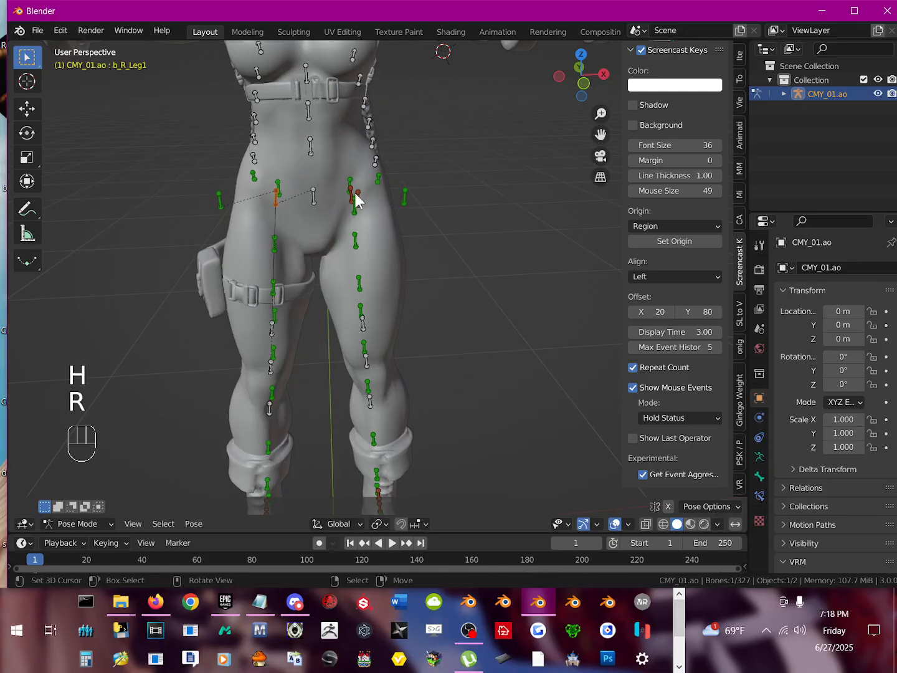
# Step: Test-rotate and hide the outer red bone and b_L_LegFHelper at the character's left hip, keeping neither rotation
pyautogui.press('r')
pyautogui.rightClick(374, 209)
pyautogui.press('h')
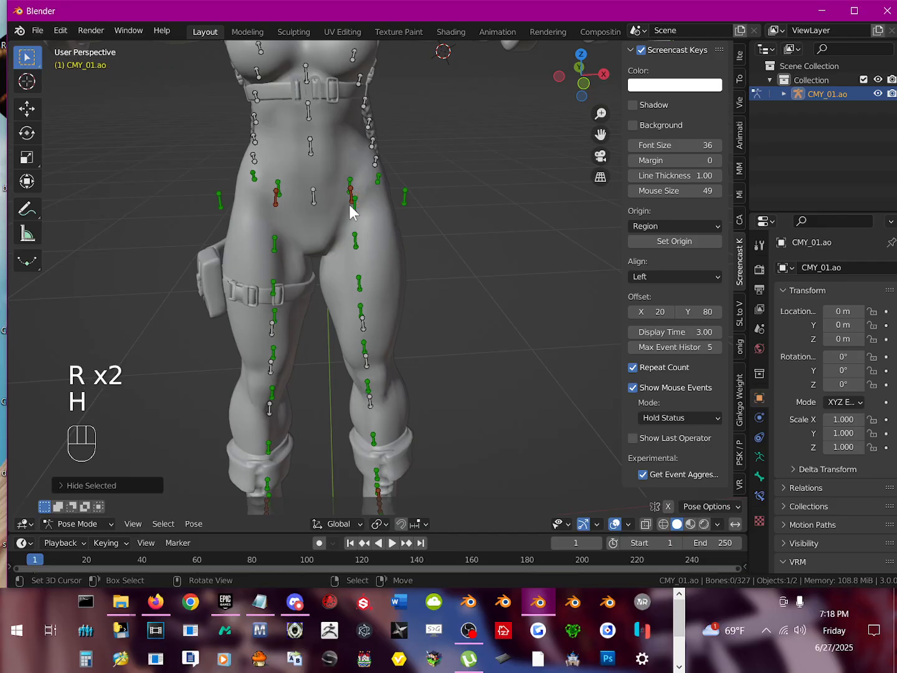
pyautogui.click(355, 205)
pyautogui.press('r')
pyautogui.rightClick(364, 207)
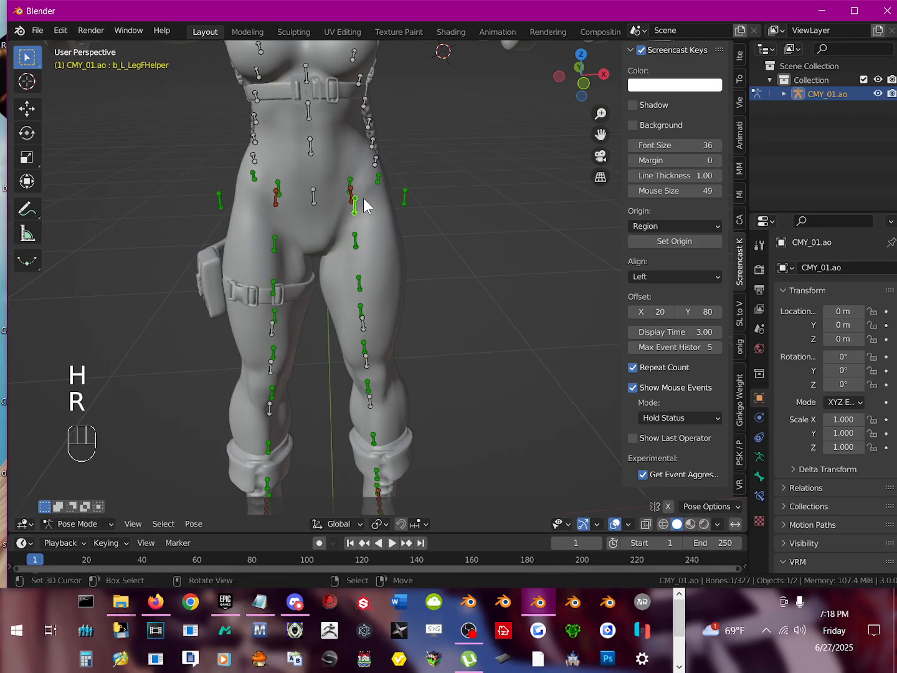
pyautogui.press('h')
# Step: Test-rotate the b_L_Leg1 bone to check how it moves the left leg, without keeping the rotation
pyautogui.click(357, 199)
pyautogui.press('r')
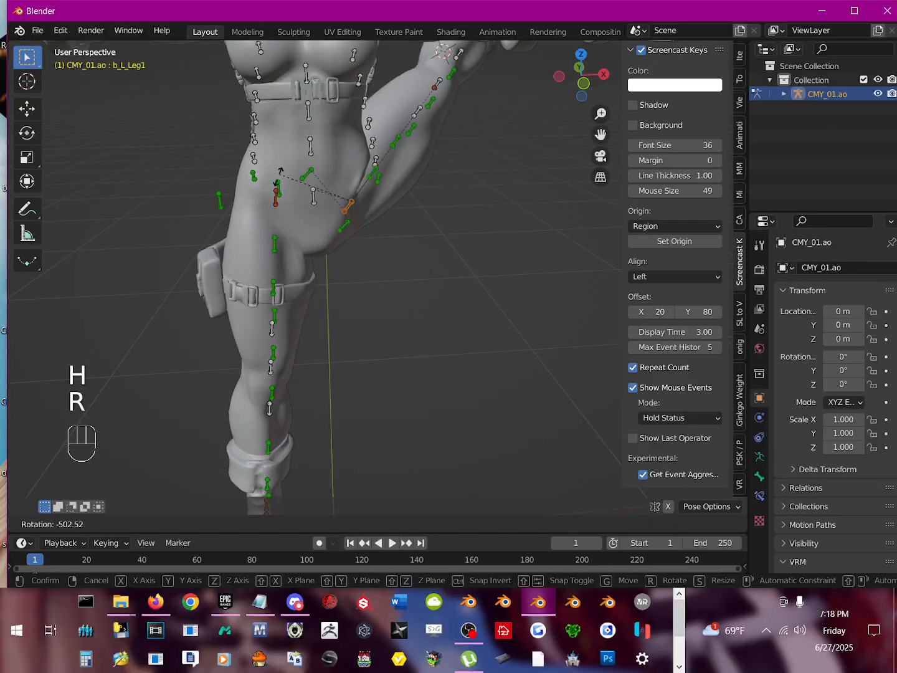
pyautogui.rightClick(322, 243)
# Step: Test-rotate and hide the uppermost green bone inside the right thigh and its counterpart b_L_Leg1Helper, keeping neither rotation
pyautogui.keyDown('shift'); pyautogui.moveTo(341, 288); pyautogui.dragTo(260, 109, button='middle'); pyautogui.keyUp('shift')
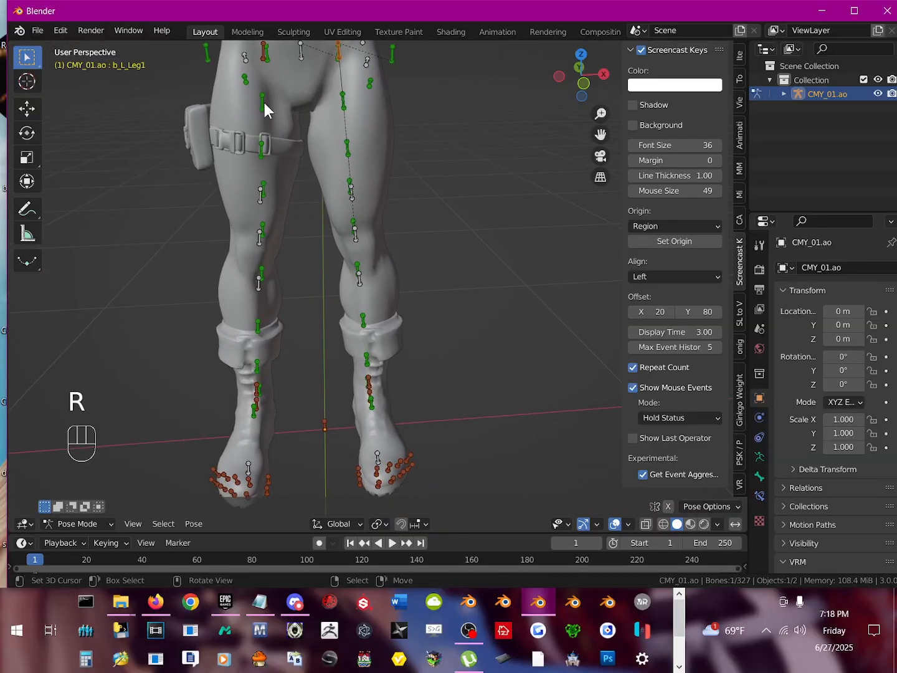
pyautogui.click(263, 103)
pyautogui.press('r')
pyautogui.rightClick(244, 116)
pyautogui.press('h')
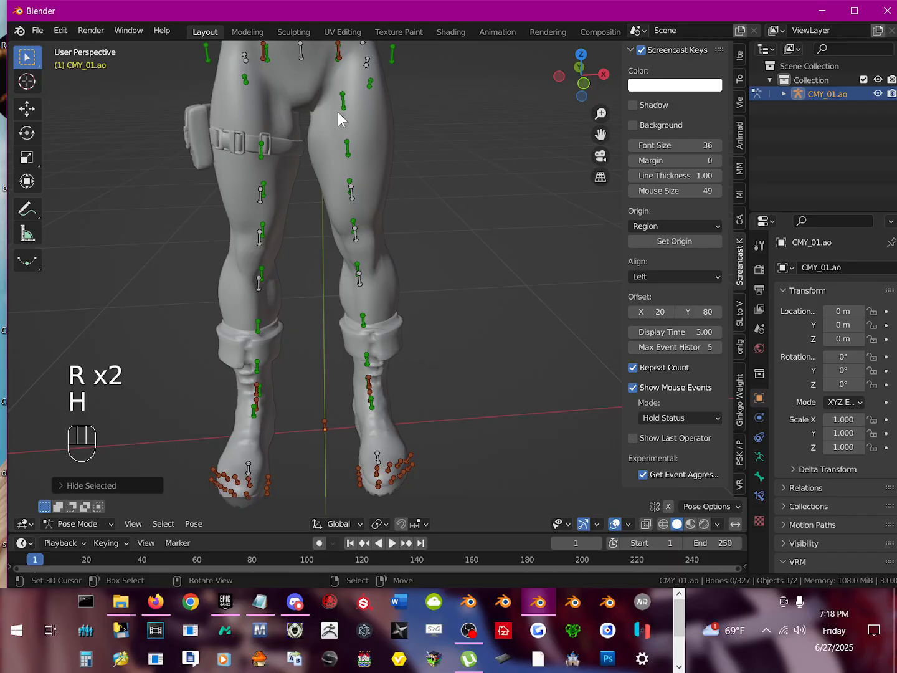
pyautogui.click(342, 101)
pyautogui.press('r')
pyautogui.rightClick(353, 109)
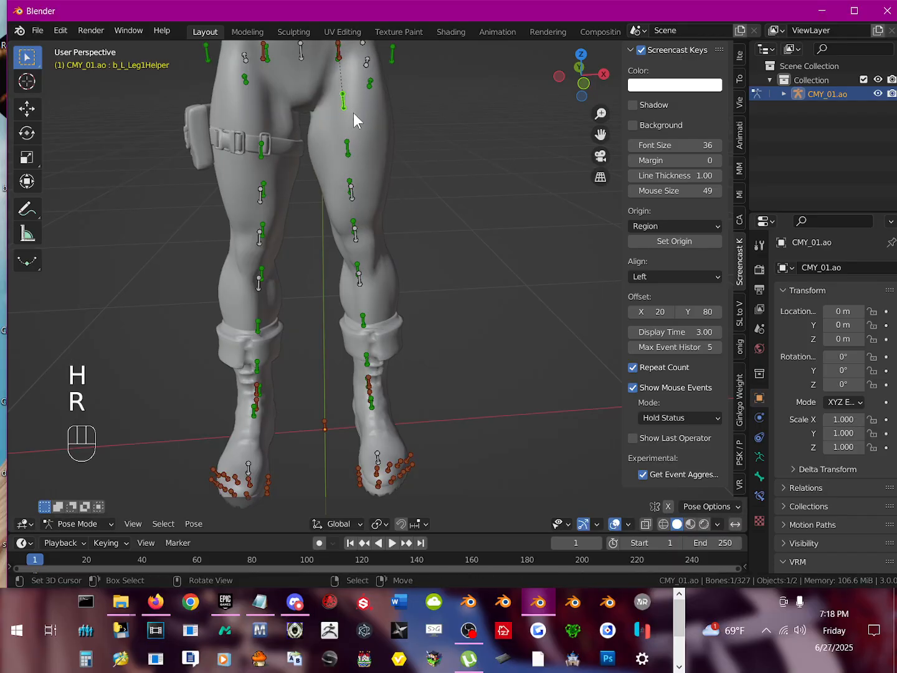
pyautogui.press('h')
# Step: Hide the green helper bone midway along the left thigh and b_R_Leg2Helper on the right thigh
pyautogui.click(346, 150)
pyautogui.press('h')
pyautogui.click(263, 150)
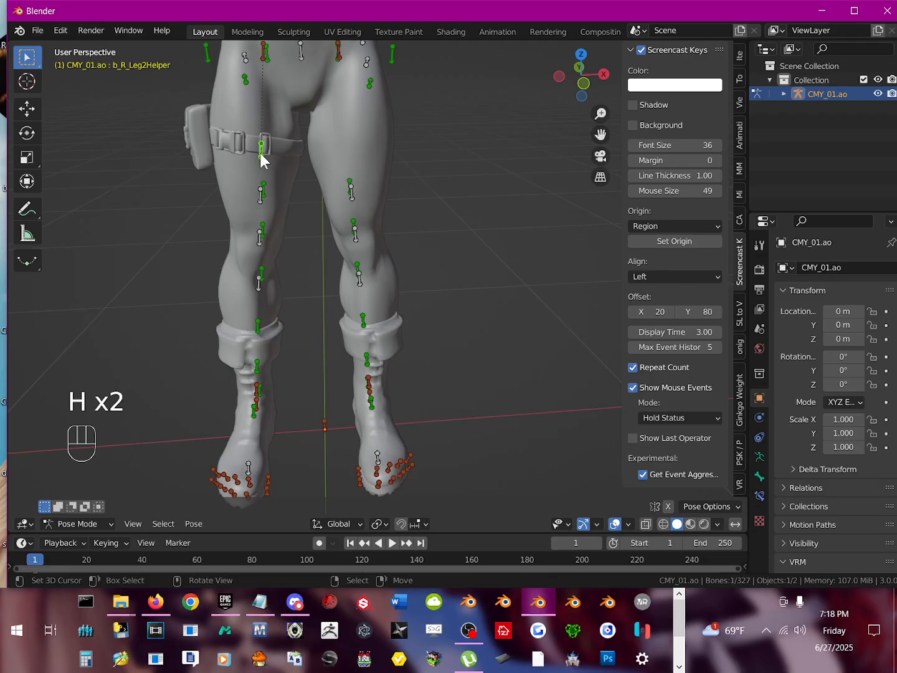
pyautogui.press('h')
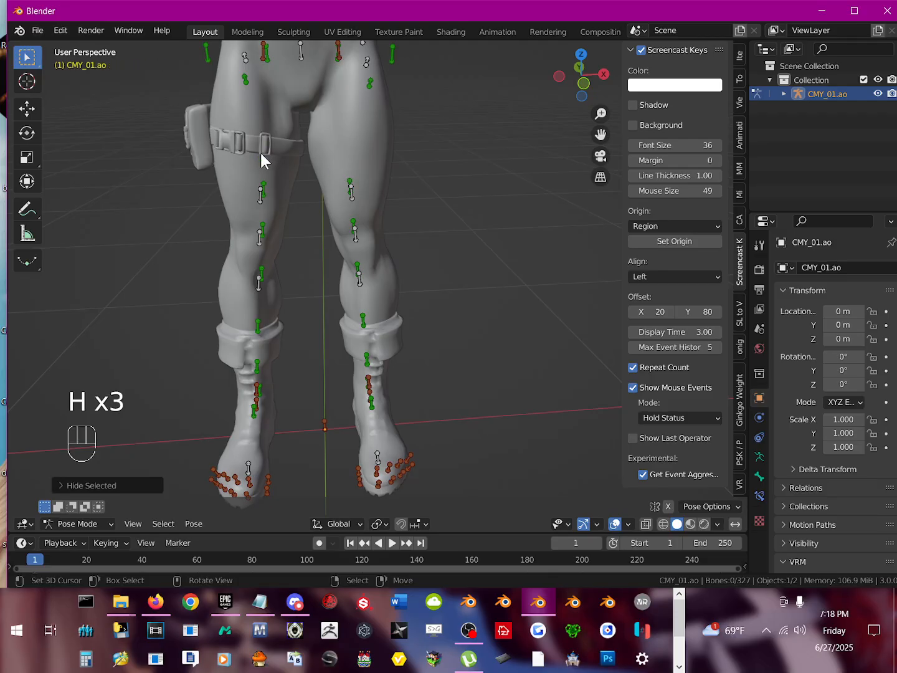
# Step: Test-rotate and hide the white bone on the lower right thigh, just below the thigh strap
pyautogui.click(259, 191)
pyautogui.press('r')
pyautogui.click(261, 195)
pyautogui.press('h')
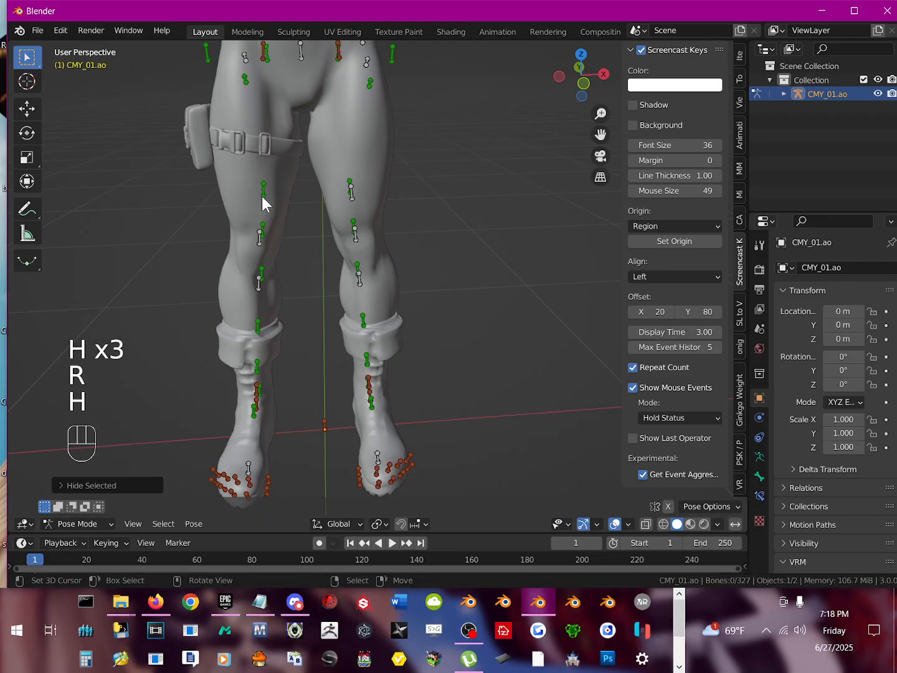
# Step: Test-rotate and hide the green bone on the lower right thigh, above the knee
pyautogui.click(261, 196)
pyautogui.press('r')
pyautogui.click(293, 195)
pyautogui.press('h')
# Step: Hide the green bone on the lower left thigh and the adjacent b_L_Leg3Helper bone
pyautogui.click(350, 190)
pyautogui.press('h')
pyautogui.click(353, 207)
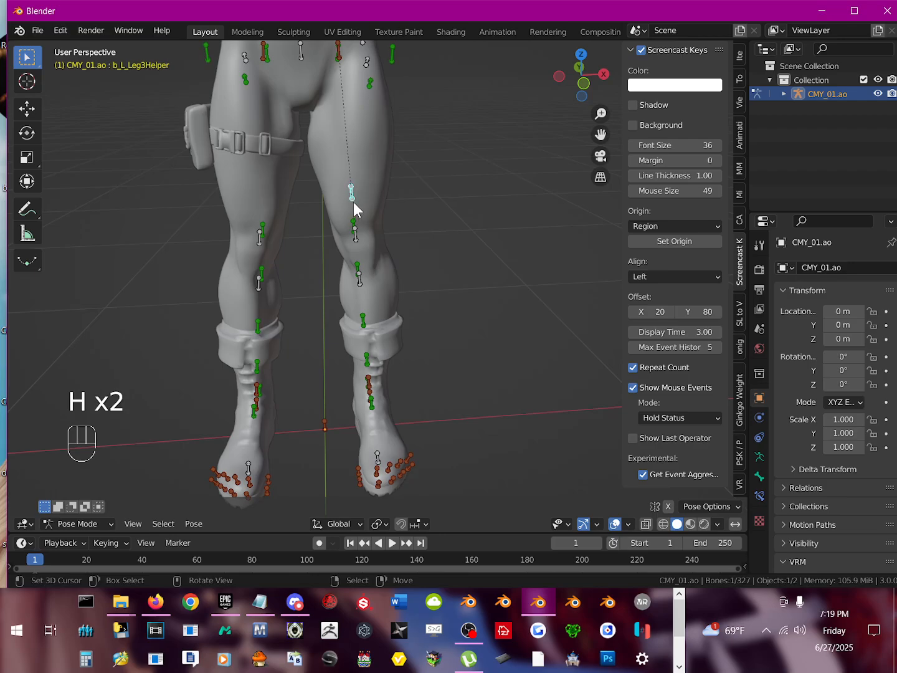
pyautogui.press('h')
# Step: Test-rotate and hide the white bone overlapping b_L_Leg2 at the left knee
pyautogui.click(357, 226)
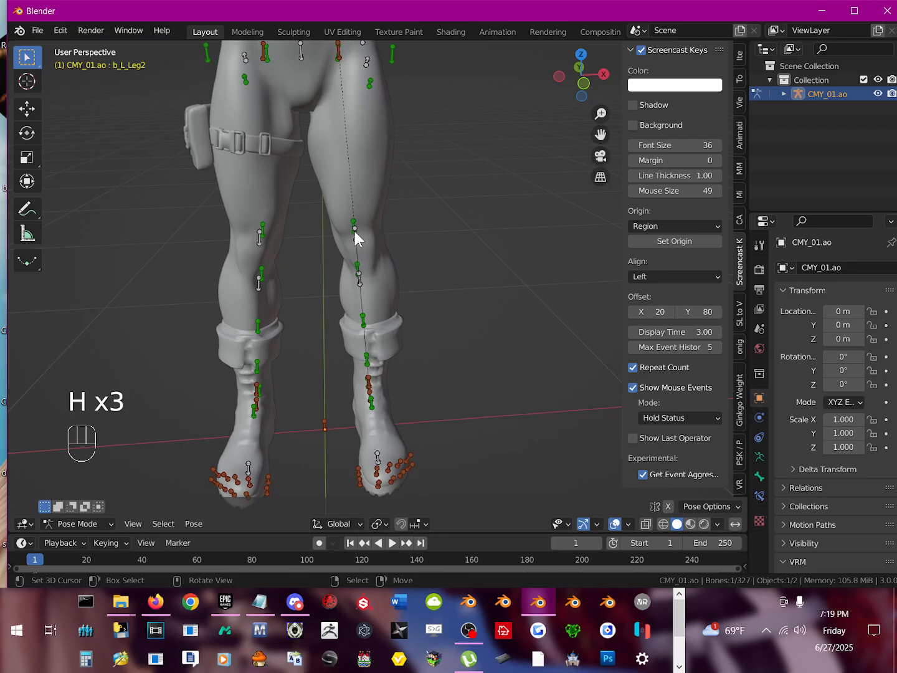
pyautogui.click(356, 233)
pyautogui.press('r')
pyautogui.click(368, 250)
pyautogui.press('h')
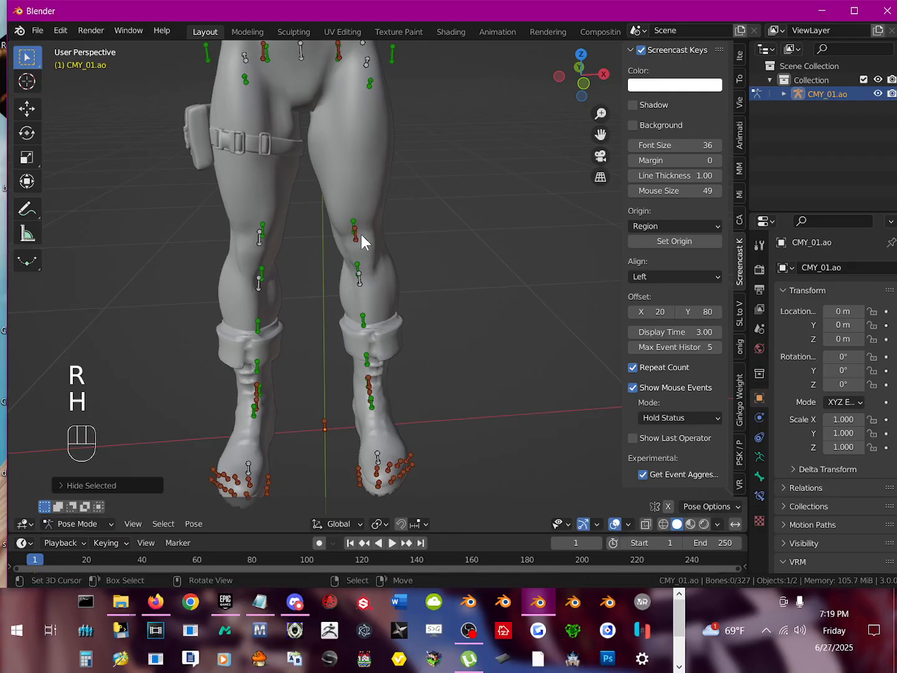
# Step: Test-rotate b_L_Leg2 without keeping the rotation, and hide the green bone just above it at the left knee
pyautogui.click(357, 235)
pyautogui.press('t')
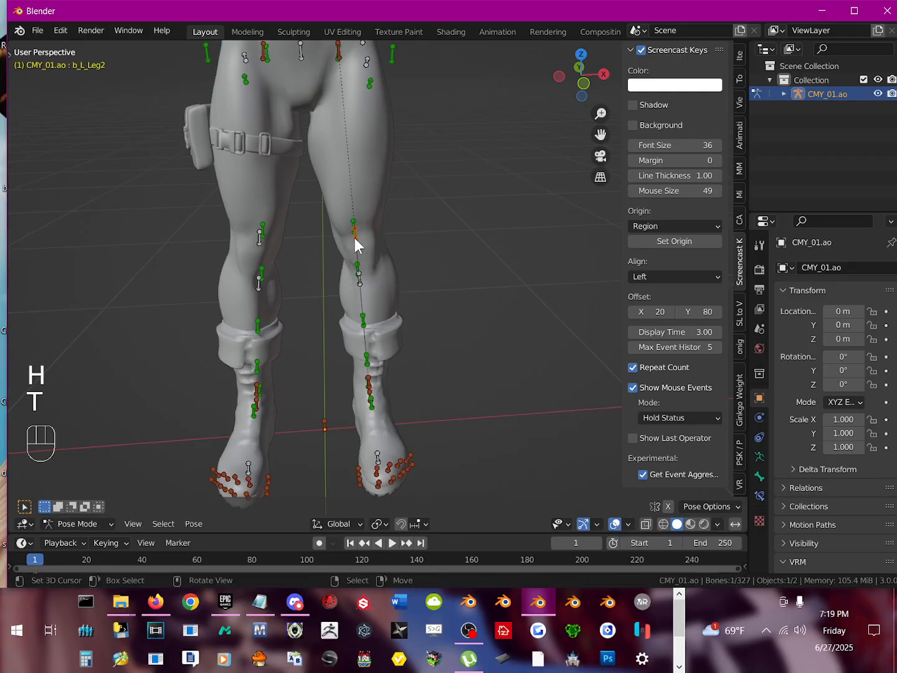
pyautogui.press('r')
pyautogui.rightClick(358, 228)
pyautogui.click(356, 234)
pyautogui.press('h')
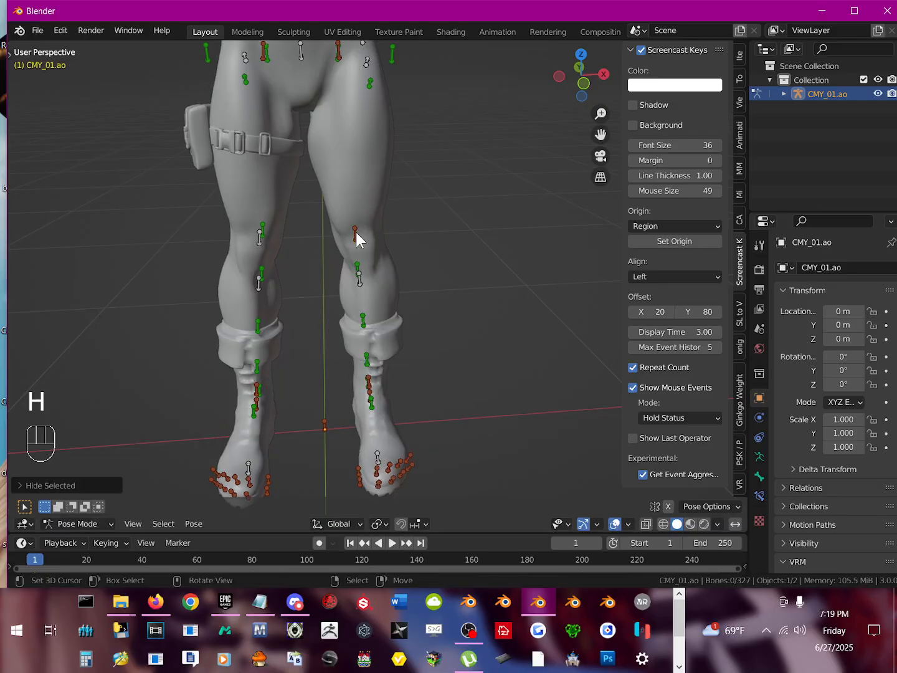
# Step: Hide the green bone at the right knee and the white bone overlapping b_R_Leg2
pyautogui.click(264, 235)
pyautogui.press('h')
pyautogui.click(259, 237)
pyautogui.press('r')
pyautogui.click(258, 235)
pyautogui.press('h')
# Step: Test-rotate the b_R_Leg2 bone to check how it moves the lower right leg, without keeping the rotation
pyautogui.click(260, 234)
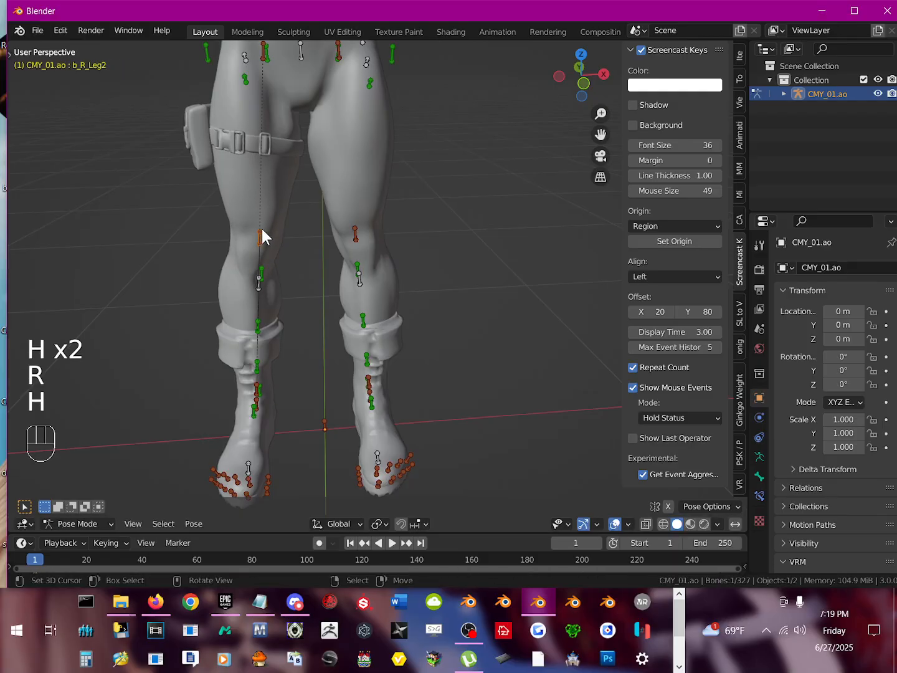
pyautogui.press('r')
pyautogui.rightClick(277, 243)
# Step: Examine the remaining visible bones on the legs, torso, arms and head of the whole character
pyautogui.scroll(-4, 295, 245)
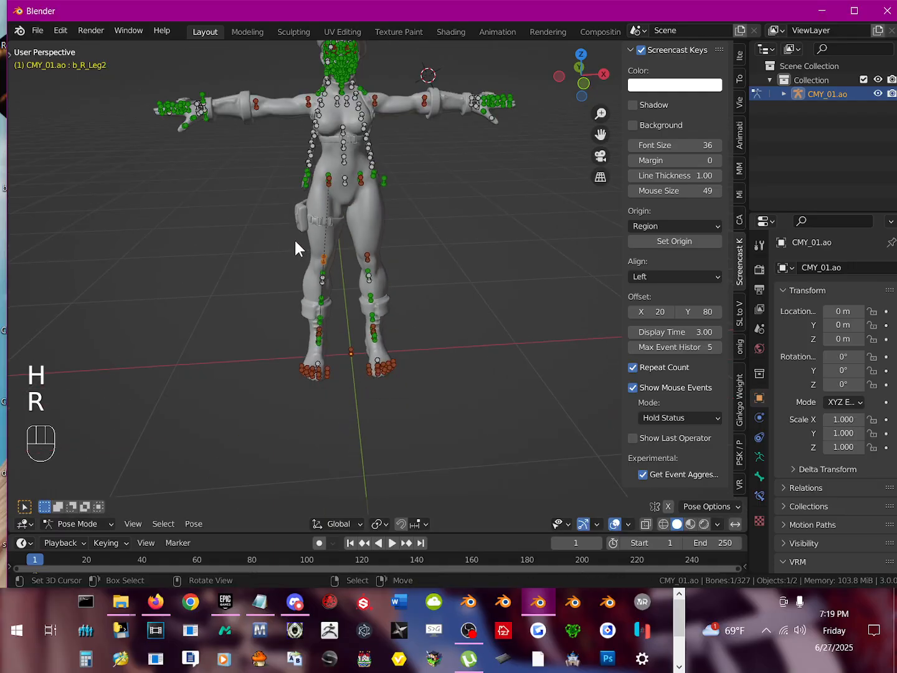
pyautogui.moveTo(315, 206)
pyautogui.keyDown('shift'); pyautogui.mouseDown(button='middle')
pyautogui.moveTo(312, 242)
pyautogui.moveTo(309, 224)
pyautogui.mouseUp(button='middle'); pyautogui.keyUp('shift')
pyautogui.scroll(4, 334, 321)
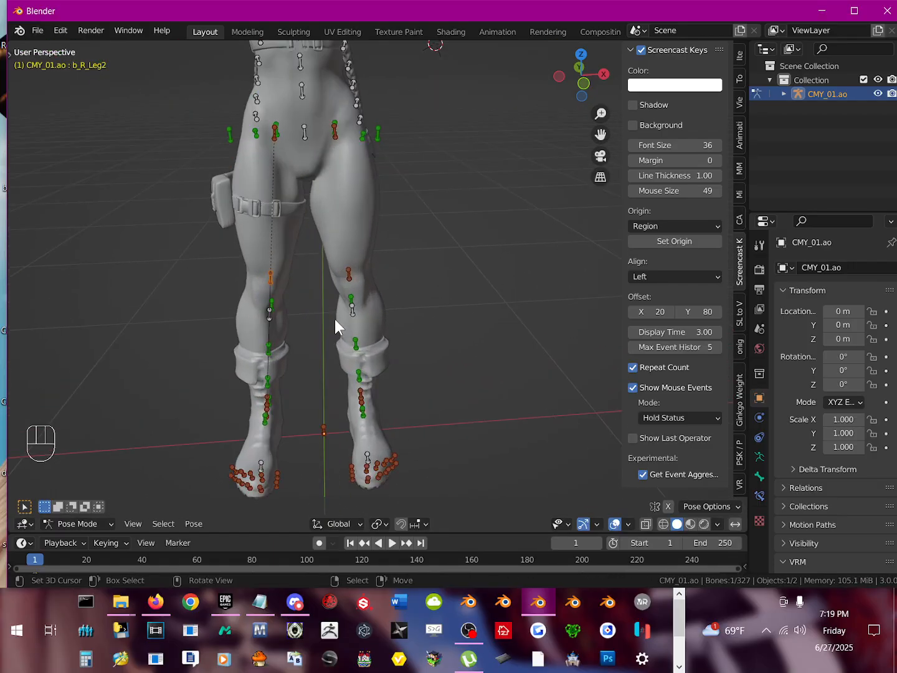
pyautogui.moveTo(334, 319); pyautogui.dragTo(314, 354, button='middle')
pyautogui.scroll(1, 248, 356)
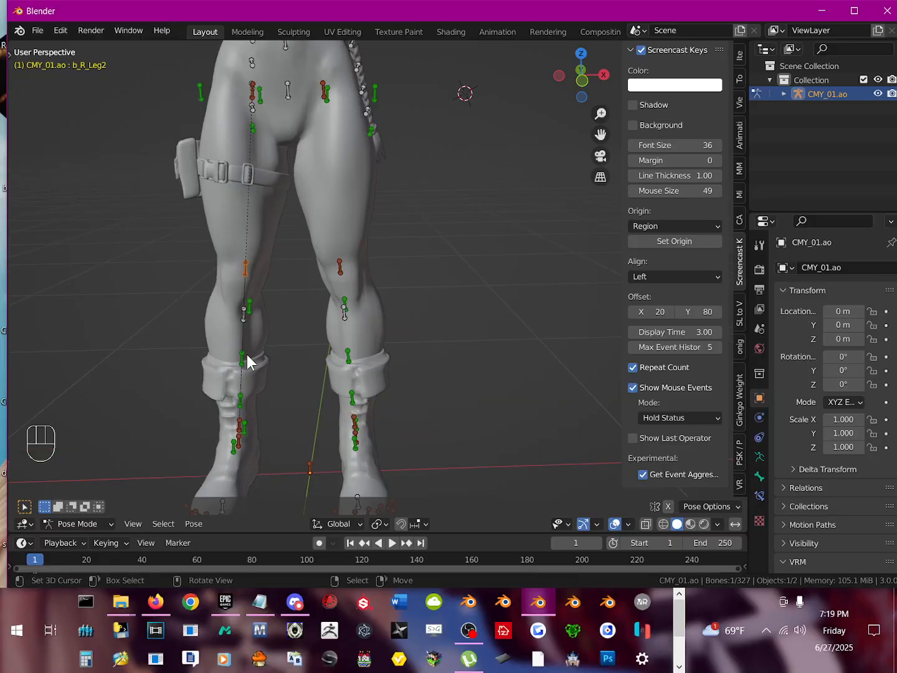
pyautogui.keyDown('shift'); pyautogui.moveTo(311, 249); pyautogui.dragTo(334, 474, button='middle'); pyautogui.keyUp('shift')
pyautogui.scroll(-2, 287, 366)
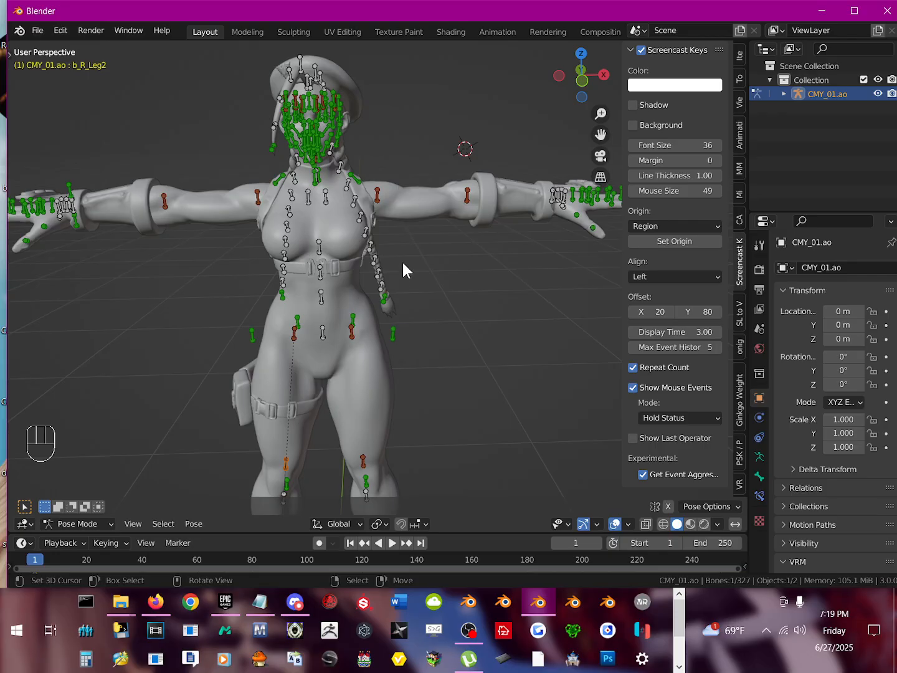
pyautogui.moveTo(403, 263)
pyautogui.mouseDown(button='middle')
pyautogui.moveTo(387, 255)
pyautogui.moveTo(398, 254)
pyautogui.mouseUp(button='middle')
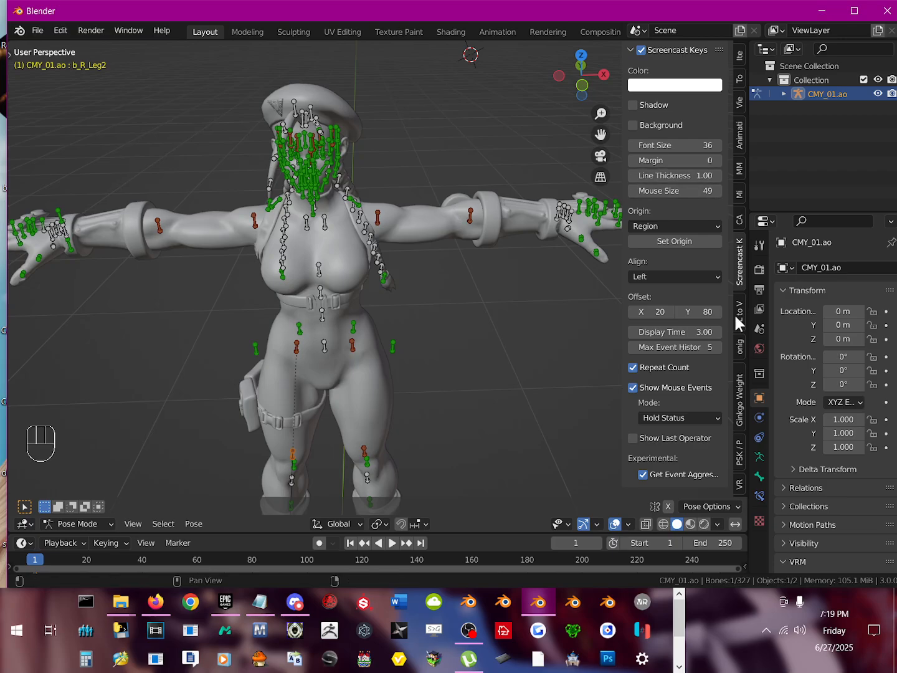
# Step: Collapse the onigiri Animation tools and expand Character Tools with its Retarget Motion options
pyautogui.click(739, 348)
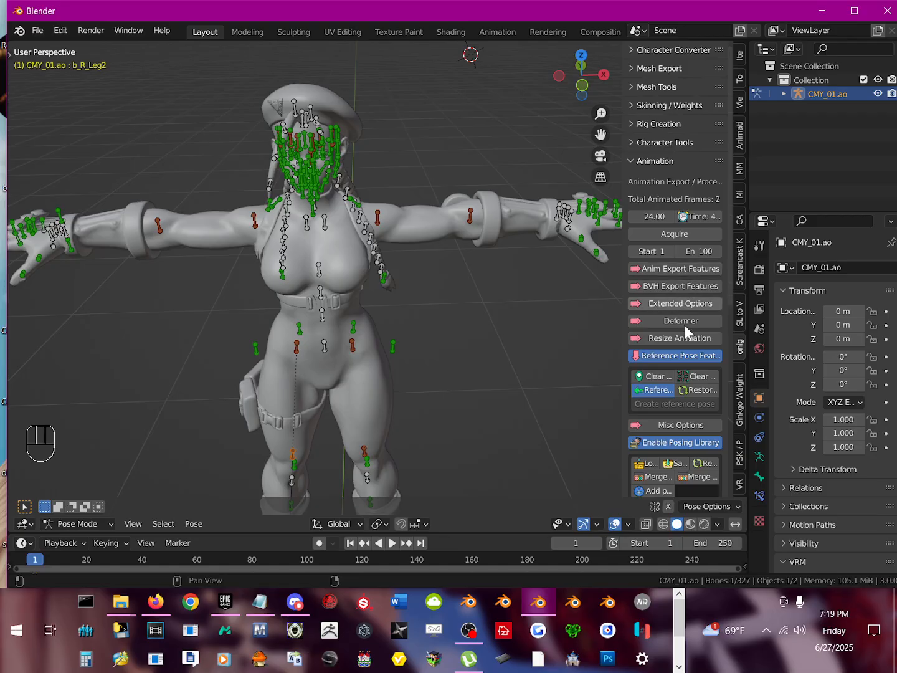
pyautogui.scroll(-3, 671, 367)
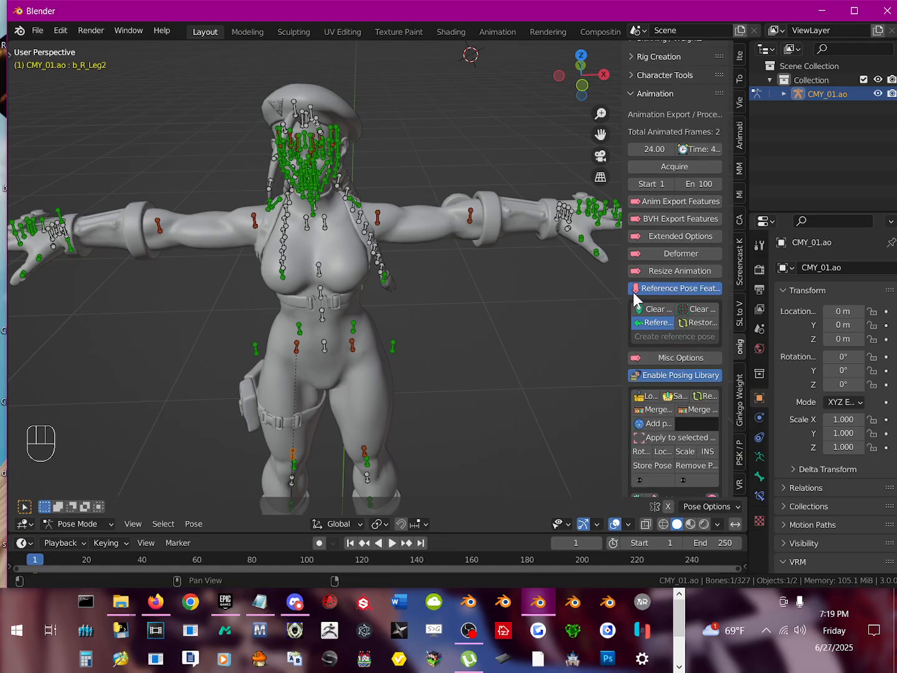
pyautogui.click(654, 94)
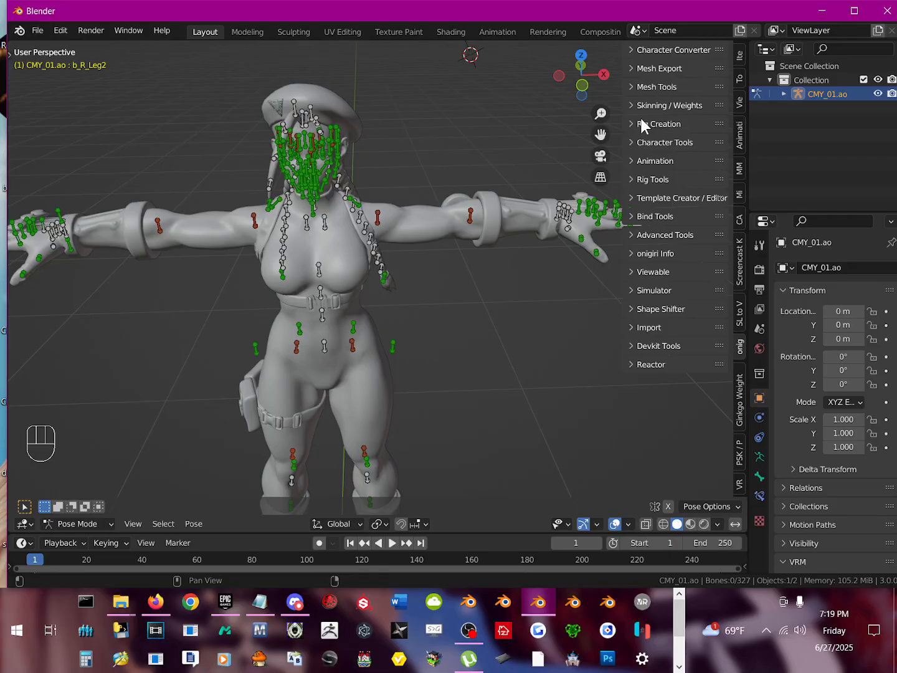
pyautogui.click(653, 141)
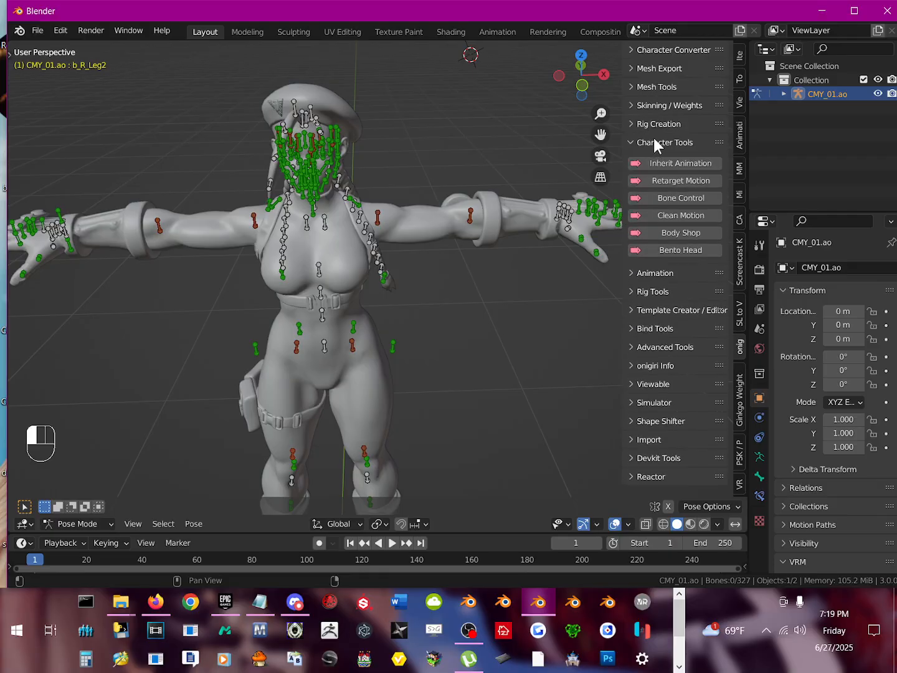
pyautogui.click(687, 179)
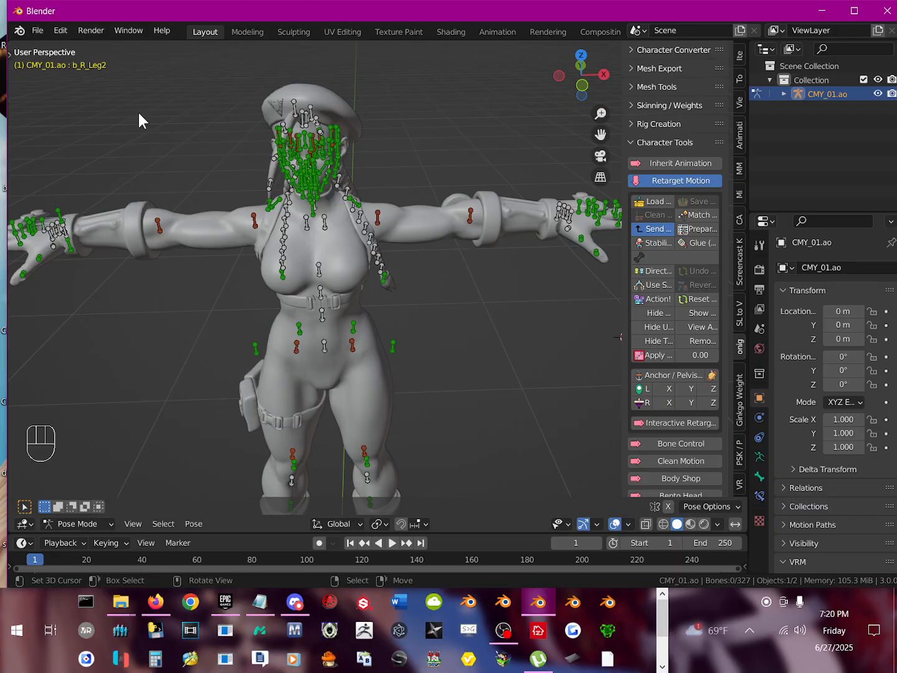
# Step: Save the scene to the Desktop as cammytut.blend
pyautogui.click(30, 29)
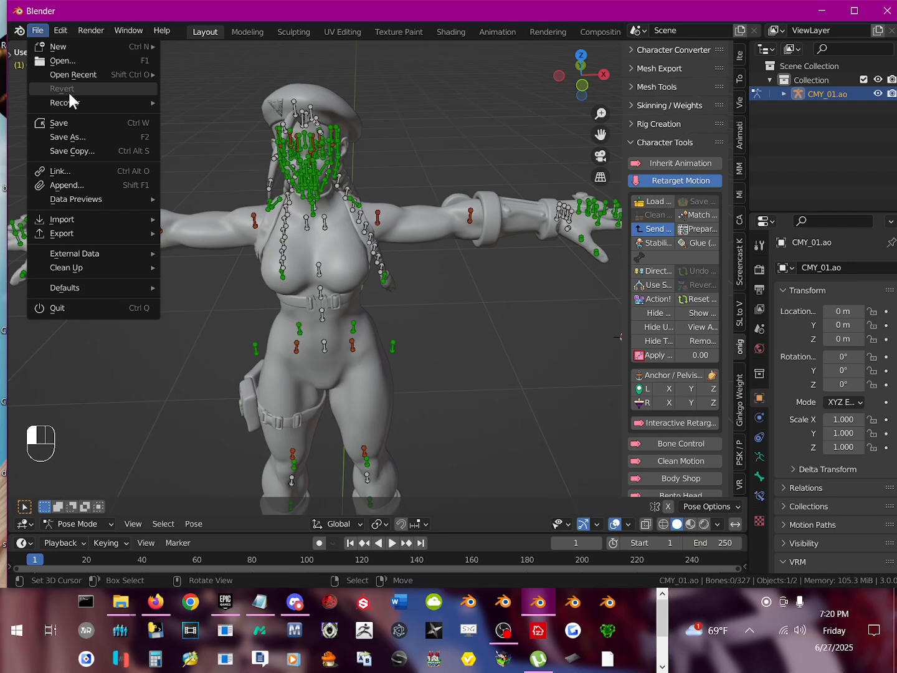
pyautogui.click(77, 136)
pyautogui.click(123, 302)
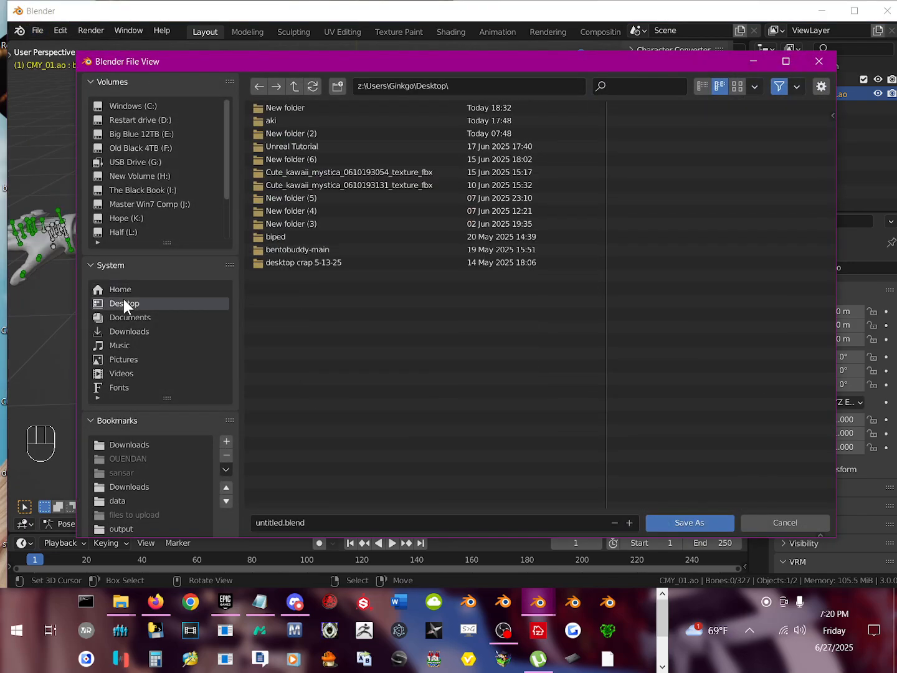
pyautogui.click(335, 521)
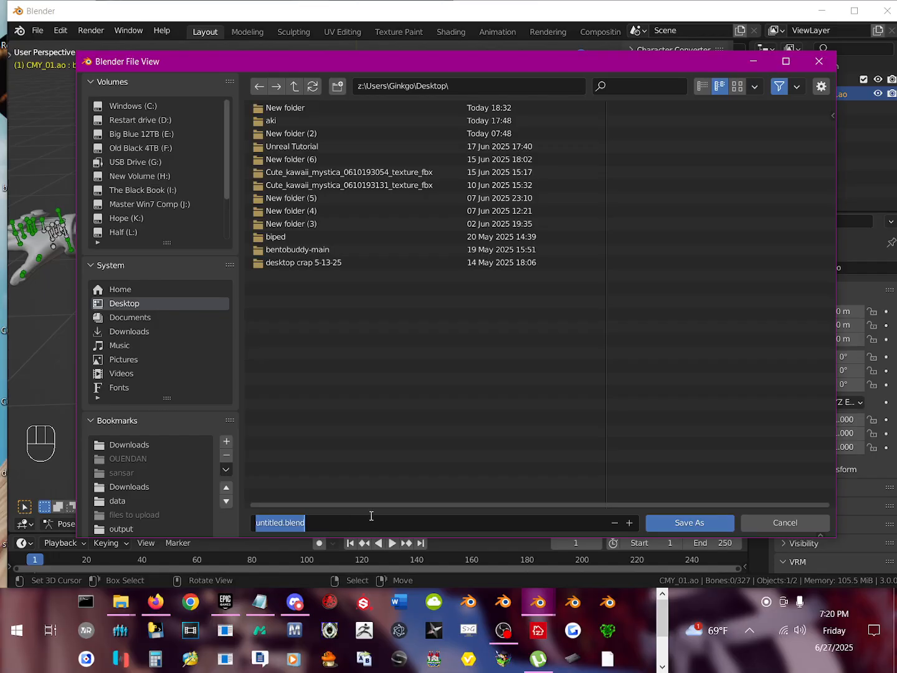
pyautogui.write('camm')
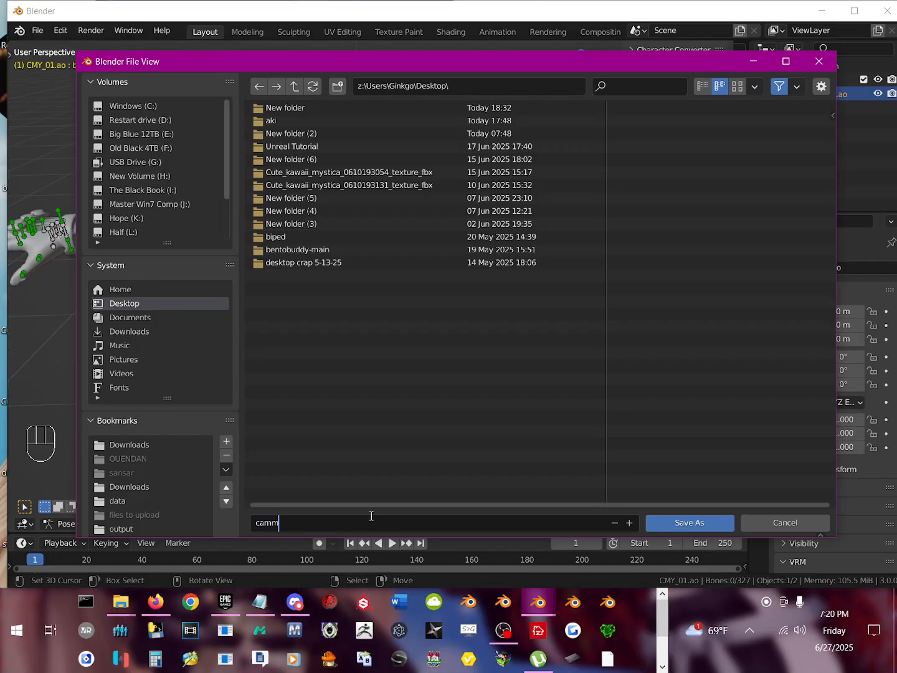
pyautogui.write('ytut')
pyautogui.press('Return')
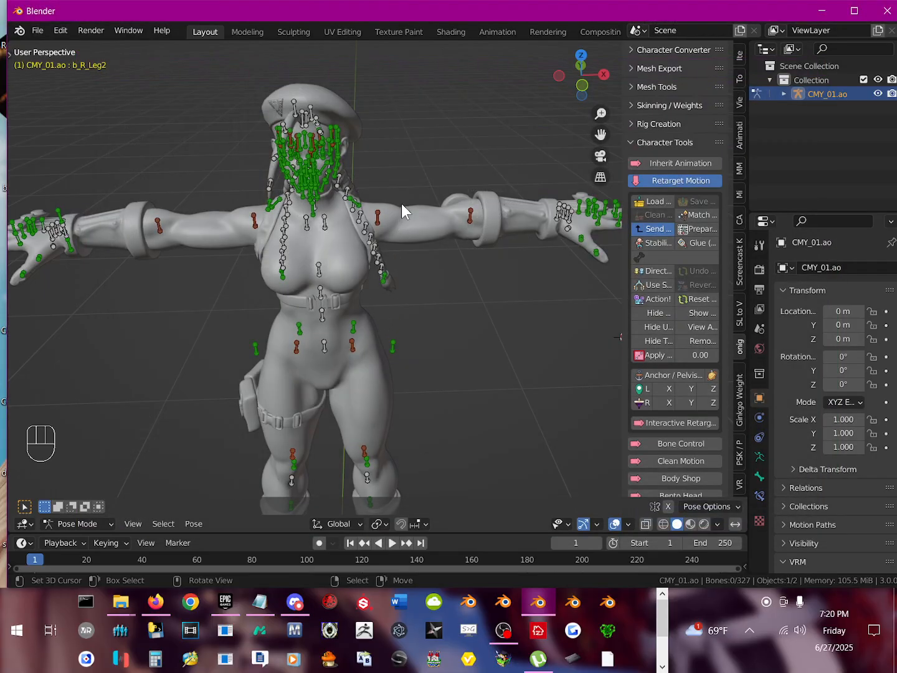
# Step: Widen the sidebar so that the Retarget Motion option names are readable
pyautogui.moveTo(373, 225); pyautogui.dragTo(383, 280, button='middle')
pyautogui.moveTo(367, 260); pyautogui.dragTo(394, 292, button='middle')
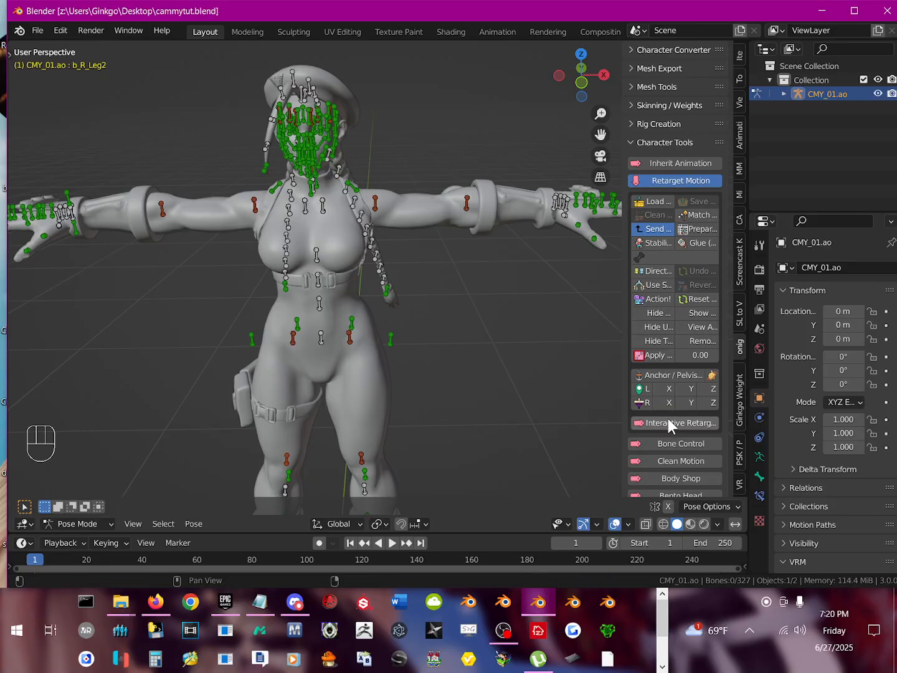
pyautogui.moveTo(311, 228); pyautogui.dragTo(368, 288, button='middle')
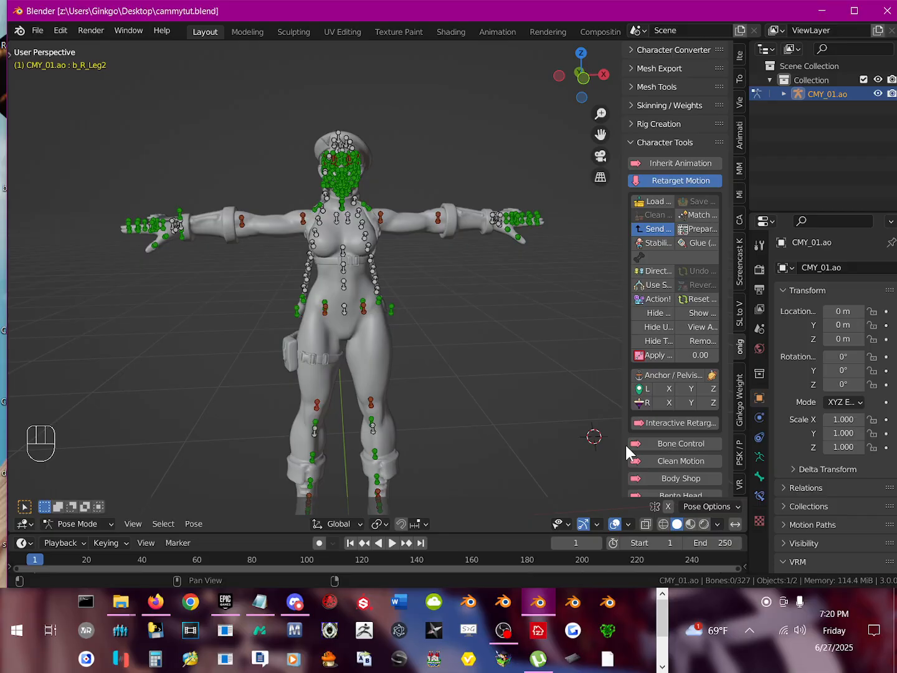
pyautogui.moveTo(625, 448); pyautogui.dragTo(569, 450)
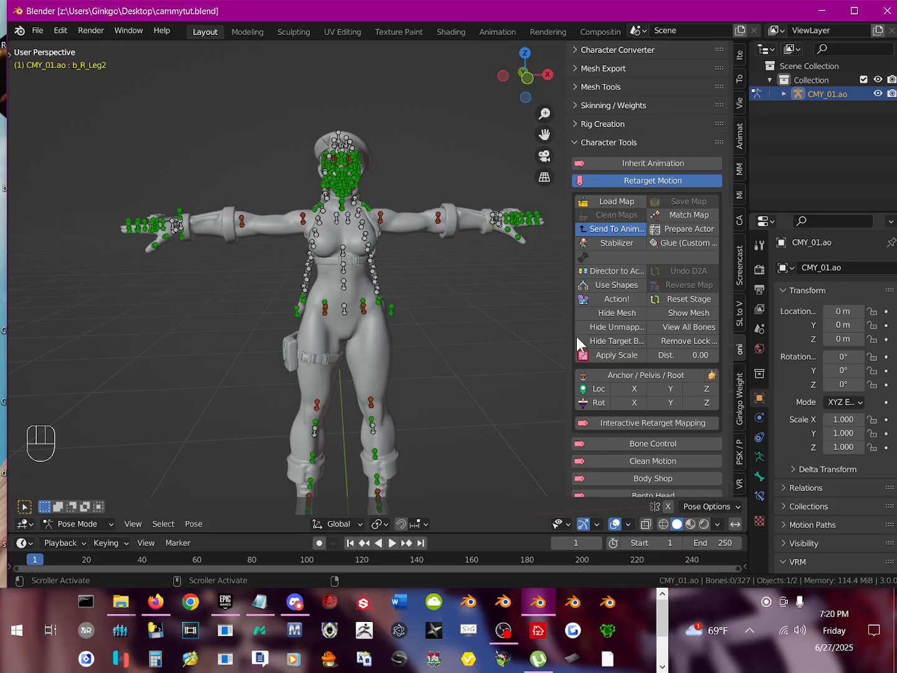
pyautogui.moveTo(442, 354); pyautogui.dragTo(427, 371, button='middle')
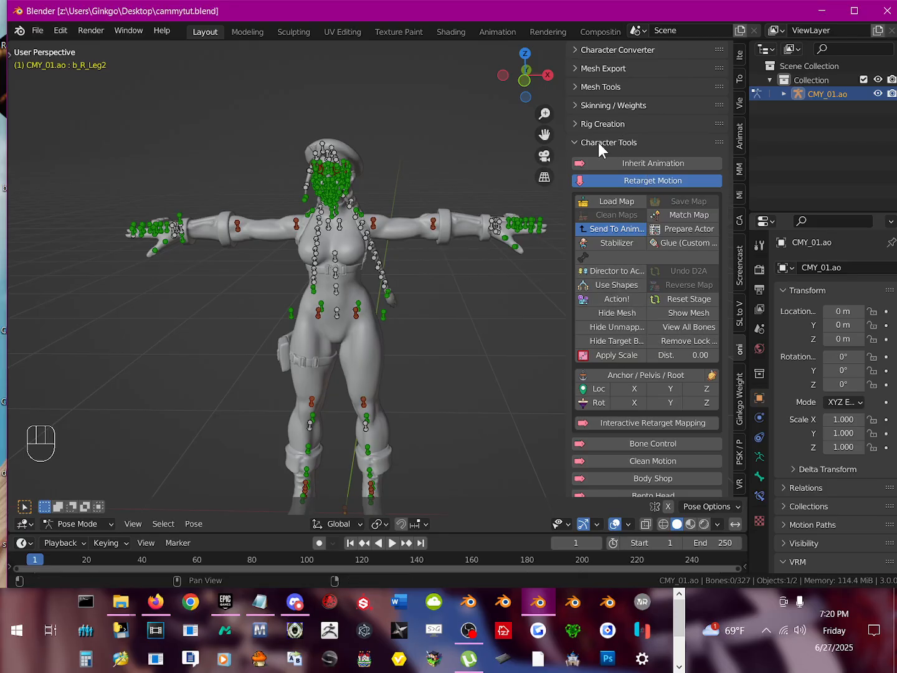
# Step: Set the retarget distance to 0.80 and run Action! on CMY_01.ao to generate the onigiri rig
pyautogui.click(664, 353)
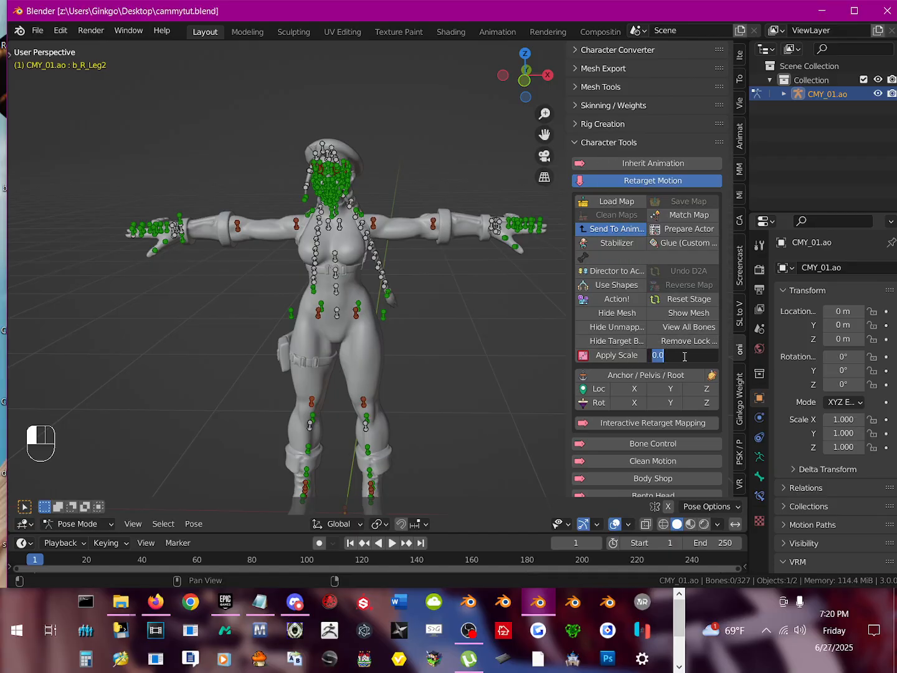
pyautogui.click(684, 356)
pyautogui.press('BackSpace')
pyautogui.press('Return')
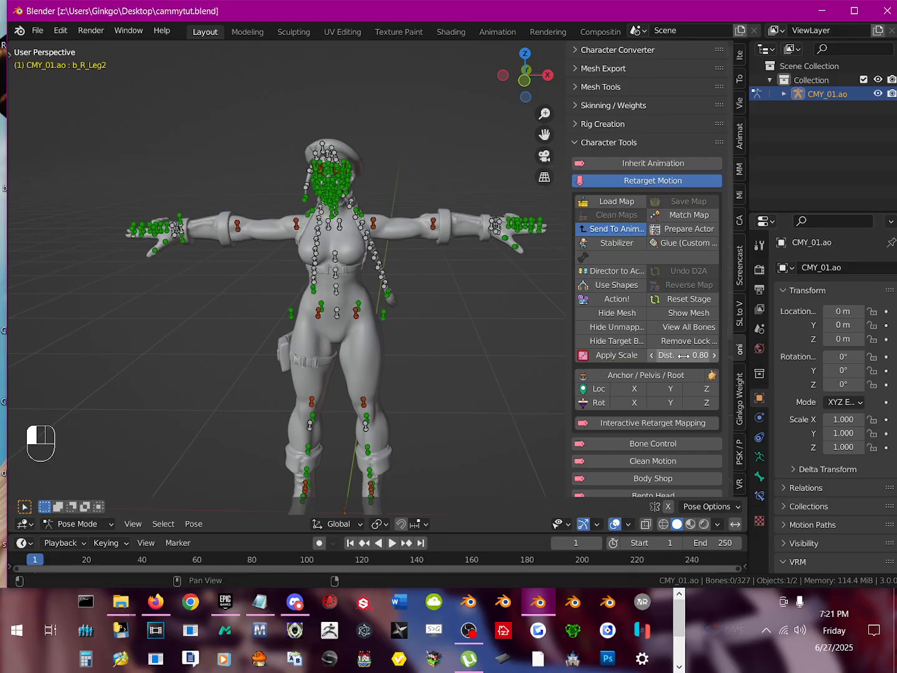
pyautogui.click(635, 303)
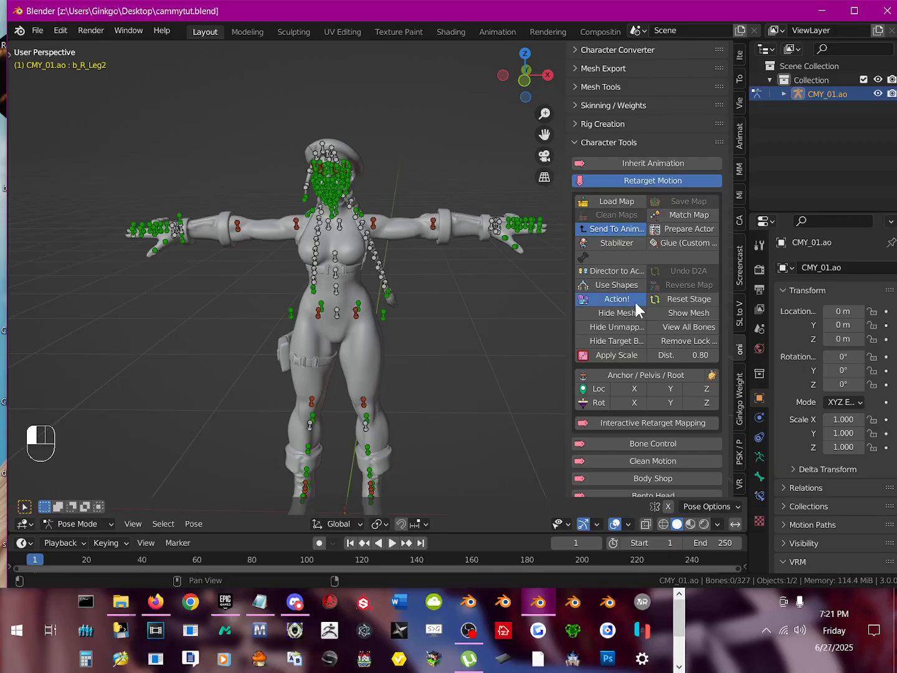
# Step: Enable Interactive Retarget Mapping between CMY_01.ao and the onigiri rig
pyautogui.moveTo(448, 345)
pyautogui.mouseDown(button='middle')
pyautogui.moveTo(343, 360)
pyautogui.moveTo(466, 387)
pyautogui.moveTo(463, 373)
pyautogui.moveTo(447, 371)
pyautogui.moveTo(471, 373)
pyautogui.moveTo(442, 366)
pyautogui.moveTo(432, 323)
pyautogui.moveTo(440, 326)
pyautogui.mouseUp(button='middle')
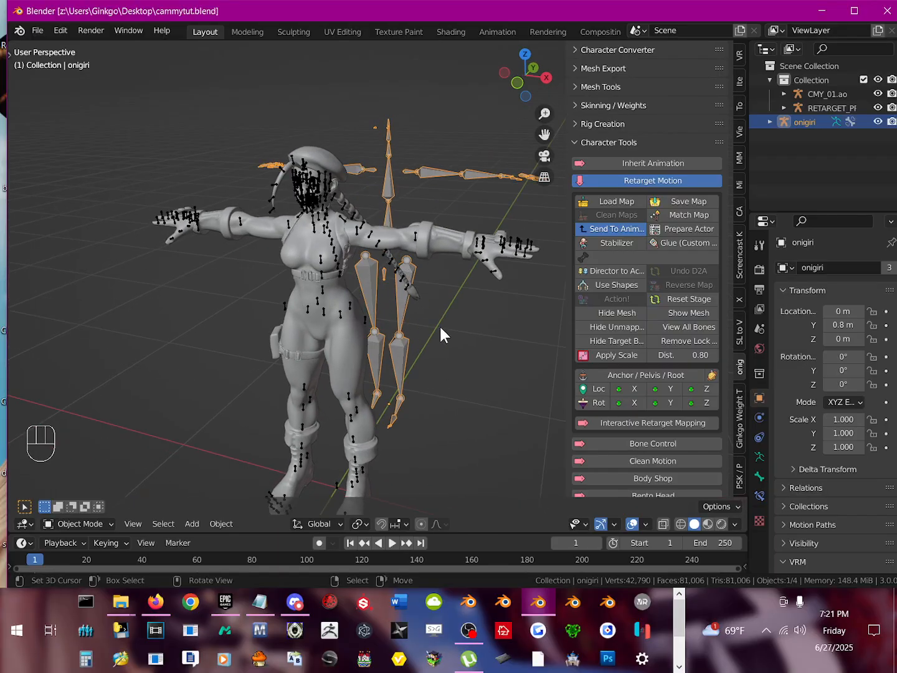
pyautogui.scroll(1, 453, 330)
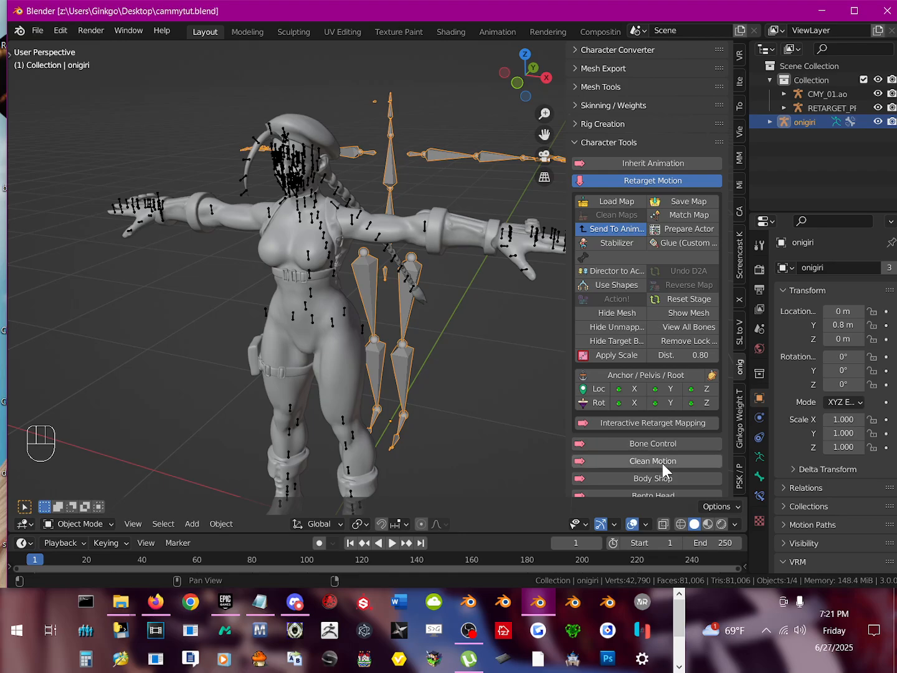
pyautogui.scroll(-1, 631, 384)
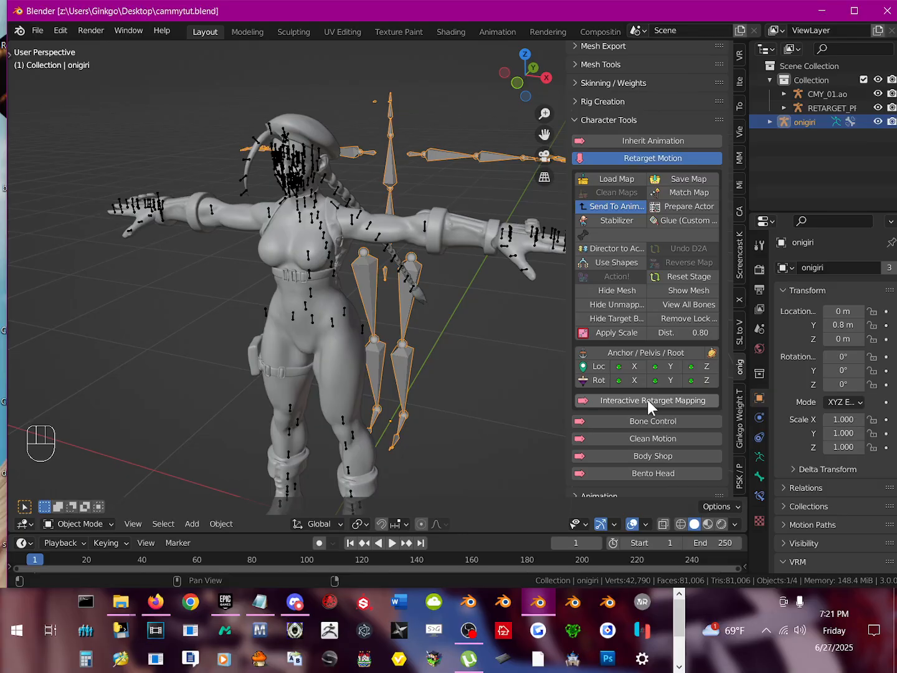
pyautogui.click(694, 401)
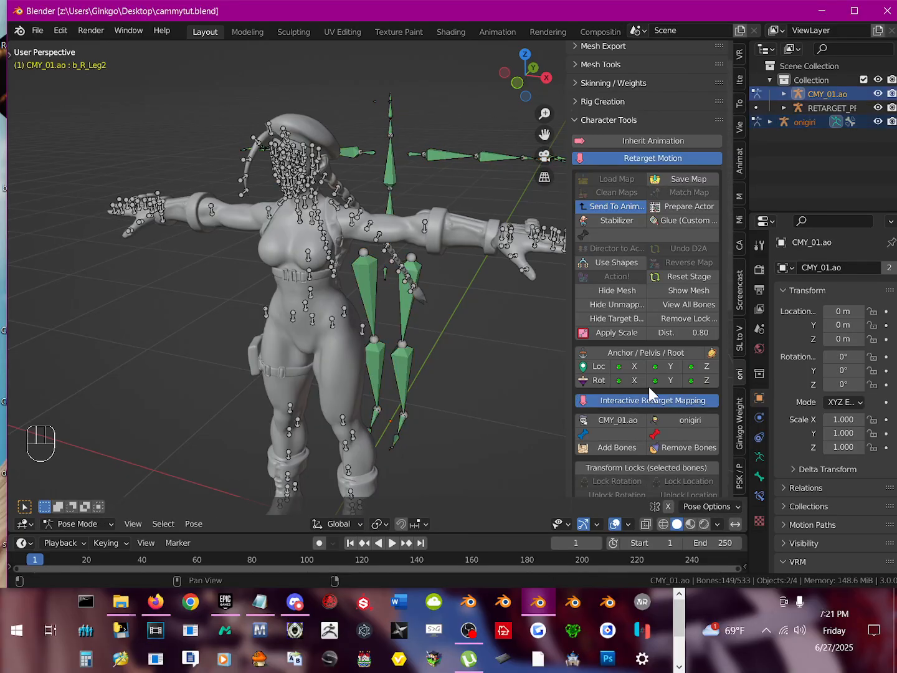
# Step: Map CMY_01.ao's left upper-arm bone b_L_Arm1 to the onigiri bone mShoulderLeft
pyautogui.moveTo(425, 260); pyautogui.dragTo(454, 265, button='middle')
pyautogui.moveTo(404, 283); pyautogui.dragTo(383, 222, button='middle')
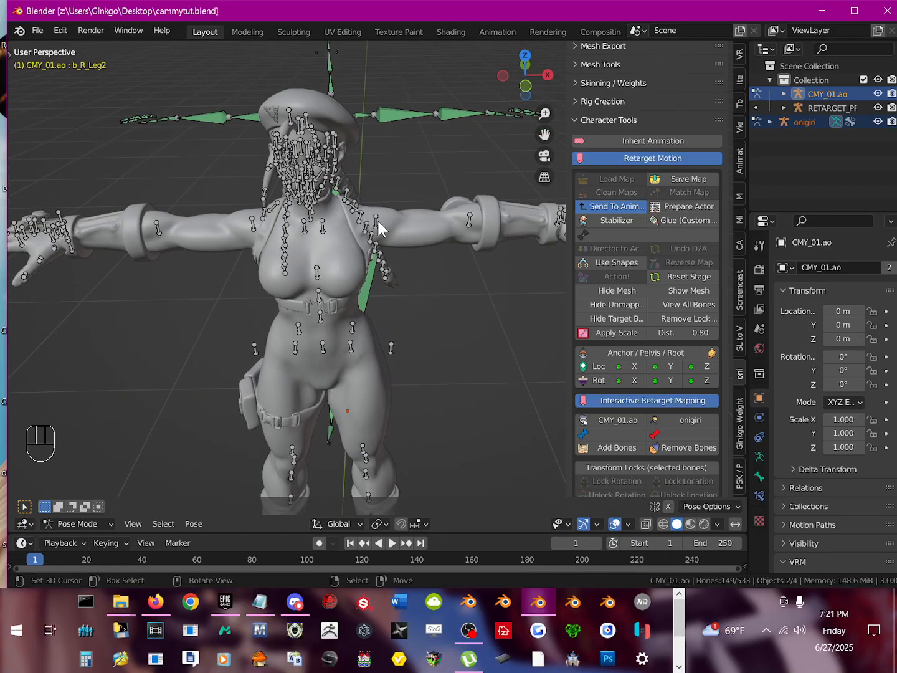
pyautogui.click(379, 221)
pyautogui.moveTo(418, 240); pyautogui.dragTo(403, 225, button='middle')
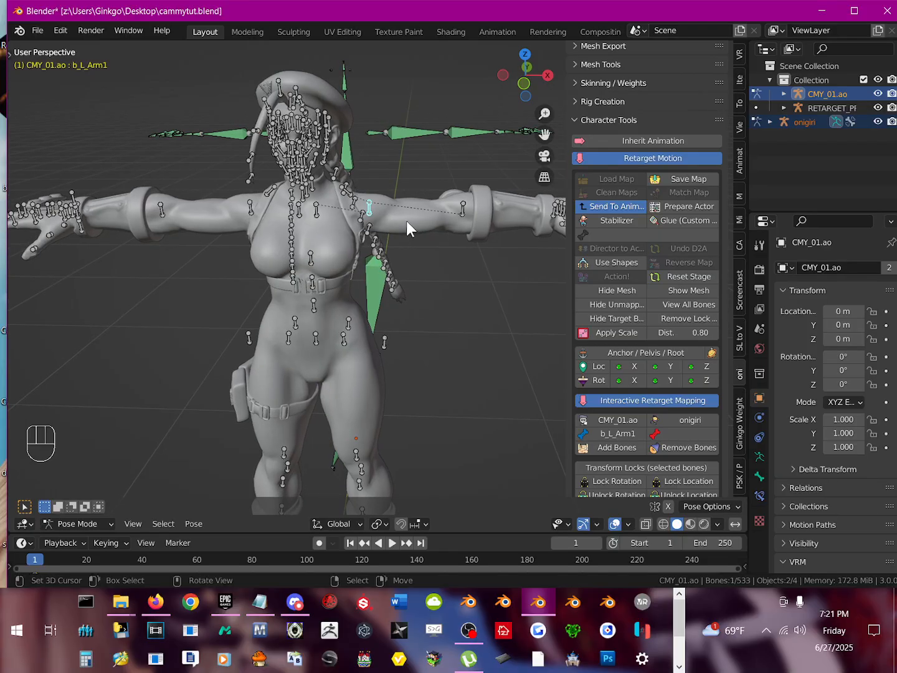
pyautogui.press('r')
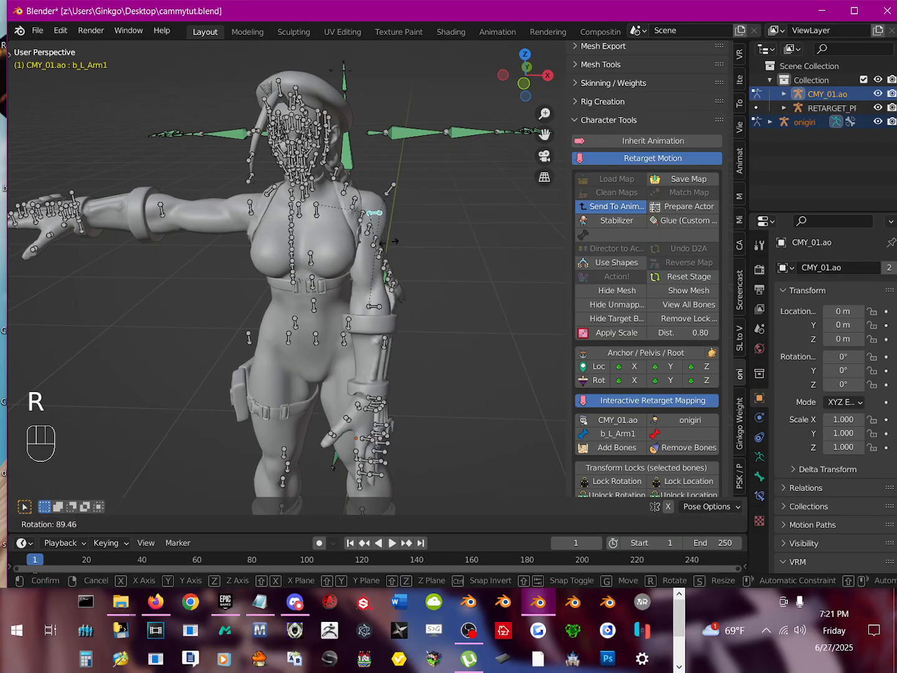
pyautogui.click(422, 211)
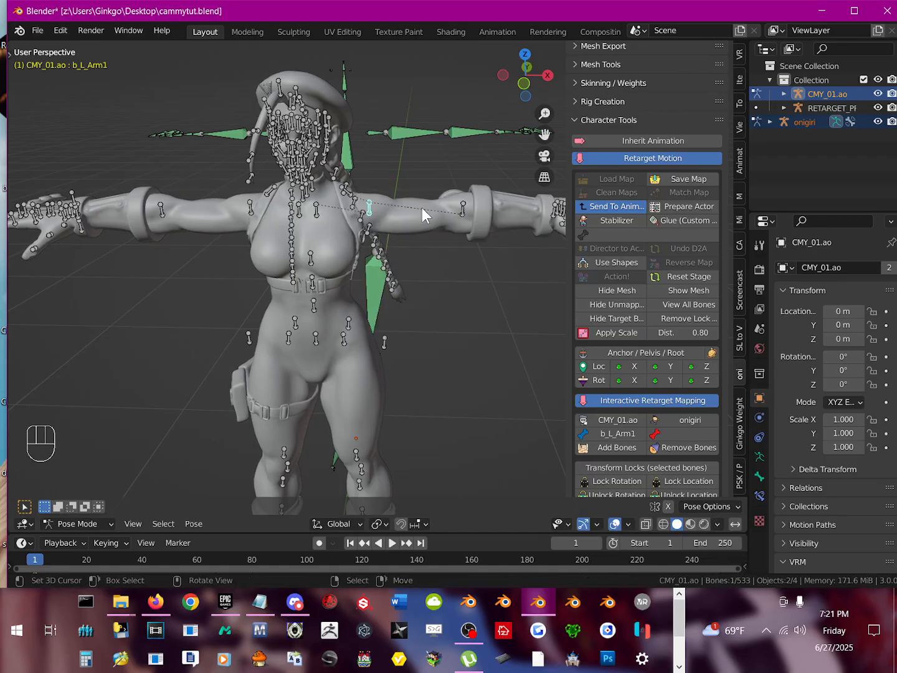
pyautogui.click(405, 134)
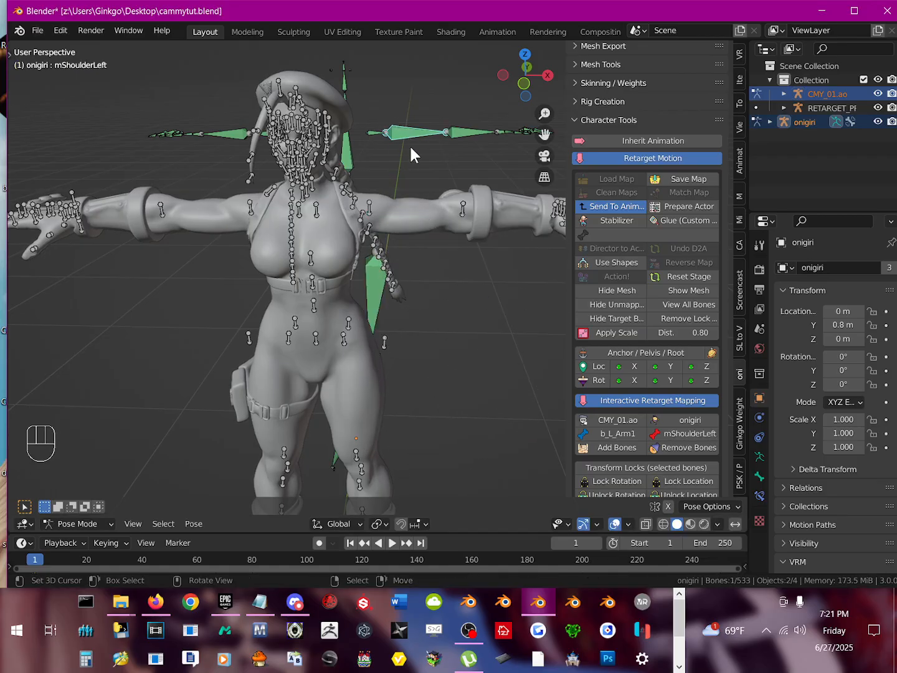
pyautogui.click(613, 445)
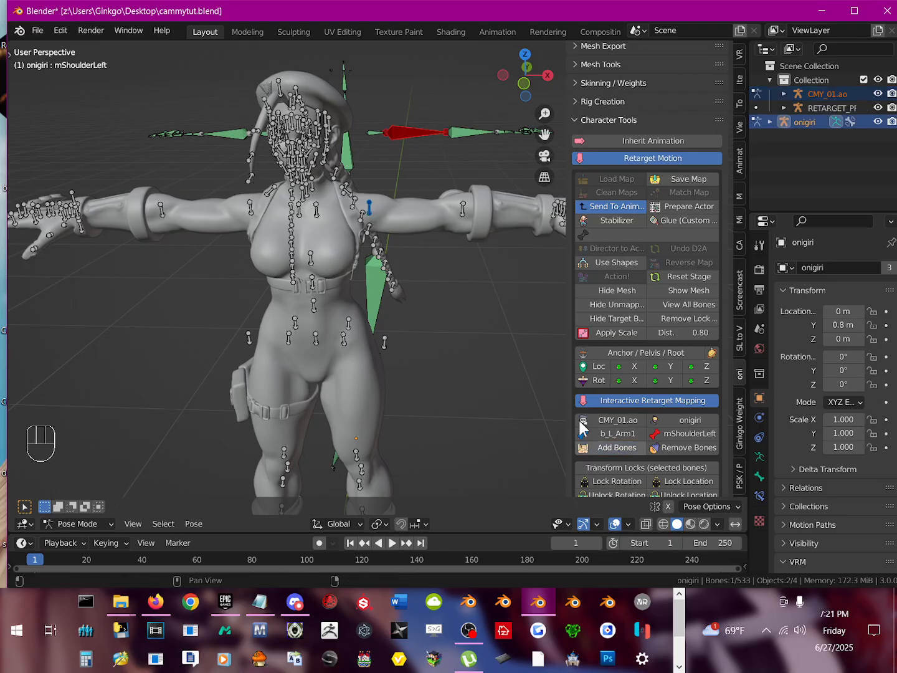
# Step: Test the left upper-arm mapping by rotating b_L_Arm1 on CMY_01.ao, and cancel the rotation
pyautogui.click(370, 209)
pyautogui.press('r')
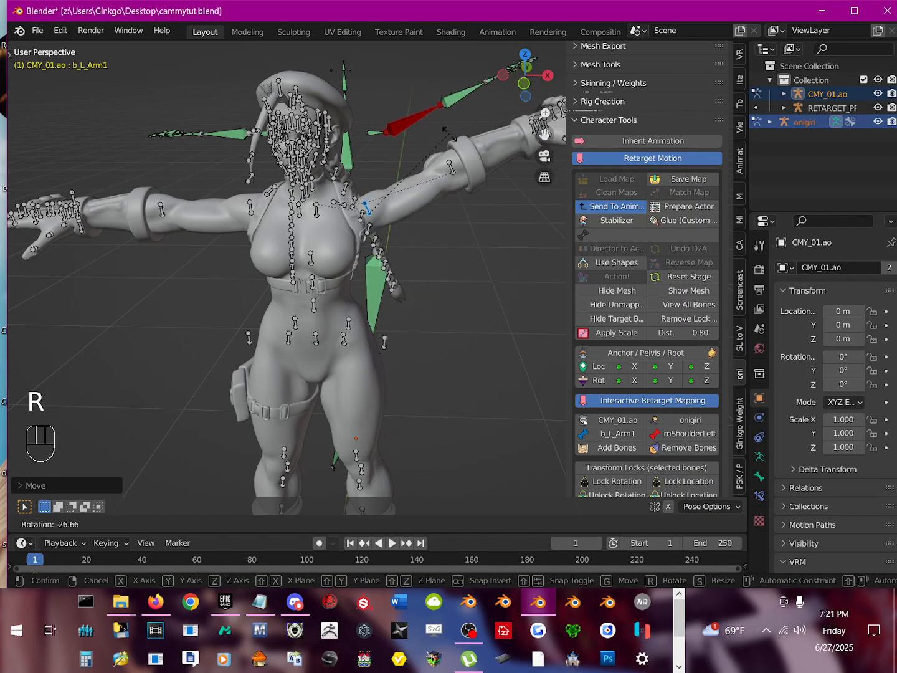
pyautogui.click(461, 193)
# Step: Map b_L_Shoulder to mCollarLeft and b_L_Arm2 to mElbowLeft
pyautogui.click(317, 209)
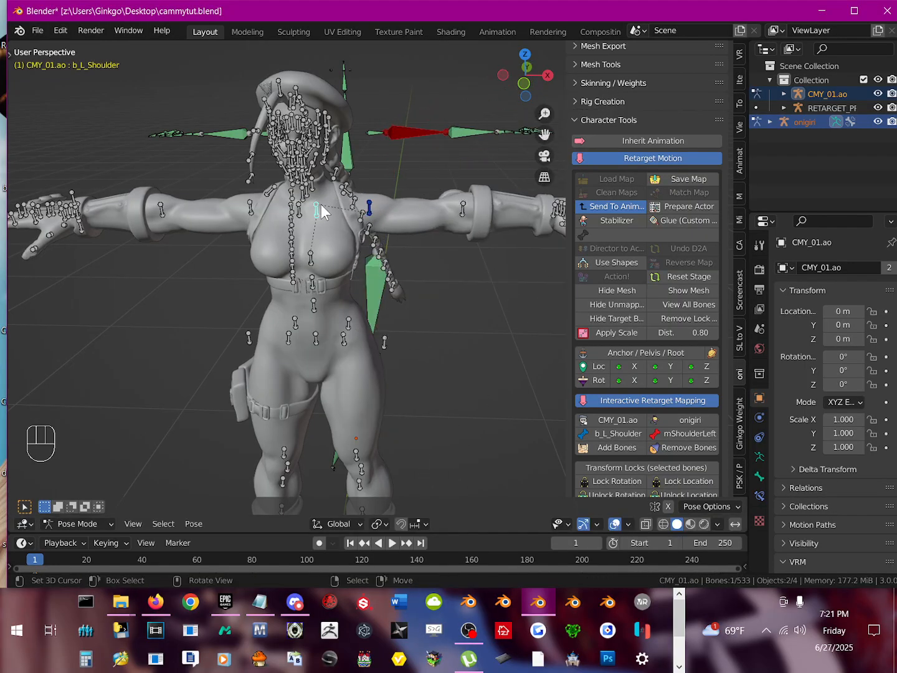
pyautogui.click(369, 130)
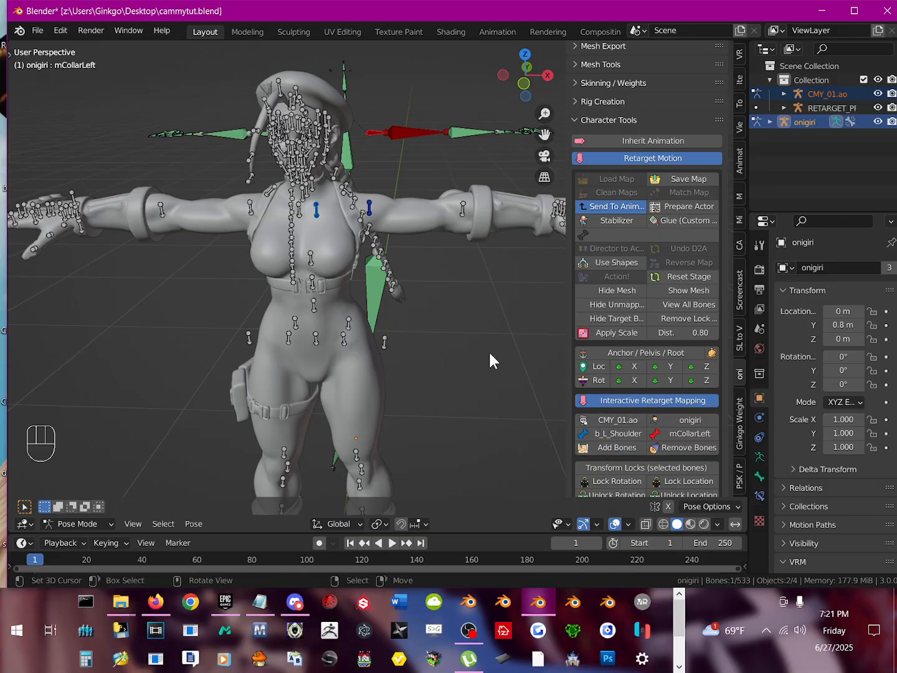
pyautogui.click(463, 207)
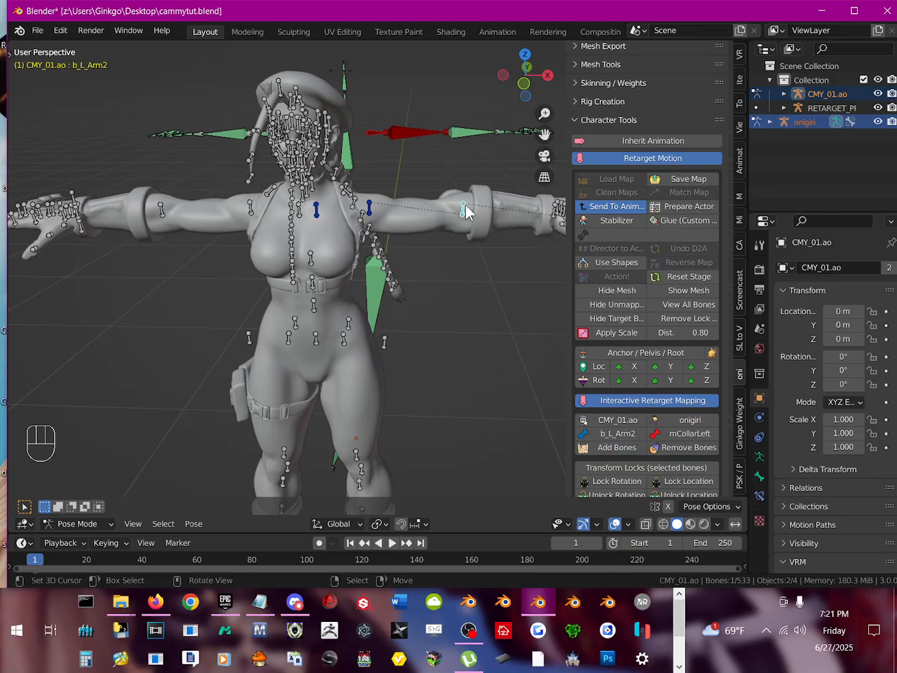
pyautogui.click(474, 132)
pyautogui.click(612, 446)
# Step: Map CMY_01.ao's left hand bone b_L_Hand to the onigiri bone mWristLeft
pyautogui.keyDown('shift'); pyautogui.moveTo(464, 245); pyautogui.dragTo(487, 292, button='middle'); pyautogui.keyUp('shift')
pyautogui.click(485, 294)
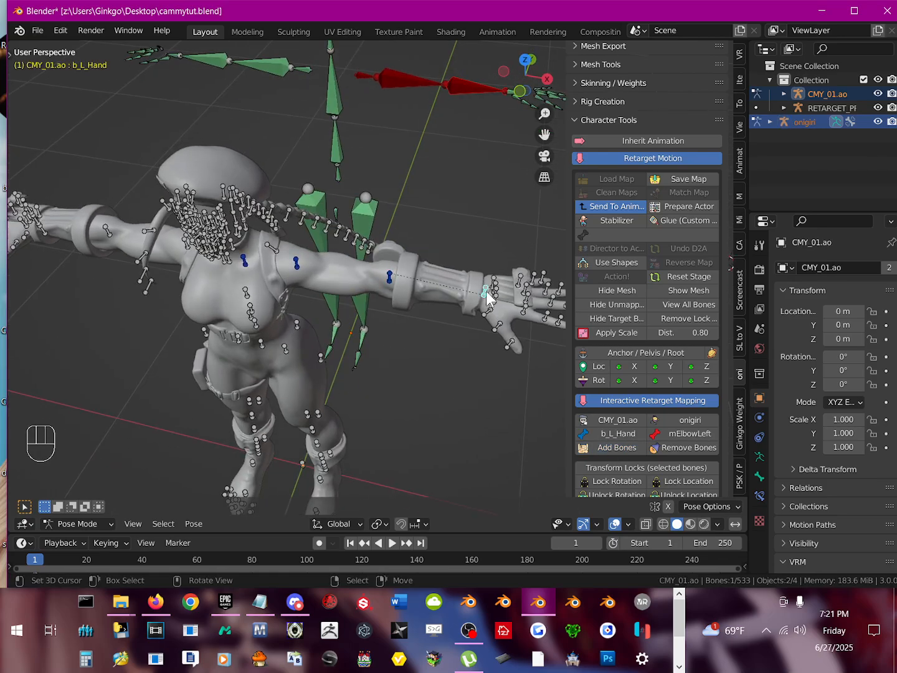
pyautogui.press('r')
pyautogui.rightClick(486, 203)
pyautogui.moveTo(486, 202); pyautogui.dragTo(342, 221, button='middle')
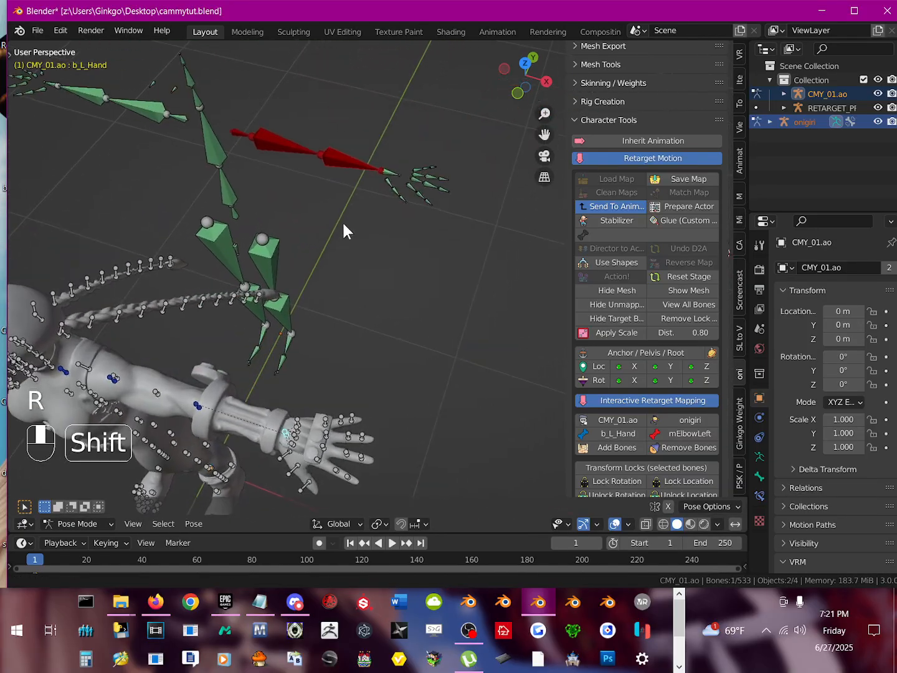
pyautogui.click(392, 176)
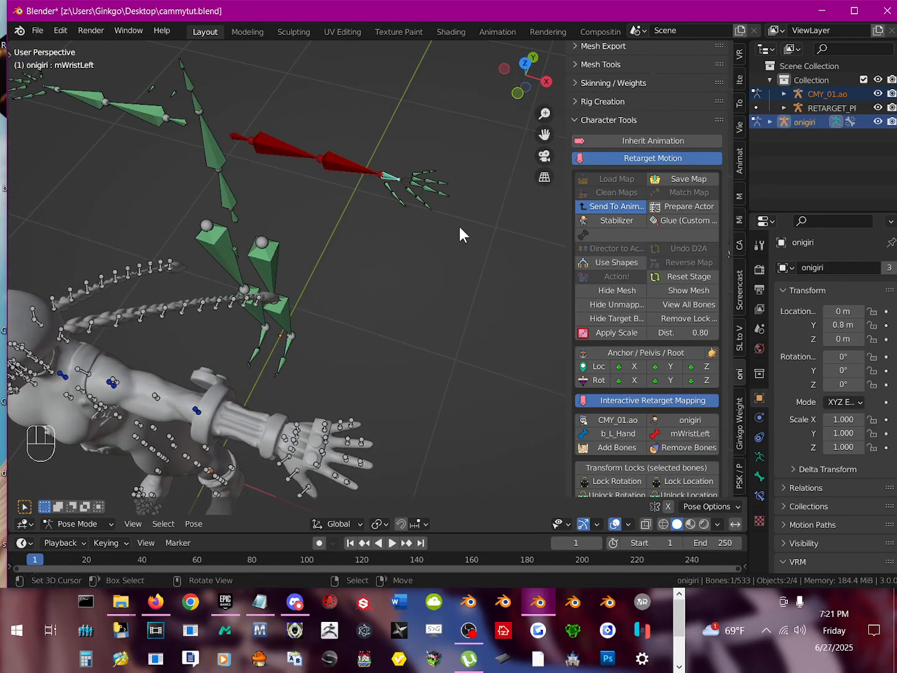
pyautogui.click(618, 446)
# Step: Test the left forearm mapping by rotating b_L_Arm2 on CMY_01.ao, and cancel the rotation
pyautogui.scroll(-4, 305, 350)
pyautogui.moveTo(299, 358); pyautogui.dragTo(326, 327, button='middle')
pyautogui.click(320, 323)
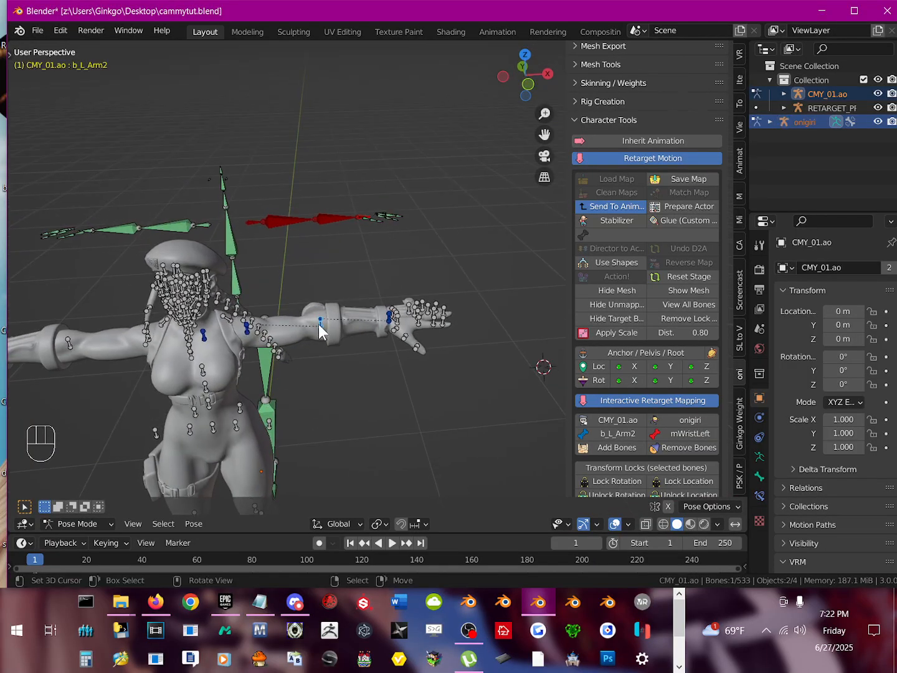
pyautogui.press('r')
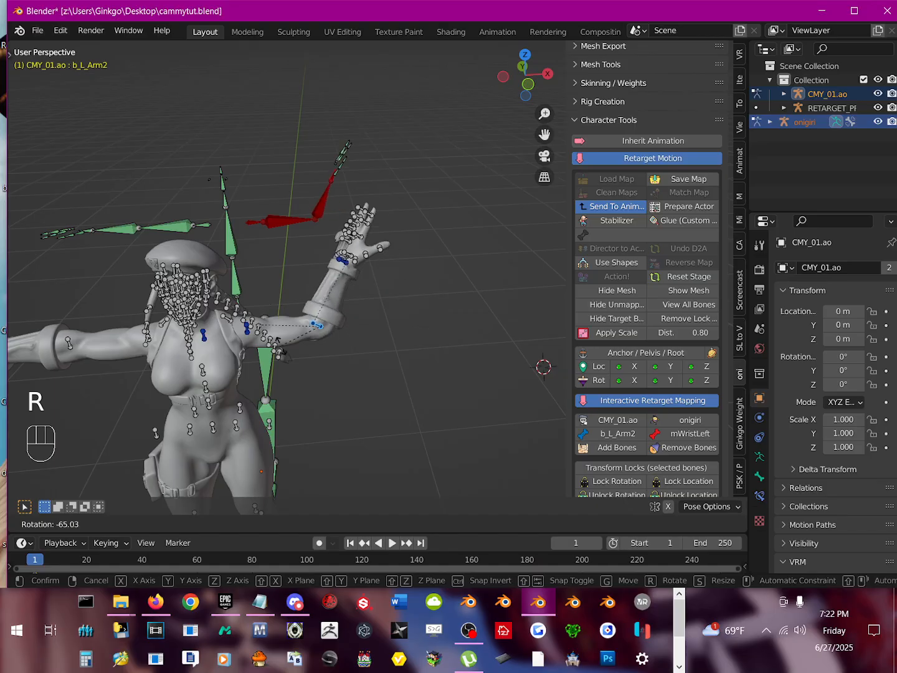
pyautogui.rightClick(311, 336)
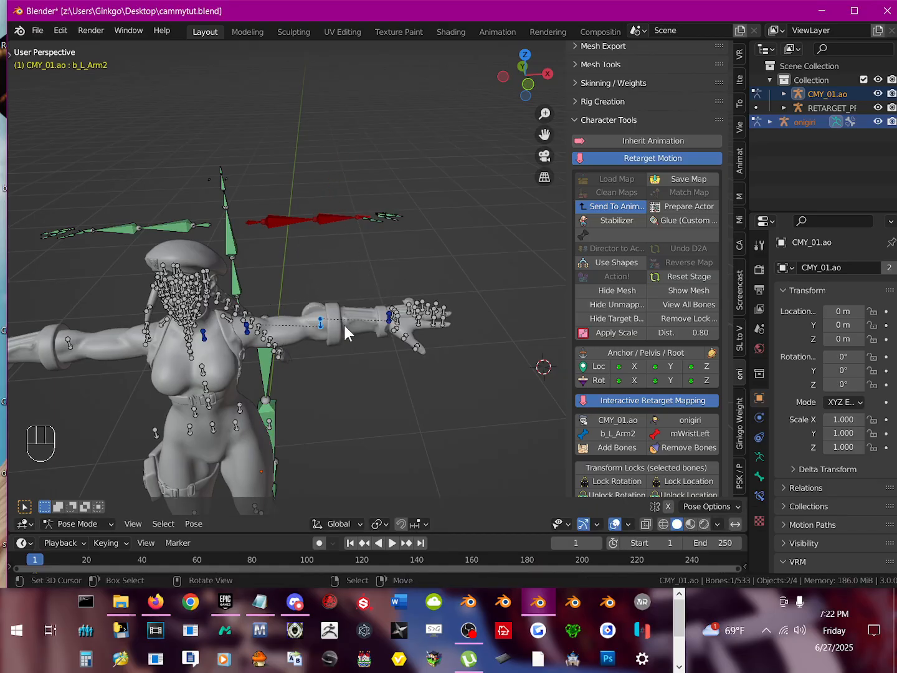
# Step: Map CMY_01.ao's right shoulder bone b_R_Shoulder to the onigiri bone mCollarRight
pyautogui.scroll(2, 315, 334)
pyautogui.keyDown('shift'); pyautogui.moveTo(239, 321); pyautogui.dragTo(313, 325, button='middle'); pyautogui.keyUp('shift')
pyautogui.rightClick(322, 339)
pyautogui.rightClick(294, 208)
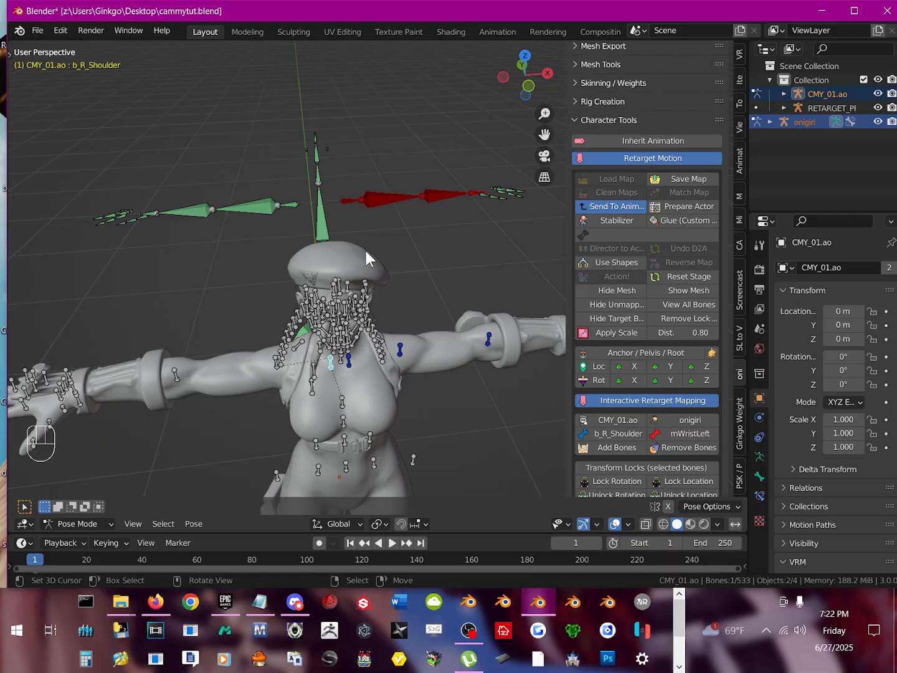
pyautogui.click(598, 448)
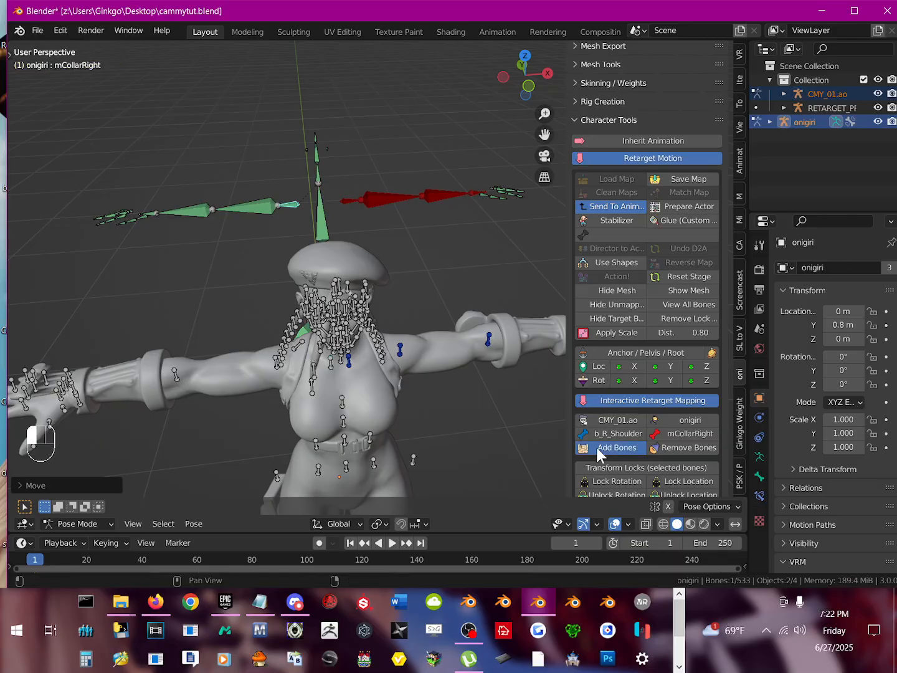
# Step: Map b_R_Arm1 to mShoulderRight and b_R_Arm2 to mElbowRight
pyautogui.rightClick(246, 205)
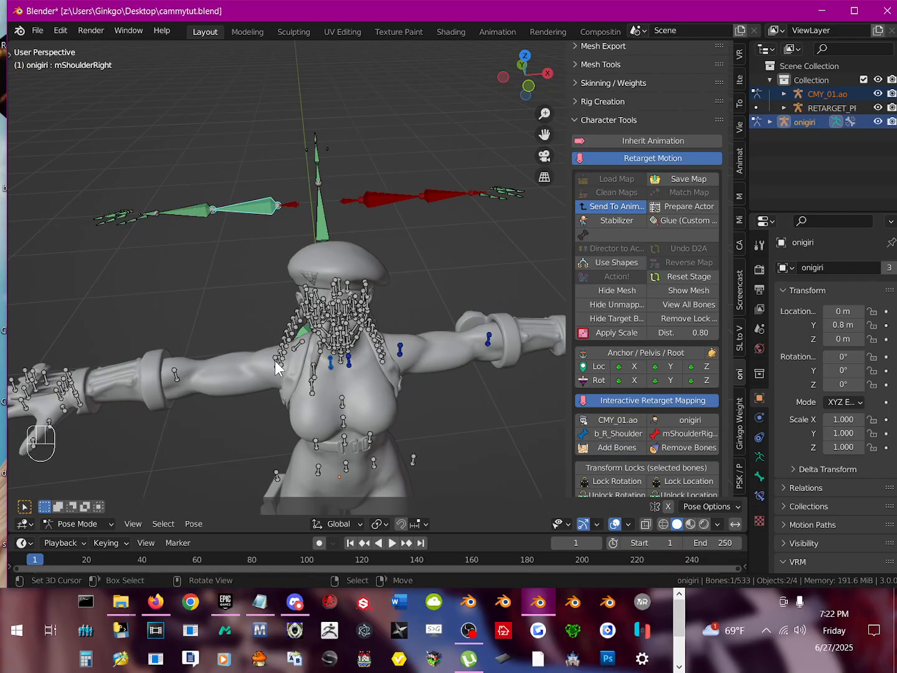
pyautogui.rightClick(274, 361)
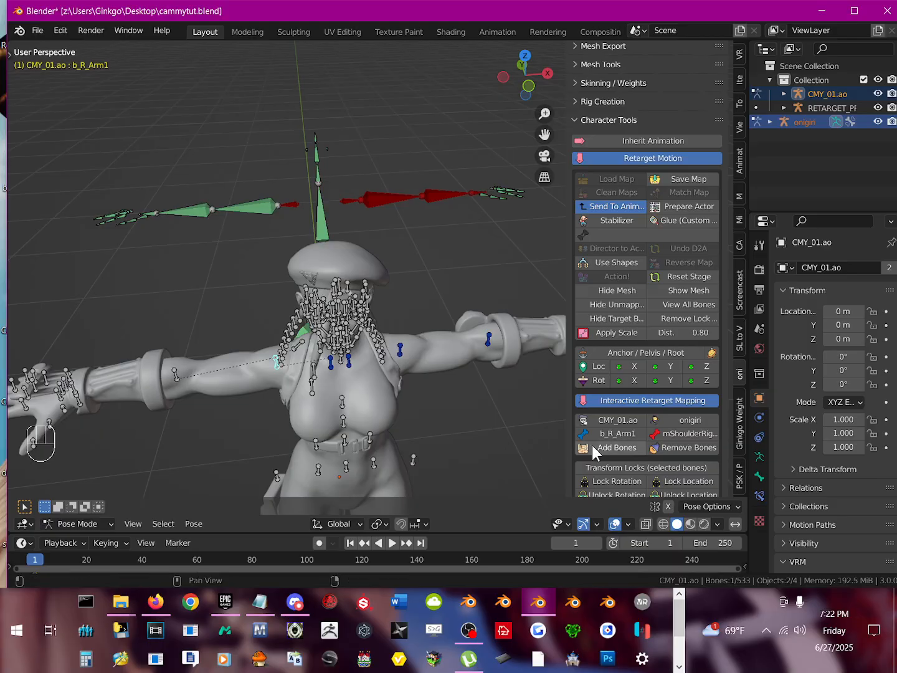
pyautogui.rightClick(183, 375)
pyautogui.rightClick(183, 207)
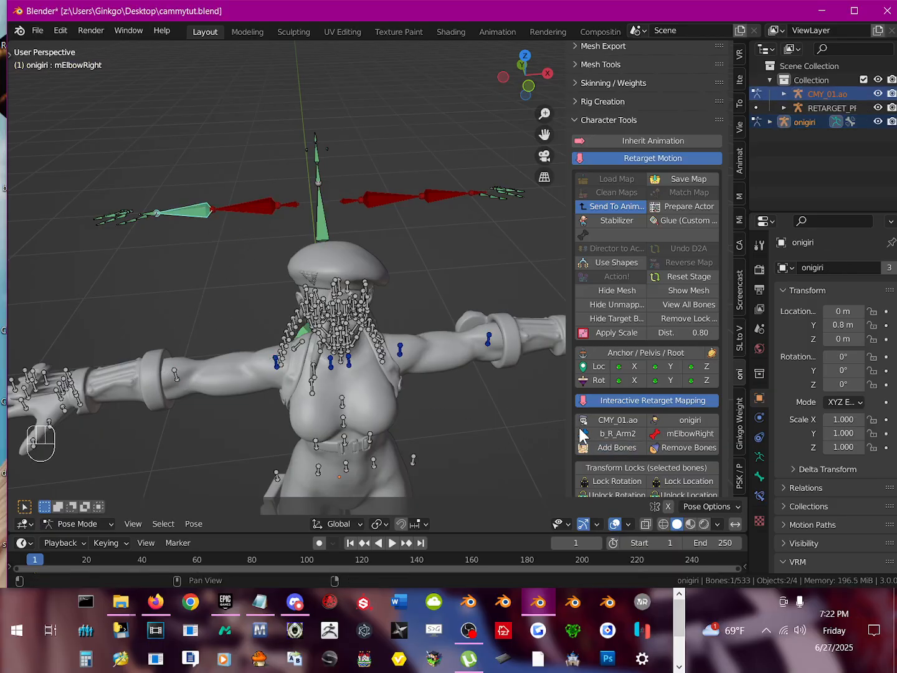
pyautogui.click(614, 448)
pyautogui.keyDown('shift'); pyautogui.moveTo(361, 421); pyautogui.dragTo(283, 228, button='middle'); pyautogui.keyUp('shift')
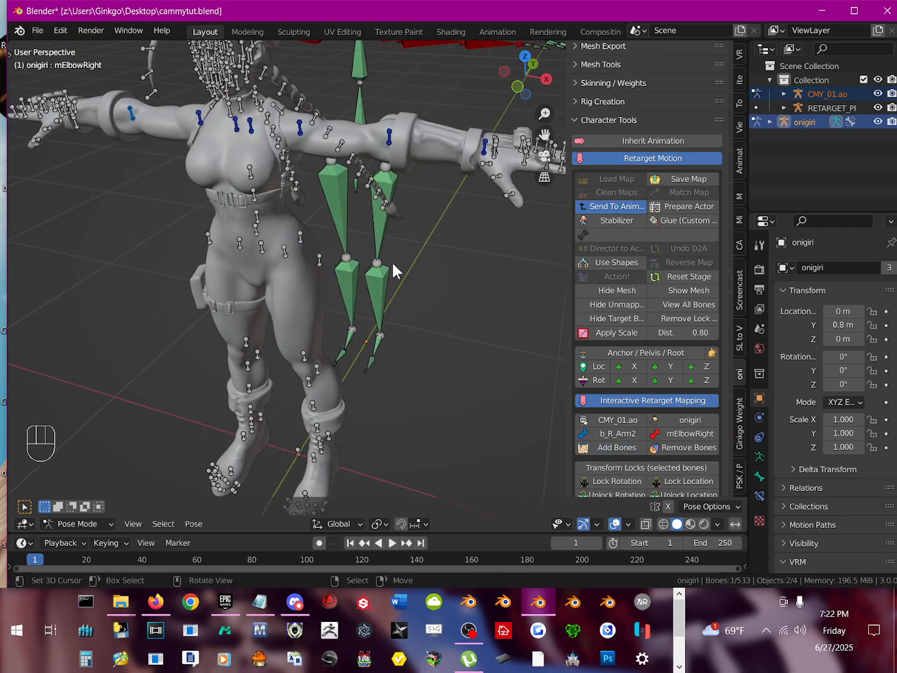
pyautogui.keyDown('shift'); pyautogui.moveTo(392, 263); pyautogui.dragTo(356, 311, button='middle'); pyautogui.keyUp('shift')
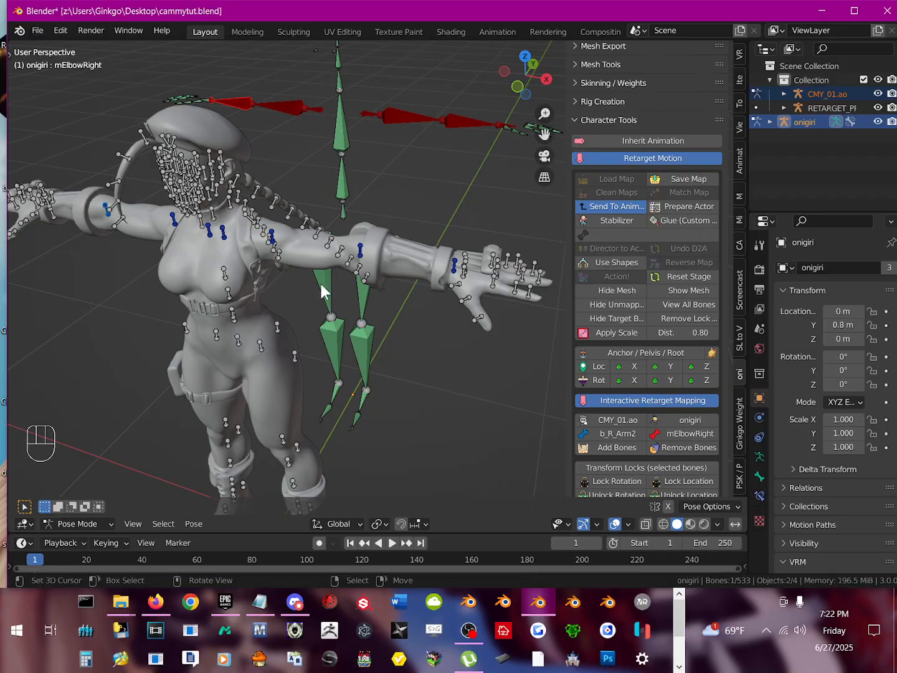
pyautogui.moveTo(321, 281); pyautogui.dragTo(328, 283, button='middle')
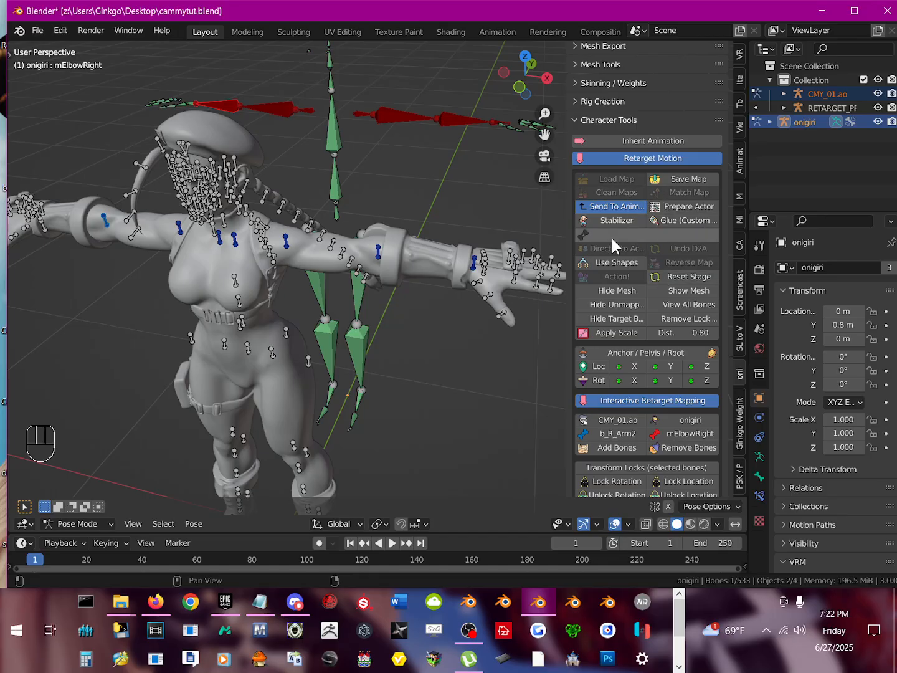
# Step: Switch to Object Mode and revert the scene to the saved version of cammytut.blend
pyautogui.click(48, 524)
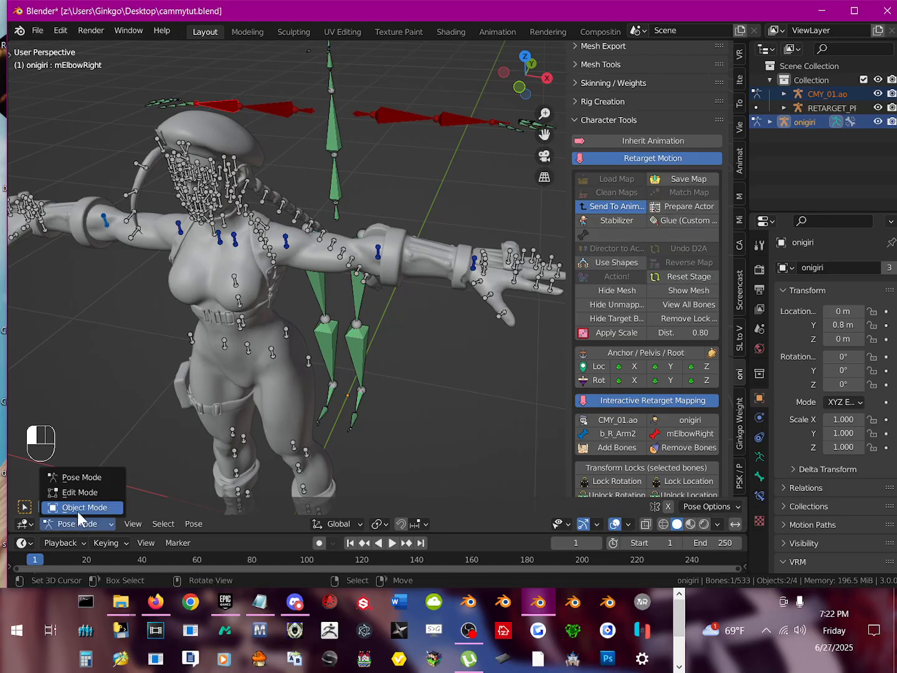
pyautogui.click(77, 511)
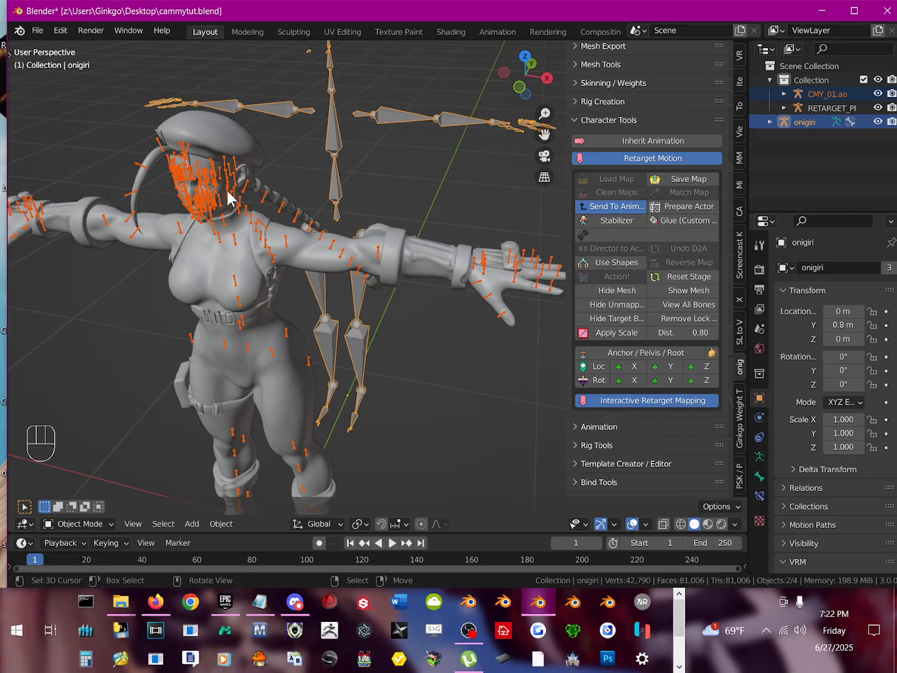
pyautogui.click(30, 29)
pyautogui.click(63, 89)
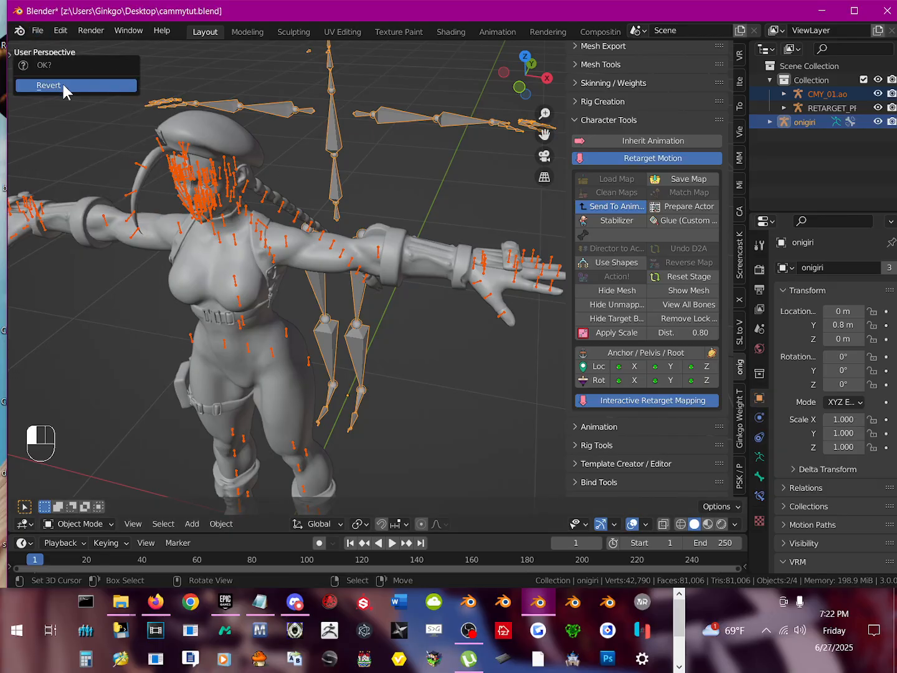
pyautogui.click(63, 85)
# Step: Widen the sidebar and expand the Retarget Motion options under Character Tools
pyautogui.moveTo(398, 226); pyautogui.dragTo(390, 228, button='middle')
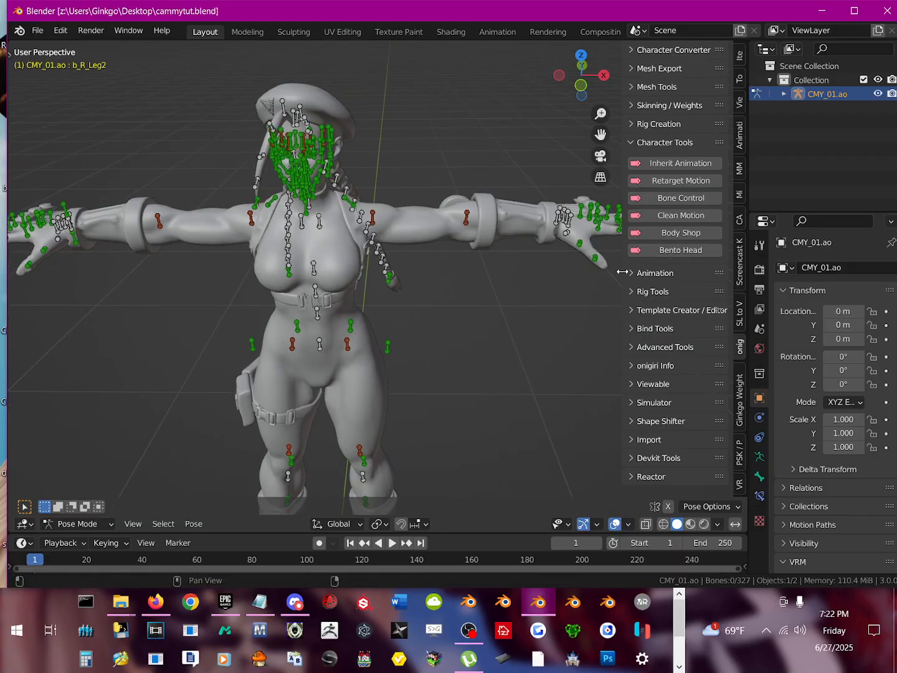
pyautogui.moveTo(622, 269); pyautogui.dragTo(599, 268)
pyautogui.click(679, 182)
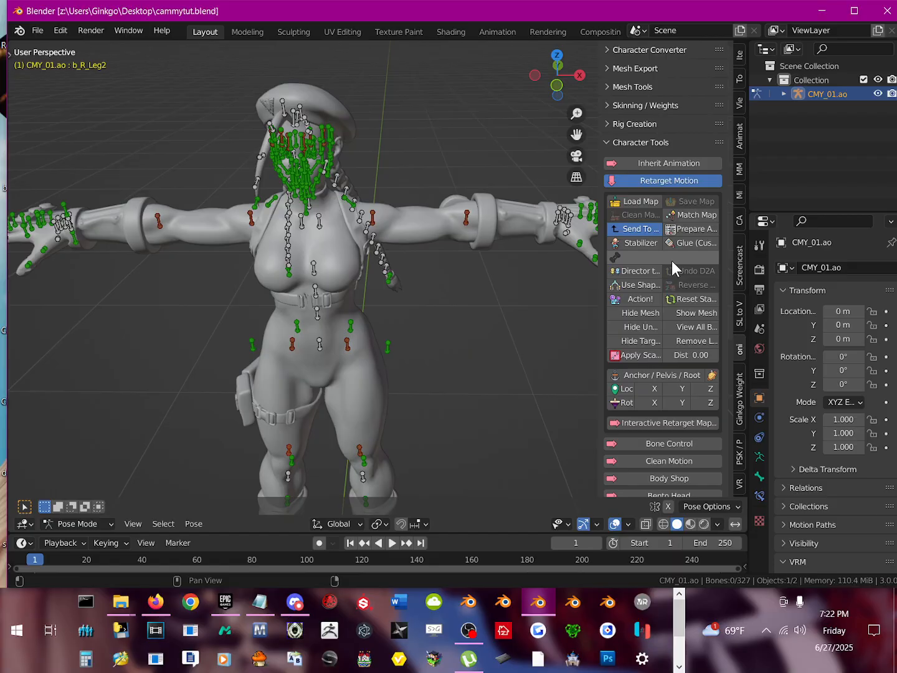
# Step: Load the retarget map SF5 new.onim from the Desktop and run Action! on CMY_01.ao
pyautogui.click(644, 201)
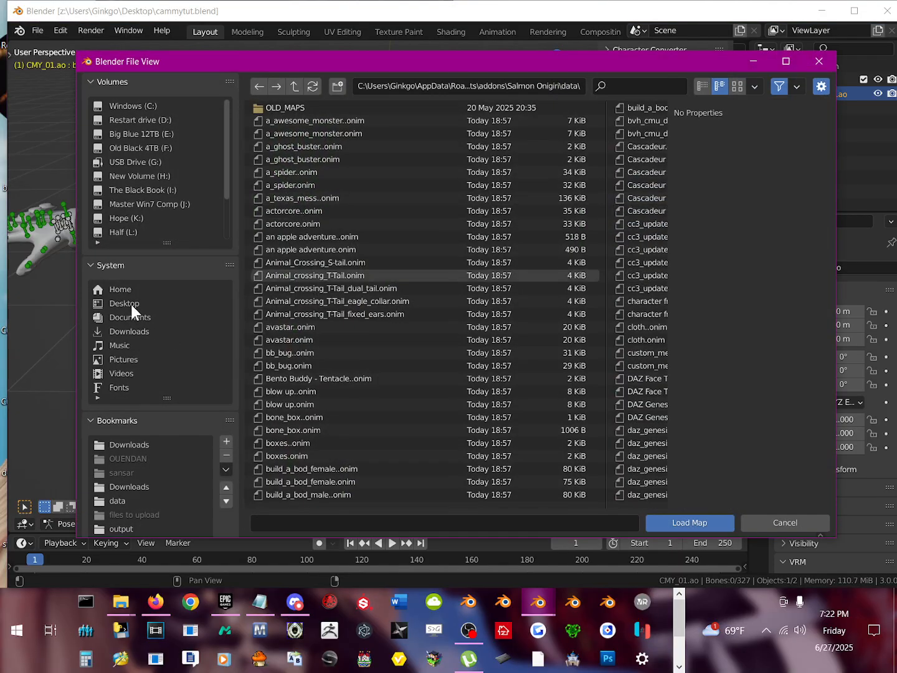
pyautogui.click(130, 303)
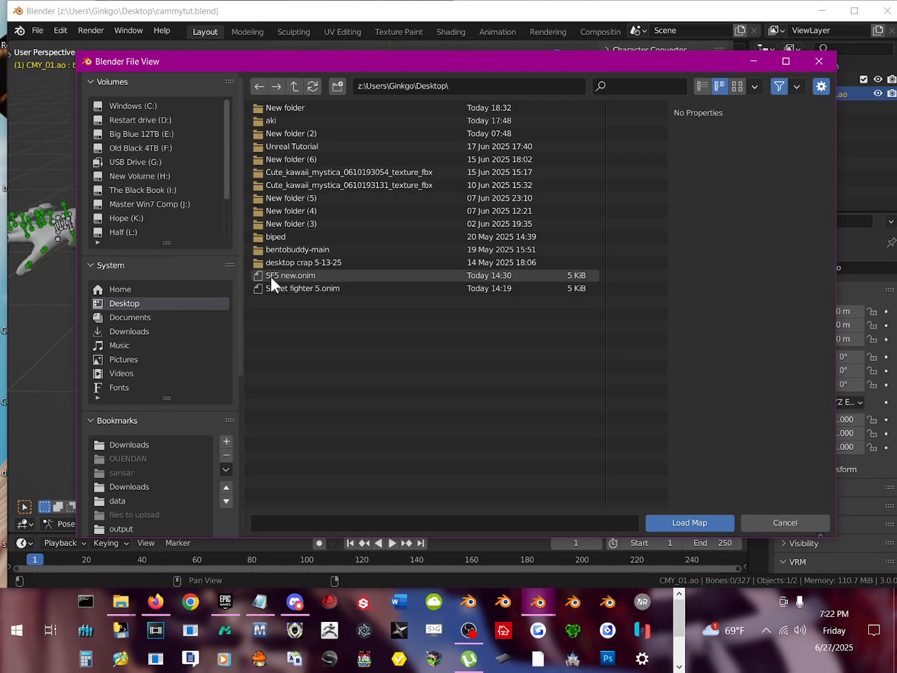
pyautogui.click(310, 275)
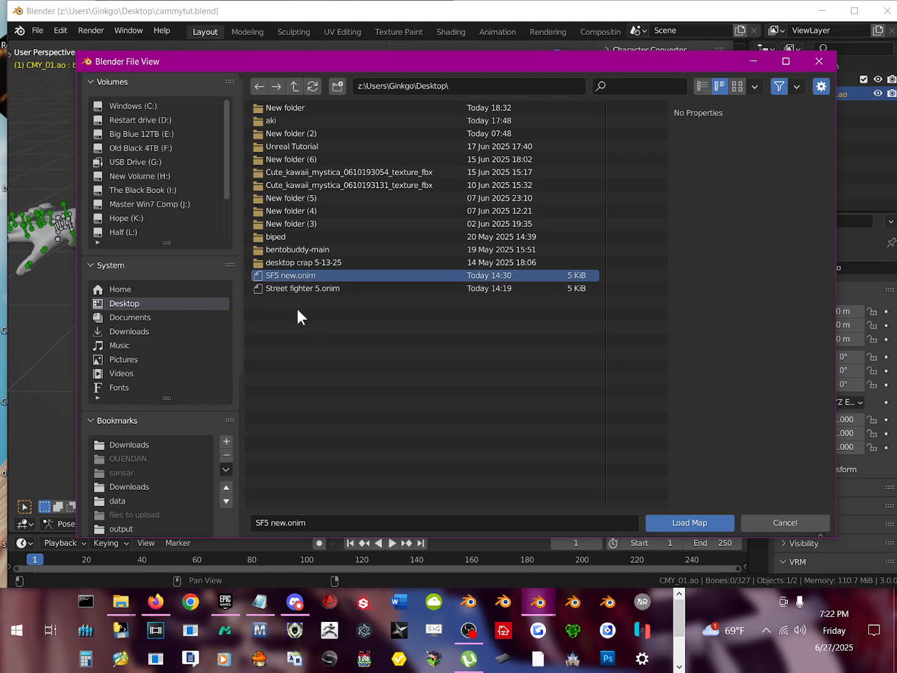
pyautogui.doubleClick(321, 272)
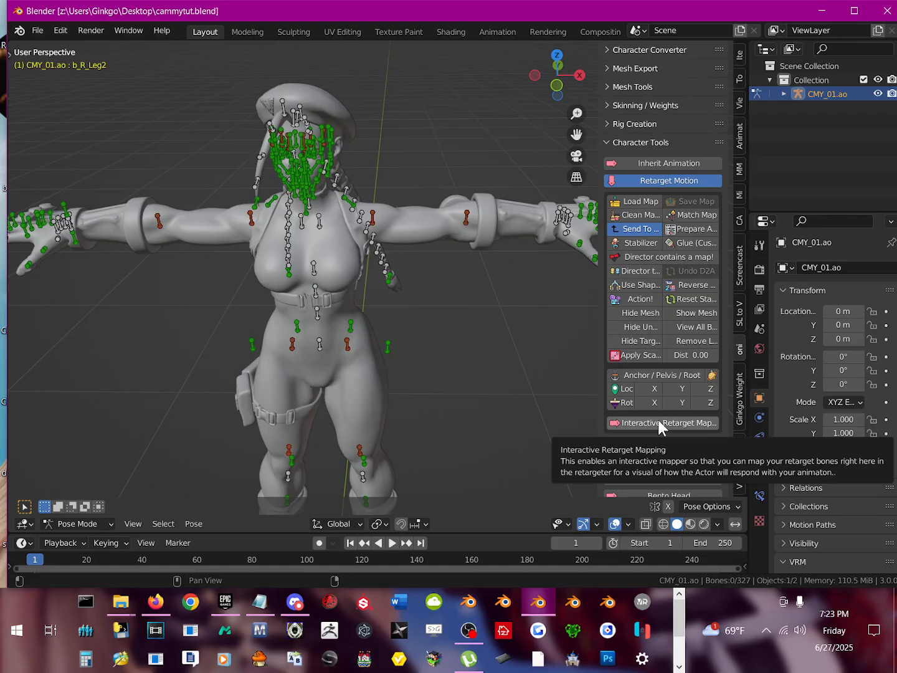
pyautogui.click(640, 299)
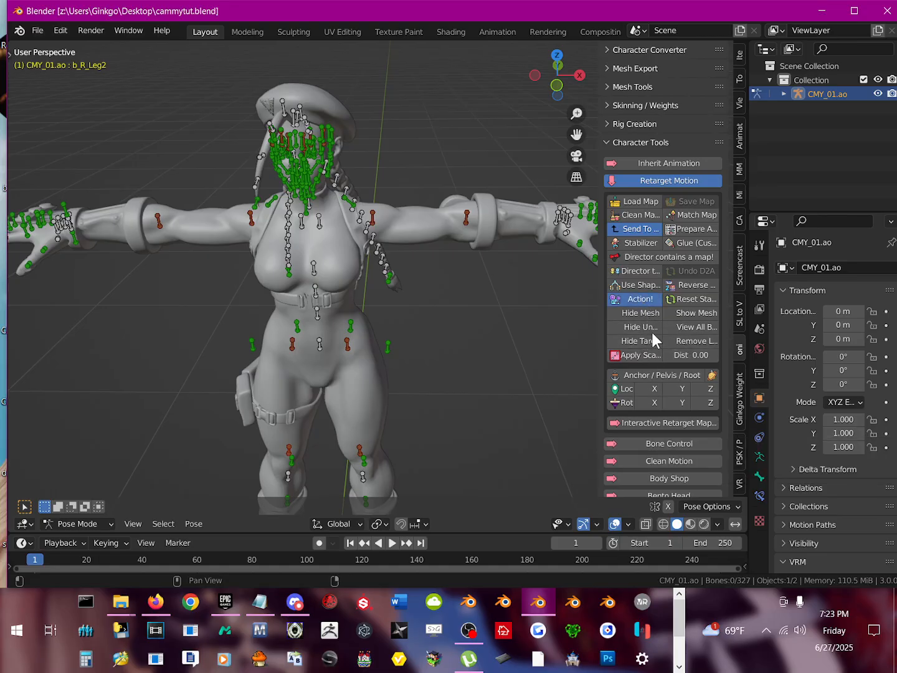
# Step: Preview the interactive retarget mapping between CMY_01.ao and onigiri, turn it off, and delete the onigiri armature
pyautogui.click(656, 424)
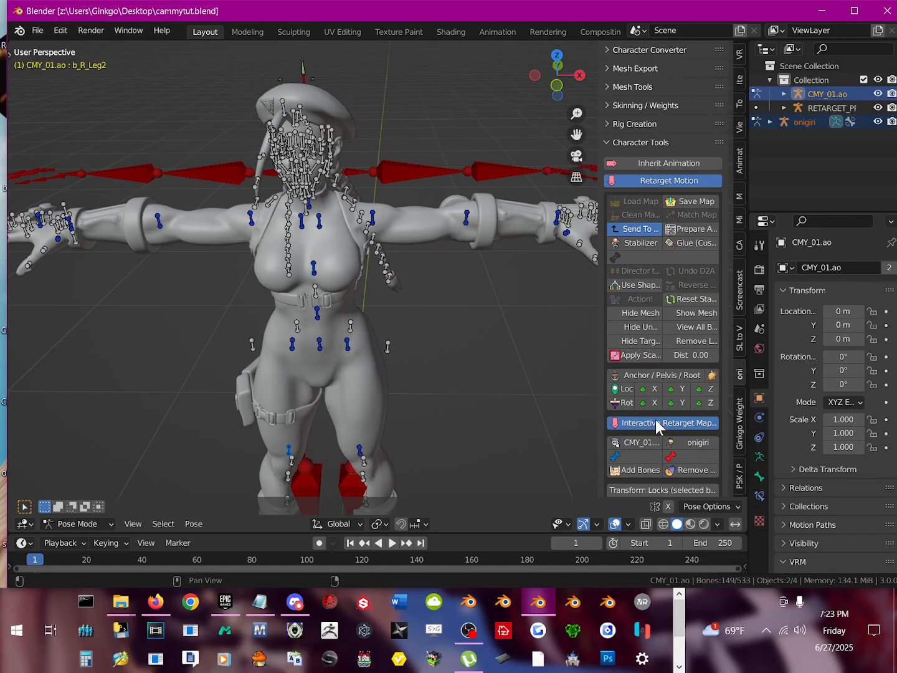
pyautogui.moveTo(349, 295); pyautogui.dragTo(371, 179, button='middle')
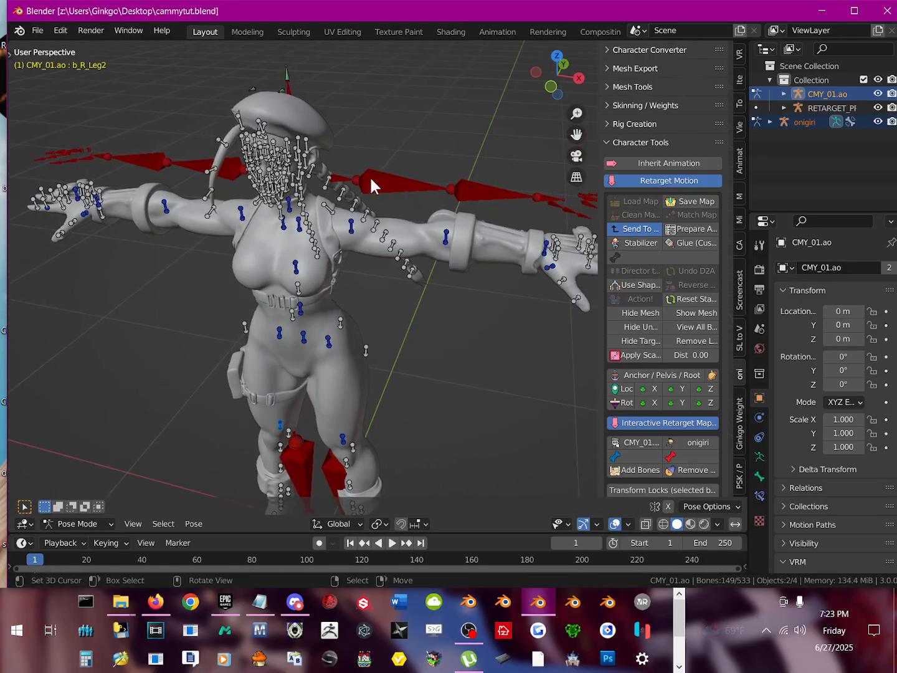
pyautogui.click(651, 427)
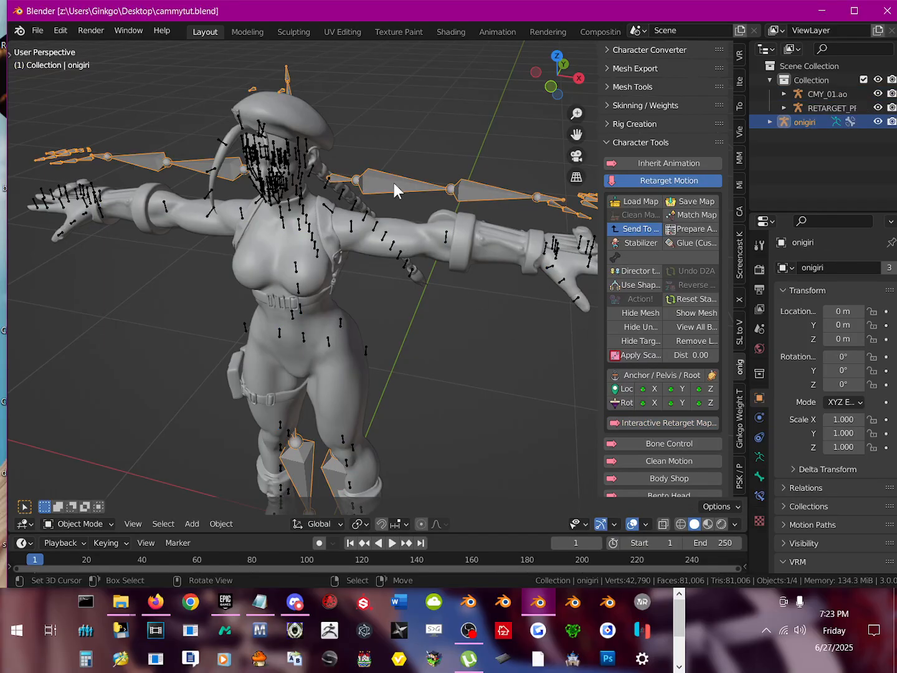
pyautogui.press('Delete')
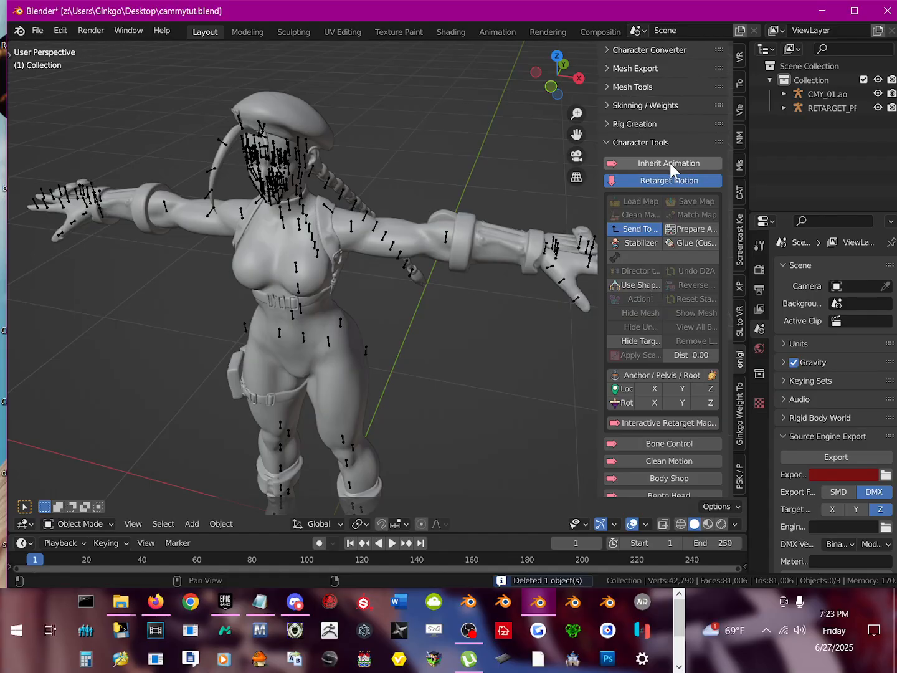
# Step: Select the CMY_01.ao armature, turn on its interactive retarget map, and save the map to the Desktop as tut.onim
pyautogui.click(352, 238)
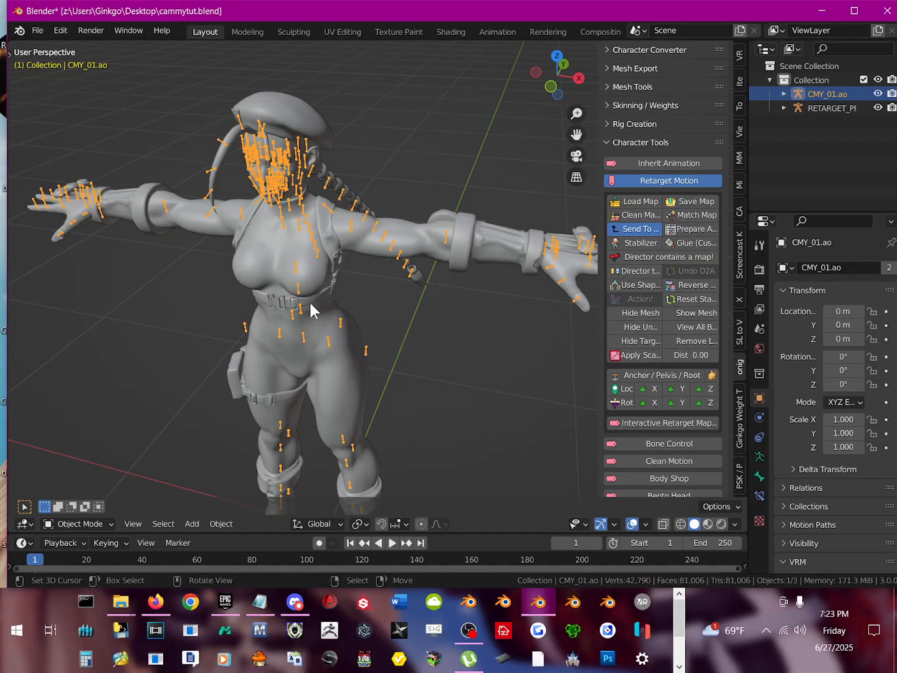
pyautogui.click(665, 423)
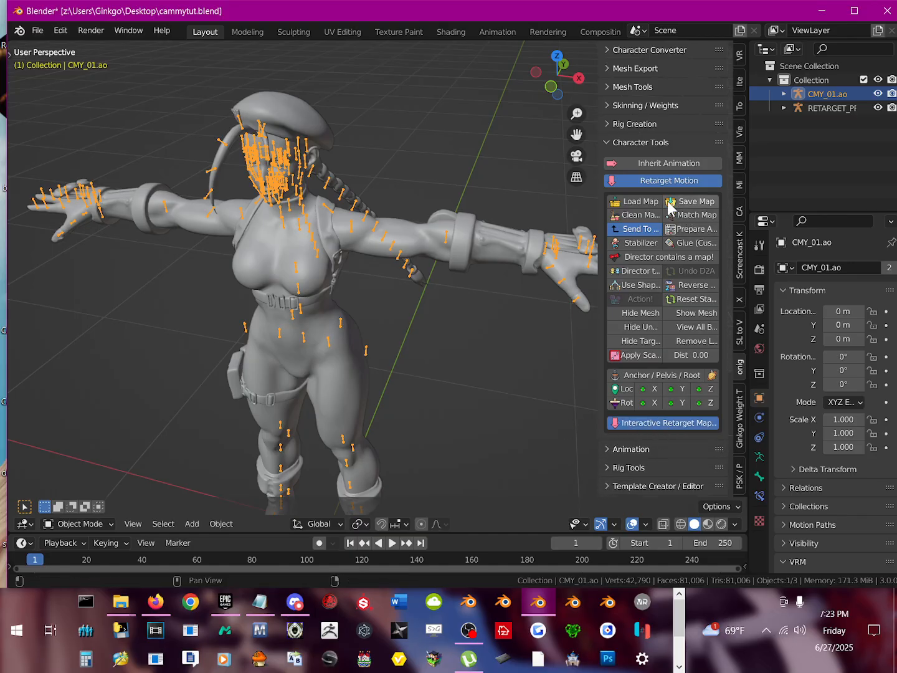
pyautogui.click(689, 205)
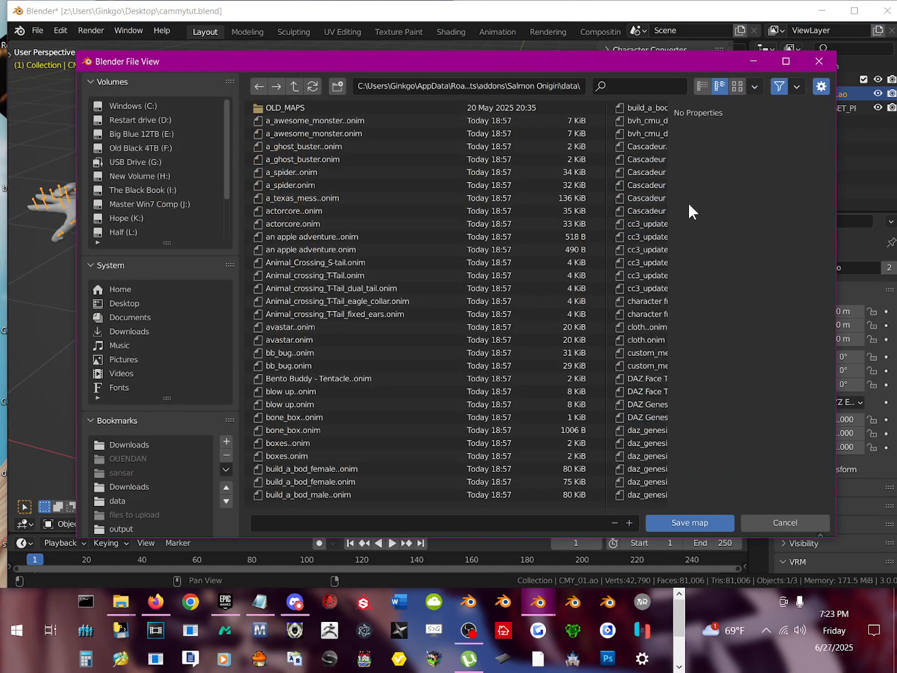
pyautogui.click(120, 304)
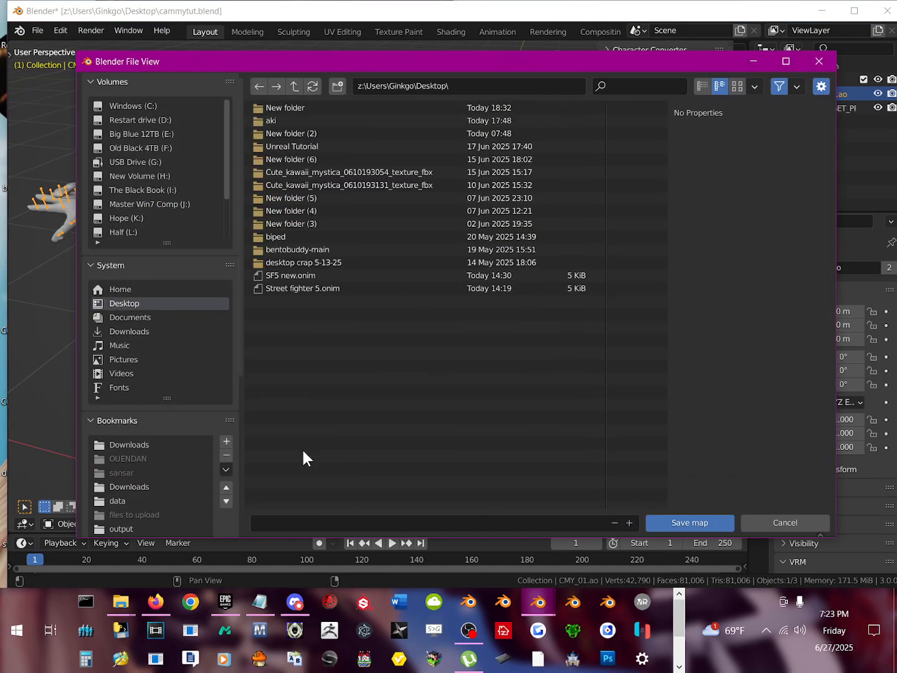
pyautogui.click(332, 527)
pyautogui.write('tut.onim')
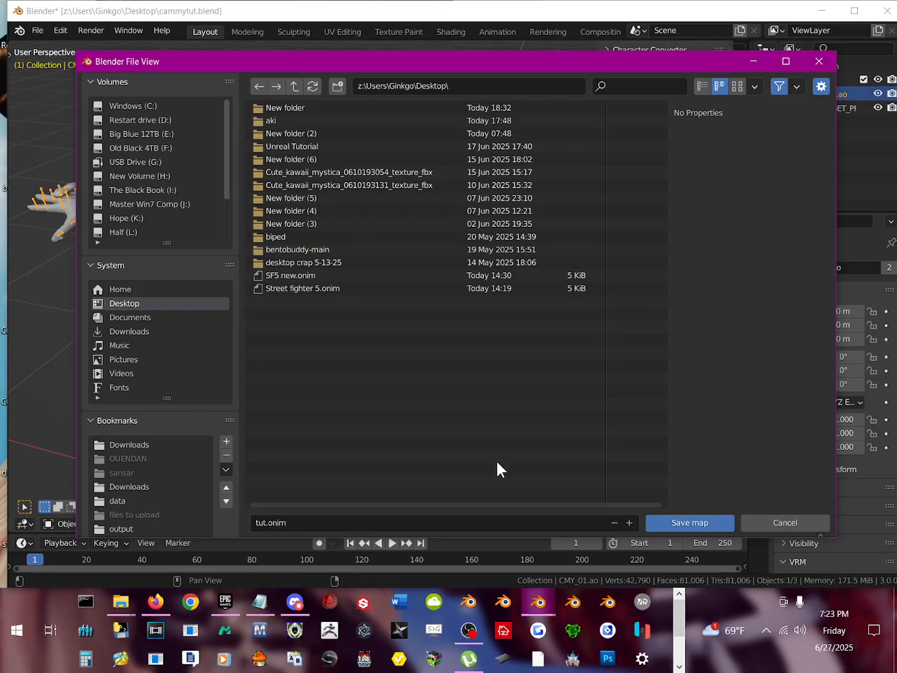
pyautogui.click(697, 524)
# Step: Load a saved bone map from the Desktop in the Character Converter and convert the CMY_01.ao armature
pyautogui.moveTo(585, 308); pyautogui.dragTo(438, 295, button='middle')
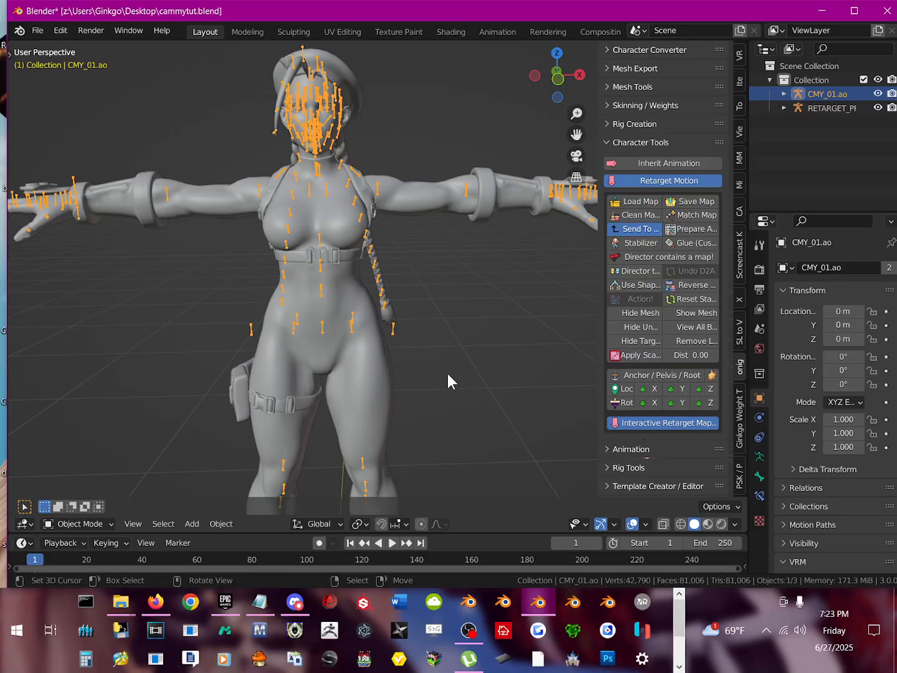
pyautogui.scroll(6, 572, 313)
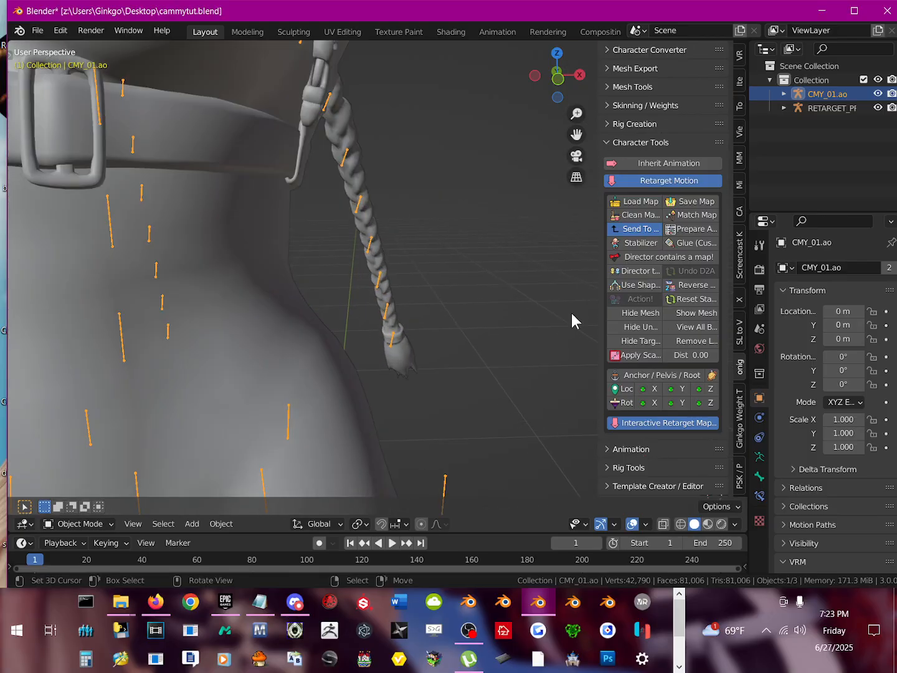
pyautogui.scroll(-5, 561, 318)
pyautogui.moveTo(527, 332); pyautogui.dragTo(494, 324, button='middle')
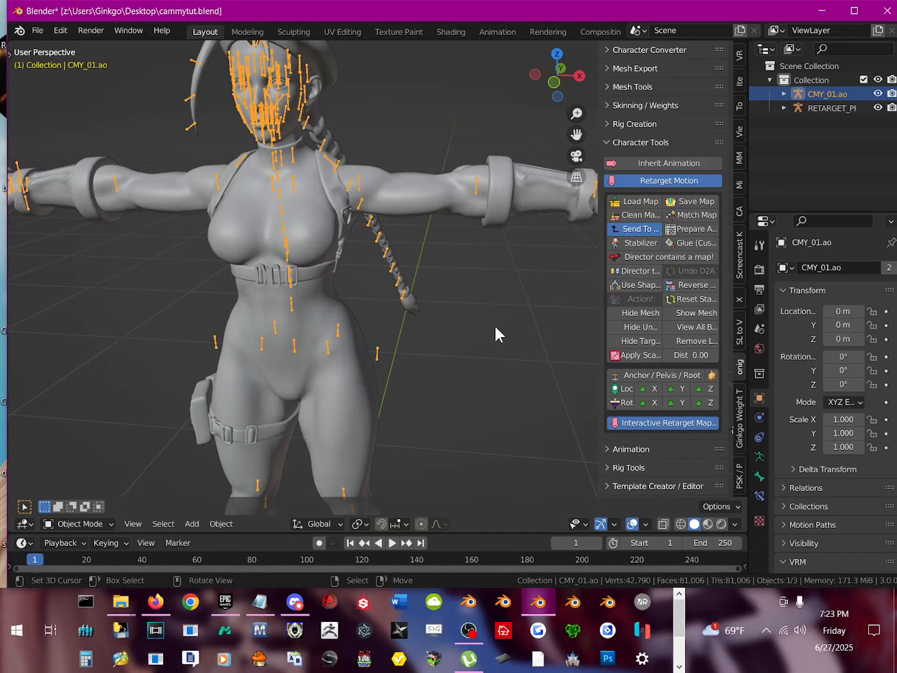
pyautogui.click(637, 54)
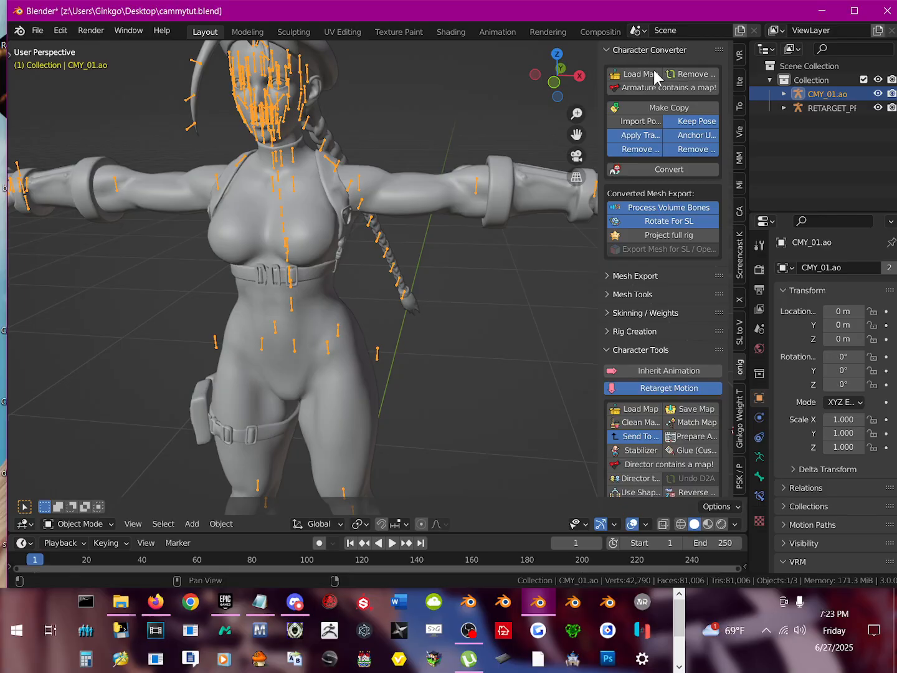
pyautogui.click(637, 76)
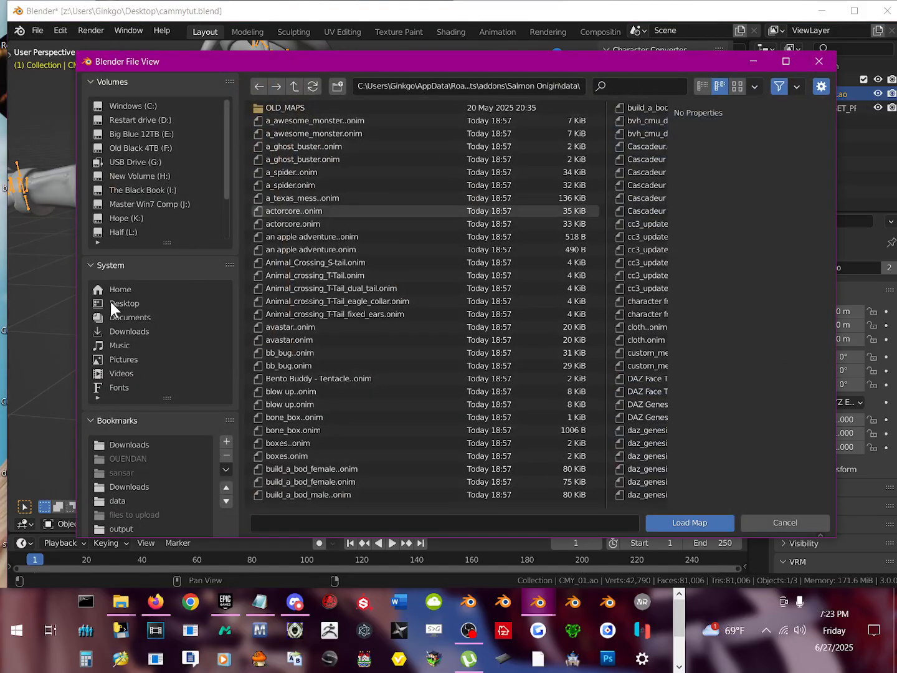
pyautogui.click(111, 302)
pyautogui.doubleClick(273, 289)
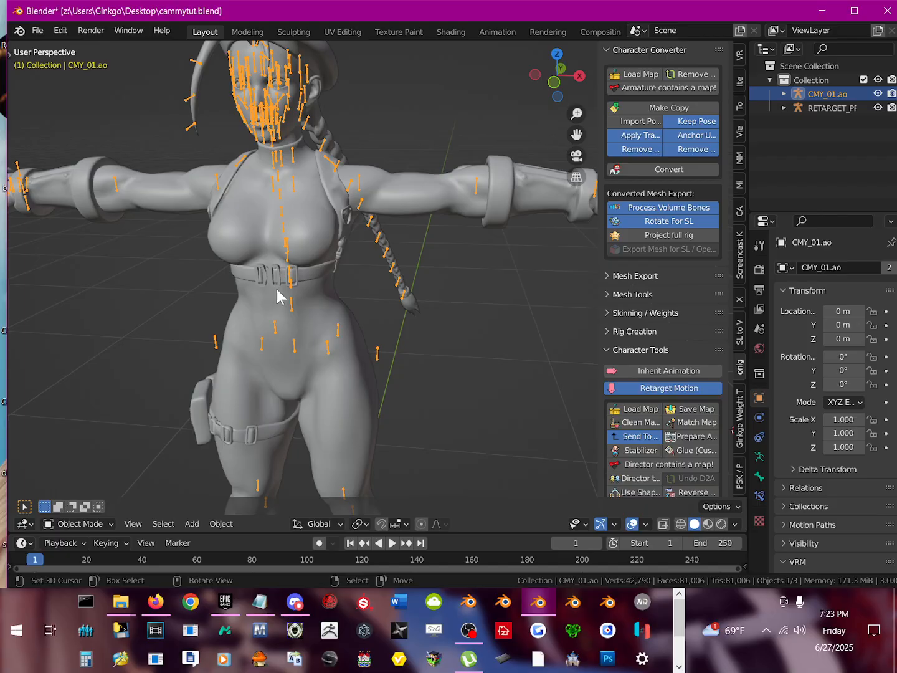
pyautogui.click(650, 169)
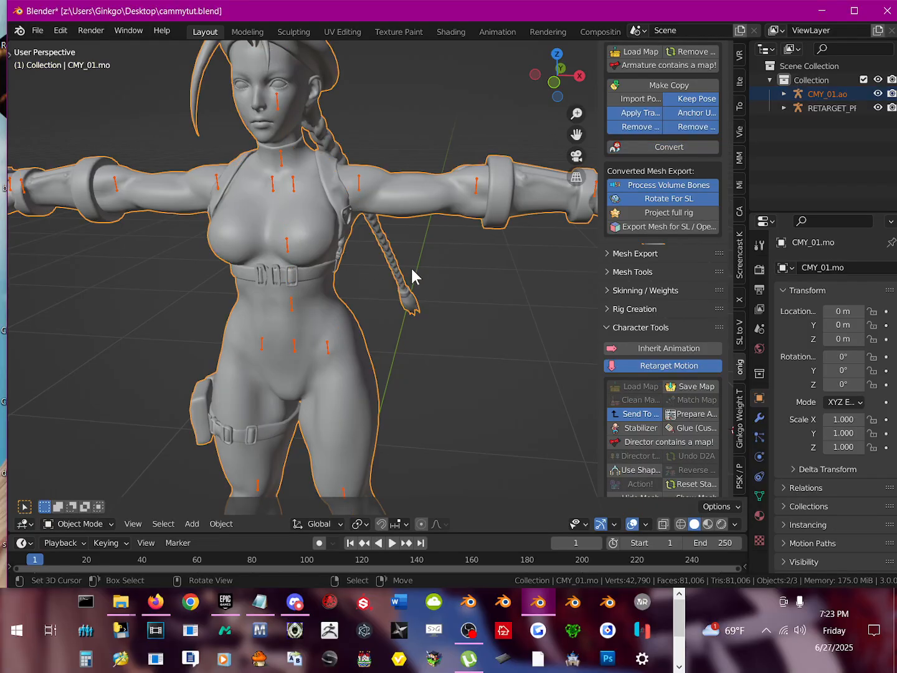
# Step: Put the converted CMY_01.ao armature in Pose Mode and try rotating the mTorso bone to check the mesh deformation
pyautogui.scroll(-3, 406, 297)
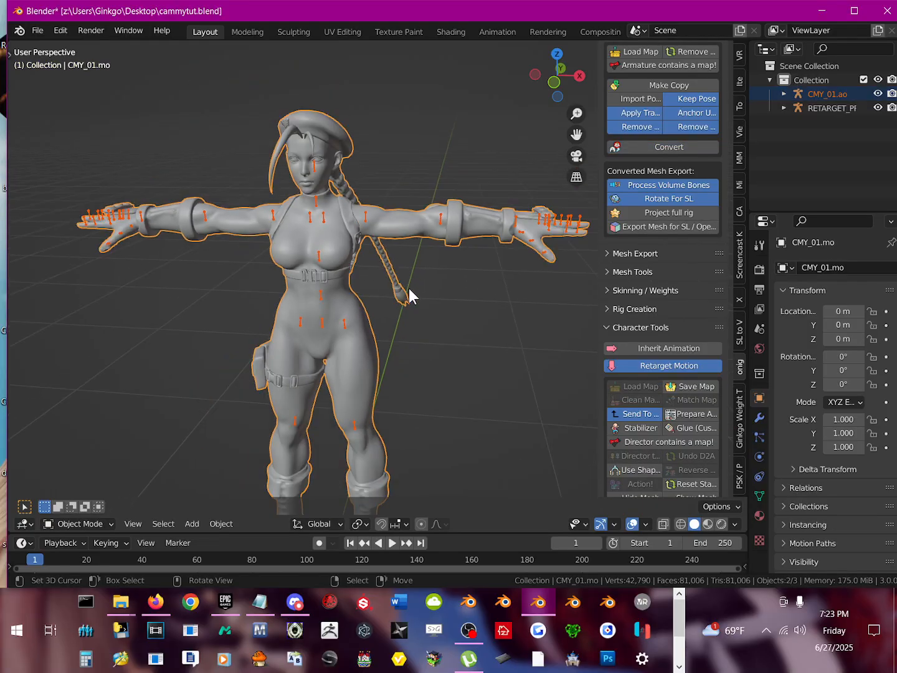
pyautogui.moveTo(406, 297); pyautogui.dragTo(328, 306, button='middle')
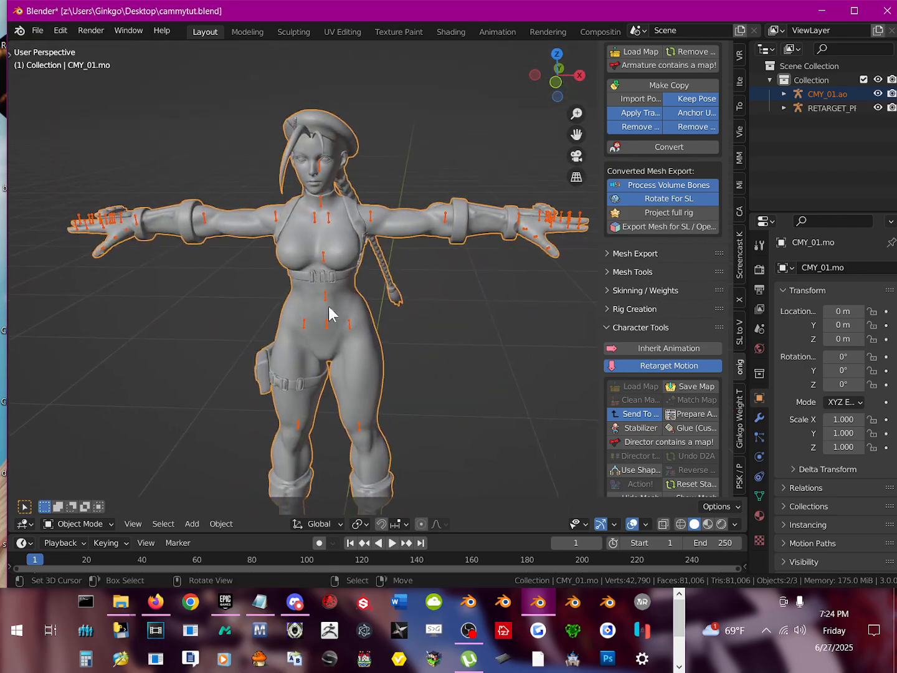
pyautogui.click(326, 296)
pyautogui.click(82, 524)
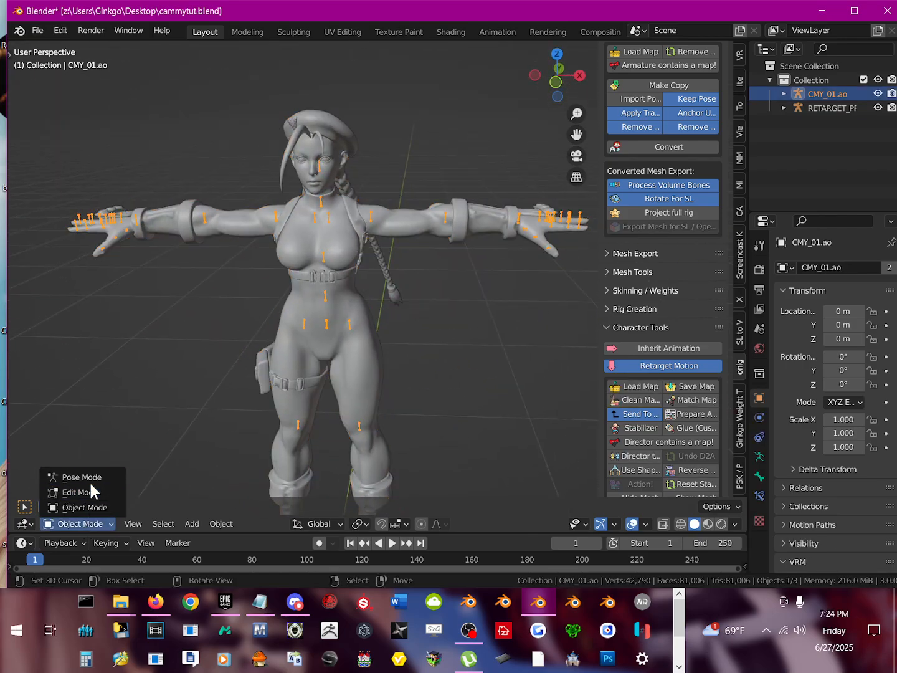
pyautogui.click(89, 477)
pyautogui.click(324, 298)
pyautogui.press('r')
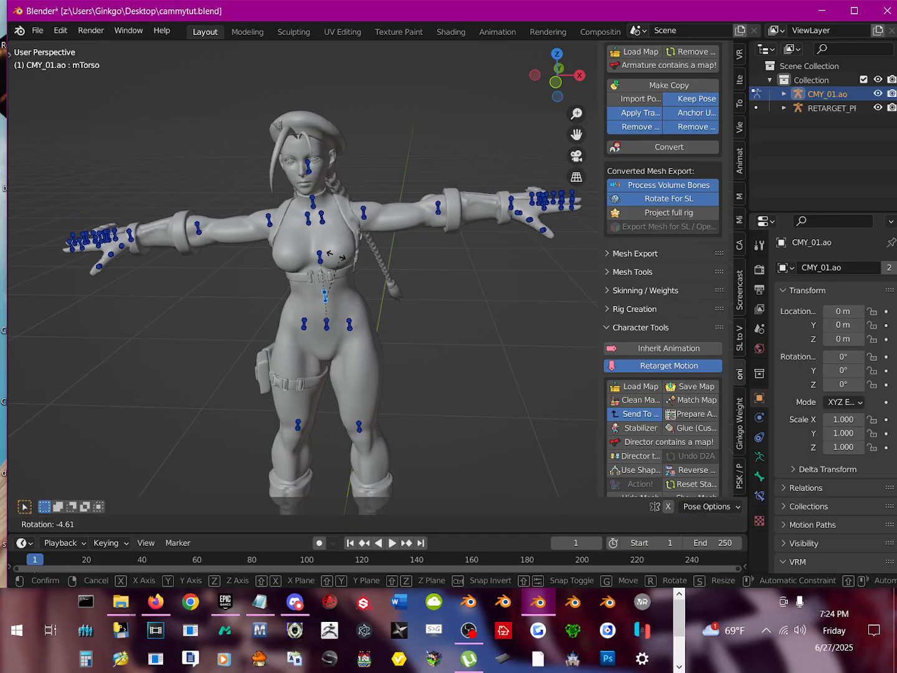
pyautogui.press('Escape')
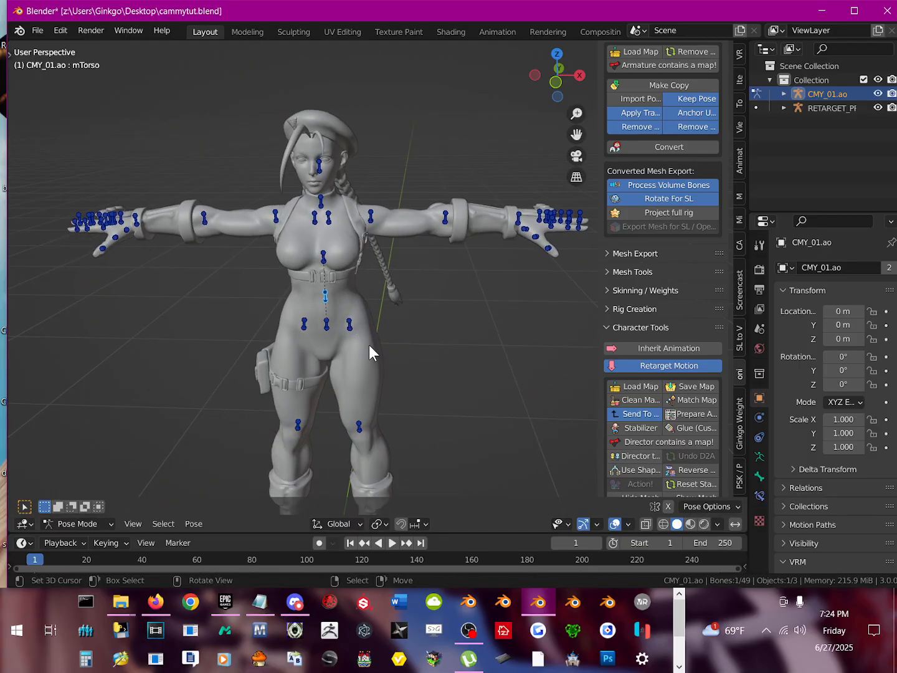
# Step: Test the mHipLeft bone by moving it slightly outward, and undo the move
pyautogui.scroll(3, 369, 341)
pyautogui.moveTo(372, 233); pyautogui.dragTo(381, 233)
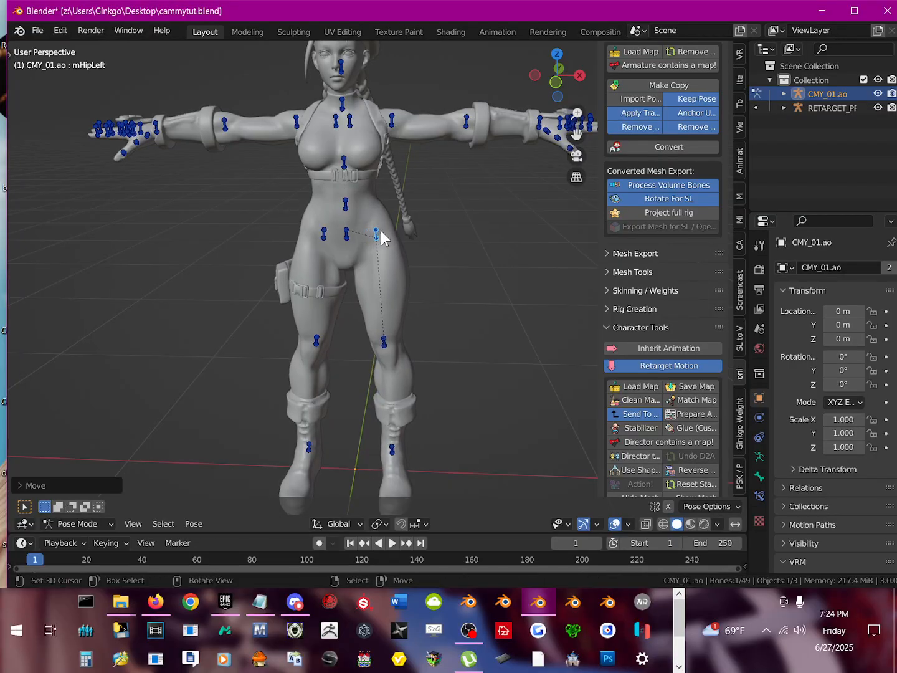
pyautogui.hotkey('ctrl', 'z')
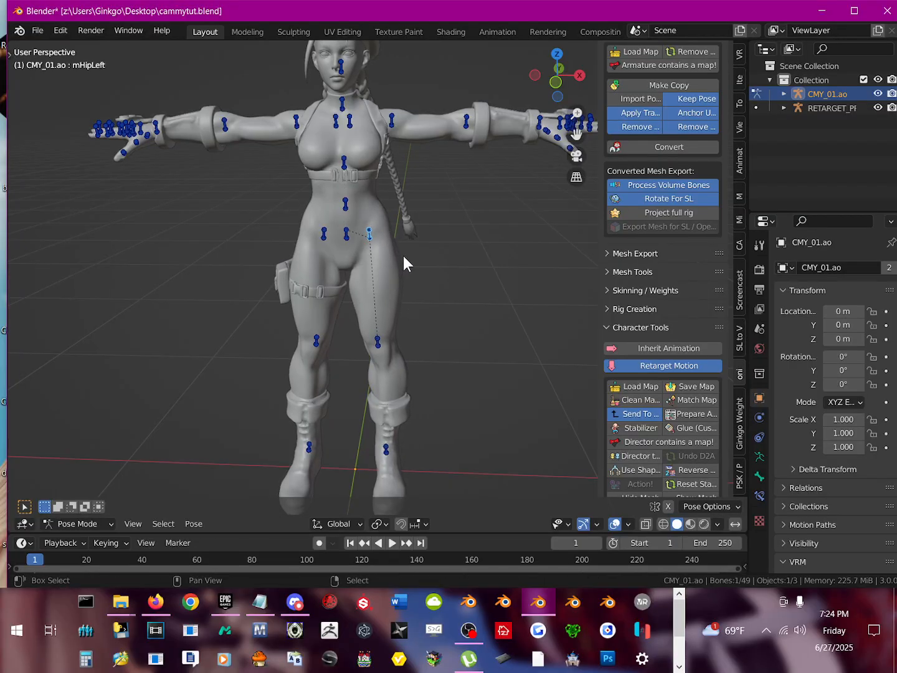
pyautogui.keyDown('shift'); pyautogui.moveTo(404, 255); pyautogui.dragTo(409, 281, button='middle'); pyautogui.keyUp('shift')
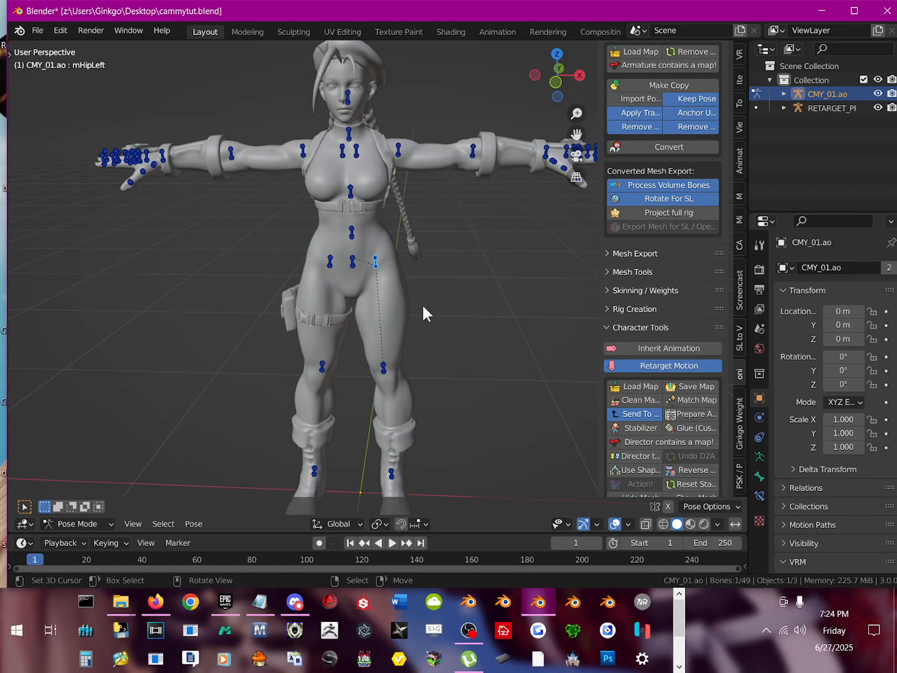
pyautogui.scroll(1, 688, 324)
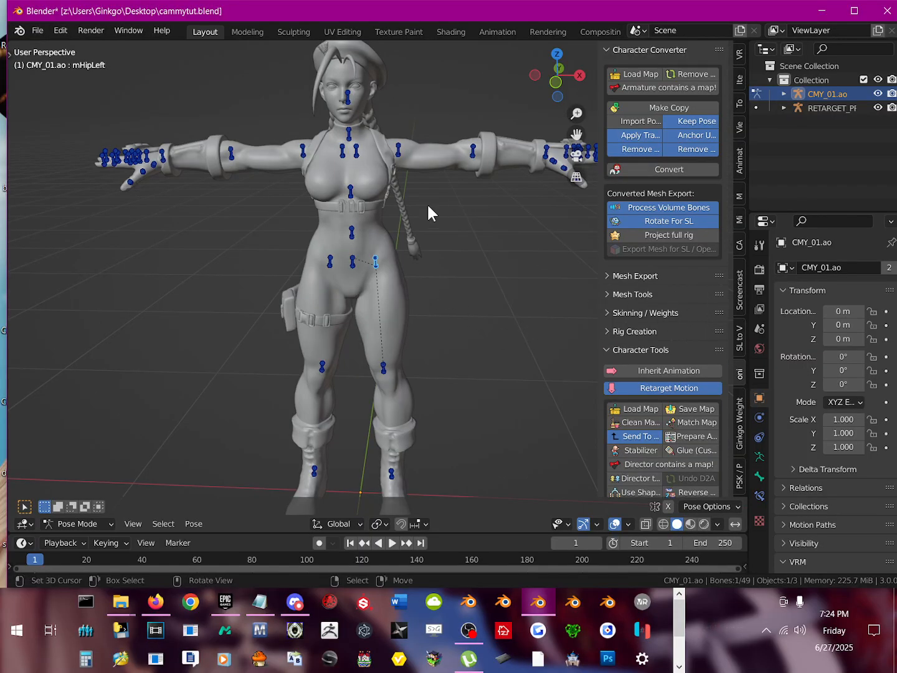
pyautogui.moveTo(429, 207); pyautogui.dragTo(530, 286, button='middle')
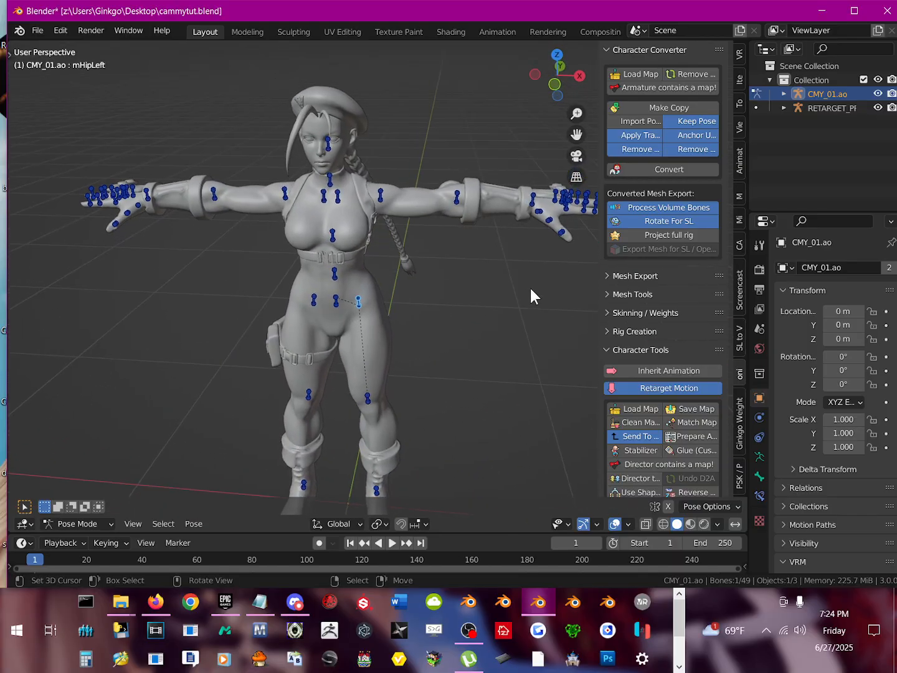
# Step: Return to Object Mode and select the CMY_01.mo body mesh
pyautogui.click(79, 524)
pyautogui.click(78, 506)
pyautogui.click(369, 226)
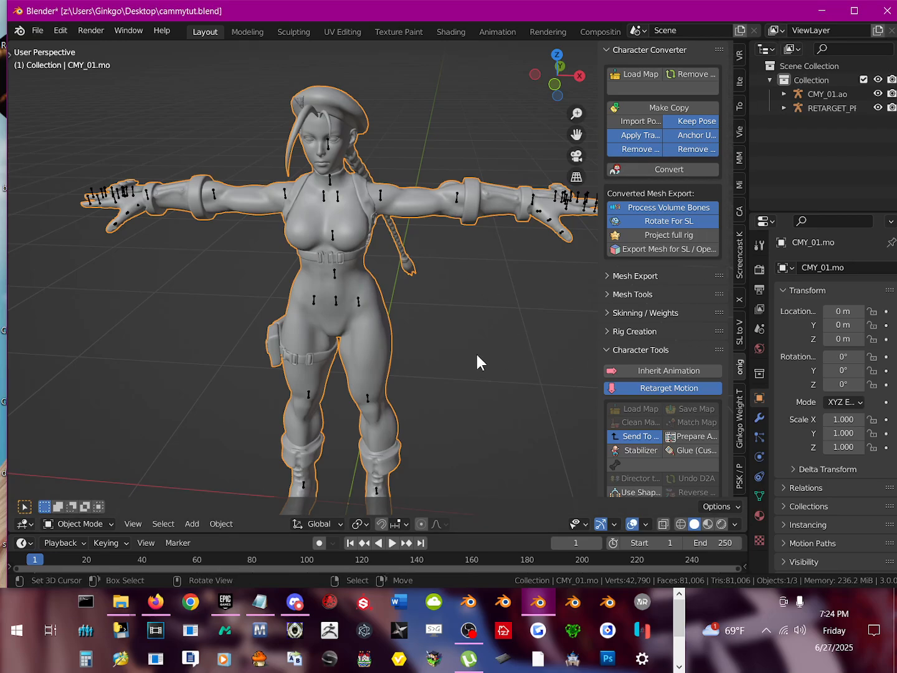
pyautogui.moveTo(449, 442); pyautogui.dragTo(445, 425, button='middle')
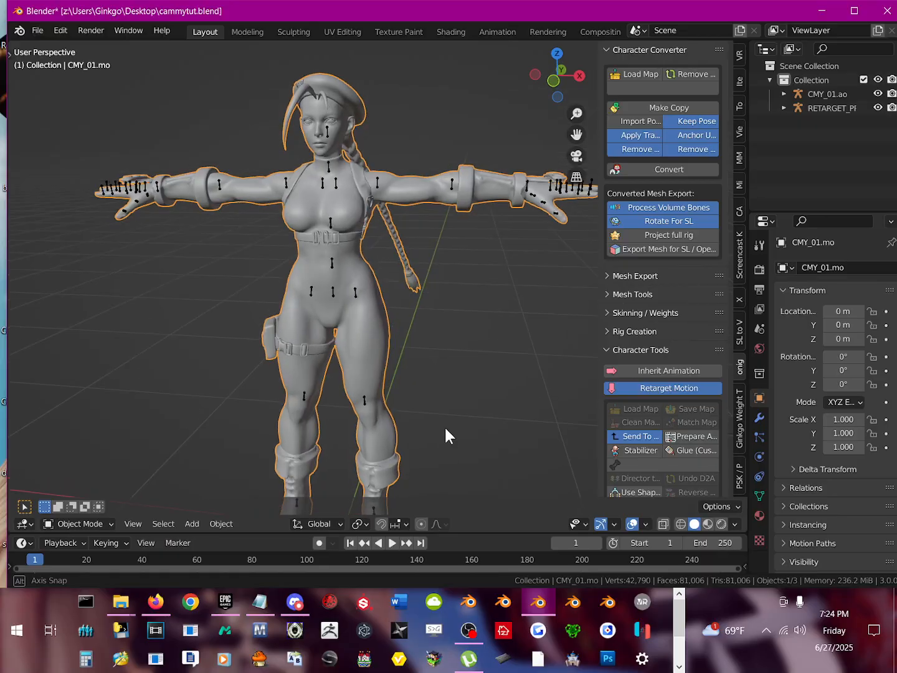
pyautogui.scroll(2, 346, 274)
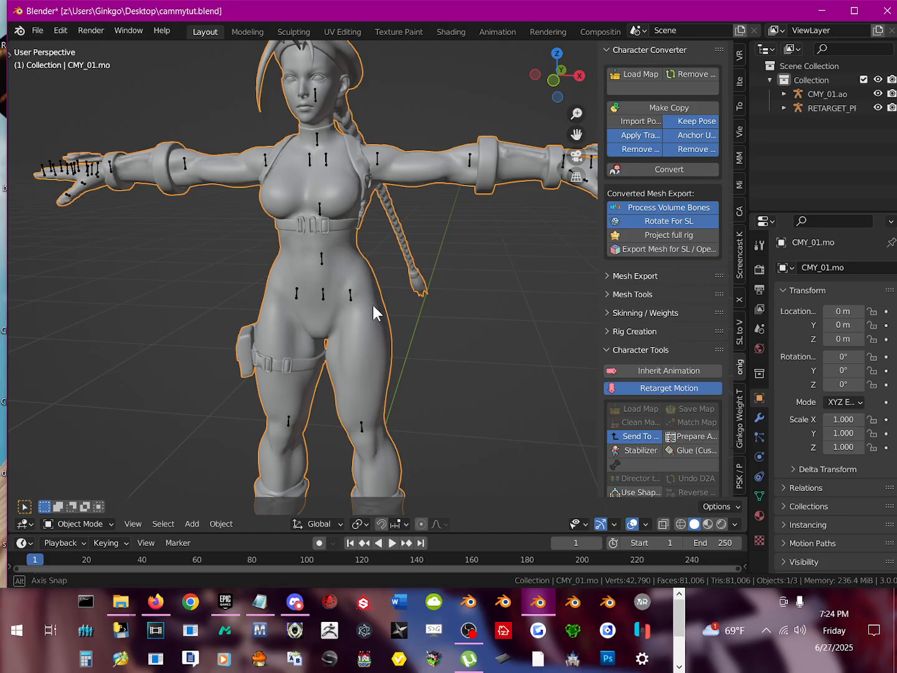
pyautogui.moveTo(373, 305); pyautogui.dragTo(387, 306, button='middle')
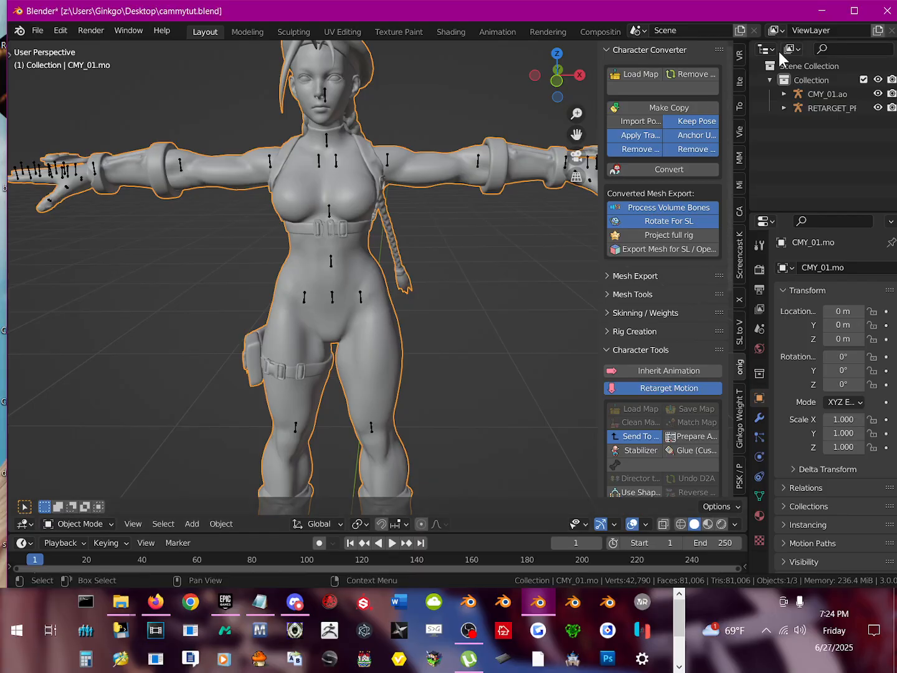
# Step: Show the Screencast Keys settings and the material slots of CMY_01.mo, and widen the Properties editor to make the names readable
pyautogui.click(740, 253)
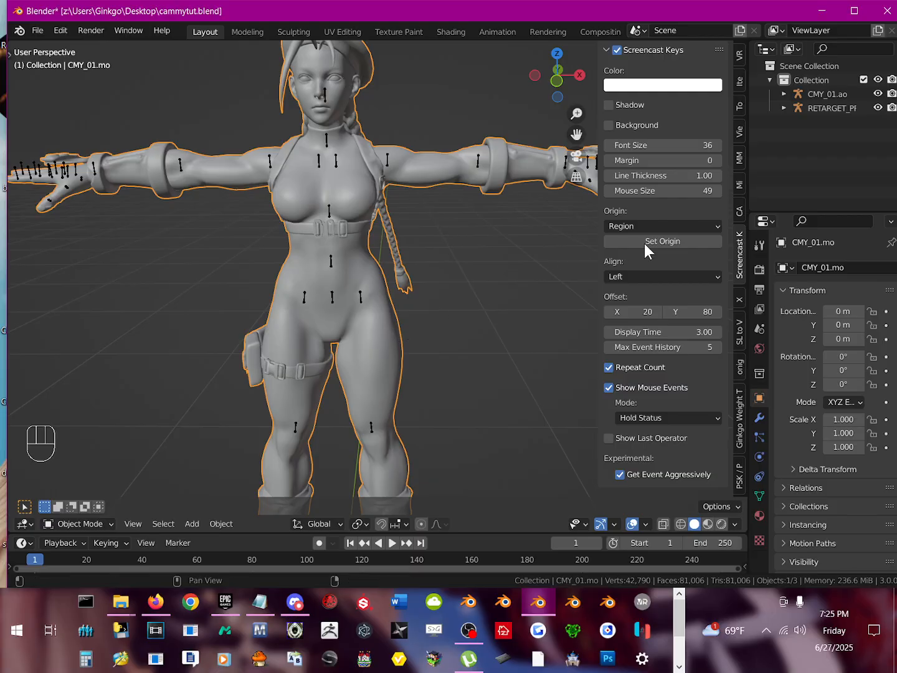
pyautogui.click(759, 515)
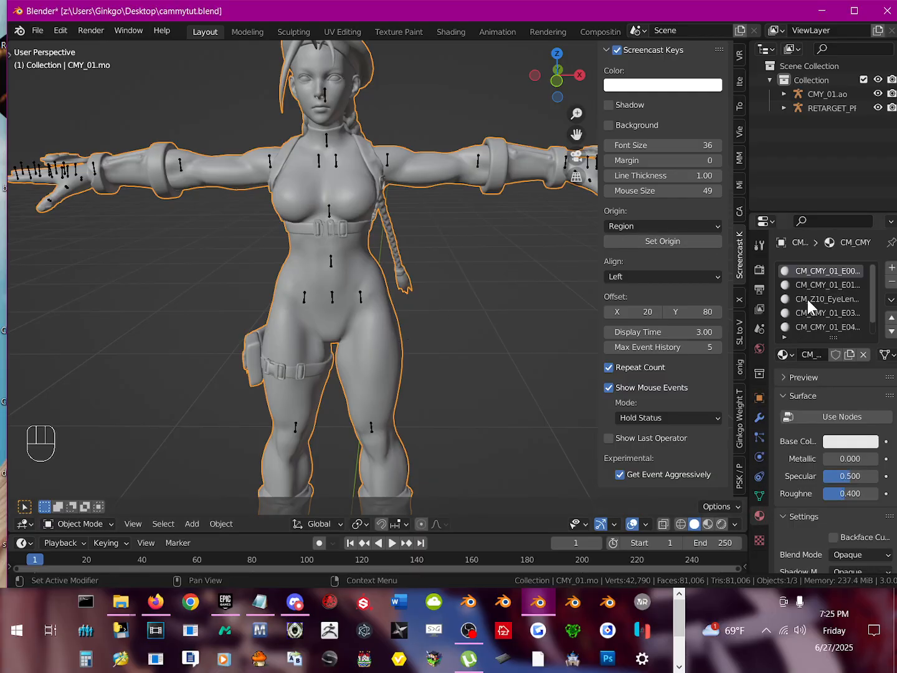
pyautogui.scroll(-1, 815, 281)
pyautogui.scroll(1, 815, 314)
pyautogui.moveTo(749, 319); pyautogui.dragTo(703, 321)
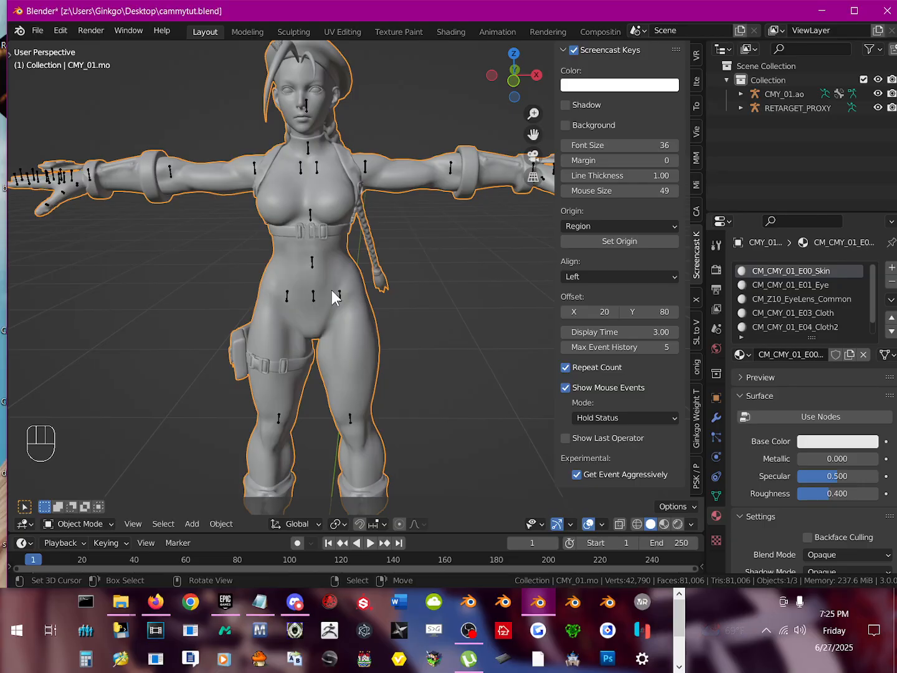
# Step: Separate the whole CMY_01.mo body mesh by material and return to Object Mode
pyautogui.press('Tab')
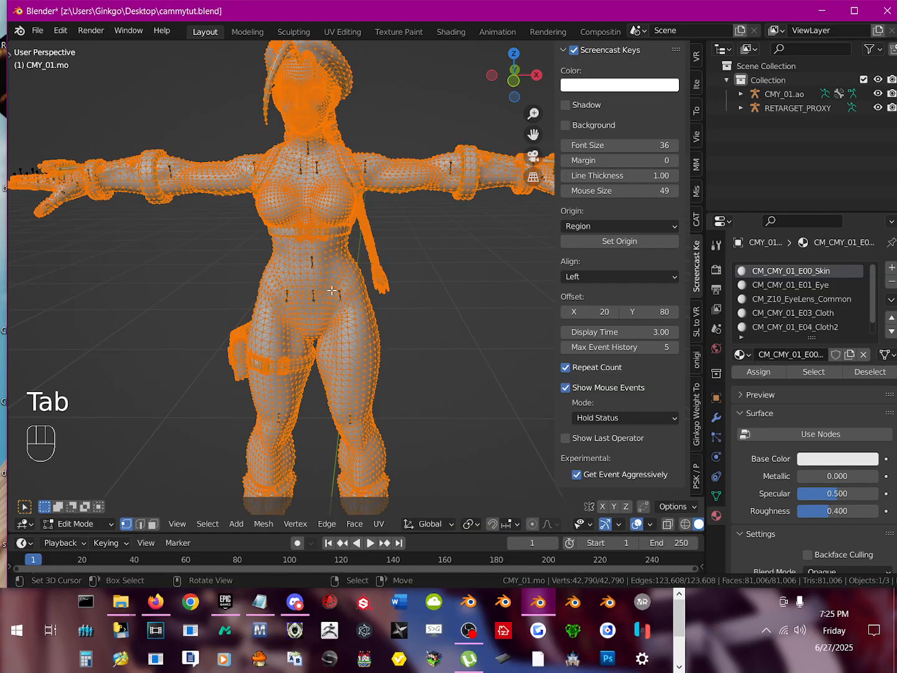
pyautogui.press('p')
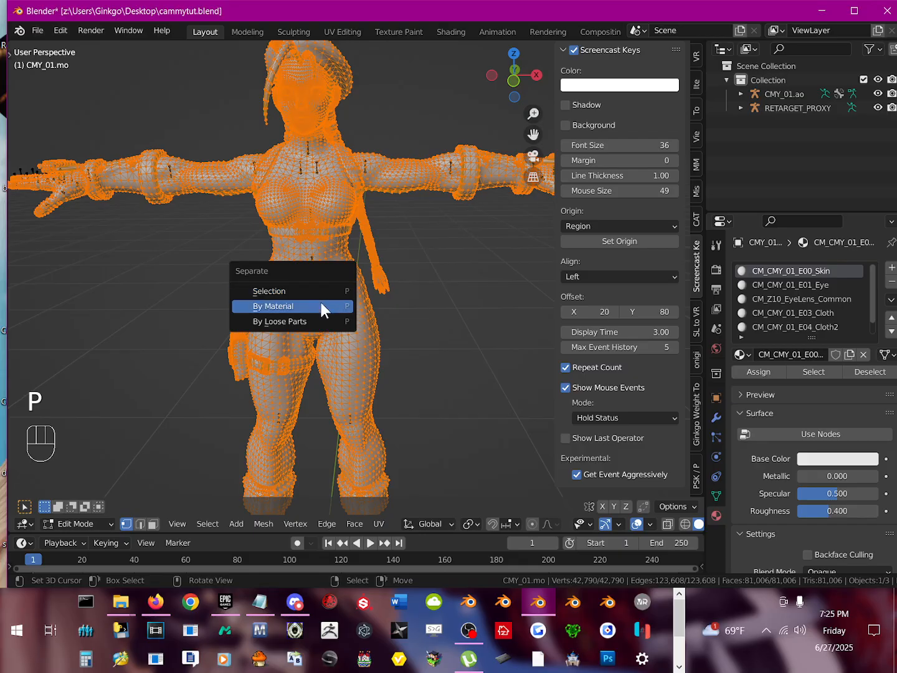
pyautogui.click(282, 305)
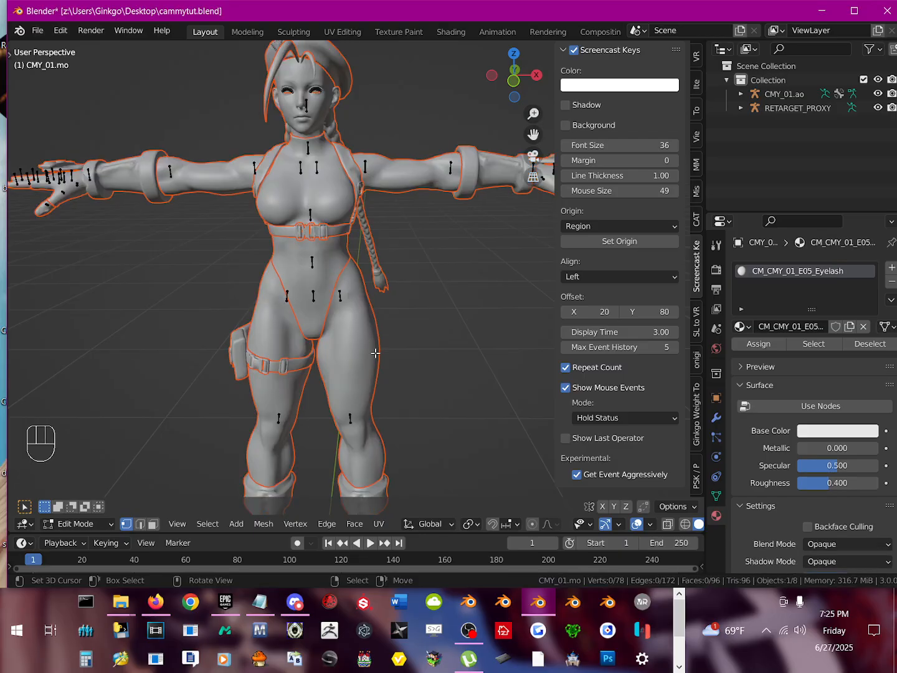
pyautogui.press('Tab')
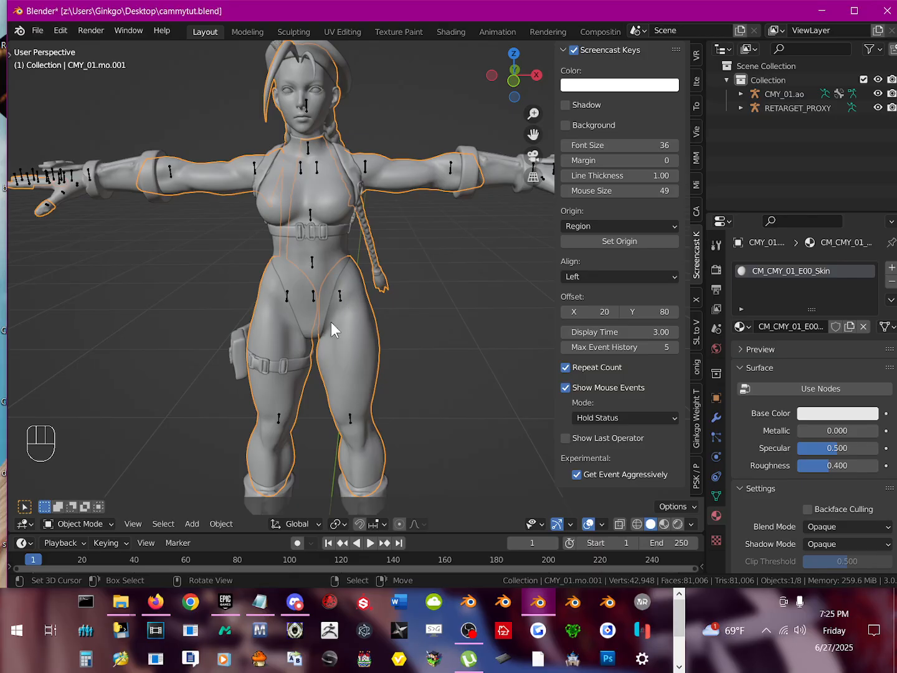
# Step: Try moving the separated skin mesh CMY_01.mo.001 aside to check its separation from the clothing, and cancel the move
pyautogui.press('g')
pyautogui.rightClick(423, 352)
pyautogui.scroll(1, 336, 322)
pyautogui.scroll(-1, 341, 340)
pyautogui.press('g')
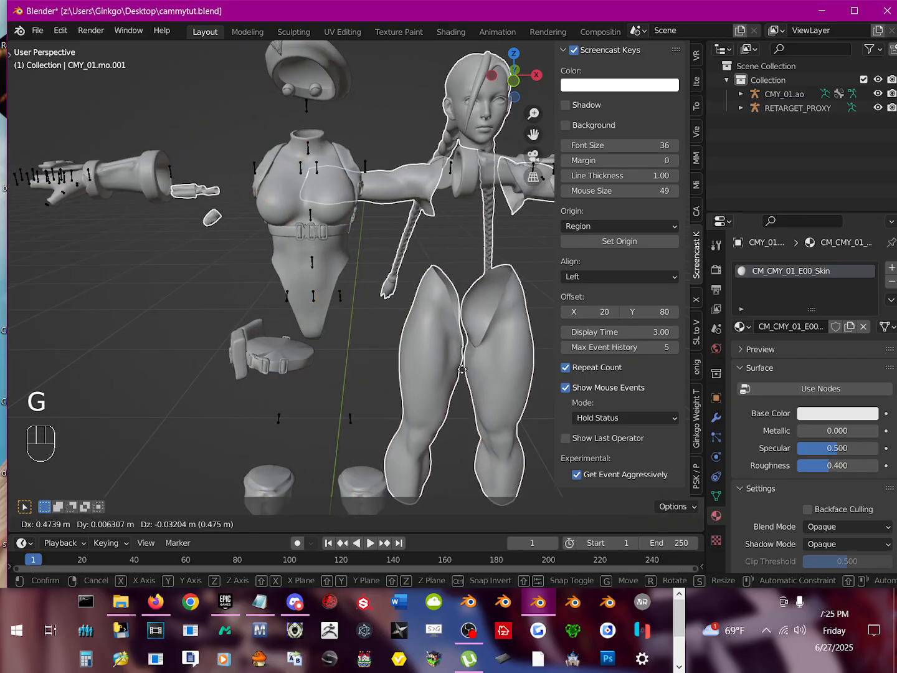
pyautogui.rightClick(461, 370)
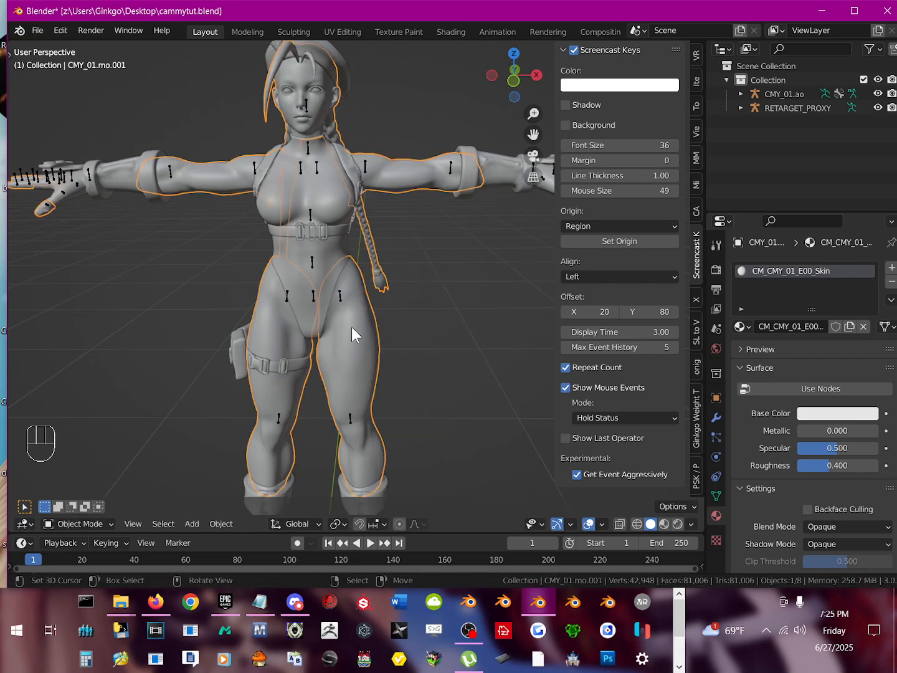
# Step: Switch the 3D viewport to Material Preview shading with the full character in view
pyautogui.keyDown('shift'); pyautogui.moveTo(331, 308); pyautogui.dragTo(317, 284, button='middle'); pyautogui.keyUp('shift')
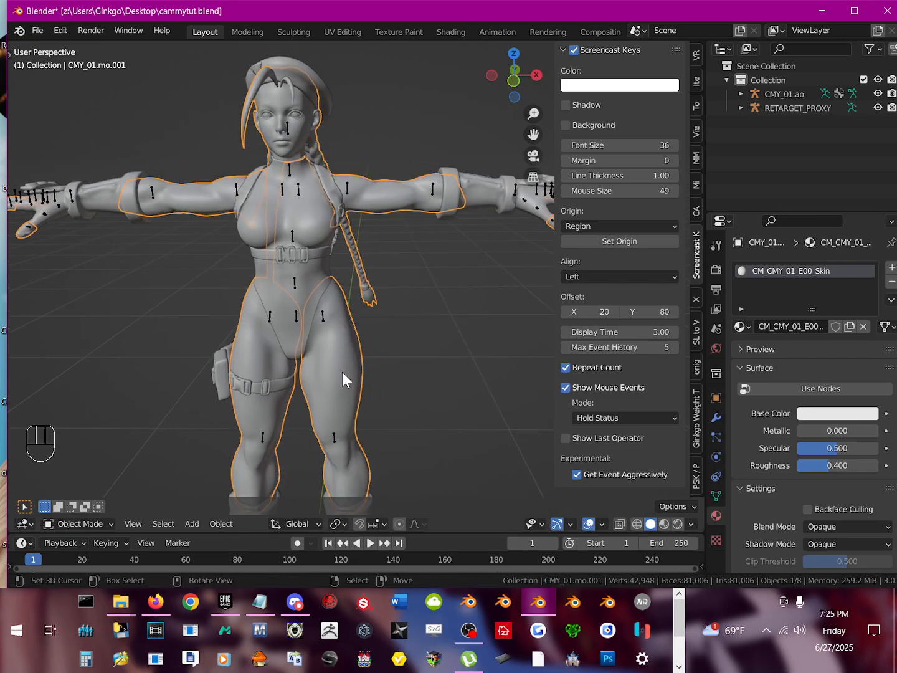
pyautogui.click(664, 523)
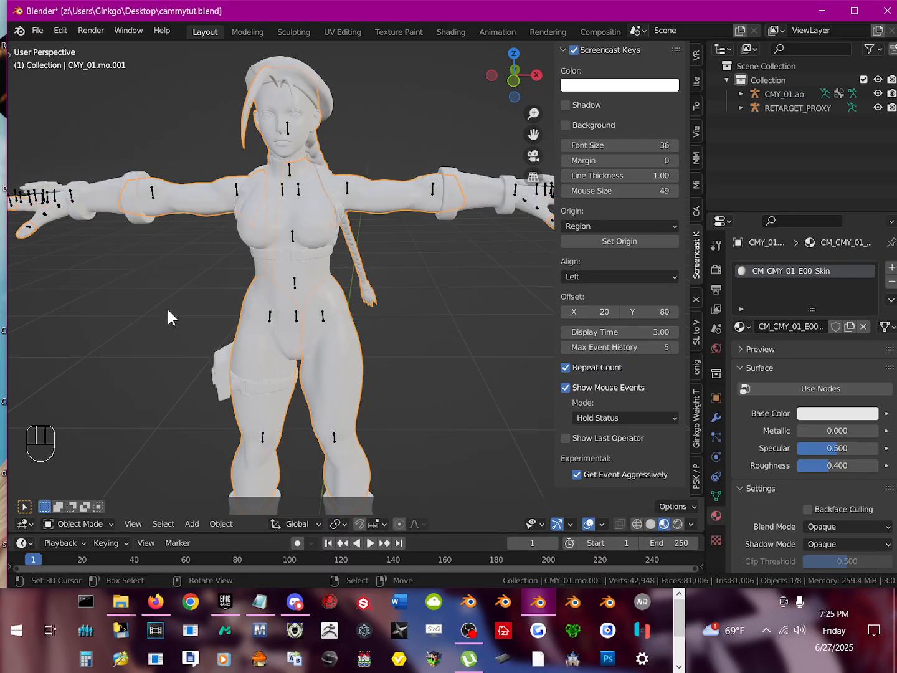
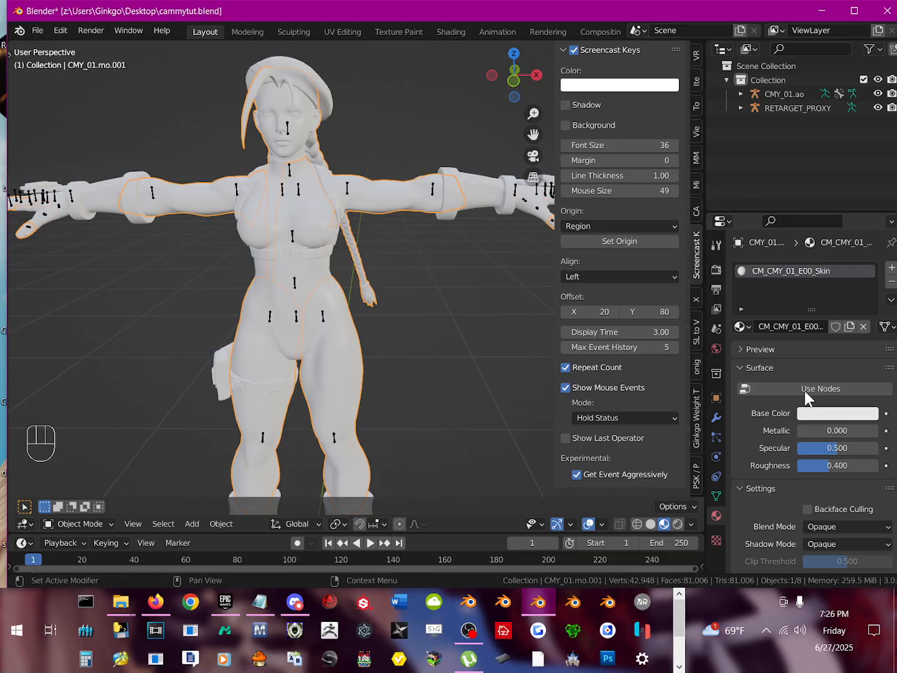
# Step: Enable nodes for the CM_CMY_01_E00_Skin material and set its surface shader to the MToon_unversioned group
pyautogui.click(740, 364)
pyautogui.click(740, 364)
pyautogui.click(799, 388)
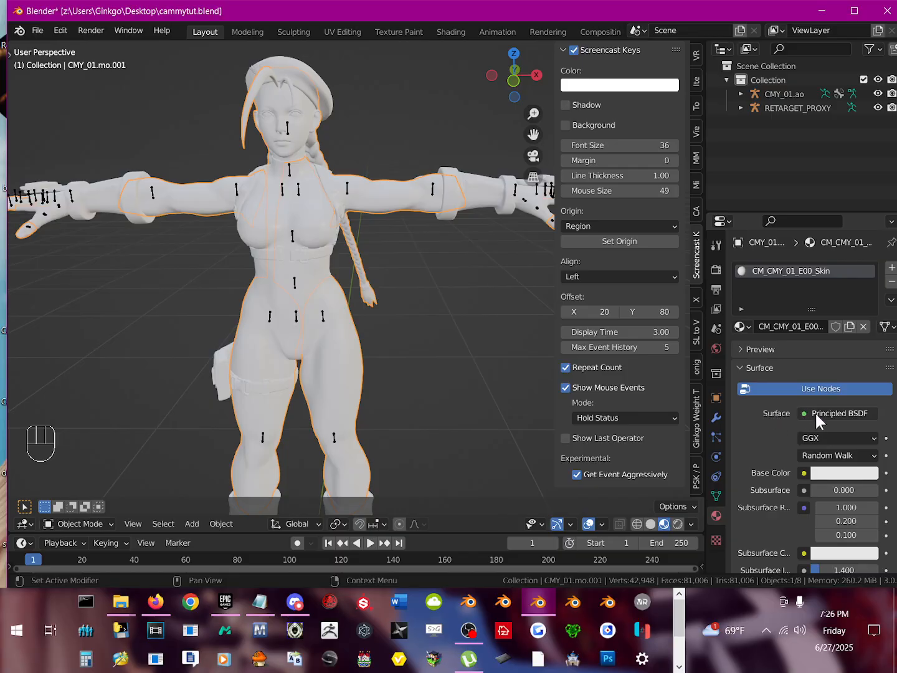
pyautogui.click(815, 412)
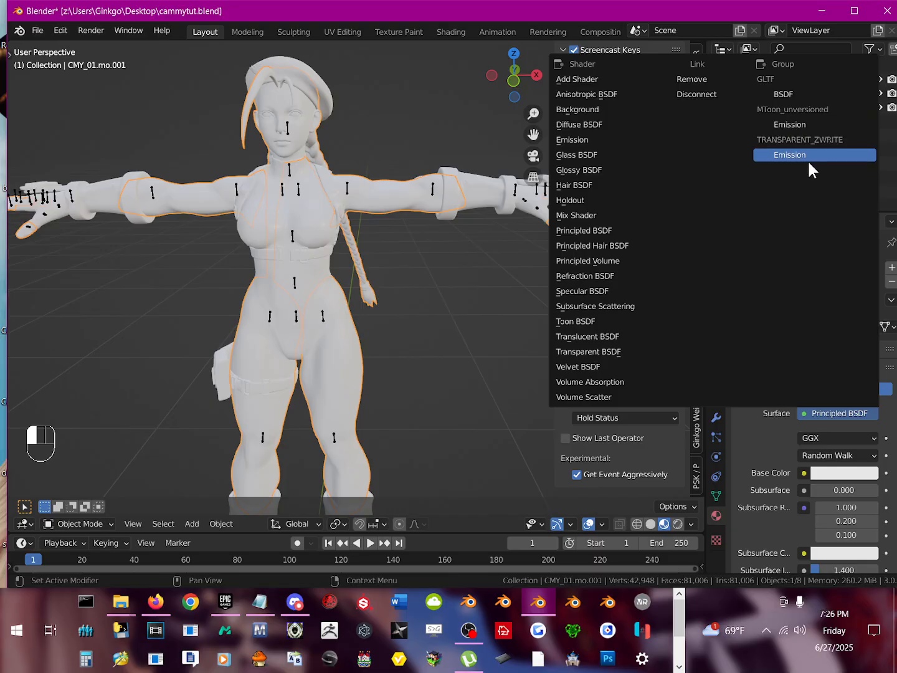
pyautogui.click(795, 126)
# Step: Compare the TRANSPARENT_ZWRITE shader group with MToon_unversioned on the skin material, returning the surface to MToon_unversioned
pyautogui.click(832, 413)
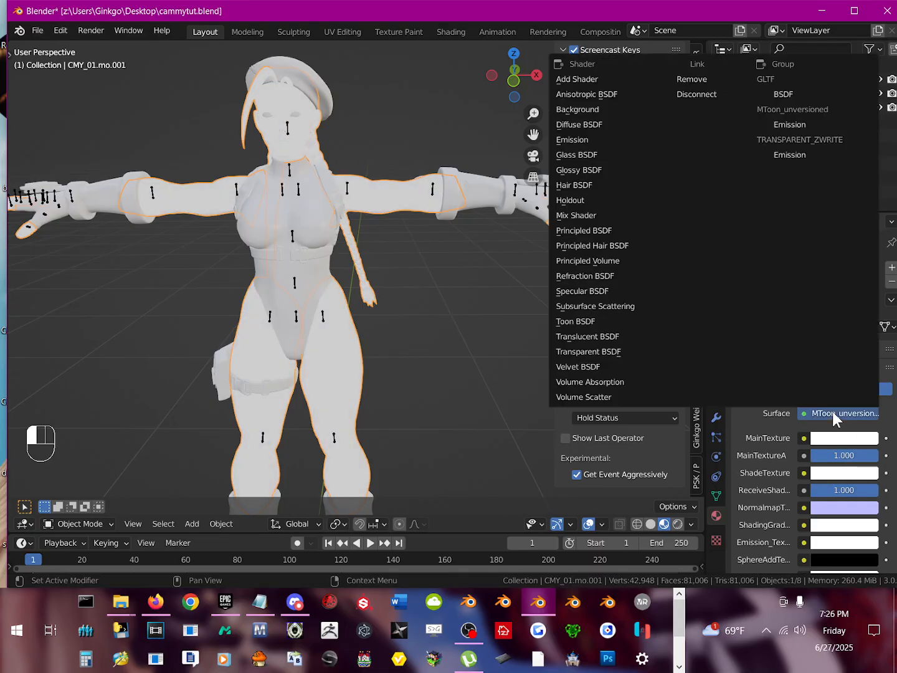
pyautogui.click(790, 154)
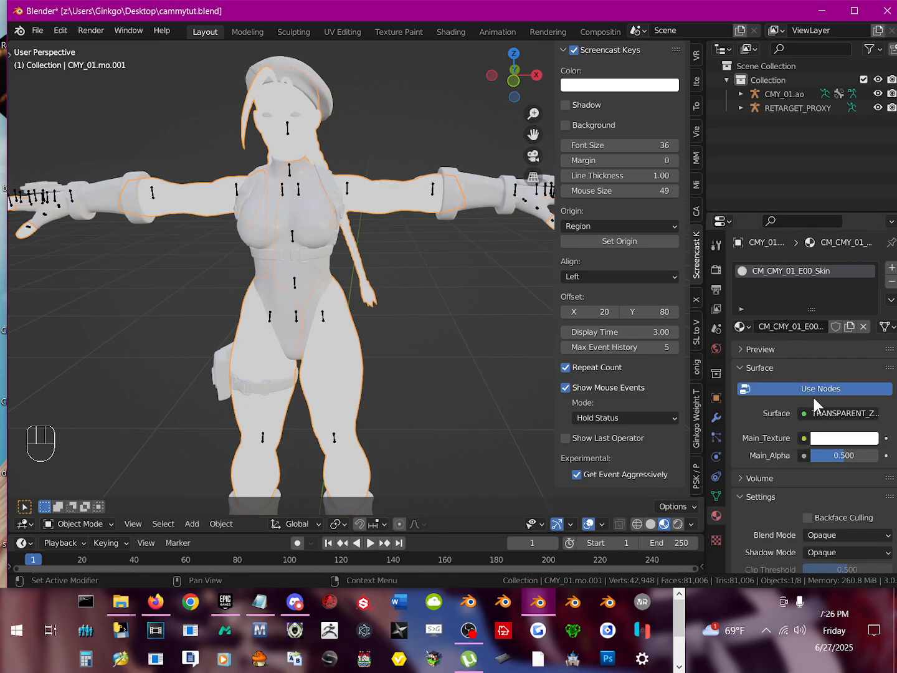
pyautogui.click(845, 413)
pyautogui.click(793, 125)
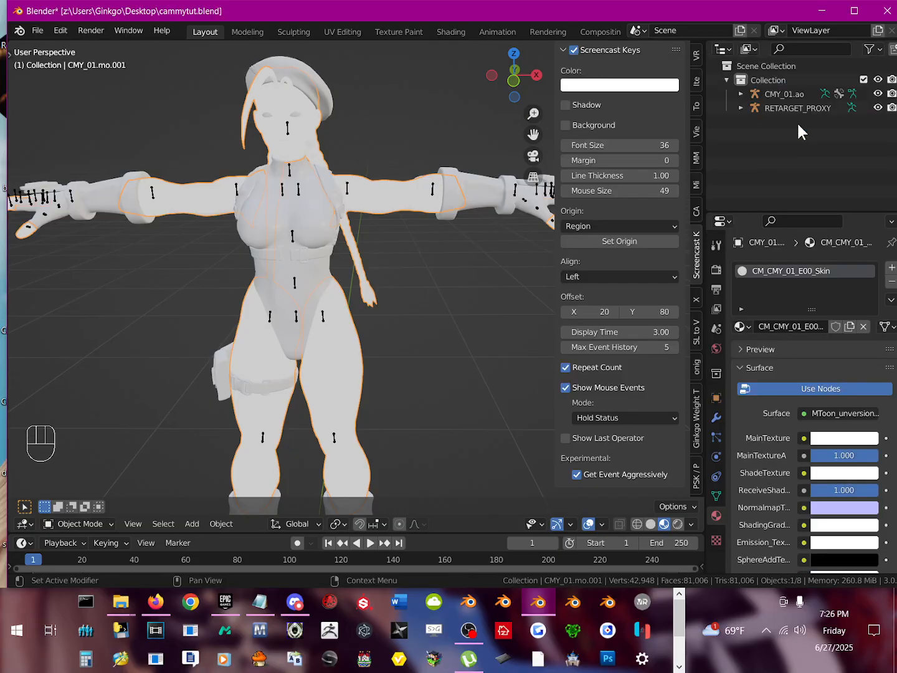
pyautogui.scroll(-5, 775, 421)
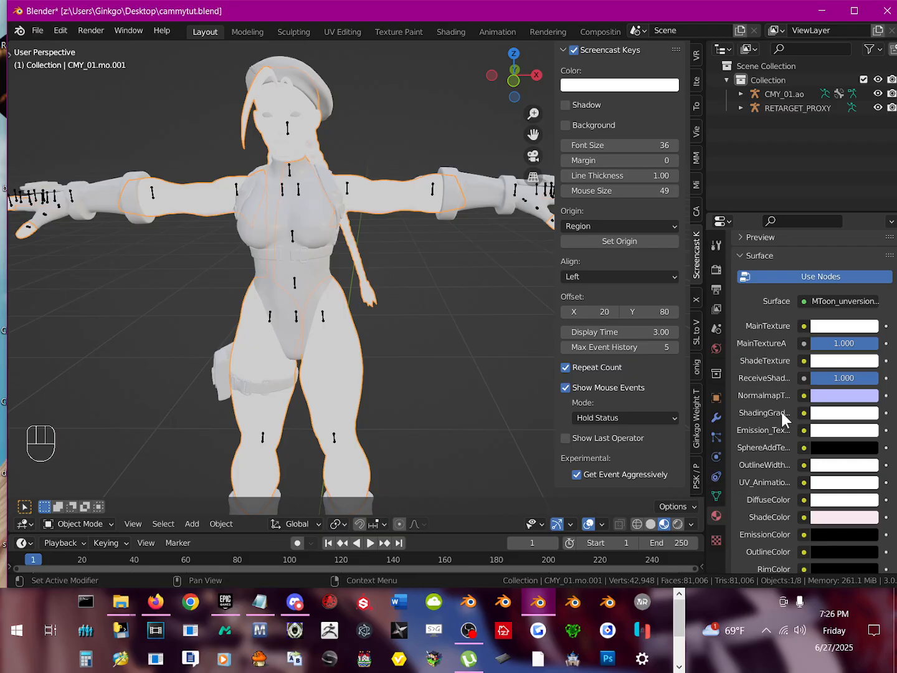
pyautogui.click(802, 327)
pyautogui.click(802, 327)
pyautogui.click(828, 301)
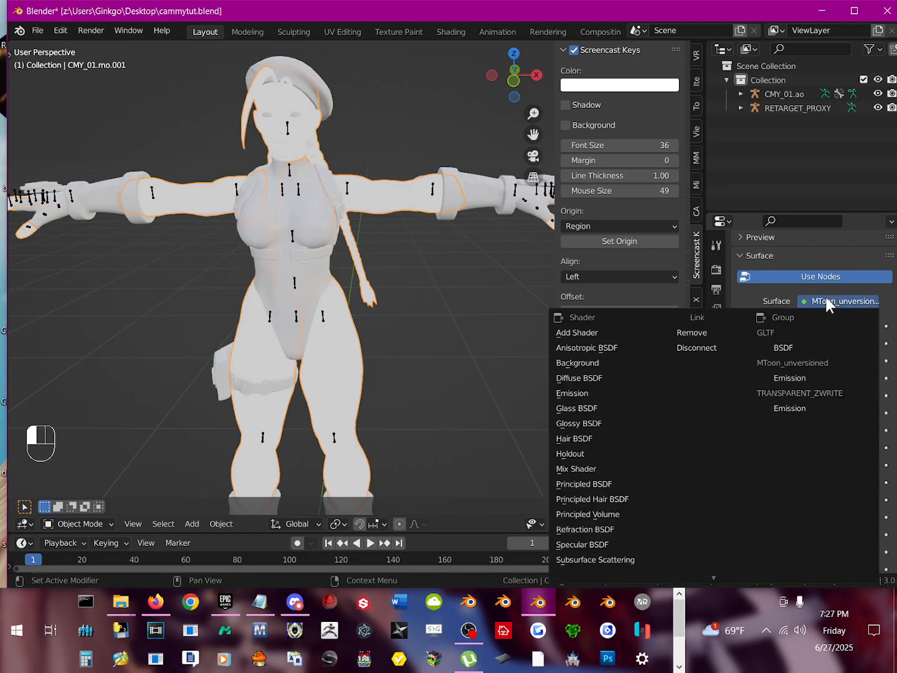
pyautogui.click(791, 407)
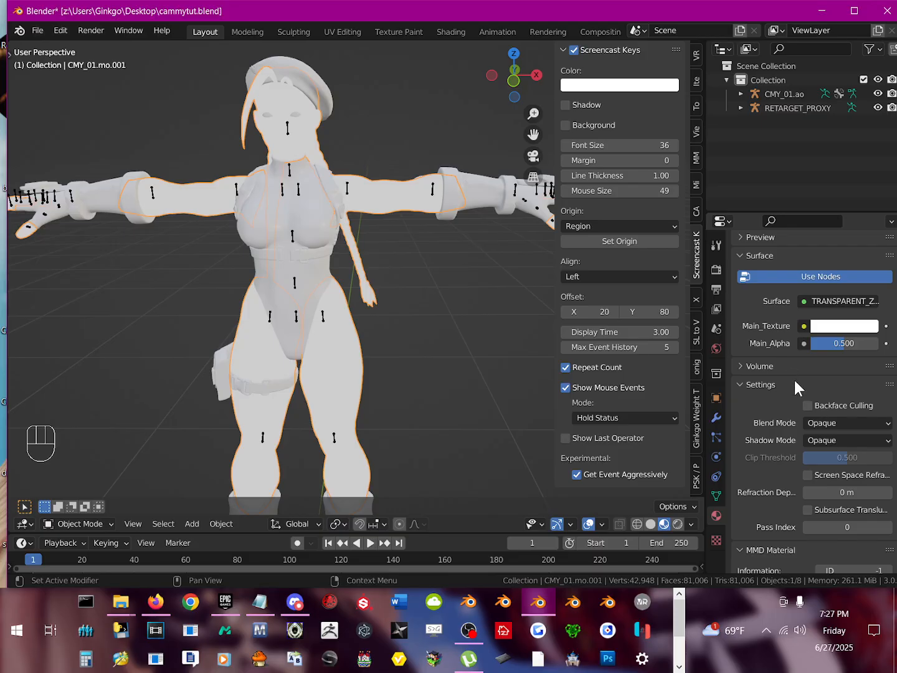
pyautogui.scroll(1, 796, 386)
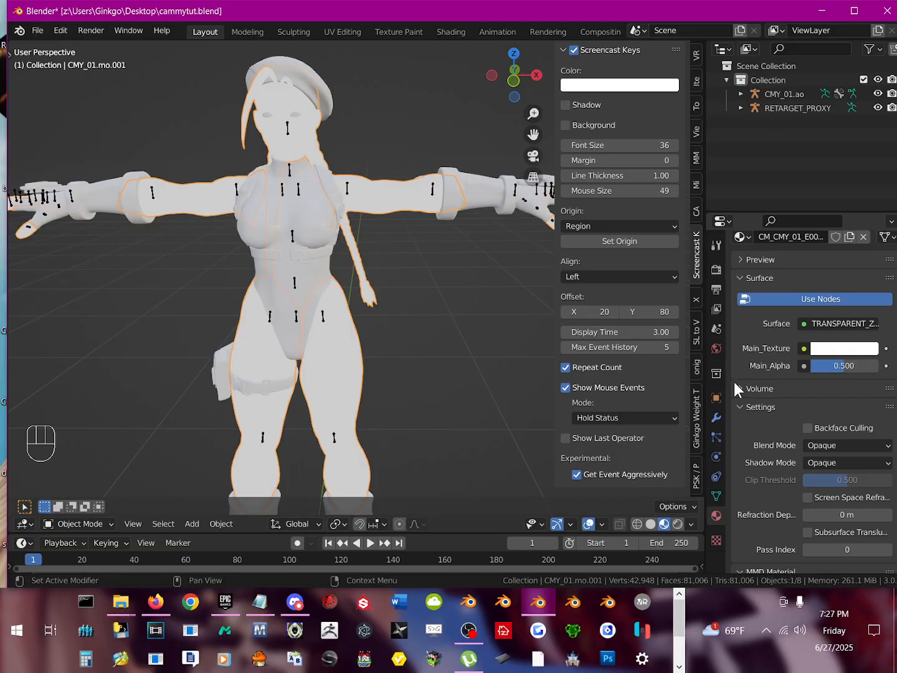
pyautogui.click(812, 323)
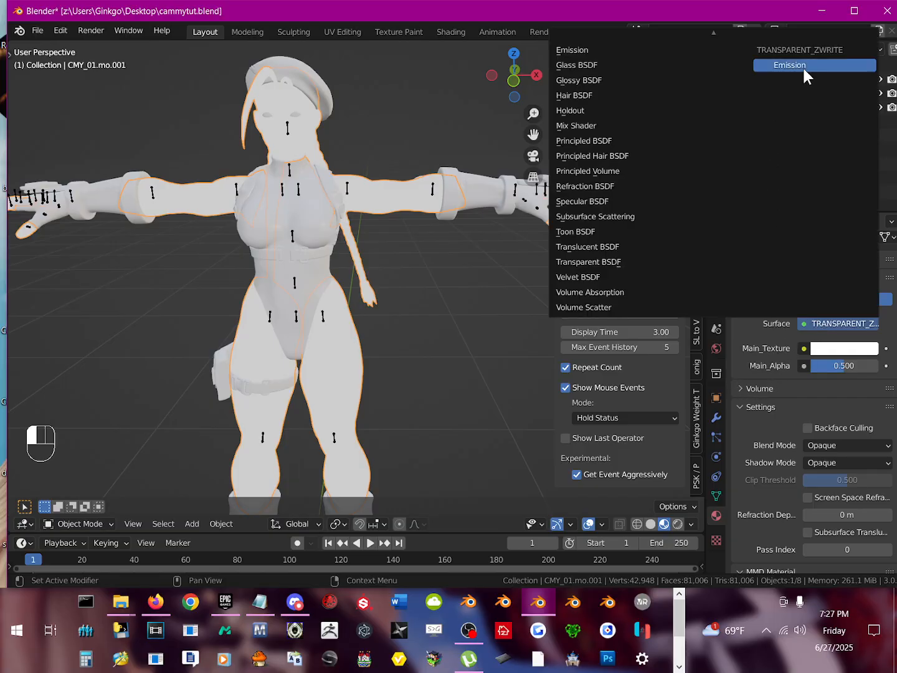
pyautogui.scroll(3, 803, 70)
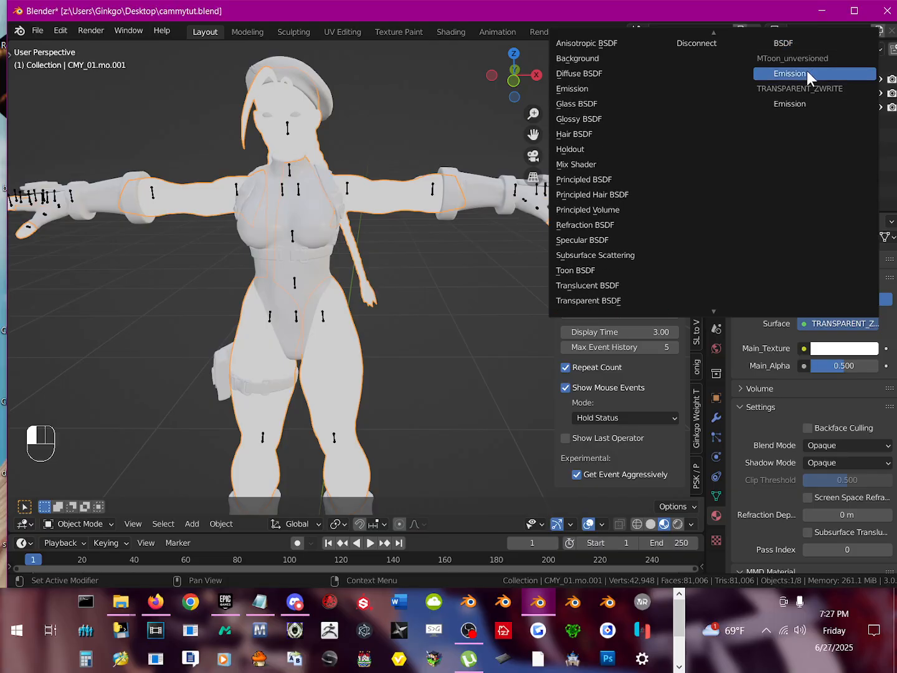
pyautogui.click(807, 72)
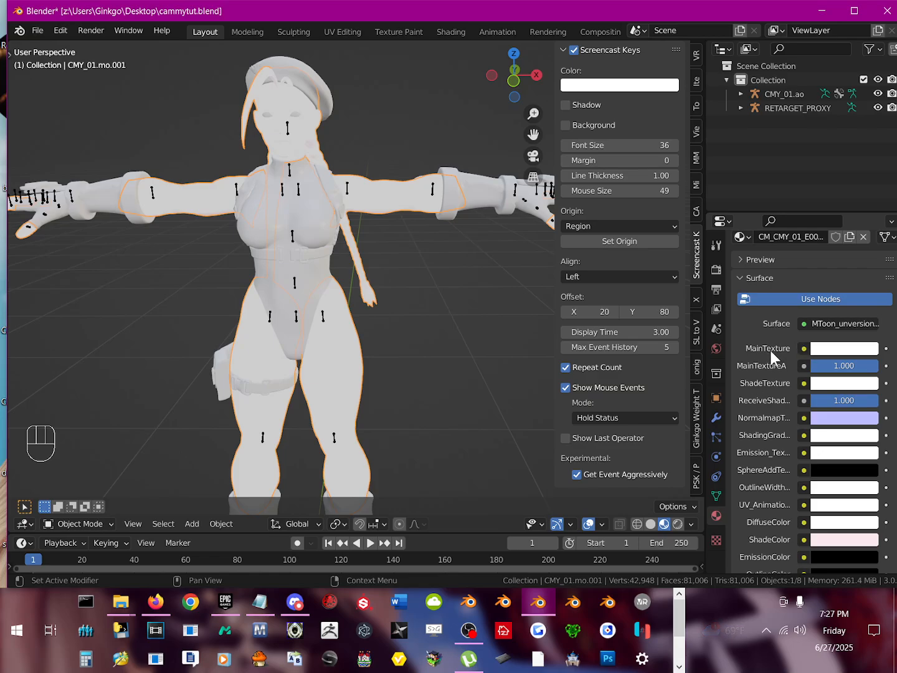
# Step: Give the skin material's MainTexture an Image Texture using CT_CMY_01_COLOR.png from the CMY\SkelMesh\01\Texture folder
pyautogui.click(804, 349)
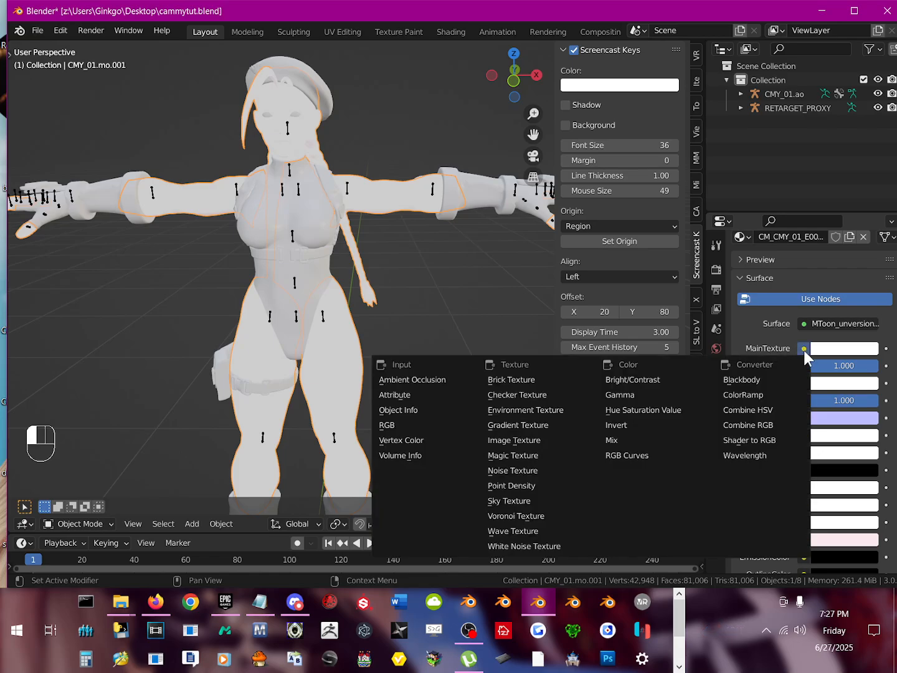
pyautogui.click(519, 446)
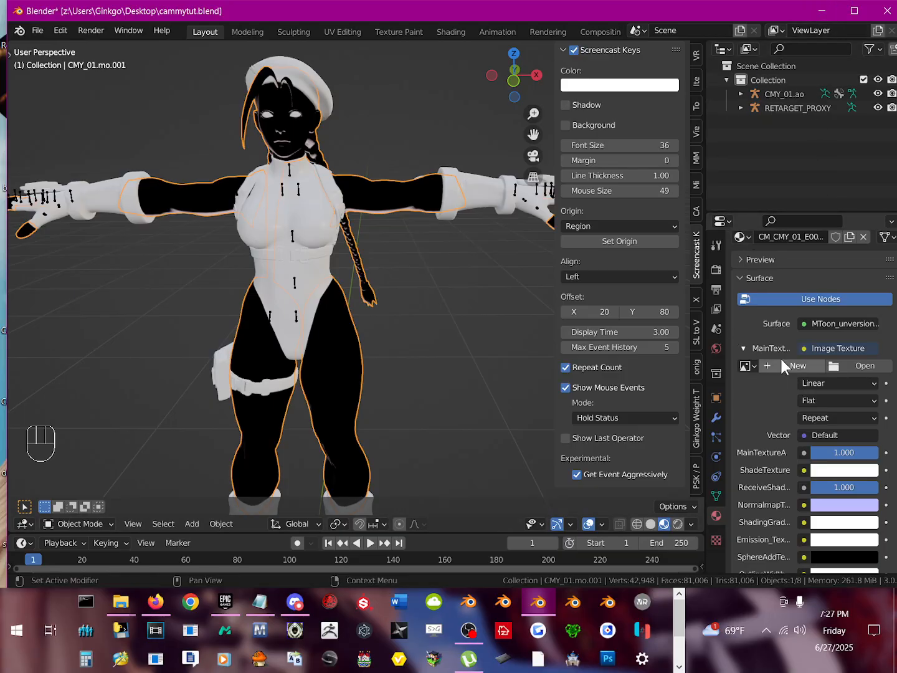
pyautogui.click(846, 366)
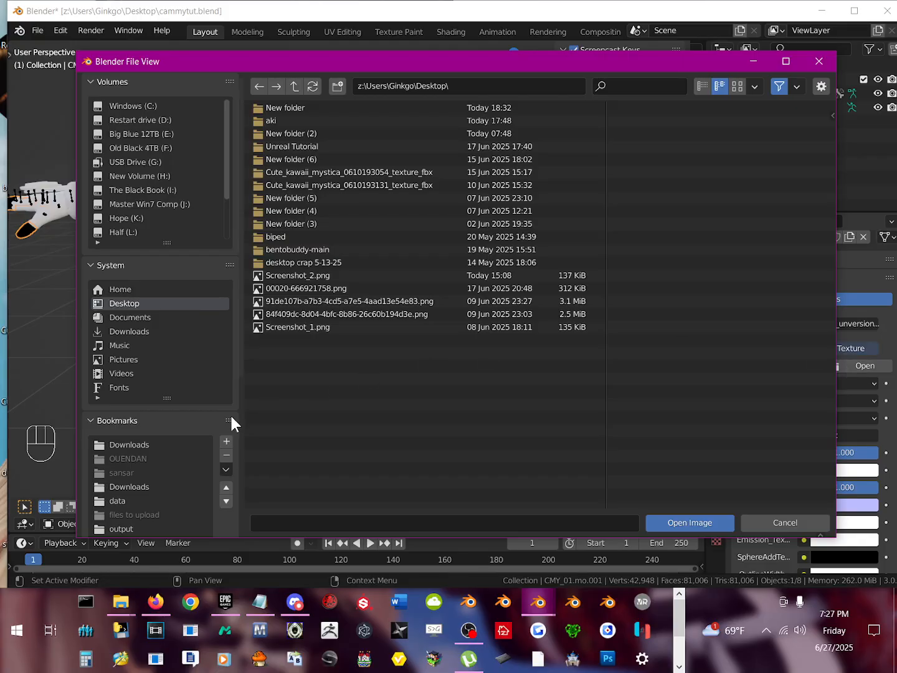
pyautogui.scroll(-6, 135, 423)
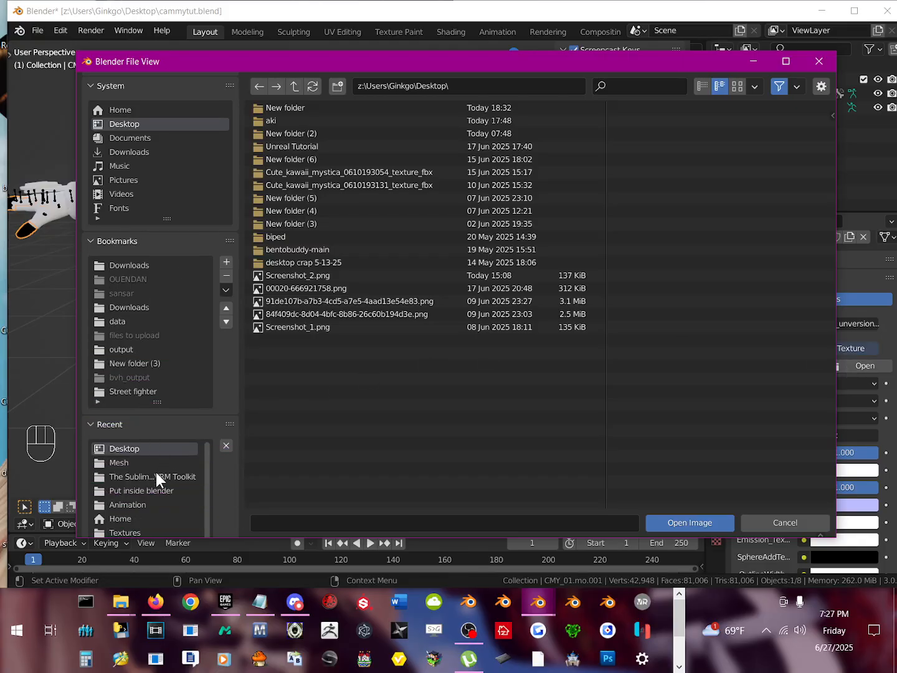
pyautogui.click(109, 463)
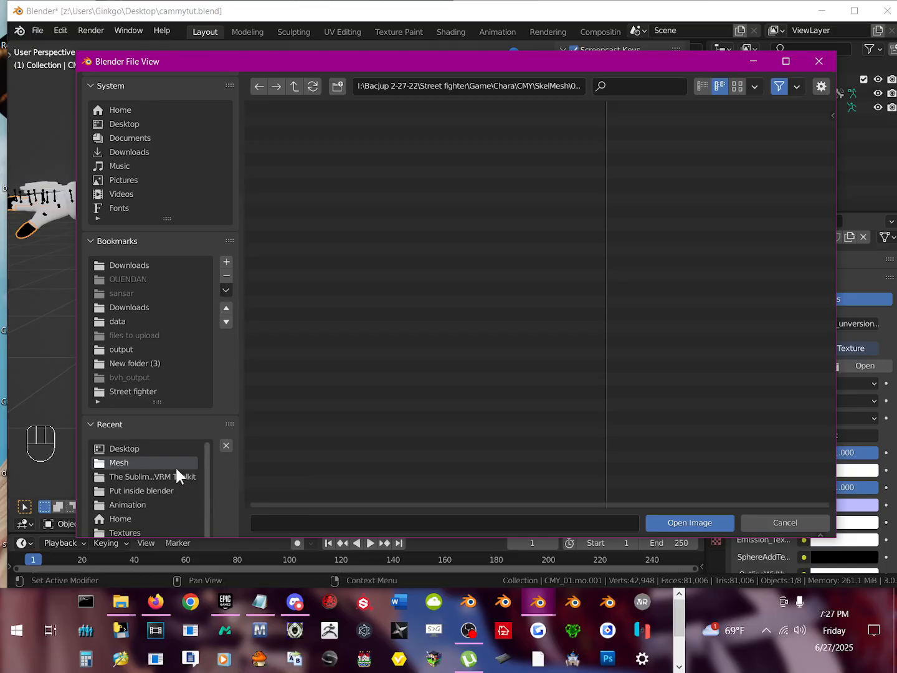
pyautogui.click(301, 81)
pyautogui.doubleClick(293, 113)
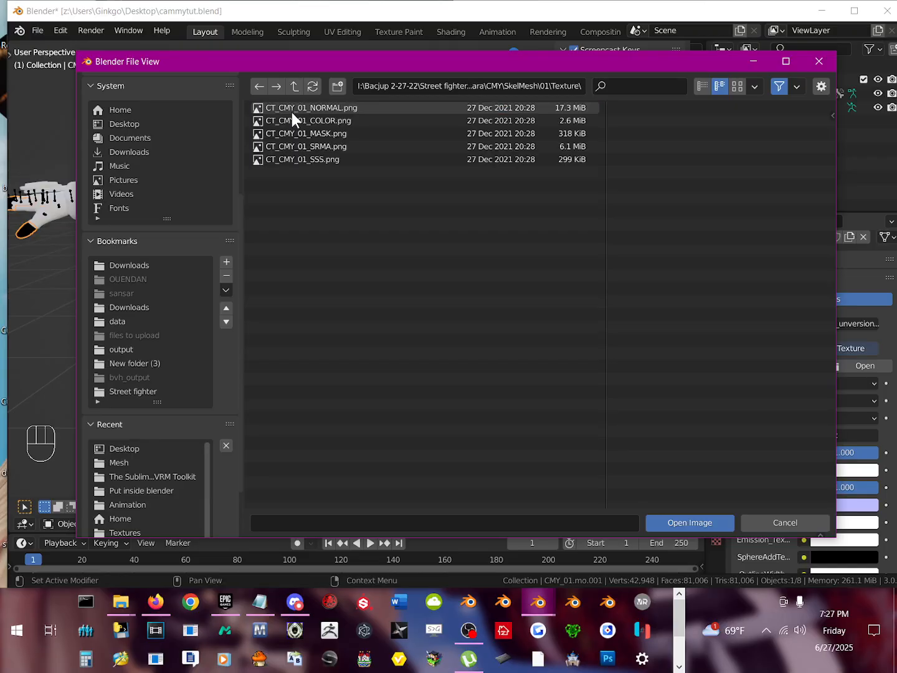
pyautogui.click(736, 87)
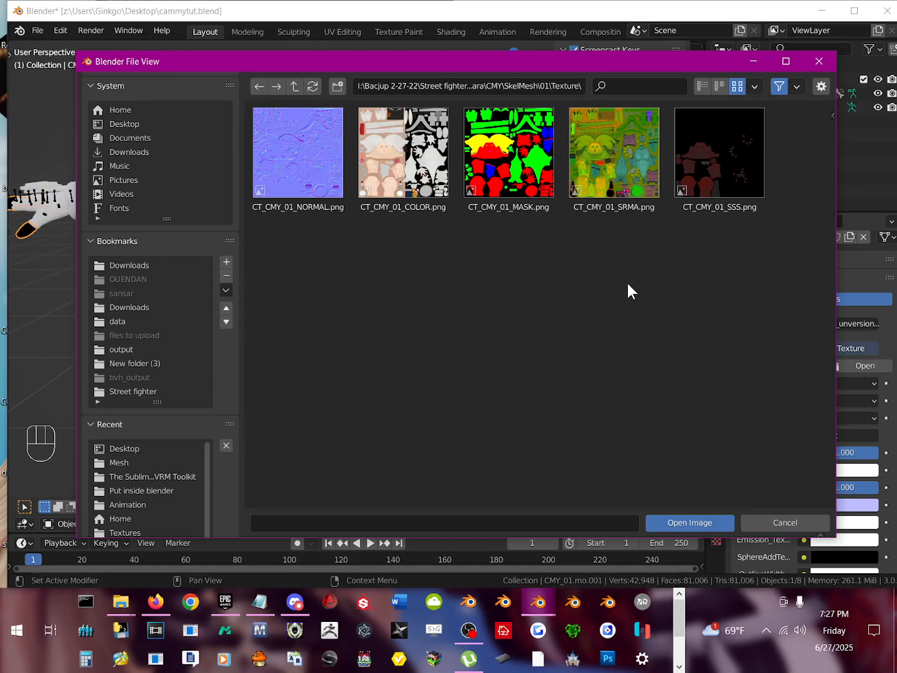
pyautogui.click(418, 160)
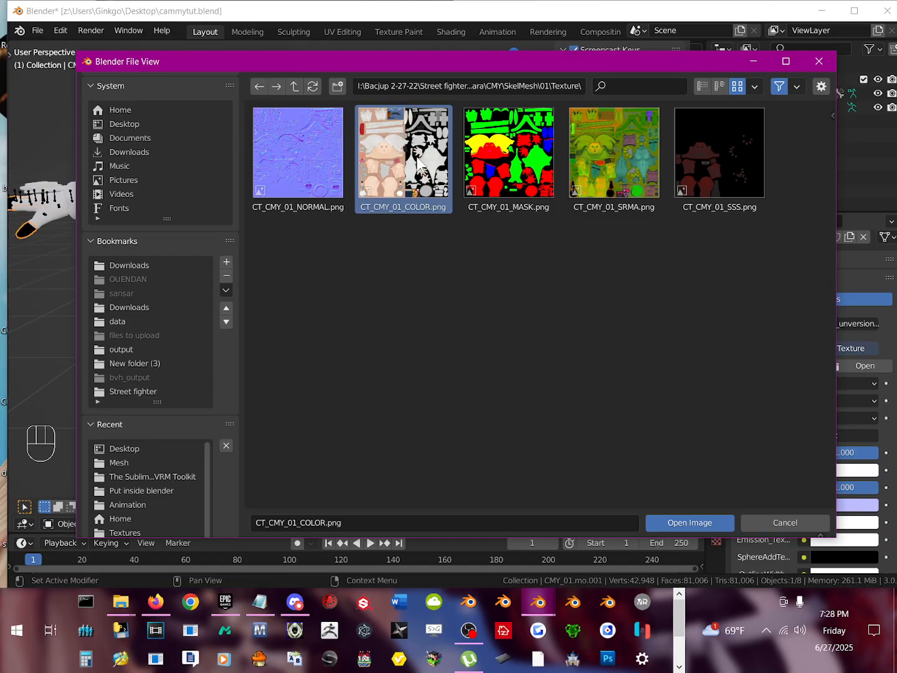
pyautogui.doubleClick(417, 164)
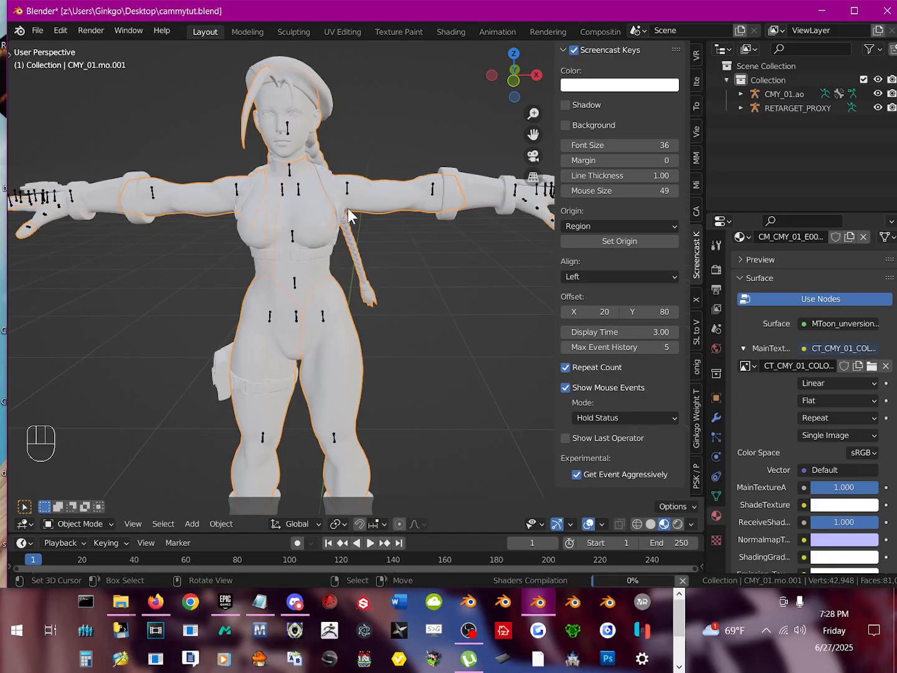
pyautogui.moveTo(311, 208)
pyautogui.mouseDown(button='middle')
pyautogui.moveTo(338, 196)
pyautogui.moveTo(316, 211)
pyautogui.mouseUp(button='middle')
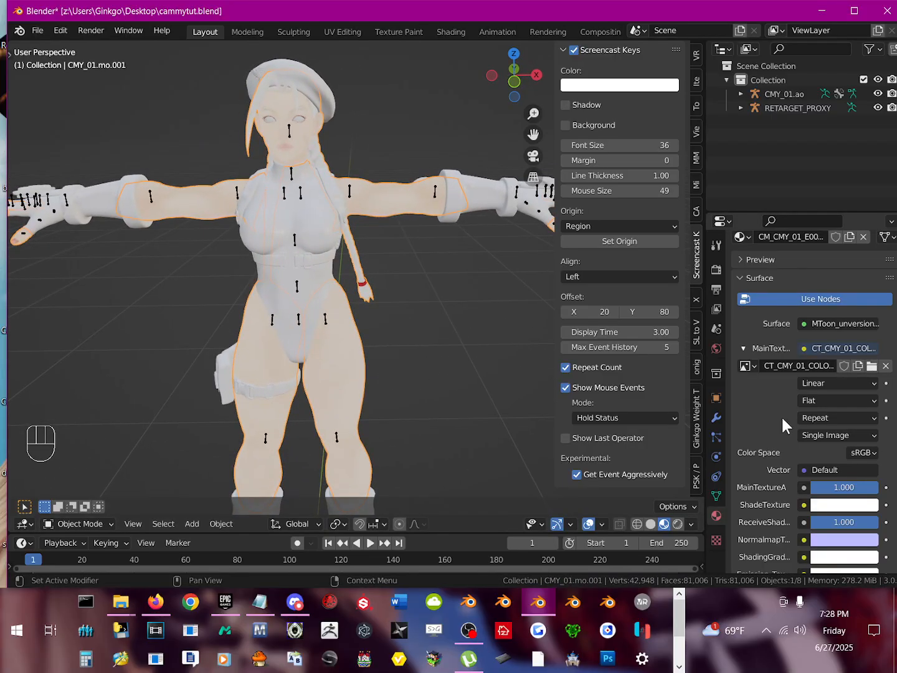
# Step: Widen the Properties editor to make the full names of the MToon texture inputs readable
pyautogui.scroll(-2, 788, 393)
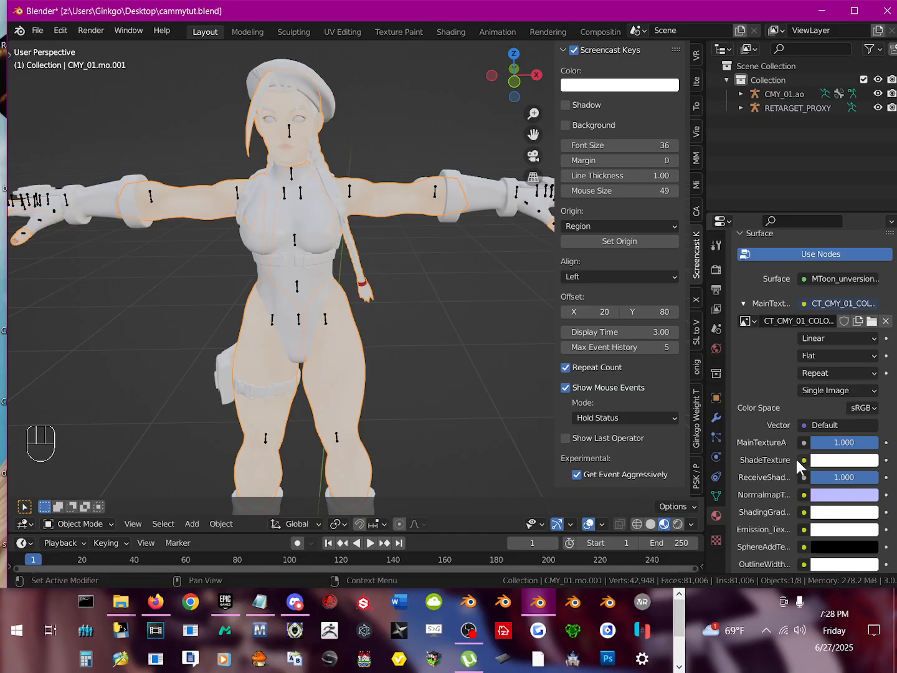
pyautogui.scroll(-2, 793, 500)
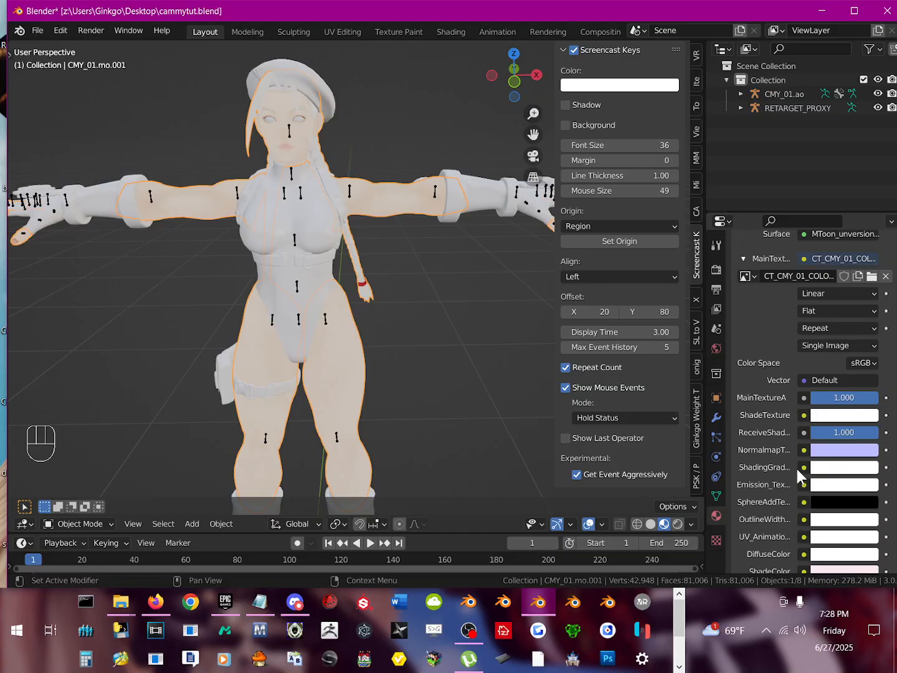
pyautogui.scroll(-1, 802, 477)
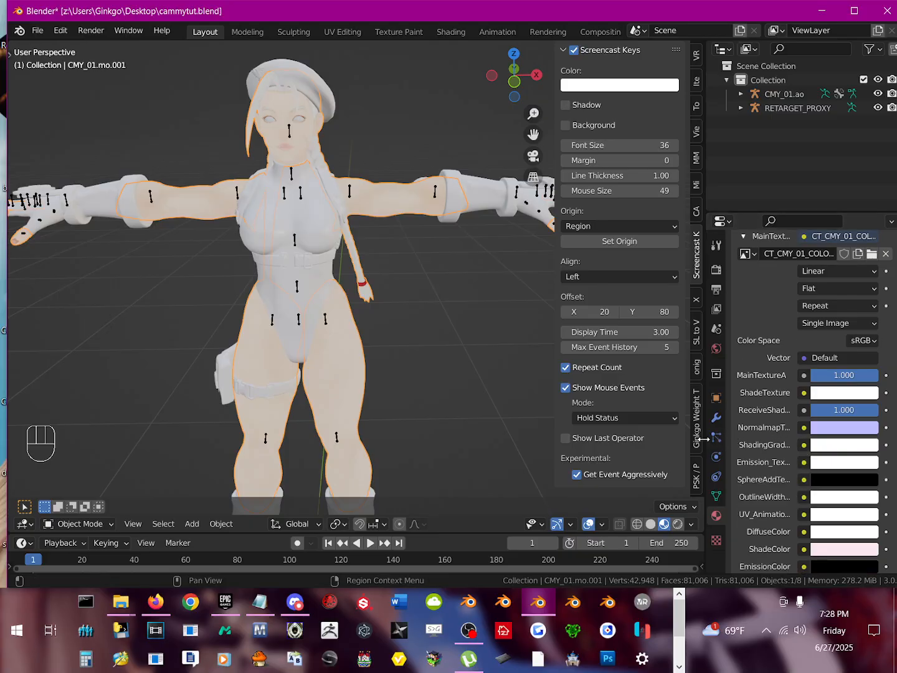
pyautogui.moveTo(705, 446); pyautogui.dragTo(512, 443)
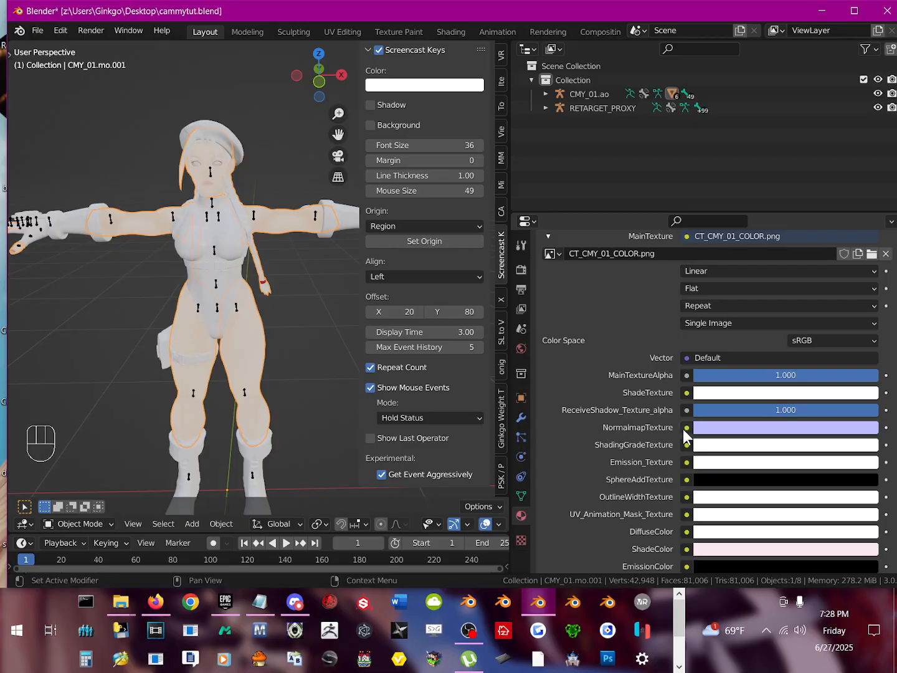
# Step: Give the skin material's NormalmapTexture an Image Texture using CT_CMY_01_NORMAL.png from the recent Texture folder
pyautogui.click(686, 429)
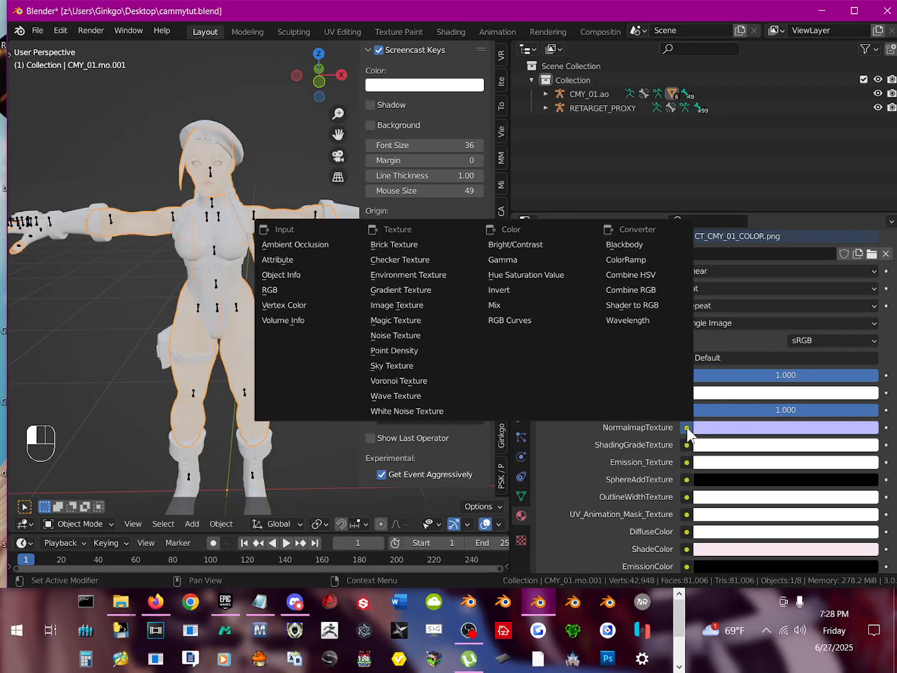
pyautogui.click(399, 305)
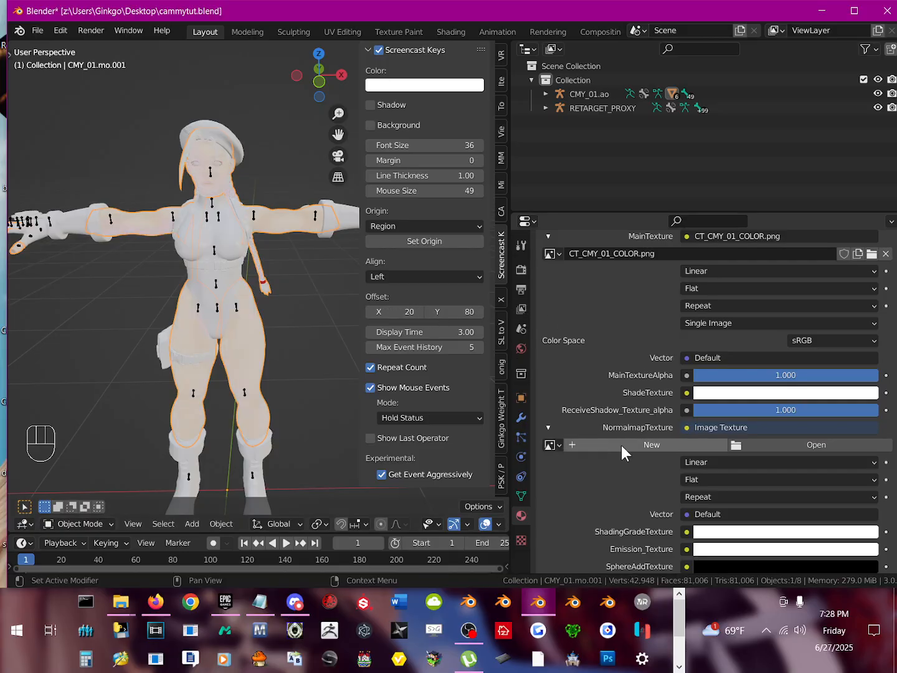
pyautogui.click(816, 446)
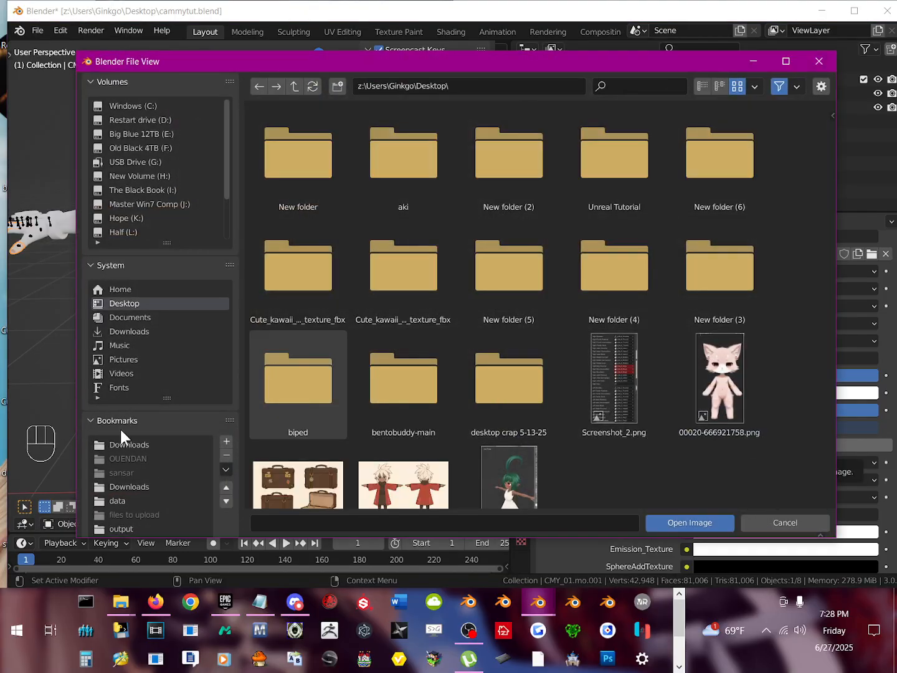
pyautogui.click(89, 265)
pyautogui.click(89, 282)
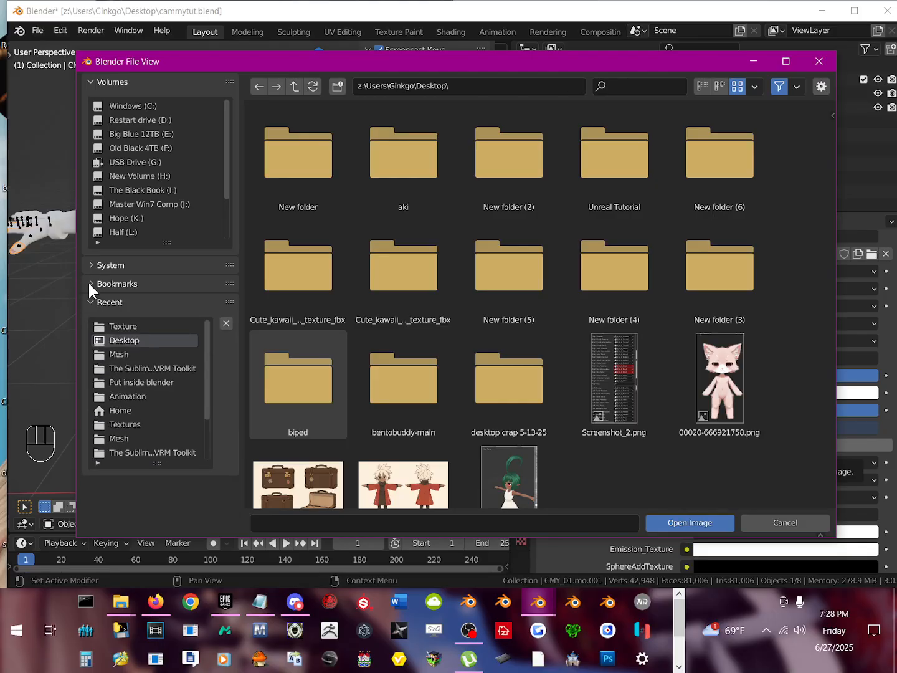
pyautogui.click(134, 327)
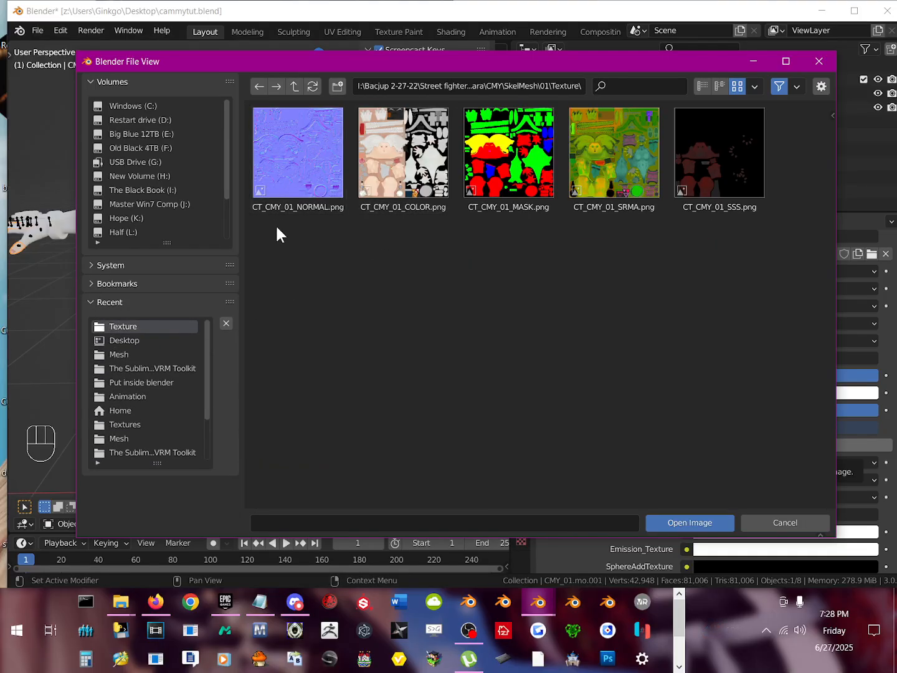
pyautogui.doubleClick(297, 158)
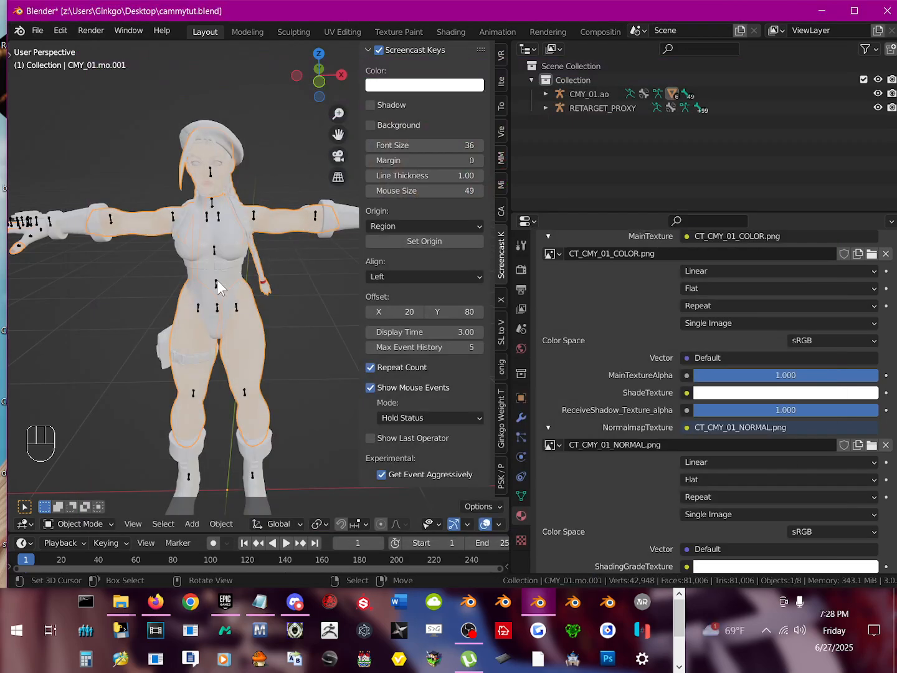
pyautogui.scroll(5, 217, 279)
pyautogui.scroll(-5, 216, 279)
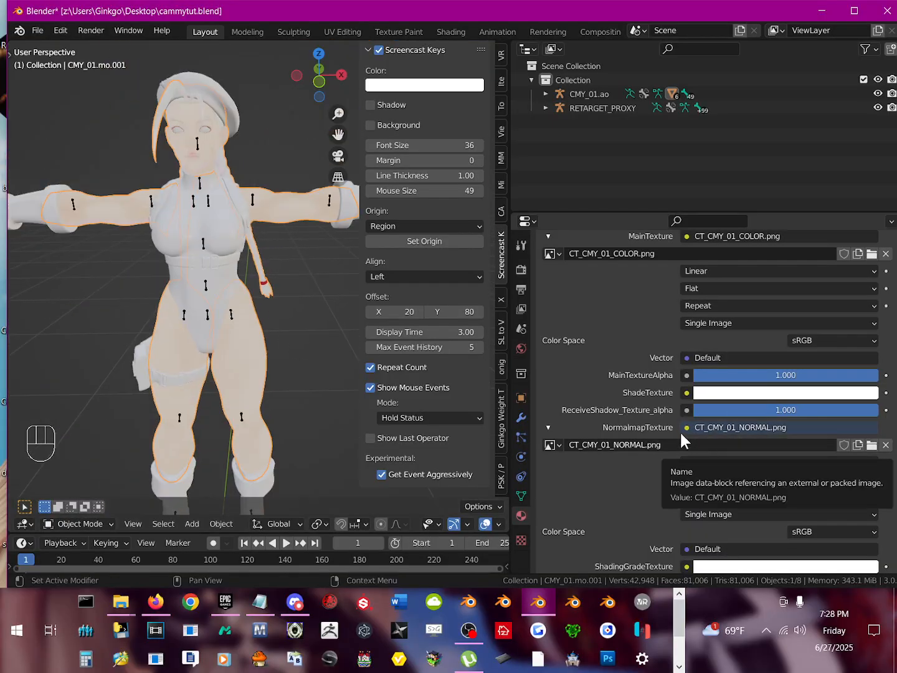
pyautogui.scroll(-1, 682, 480)
pyautogui.scroll(-3, 678, 488)
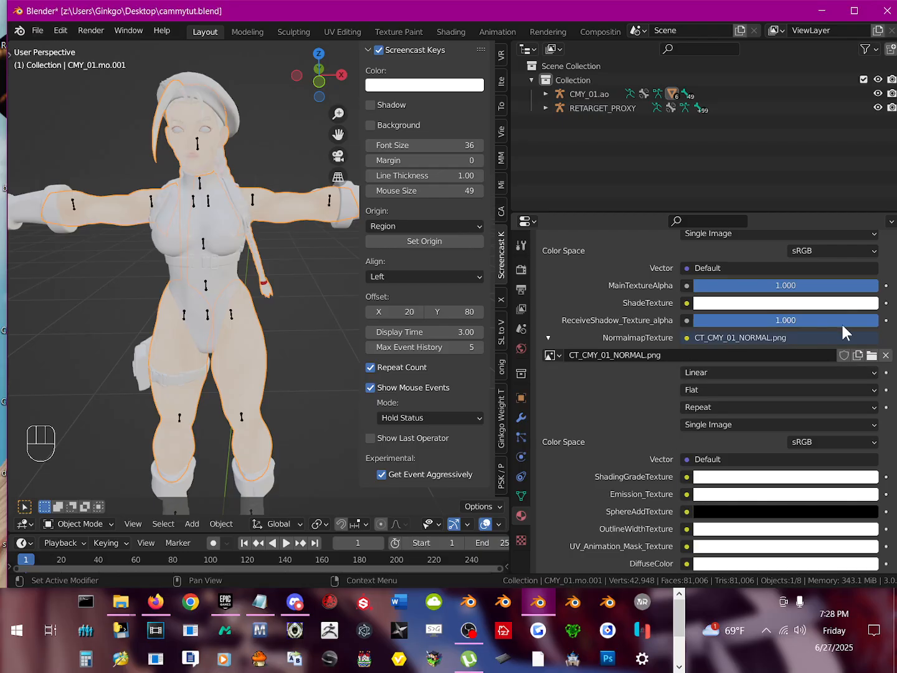
pyautogui.click(872, 355)
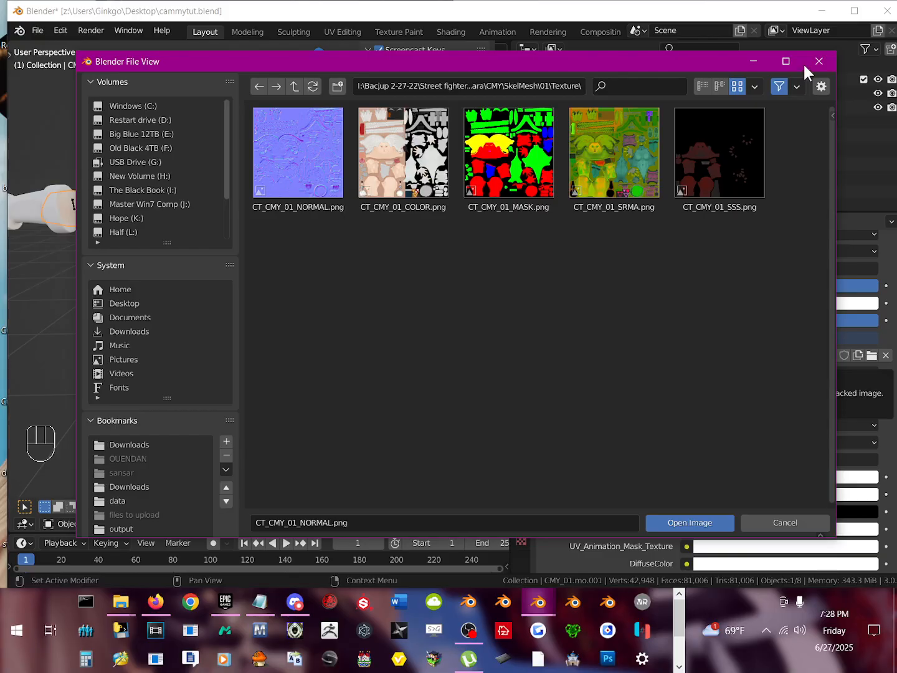
pyautogui.click(745, 63)
# Step: Enable nodes on the leotard and beret mesh's CM_CMY_01_E03_Cloth material and set its surface to the MToon_unversioned group
pyautogui.moveTo(182, 250); pyautogui.dragTo(240, 254, button='middle')
pyautogui.click(241, 252)
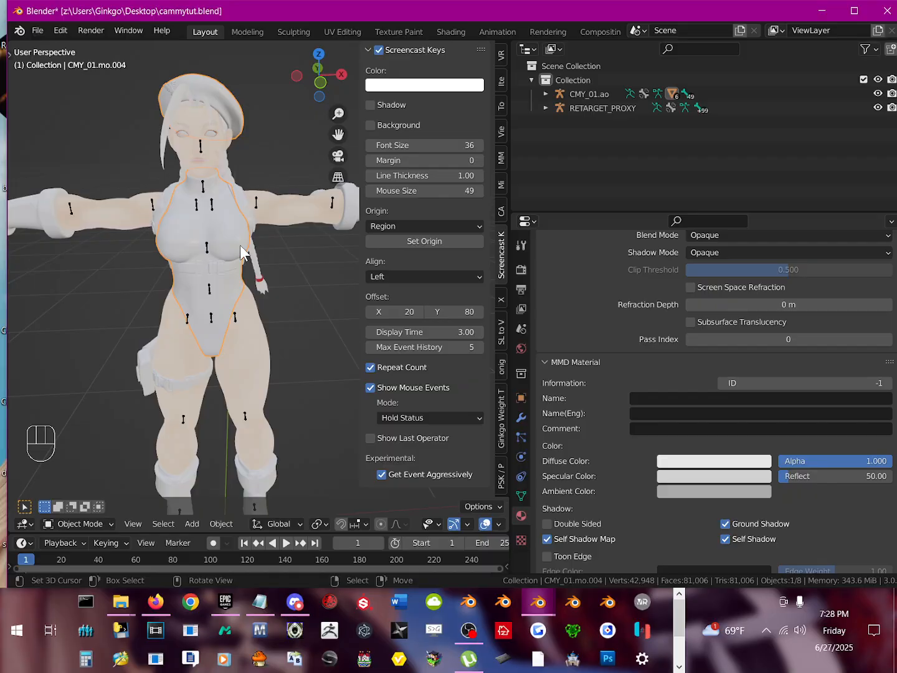
pyautogui.scroll(10, 751, 447)
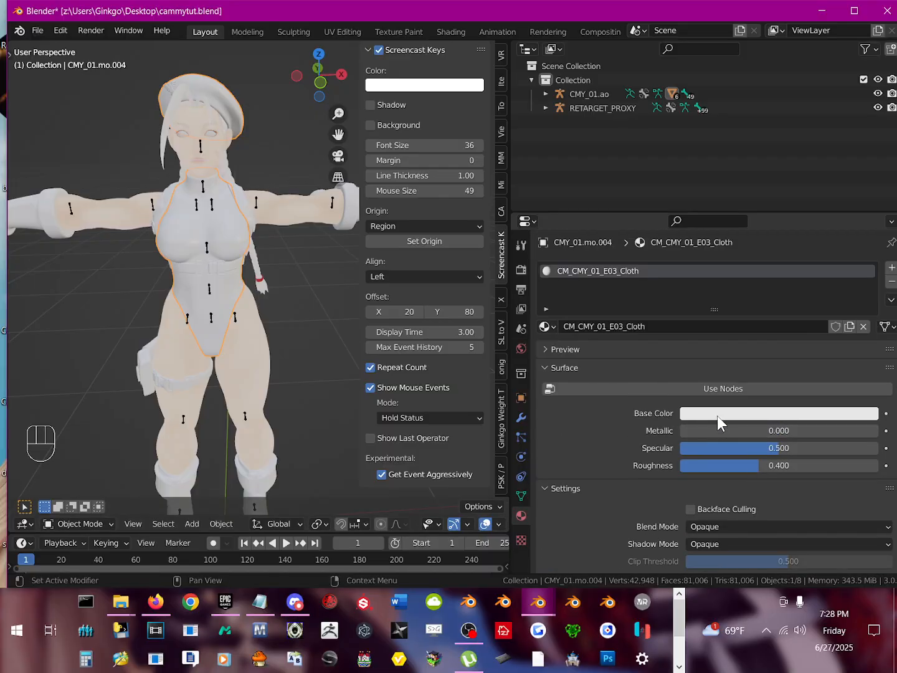
pyautogui.click(752, 391)
pyautogui.click(874, 417)
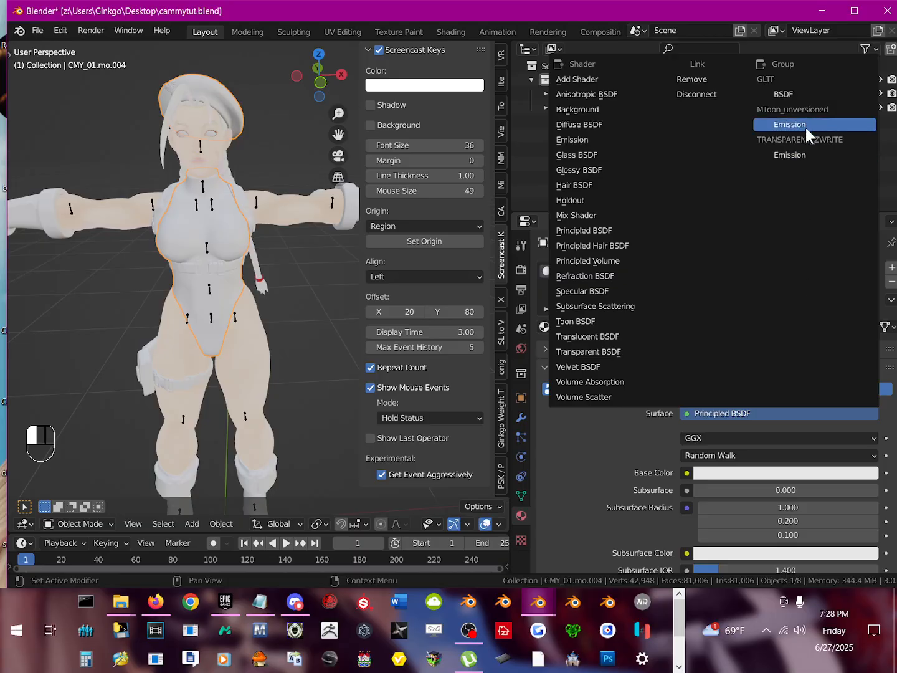
pyautogui.click(793, 109)
# Step: Give the cloth material's MainTexture an Image Texture using the already loaded CT_CMY_01_COLOR.png
pyautogui.click(685, 437)
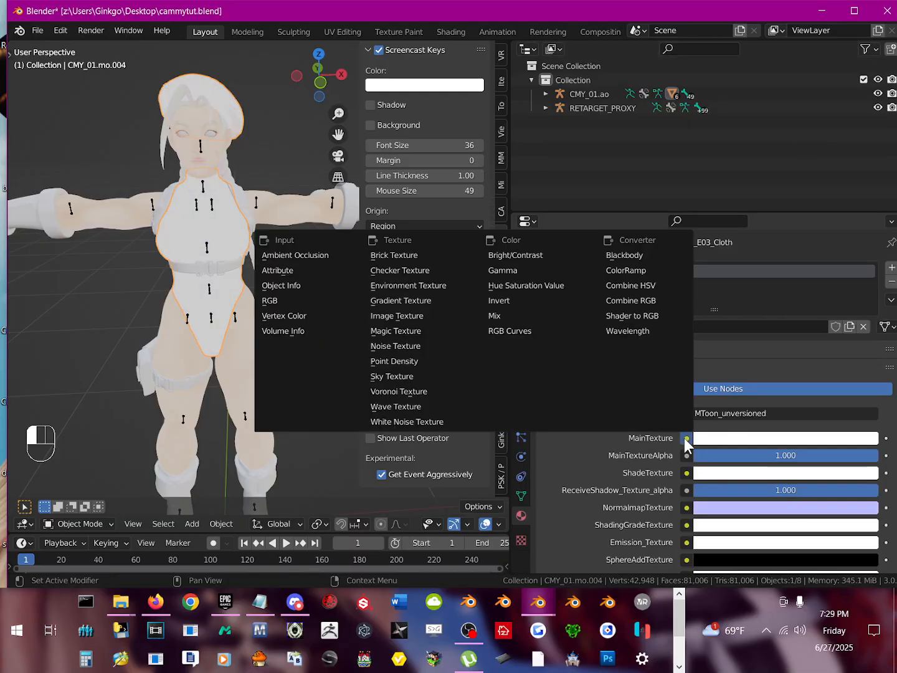
pyautogui.click(406, 317)
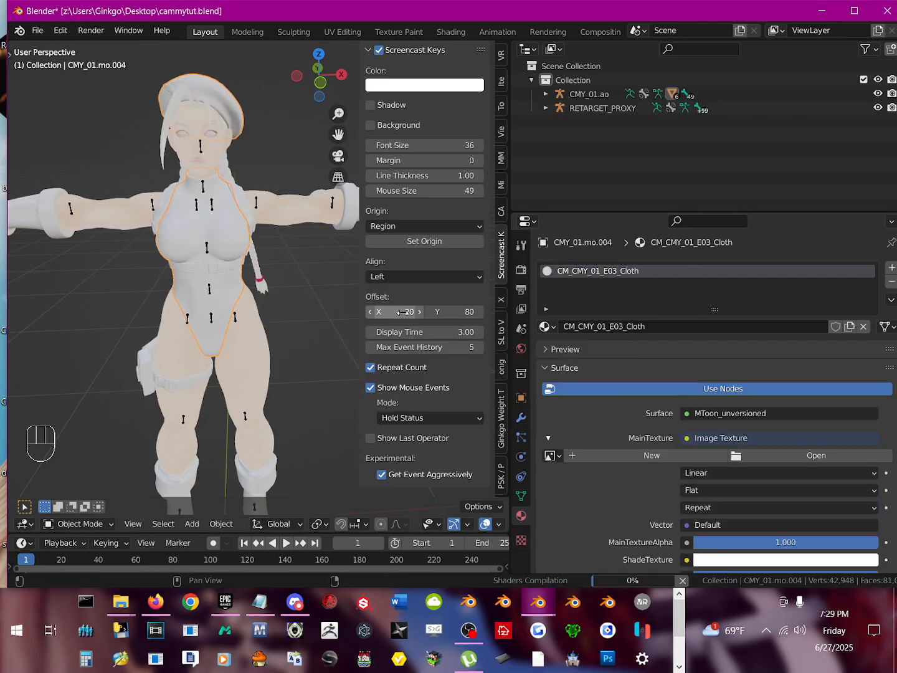
pyautogui.click(810, 455)
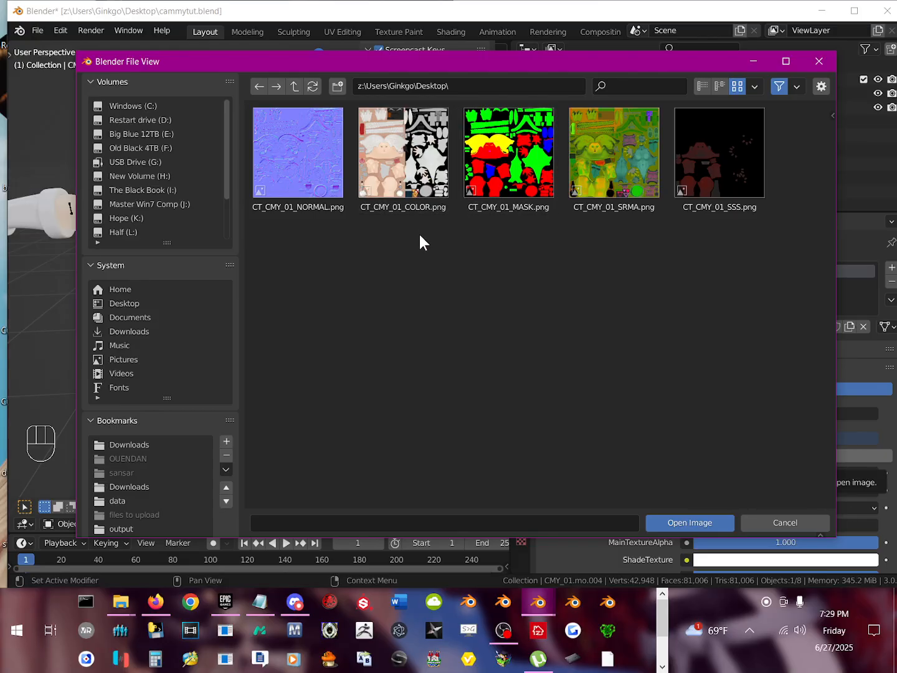
pyautogui.click(413, 187)
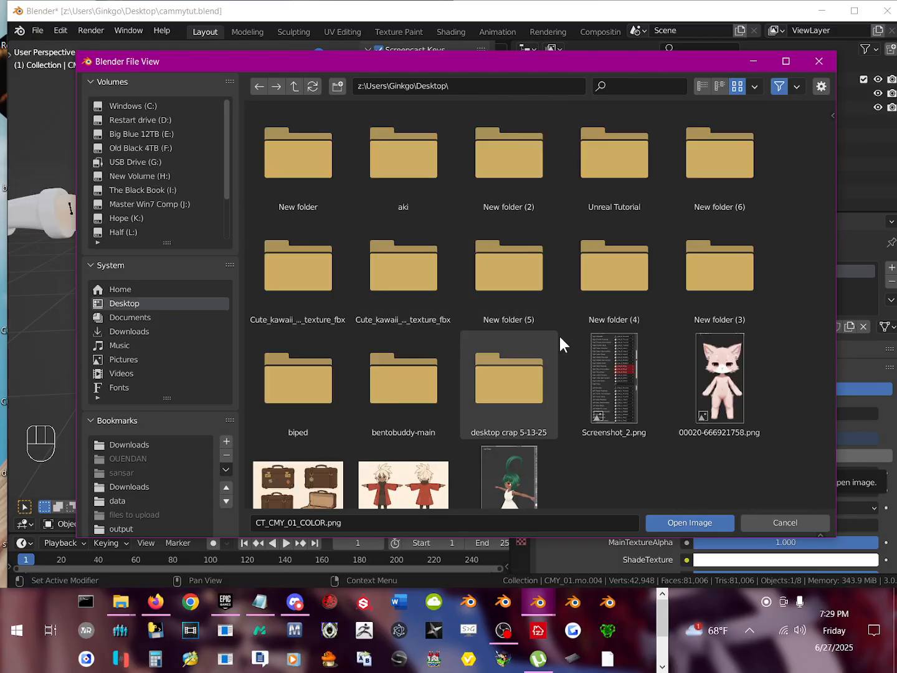
pyautogui.click(818, 61)
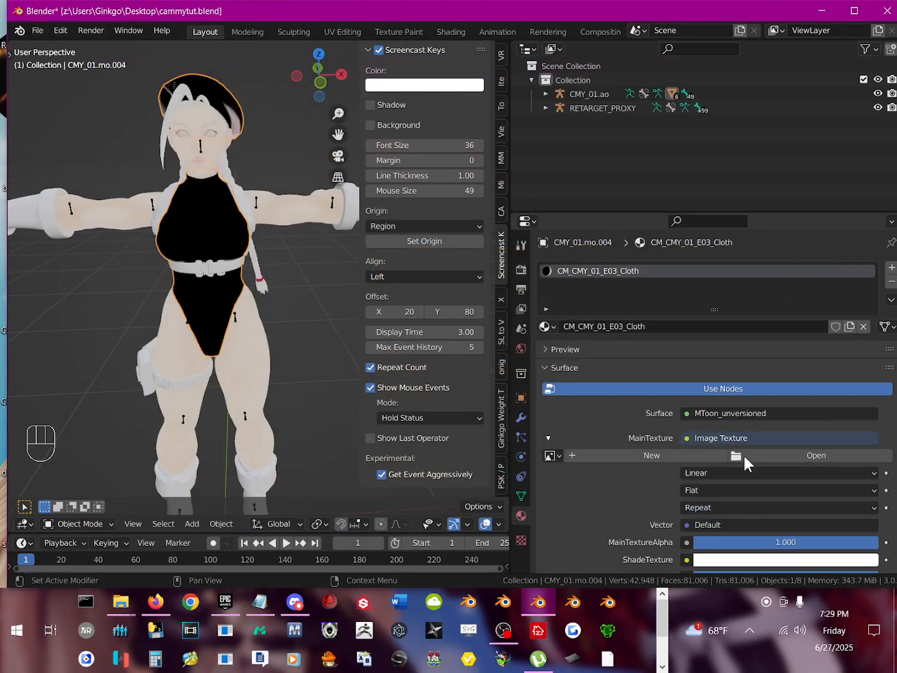
pyautogui.moveTo(552, 455); pyautogui.dragTo(599, 313)
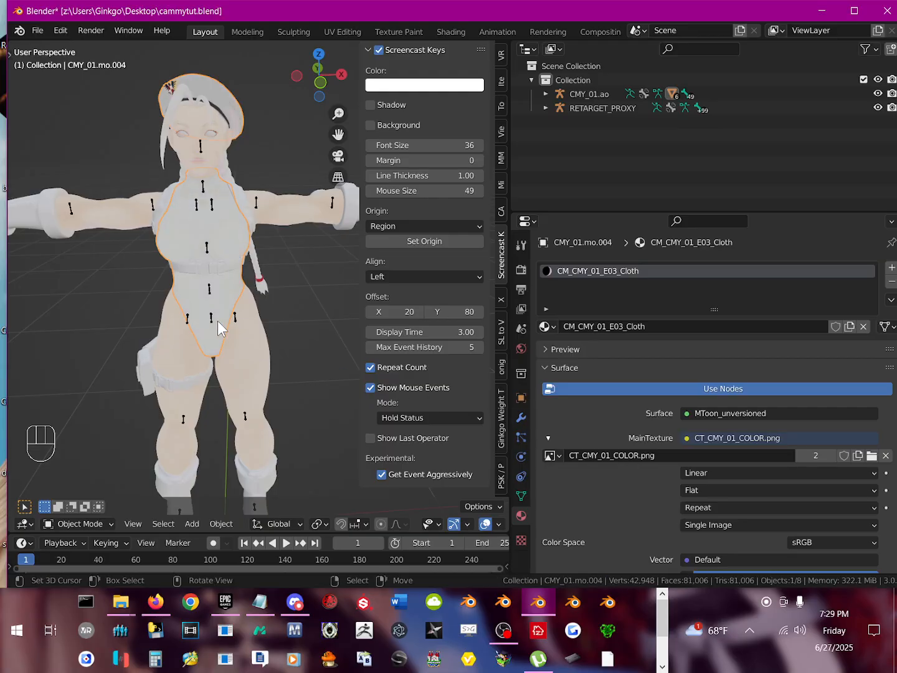
# Step: Check the textured leotard and beret from an angle, and set the cloth material's ShadeTexture colour to pure red
pyautogui.moveTo(217, 321); pyautogui.dragTo(272, 311, button='middle')
pyautogui.scroll(3, 271, 311)
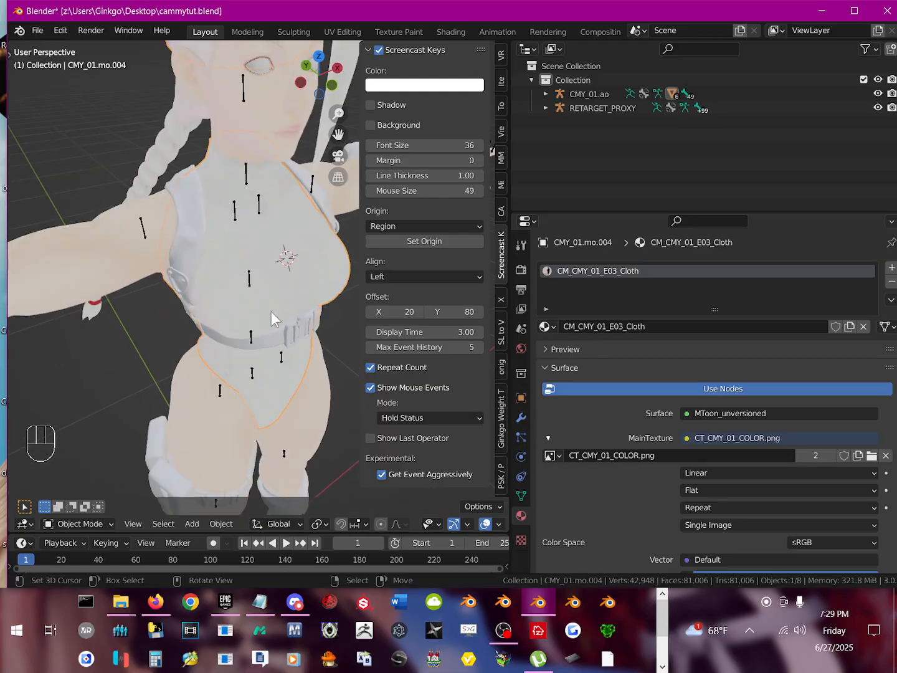
pyautogui.scroll(-3, 271, 311)
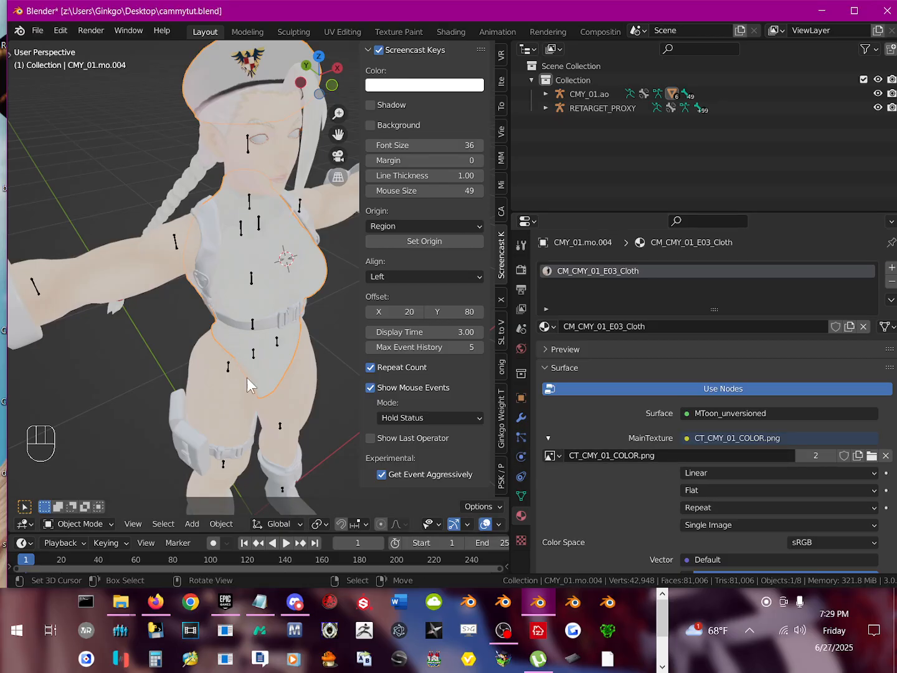
pyautogui.moveTo(246, 377); pyautogui.dragTo(200, 321, button='middle')
pyautogui.scroll(-3, 199, 321)
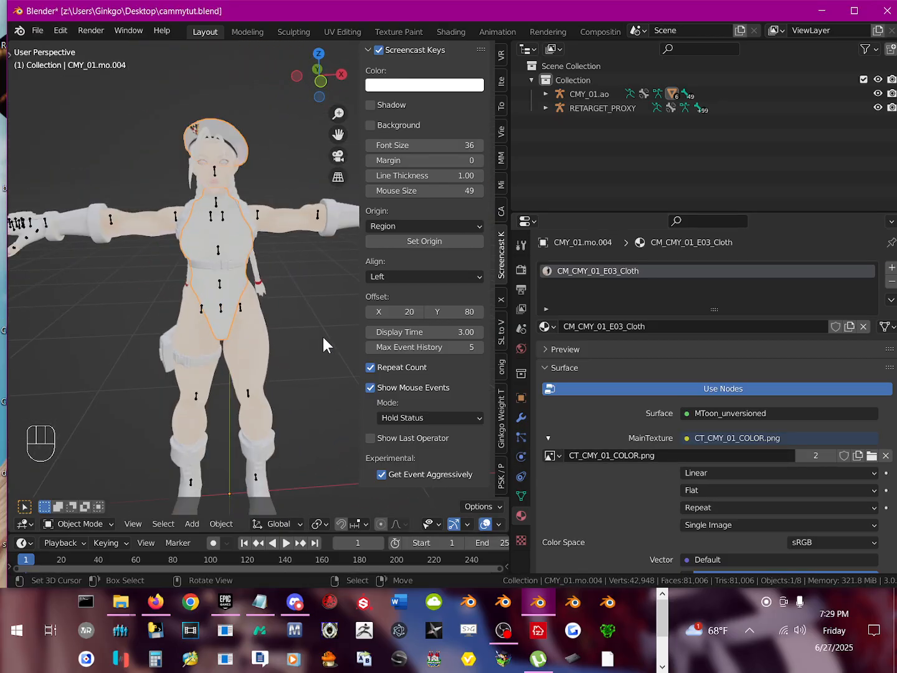
pyautogui.scroll(-5, 736, 453)
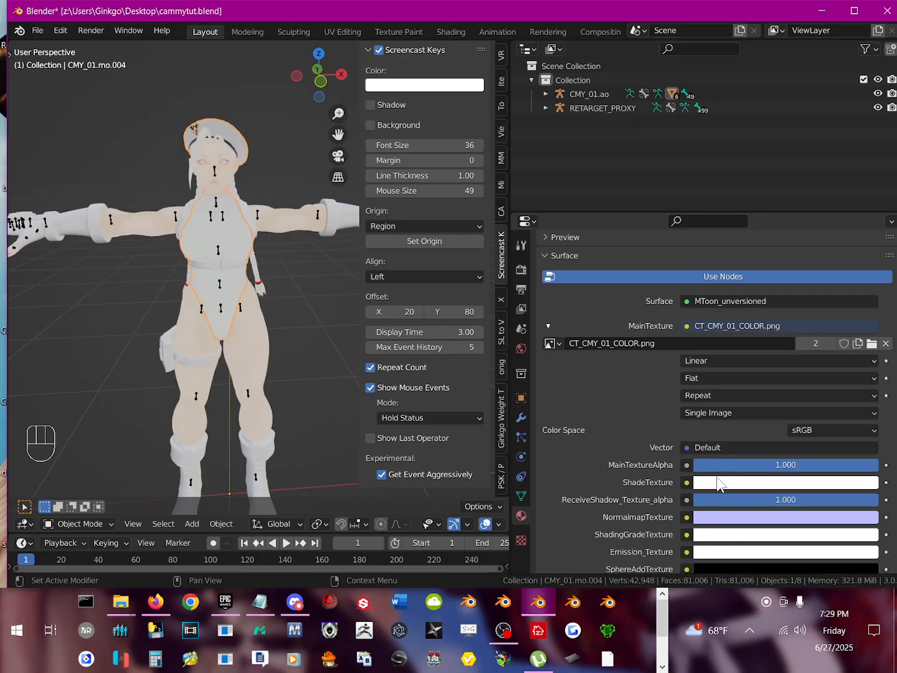
pyautogui.click(721, 484)
pyautogui.moveTo(823, 339); pyautogui.dragTo(808, 384)
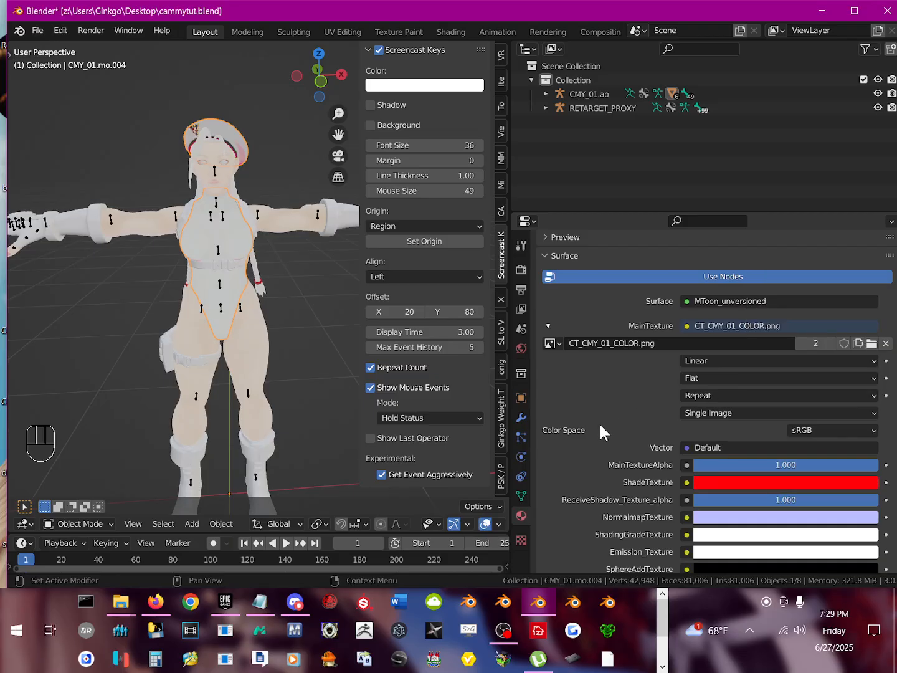
# Step: Examine the cloth material's MToon inputs from ShadeTexture through UV_Scroll_Rotation for a setting that tints the cloth
pyautogui.scroll(-5, 678, 420)
pyautogui.scroll(-9, 699, 474)
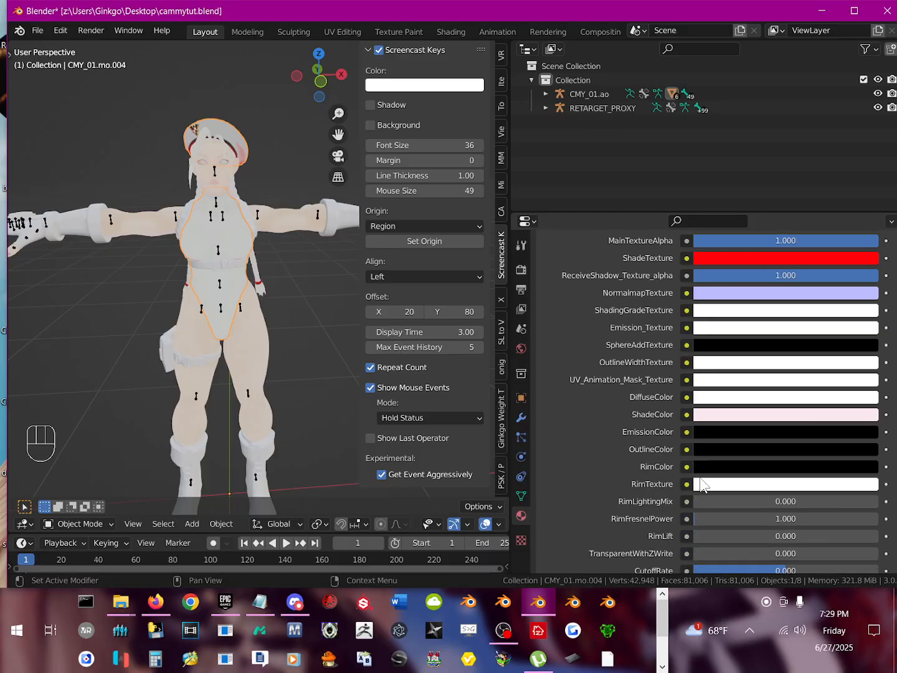
pyautogui.scroll(4, 698, 477)
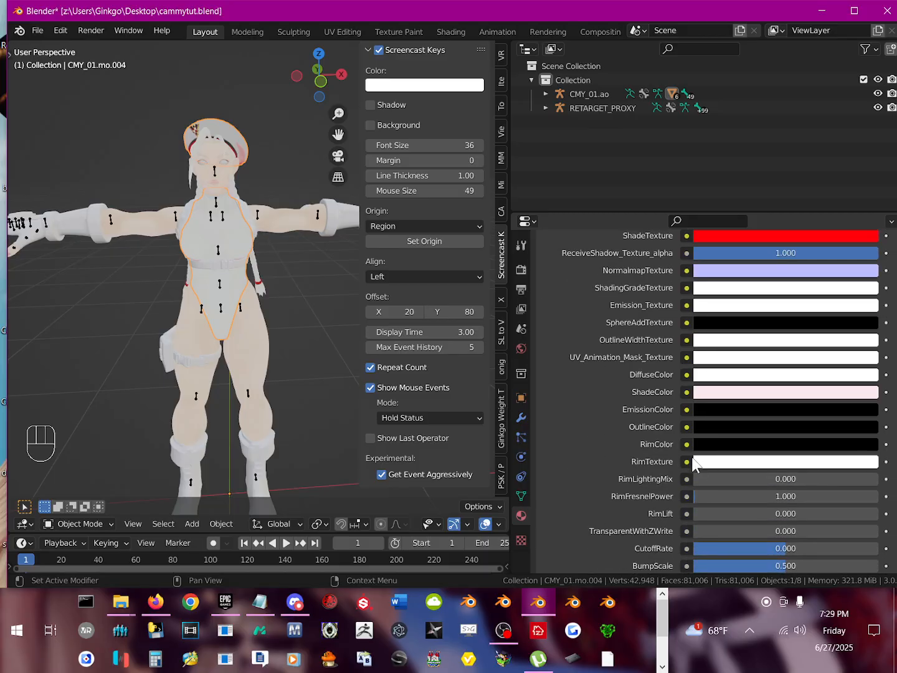
pyautogui.scroll(-16, 667, 459)
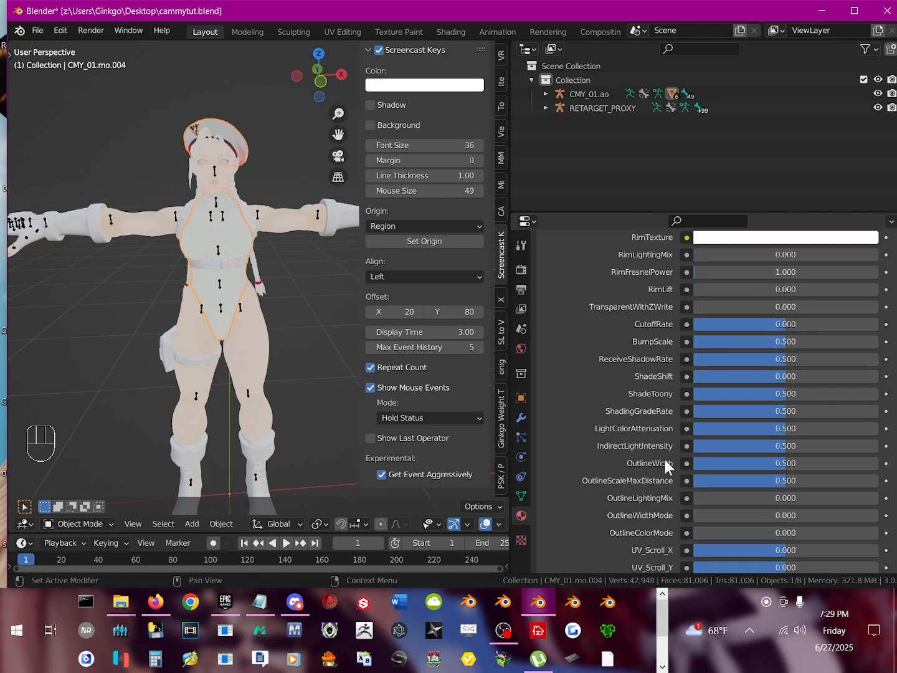
pyautogui.scroll(3, 664, 462)
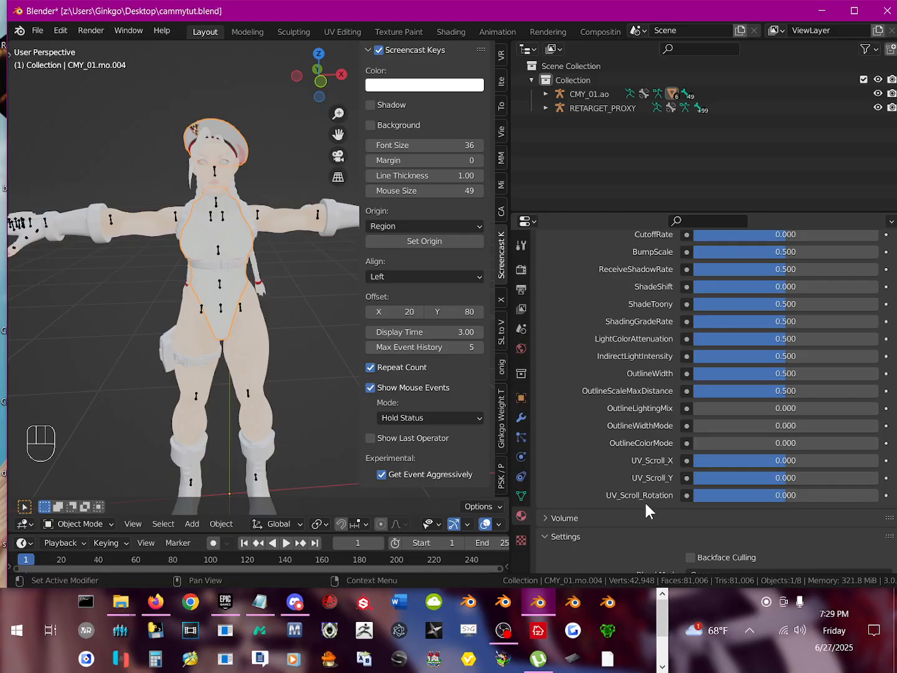
pyautogui.scroll(15, 645, 500)
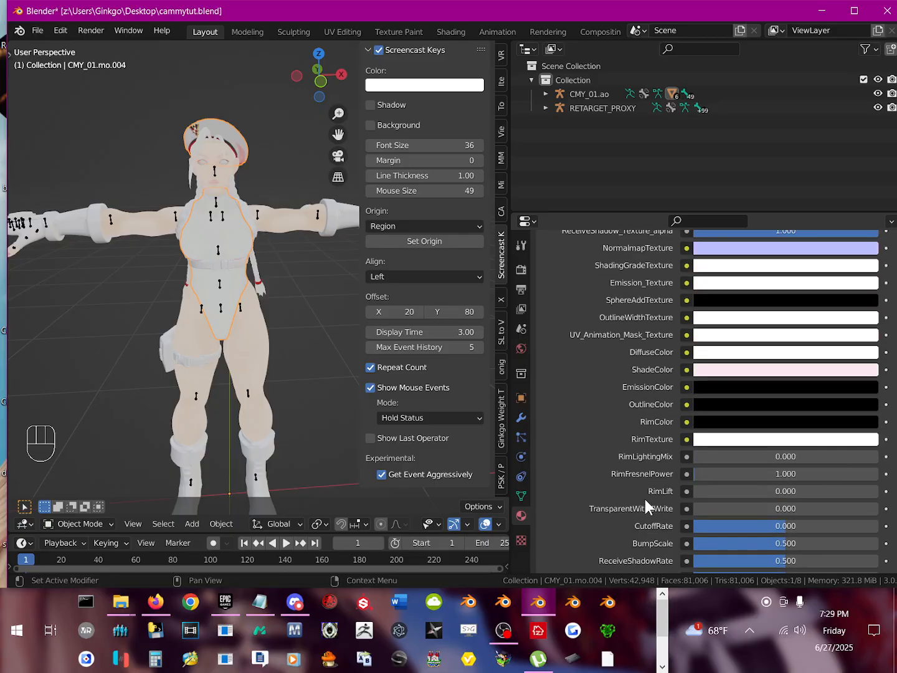
pyautogui.scroll(4, 645, 502)
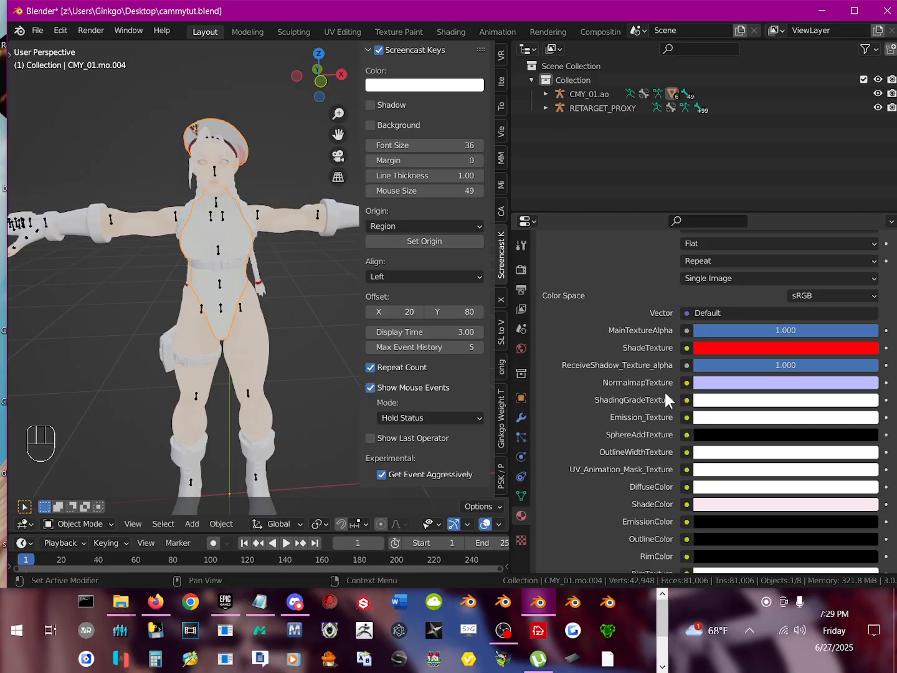
# Step: Darken the cloth material's RimTexture colour from white to a light grey
pyautogui.scroll(-1, 666, 483)
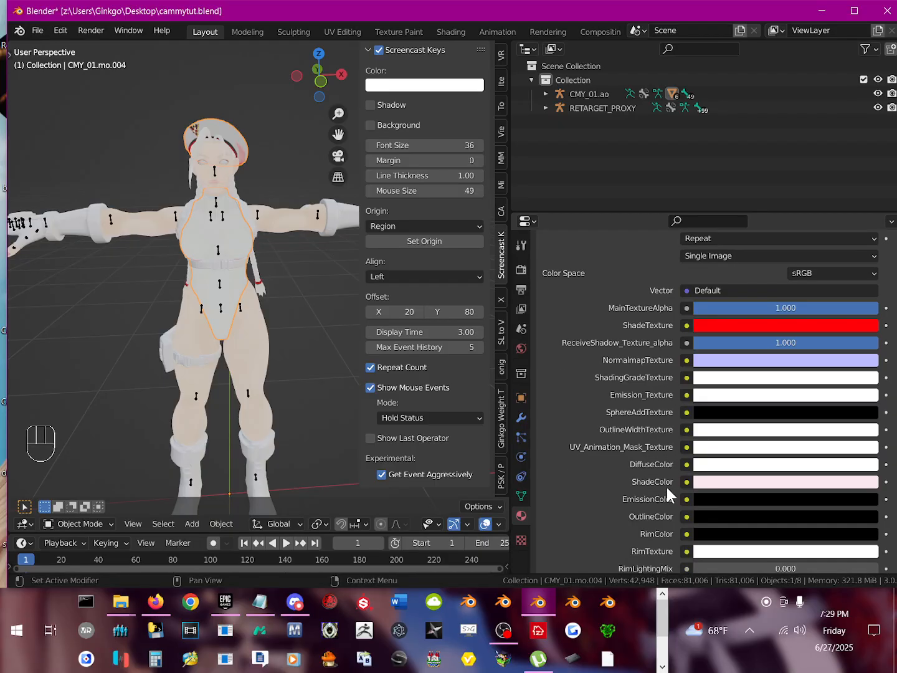
pyautogui.scroll(-2, 724, 509)
pyautogui.click(730, 507)
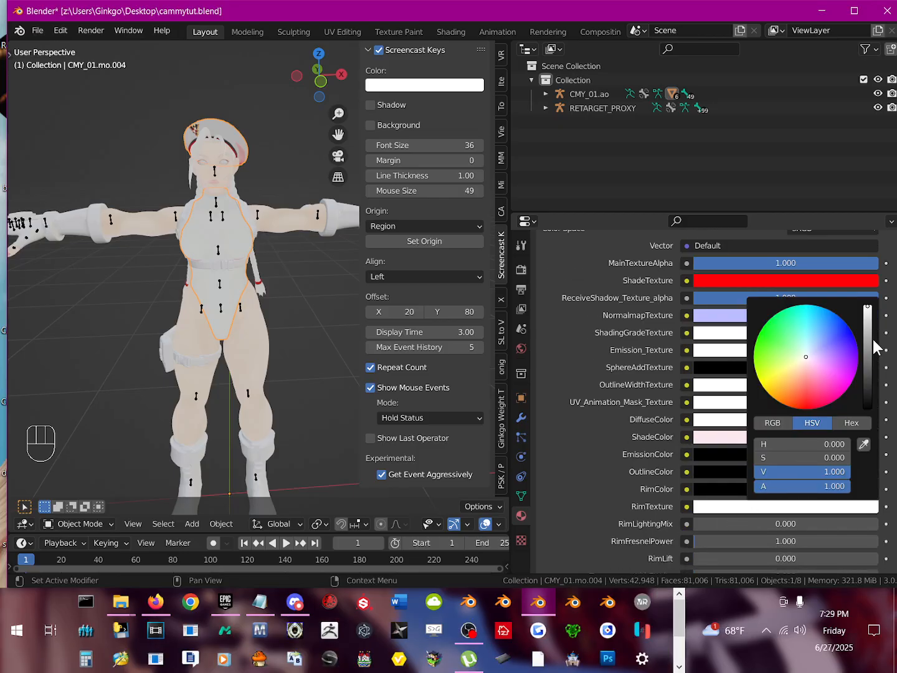
pyautogui.moveTo(876, 347)
pyautogui.mouseDown()
pyautogui.moveTo(867, 374)
pyautogui.moveTo(867, 330)
pyautogui.mouseUp()
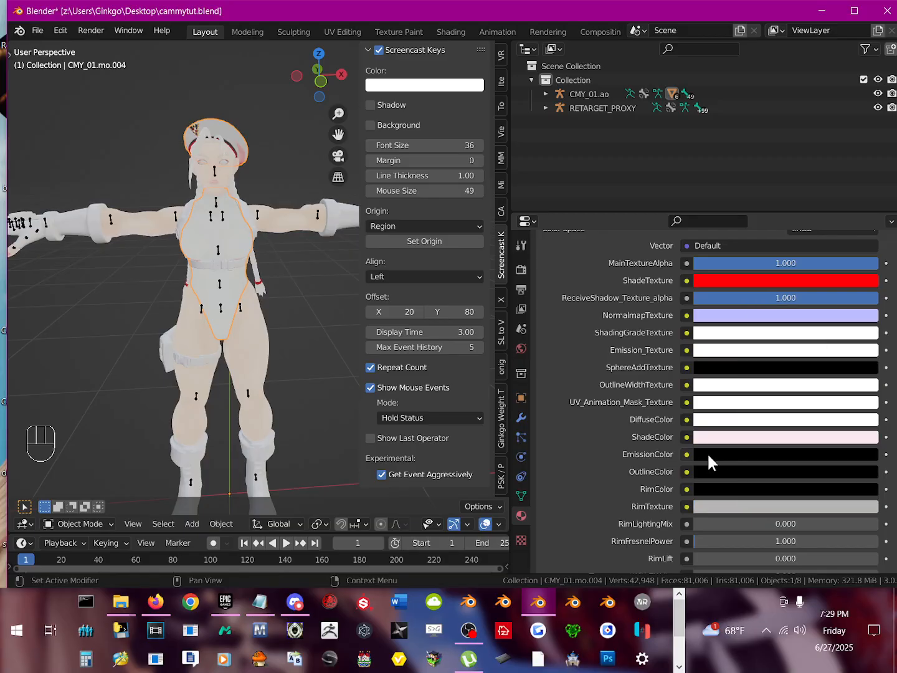
# Step: Raise the brightness value of the cloth material's pale pink ShadeColor to 1.000
pyautogui.scroll(-2, 749, 429)
pyautogui.click(730, 391)
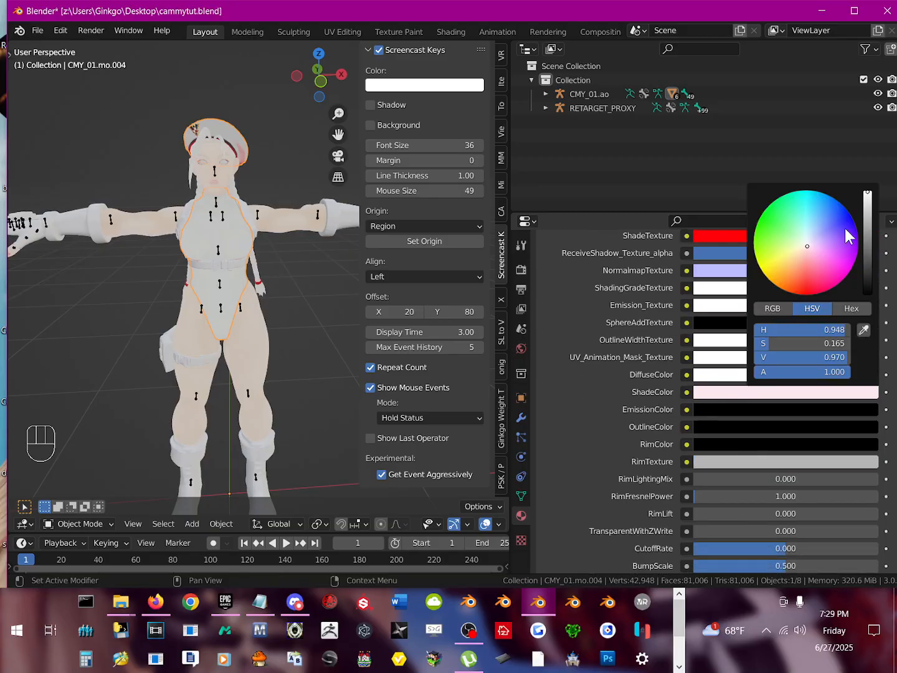
pyautogui.moveTo(872, 214)
pyautogui.mouseDown()
pyautogui.moveTo(868, 250)
pyautogui.moveTo(868, 203)
pyautogui.mouseUp()
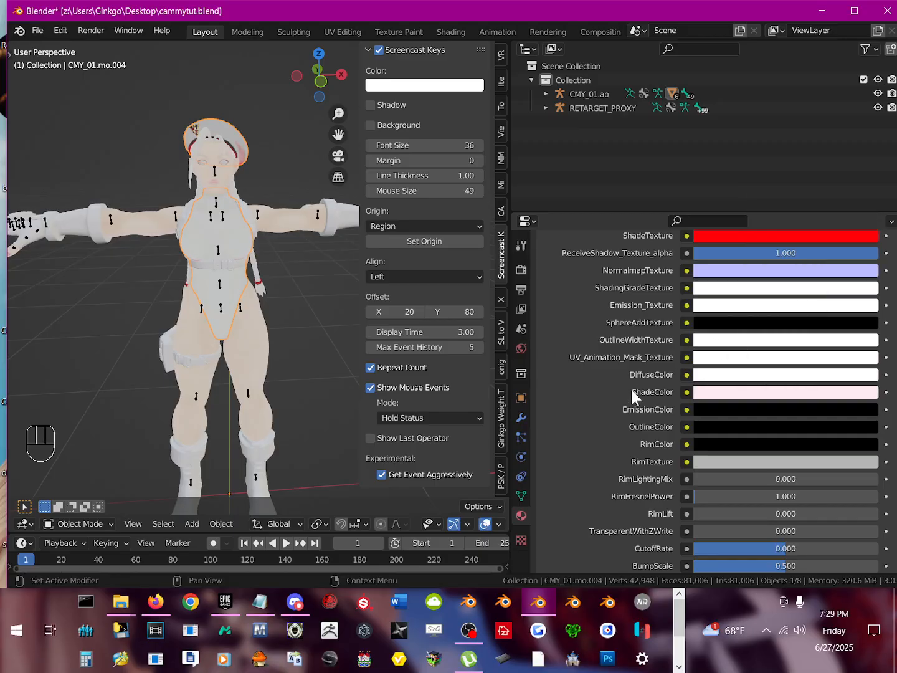
# Step: Tint the leotard and beret by setting the cloth material's DiffuseColor to a saturated pink
pyautogui.scroll(1, 671, 421)
pyautogui.scroll(6, 672, 423)
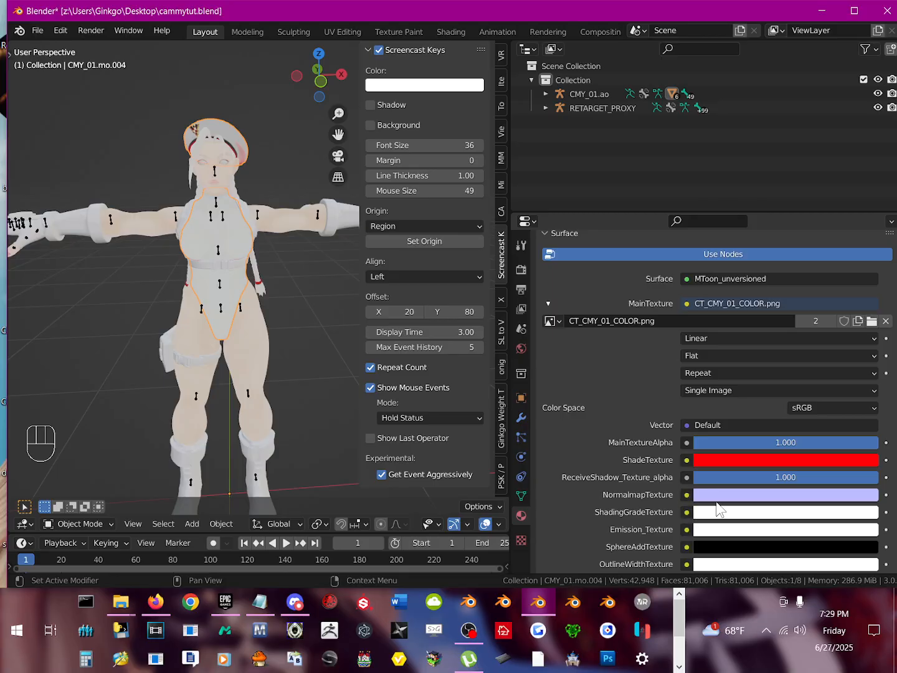
pyautogui.scroll(-3, 716, 495)
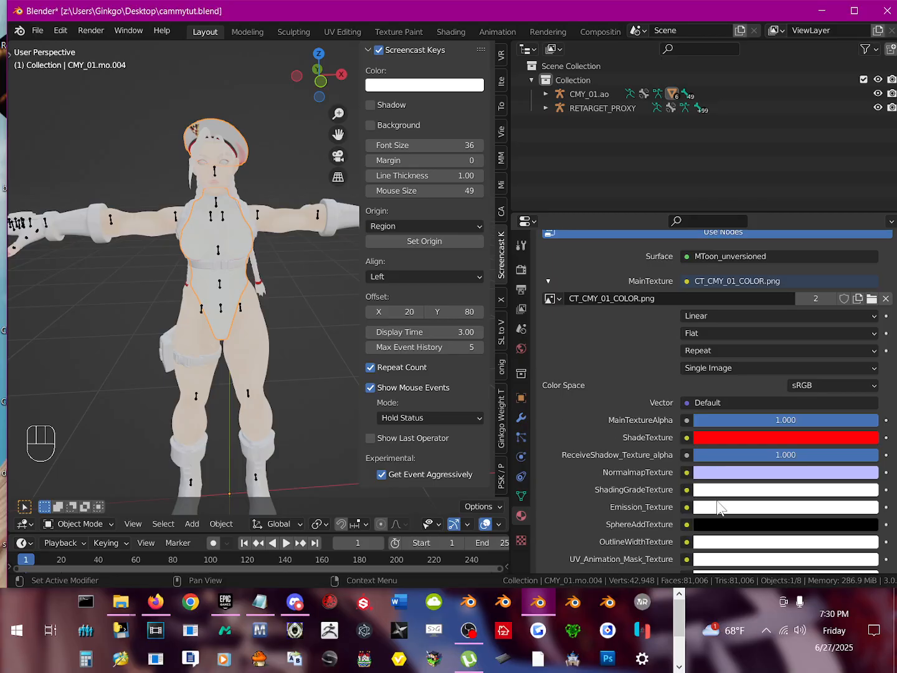
pyautogui.moveTo(794, 370)
pyautogui.mouseDown()
pyautogui.moveTo(679, 370)
pyautogui.moveTo(793, 370)
pyautogui.mouseUp()
pyautogui.scroll(-4, 768, 474)
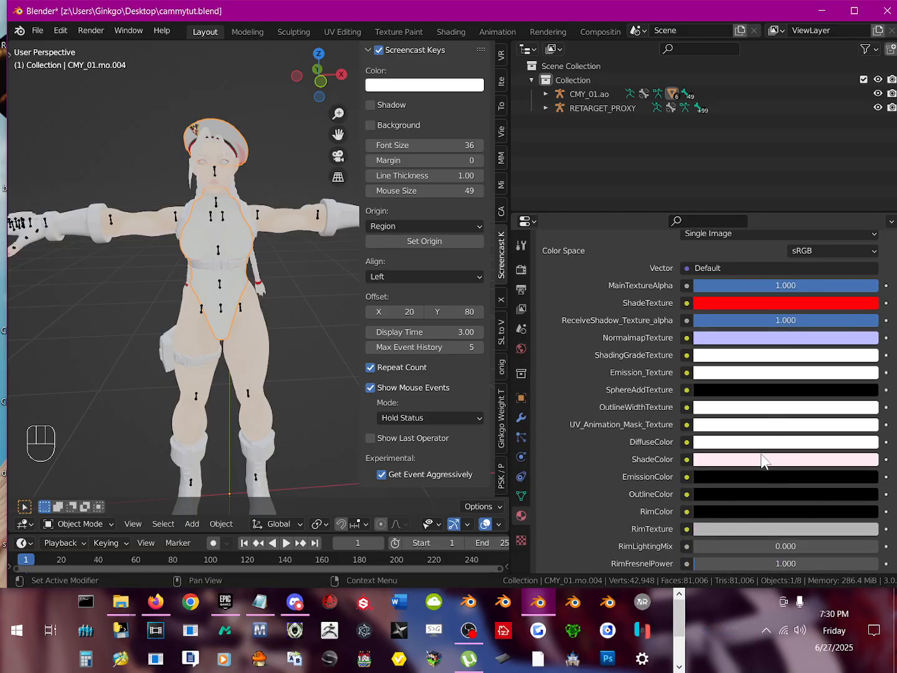
pyautogui.click(738, 468)
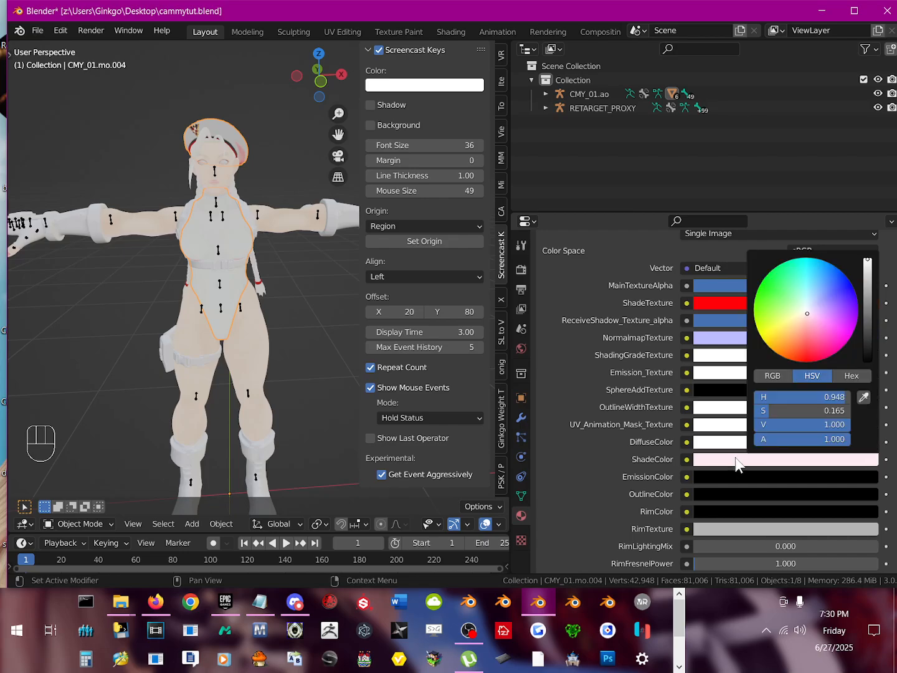
pyautogui.click(703, 440)
pyautogui.moveTo(869, 285)
pyautogui.mouseDown()
pyautogui.moveTo(868, 337)
pyautogui.moveTo(868, 246)
pyautogui.mouseUp()
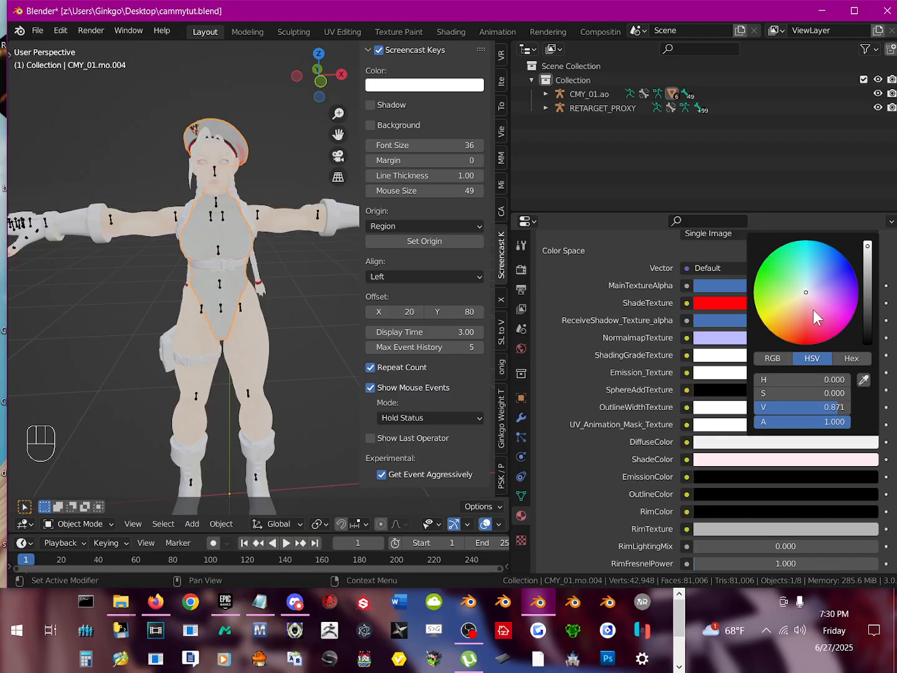
pyautogui.moveTo(813, 310); pyautogui.dragTo(826, 327)
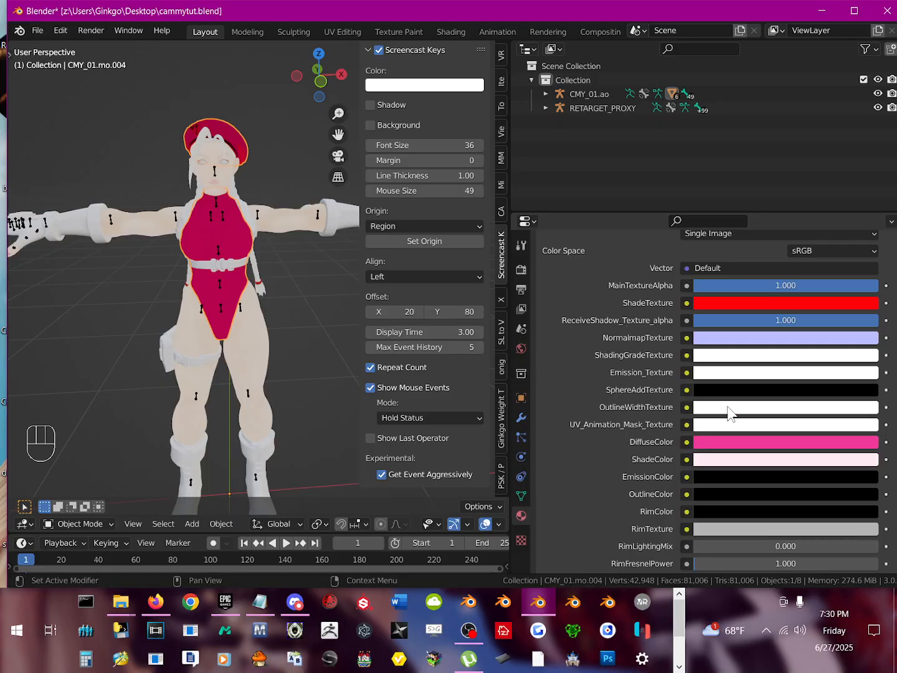
# Step: Try adjusting the brightness of the cloth material's MMD Specular Color and undo the change
pyautogui.scroll(-5, 727, 409)
pyautogui.scroll(-4, 726, 420)
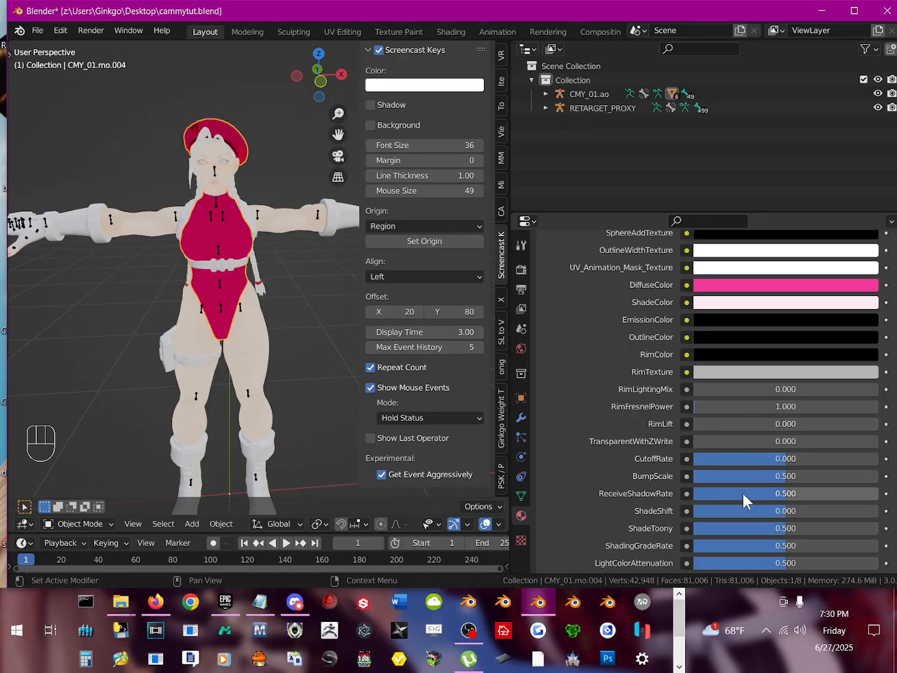
pyautogui.scroll(-7, 741, 505)
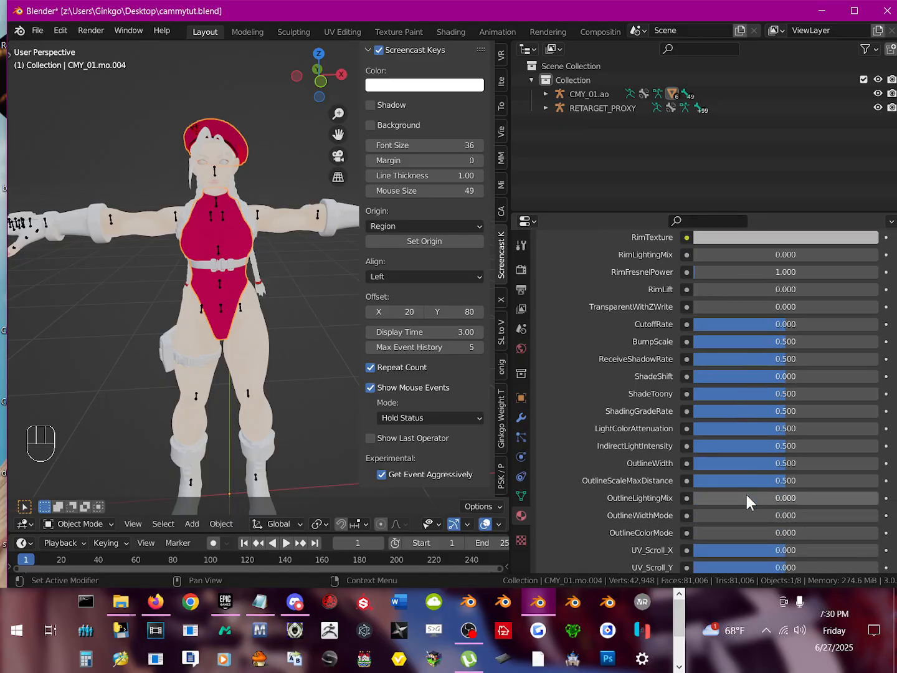
pyautogui.scroll(-8, 747, 494)
pyautogui.scroll(-15, 681, 511)
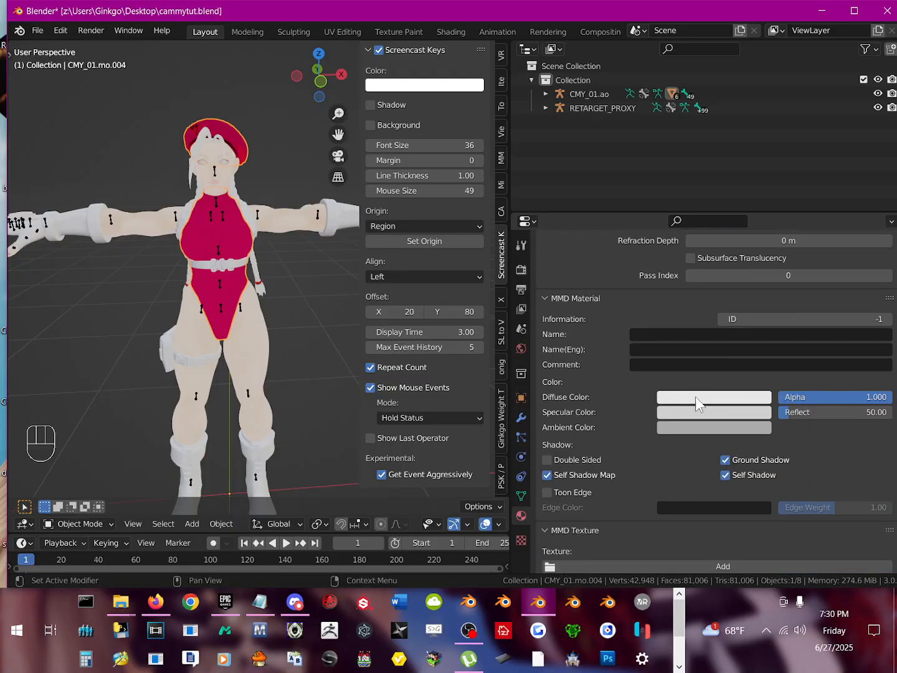
pyautogui.click(691, 412)
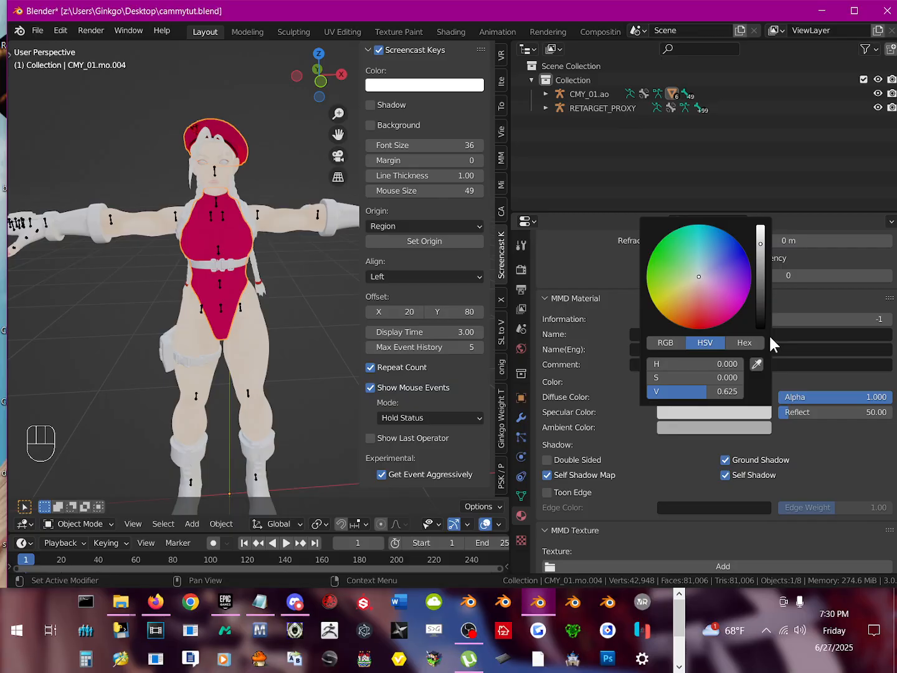
pyautogui.click(761, 290)
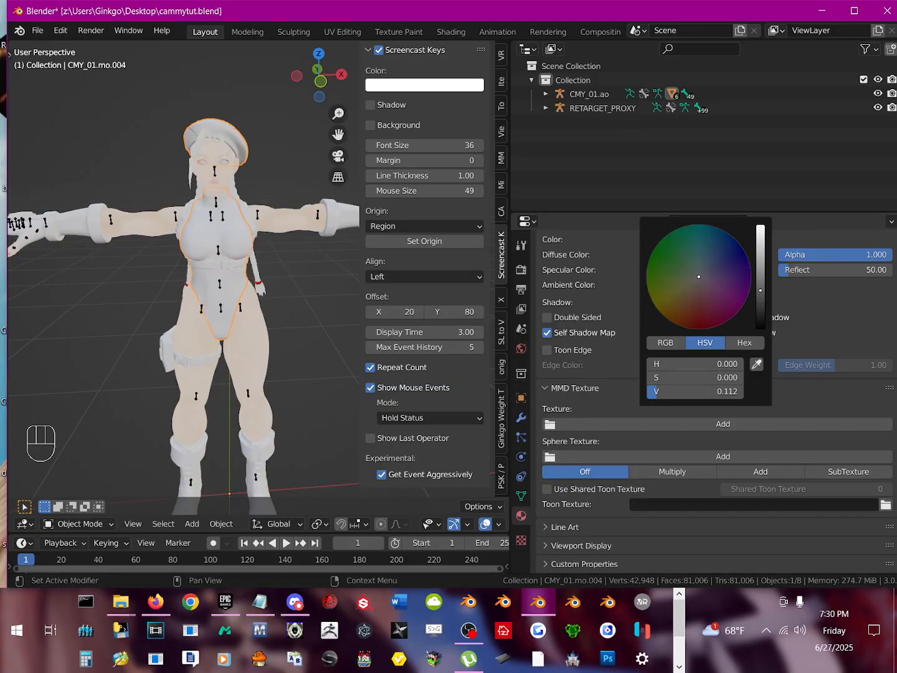
pyautogui.moveTo(763, 299); pyautogui.dragTo(760, 226)
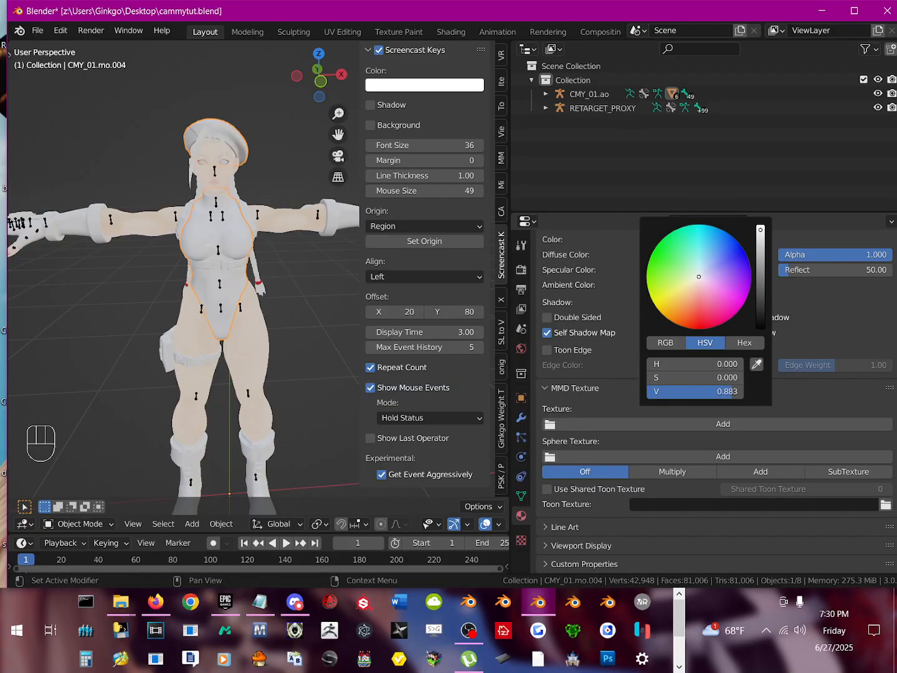
pyautogui.hotkey('ctrl', 'z')
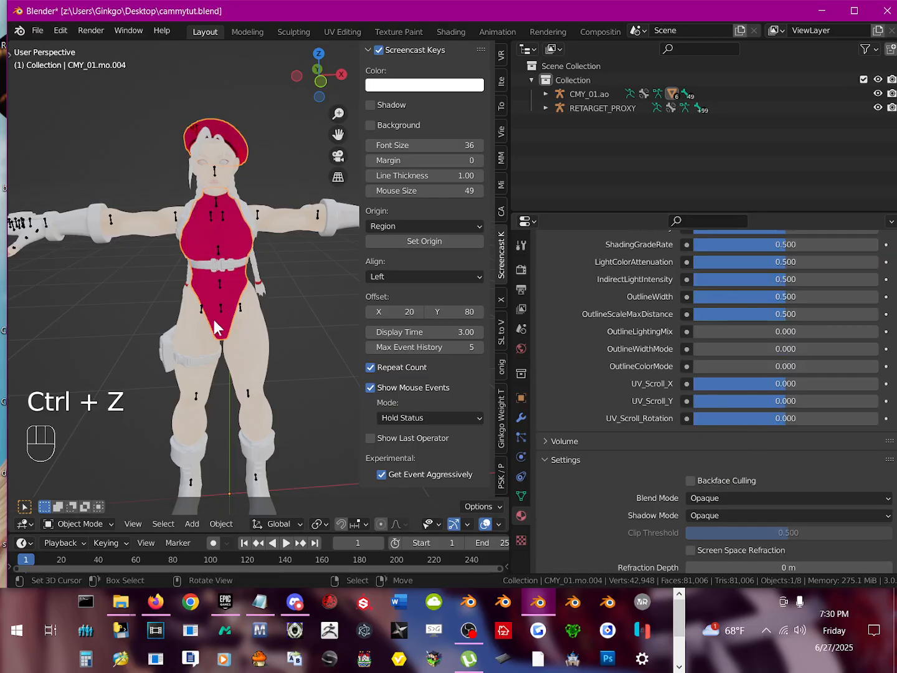
# Step: Tint the skin material's ShadingGradeTexture pale yellow and darken its Emission_Texture to a mid grey
pyautogui.moveTo(183, 290); pyautogui.dragTo(226, 244, button='middle')
pyautogui.click(213, 173)
pyautogui.scroll(12, 714, 402)
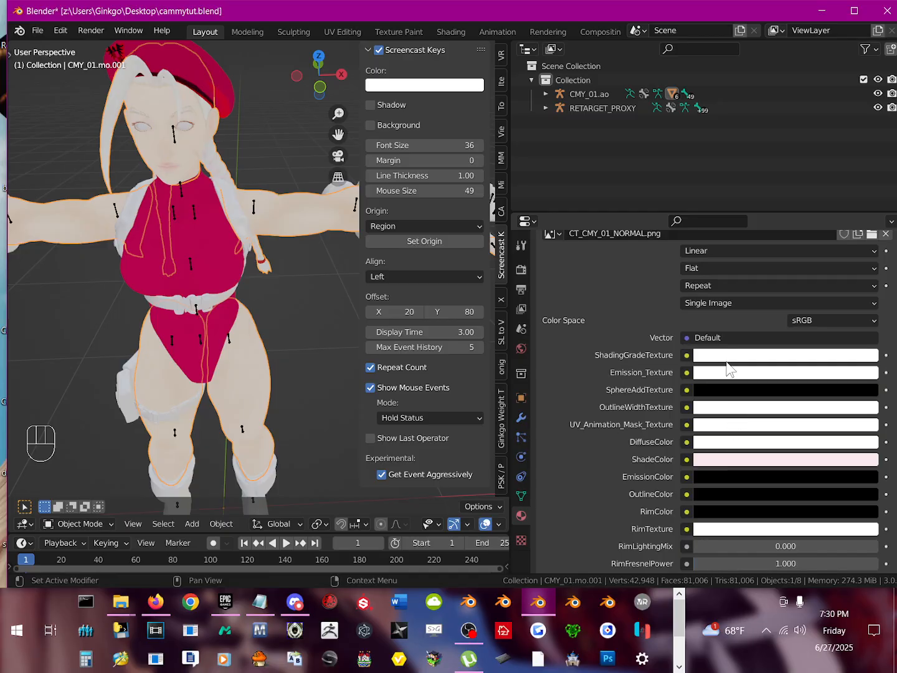
pyautogui.click(726, 359)
pyautogui.moveTo(807, 205); pyautogui.dragTo(783, 214)
pyautogui.click(712, 373)
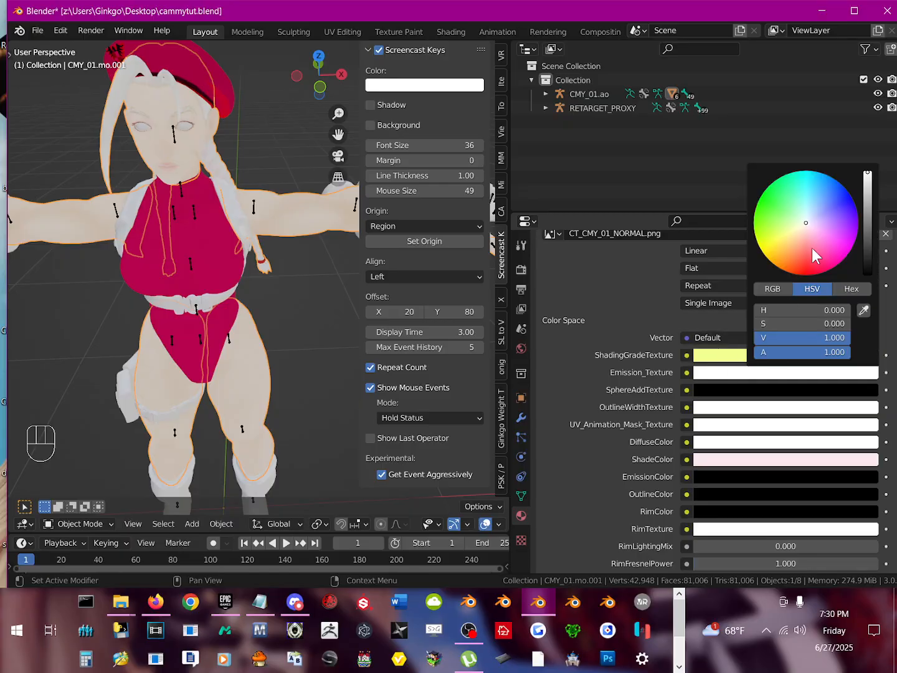
pyautogui.moveTo(865, 207)
pyautogui.mouseDown()
pyautogui.moveTo(867, 250)
pyautogui.moveTo(866, 217)
pyautogui.mouseUp()
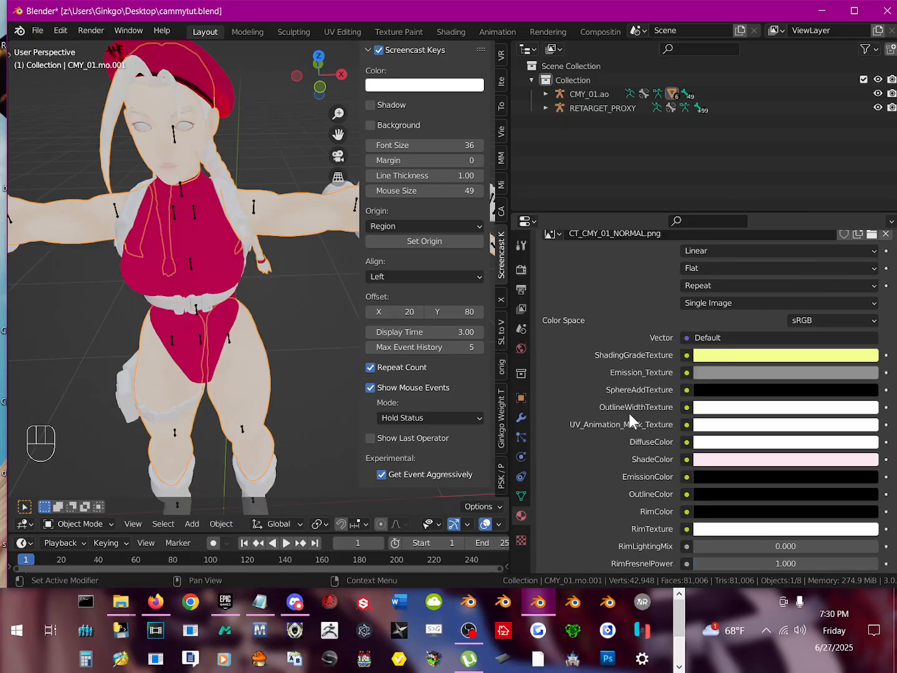
# Step: Recolour the skin material's ShadeColor to a pale yellow
pyautogui.click(710, 459)
pyautogui.moveTo(772, 411); pyautogui.dragTo(850, 411)
pyautogui.moveTo(822, 360)
pyautogui.mouseDown()
pyautogui.moveTo(846, 294)
pyautogui.moveTo(795, 299)
pyautogui.moveTo(832, 280)
pyautogui.moveTo(787, 294)
pyautogui.moveTo(838, 315)
pyautogui.moveTo(786, 294)
pyautogui.moveTo(761, 329)
pyautogui.mouseUp()
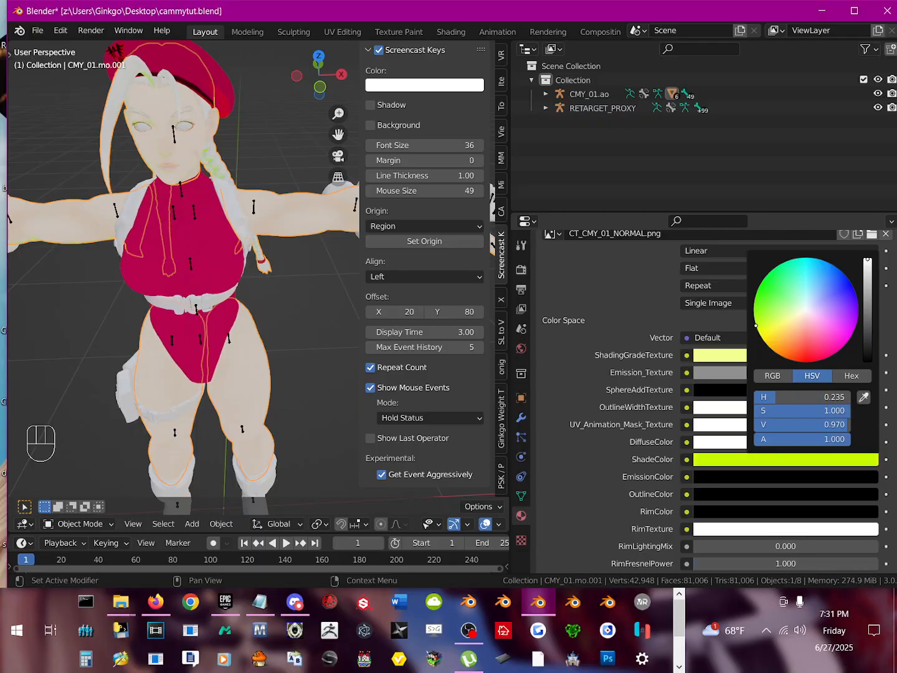
pyautogui.click(743, 461)
pyautogui.moveTo(767, 300)
pyautogui.mouseDown()
pyautogui.moveTo(772, 294)
pyautogui.moveTo(760, 335)
pyautogui.mouseUp()
pyautogui.moveTo(808, 305); pyautogui.dragTo(791, 321)
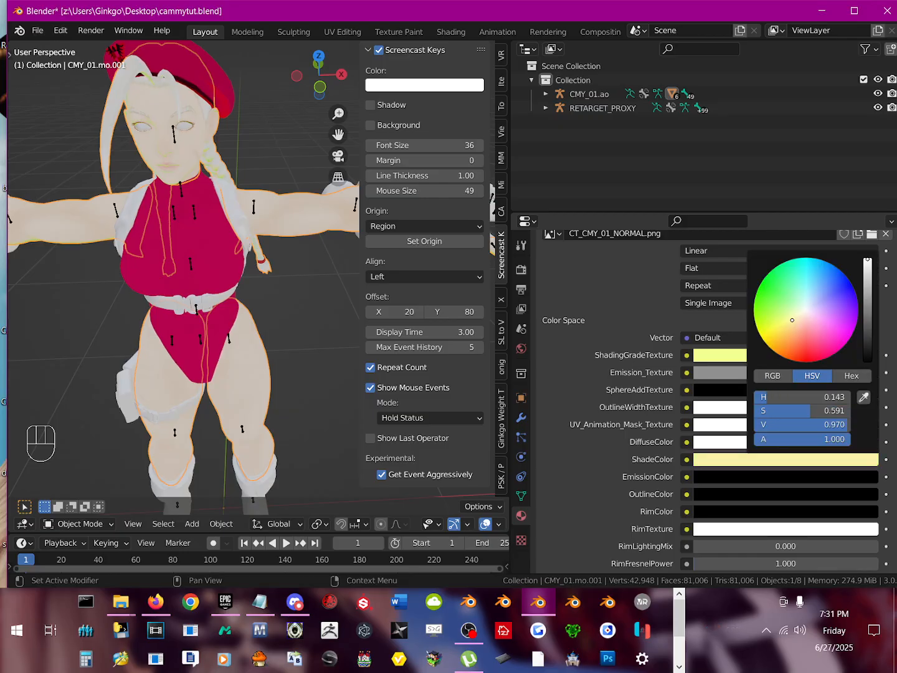
# Step: Darken the skin material's RimTexture to a dark grey
pyautogui.click(716, 477)
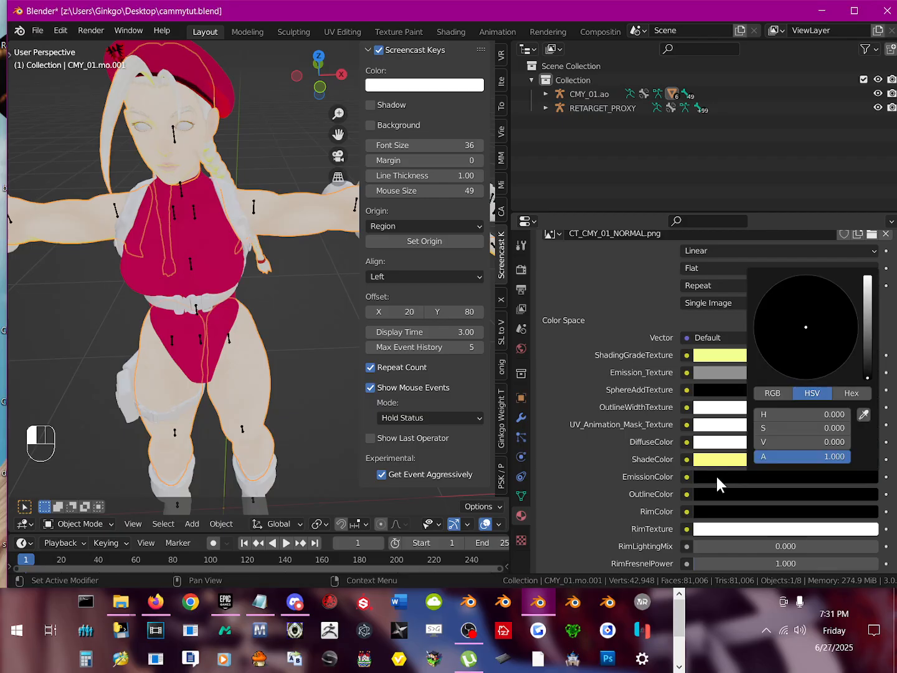
pyautogui.click(702, 532)
pyautogui.moveTo(866, 365); pyautogui.dragTo(865, 389)
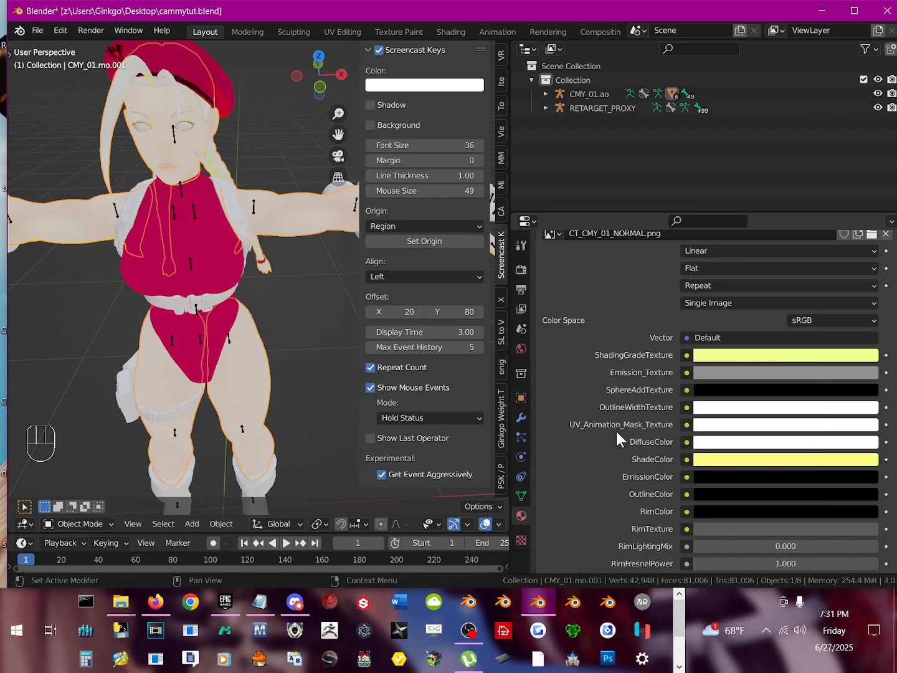
# Step: Darken the skin material's ShadeTexture to near black with a brightness value of 0.032
pyautogui.scroll(-5, 695, 410)
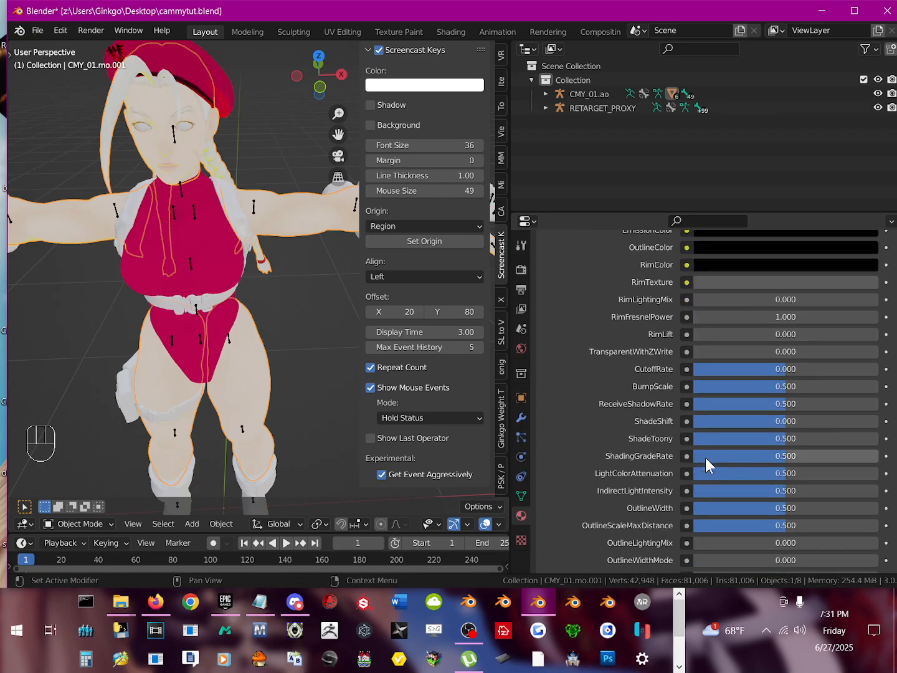
pyautogui.scroll(-15, 704, 457)
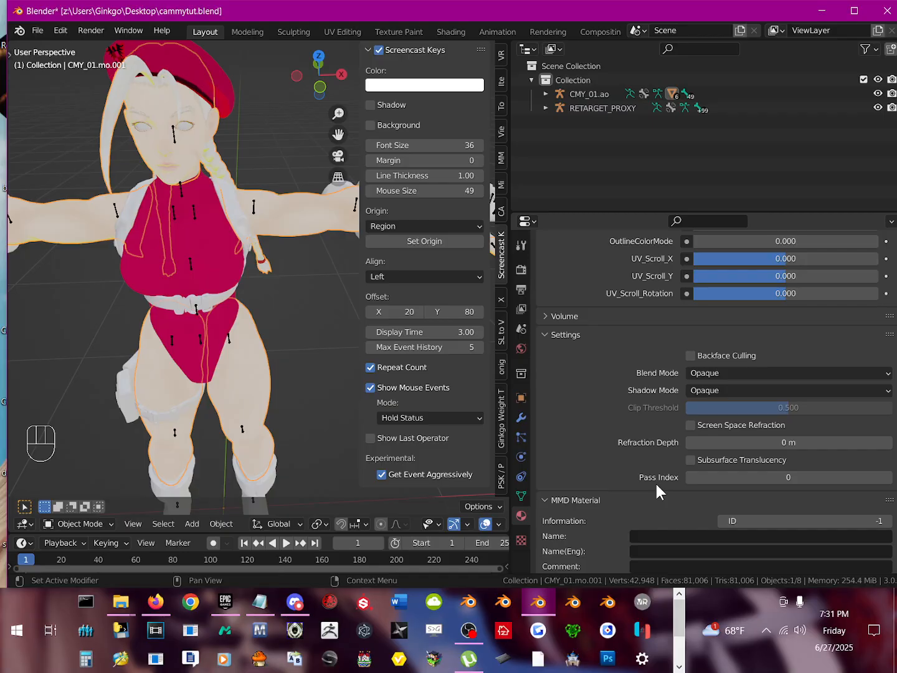
pyautogui.scroll(15, 608, 447)
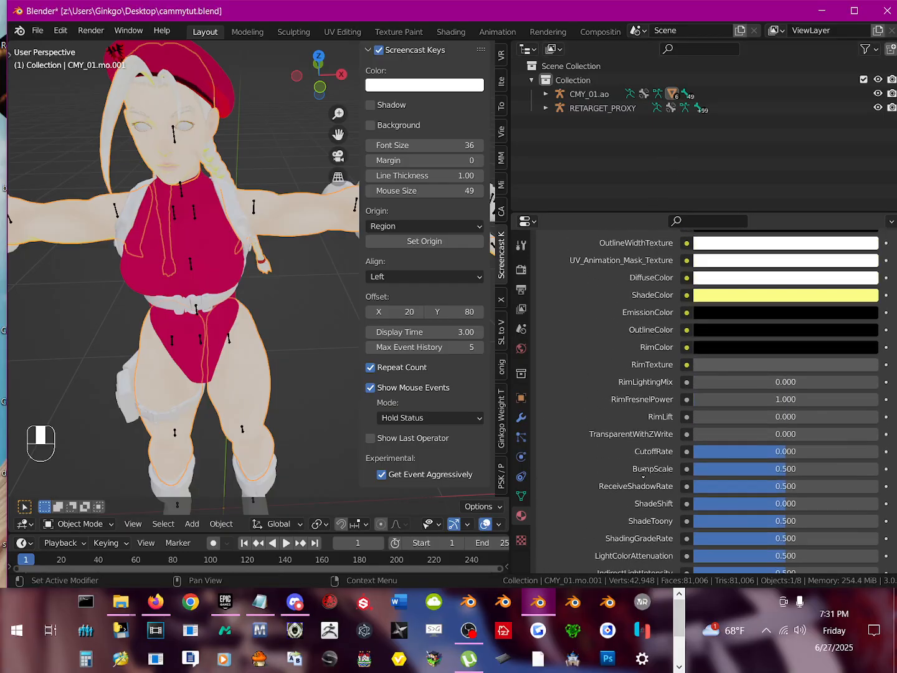
pyautogui.scroll(10, 628, 440)
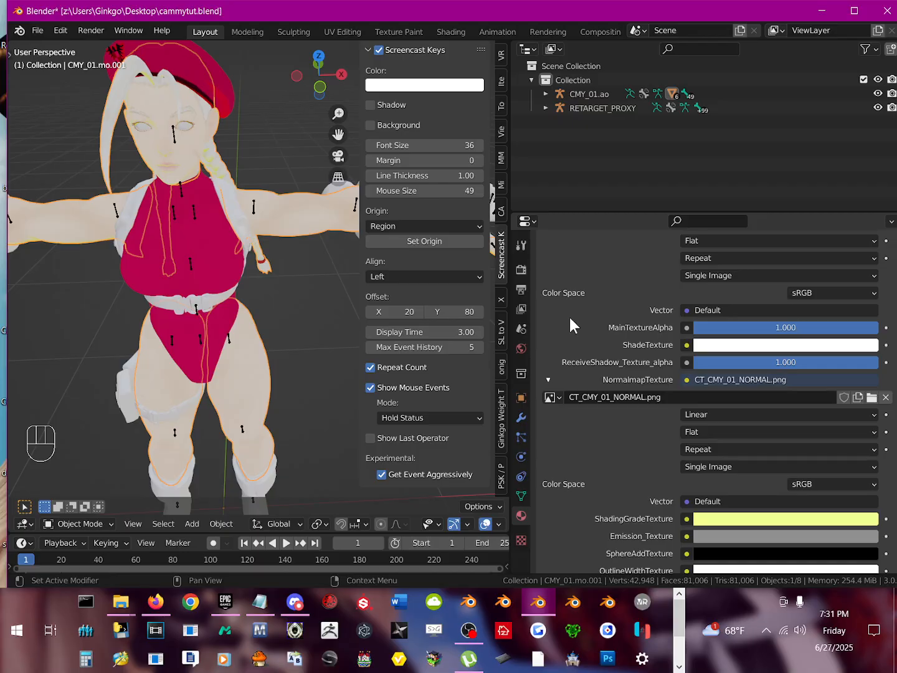
pyautogui.click(800, 346)
pyautogui.moveTo(872, 198); pyautogui.dragTo(868, 225)
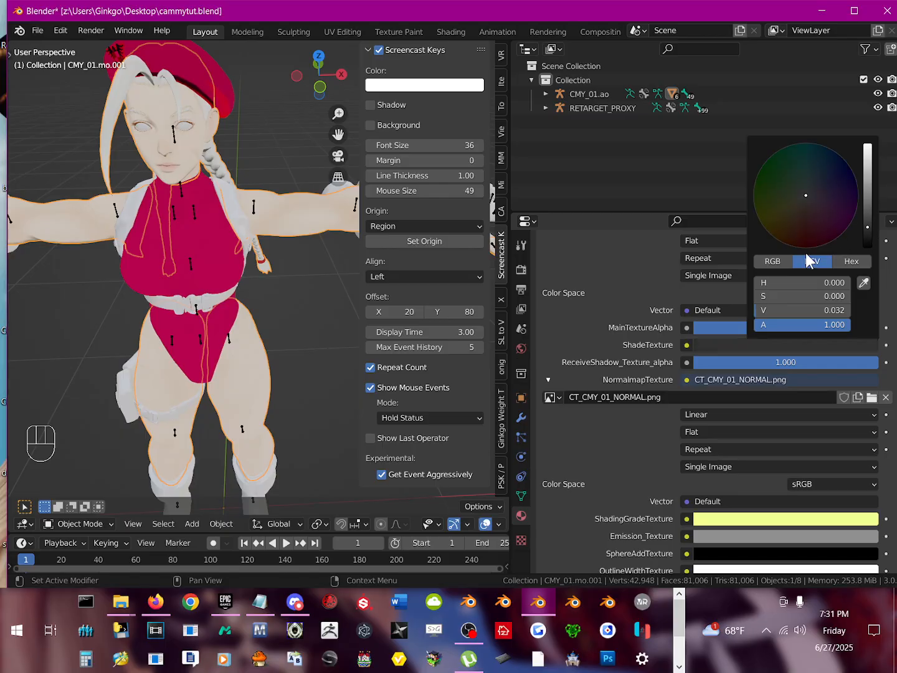
# Step: Enable nodes on the harness, gauntlet and boot material CM_CMY_01_E04_Cloth2 and set its surface shader to TRANSPARENT_ZWRITE
pyautogui.moveTo(191, 198); pyautogui.dragTo(286, 258, button='middle')
pyautogui.click(249, 218)
pyautogui.scroll(2, 244, 278)
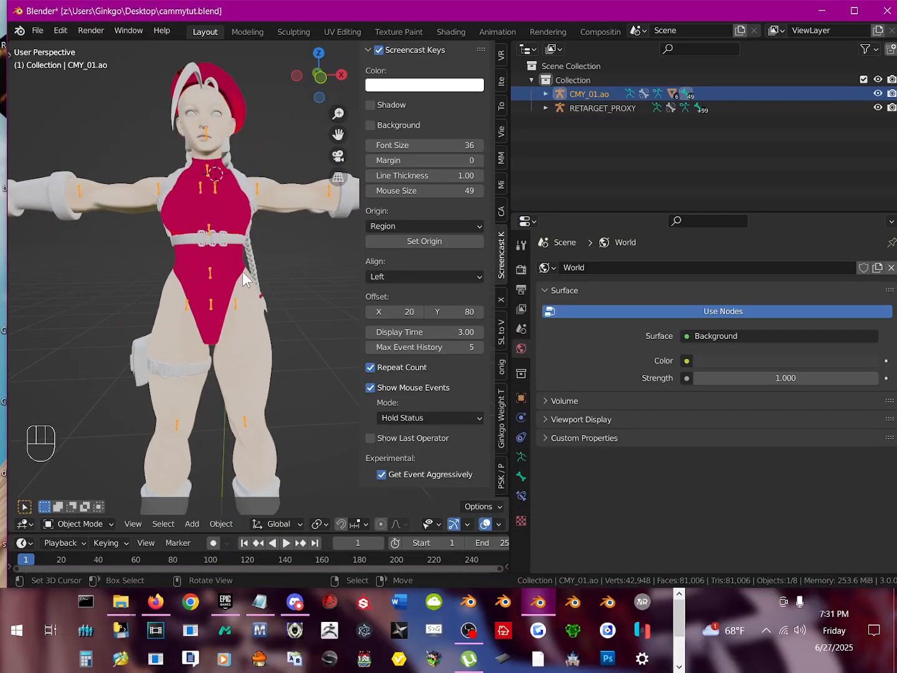
pyautogui.click(238, 239)
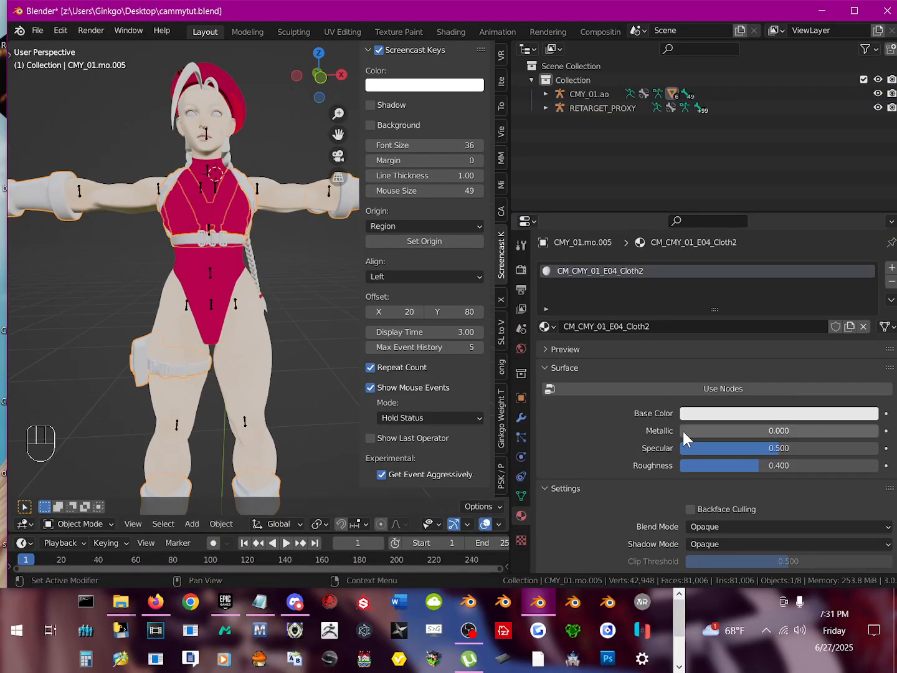
pyautogui.click(742, 390)
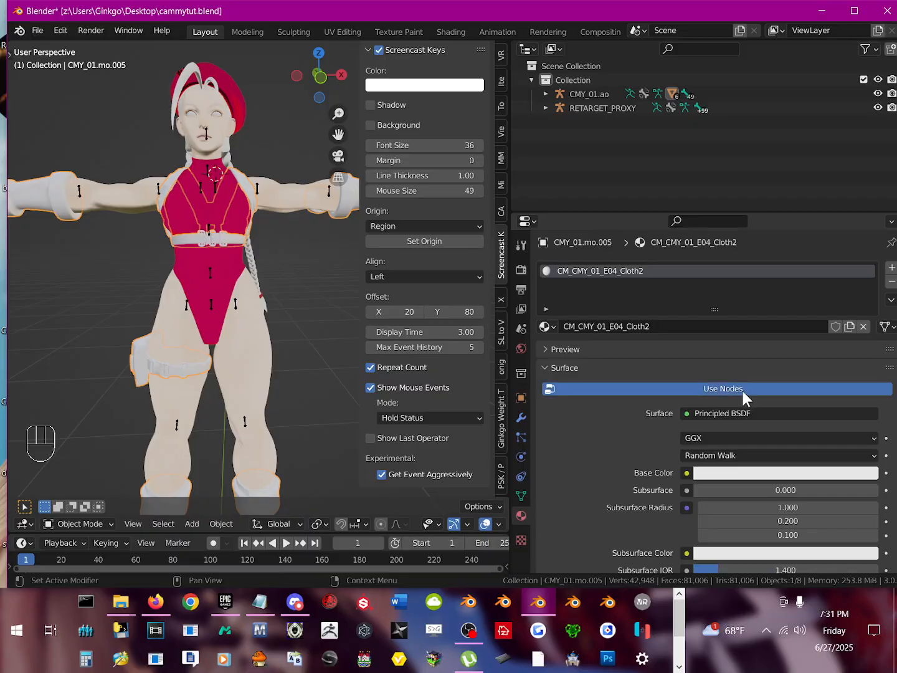
pyautogui.click(690, 413)
pyautogui.click(799, 127)
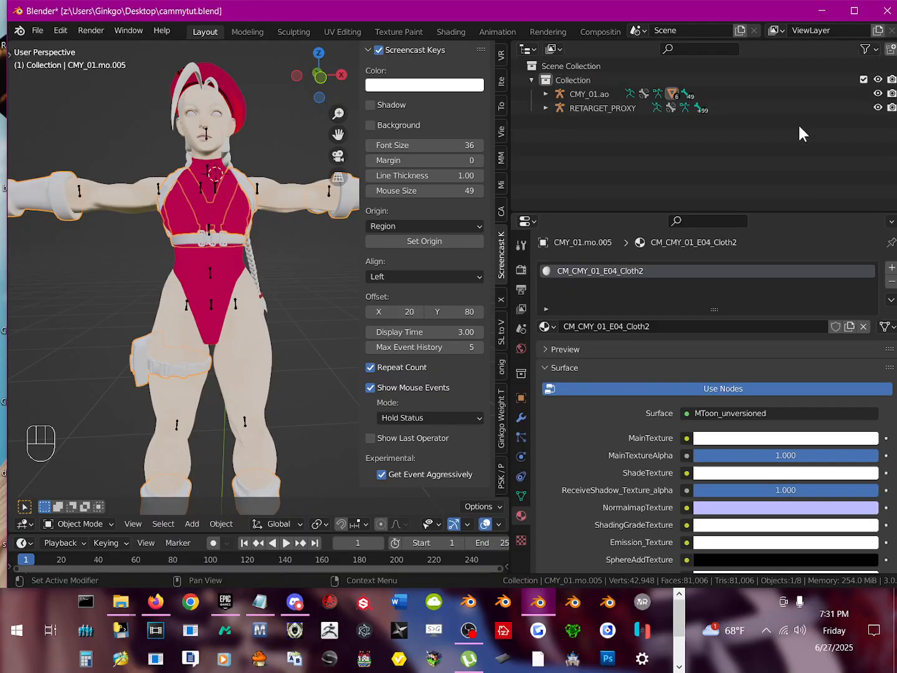
pyautogui.click(704, 411)
pyautogui.click(801, 158)
# Step: Assign the image texture CT_CMY_01_COLOR.png to the Cloth2 material's Main_Texture
pyautogui.click(685, 437)
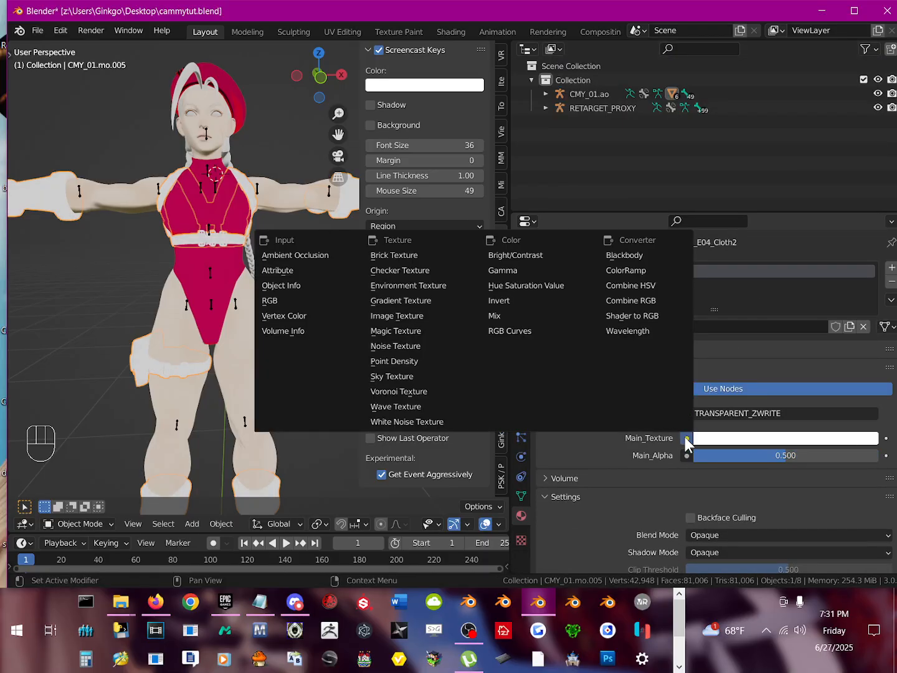
pyautogui.click(687, 436)
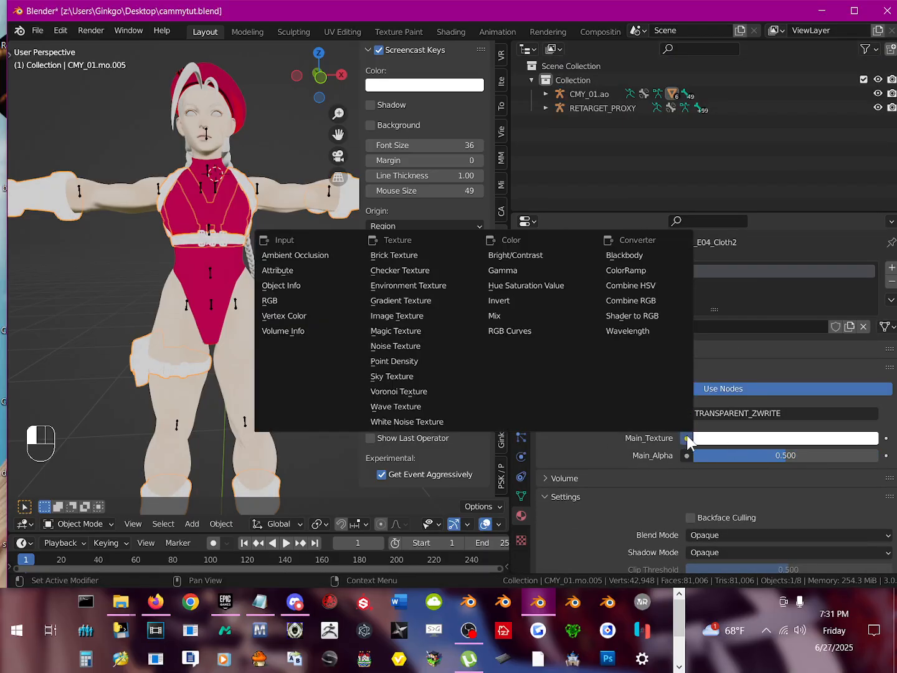
pyautogui.click(452, 316)
pyautogui.click(551, 456)
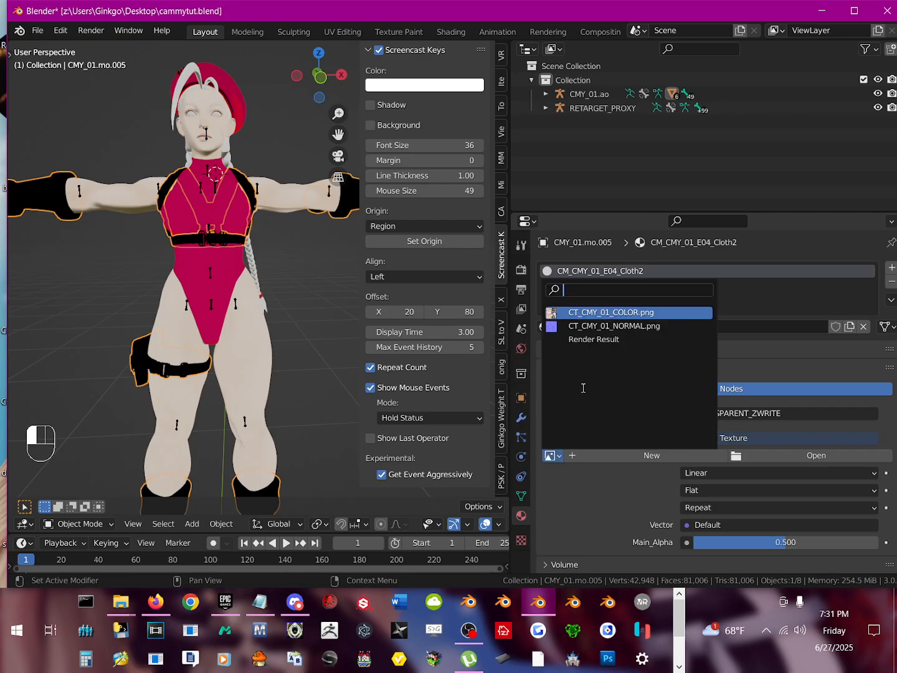
pyautogui.click(599, 312)
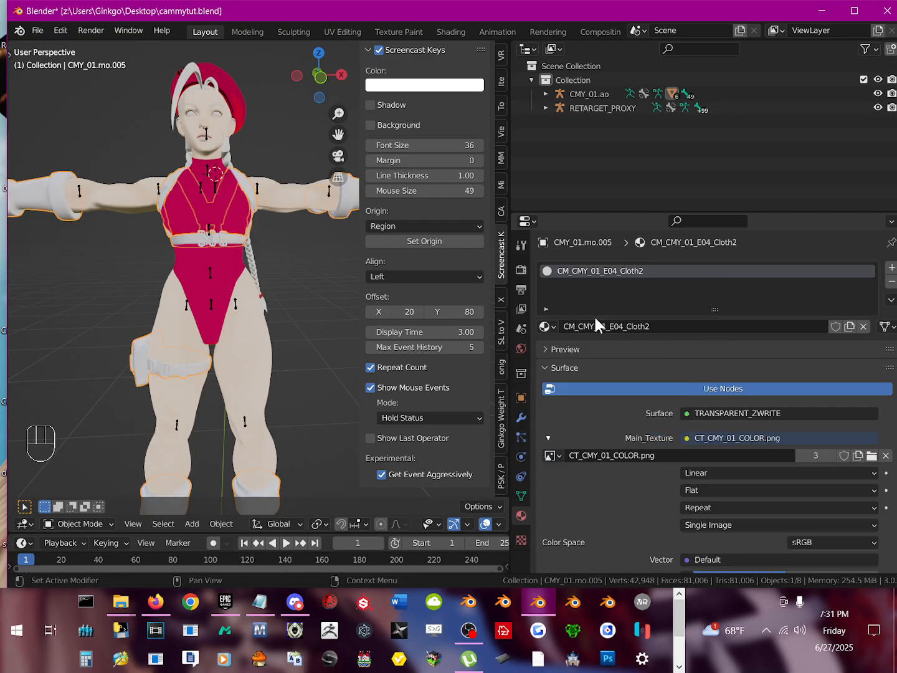
# Step: Examine the textured leotard, face, belt and body from several angles, undoing the accidental move of the skin mesh
pyautogui.click(216, 272)
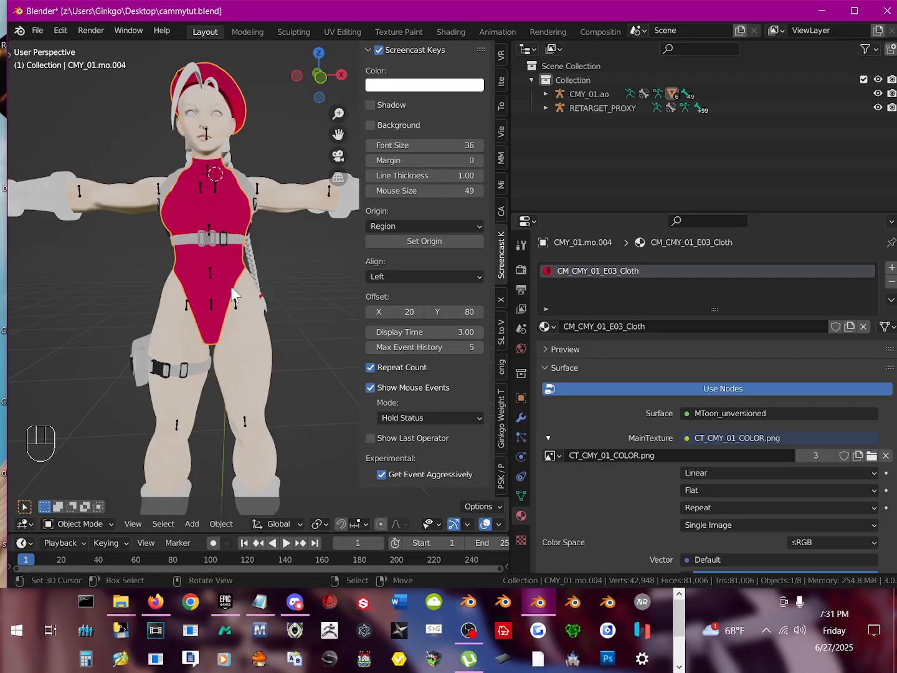
pyautogui.moveTo(231, 286)
pyautogui.mouseDown(button='middle')
pyautogui.moveTo(200, 314)
pyautogui.moveTo(129, 305)
pyautogui.moveTo(216, 299)
pyautogui.mouseUp(button='middle')
pyautogui.scroll(5, 232, 302)
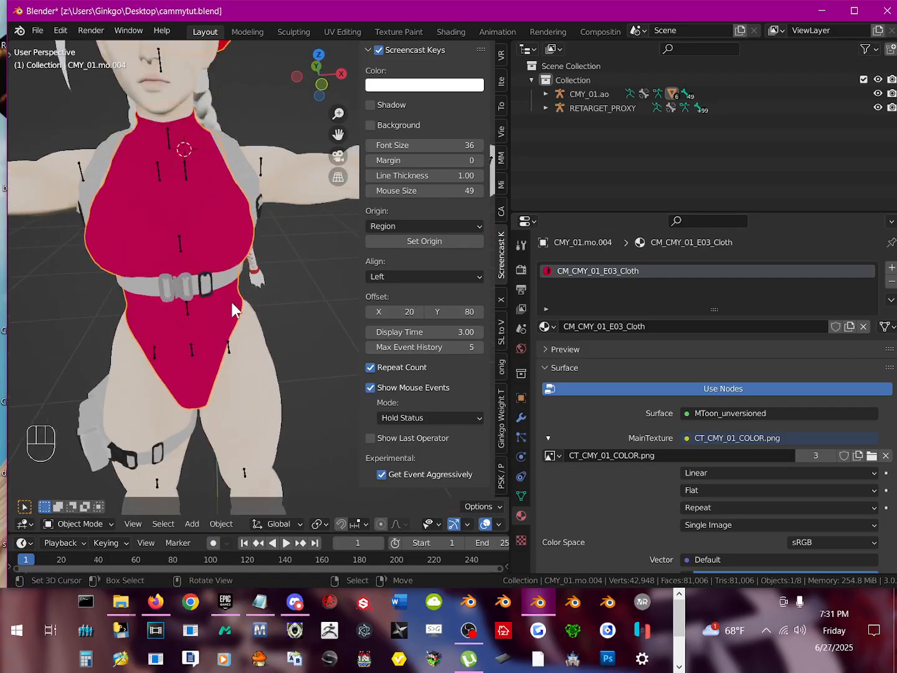
pyautogui.keyDown('shift'); pyautogui.moveTo(175, 160); pyautogui.dragTo(192, 256, button='middle'); pyautogui.keyUp('shift')
pyautogui.click(188, 151)
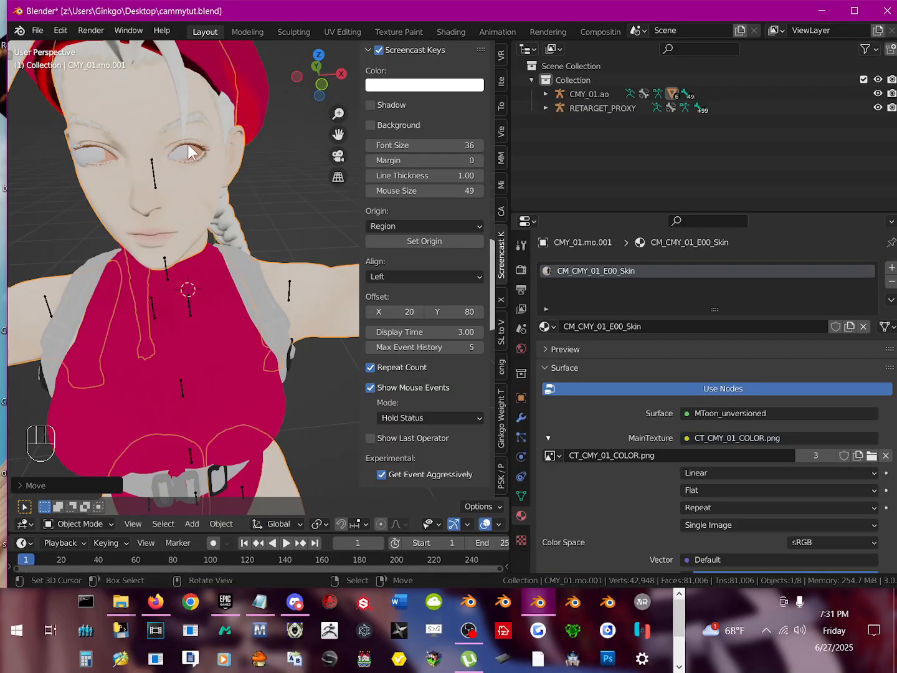
pyautogui.hotkey('ctrl', 'z')
pyautogui.scroll(-7, 211, 250)
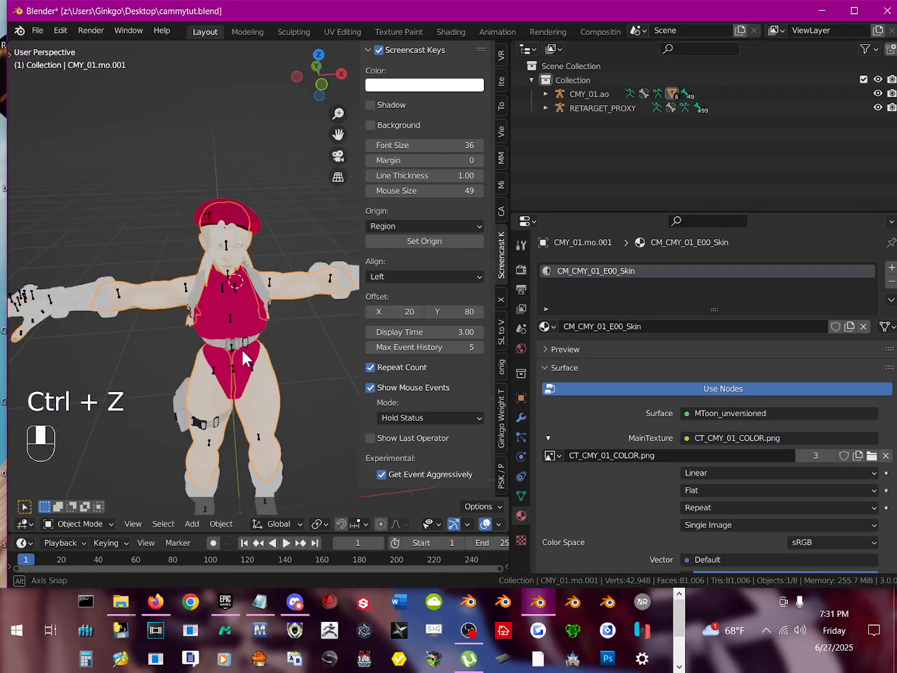
pyautogui.moveTo(241, 348); pyautogui.dragTo(224, 328, button='middle')
pyautogui.keyDown('shift'); pyautogui.moveTo(241, 373); pyautogui.dragTo(273, 376, button='middle'); pyautogui.keyUp('shift')
# Step: Make the harness, gauntlet and boot mesh active and join all of the character's separate meshes into it
pyautogui.rightClick(263, 345)
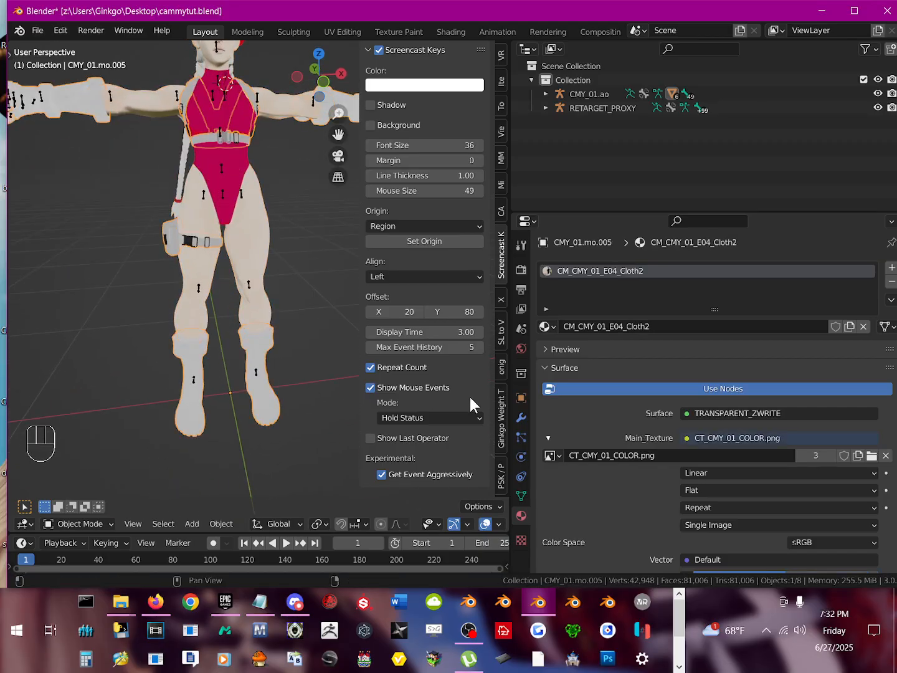
pyautogui.keyDown('shift'); pyautogui.moveTo(230, 219); pyautogui.dragTo(240, 390, button='middle'); pyautogui.keyUp('shift')
pyautogui.moveTo(237, 345); pyautogui.dragTo(275, 229, button='middle')
pyautogui.press('a')
pyautogui.press('a')
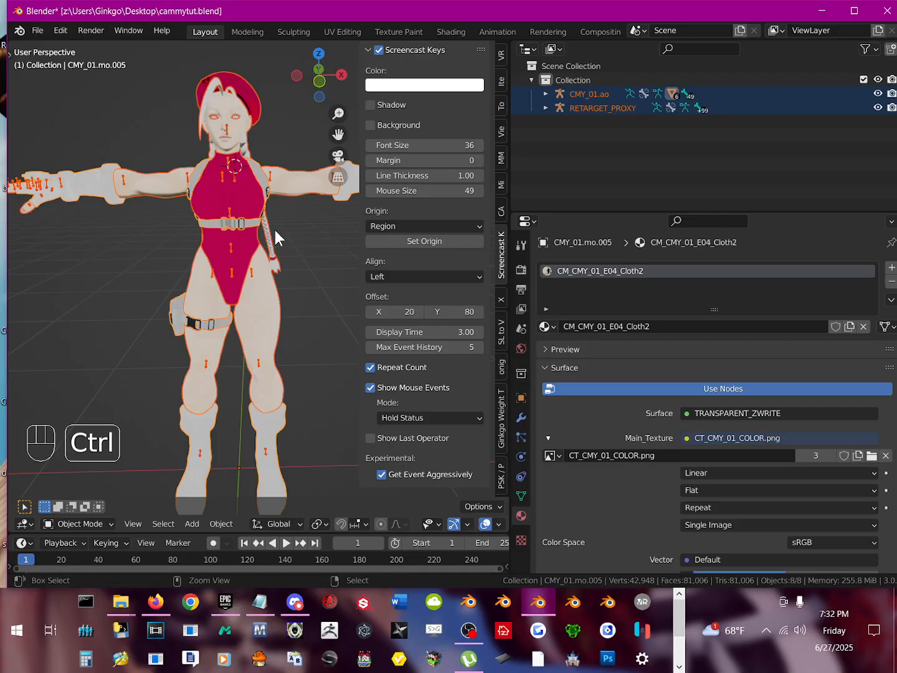
pyautogui.hotkey('ctrl', 'j')
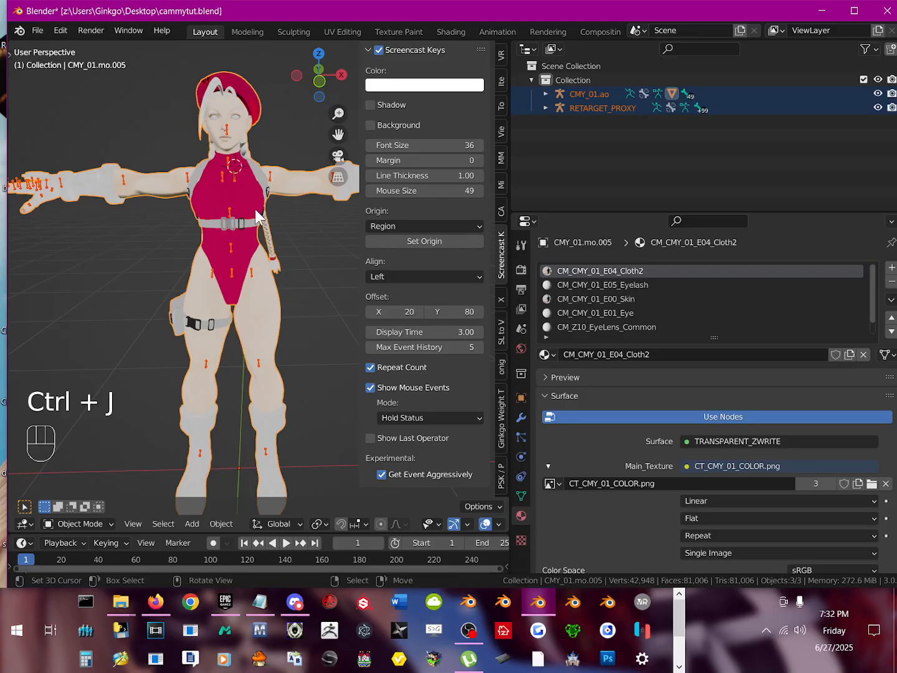
pyautogui.moveTo(259, 216); pyautogui.dragTo(127, 205, button='middle')
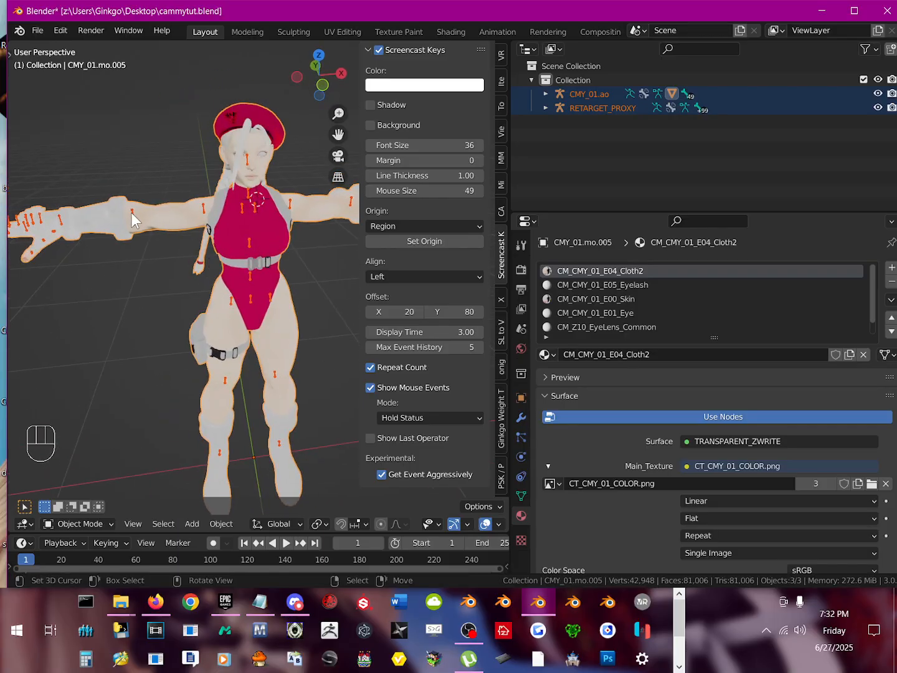
# Step: Select the CMY_01.ao armature, check its right elbow bone in Pose Mode, and return to Object Mode with all bones deselected
pyautogui.click(132, 213)
pyautogui.click(72, 526)
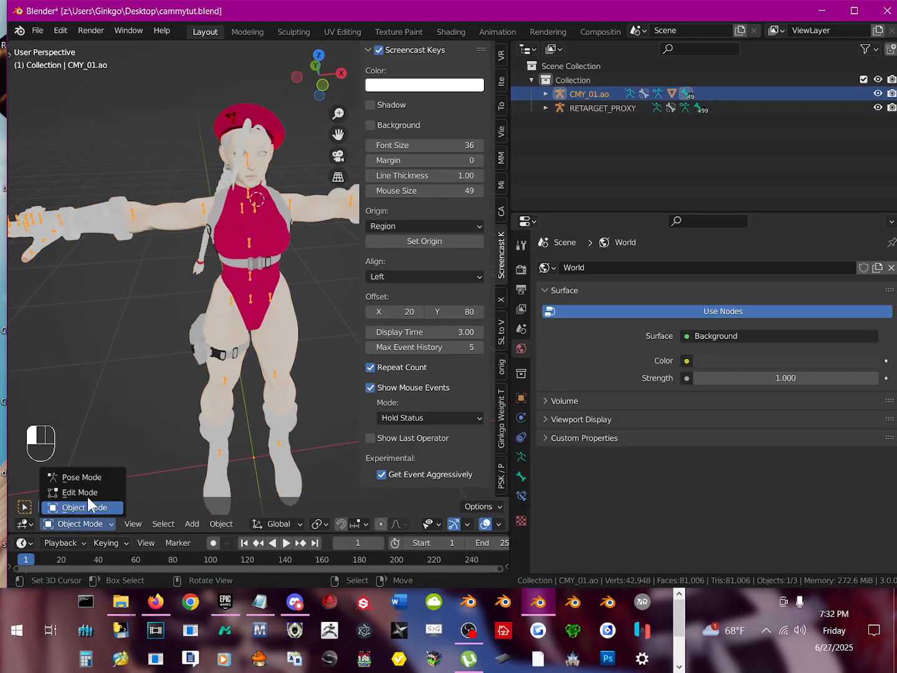
pyautogui.click(91, 480)
pyautogui.click(134, 215)
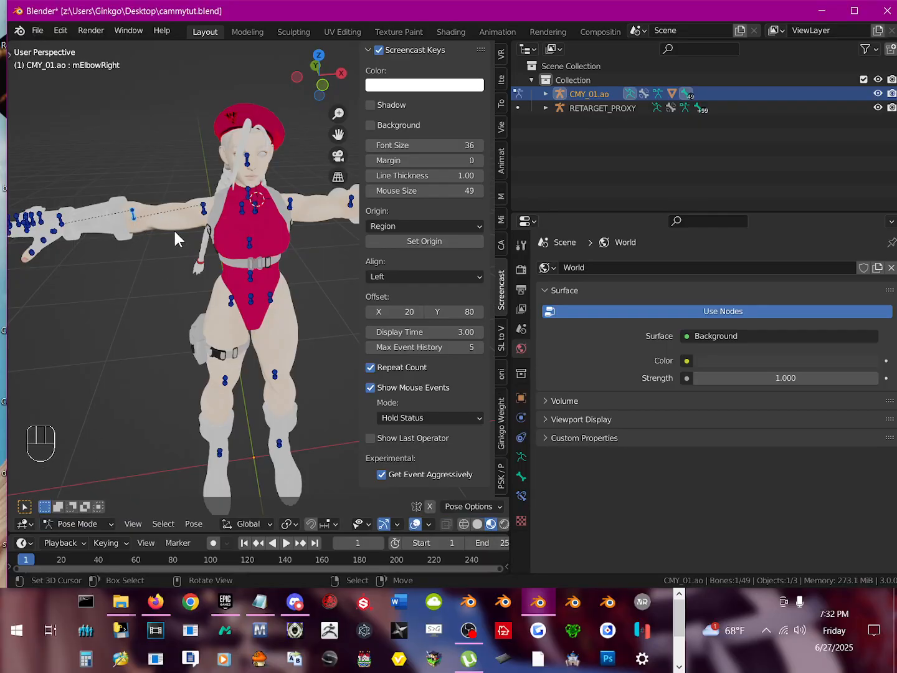
pyautogui.press('a')
pyautogui.press('a')
pyautogui.press('a')
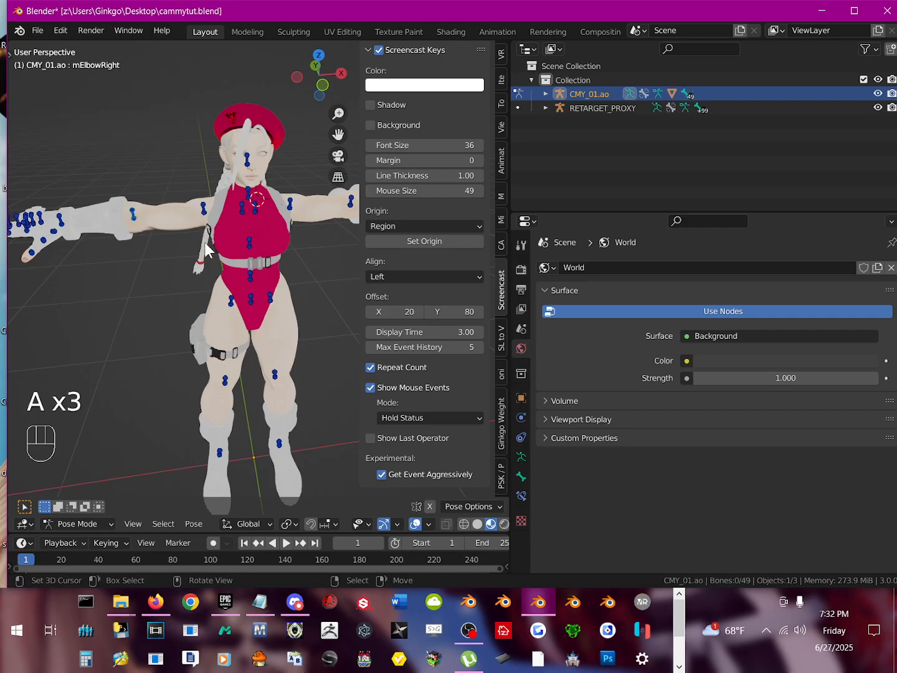
pyautogui.click(72, 523)
pyautogui.click(87, 509)
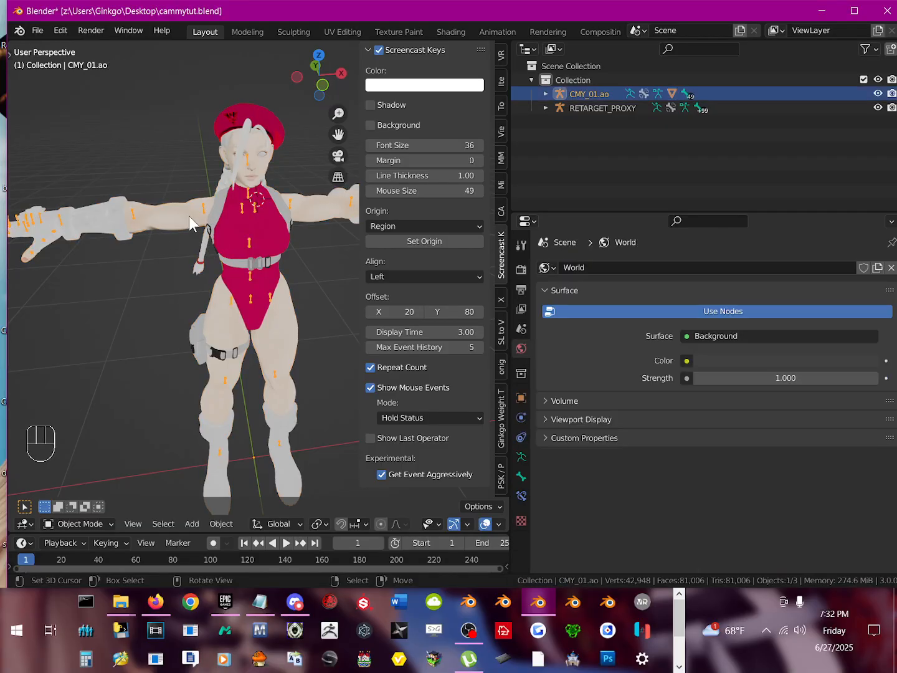
pyautogui.moveTo(189, 216); pyautogui.dragTo(330, 298, button='middle')
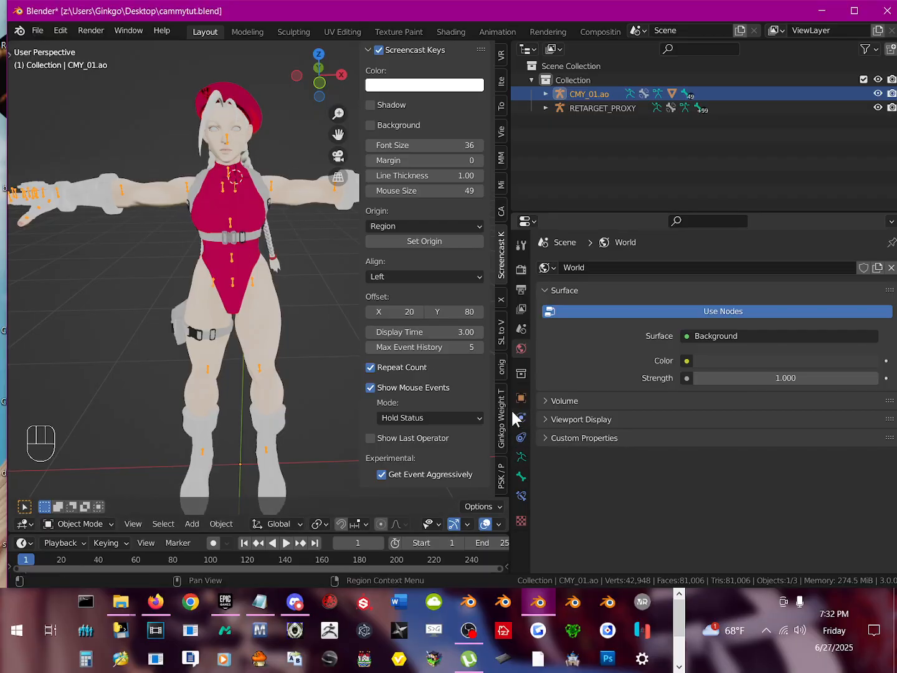
# Step: Show the SL to VRM tools and collapse the VRoid Shape Keys, Spring Controller and Spring Bone: Custom Groups sections
pyautogui.click(501, 338)
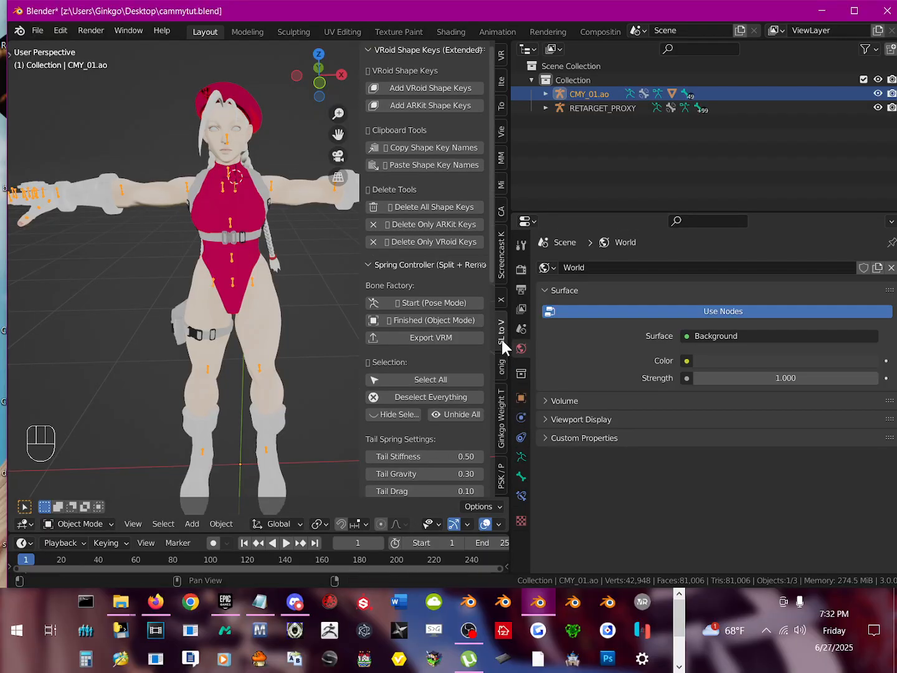
pyautogui.click(394, 49)
pyautogui.click(372, 68)
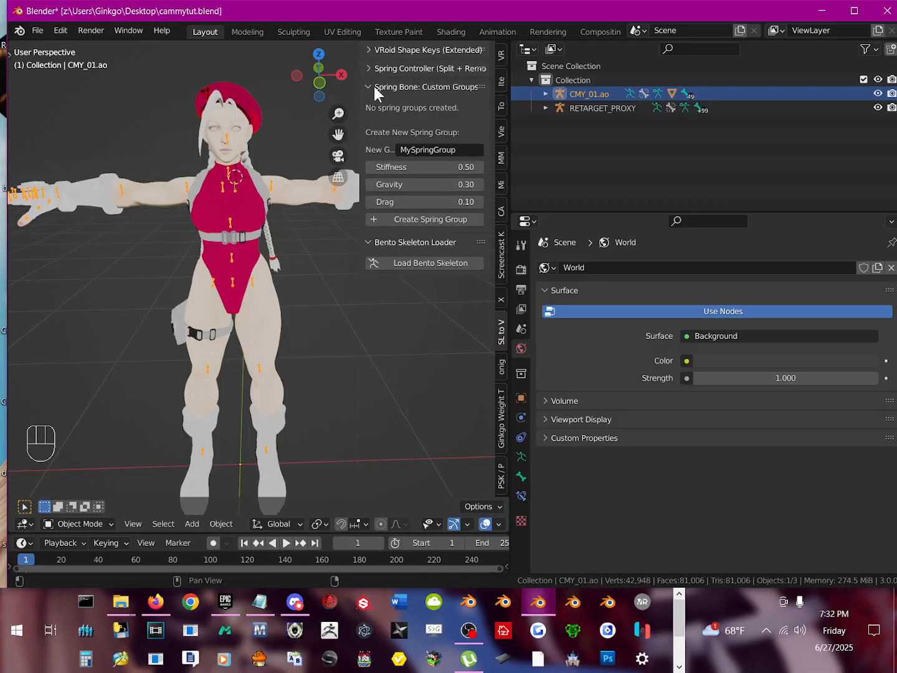
pyautogui.click(375, 88)
pyautogui.click(384, 86)
pyautogui.click(371, 87)
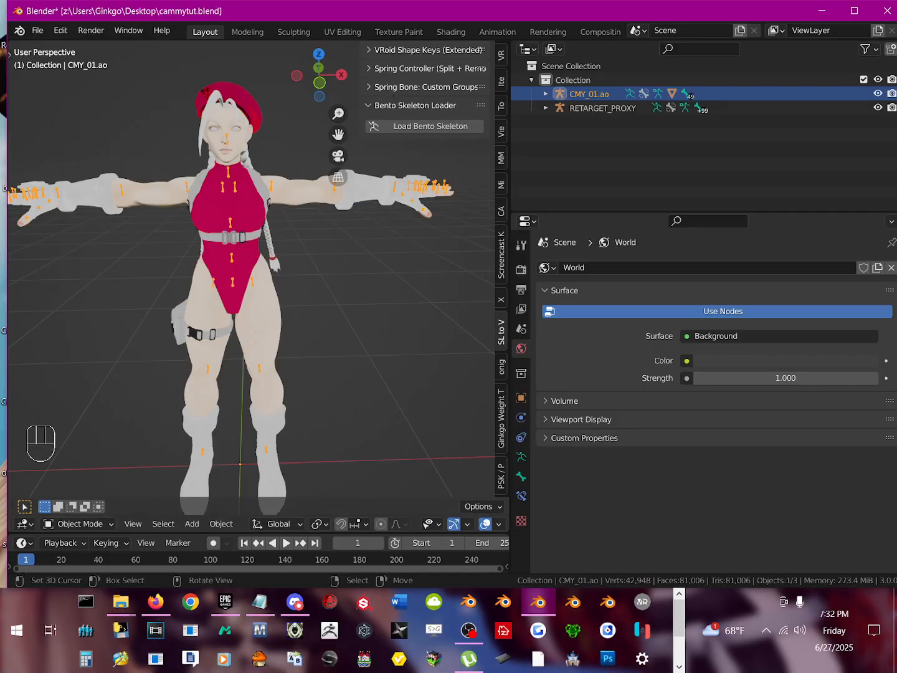
# Step: Install the add-on file 2-SL_to_VRM_Converter_Toolkit_62725 updatey.py from the Mighty Ginkgo SL2VRM Toolkit folder inside Put inside blender
pyautogui.click(37, 31)
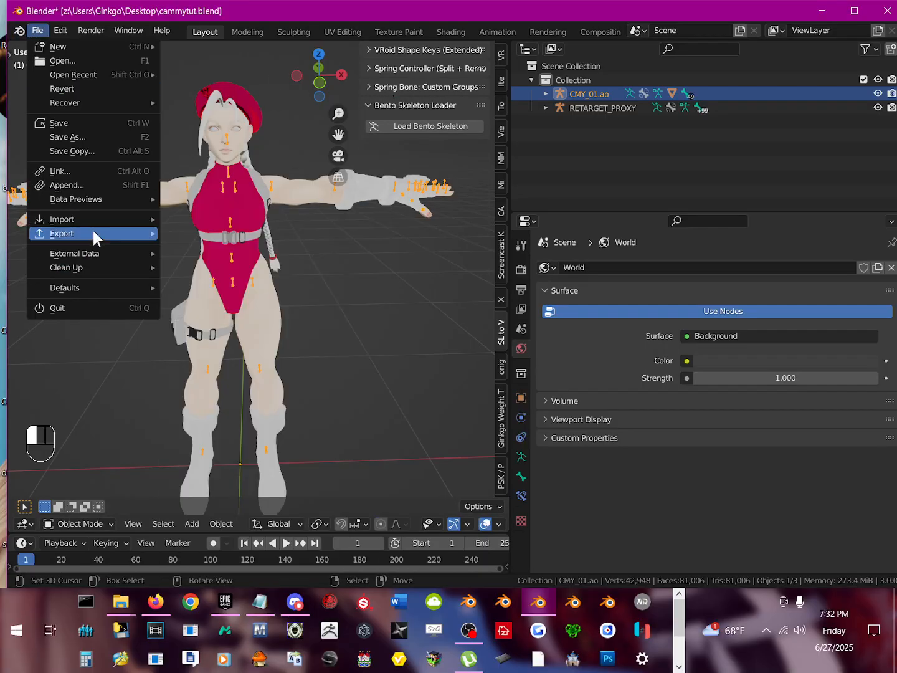
pyautogui.click(64, 32)
pyautogui.click(121, 230)
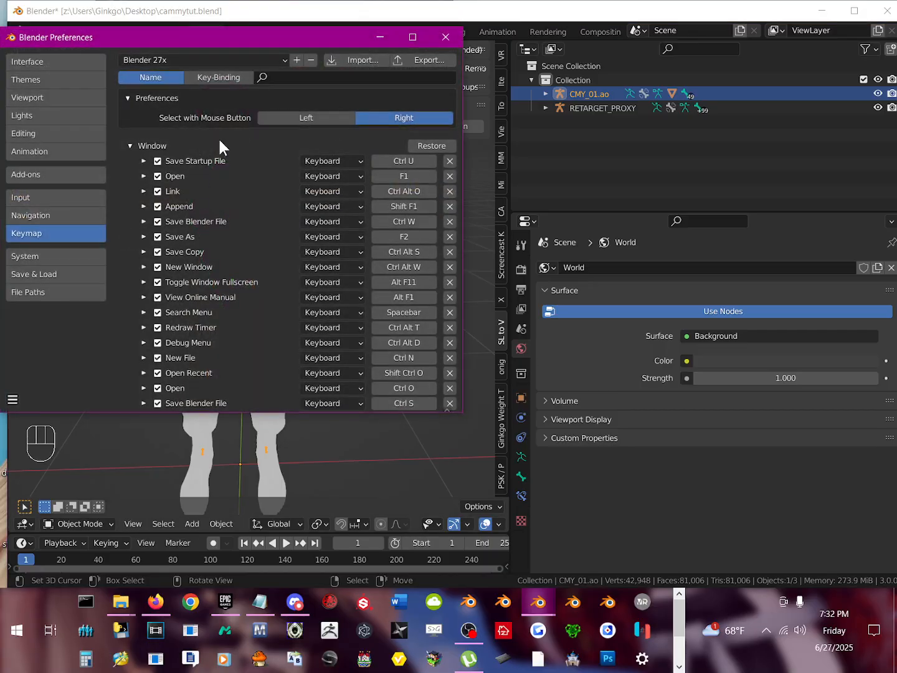
pyautogui.click(418, 36)
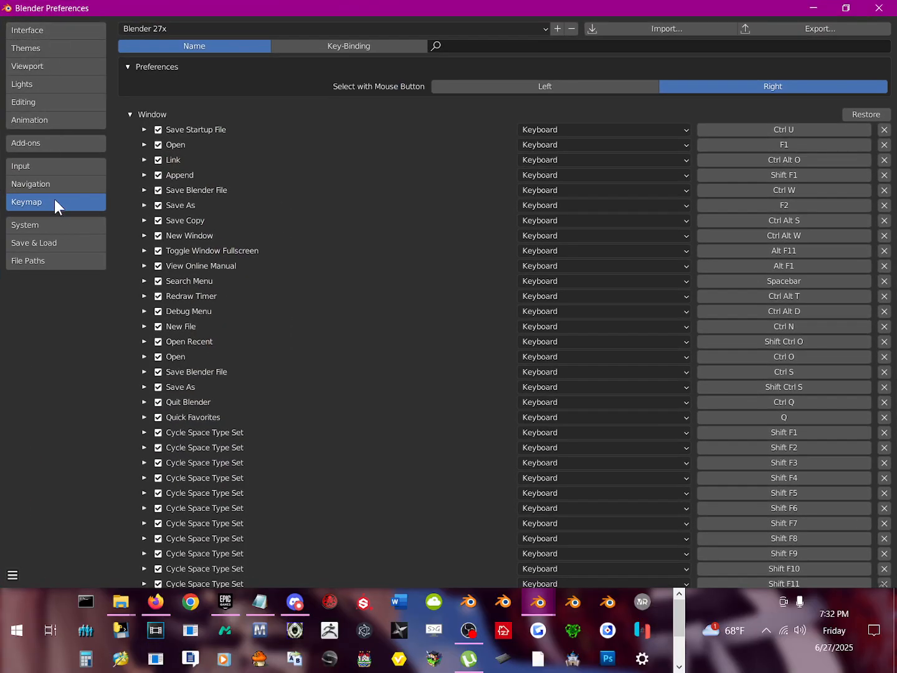
pyautogui.click(25, 144)
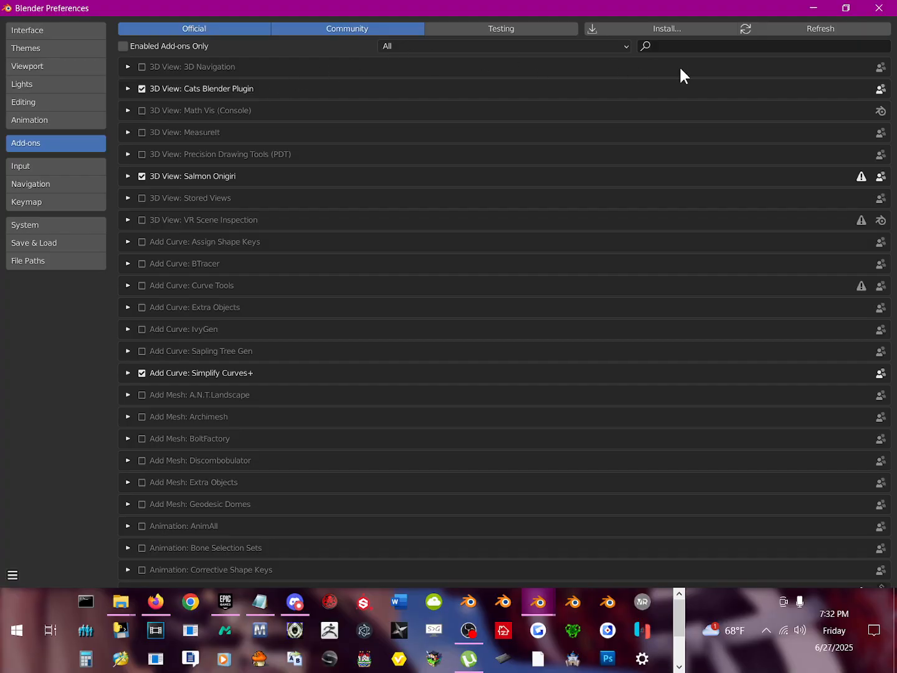
pyautogui.click(685, 28)
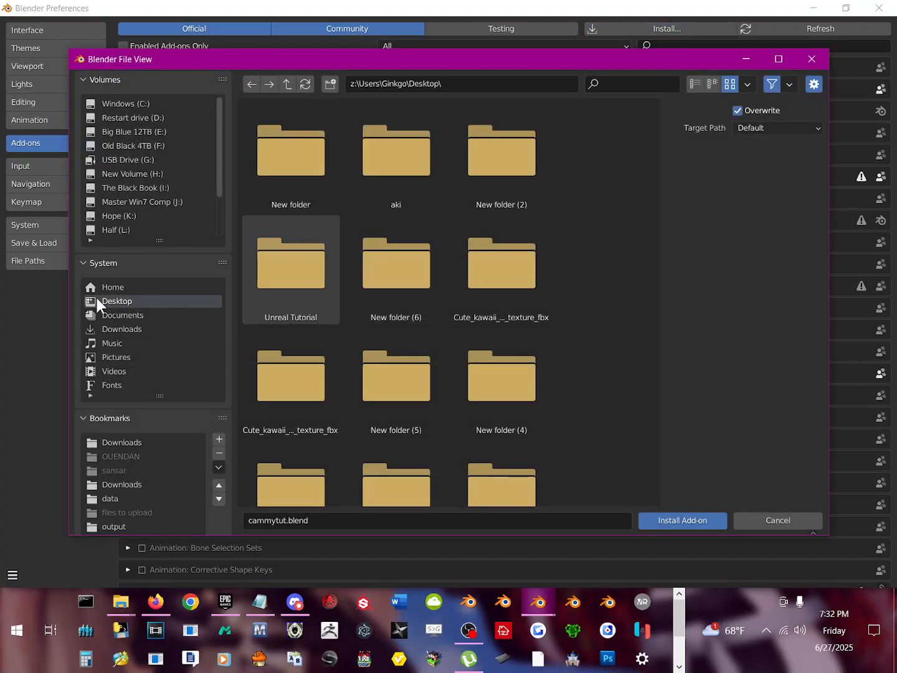
pyautogui.doubleClick(316, 168)
pyautogui.click(317, 154)
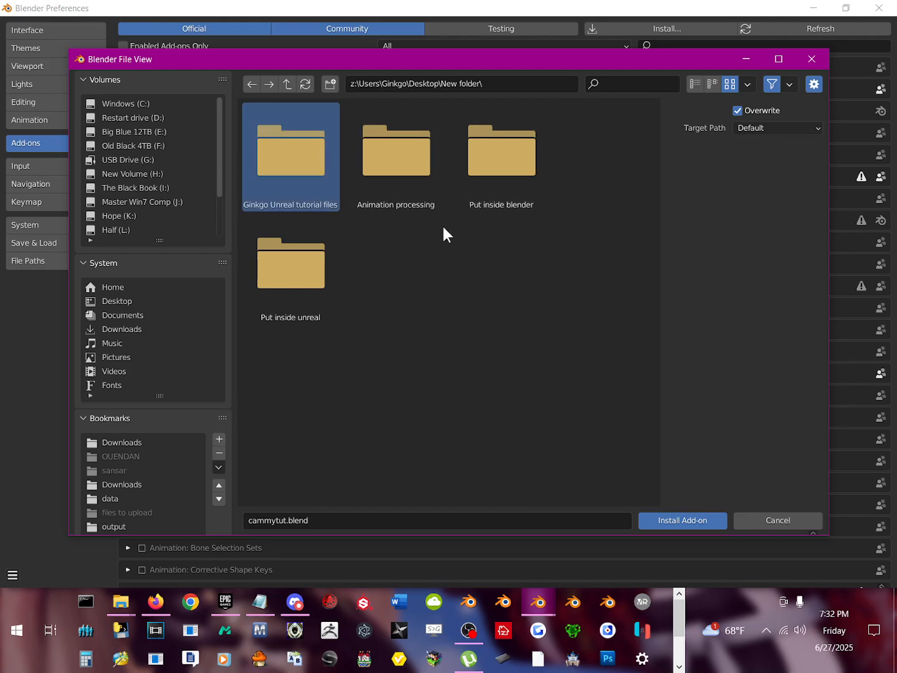
pyautogui.doubleClick(500, 173)
pyautogui.doubleClick(291, 147)
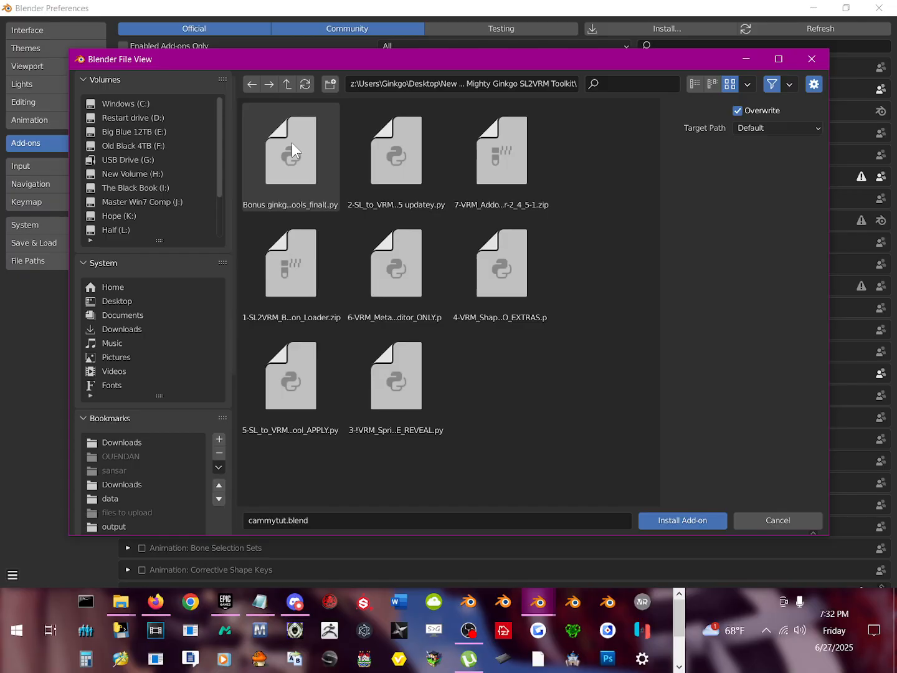
pyautogui.doubleClick(398, 165)
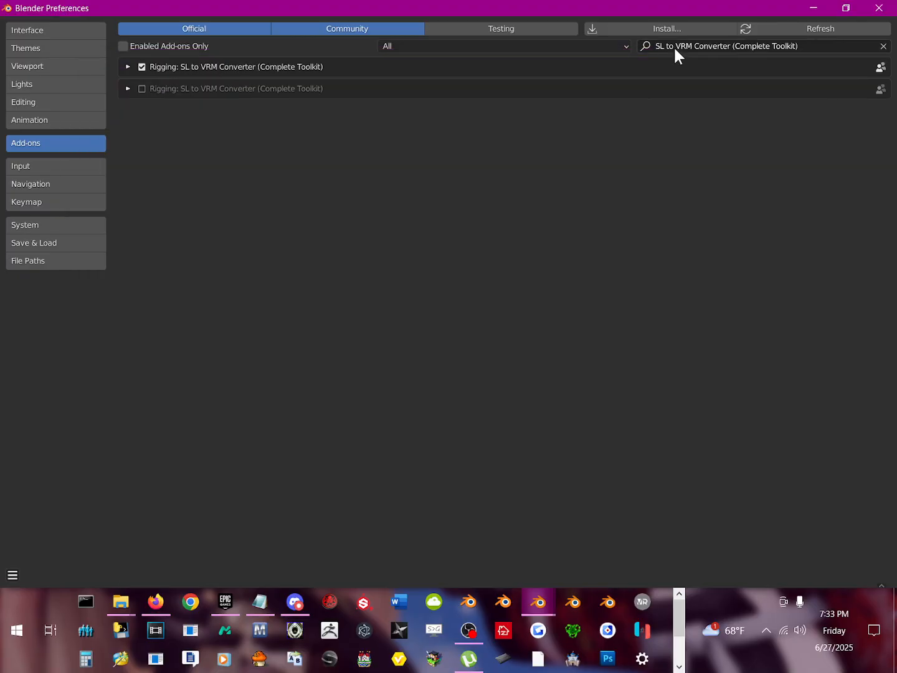
# Step: Enable the newly installed Rigging: SL to VRM Converter (Complete Toolkit) add-on
pyautogui.click(675, 47)
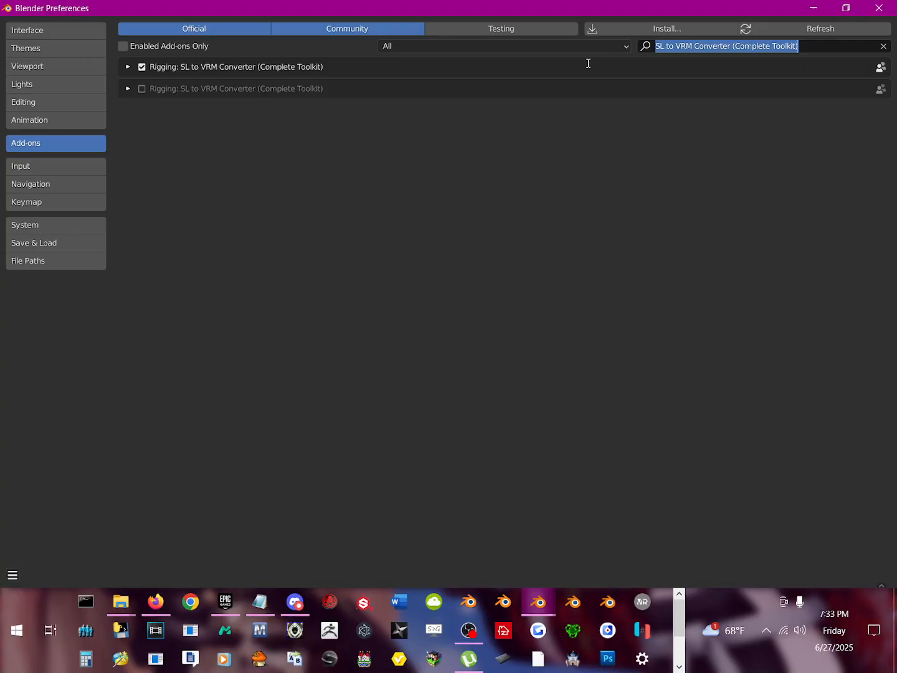
pyautogui.click(230, 95)
pyautogui.click(141, 88)
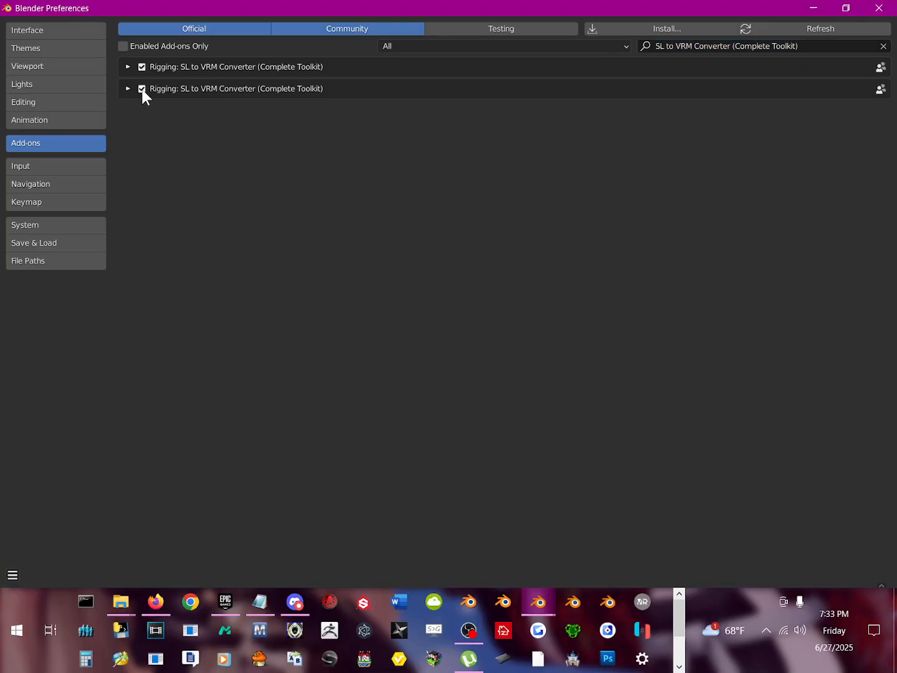
# Step: Remove the old add-on copy !!2-SL_to_VRM_Converter_Toolkit_FinalFix - Copy.py, check the remaining add-on's details, and close the preferences
pyautogui.click(128, 67)
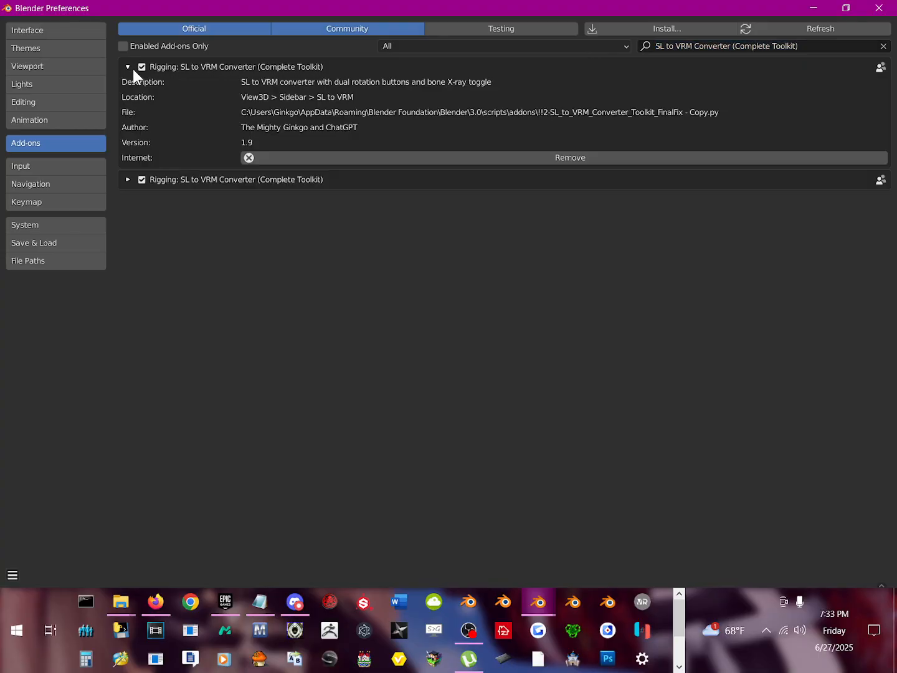
pyautogui.click(306, 154)
pyautogui.click(331, 210)
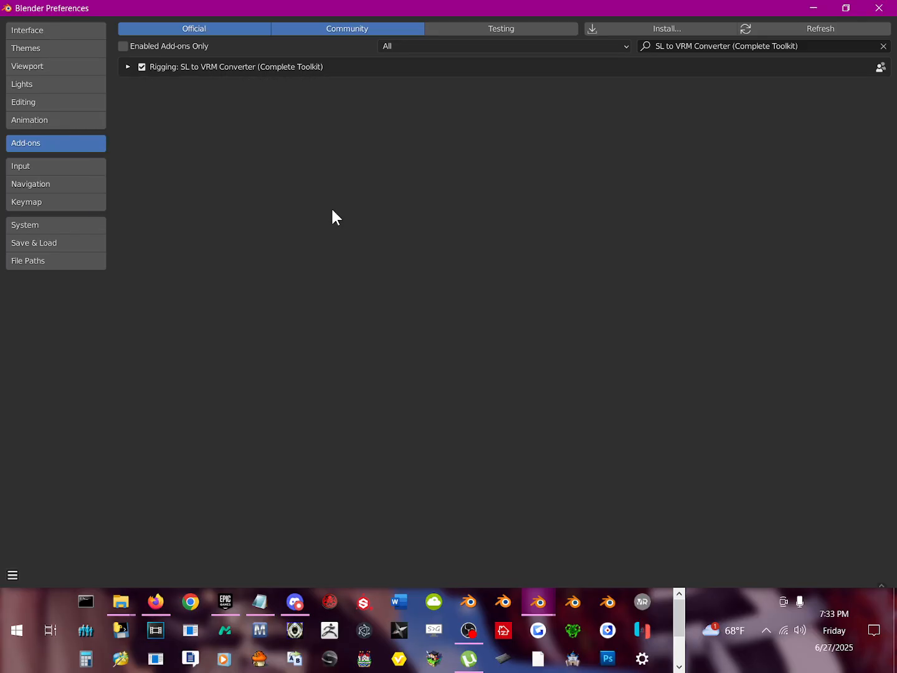
pyautogui.click(127, 66)
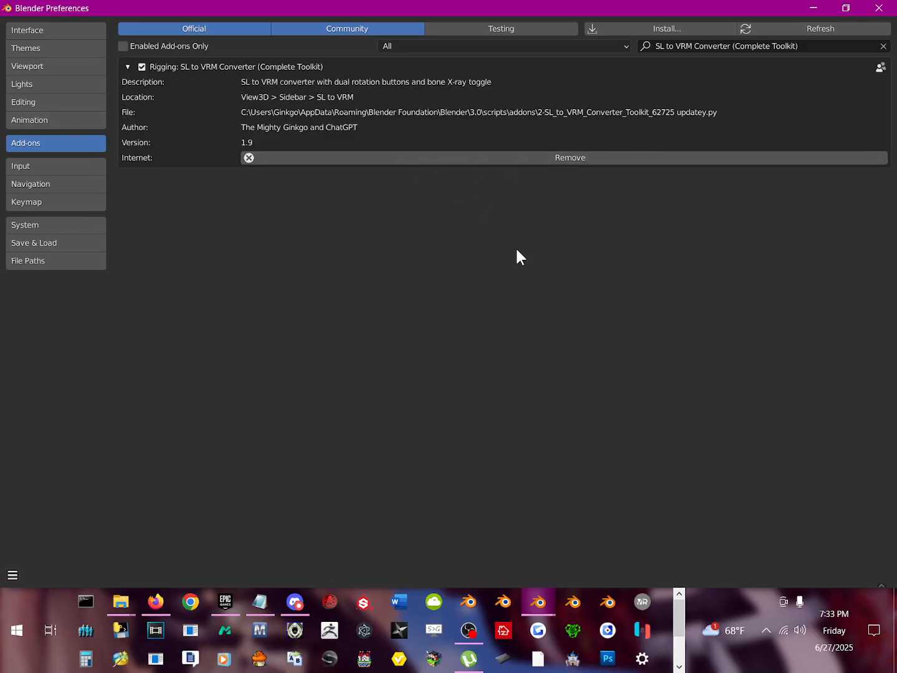
pyautogui.click(878, 8)
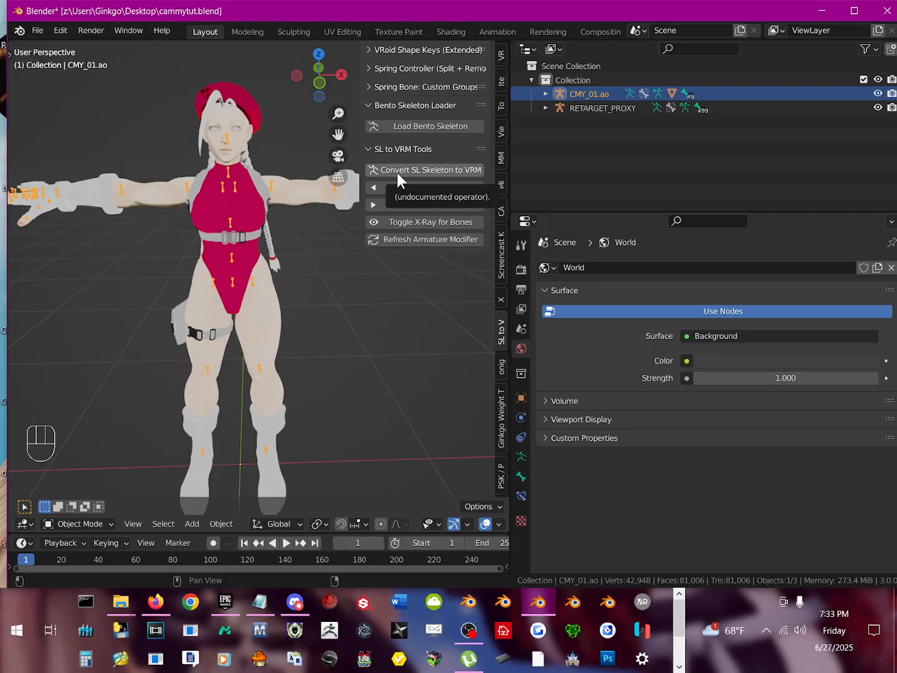
# Step: Convert the CMY_01.ao armature from an SL skeleton to VRM and switch it to Pose Mode
pyautogui.click(426, 170)
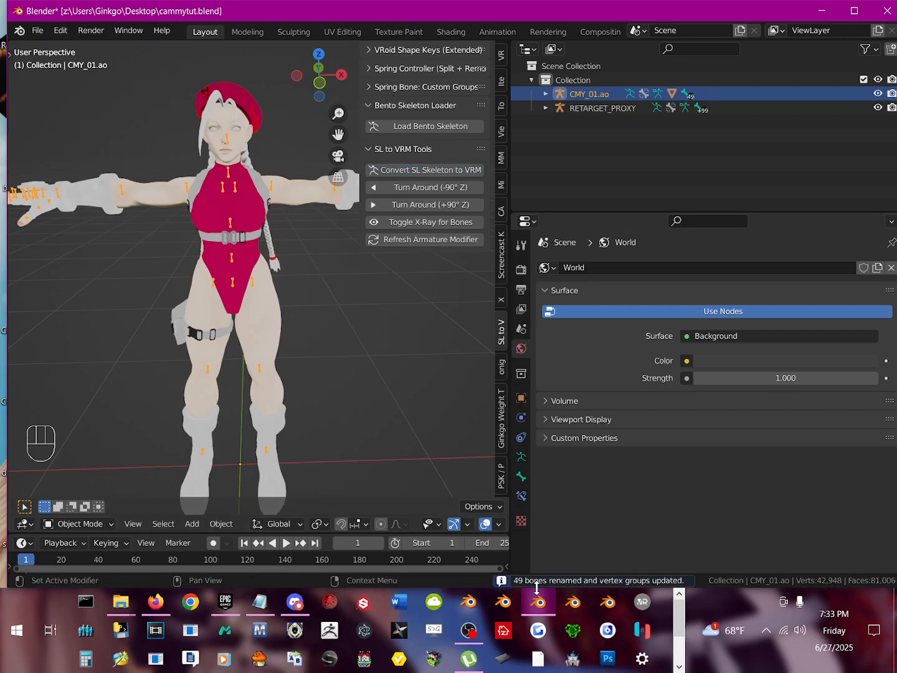
pyautogui.moveTo(149, 165); pyautogui.dragTo(183, 203, button='middle')
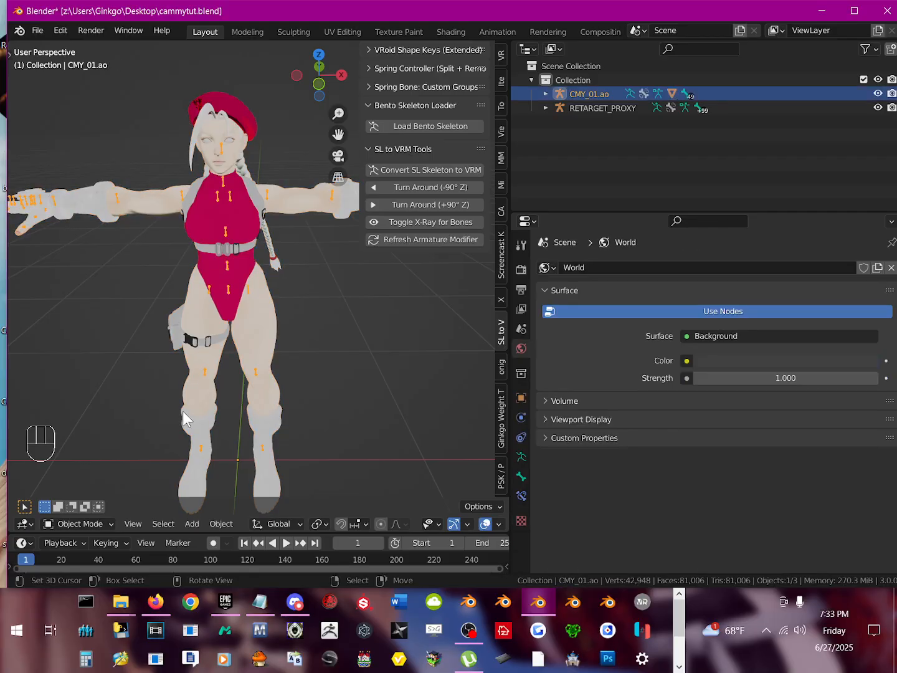
pyautogui.click(80, 524)
pyautogui.click(93, 473)
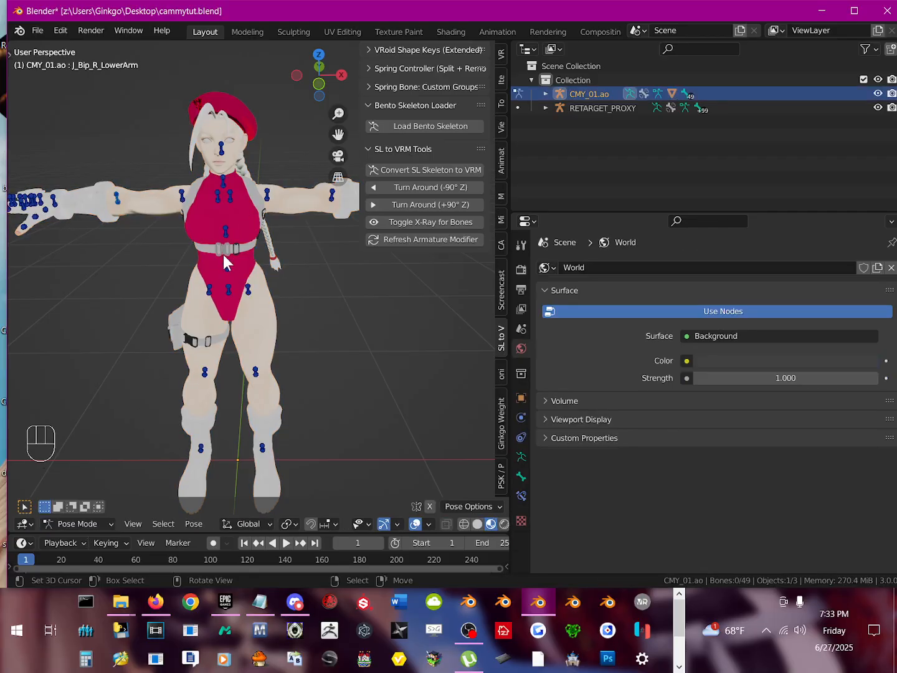
# Step: Test-rotate the J_Bip_C_Spine bone to check whether the mesh follows, cancelling each rotation
pyautogui.click(226, 263)
pyautogui.press('r')
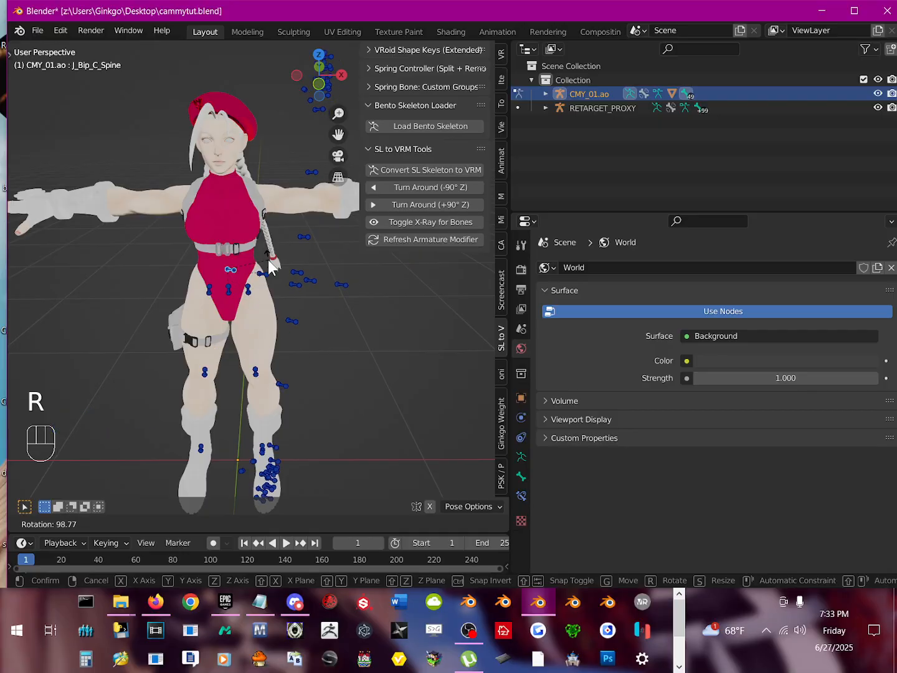
pyautogui.rightClick(221, 265)
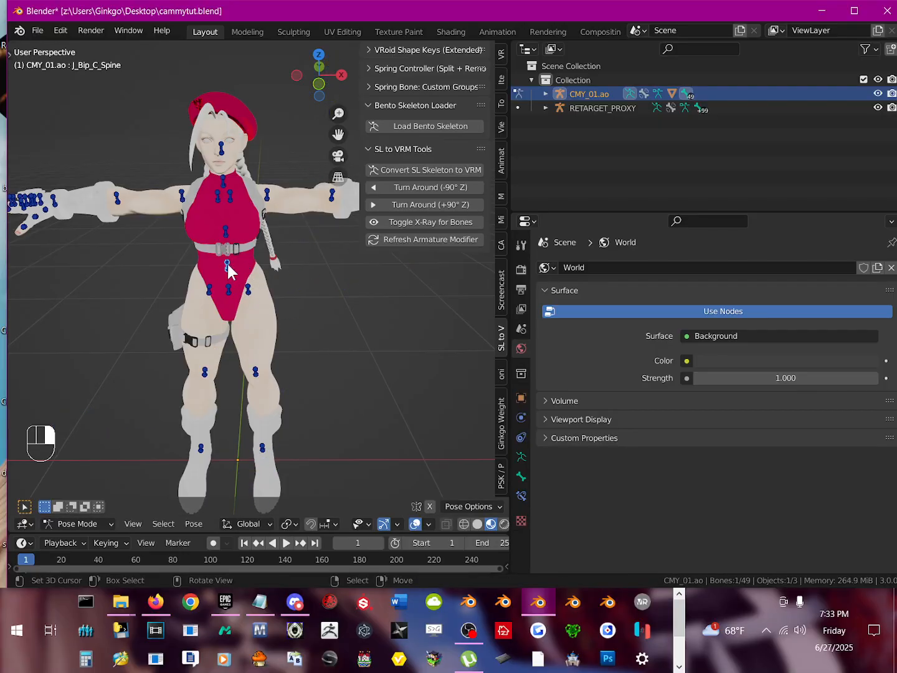
pyautogui.press('r')
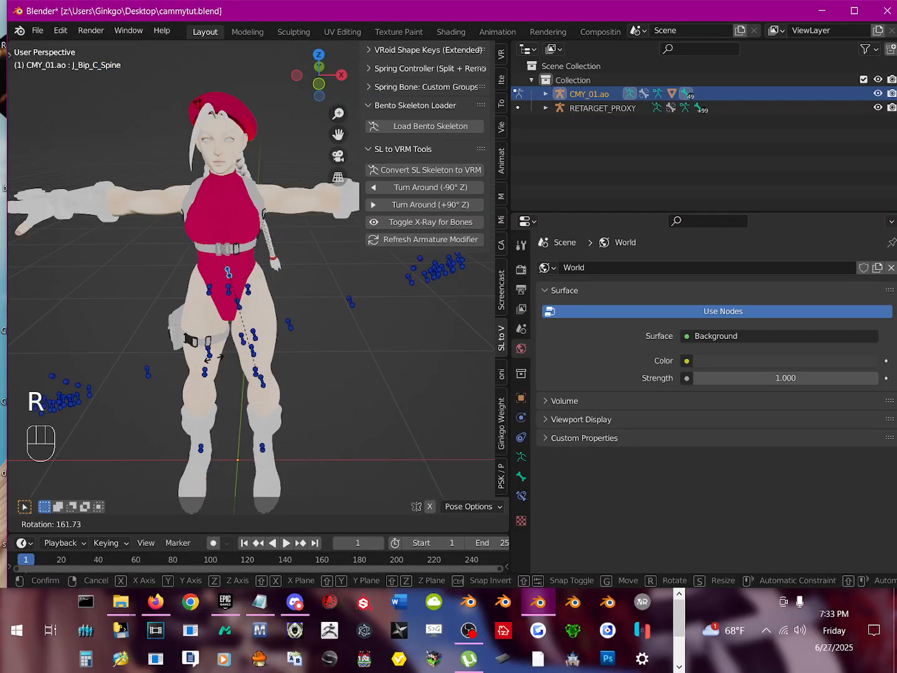
pyautogui.rightClick(196, 329)
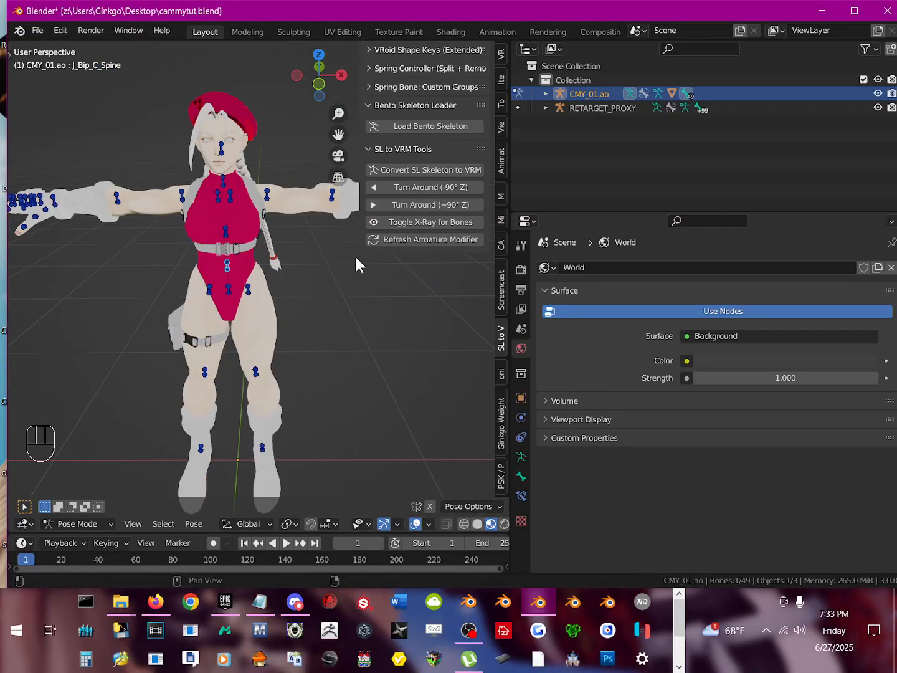
# Step: Refresh the armature modifier and test-rotate the J_Bip_C_Spine and J_Bip_R_UpperArm bones, cancelling each rotation
pyautogui.click(395, 240)
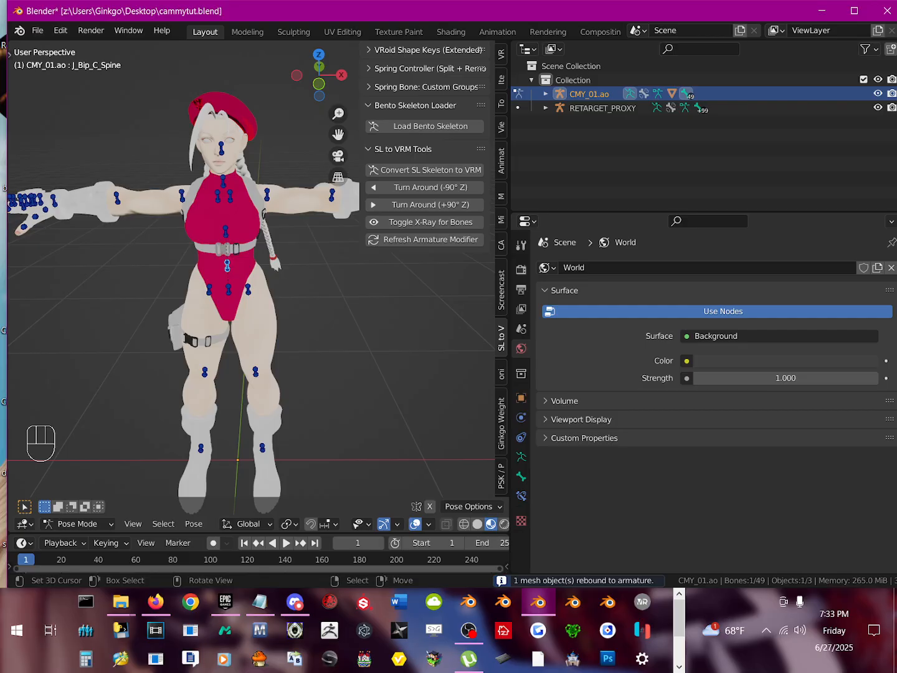
pyautogui.press('r')
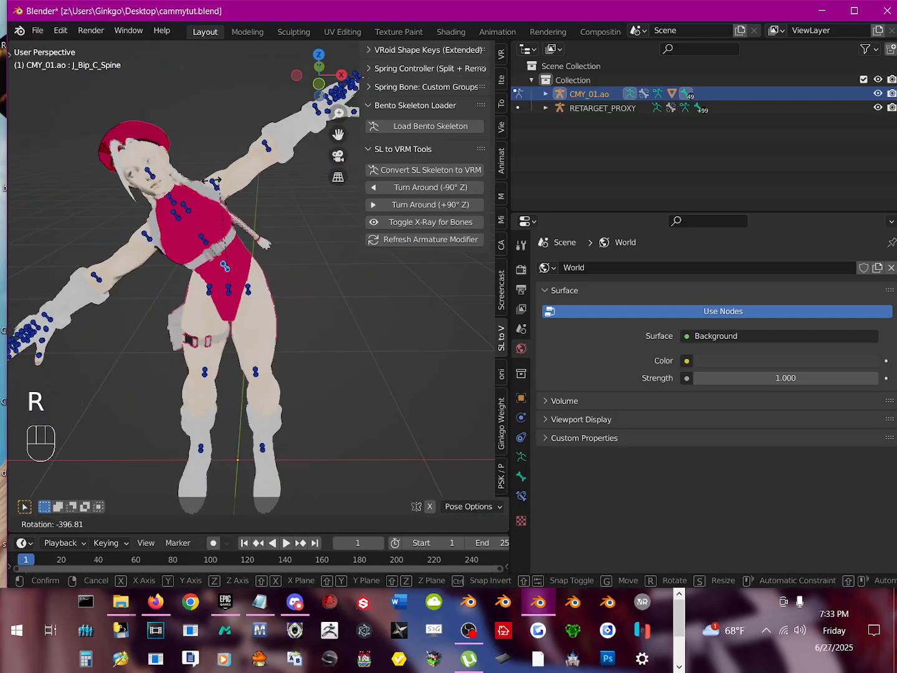
pyautogui.rightClick(170, 203)
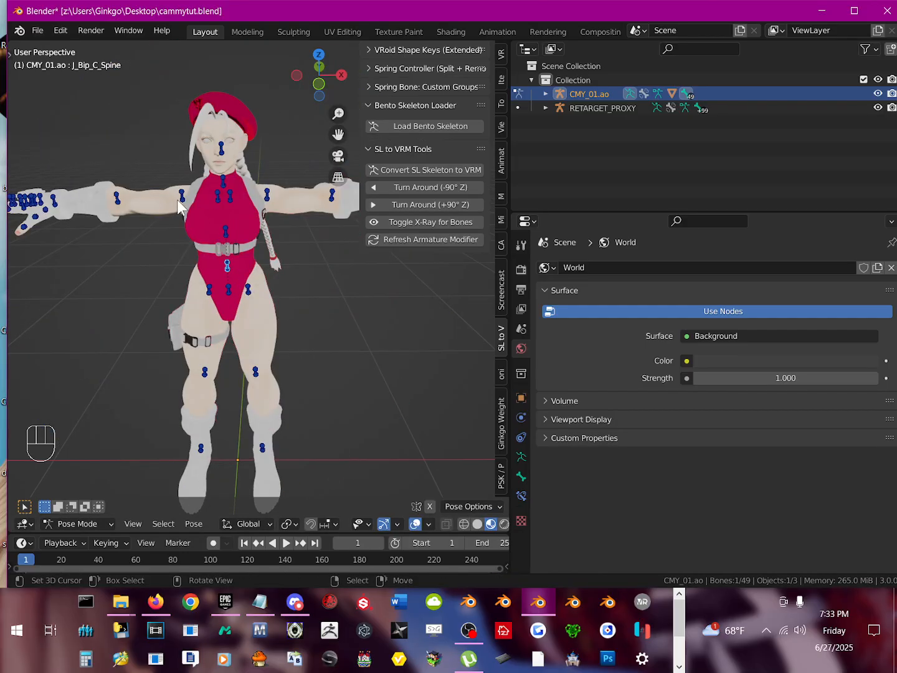
pyautogui.click(182, 195)
pyautogui.press('r')
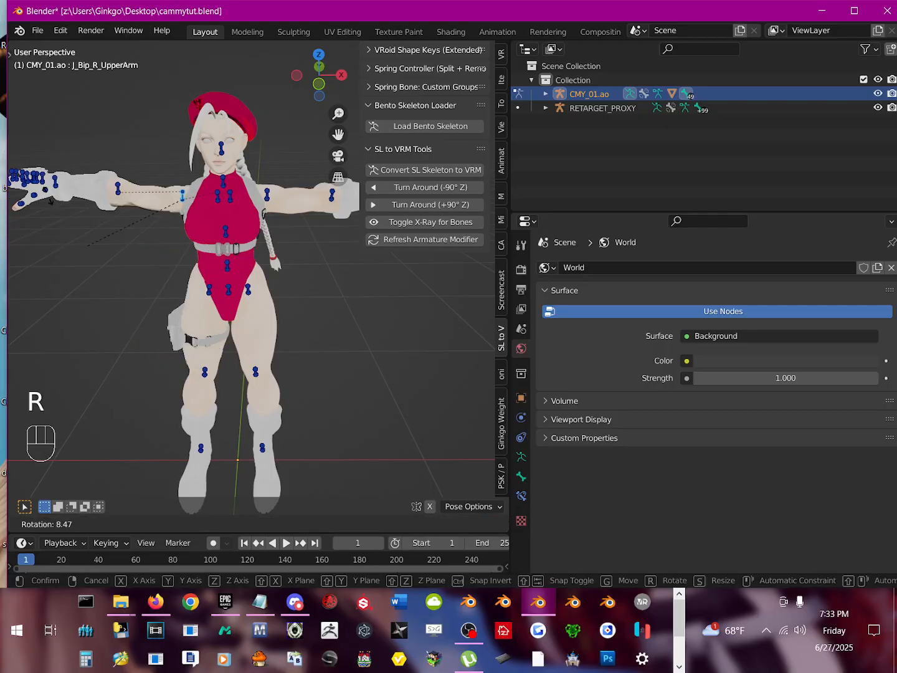
pyautogui.rightClick(140, 271)
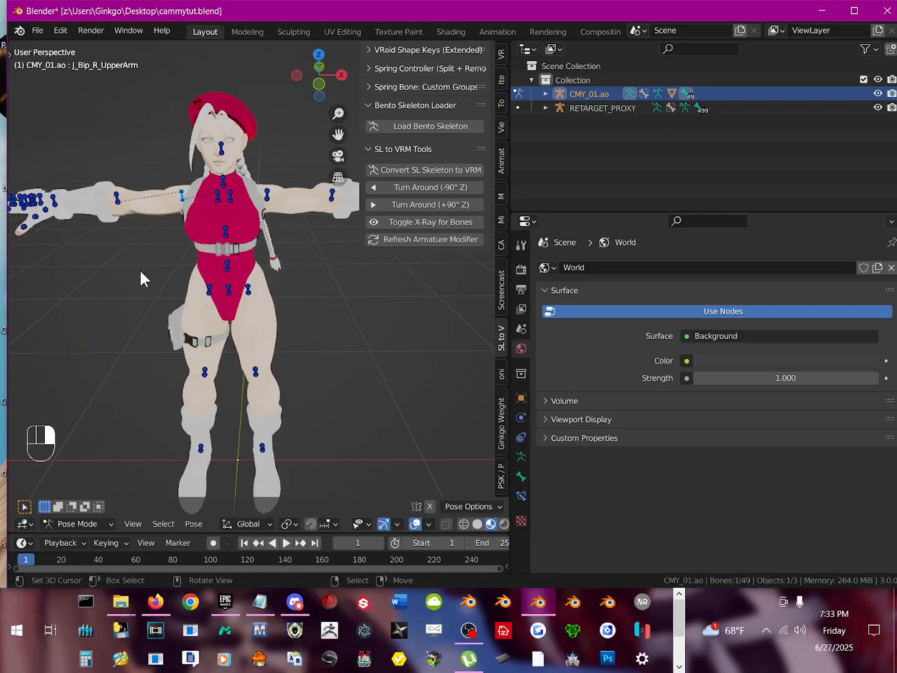
pyautogui.moveTo(260, 294)
pyautogui.keyDown('shift'); pyautogui.mouseDown(button='middle')
pyautogui.moveTo(230, 339)
pyautogui.moveTo(249, 324)
pyautogui.moveTo(251, 303)
pyautogui.mouseUp(button='middle'); pyautogui.keyUp('shift')
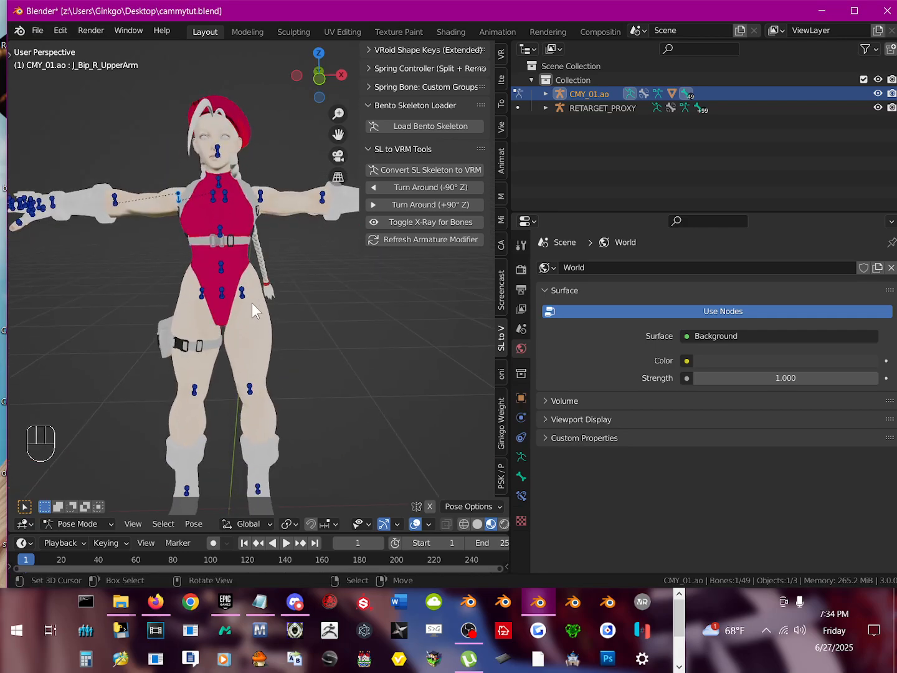
# Step: Return to Object Mode and select all objects, including the CMY_01.ao and RETARGET_PROXY armatures
pyautogui.click(93, 522)
pyautogui.click(92, 509)
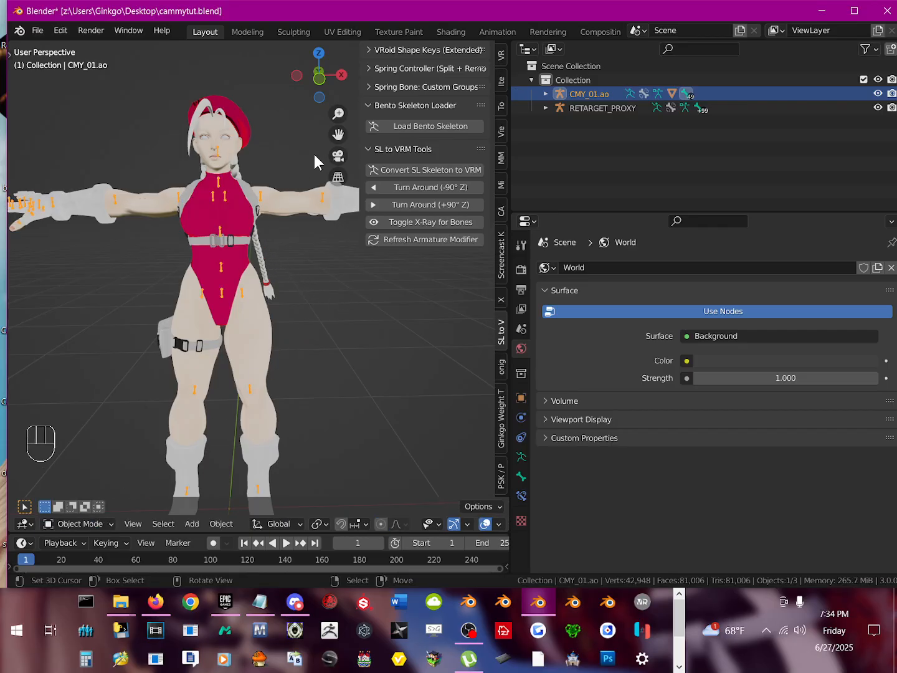
pyautogui.click(261, 309)
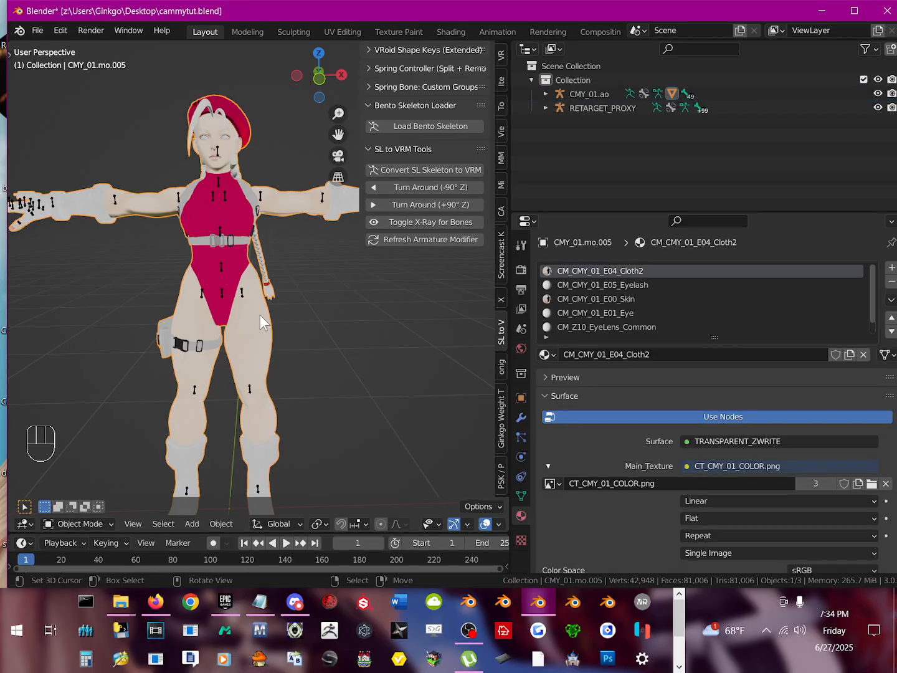
pyautogui.press('a')
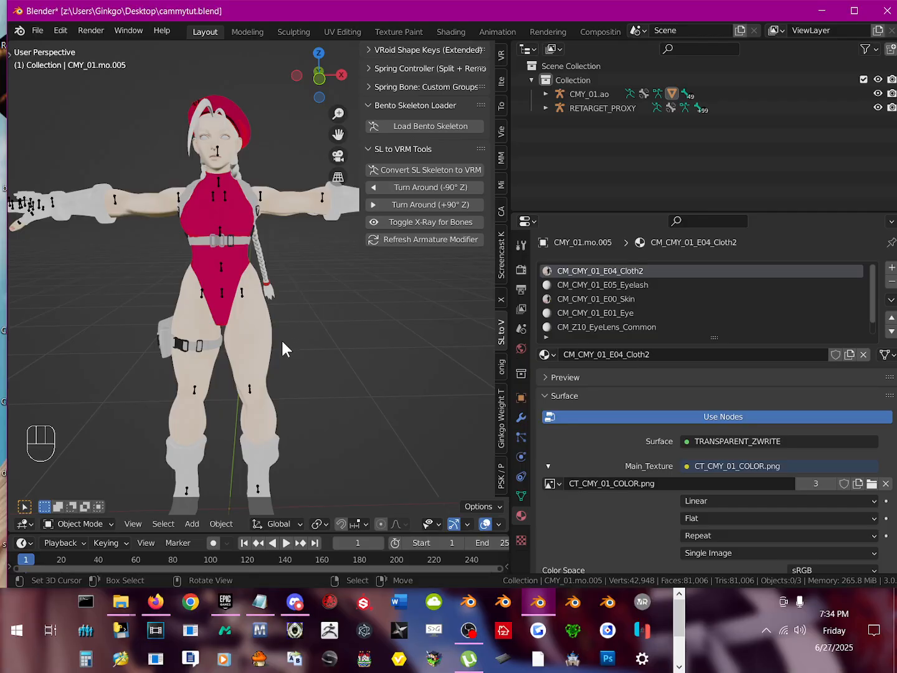
pyautogui.press('a')
pyautogui.scroll(-3, 231, 203)
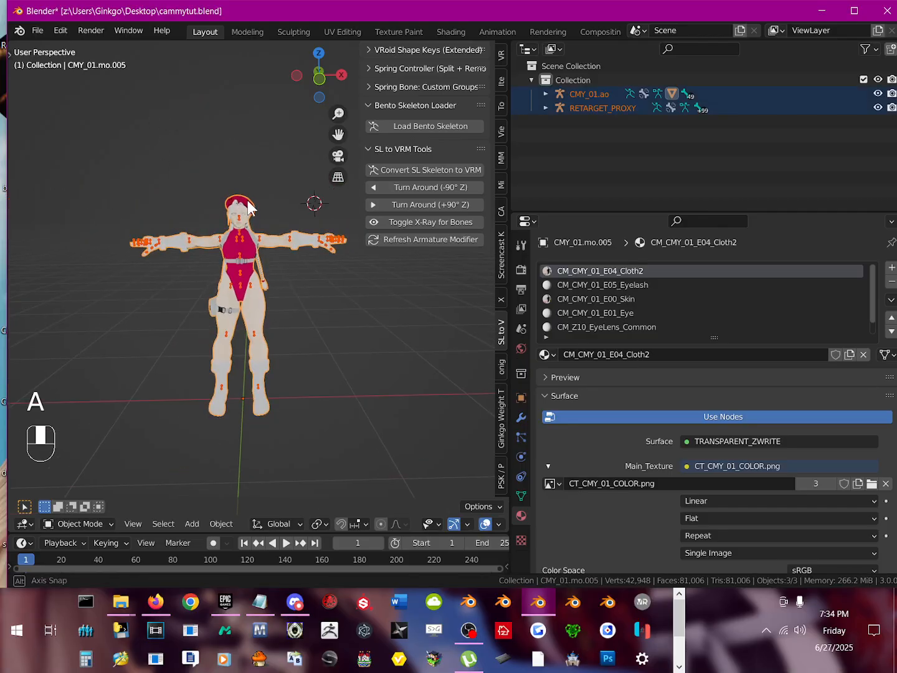
# Step: Try to export the selected objects as a VRM file and dismiss the validation report
pyautogui.click(35, 33)
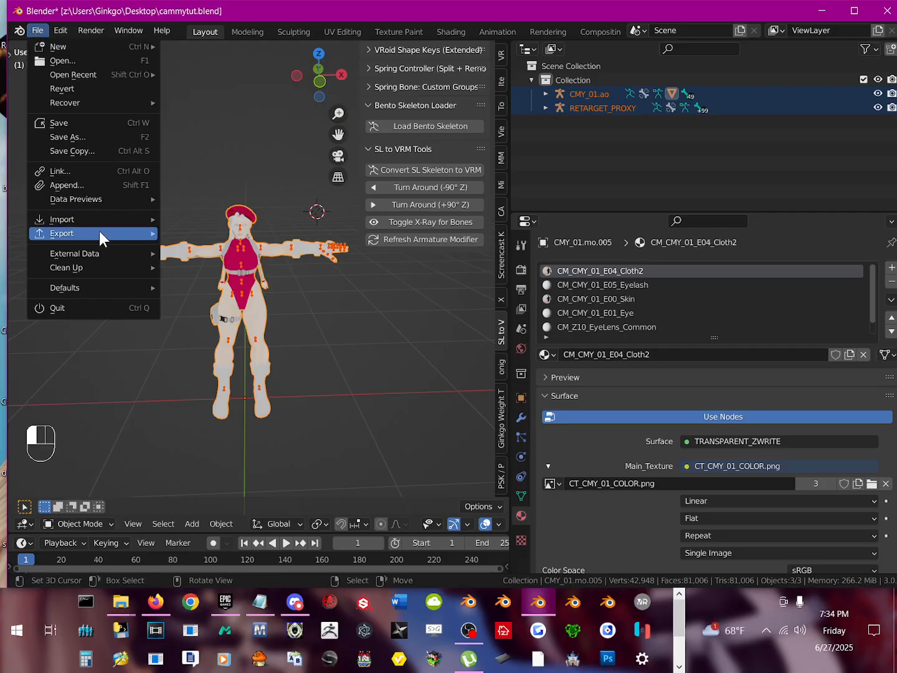
pyautogui.moveTo(99, 232)
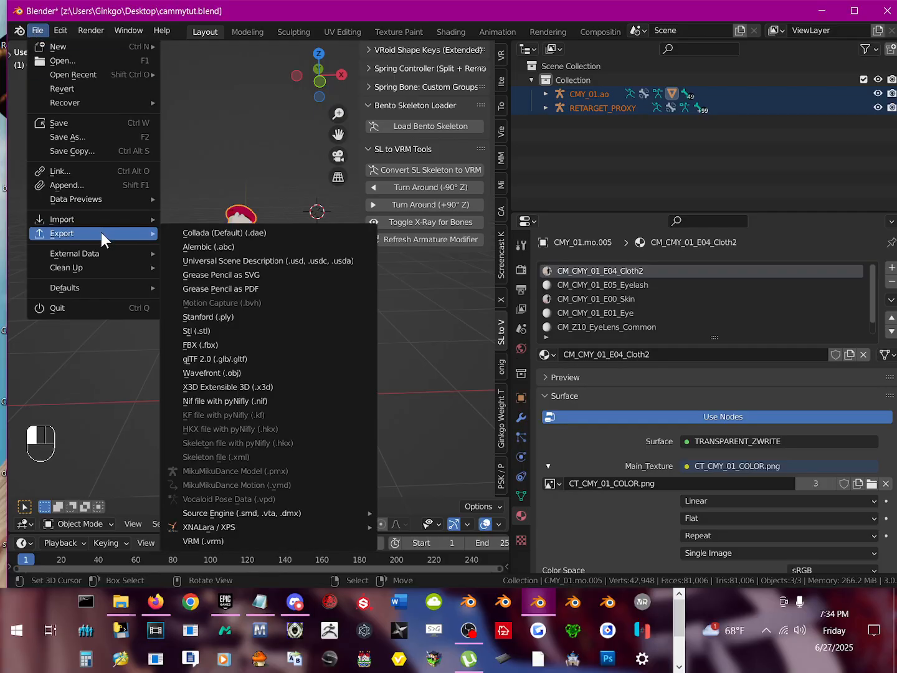
pyautogui.click(226, 537)
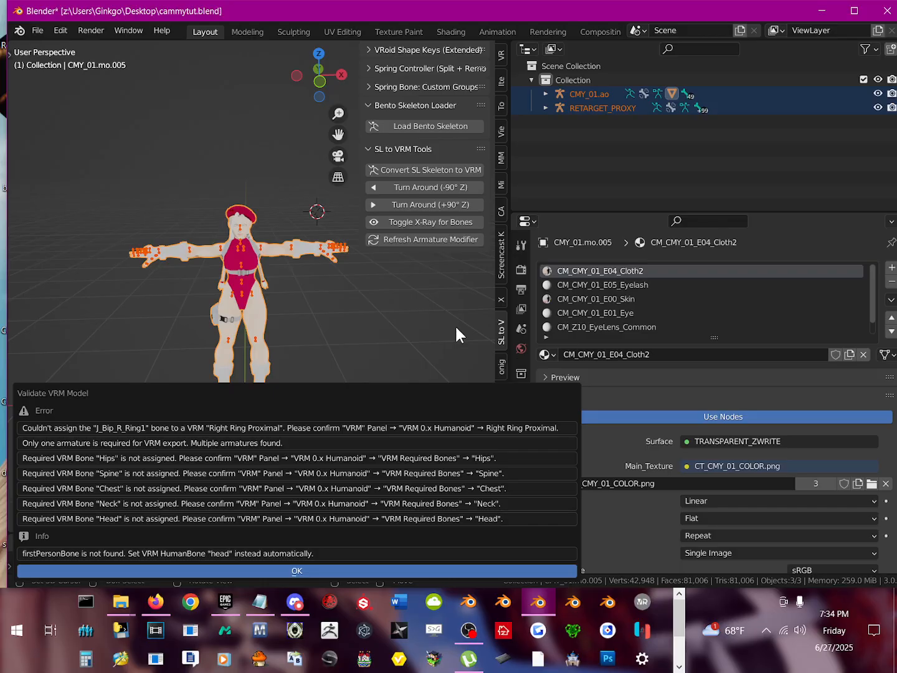
pyautogui.press('Return')
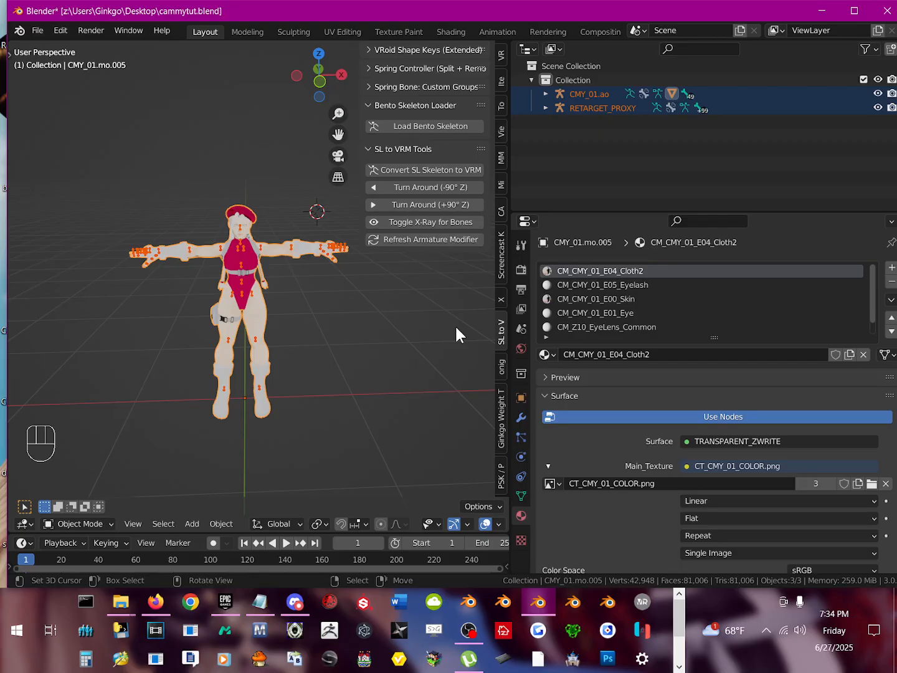
# Step: Hide the RETARGET_PROXY armature in the viewport
pyautogui.moveTo(391, 318); pyautogui.dragTo(335, 374, button='middle')
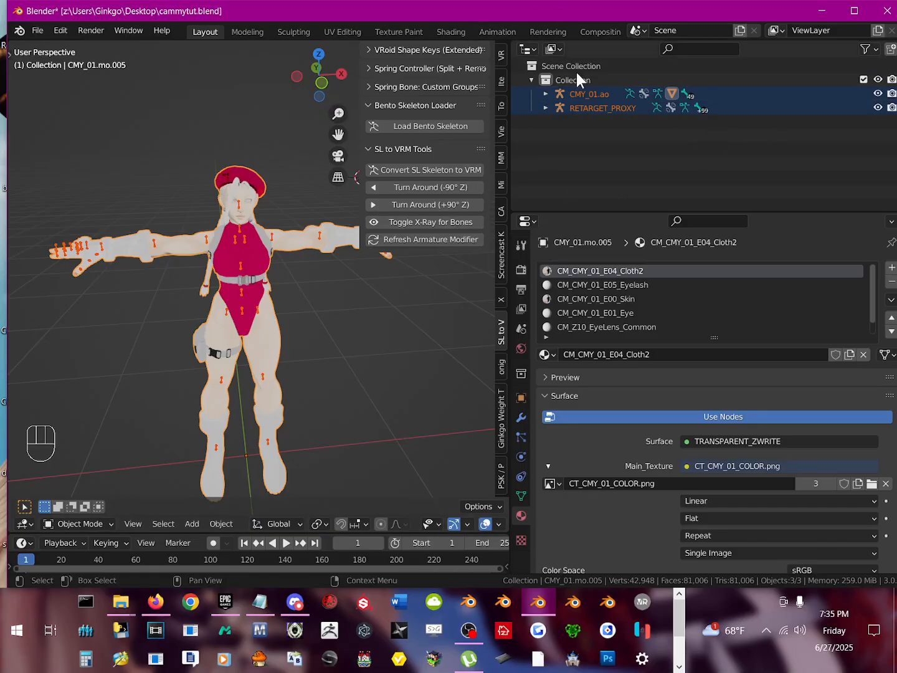
pyautogui.click(607, 109)
pyautogui.click(612, 93)
pyautogui.click(608, 103)
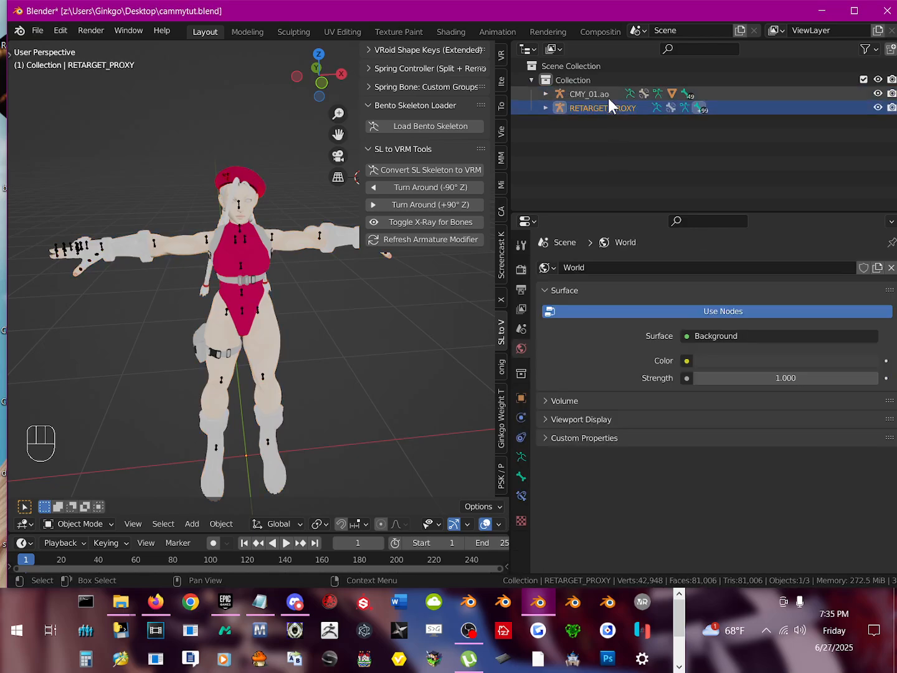
pyautogui.click(608, 99)
pyautogui.click(607, 110)
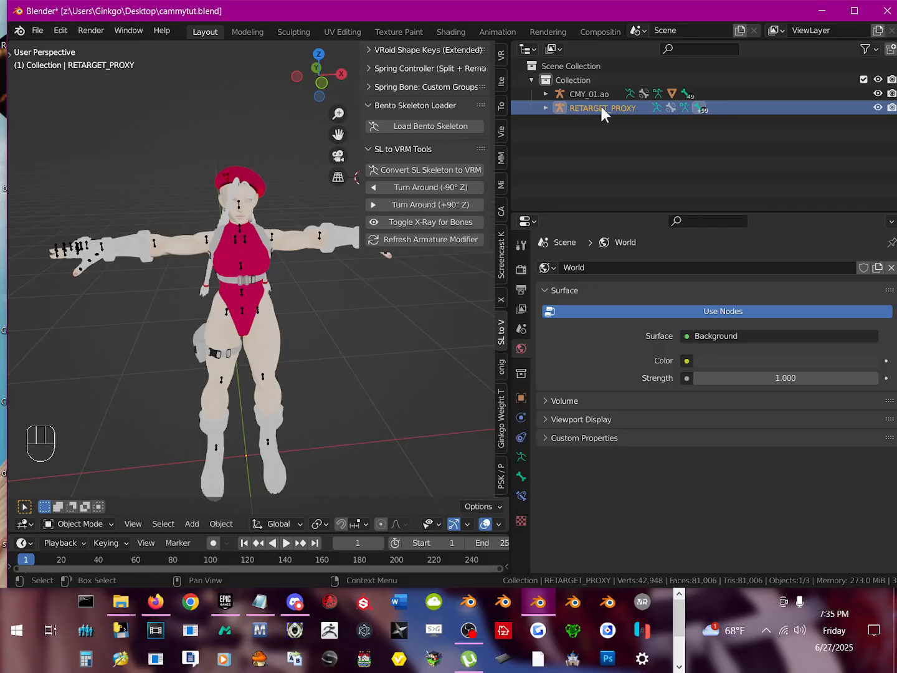
pyautogui.click(878, 108)
# Step: Select all visible objects and try to export them as VRM with RETARGET_PROXY hidden
pyautogui.press('a')
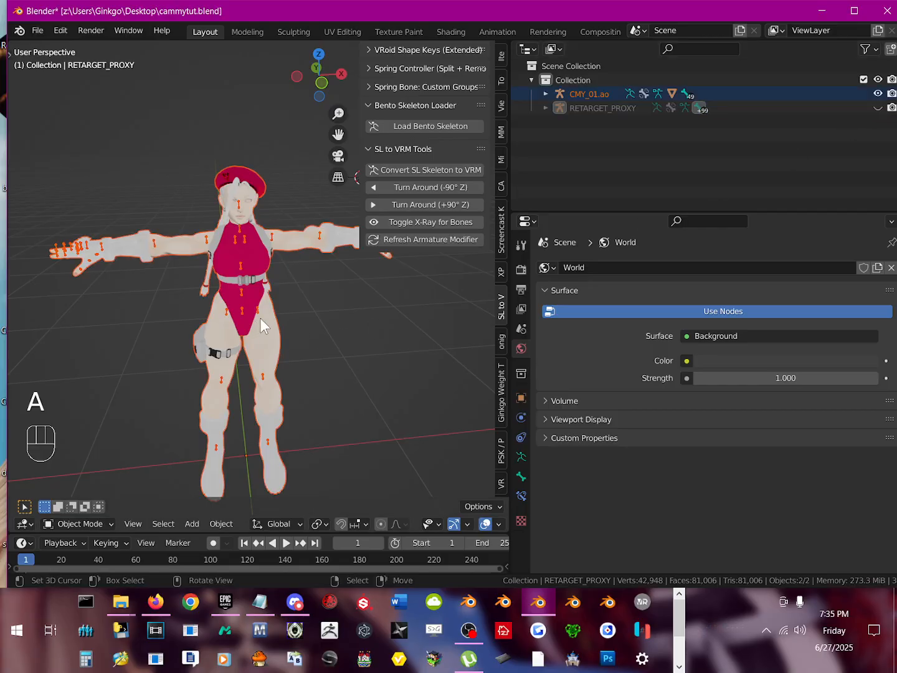
pyautogui.click(35, 31)
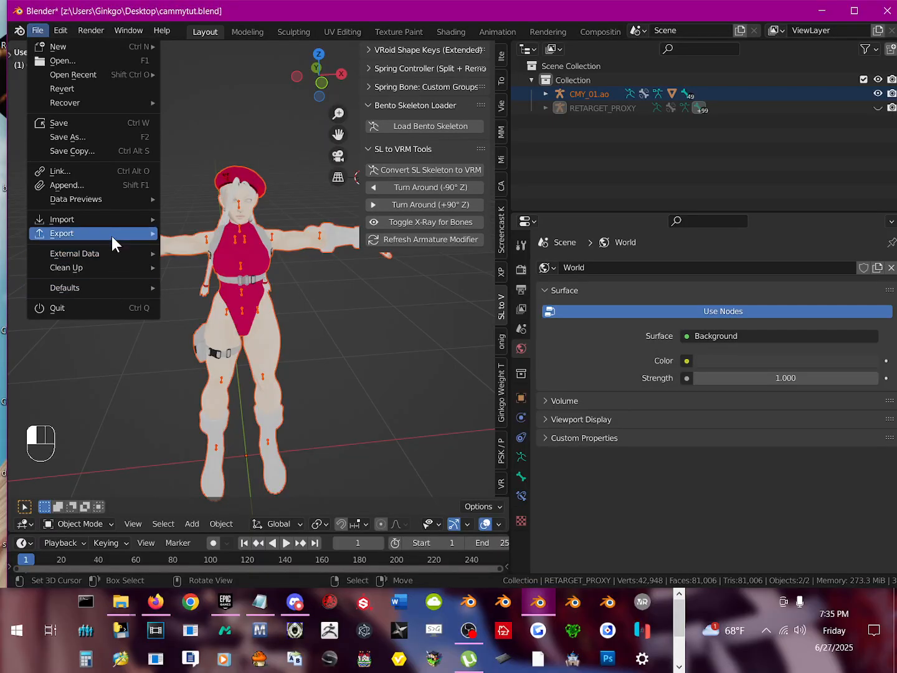
pyautogui.moveTo(89, 225)
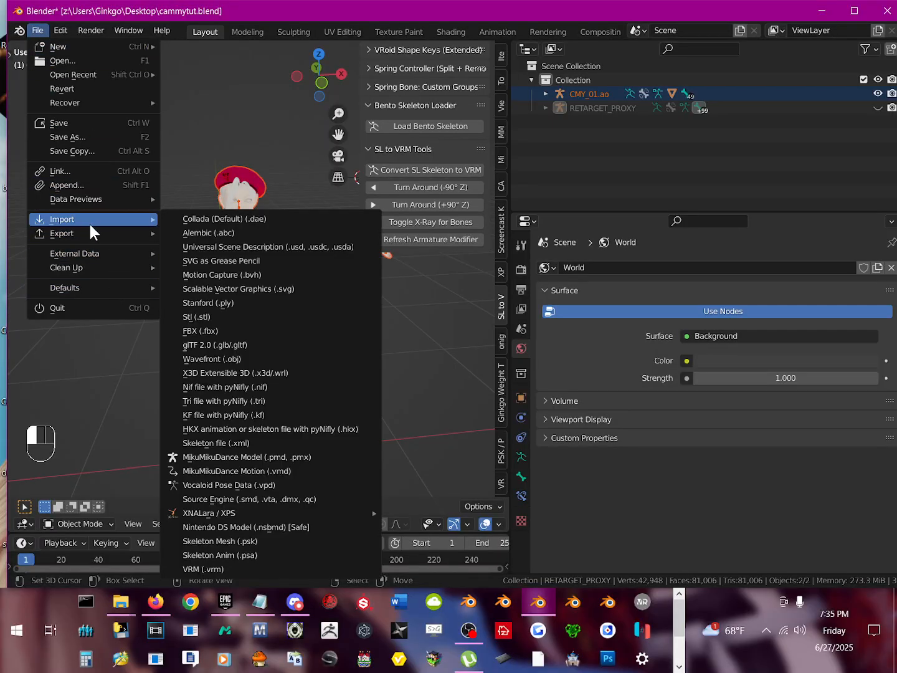
pyautogui.click(208, 538)
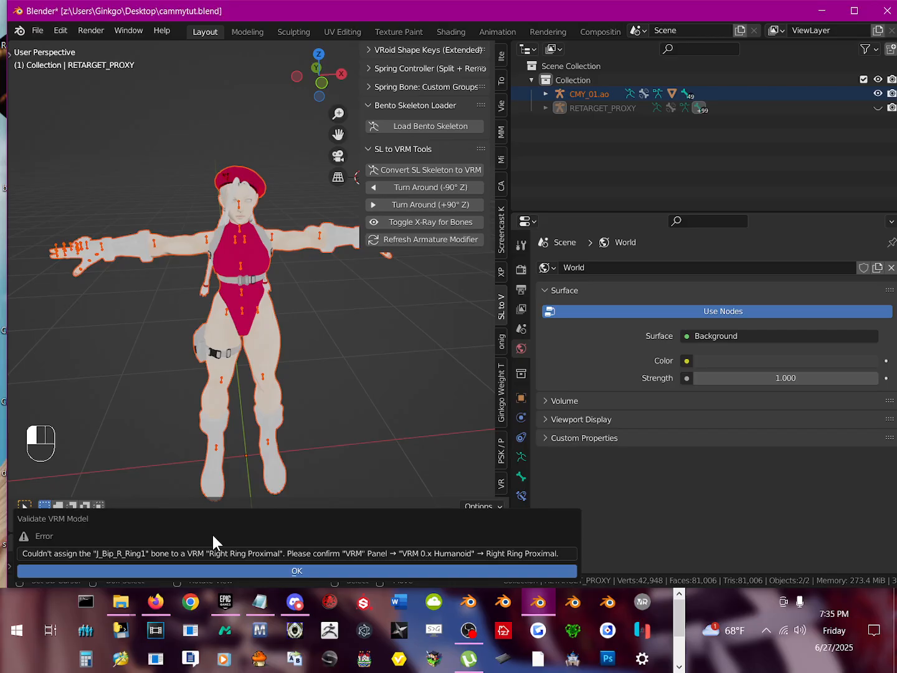
# Step: Delete the RETARGET_PROXY armature from the collection
pyautogui.click(612, 105)
pyautogui.rightClick(613, 105)
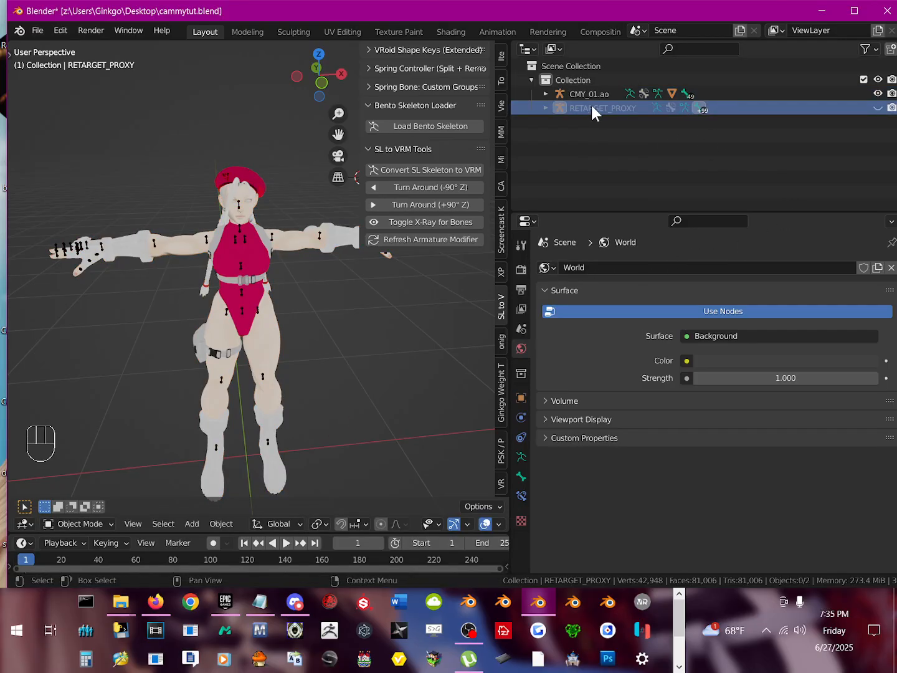
pyautogui.rightClick(591, 106)
pyautogui.rightClick(594, 109)
pyautogui.click(545, 143)
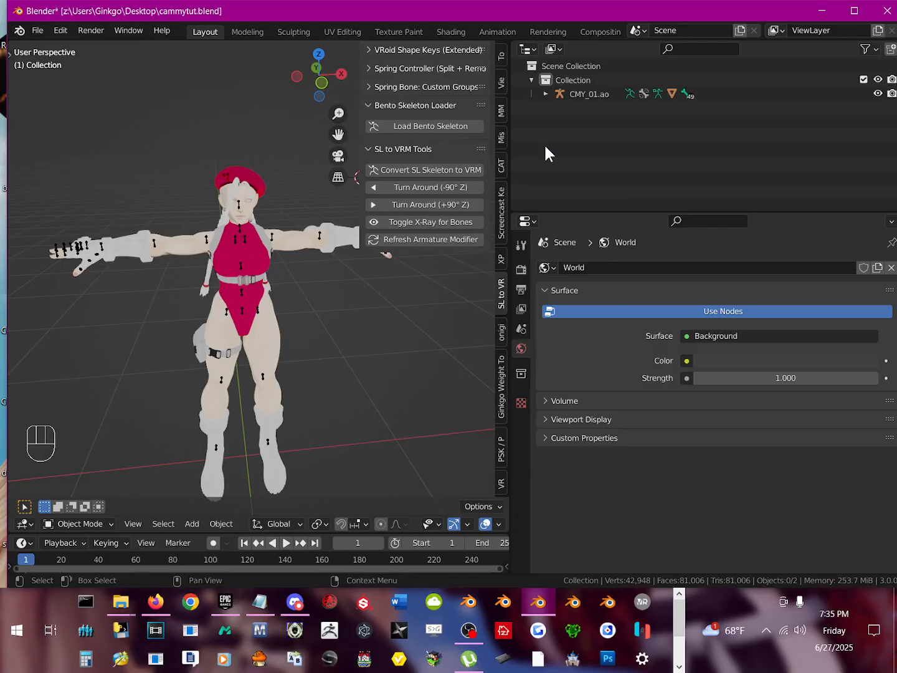
# Step: Select the CMY_01.ao armature with its mesh, try the VRM export again, and close the validation report
pyautogui.scroll(3, 241, 334)
pyautogui.moveTo(241, 333); pyautogui.dragTo(236, 332, button='middle')
pyautogui.press('a')
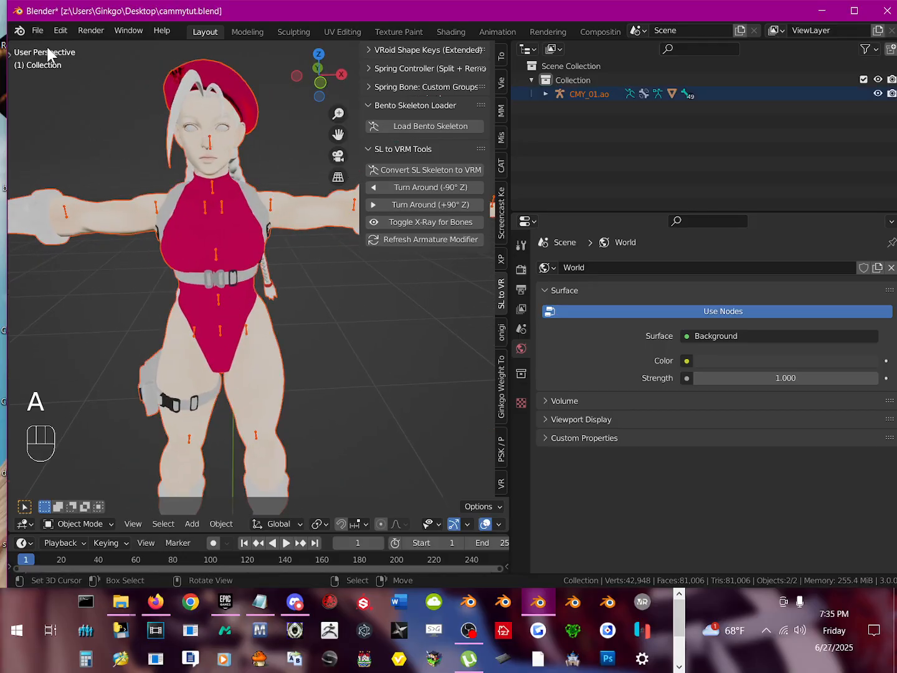
pyautogui.click(35, 30)
pyautogui.moveTo(83, 230)
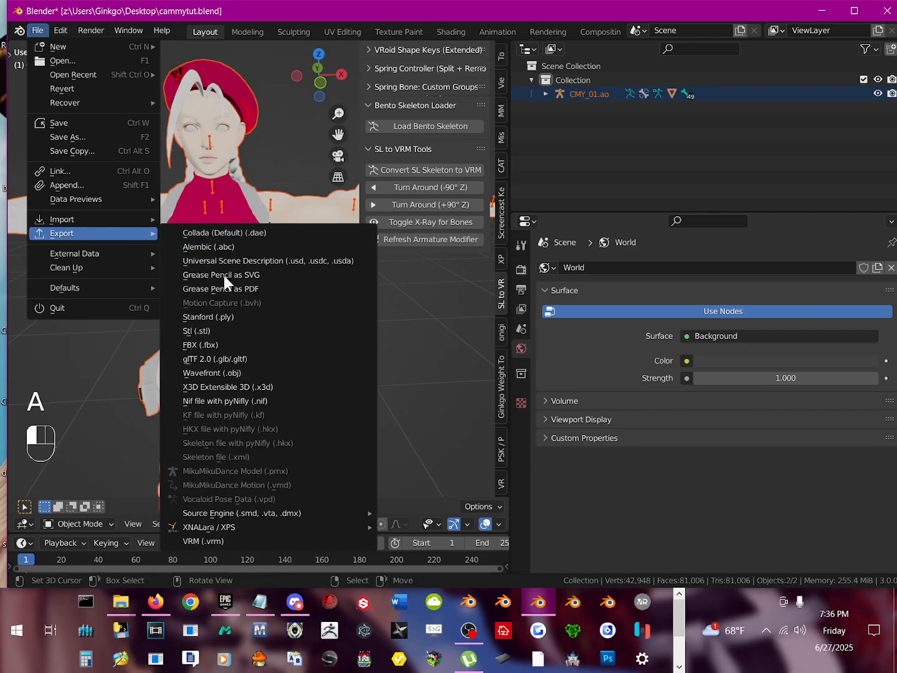
pyautogui.click(249, 541)
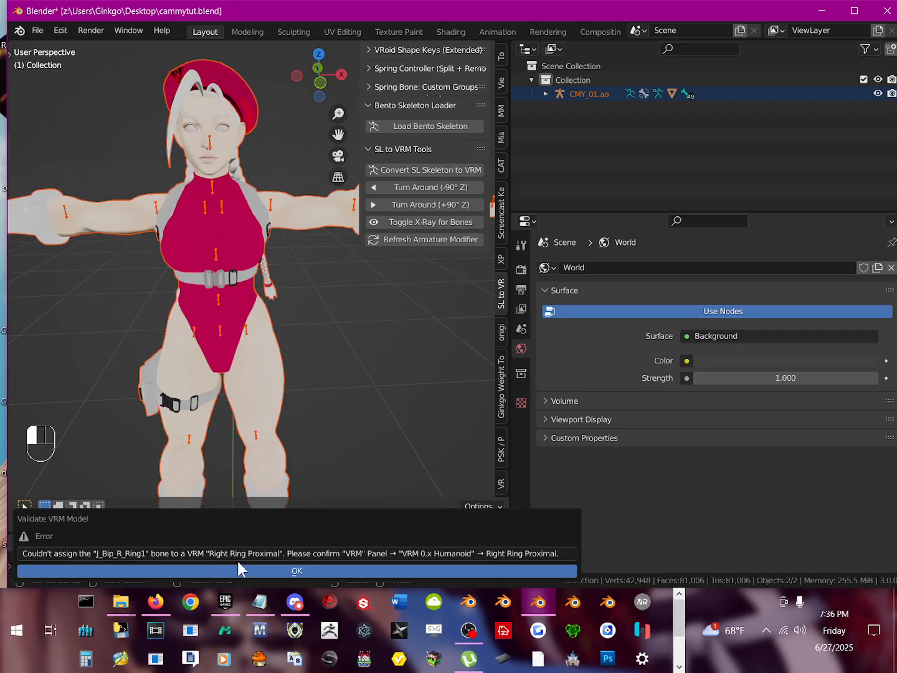
pyautogui.click(260, 330)
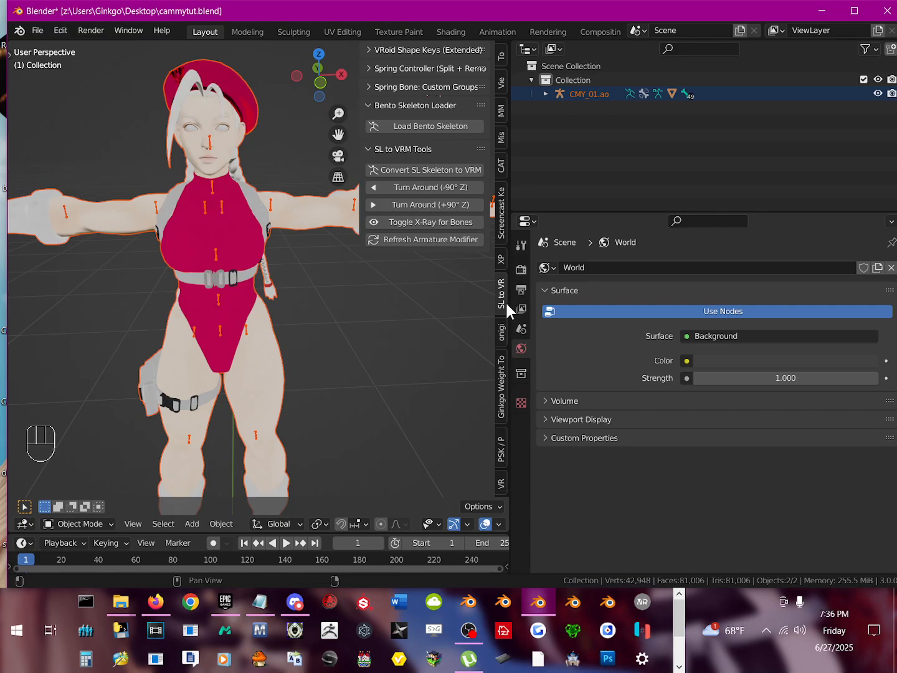
# Step: Open the VRM 0.x Humanoid settings in a widened sidebar and check the required and optional bone assignments
pyautogui.click(501, 484)
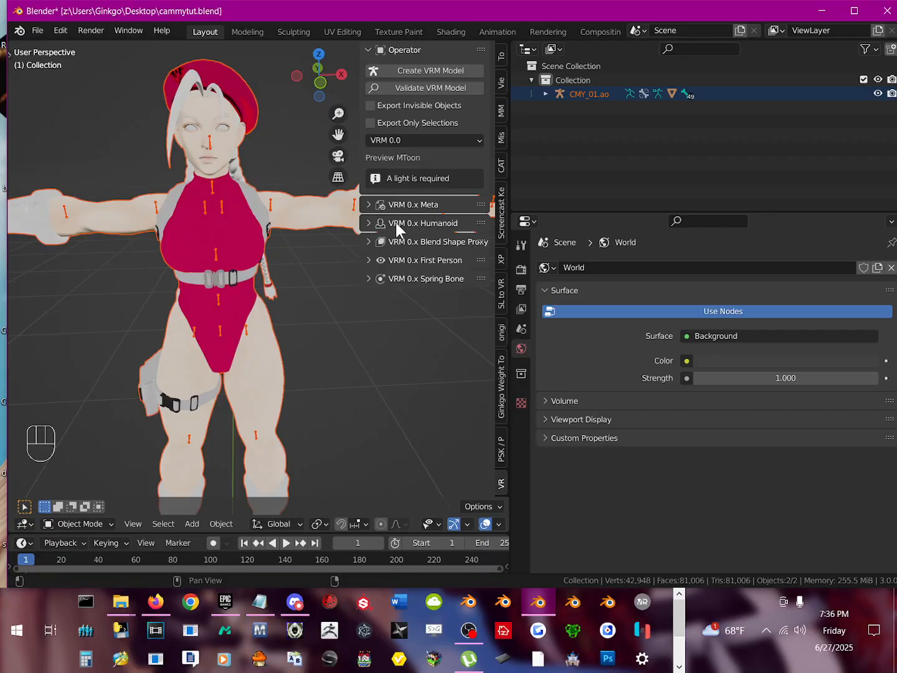
pyautogui.click(441, 222)
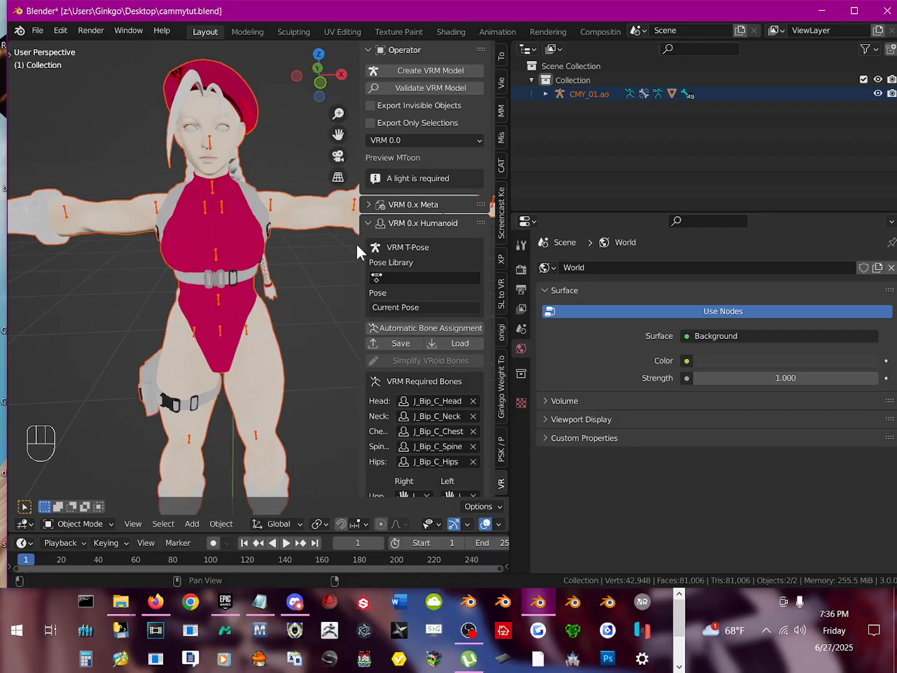
pyautogui.moveTo(360, 245); pyautogui.dragTo(191, 249)
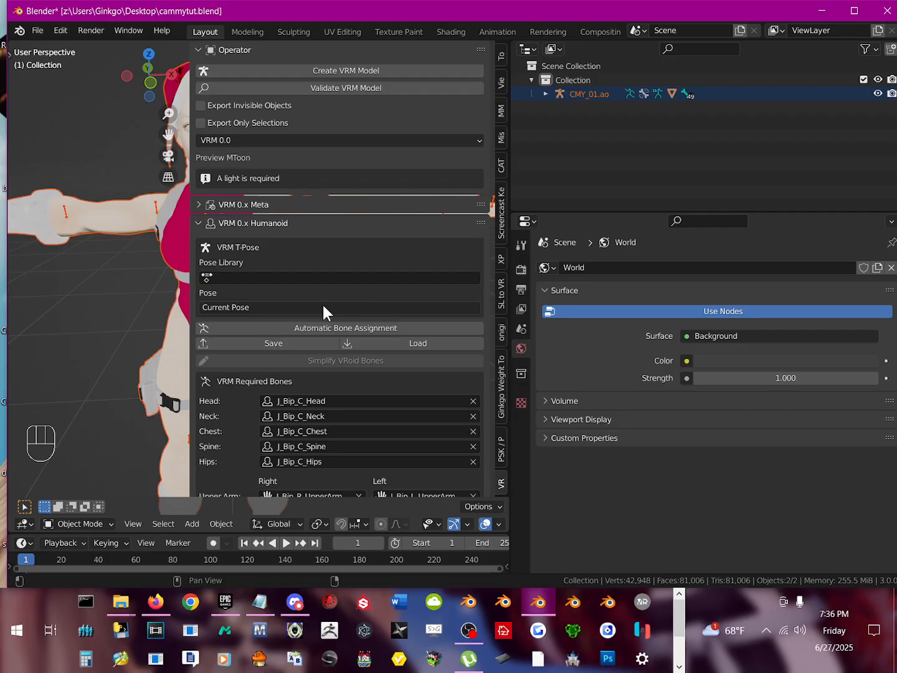
pyautogui.scroll(-4, 323, 303)
pyautogui.moveTo(87, 174); pyautogui.dragTo(168, 254, button='middle')
pyautogui.scroll(-5, 290, 319)
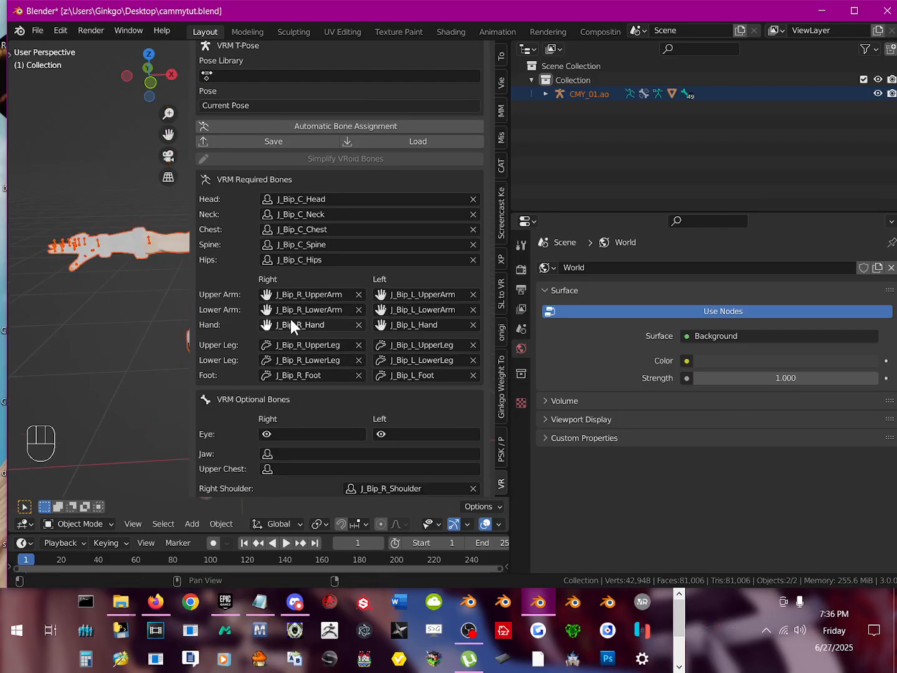
pyautogui.scroll(-13, 290, 319)
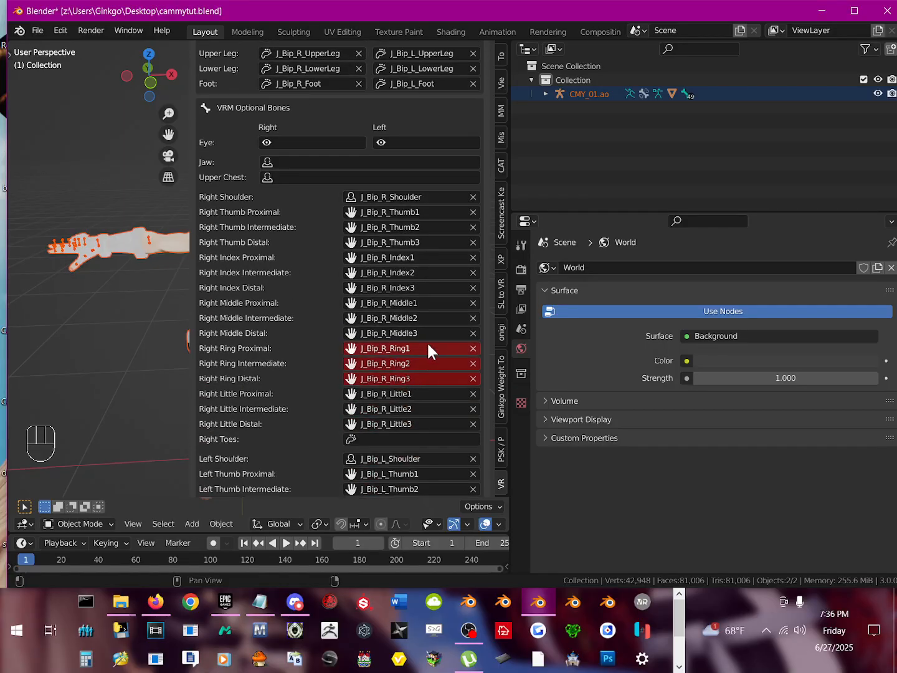
# Step: Clear the Right Ring Proximal bone assignment and try to pick a replacement bone for it
pyautogui.click(395, 350)
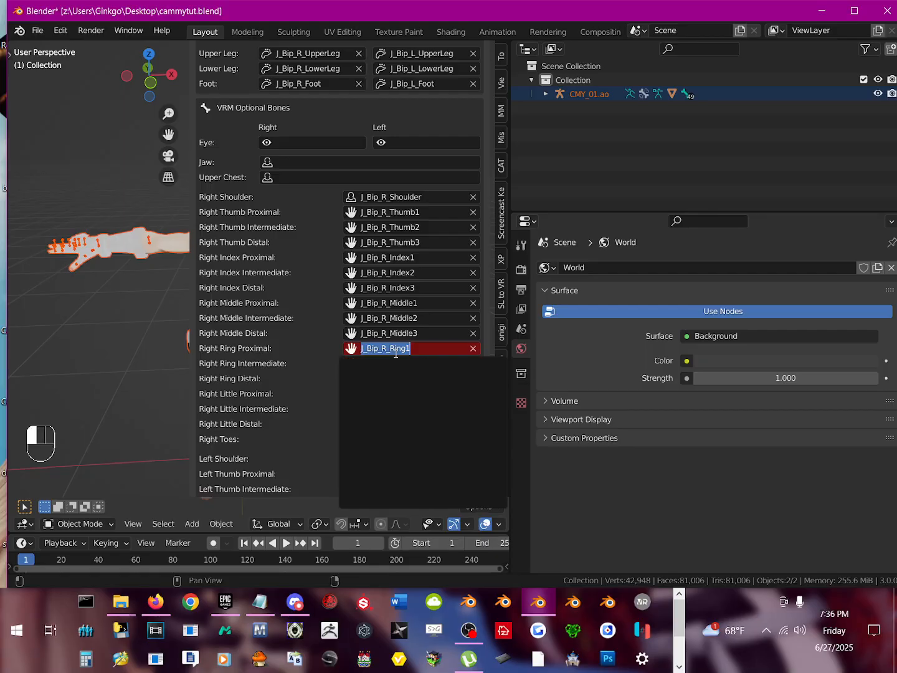
pyautogui.click(401, 372)
pyautogui.click(394, 364)
pyautogui.click(394, 351)
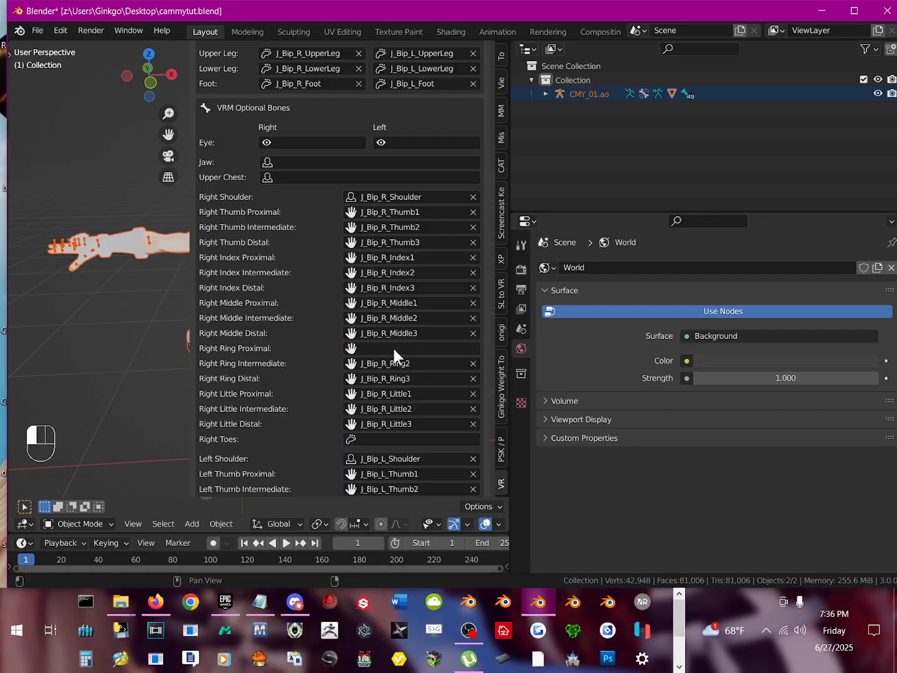
pyautogui.click(393, 350)
pyautogui.click(392, 373)
pyautogui.click(398, 350)
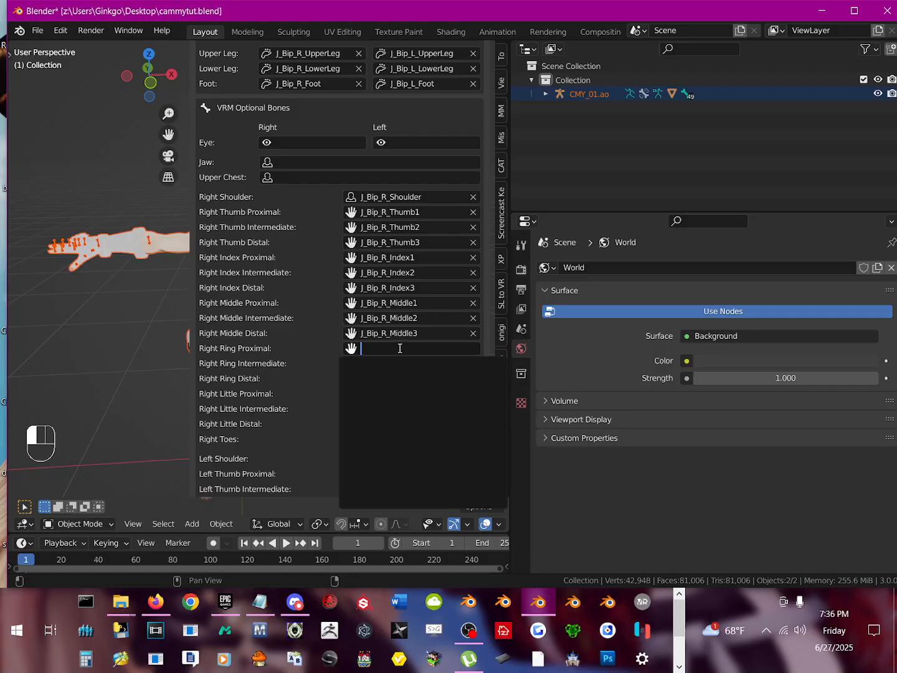
pyautogui.click(406, 378)
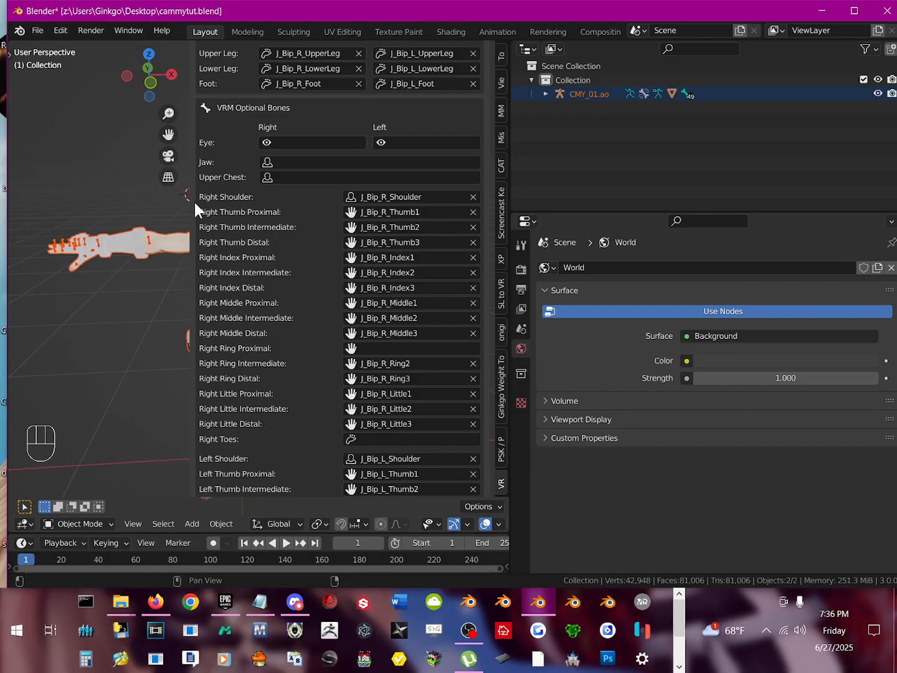
# Step: Close the widened sidebar, select the CMY_01.ao armature at the right hand, and enter Edit Mode
pyautogui.moveTo(192, 212); pyautogui.dragTo(529, 267)
pyautogui.moveTo(351, 299); pyautogui.dragTo(321, 399, button='middle')
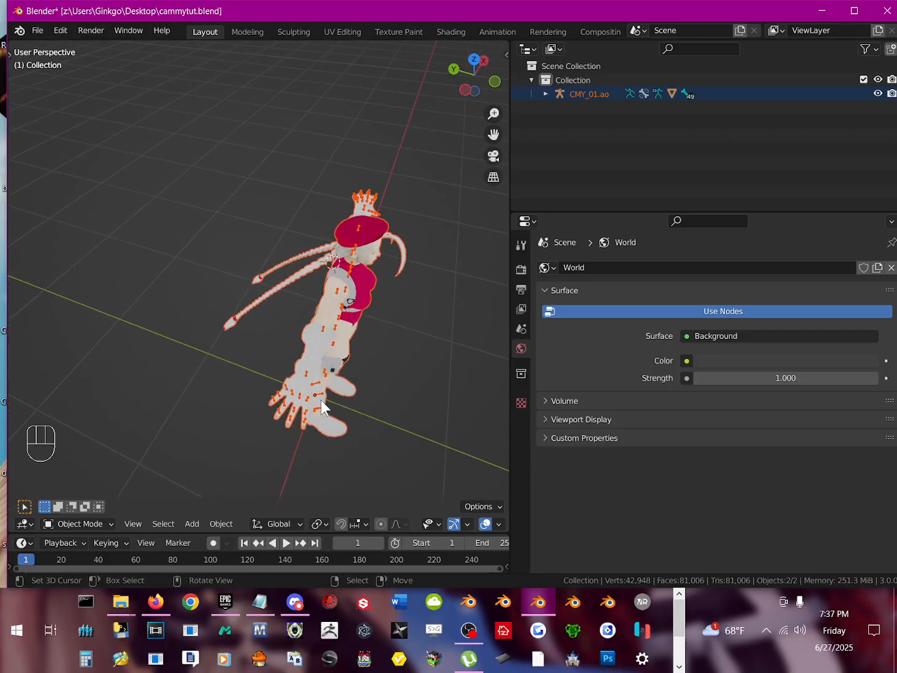
pyautogui.scroll(3, 373, 377)
pyautogui.keyDown('shift'); pyautogui.moveTo(439, 414); pyautogui.dragTo(340, 323, button='middle'); pyautogui.keyUp('shift')
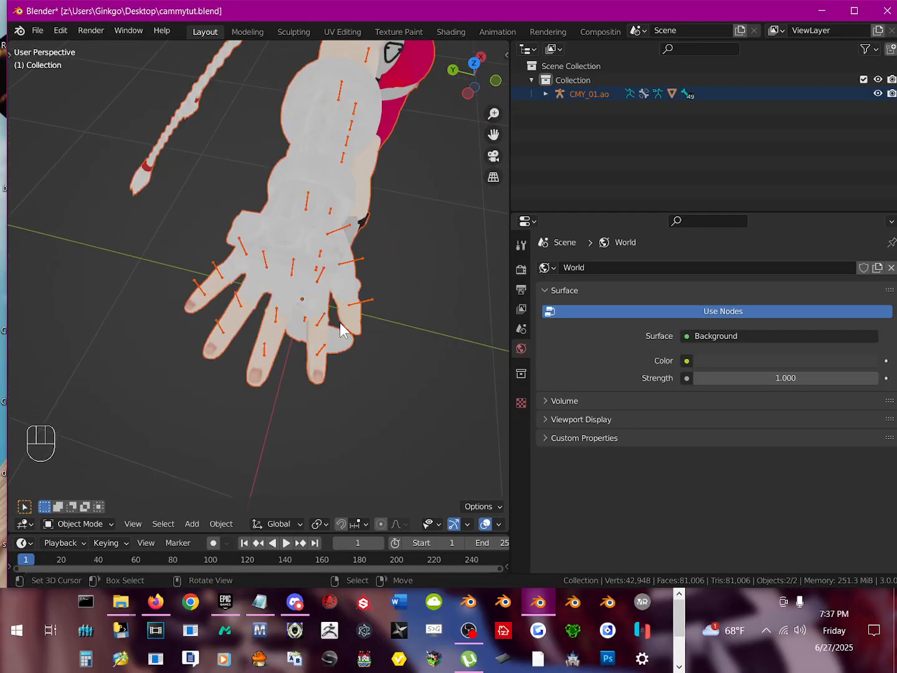
pyautogui.scroll(4, 340, 322)
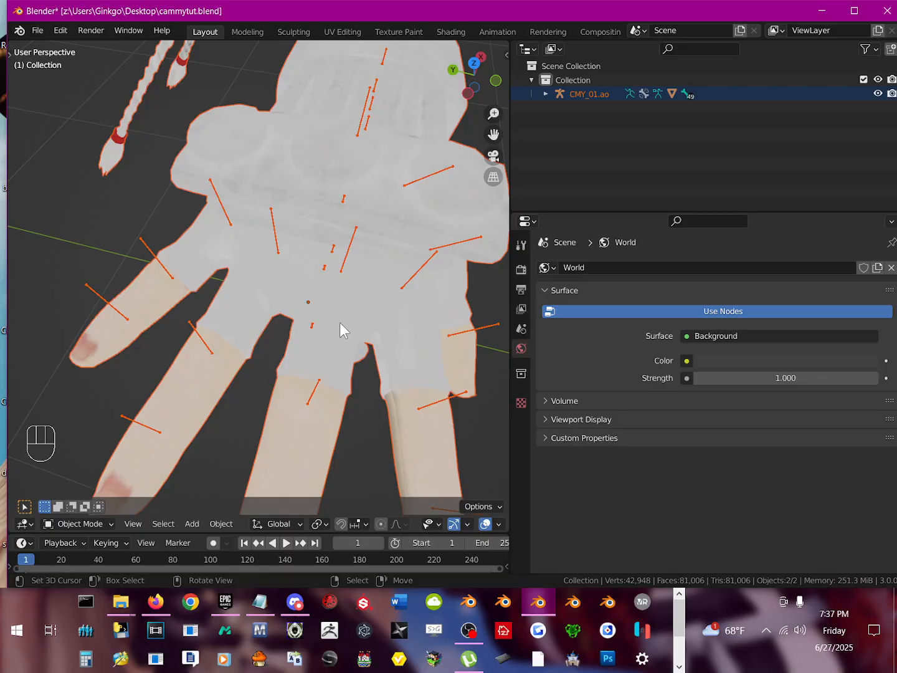
pyautogui.scroll(-4, 340, 329)
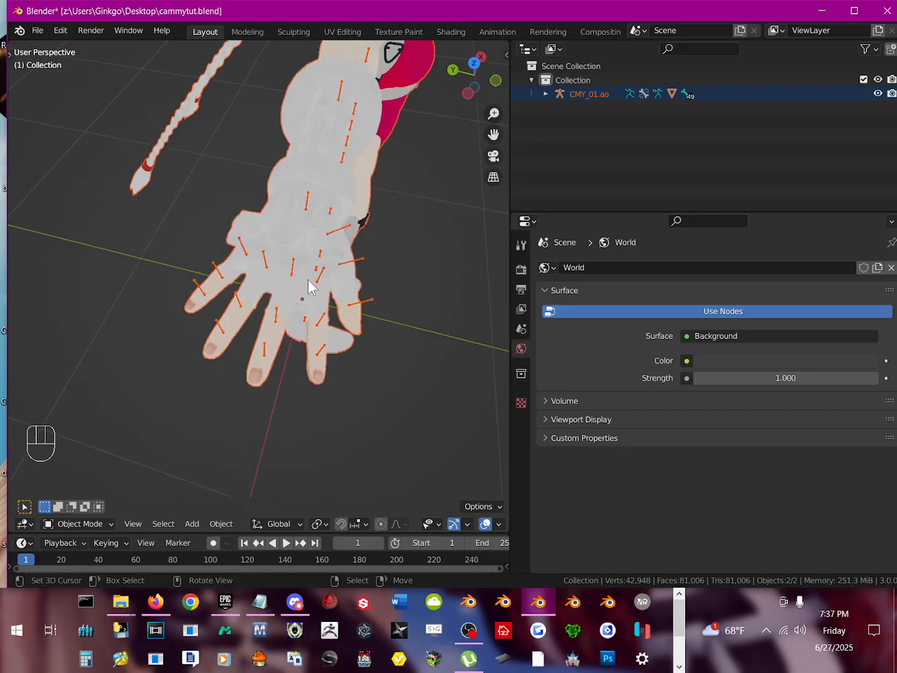
pyautogui.click(363, 263)
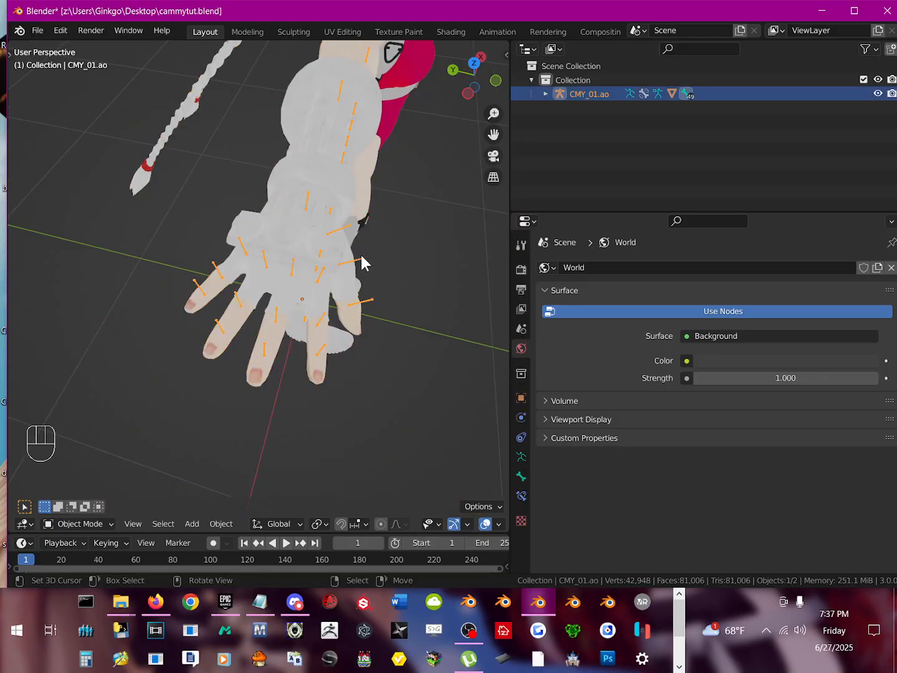
pyautogui.press('Tab')
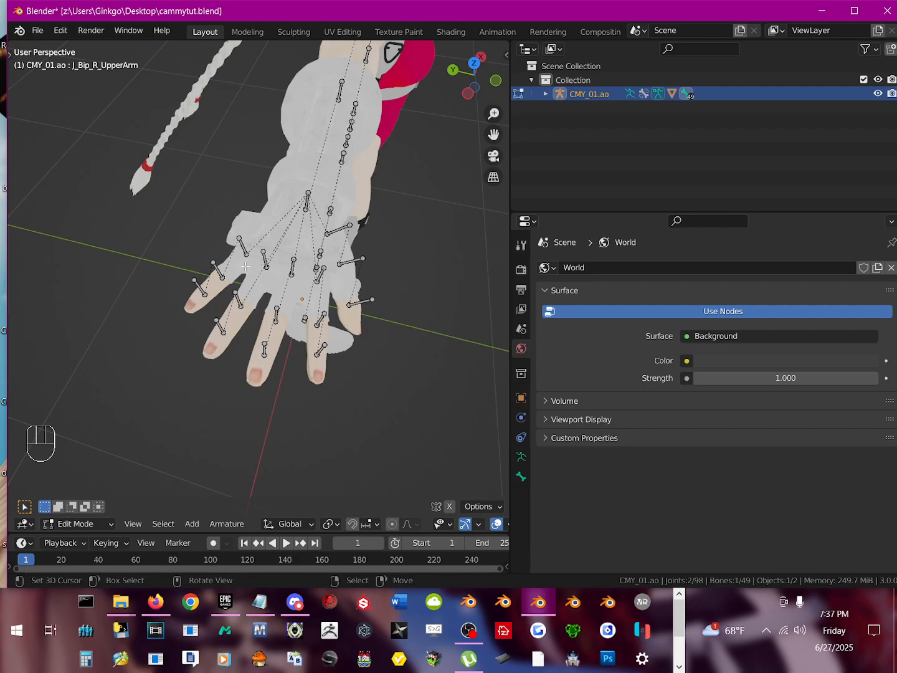
pyautogui.scroll(-4, 325, 215)
pyautogui.moveTo(324, 242); pyautogui.dragTo(274, 294, button='middle')
pyautogui.scroll(2, 268, 303)
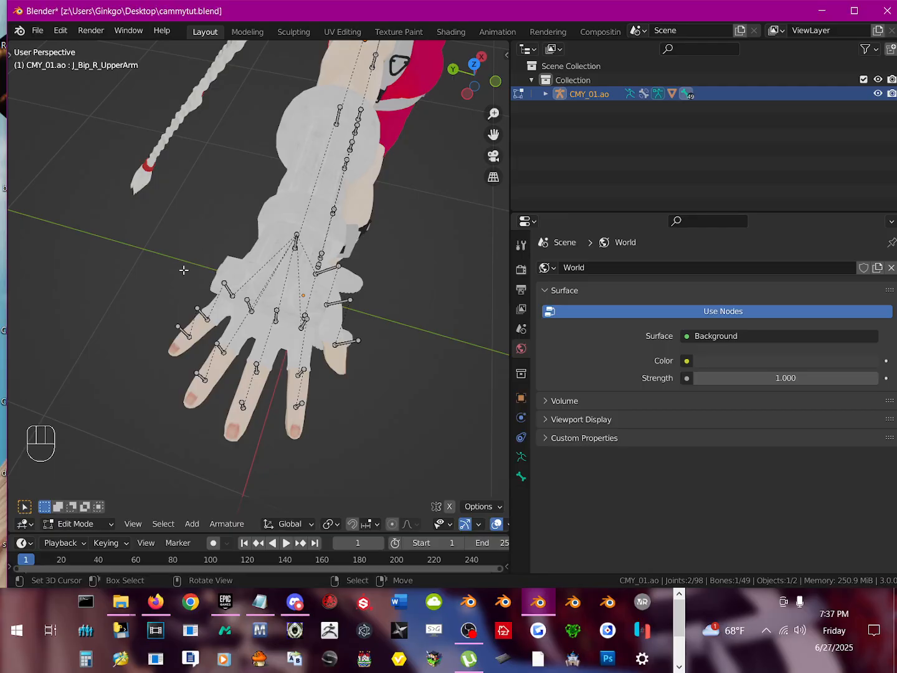
pyautogui.click(296, 238)
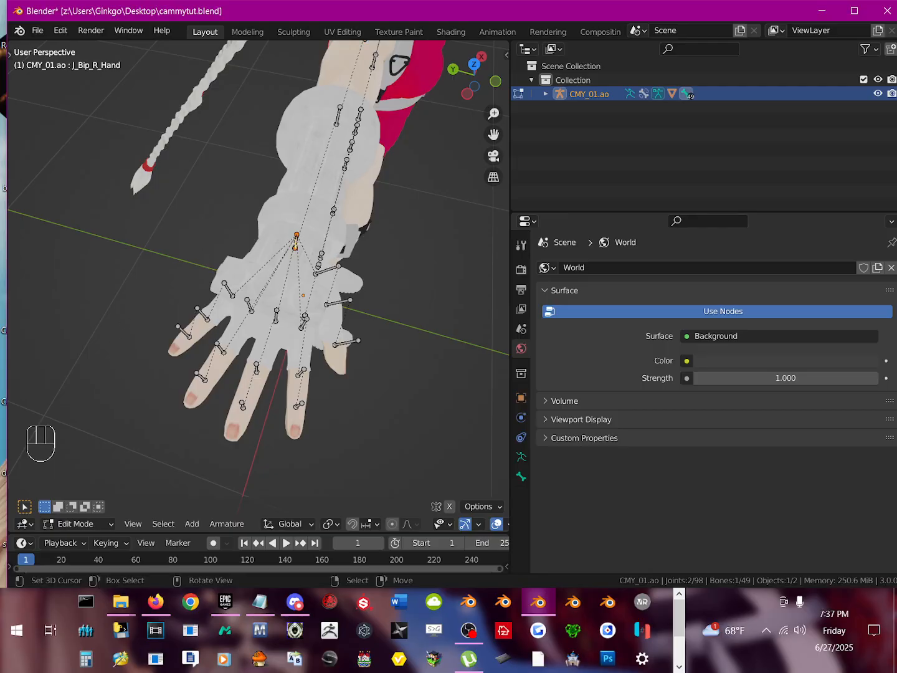
pyautogui.press('r')
pyautogui.rightClick(289, 271)
# Step: Put the armature in Pose Mode, test-rotate the J_Bip_R_Hand bone freely to check the fingers follow, and cancel the rotation
pyautogui.scroll(3, 247, 392)
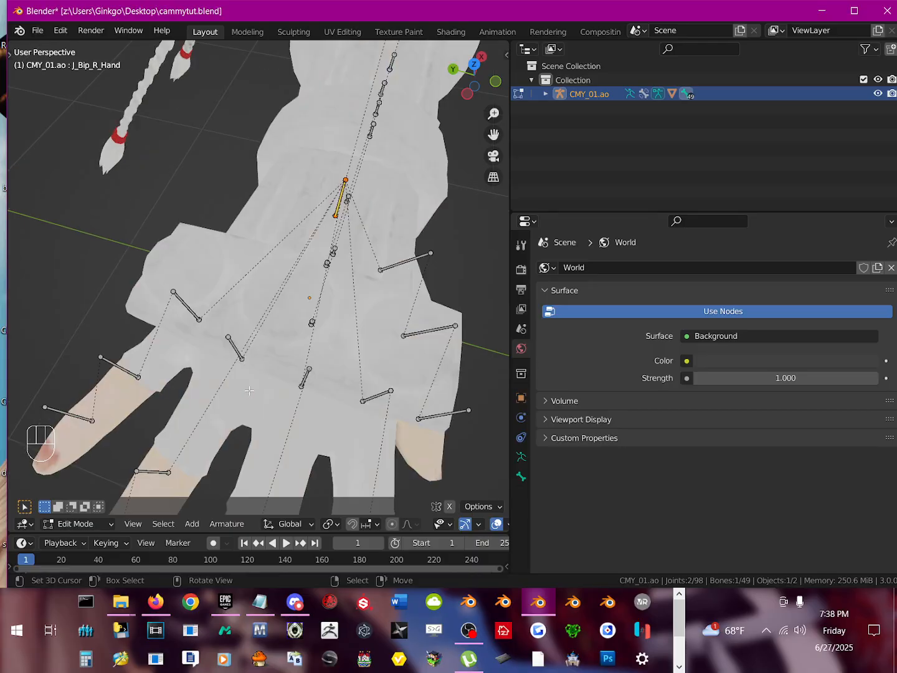
pyautogui.scroll(-3, 249, 391)
pyautogui.moveTo(274, 385); pyautogui.dragTo(257, 382, button='middle')
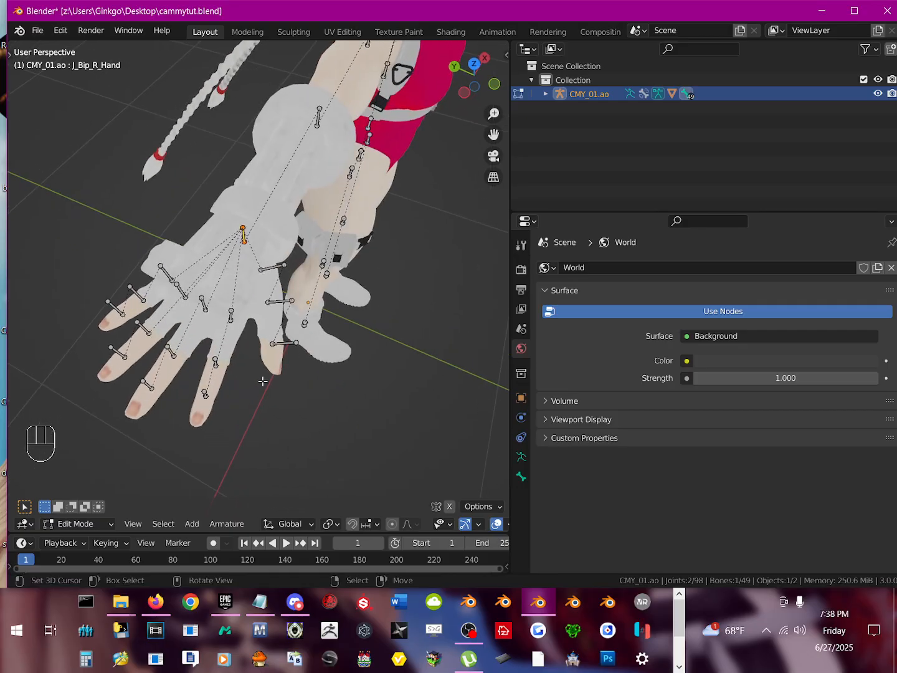
pyautogui.click(243, 239)
pyautogui.click(244, 233)
pyautogui.moveTo(87, 524); pyautogui.dragTo(99, 481)
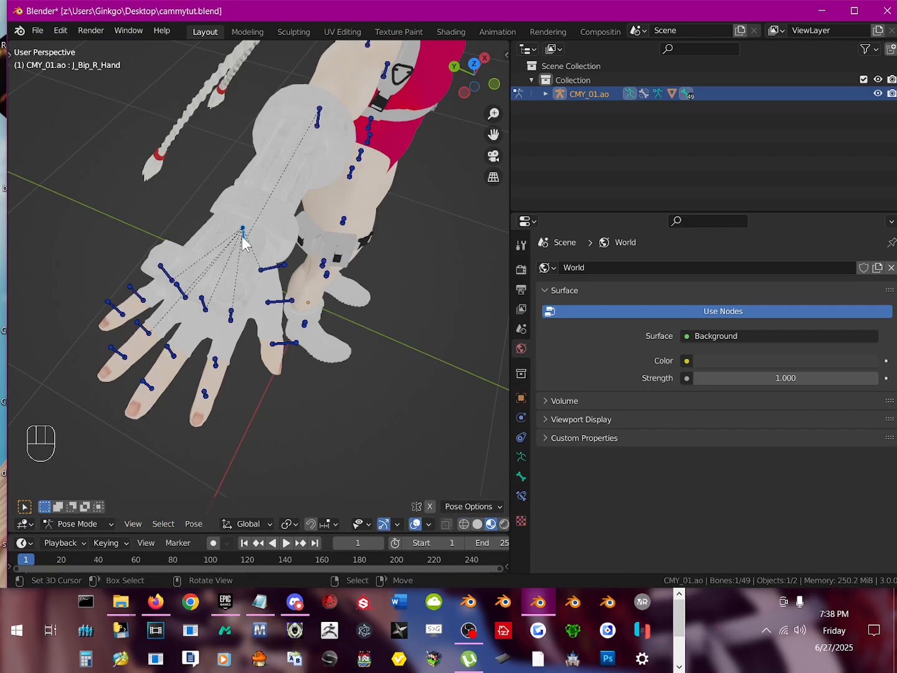
pyautogui.press('r')
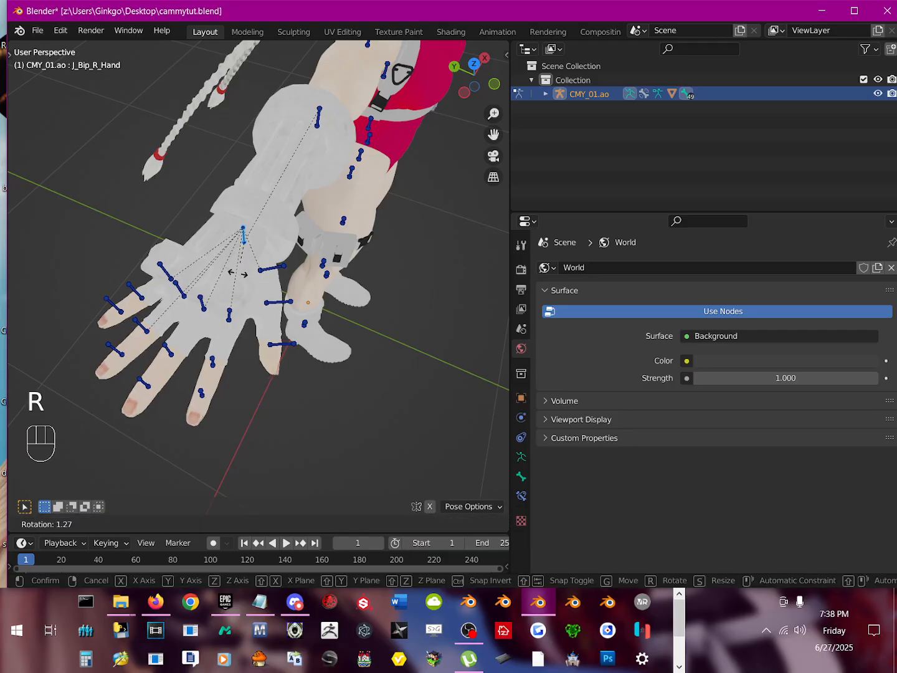
pyautogui.press('r')
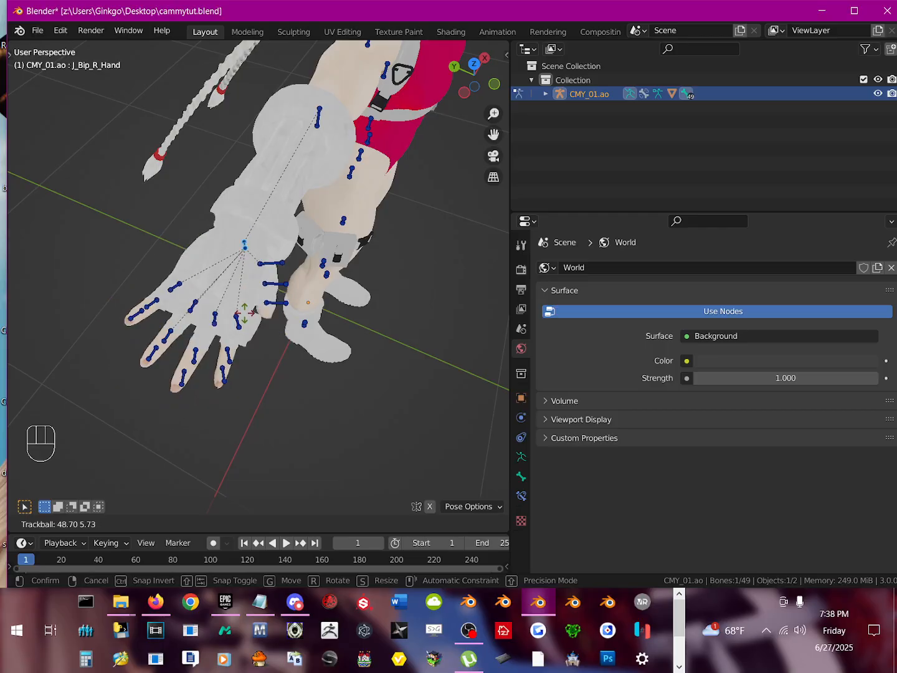
pyautogui.rightClick(246, 274)
# Step: Test-rotate the J_Bip_R_Middle1 bone to check the middle finger's movement, cancelling each rotation
pyautogui.click(204, 307)
pyautogui.press('r')
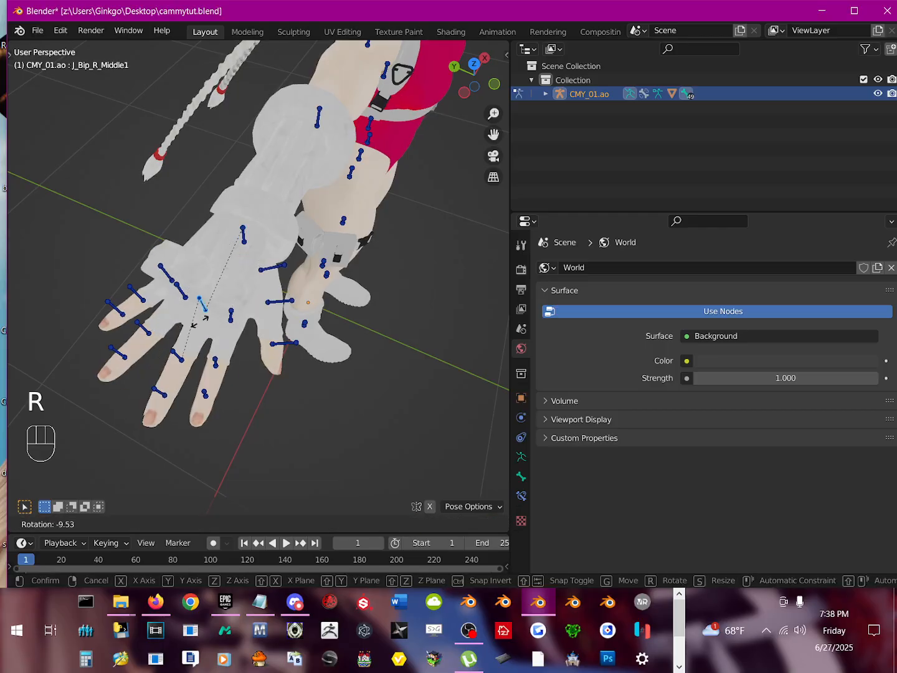
pyautogui.rightClick(186, 320)
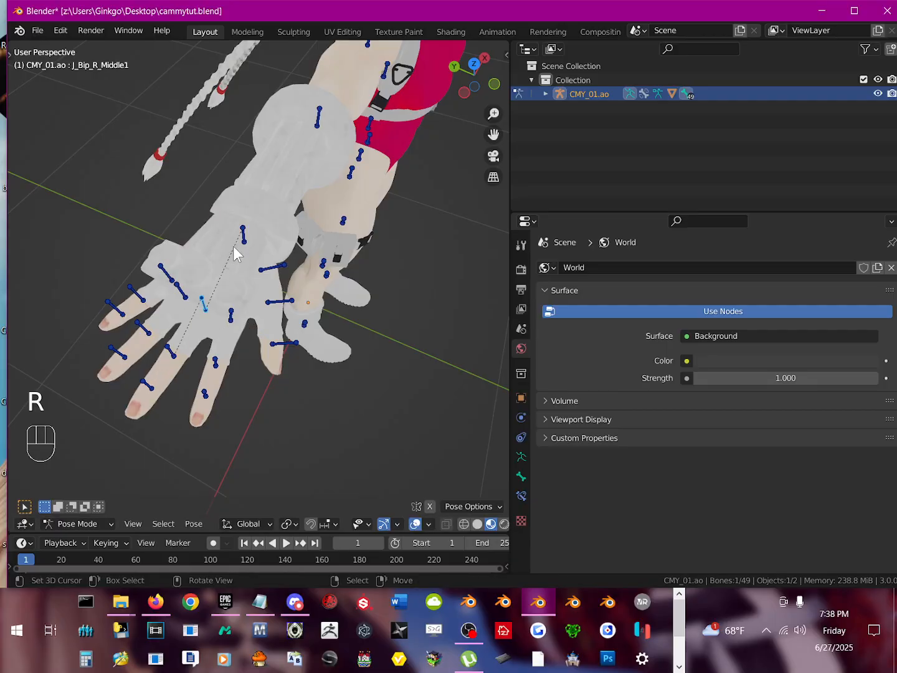
pyautogui.click(242, 239)
pyautogui.rightClick(202, 306)
pyautogui.press('r')
pyautogui.press('r')
pyautogui.rightClick(167, 335)
pyautogui.moveTo(163, 328); pyautogui.dragTo(180, 301, button='middle')
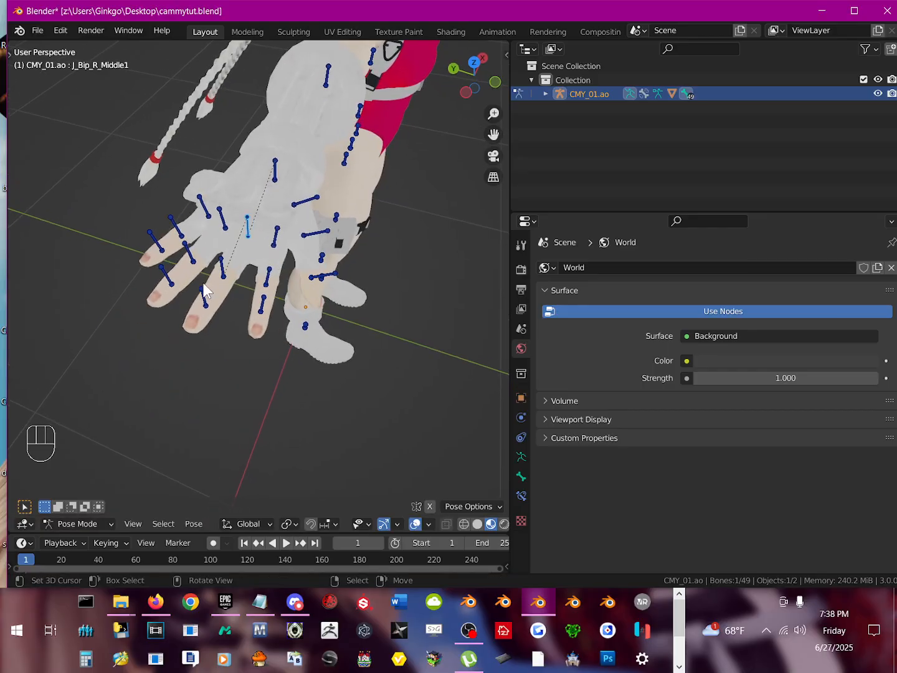
# Step: Check the J_Bip_R_Hand bone's child links and test-rotate the J_Bip_R_Ring1 bone, cancelling the rotation
pyautogui.rightClick(274, 175)
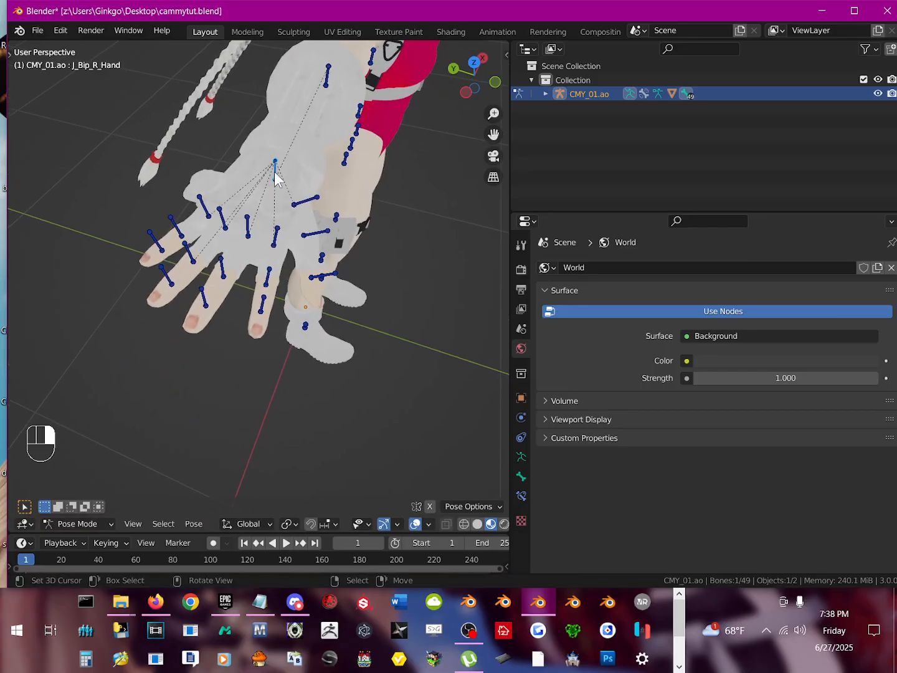
pyautogui.rightClick(222, 224)
pyautogui.press('r')
pyautogui.press('r')
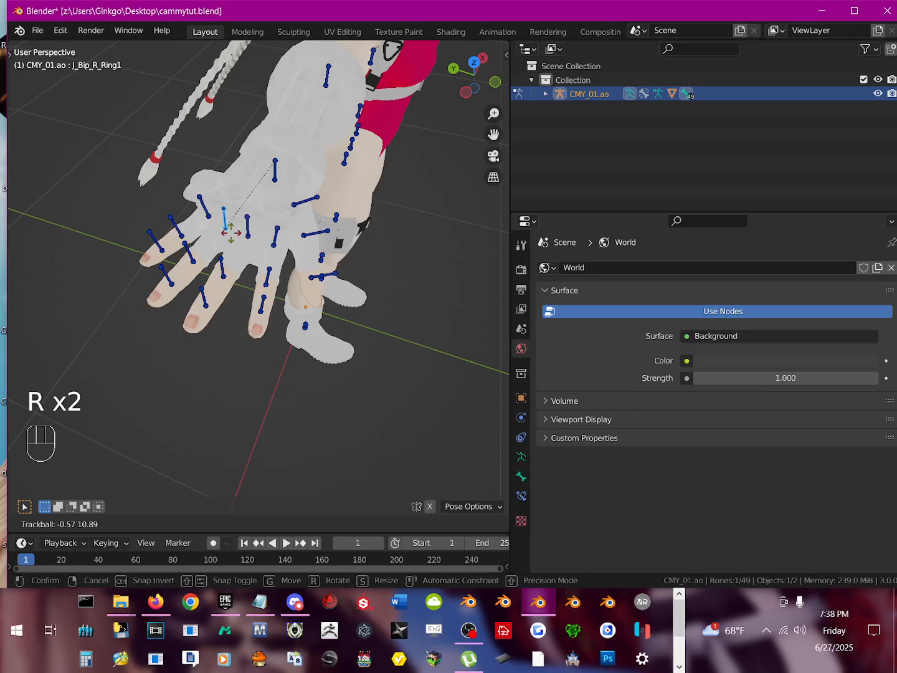
pyautogui.rightClick(211, 262)
pyautogui.rightClick(274, 173)
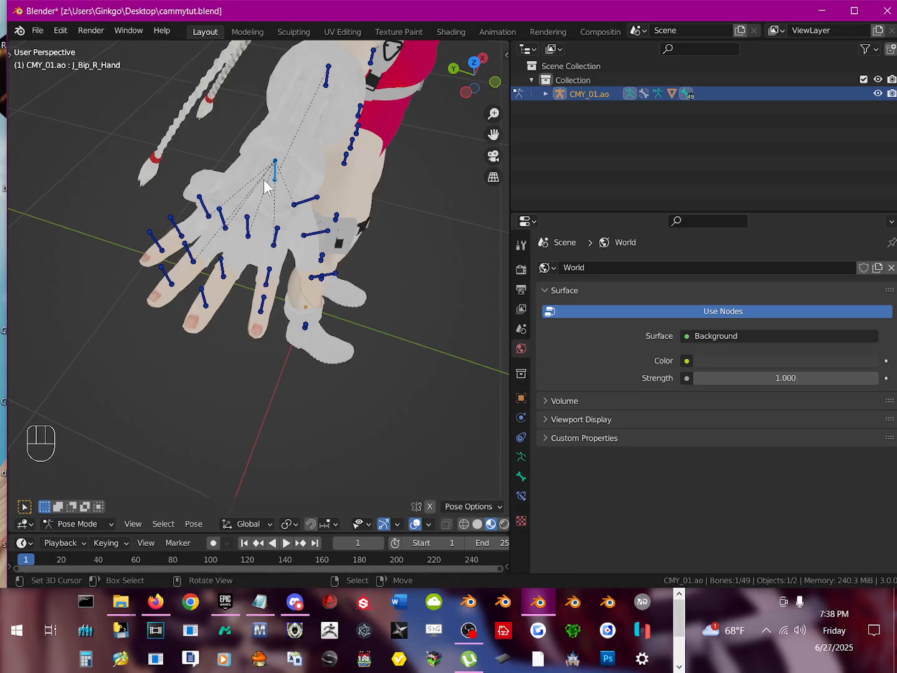
# Step: Go through the right ring finger bones from base to tip and test-rotate the fingertip bone, cancelling the rotation
pyautogui.rightClick(225, 225)
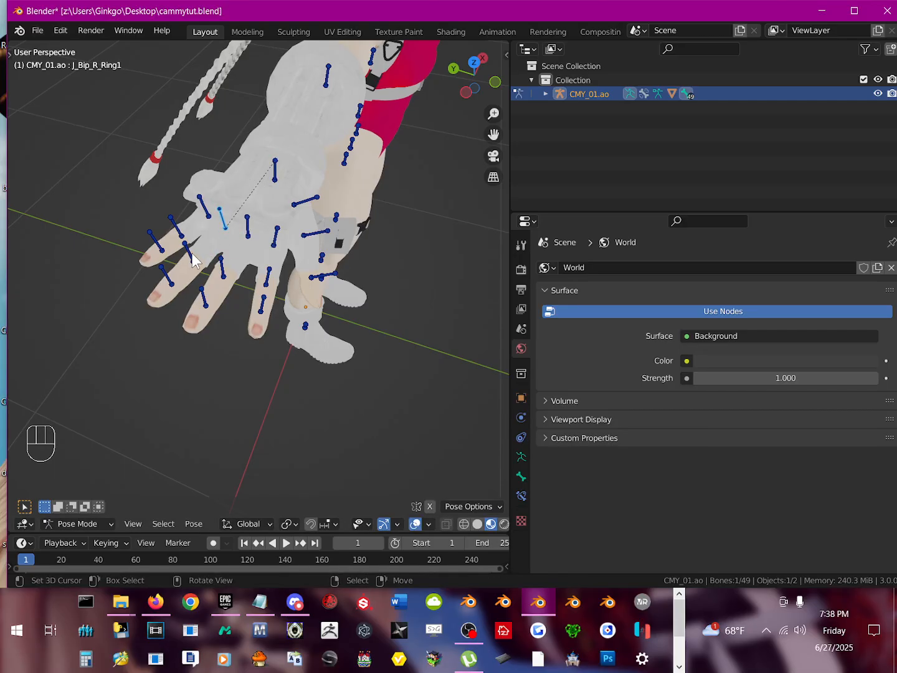
pyautogui.rightClick(191, 255)
pyautogui.rightClick(171, 275)
pyautogui.press('r')
pyautogui.rightClick(203, 292)
# Step: Freely rotate the J_Bip_R_Ring1 bone again as a test of whether the rest of the ring finger follows it
pyautogui.rightClick(221, 222)
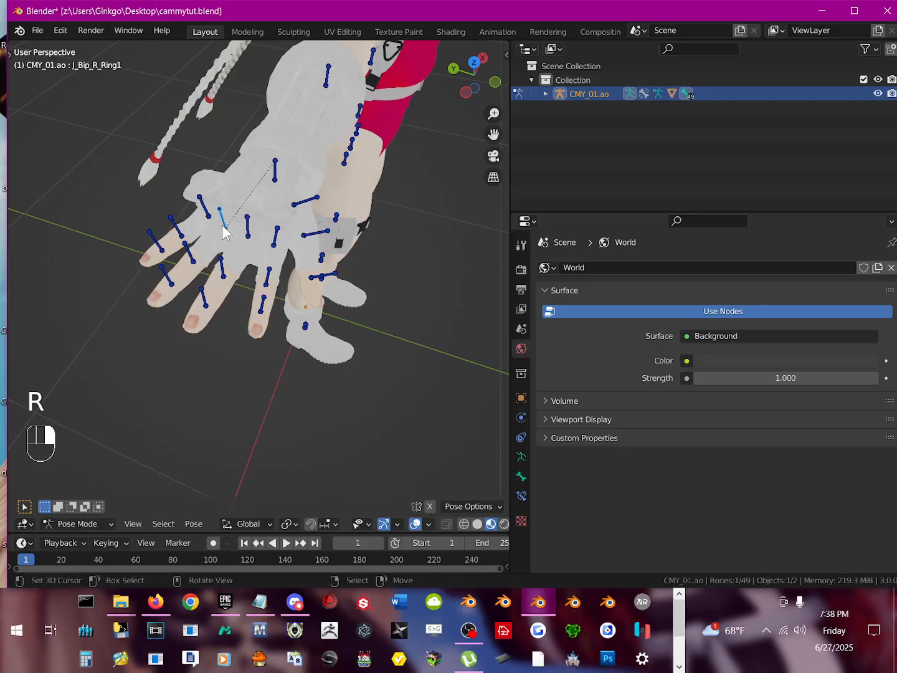
pyautogui.press('r')
pyautogui.press('r')
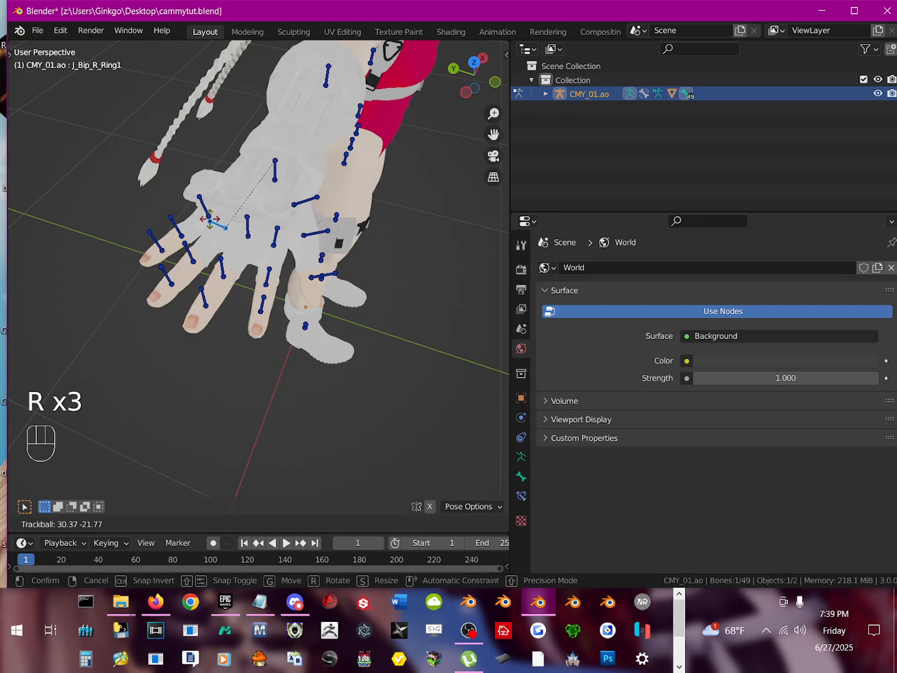
pyautogui.click(224, 222)
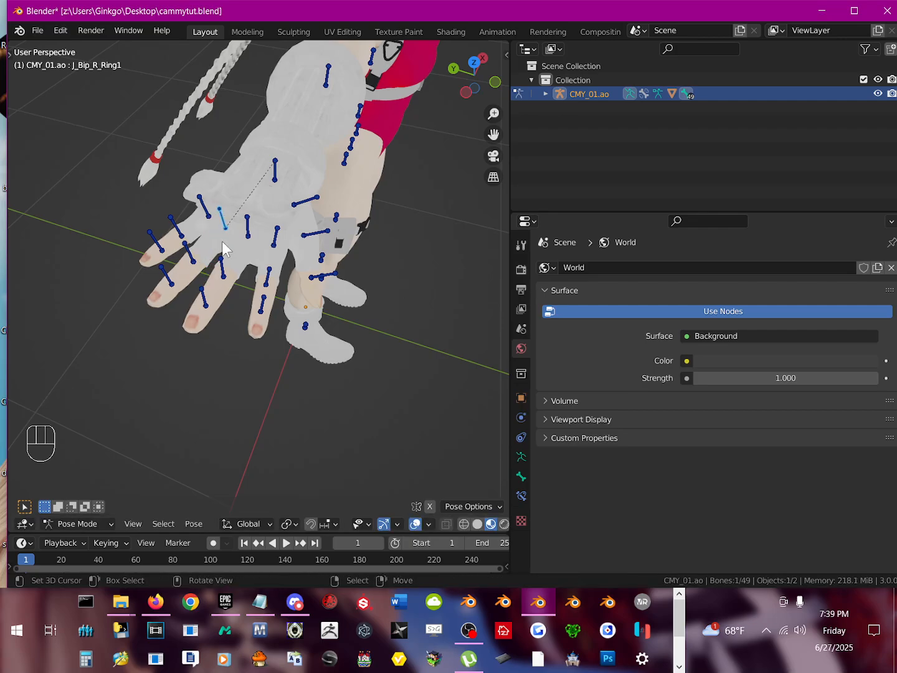
pyautogui.press('r')
pyautogui.press('r')
pyautogui.click(206, 286)
# Step: Test-rotate the J_Bip_R_Ring2 bone freely to check which part of the ring finger it moves
pyautogui.rightClick(188, 252)
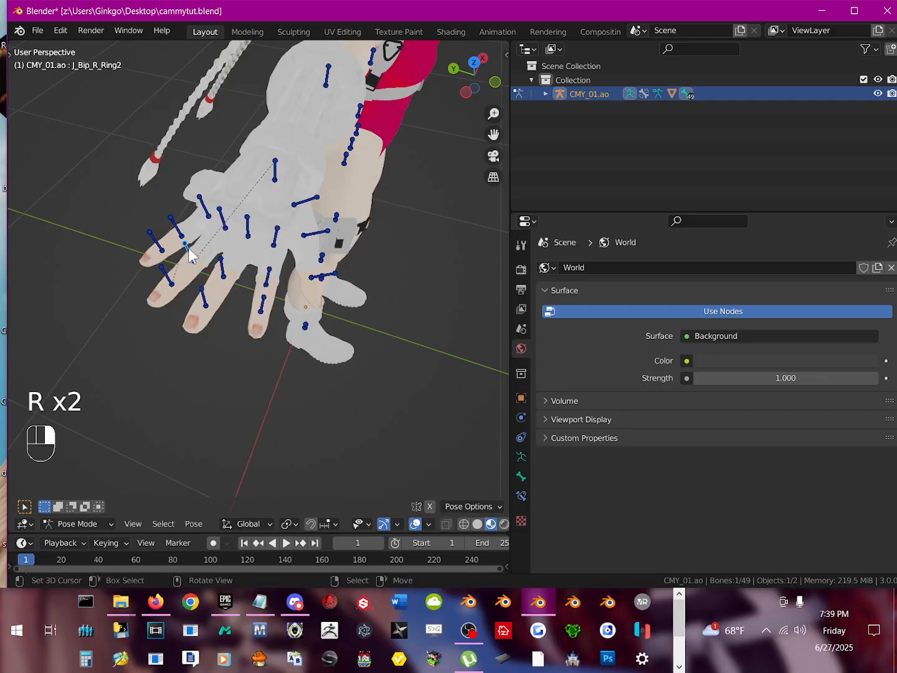
pyautogui.press('r')
pyautogui.press('r')
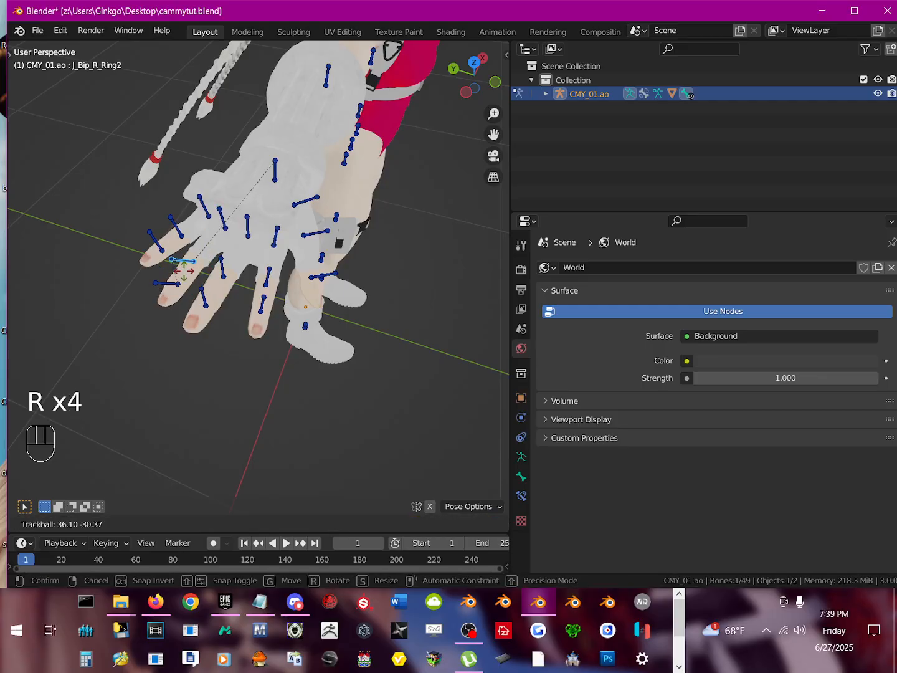
pyautogui.click(183, 280)
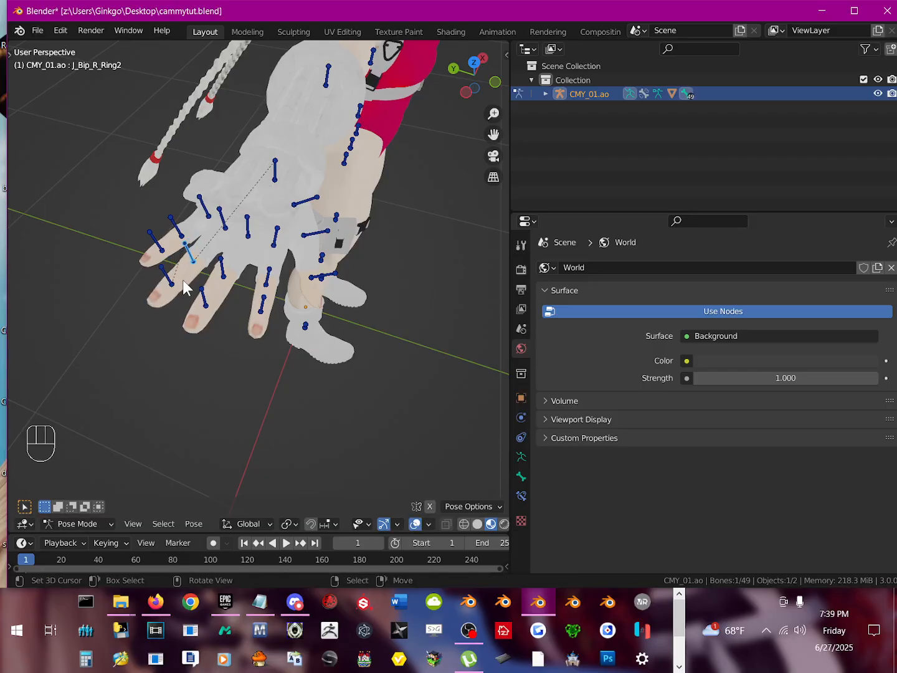
# Step: Return the armature to Edit Mode and copy the J_Bip_R_Ring1 bone's name from its bone properties
pyautogui.scroll(5, 232, 289)
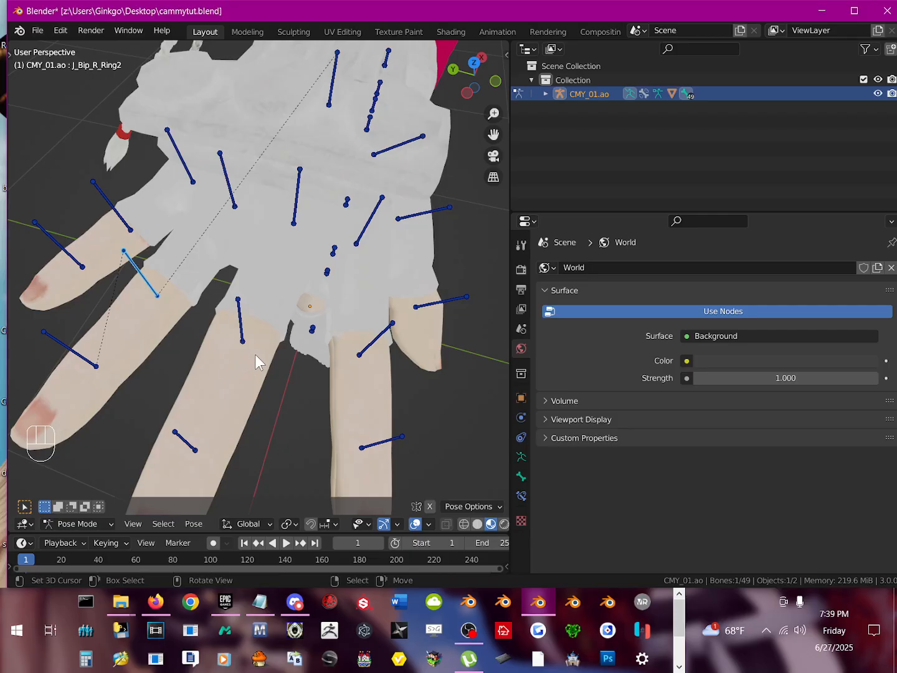
pyautogui.press('Tab')
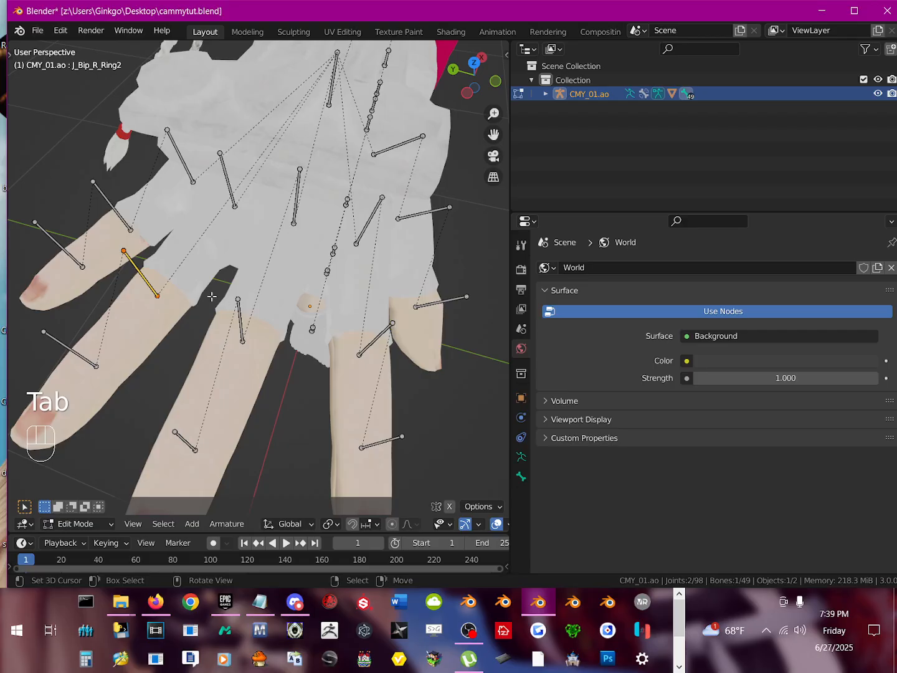
pyautogui.click(520, 478)
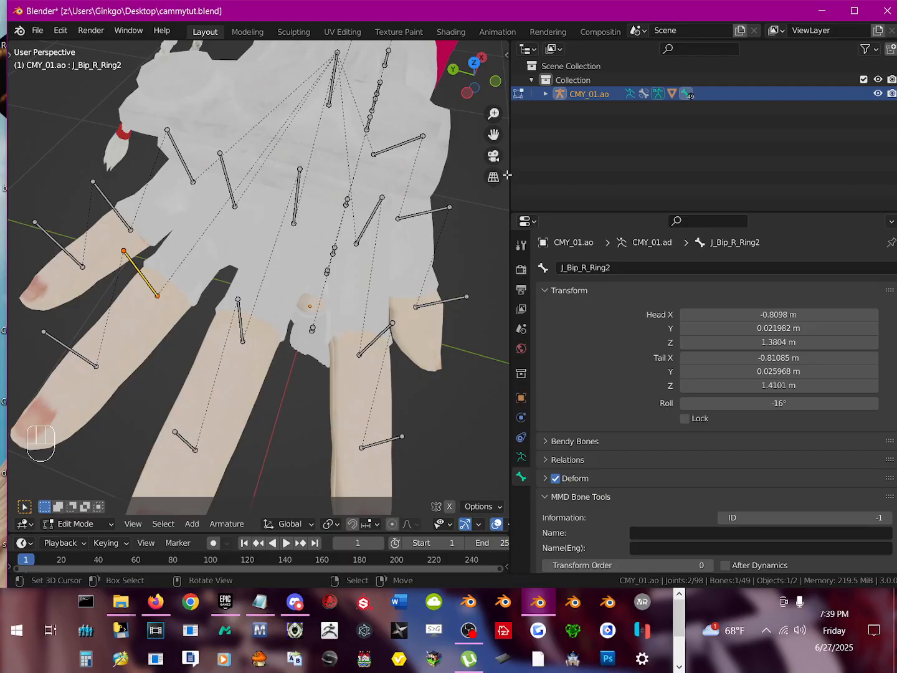
pyautogui.click(225, 177)
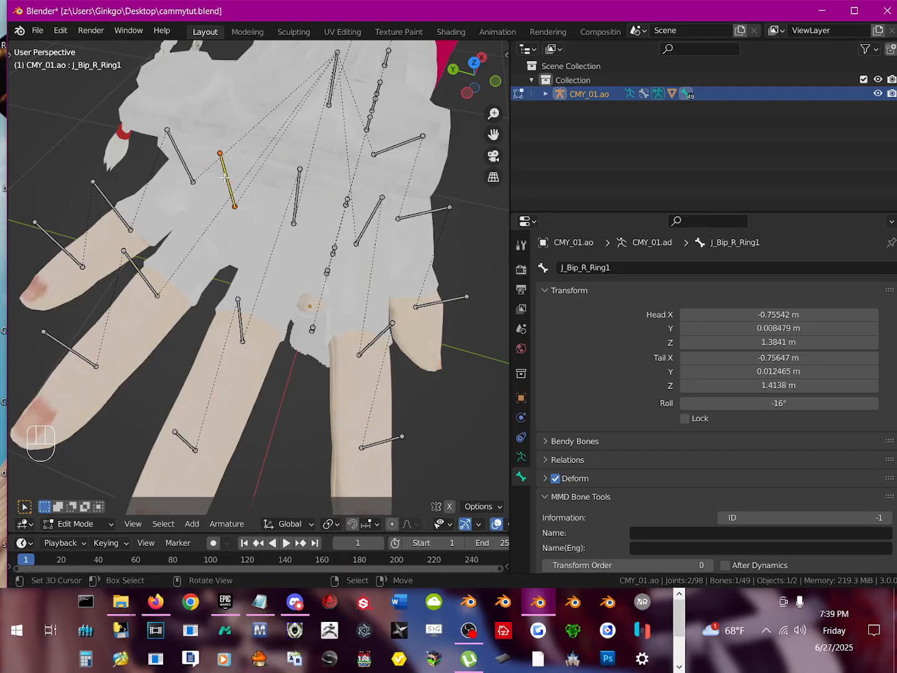
pyautogui.press('r')
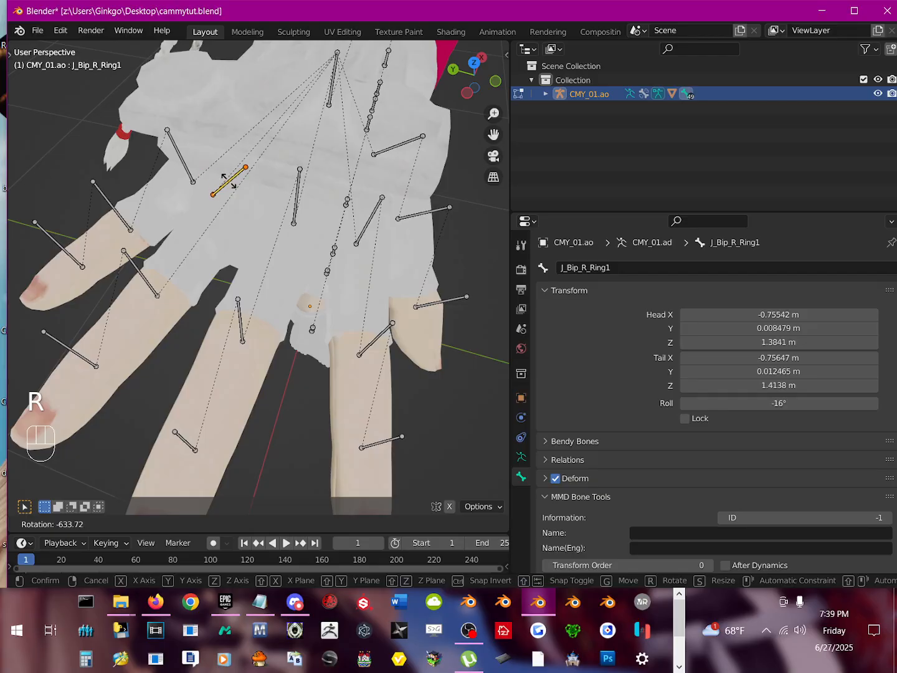
pyautogui.rightClick(229, 181)
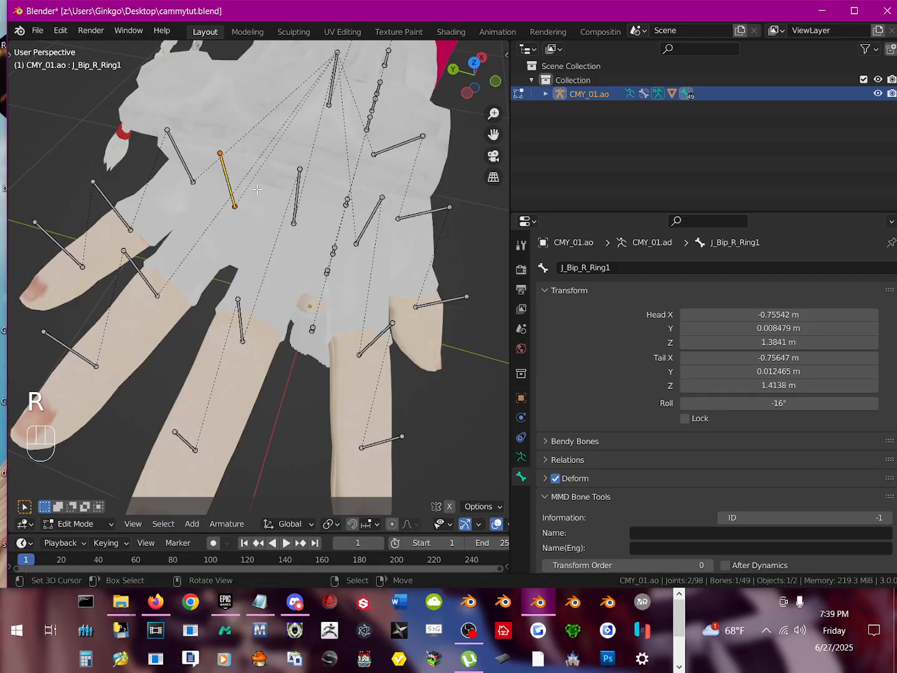
pyautogui.click(616, 266)
pyautogui.moveTo(625, 268); pyautogui.dragTo(496, 275)
pyautogui.moveTo(623, 274); pyautogui.dragTo(499, 273)
pyautogui.hotkey('ctrl', 'c')
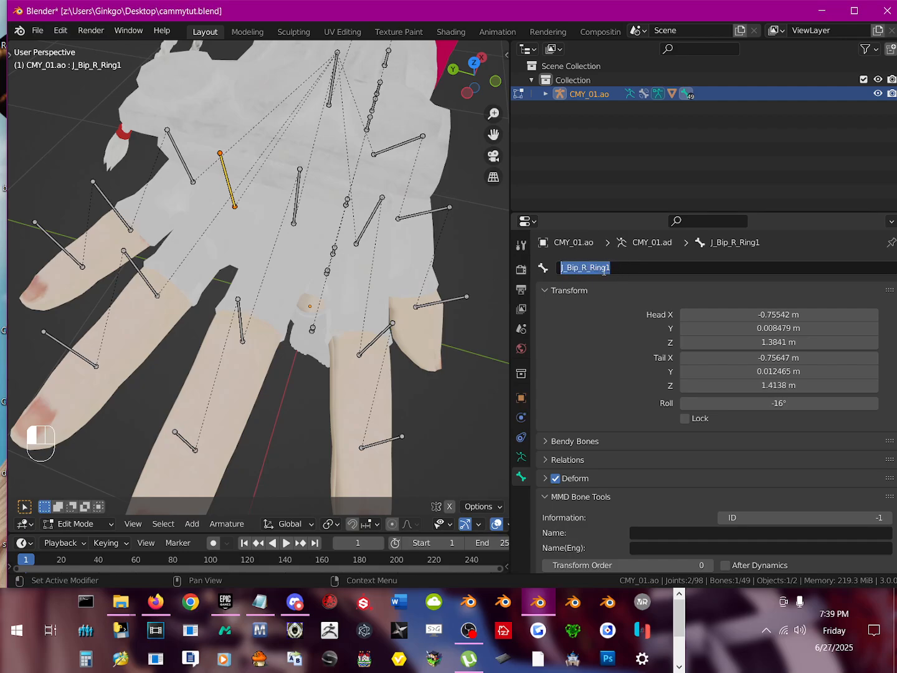
pyautogui.press('ctrl')
# Step: Set the parent of the J_Bip_R_Ring2 bone to J_Bip_R_Ring1 in its bone relations
pyautogui.click(140, 270)
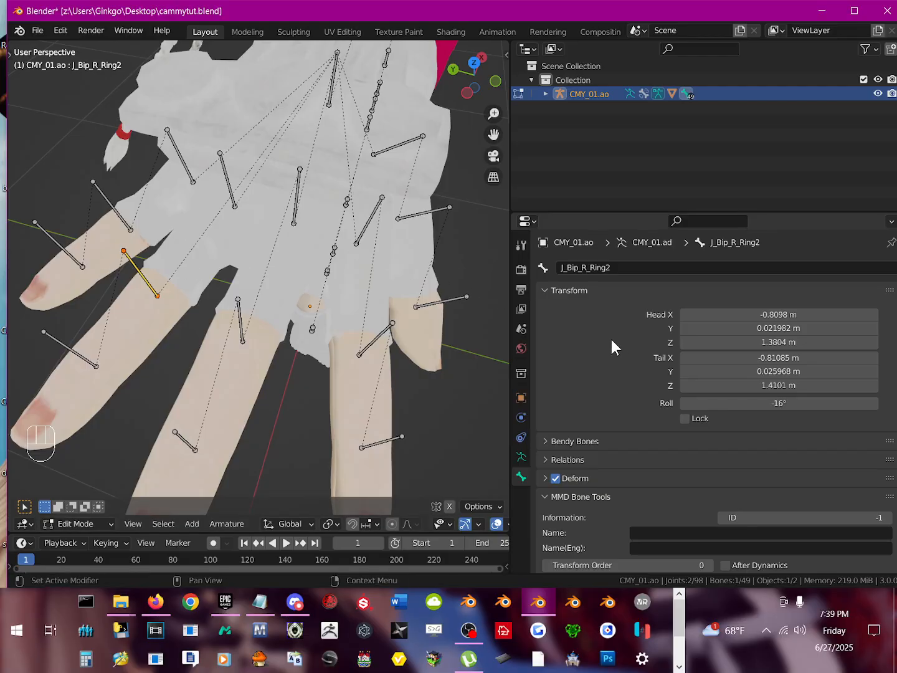
pyautogui.scroll(-3, 608, 360)
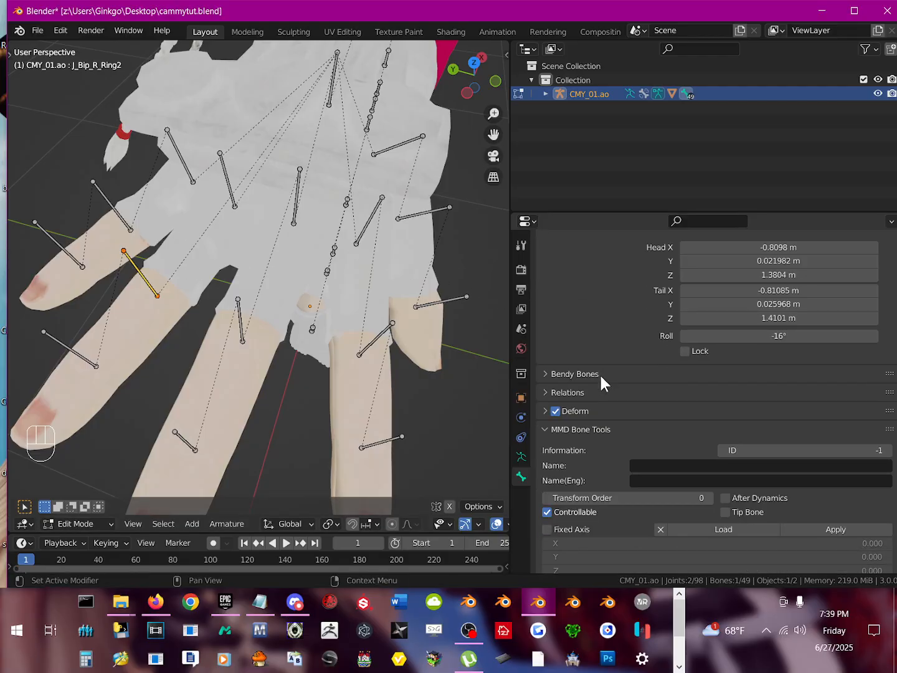
pyautogui.click(552, 393)
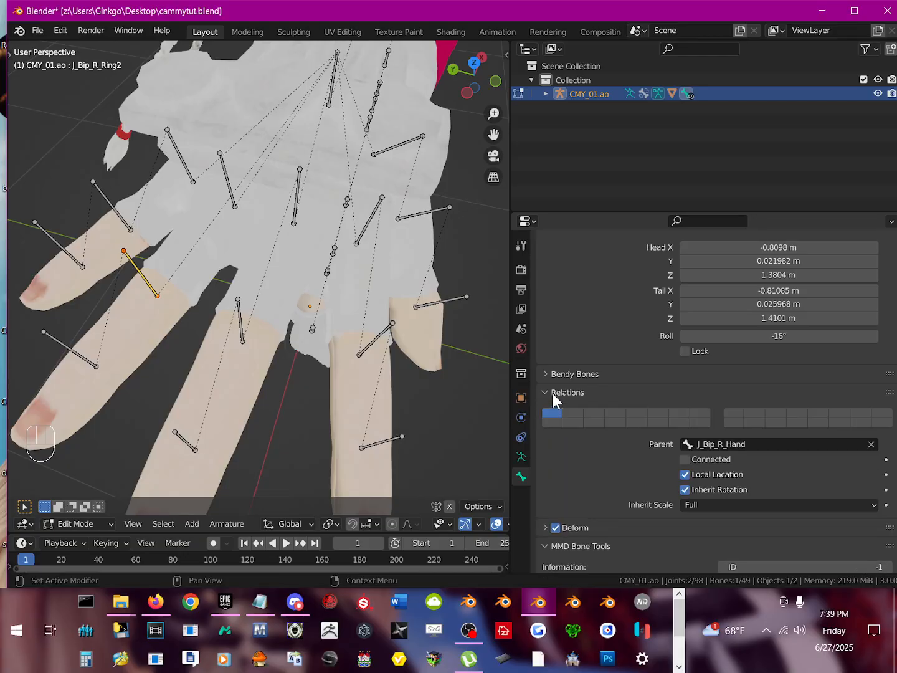
pyautogui.scroll(-2, 665, 459)
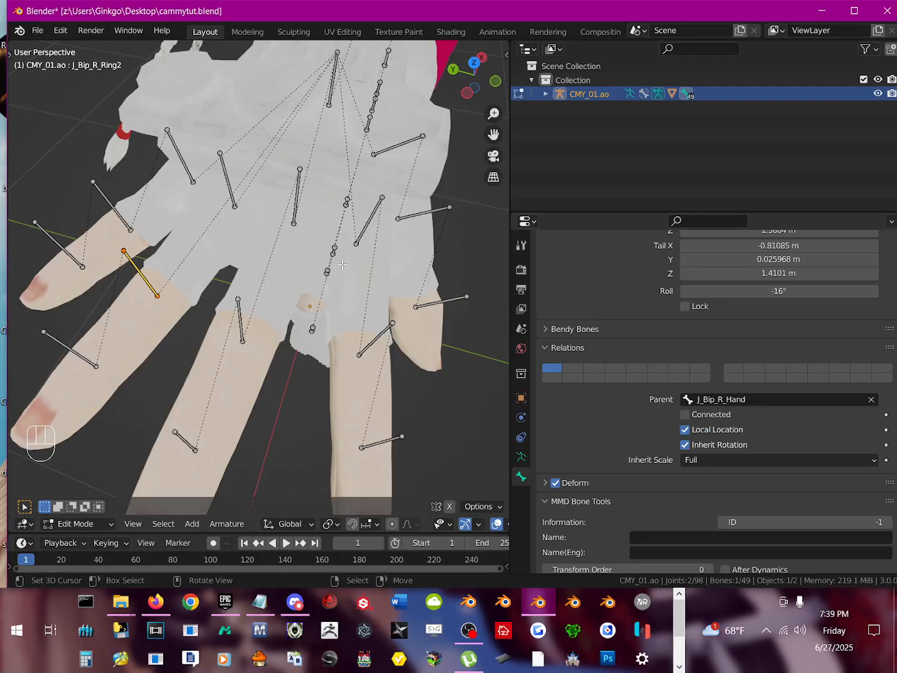
pyautogui.click(752, 400)
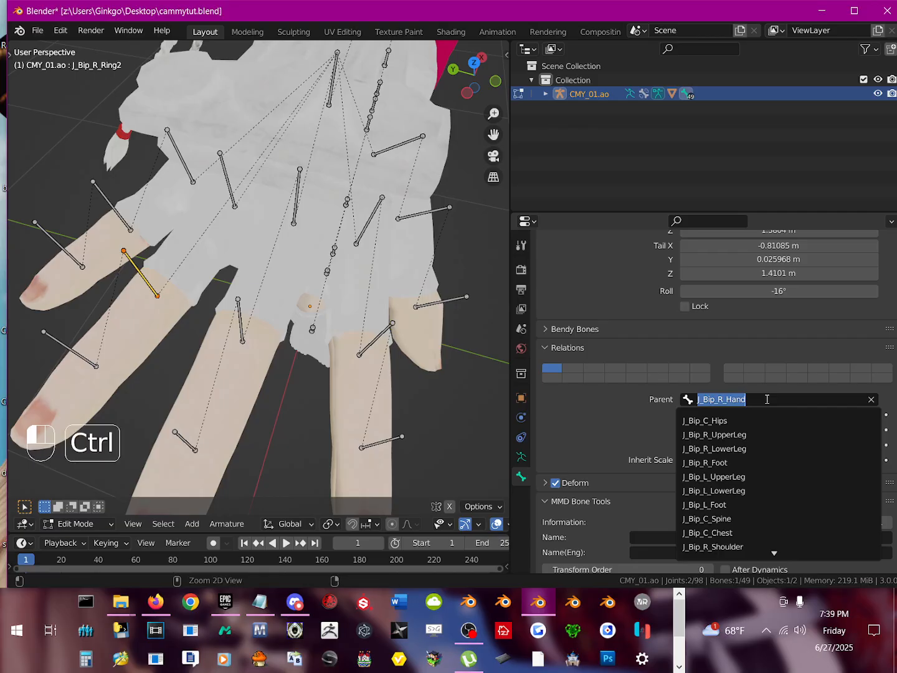
pyautogui.hotkey('ctrl', 'v')
pyautogui.click(742, 422)
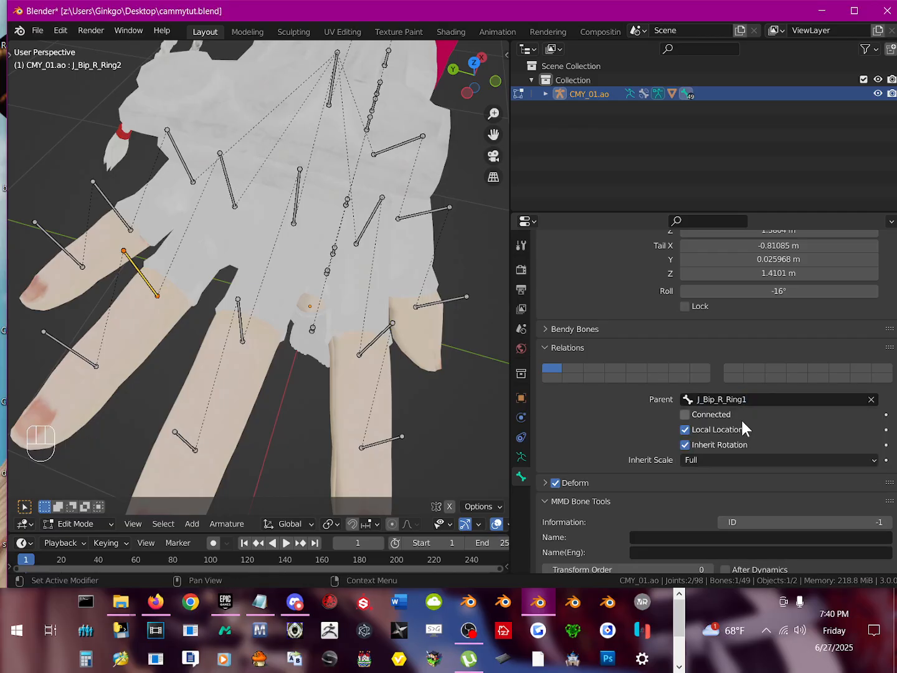
# Step: Switch the armature to Pose Mode and test-rotate J_Bip_R_Ring1 to check that the ring finger follows, cancelling each rotation
pyautogui.click(229, 194)
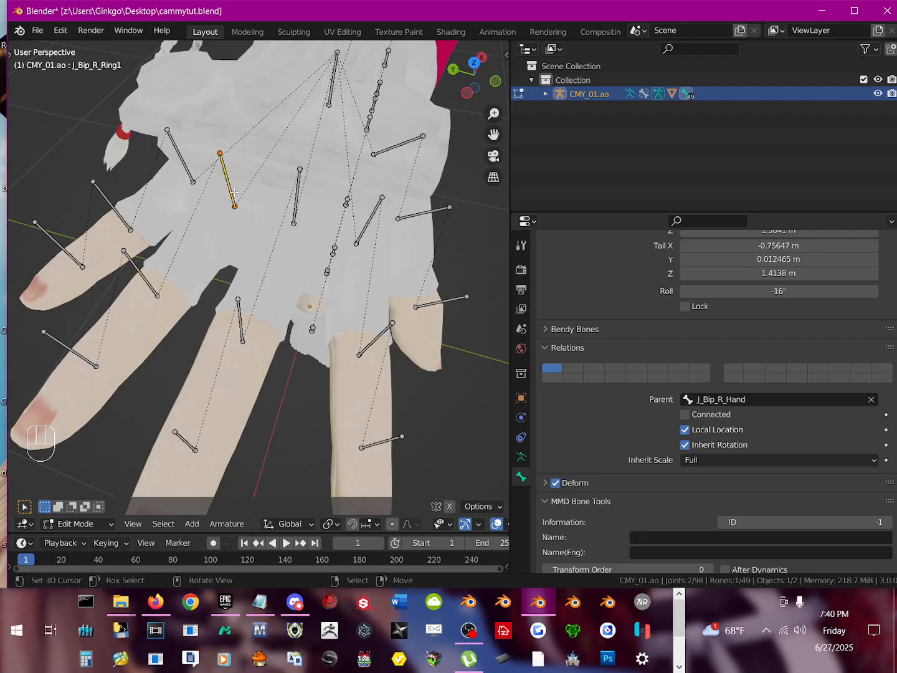
pyautogui.press('r')
pyautogui.press('r')
pyautogui.rightClick(213, 221)
pyautogui.click(59, 525)
pyautogui.click(78, 476)
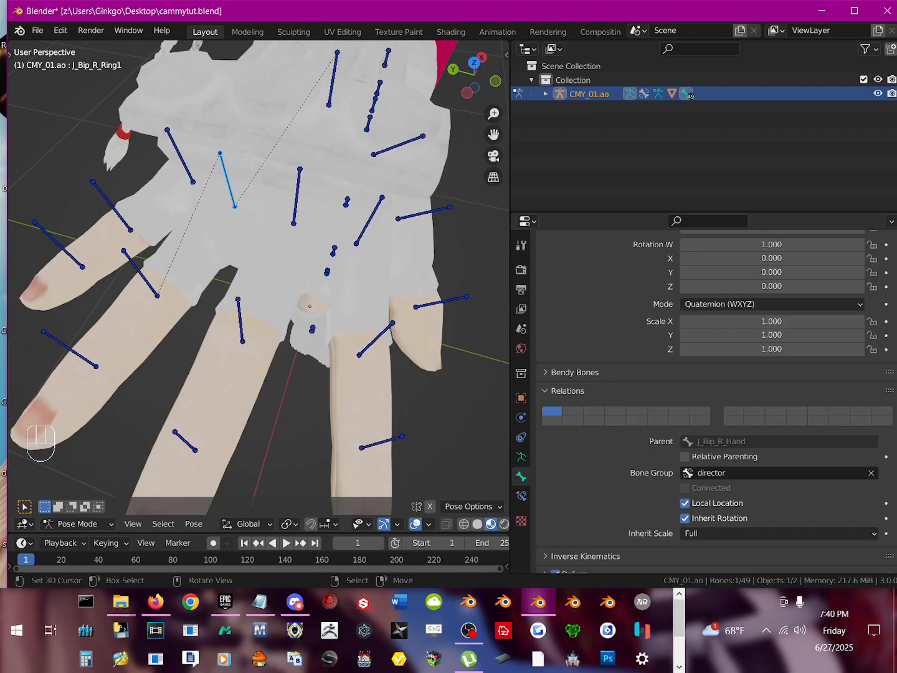
pyautogui.press('r')
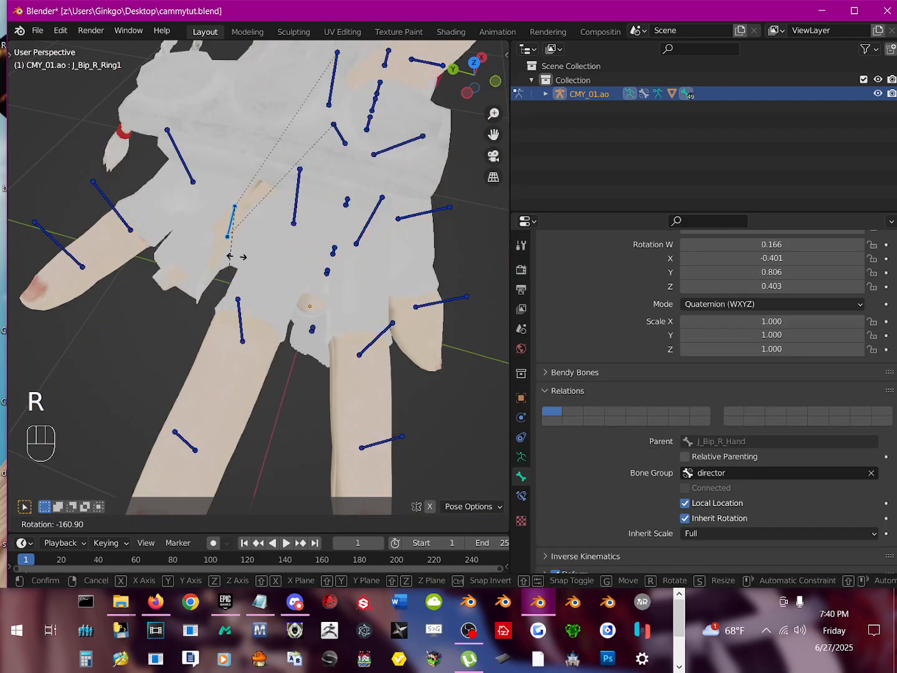
pyautogui.rightClick(234, 237)
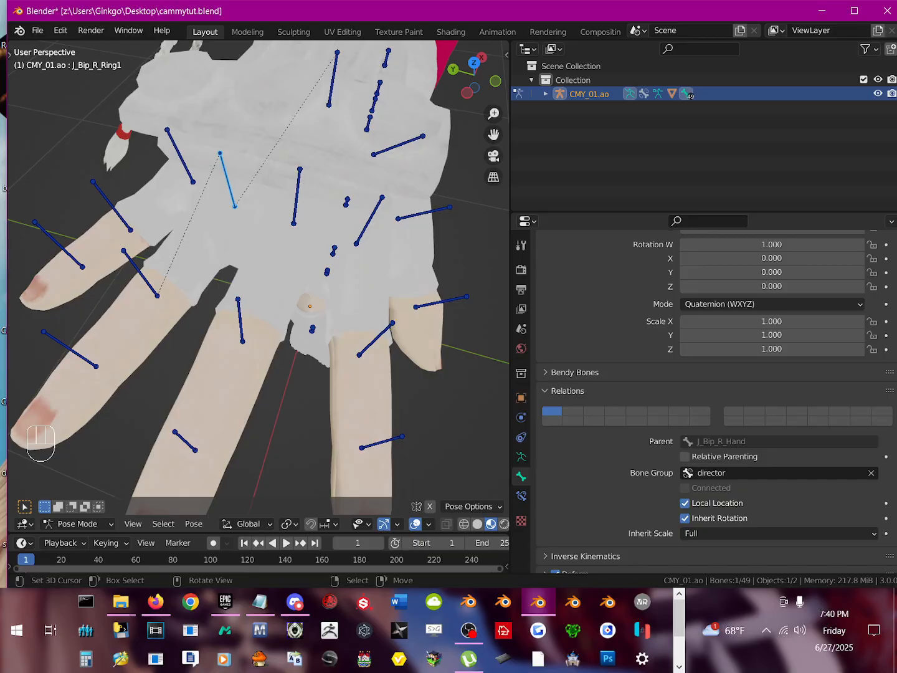
pyautogui.press('r')
pyautogui.rightClick(177, 289)
pyautogui.press('r')
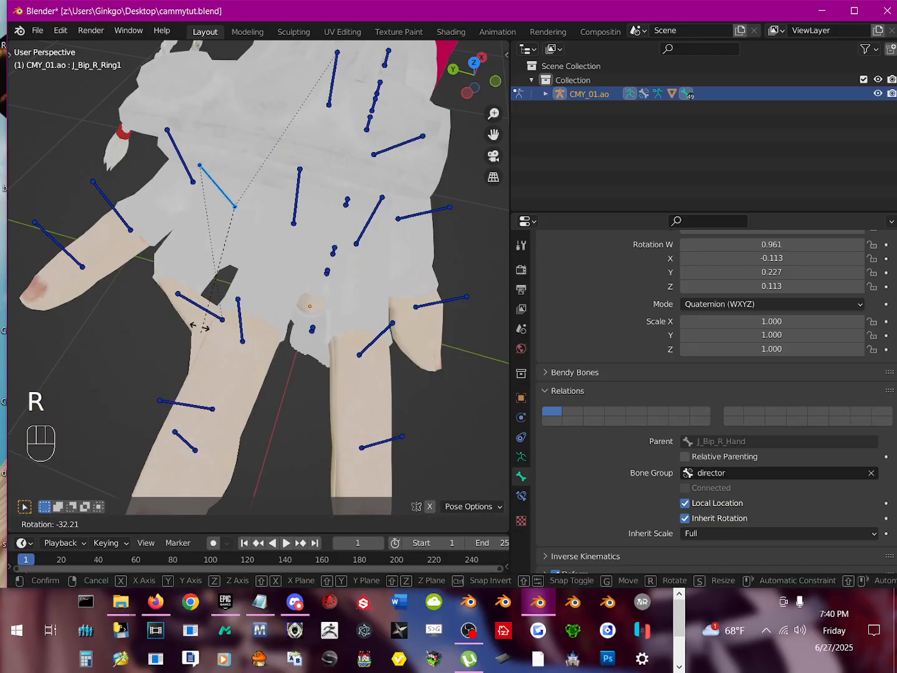
pyautogui.rightClick(214, 242)
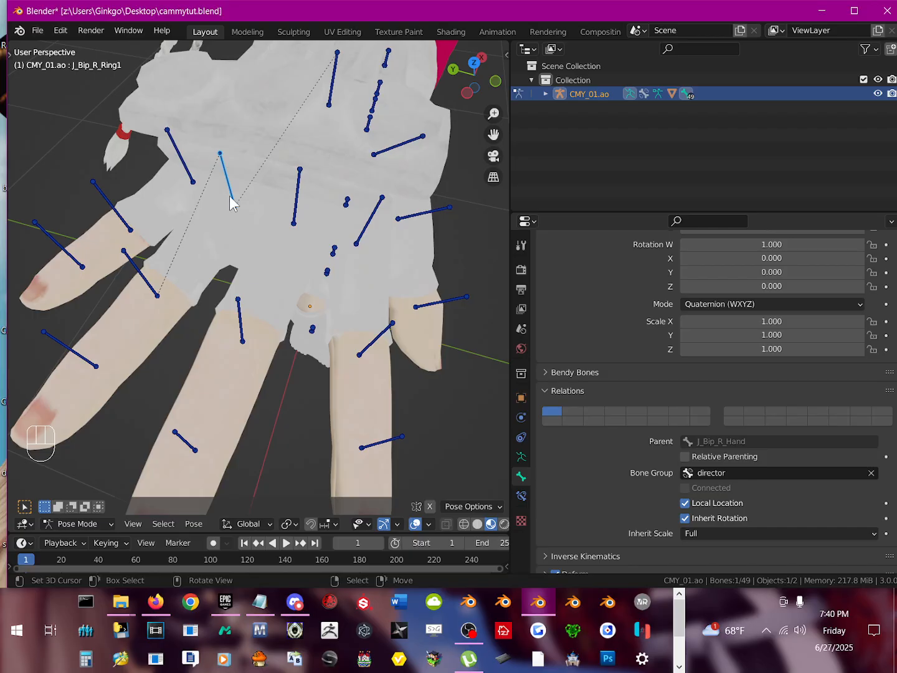
# Step: Test-rotate the J_Bip_R_Middle1 bone and J_Bip_R_Ring1 again to compare both fingers, cancelling the rotations
pyautogui.click(296, 211)
pyautogui.press('r')
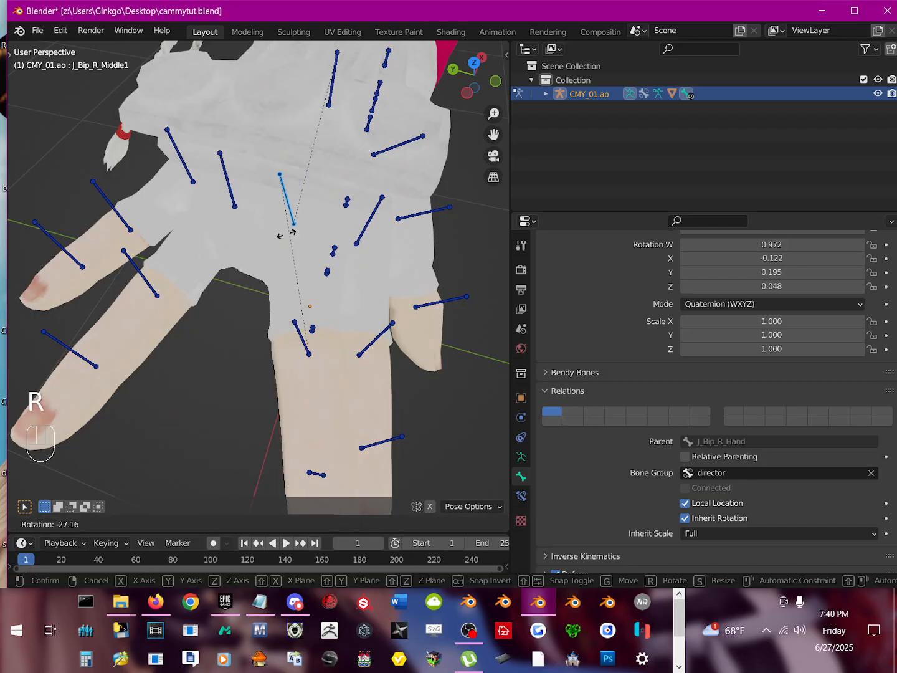
pyautogui.press('r')
pyautogui.rightClick(219, 232)
pyautogui.click(226, 183)
pyautogui.press('r')
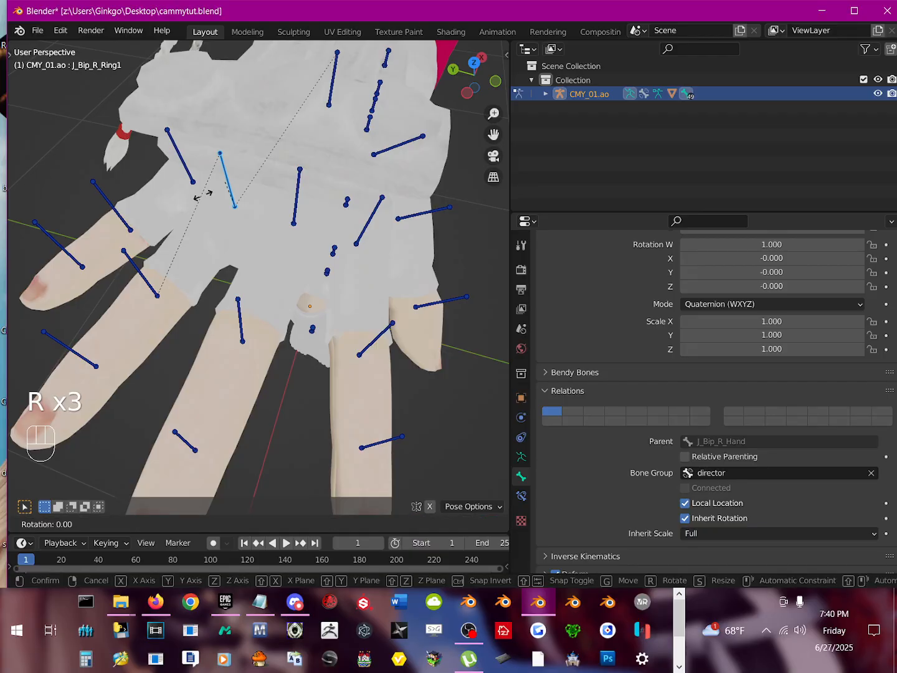
pyautogui.rightClick(222, 237)
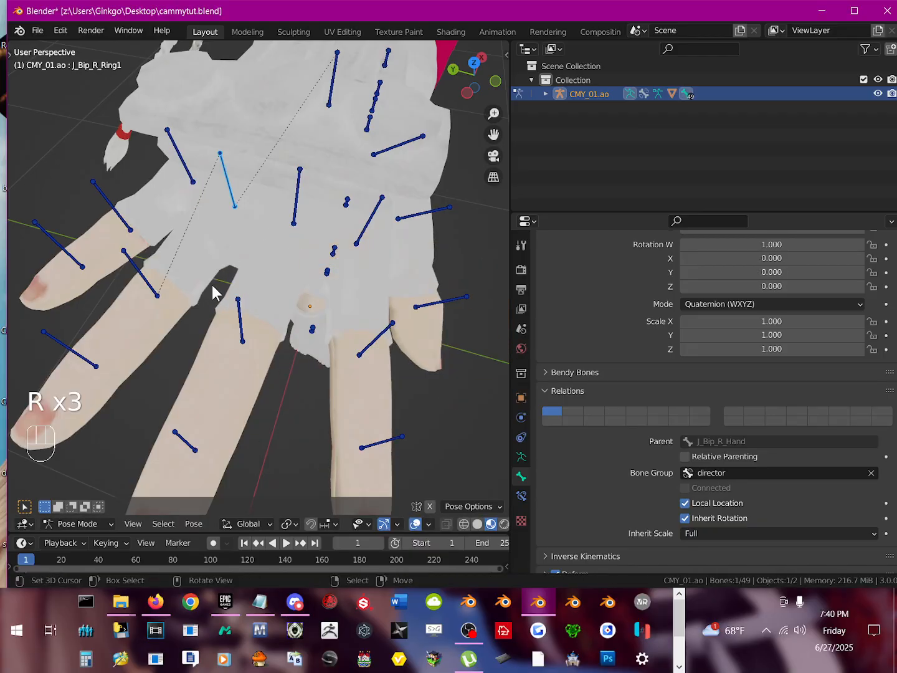
# Step: Deselect the pose bones, return to Object Mode, and select the whole character with its armature
pyautogui.scroll(-8, 212, 285)
pyautogui.moveTo(314, 268); pyautogui.dragTo(204, 233, button='middle')
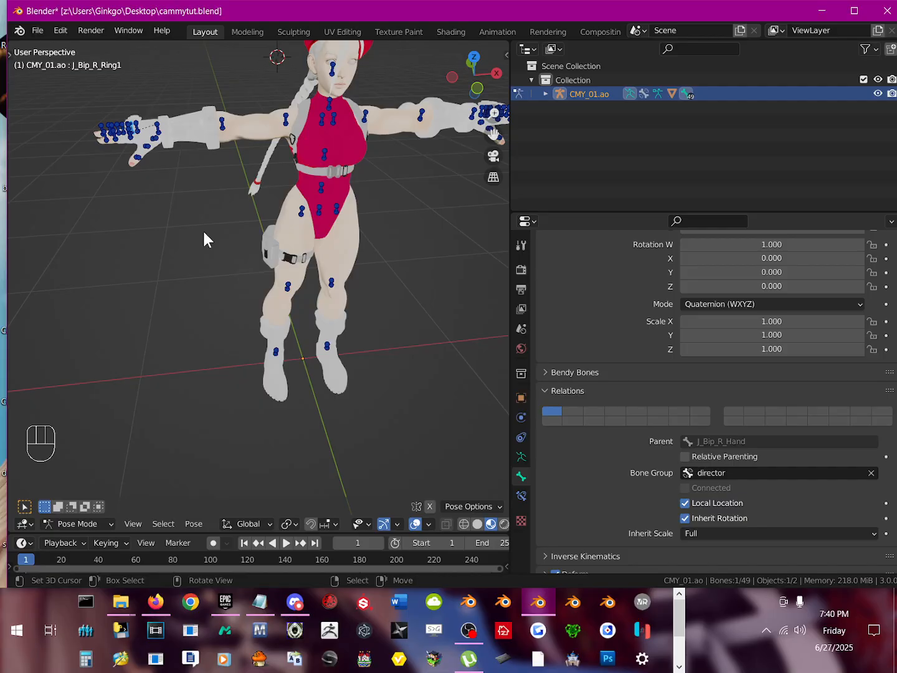
pyautogui.moveTo(339, 240); pyautogui.dragTo(330, 207, button='middle')
pyautogui.keyDown('shift'); pyautogui.moveTo(320, 145); pyautogui.dragTo(289, 198, button='middle'); pyautogui.keyUp('shift')
pyautogui.press('a')
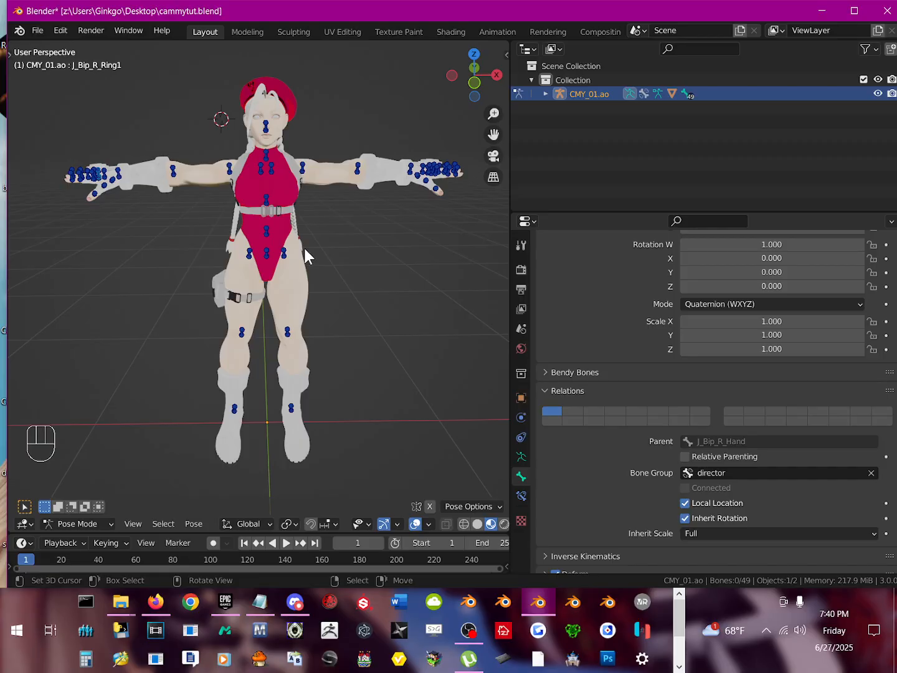
pyautogui.moveTo(339, 246); pyautogui.dragTo(304, 266, button='middle')
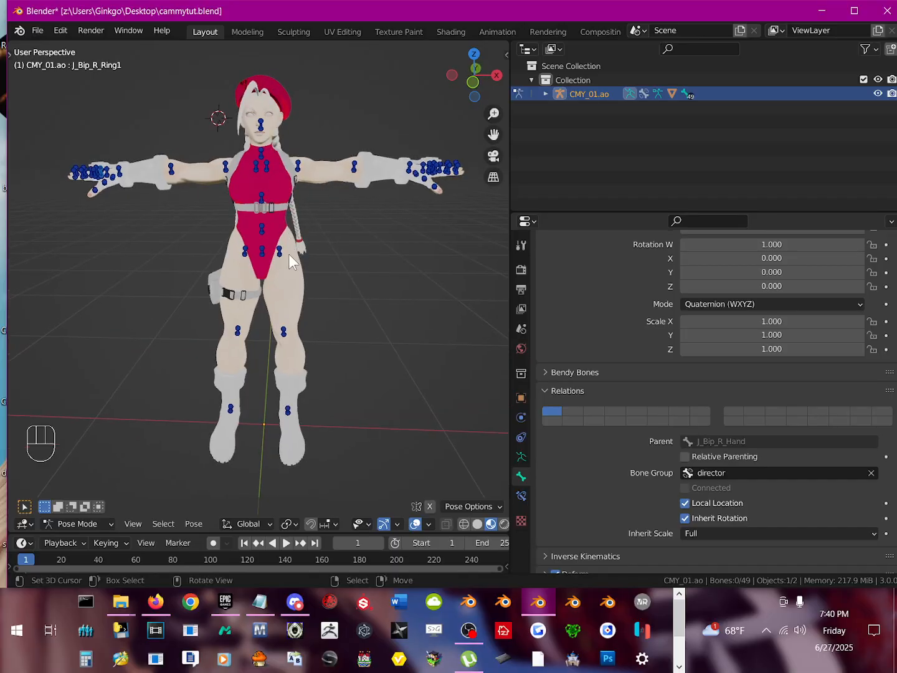
pyautogui.click(102, 522)
pyautogui.click(81, 507)
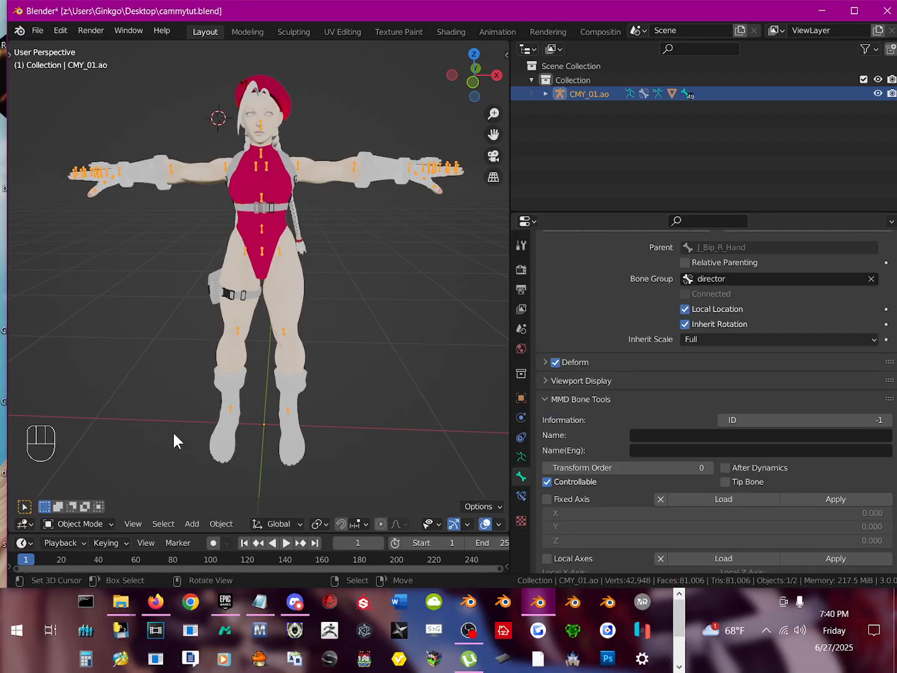
pyautogui.press('a')
pyautogui.press('a')
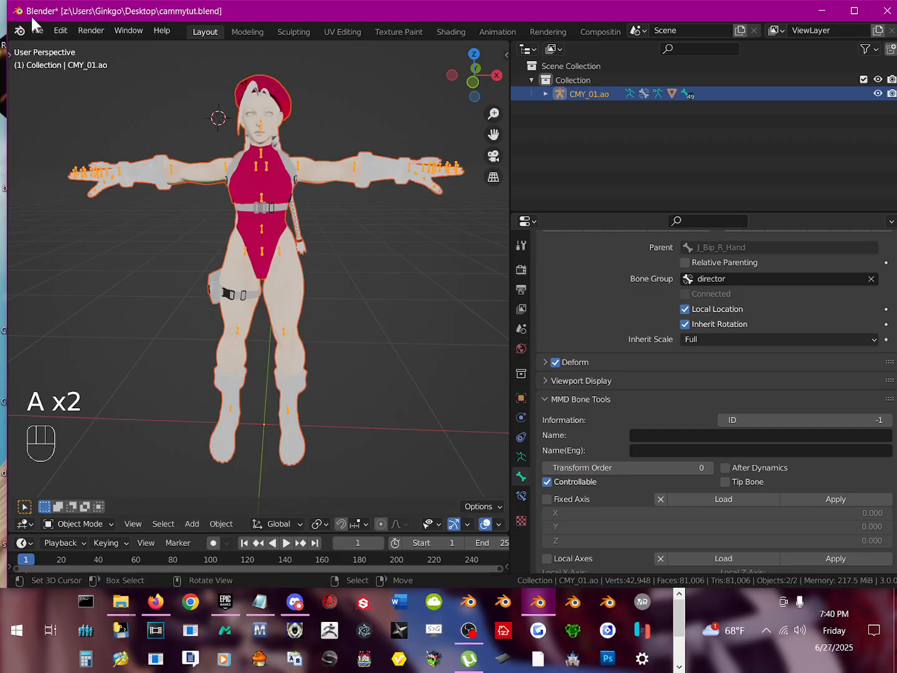
# Step: Export the character to the Desktop in VRM format as cammytut2.vrm
pyautogui.click(35, 31)
pyautogui.moveTo(79, 236)
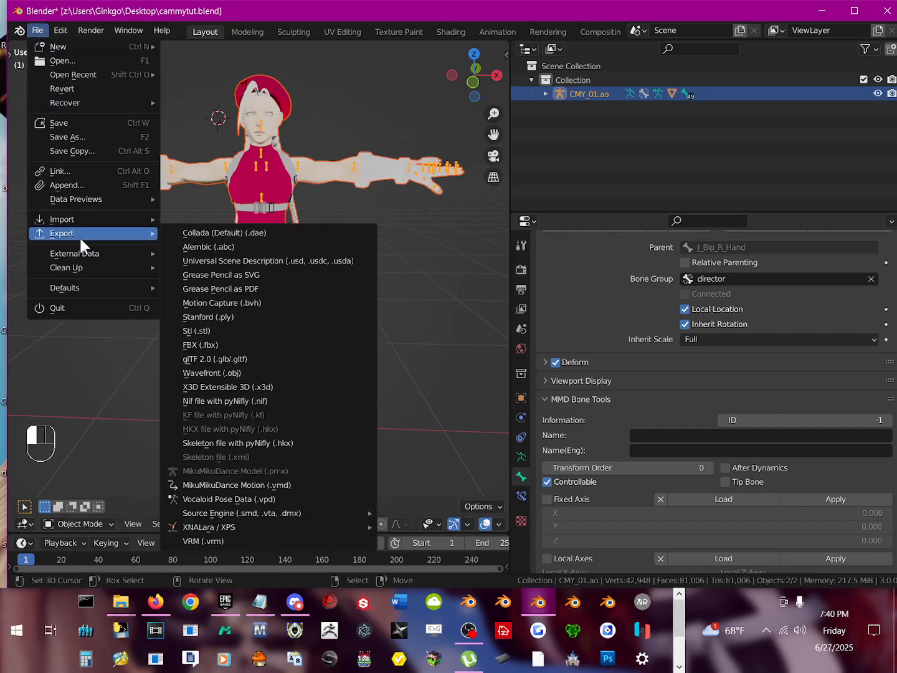
pyautogui.click(222, 542)
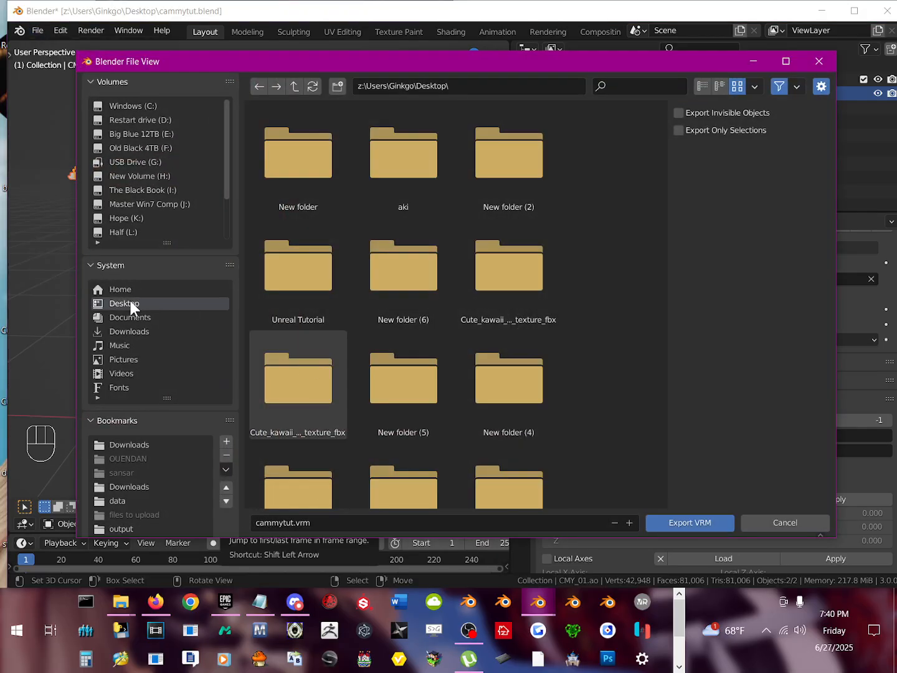
pyautogui.click(629, 522)
pyautogui.click(683, 522)
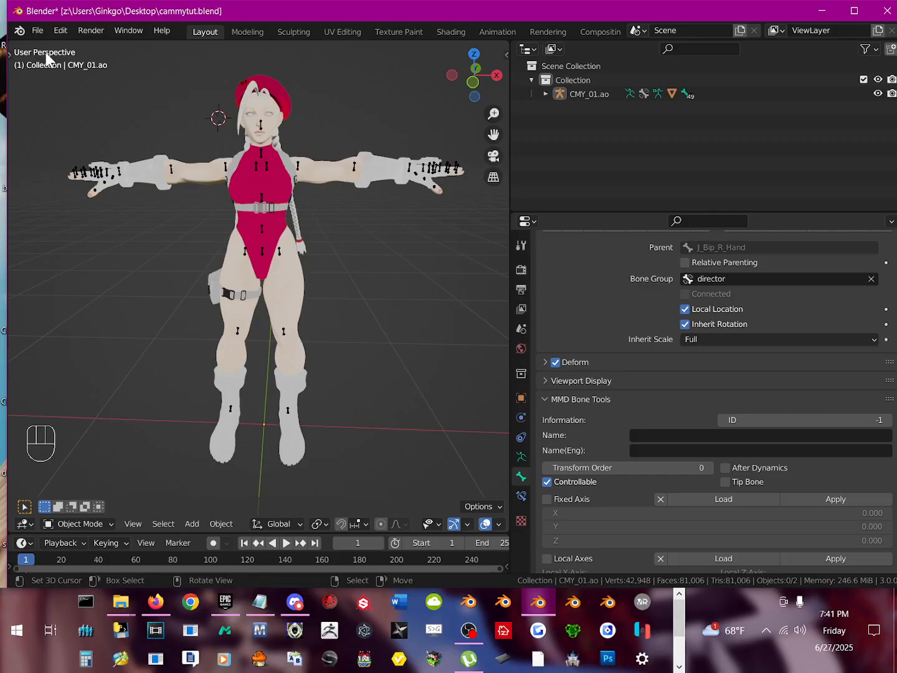
# Step: Minimize Blender and the file explorer window and bring up the Unreal Engine library in the Epic Games Launcher
pyautogui.click(828, 15)
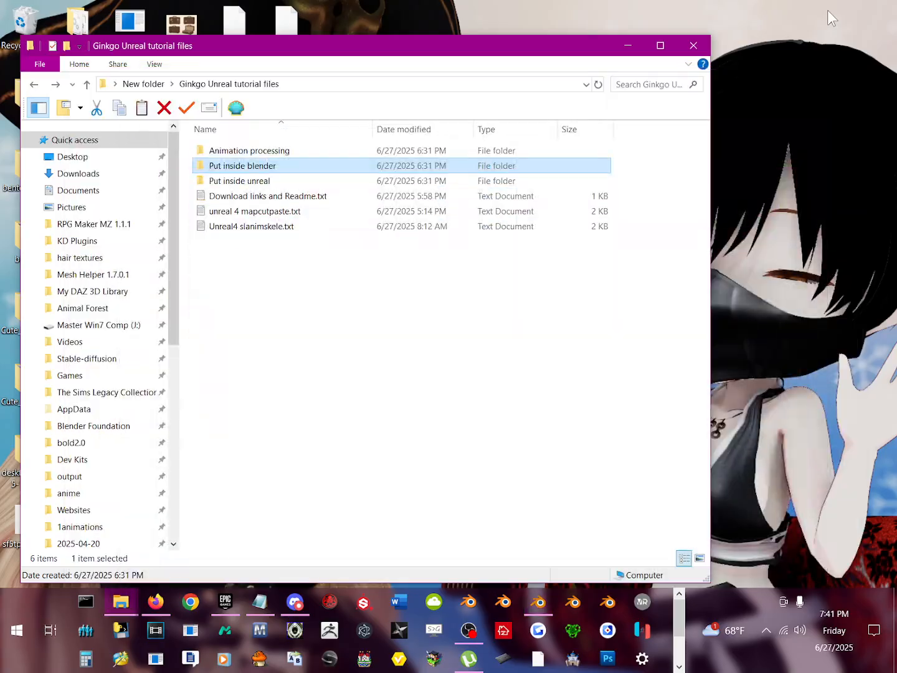
pyautogui.click(625, 38)
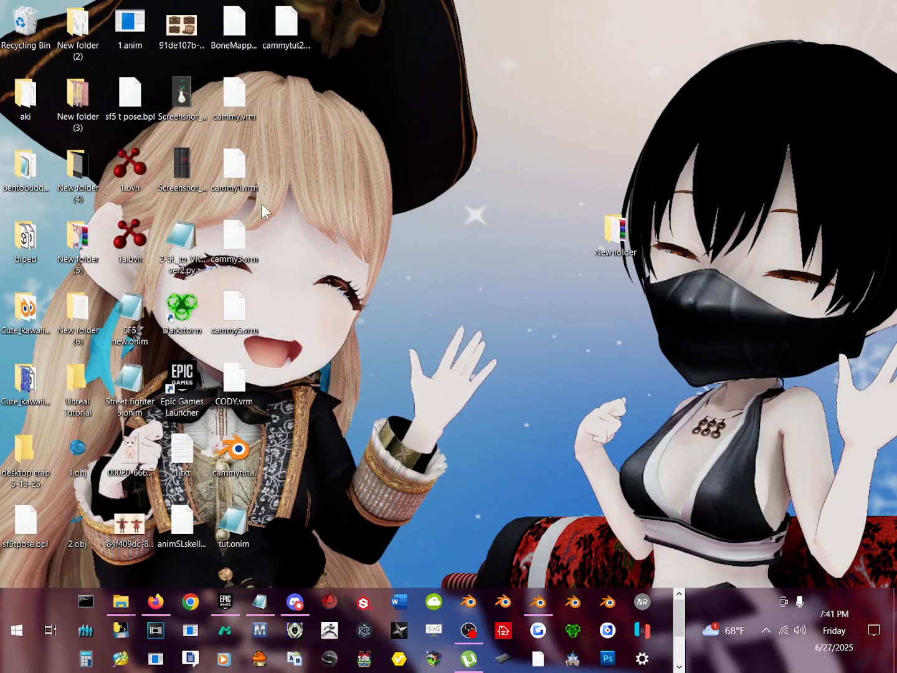
pyautogui.click(216, 609)
pyautogui.scroll(-1, 492, 331)
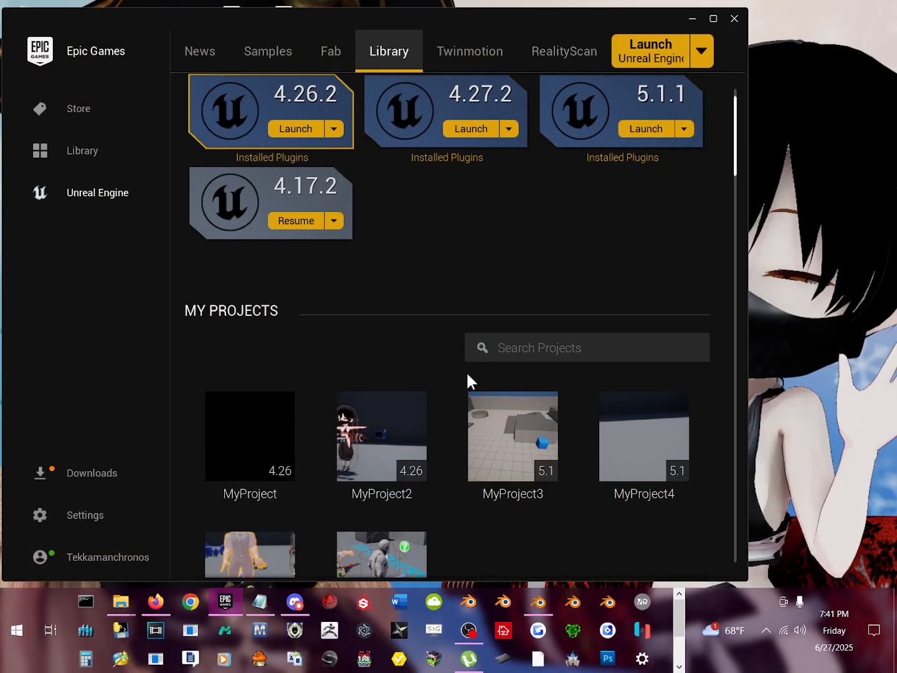
pyautogui.scroll(1, 437, 373)
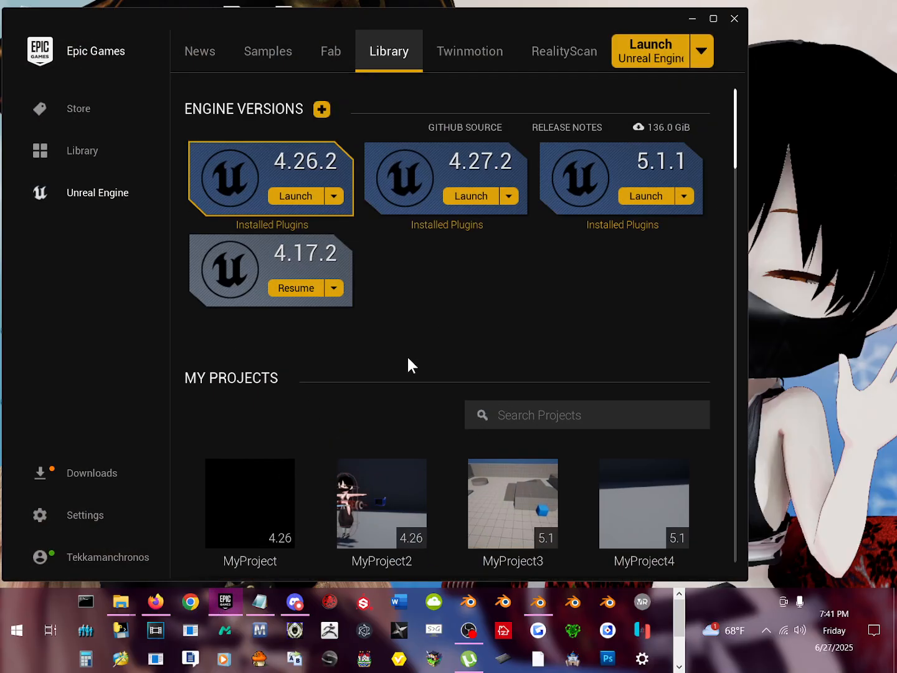
# Step: Launch Unreal Engine 4.27.2 from the installed engine versions
pyautogui.click(477, 199)
pyautogui.scroll(-2, 623, 647)
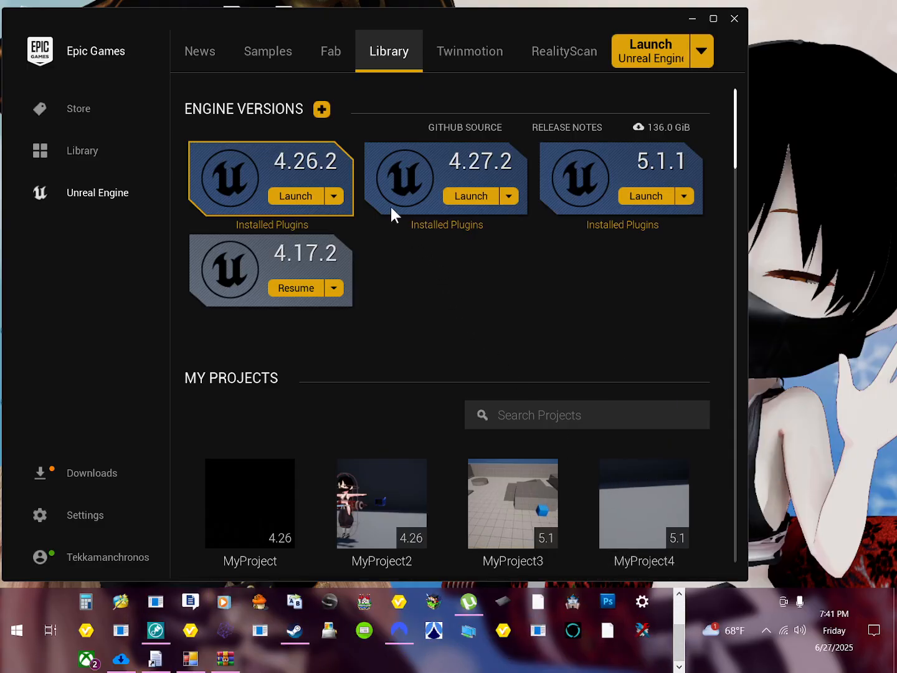
pyautogui.click(458, 194)
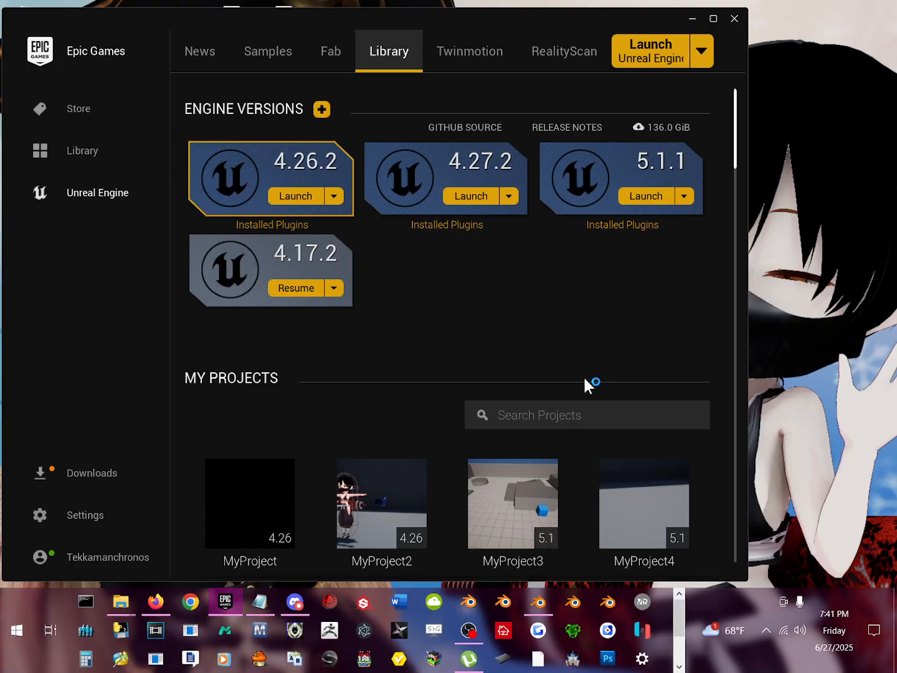
pyautogui.click(682, 650)
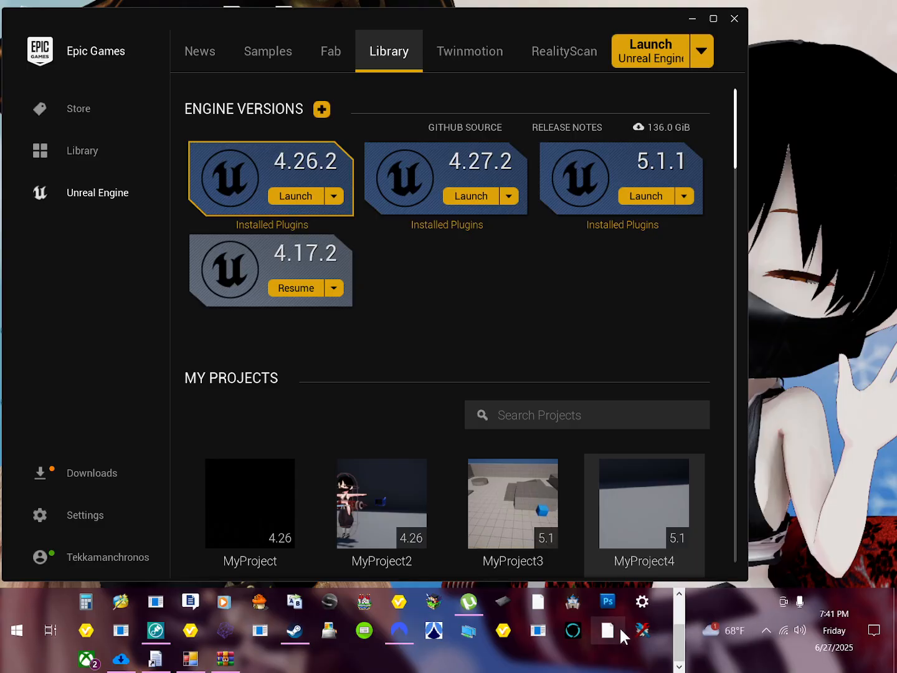
pyautogui.click(680, 619)
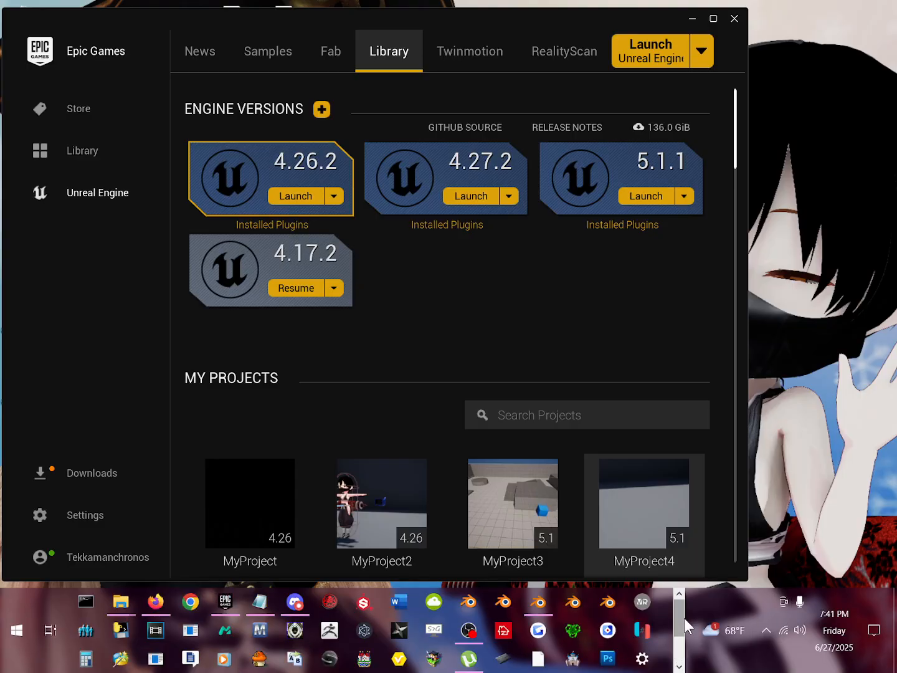
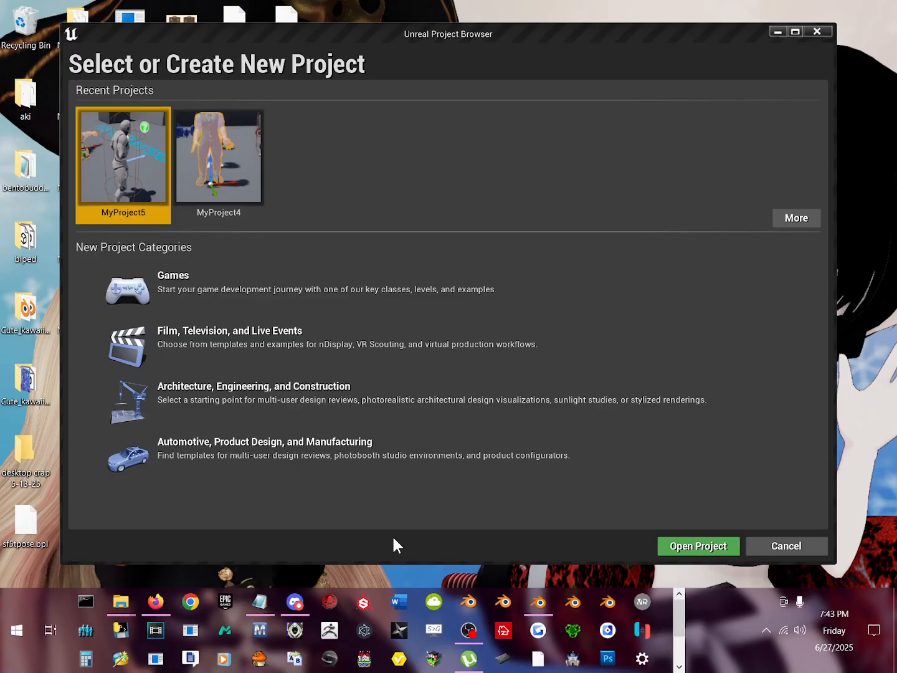
# Step: Create a Games project named MyProject6 from the Third Person template and dismiss the new plugins notification
pyautogui.click(340, 290)
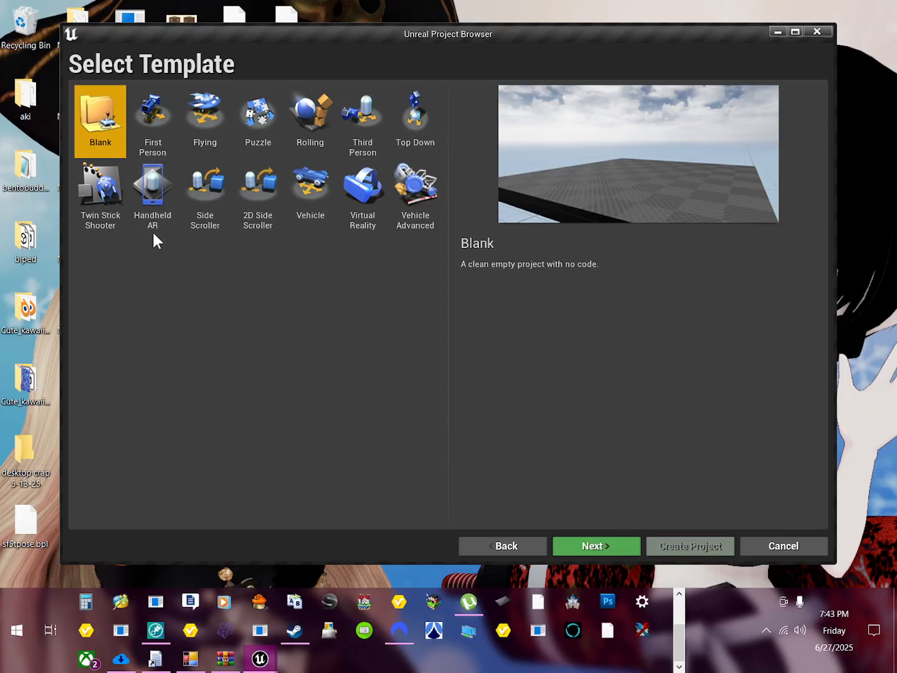
pyautogui.doubleClick(377, 124)
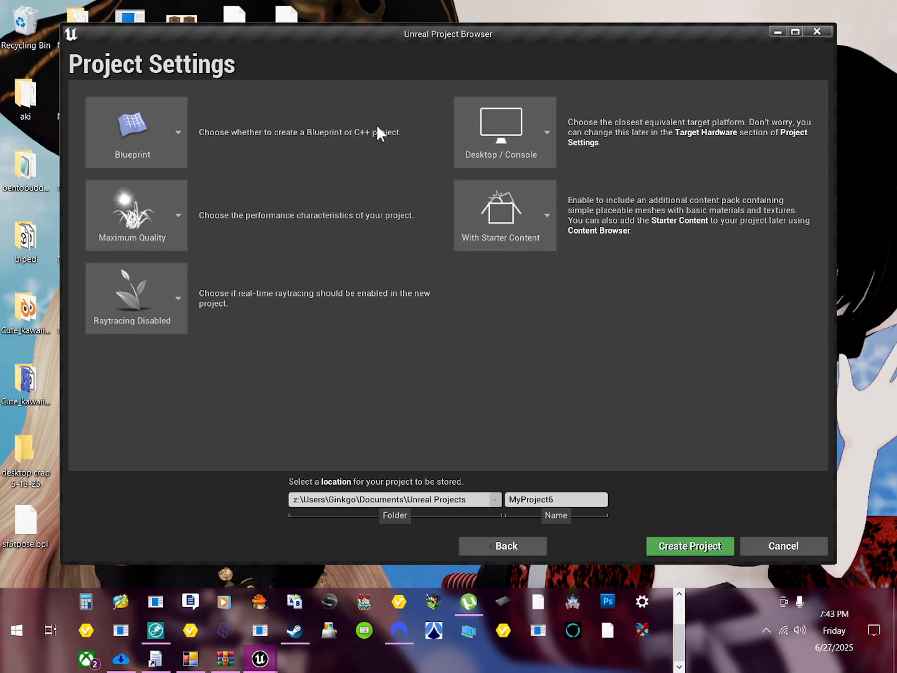
pyautogui.click(689, 540)
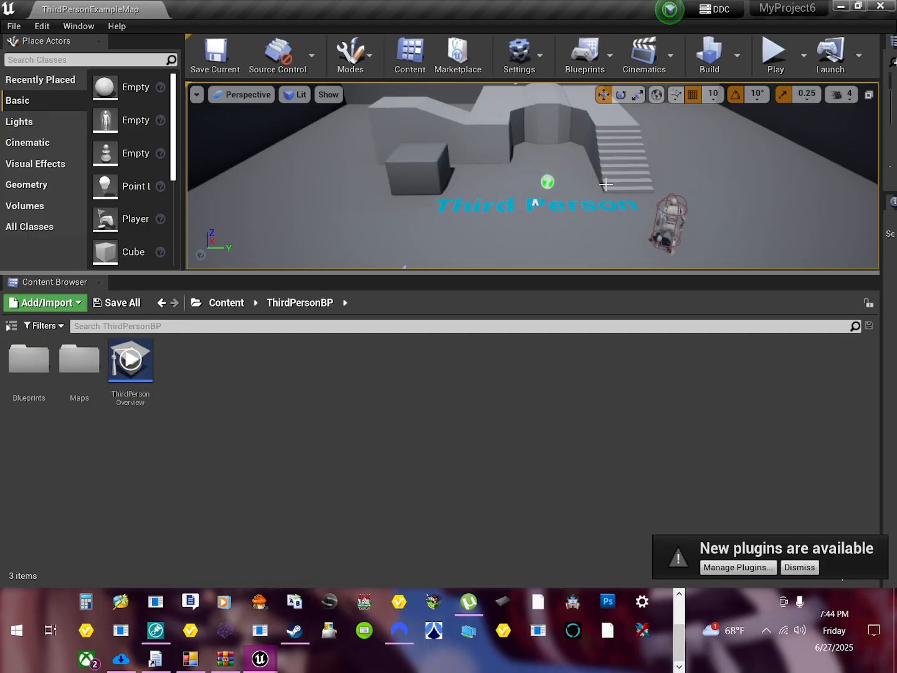
pyautogui.click(804, 568)
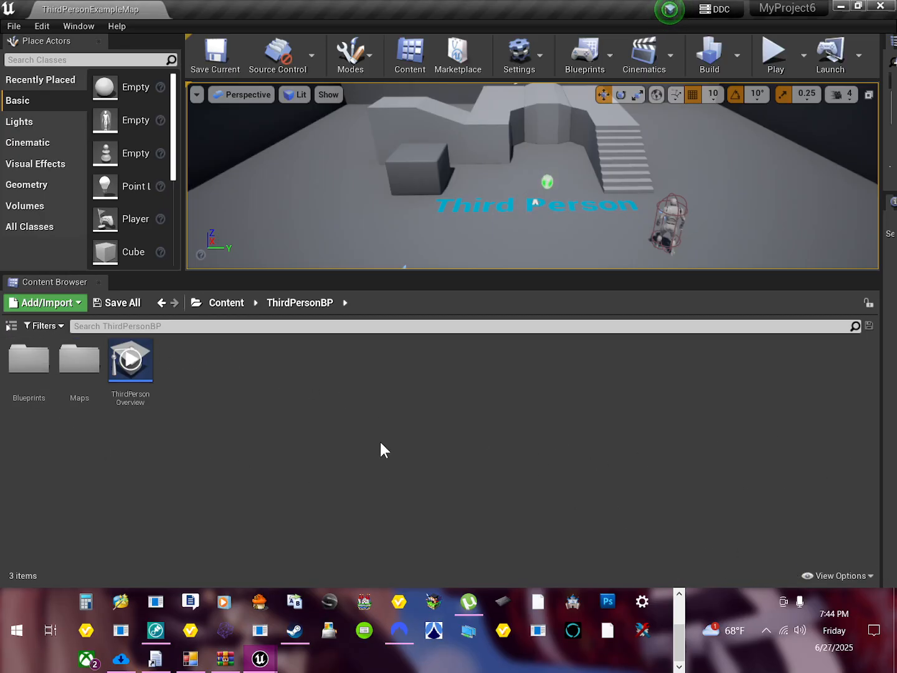
pyautogui.rightClick(67, 369)
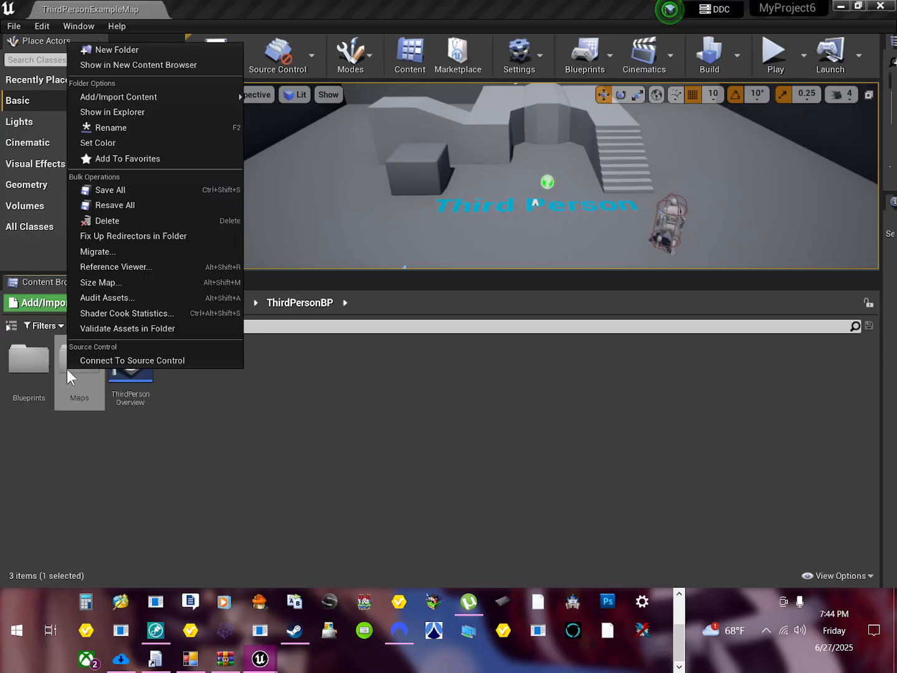
pyautogui.click(209, 444)
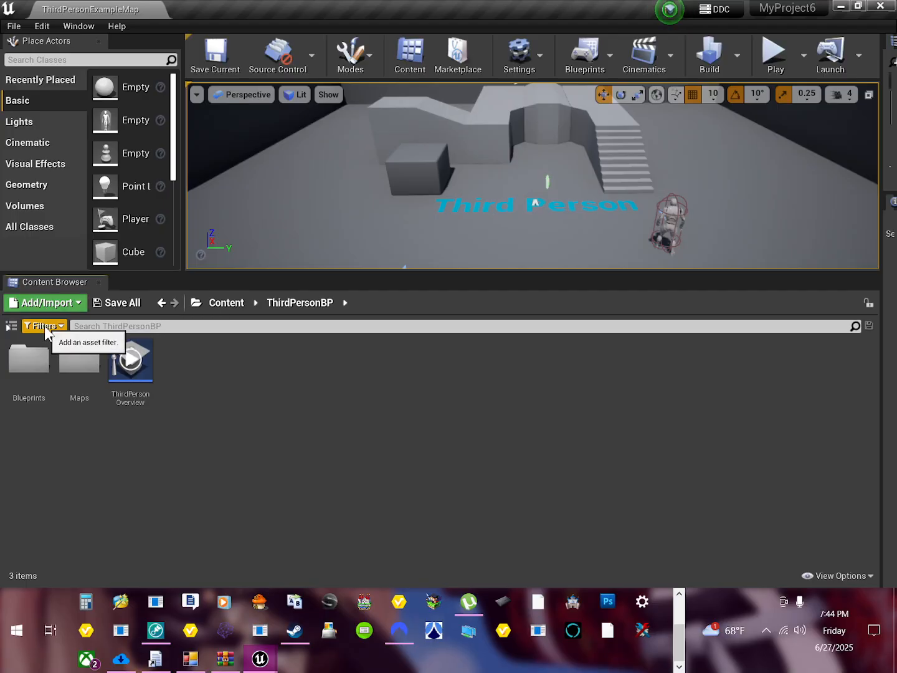
pyautogui.click(43, 326)
pyautogui.moveTo(128, 340)
pyautogui.click(250, 407)
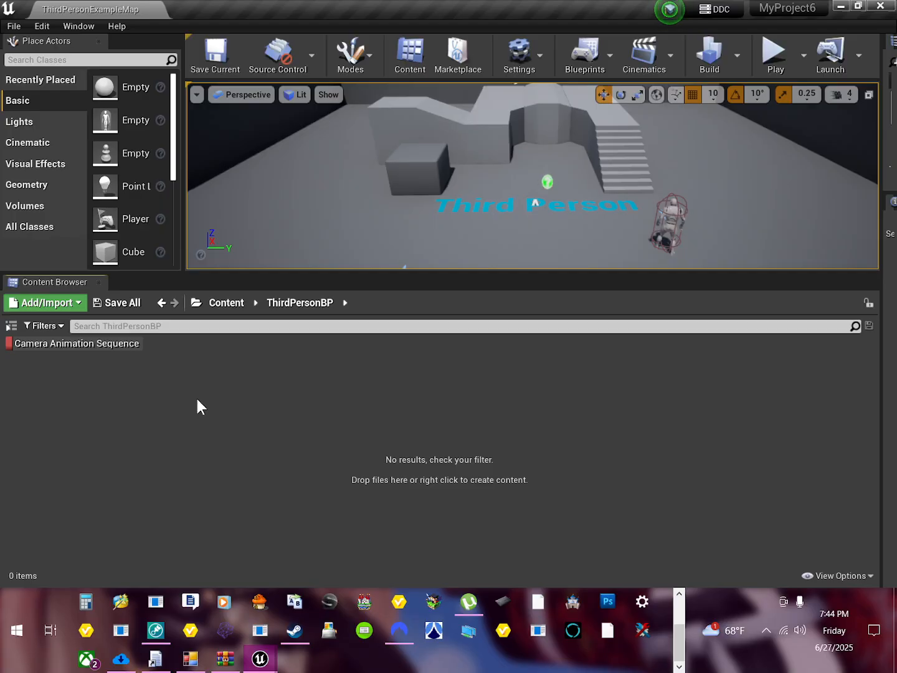
pyautogui.click(14, 25)
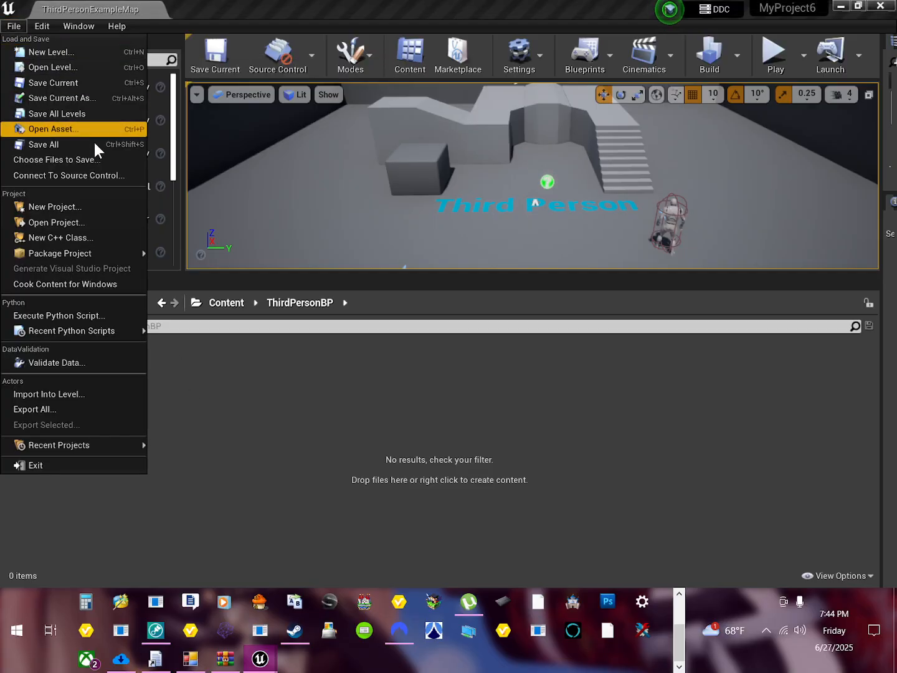
pyautogui.moveTo(81, 254)
pyautogui.click(261, 461)
pyautogui.click(56, 303)
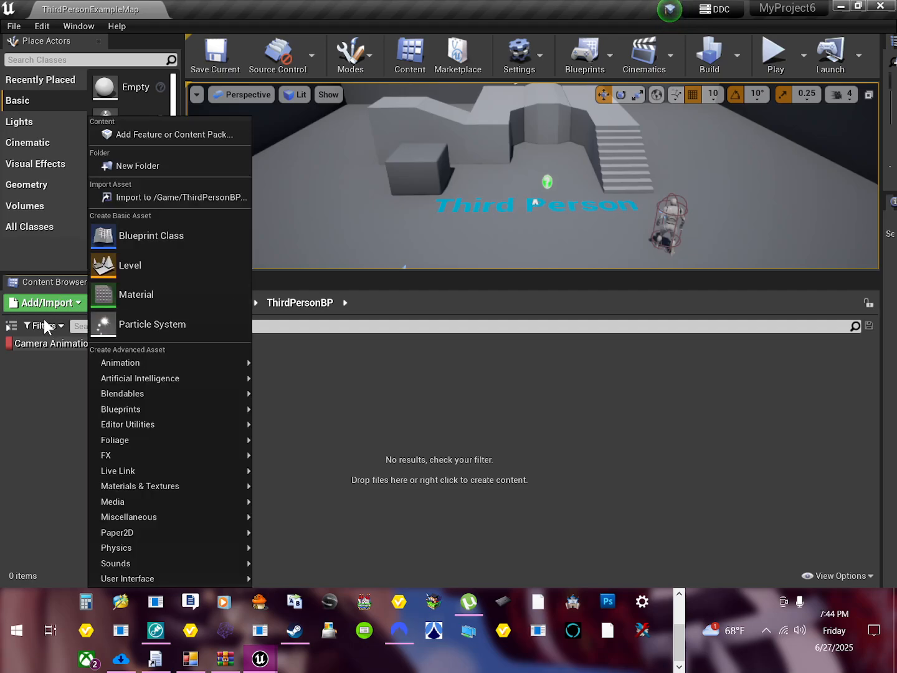
pyautogui.click(44, 325)
pyautogui.click(44, 326)
# Step: Go back to the root Content folder and create a new folder there with the default name
pyautogui.hotkey('alt', 'Left')
pyautogui.hotkey('alt', 'Left')
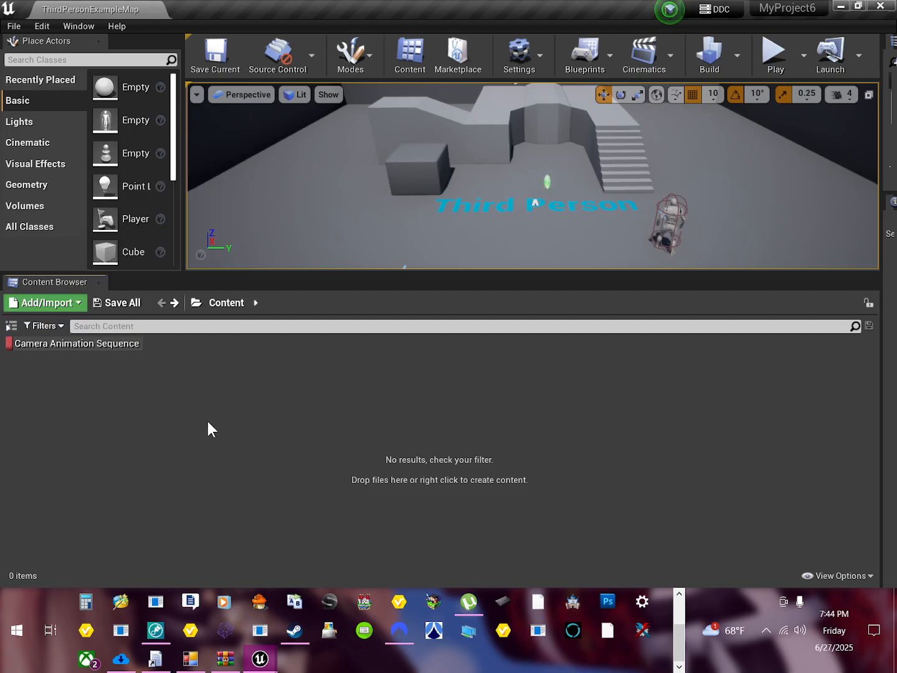
pyautogui.click(60, 303)
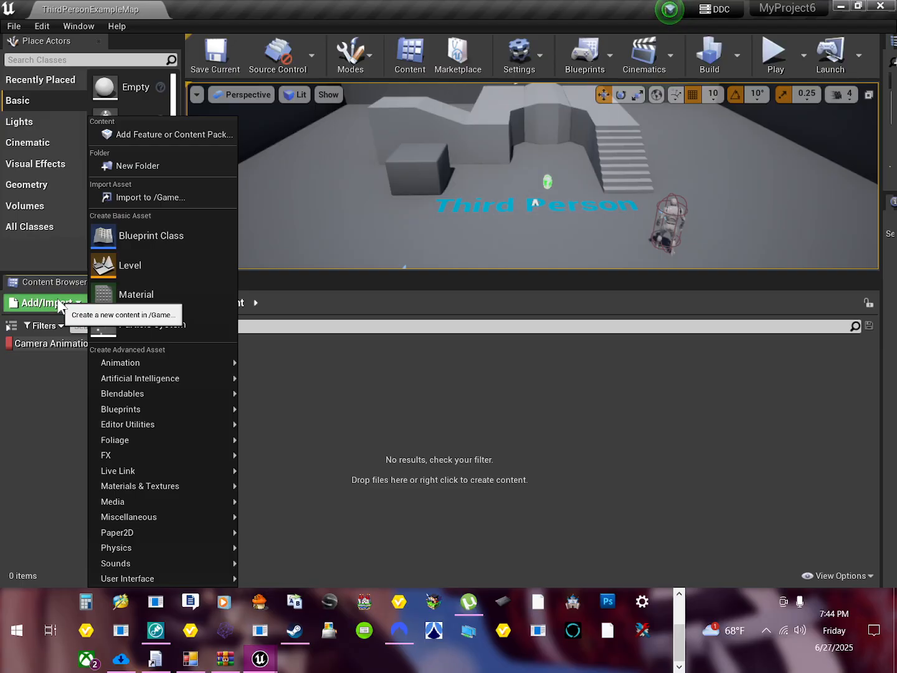
pyautogui.click(157, 165)
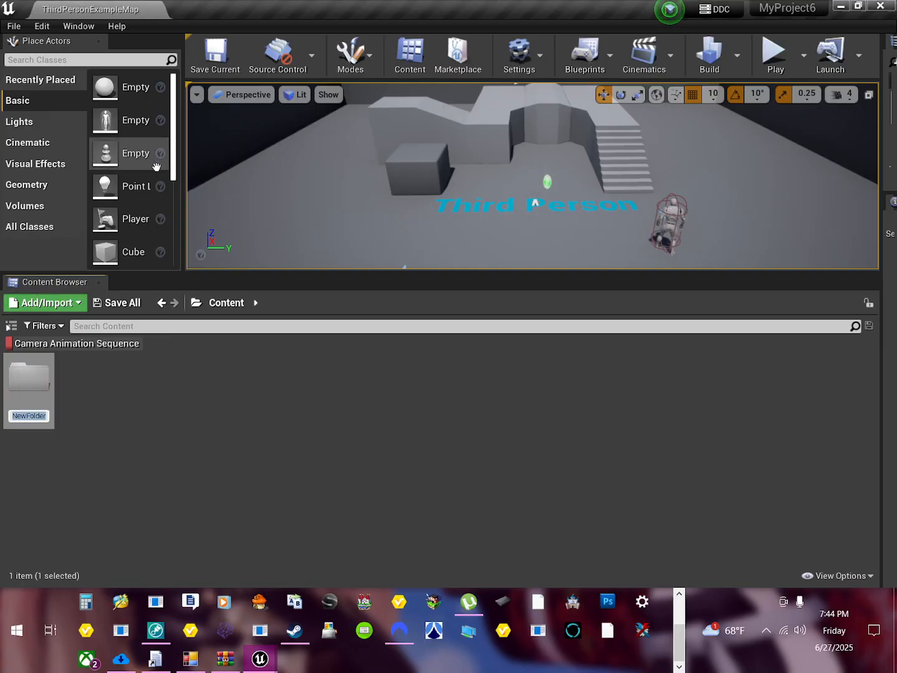
pyautogui.press('Return')
# Step: Show the folder tree beside the project assets and turn off the Camera Animation Sequence filter in the Geometry folder
pyautogui.click(11, 327)
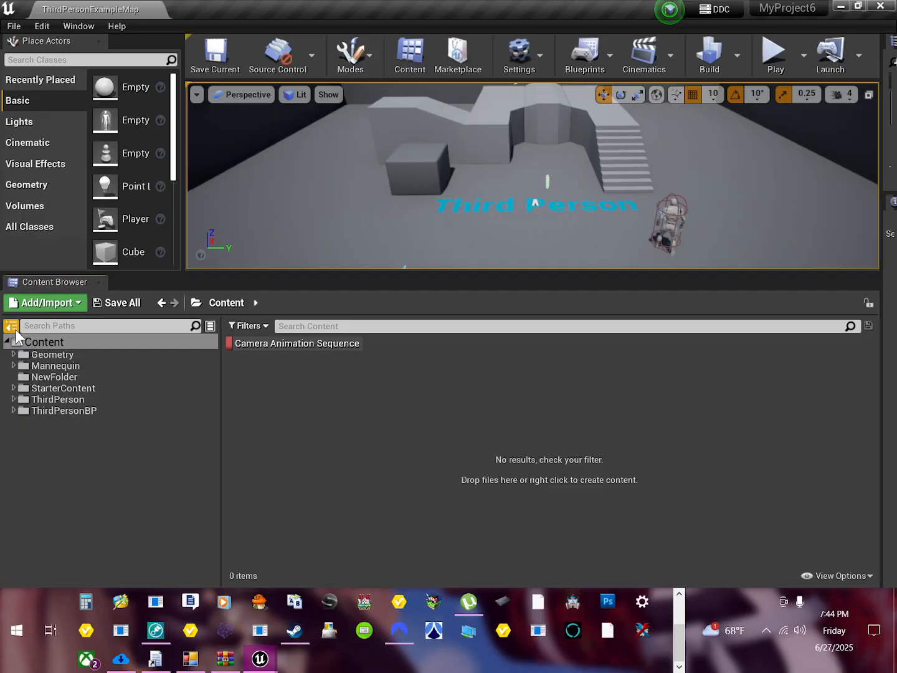
pyautogui.click(71, 355)
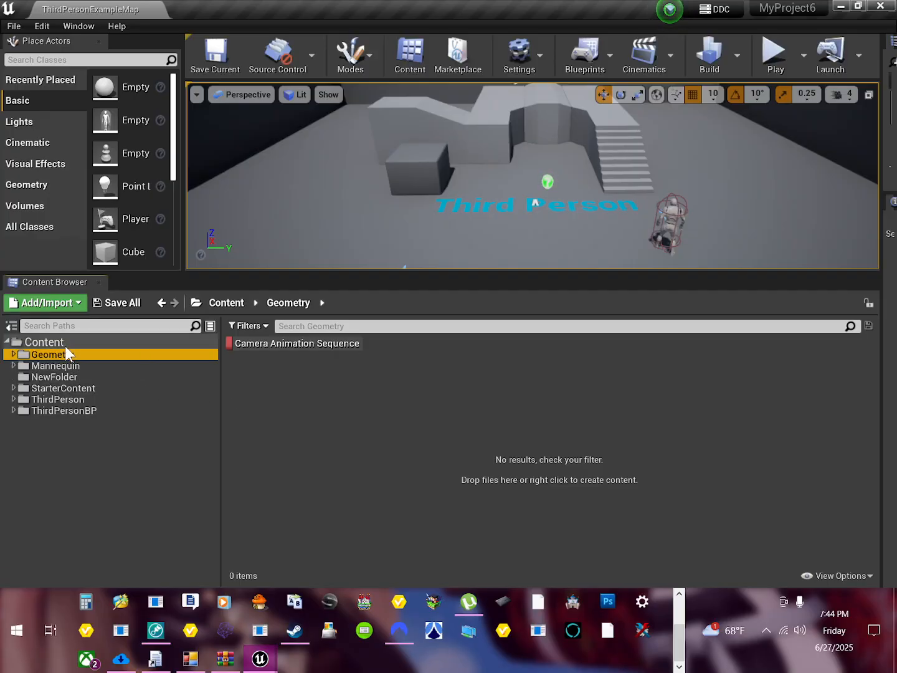
pyautogui.doubleClick(64, 345)
pyautogui.doubleClick(65, 344)
pyautogui.doubleClick(60, 355)
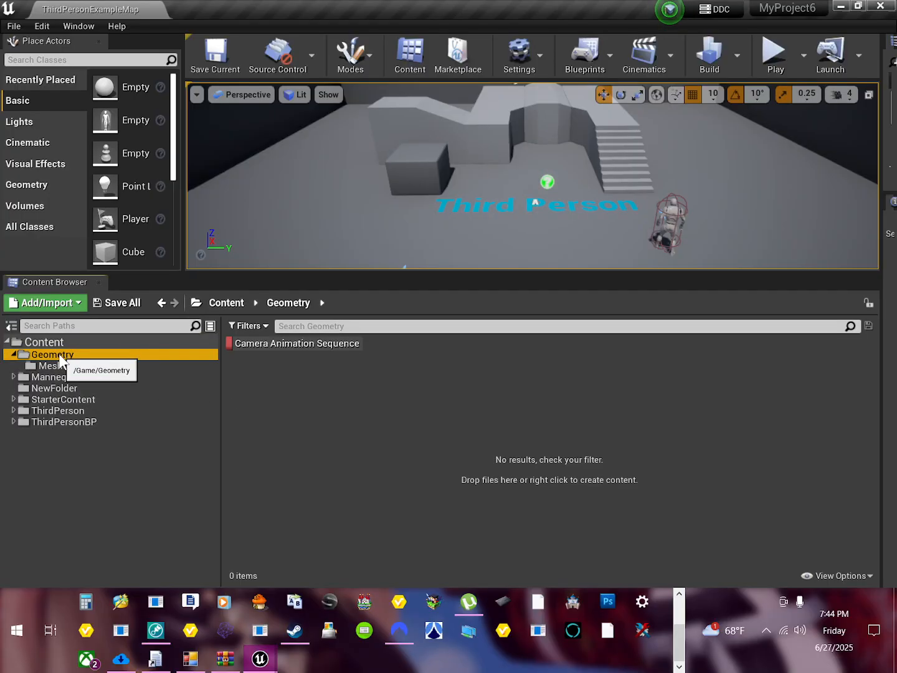
pyautogui.click(53, 366)
pyautogui.click(56, 355)
pyautogui.click(268, 346)
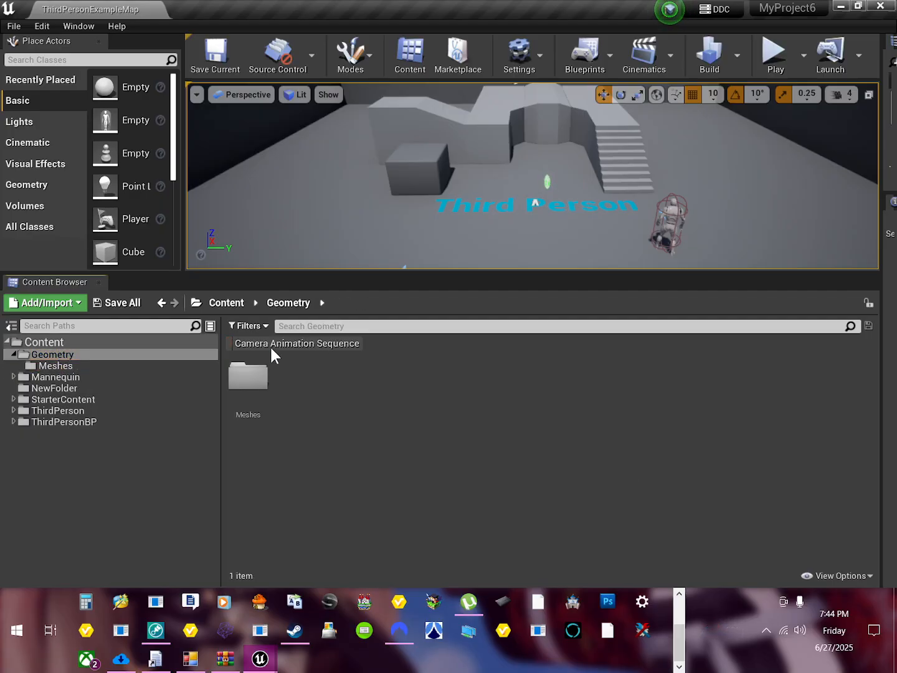
pyautogui.rightClick(270, 345)
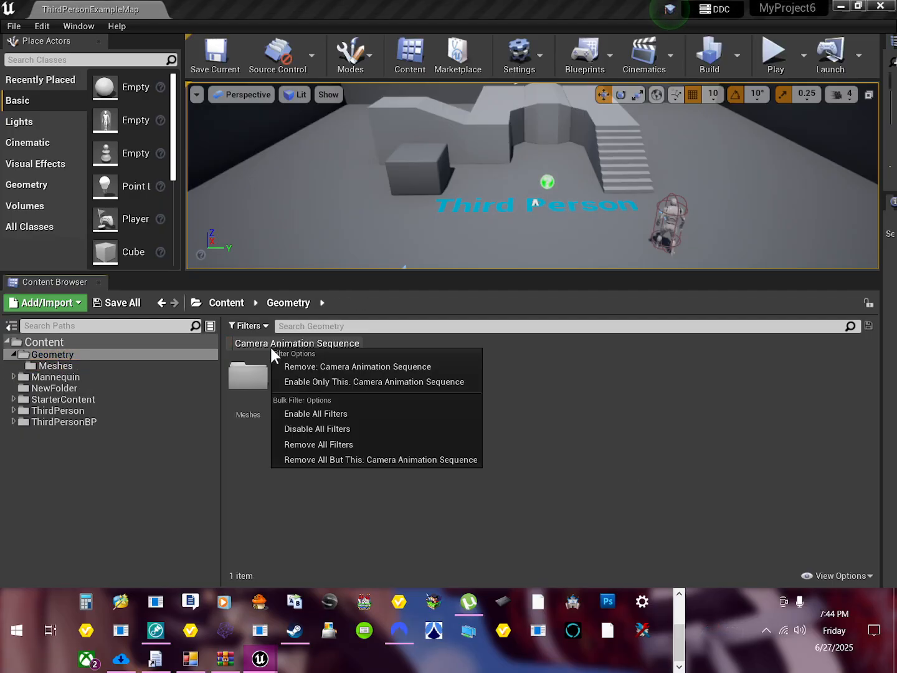
# Step: Create a second new folder with the default name in the root Content folder and open it
pyautogui.click(68, 347)
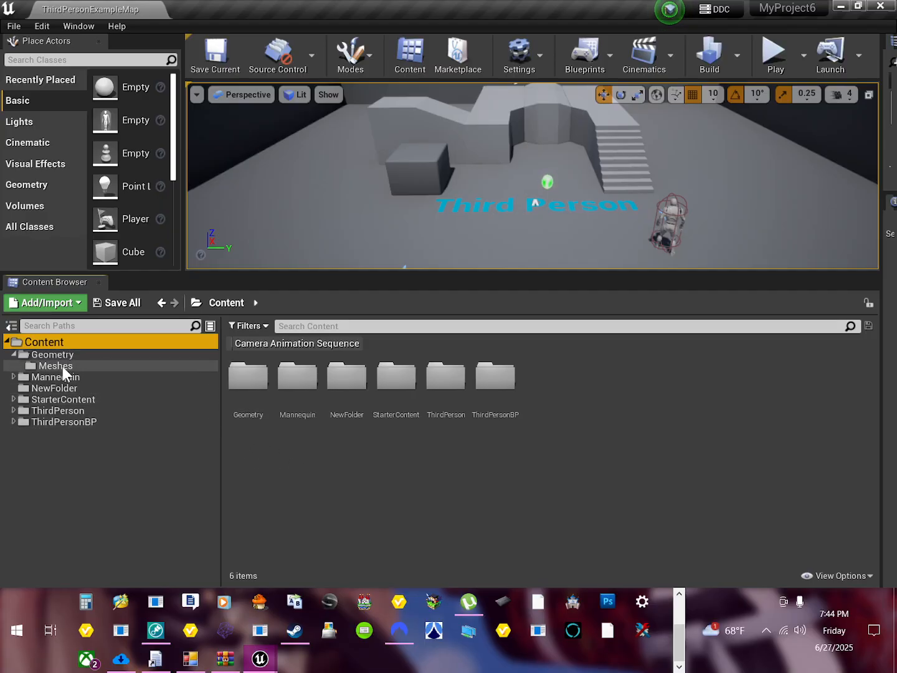
pyautogui.click(76, 304)
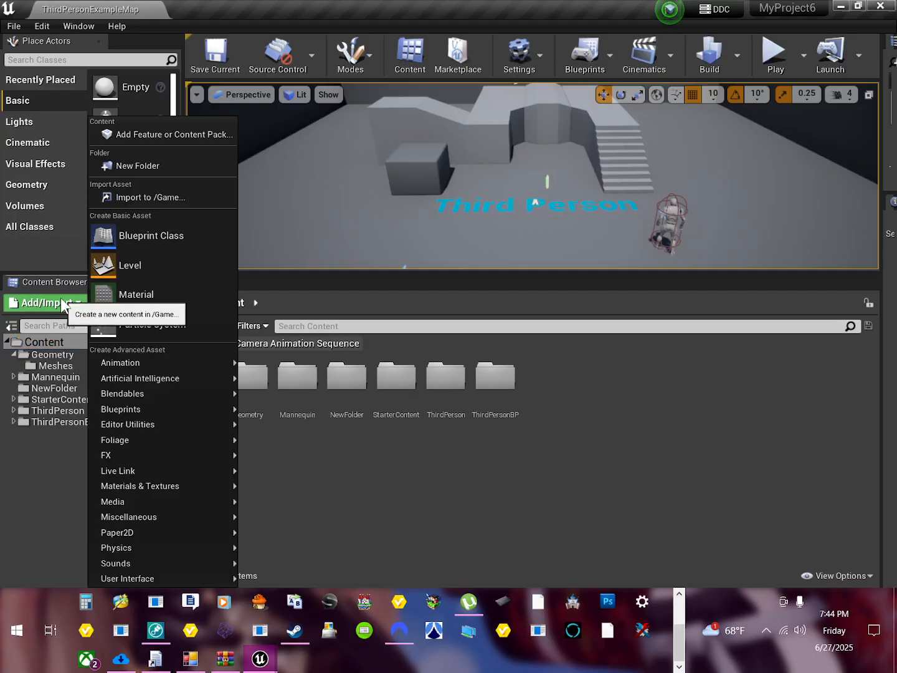
pyautogui.click(130, 166)
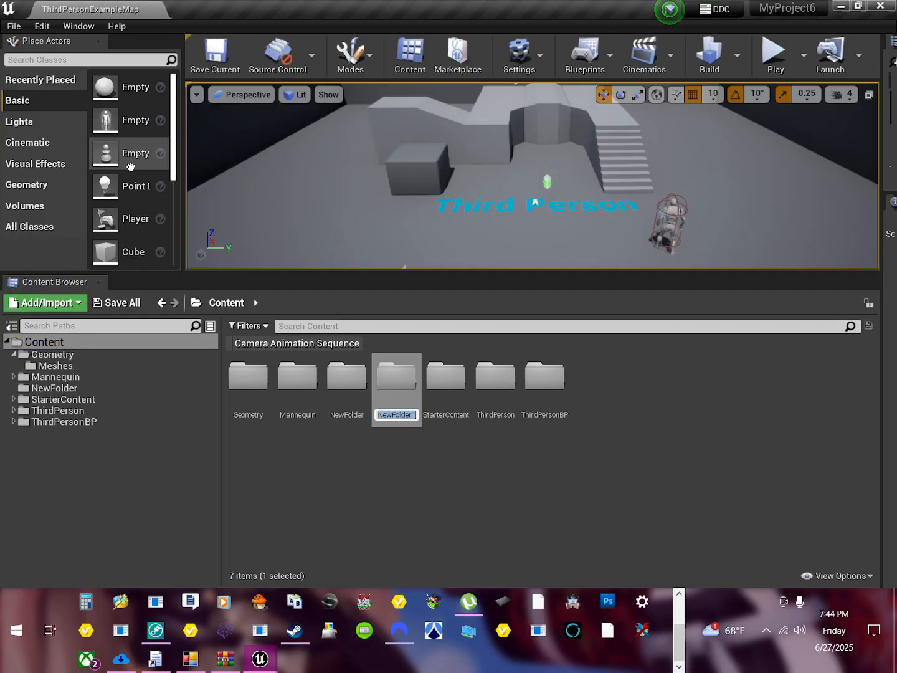
pyautogui.click(392, 390)
pyautogui.rightClick(392, 389)
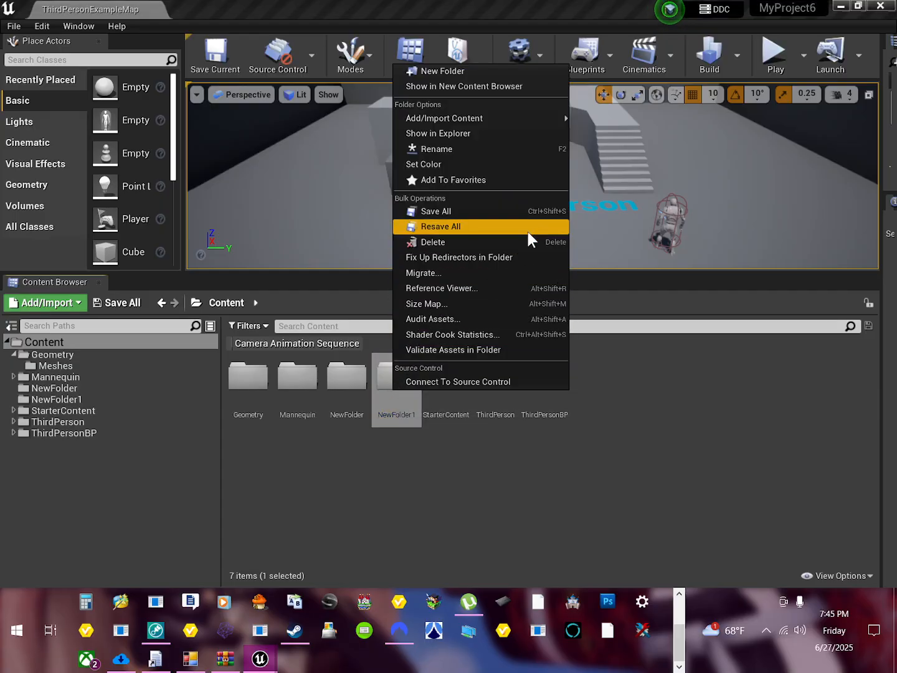
pyautogui.click(392, 389)
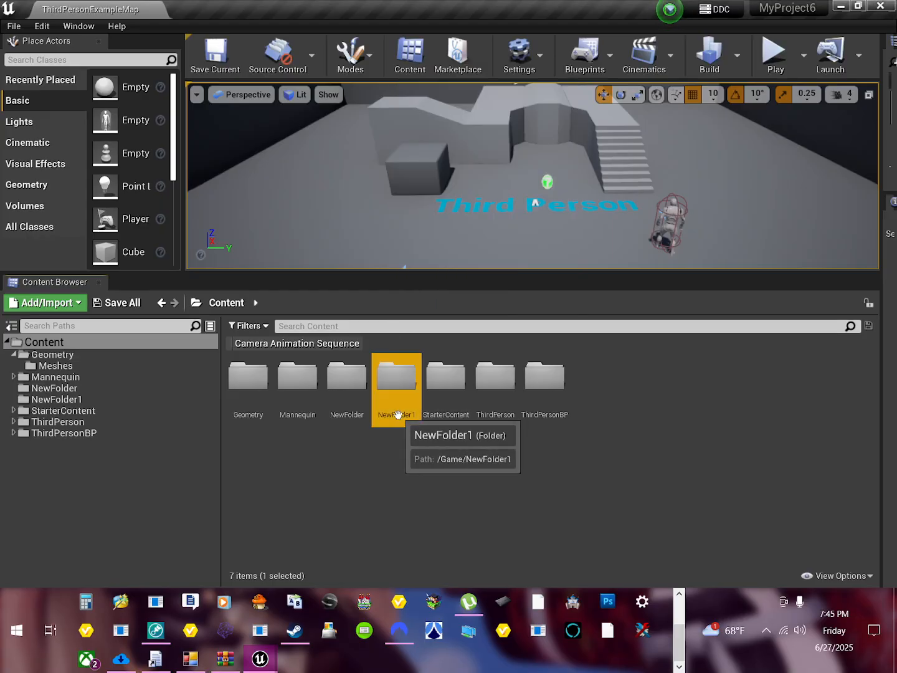
pyautogui.doubleClick(392, 389)
pyautogui.rightClick(262, 392)
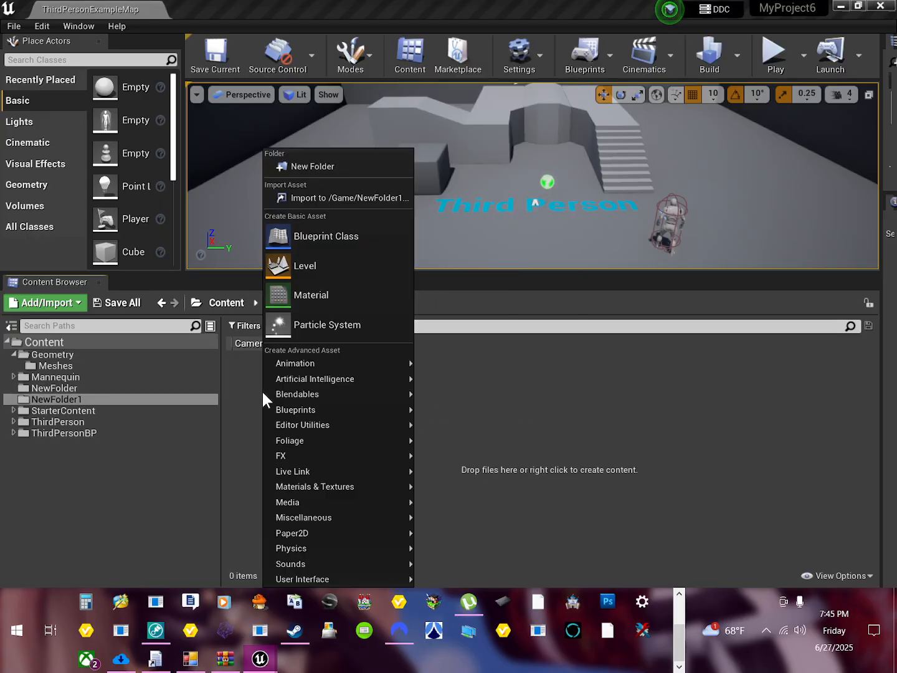
pyautogui.click(444, 552)
# Step: Show MyProject4 in File Explorer from the Unreal Project Browser and go from there to the MyProject6 project folder
pyautogui.moveTo(358, 0); pyautogui.dragTo(362, 151)
pyautogui.rightClick(215, 121)
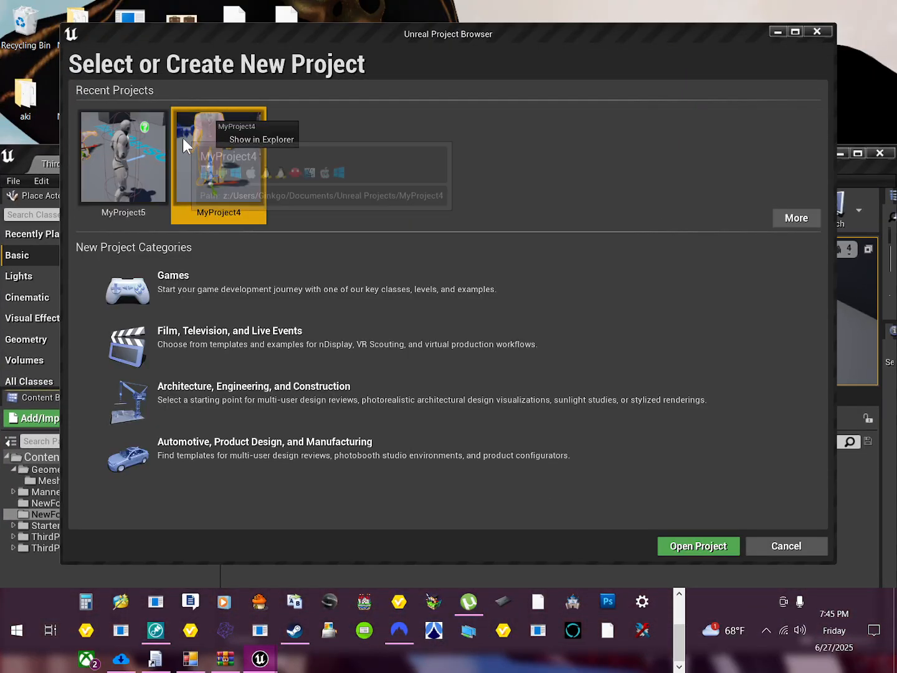
pyautogui.click(249, 138)
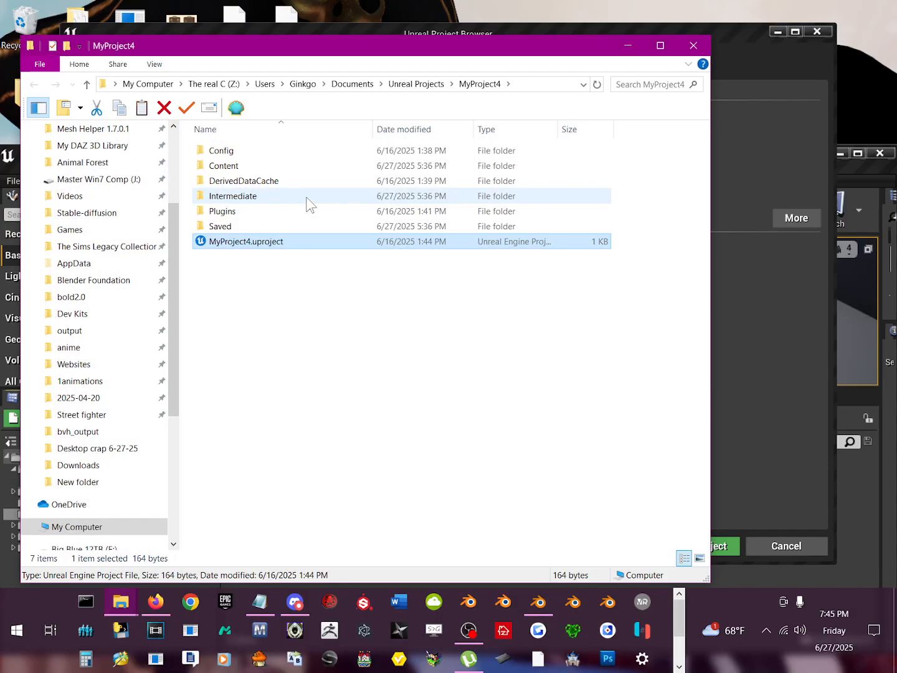
pyautogui.click(396, 87)
pyautogui.doubleClick(256, 243)
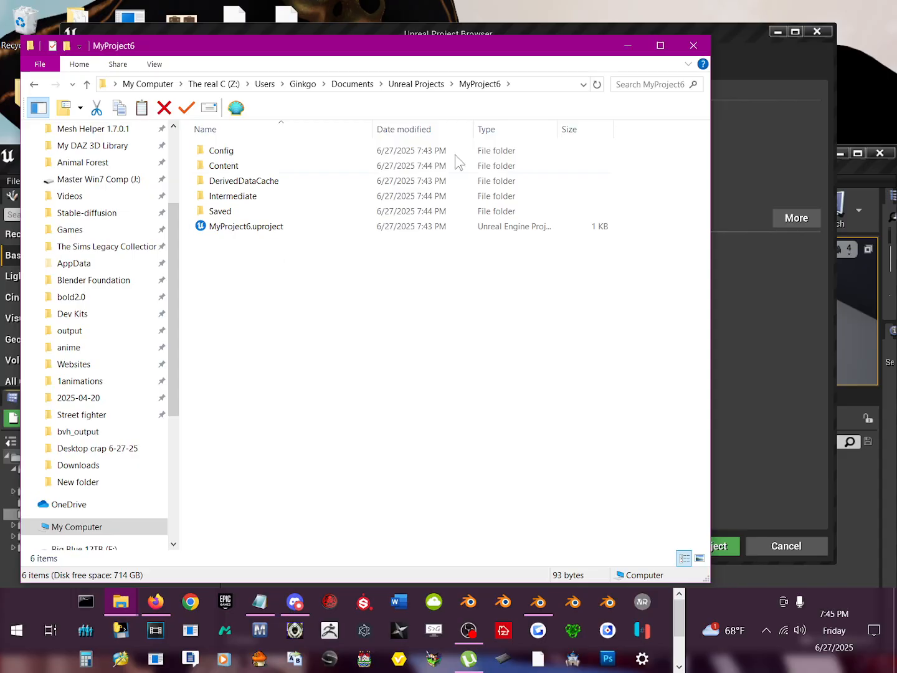
pyautogui.moveTo(489, 48); pyautogui.dragTo(597, 180)
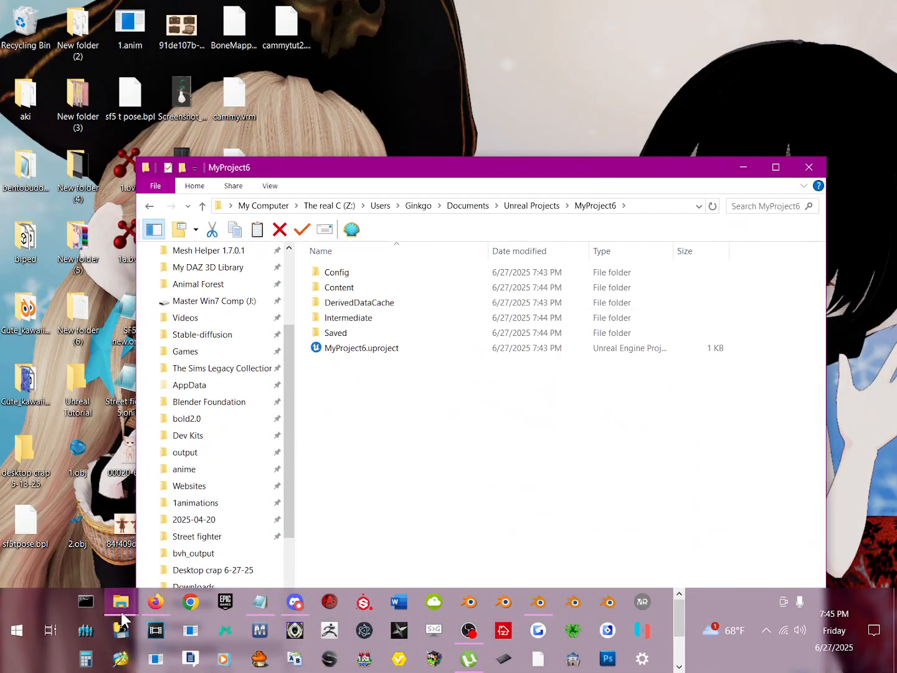
# Step: Copy the Content and Plugins folders from "Put inside unreal" in the tutorial files into the MyProject6 folder
pyautogui.moveTo(122, 608)
pyautogui.click(79, 526)
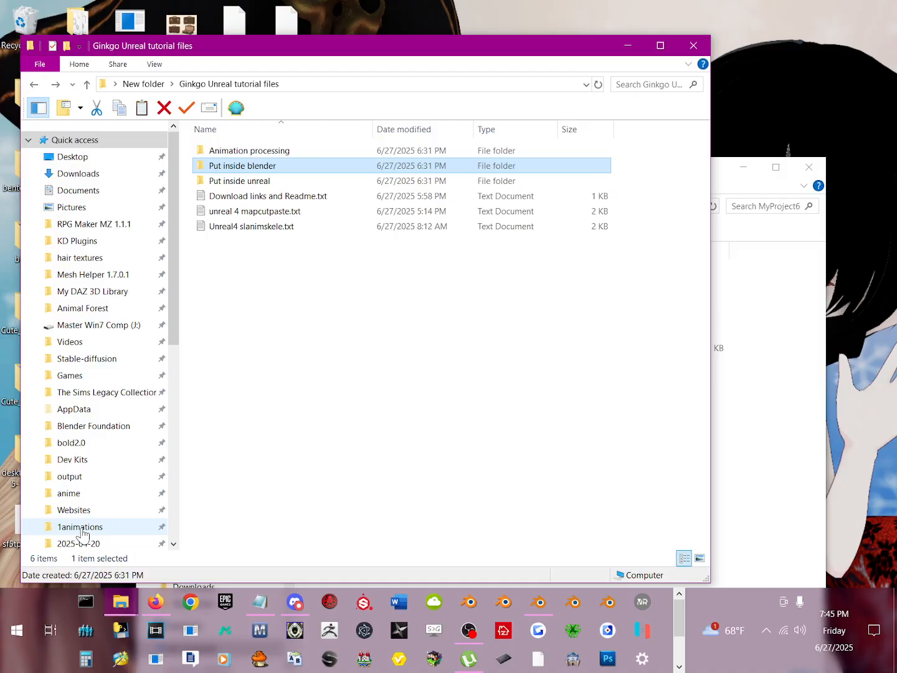
pyautogui.doubleClick(273, 186)
pyautogui.moveTo(270, 260); pyautogui.dragTo(212, 149)
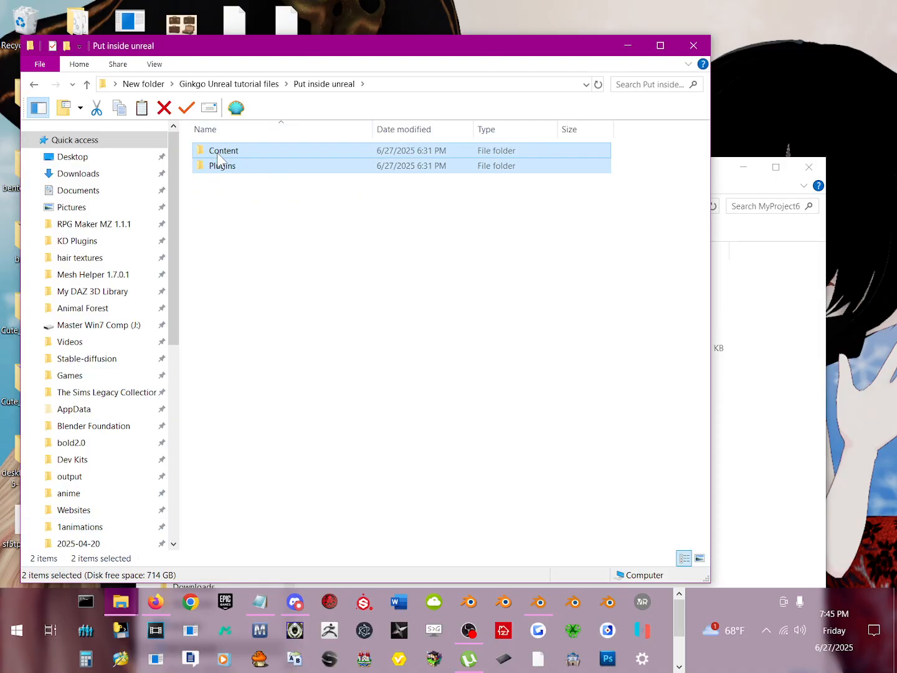
pyautogui.rightClick(216, 166)
pyautogui.click(254, 505)
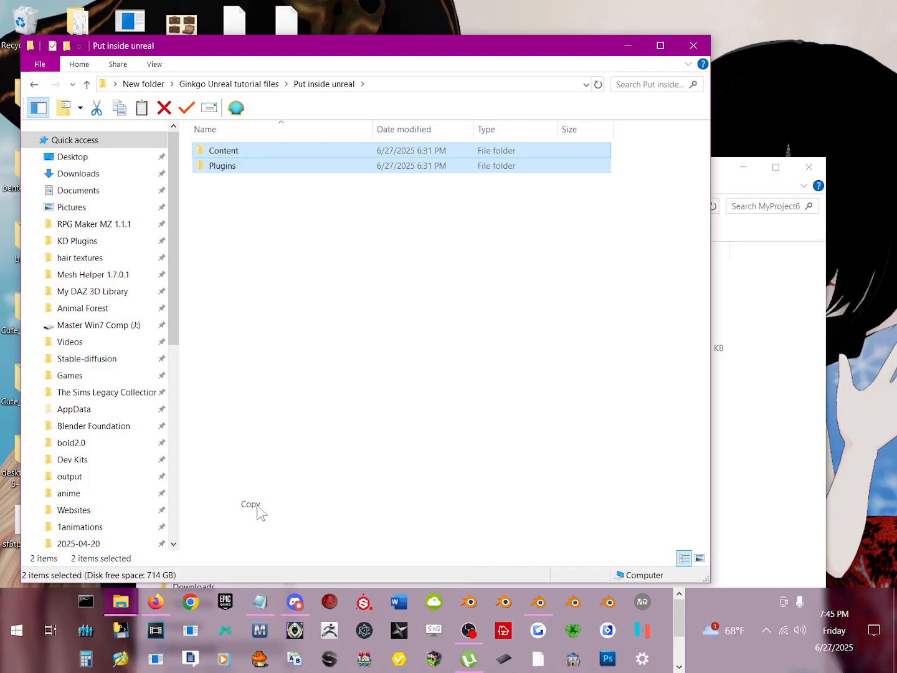
pyautogui.rightClick(775, 458)
pyautogui.click(782, 329)
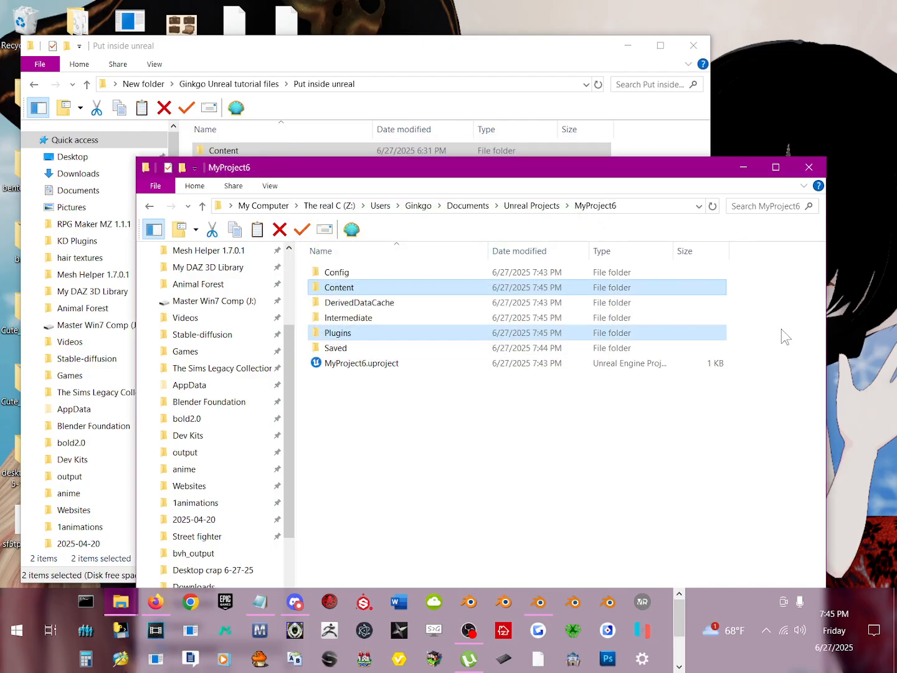
# Step: Minimize the MyProject6 folder window, close the tutorial files window, and switch back to the Unreal Engine editor
pyautogui.moveTo(536, 170); pyautogui.dragTo(508, 89)
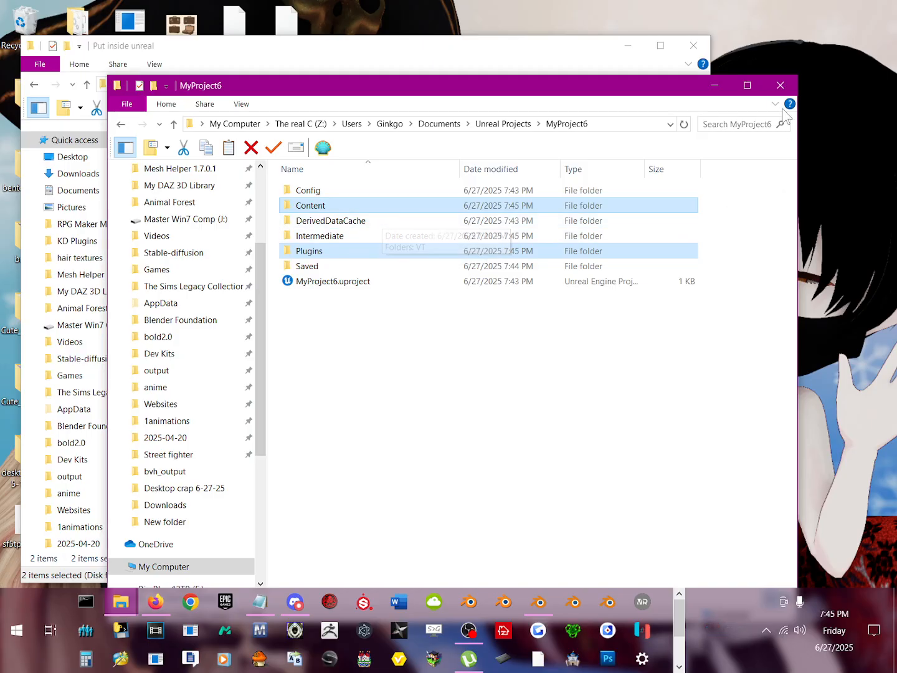
pyautogui.click(715, 86)
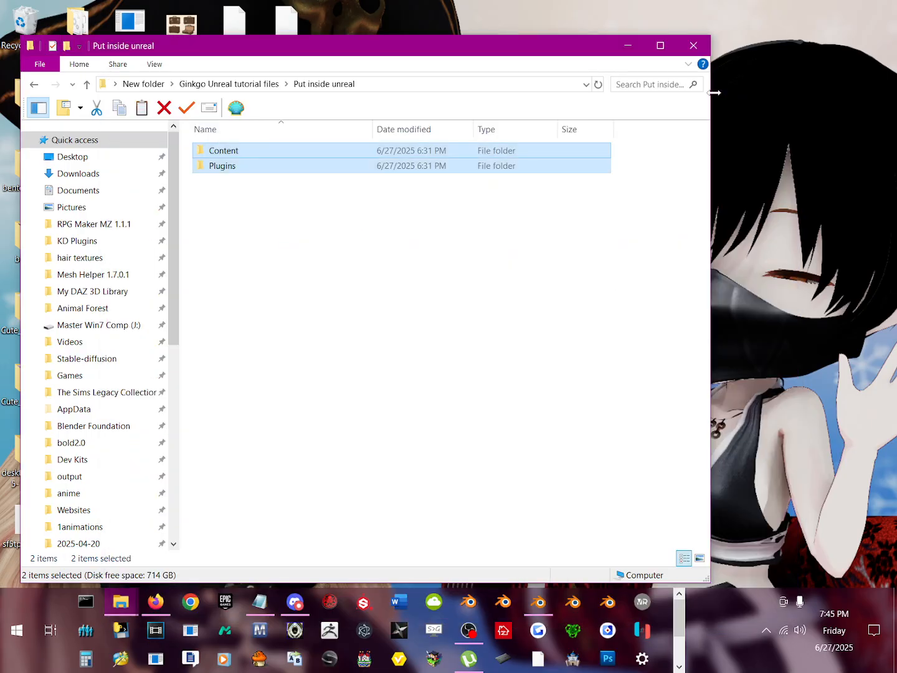
pyautogui.click(690, 48)
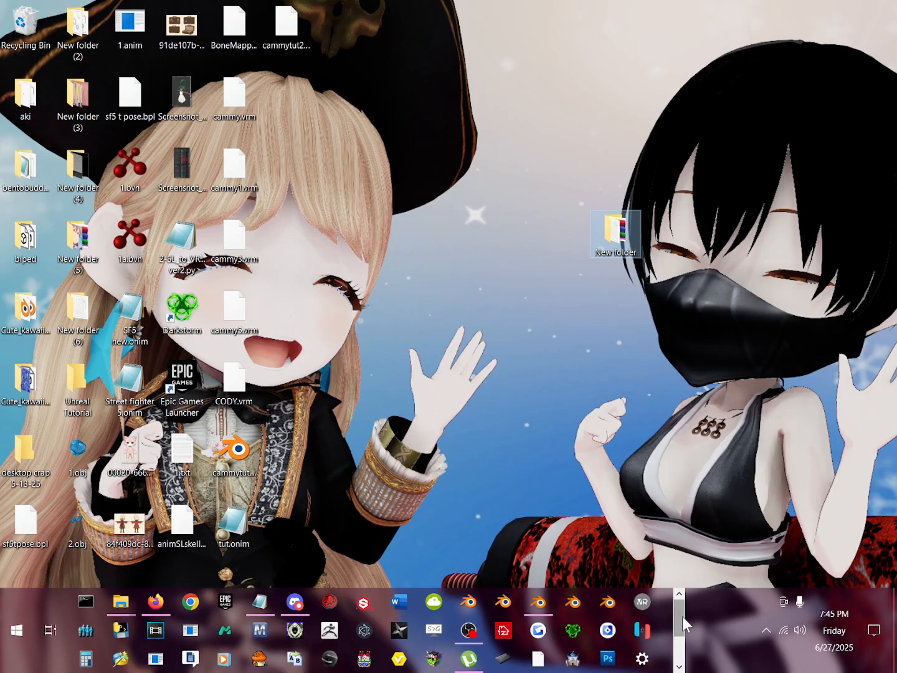
pyautogui.click(681, 658)
pyautogui.click(680, 658)
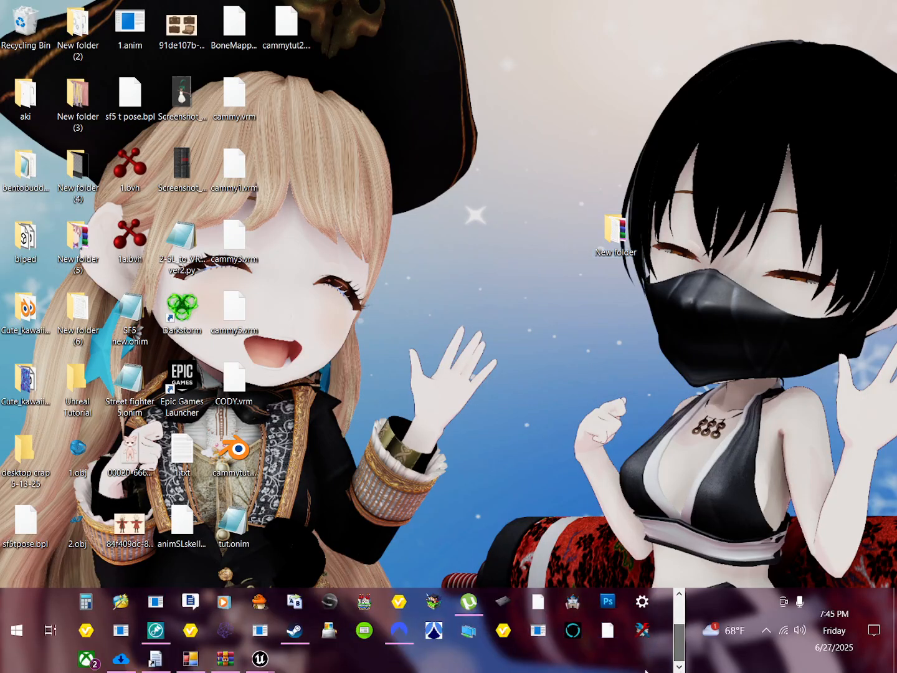
pyautogui.moveTo(261, 658)
pyautogui.click(329, 574)
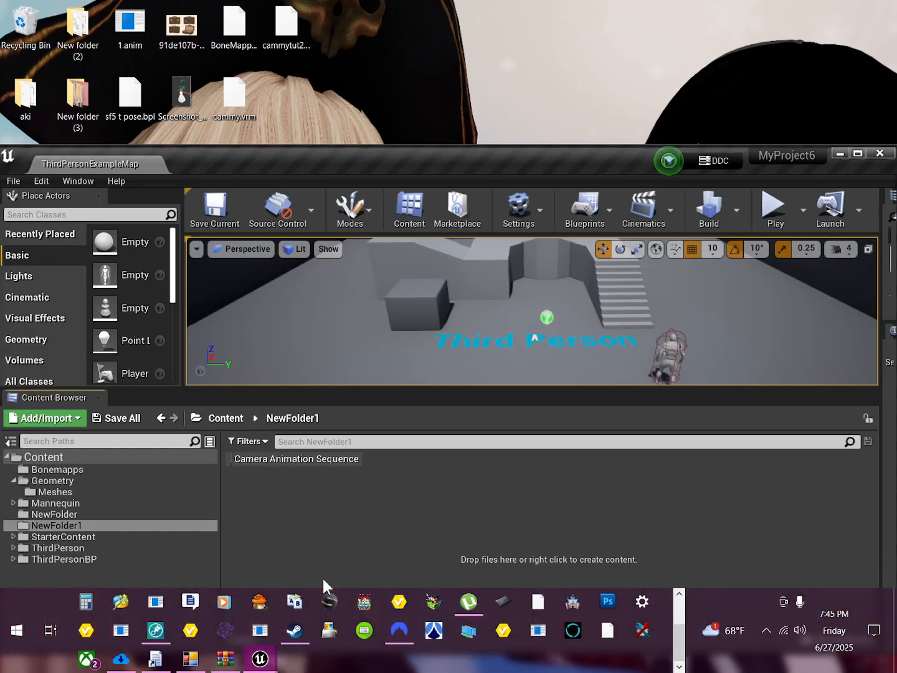
# Step: Open the Bonemapps folder in the Content Browser and maximize the editor window
pyautogui.click(109, 468)
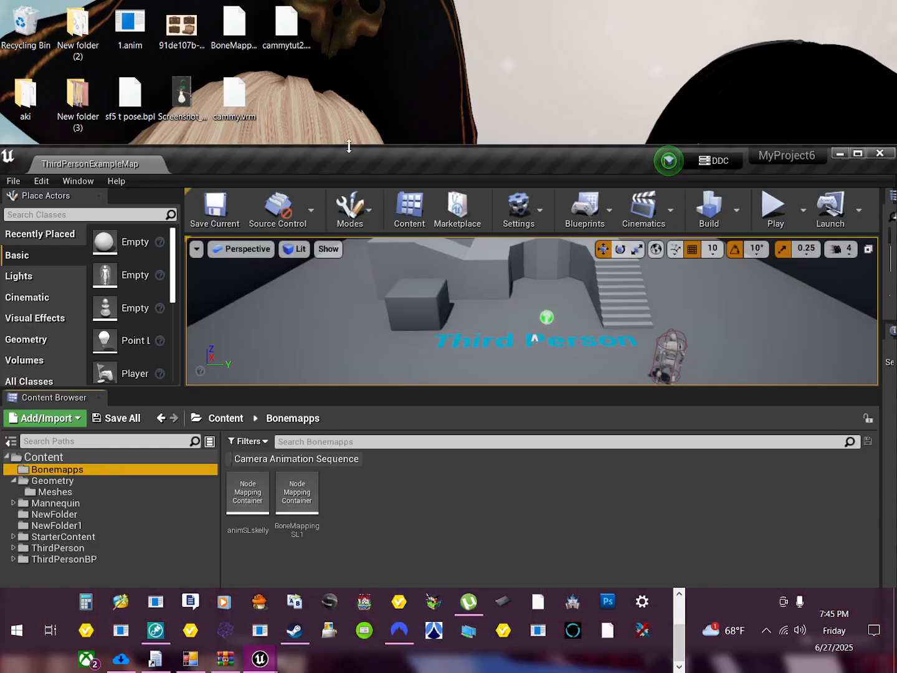
pyautogui.moveTo(358, 161); pyautogui.dragTo(374, 65)
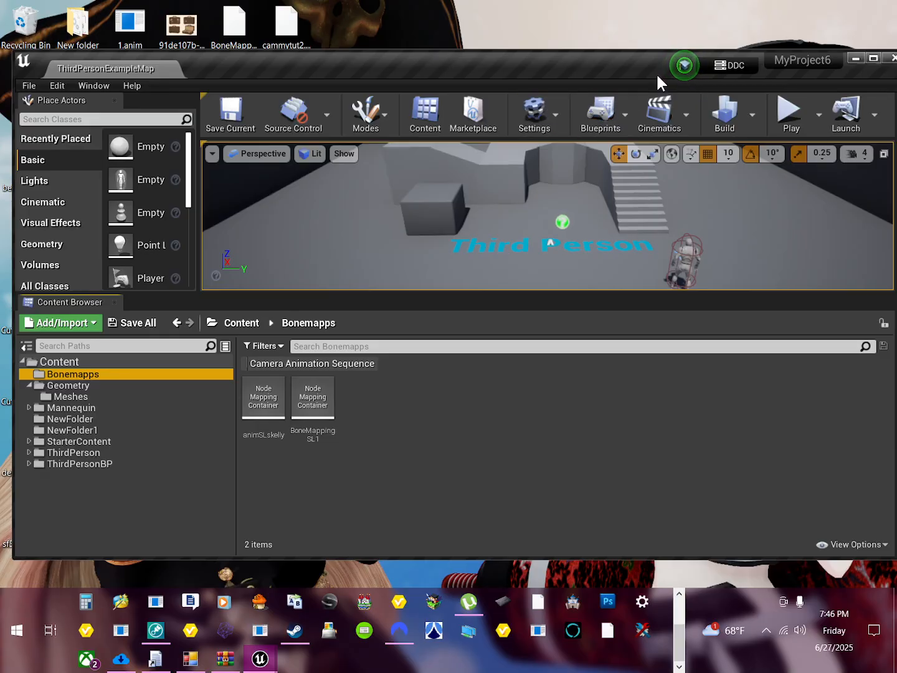
pyautogui.moveTo(656, 72); pyautogui.dragTo(643, 14)
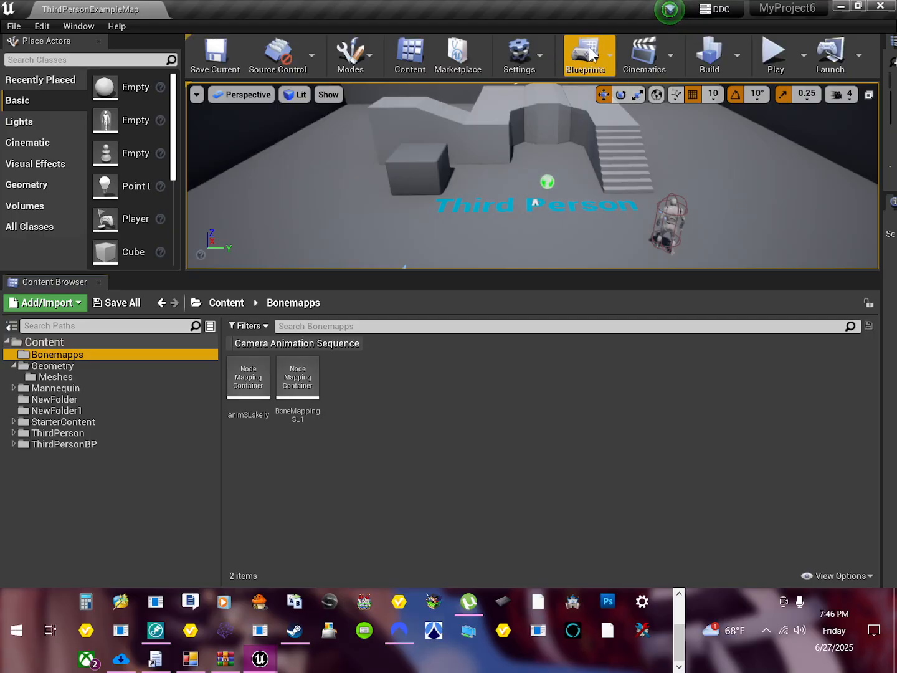
# Step: Search the project's plugins for "vrm" and close the Plugins window
pyautogui.click(541, 59)
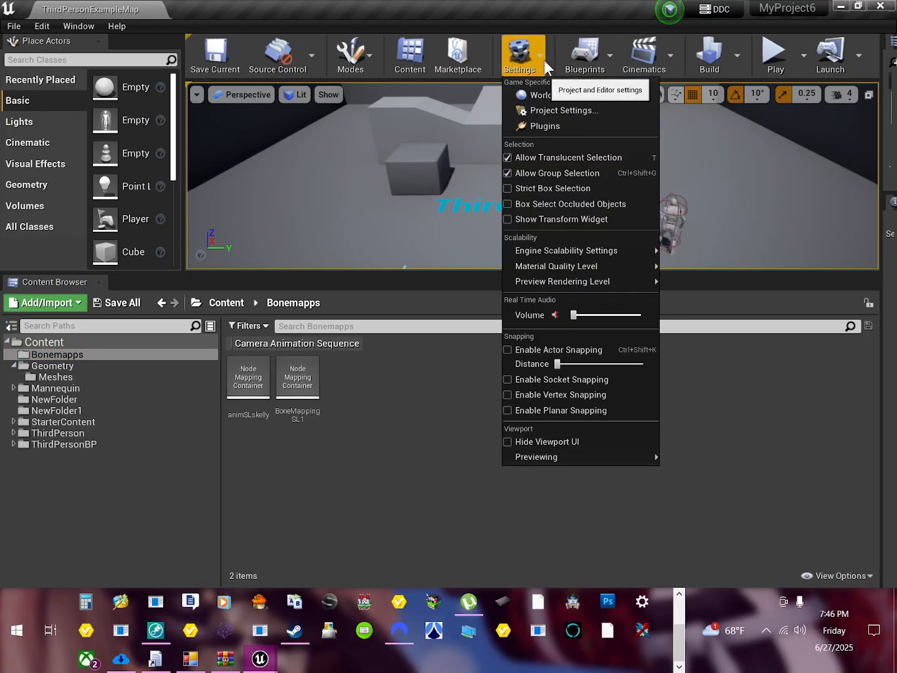
pyautogui.click(558, 129)
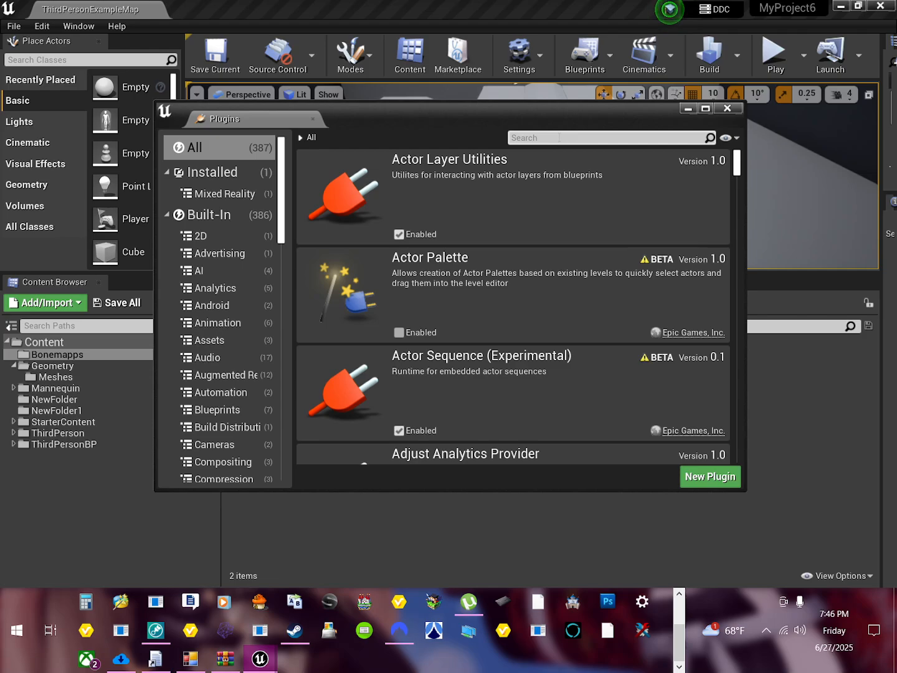
pyautogui.write('vr')
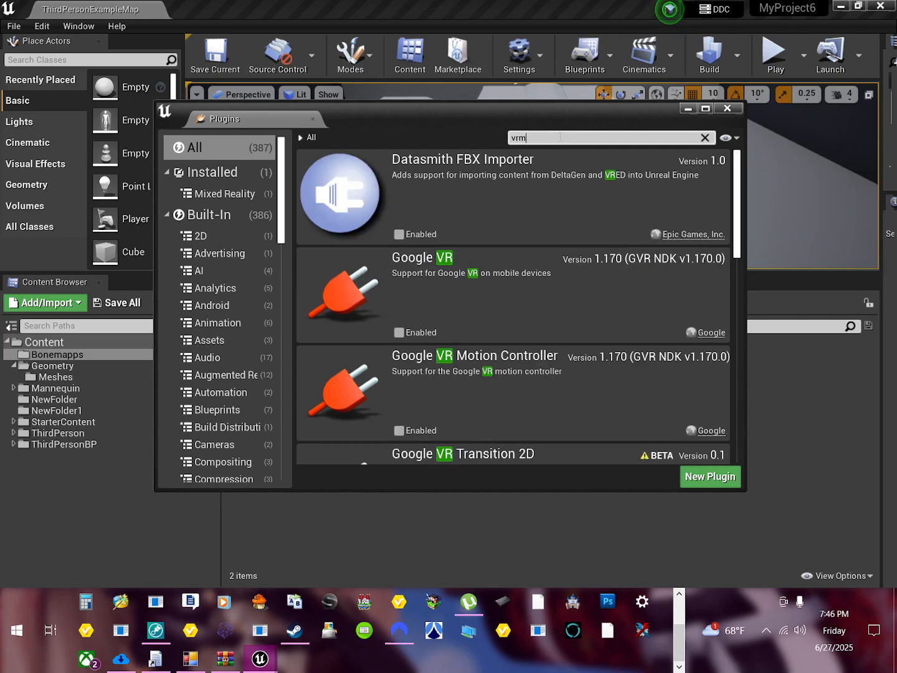
pyautogui.write('m')
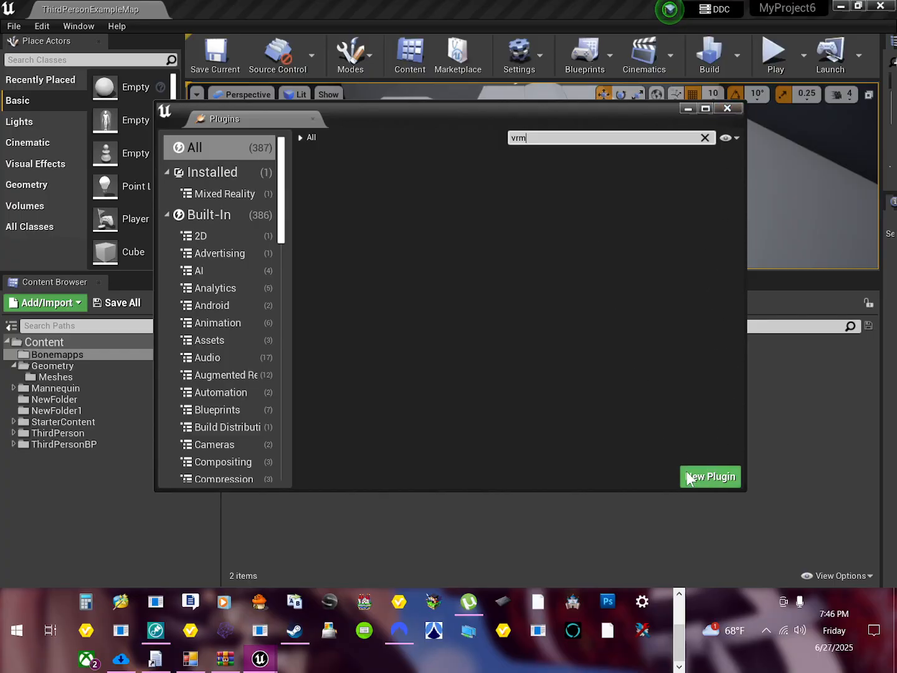
pyautogui.click(730, 109)
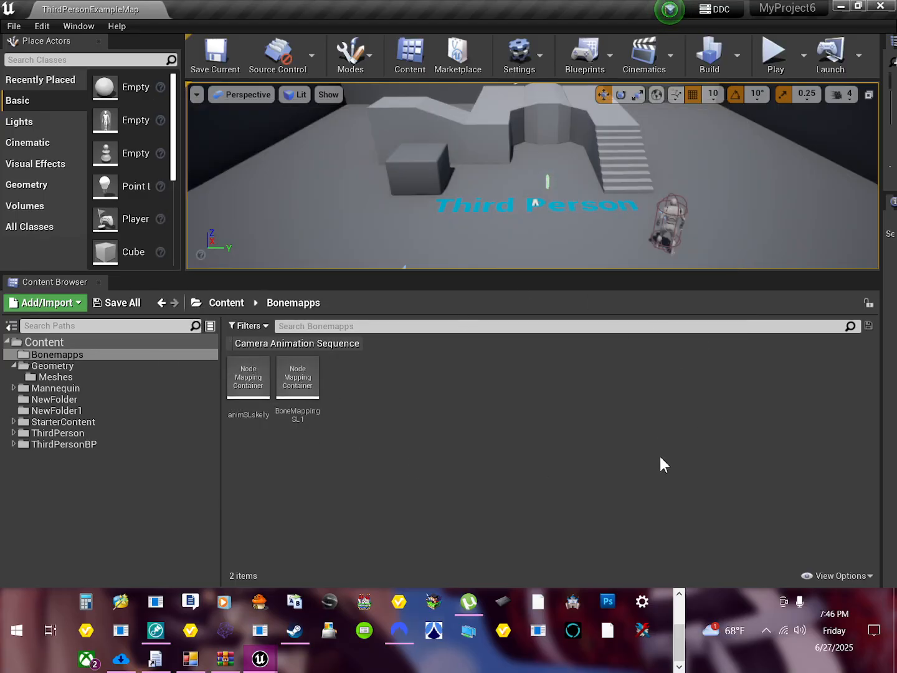
# Step: Close the MyProject6 editor, refresh the full project list in the Unreal Project Browser, and reopen MyProject6
pyautogui.click(881, 7)
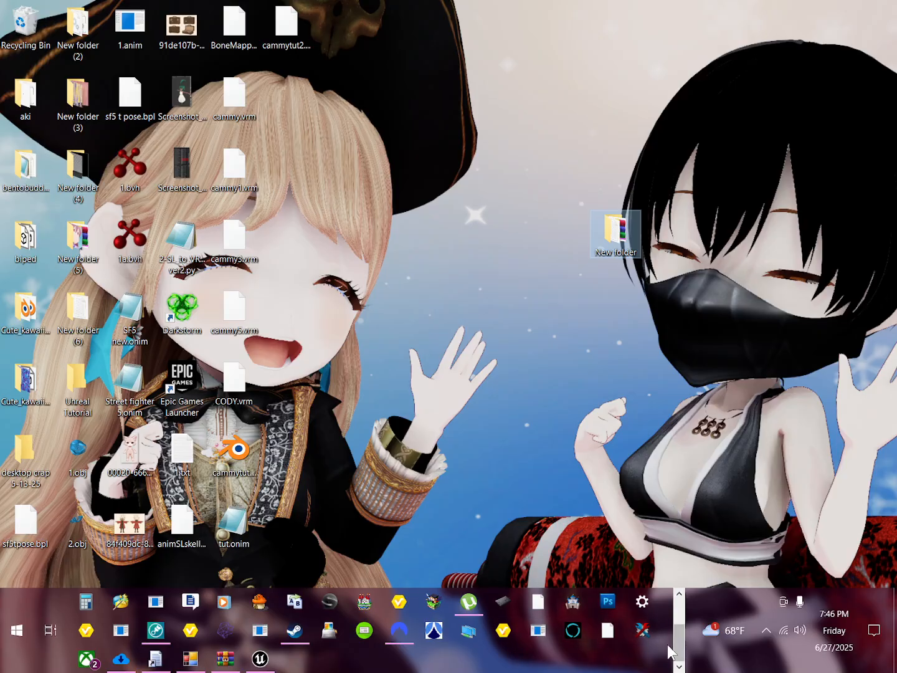
pyautogui.click(259, 660)
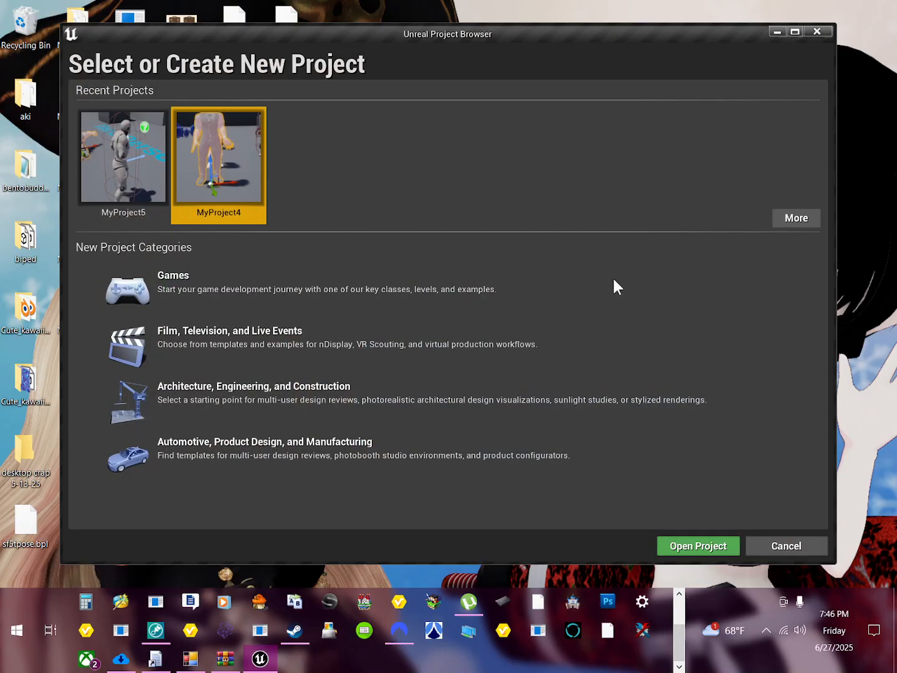
pyautogui.click(799, 220)
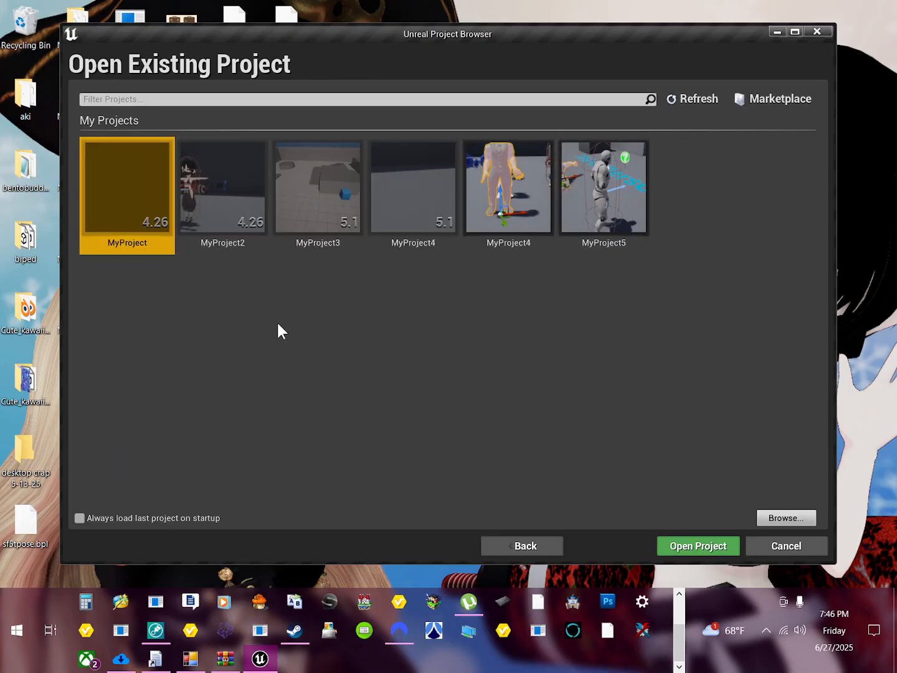
pyautogui.click(669, 105)
pyautogui.doubleClick(700, 178)
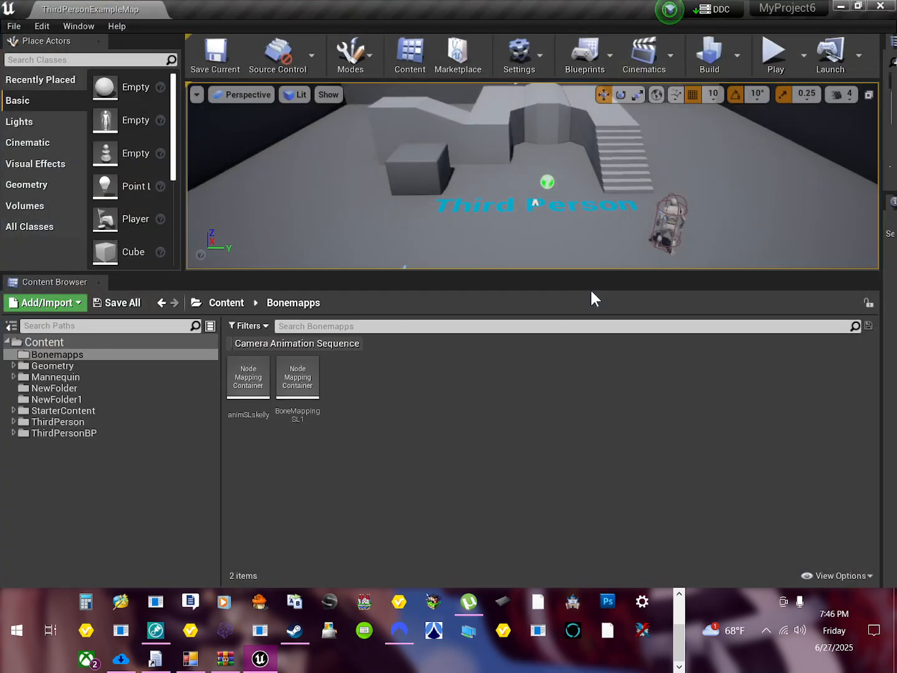
# Step: Find the VRM4U plugin with the search term "vrm", enable it, restart the editor, and close the Plugins window
pyautogui.click(519, 54)
pyautogui.click(541, 127)
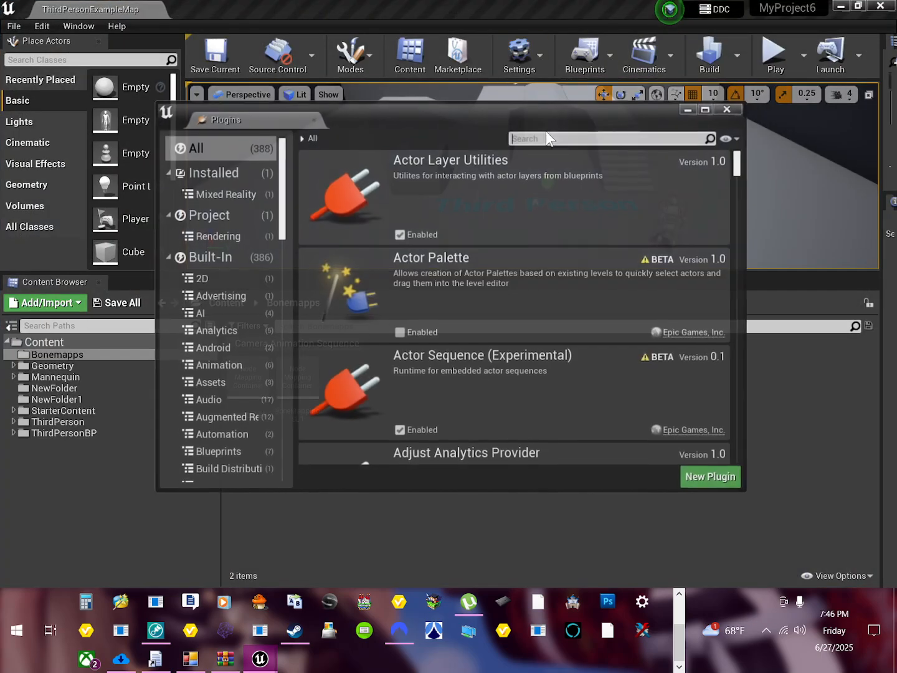
pyautogui.write('vrm')
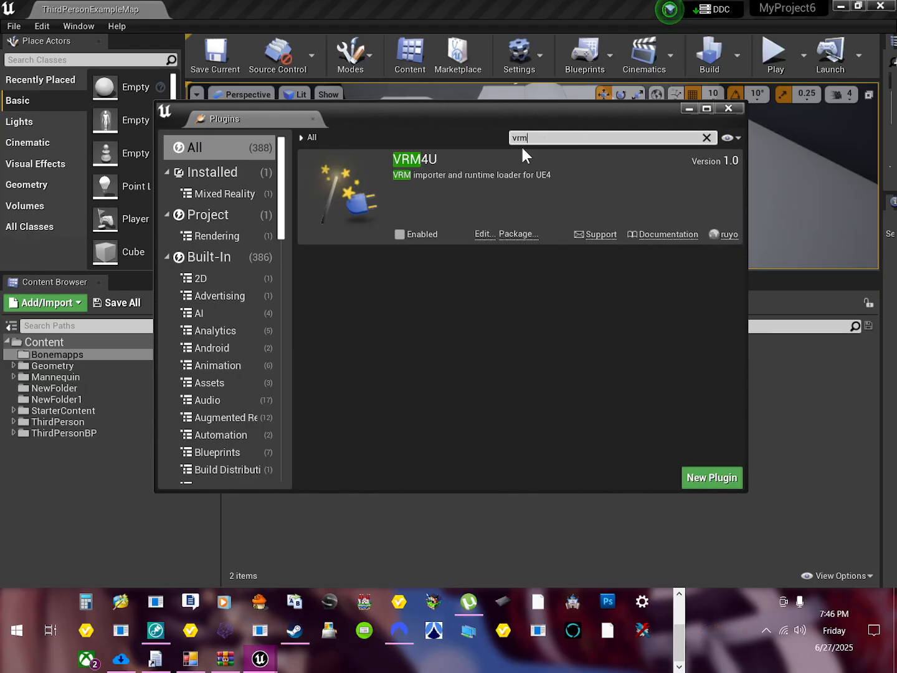
pyautogui.click(417, 235)
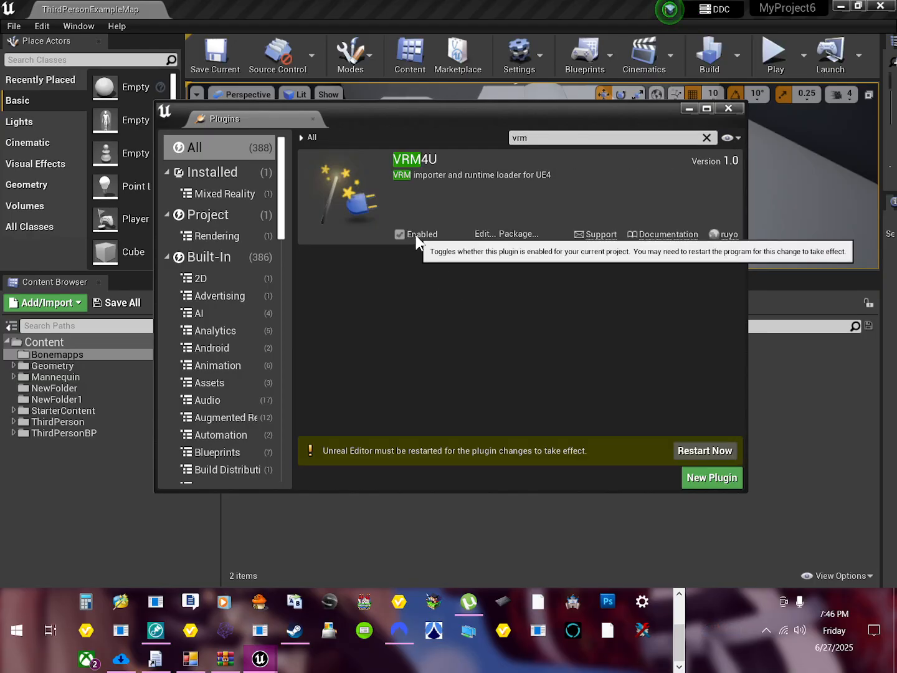
pyautogui.click(704, 448)
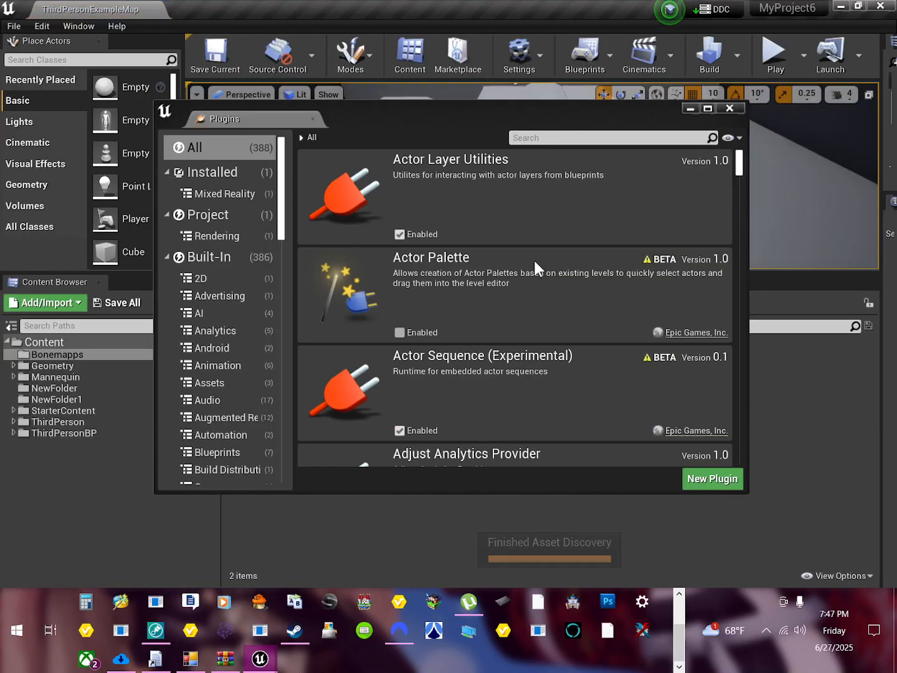
pyautogui.click(728, 110)
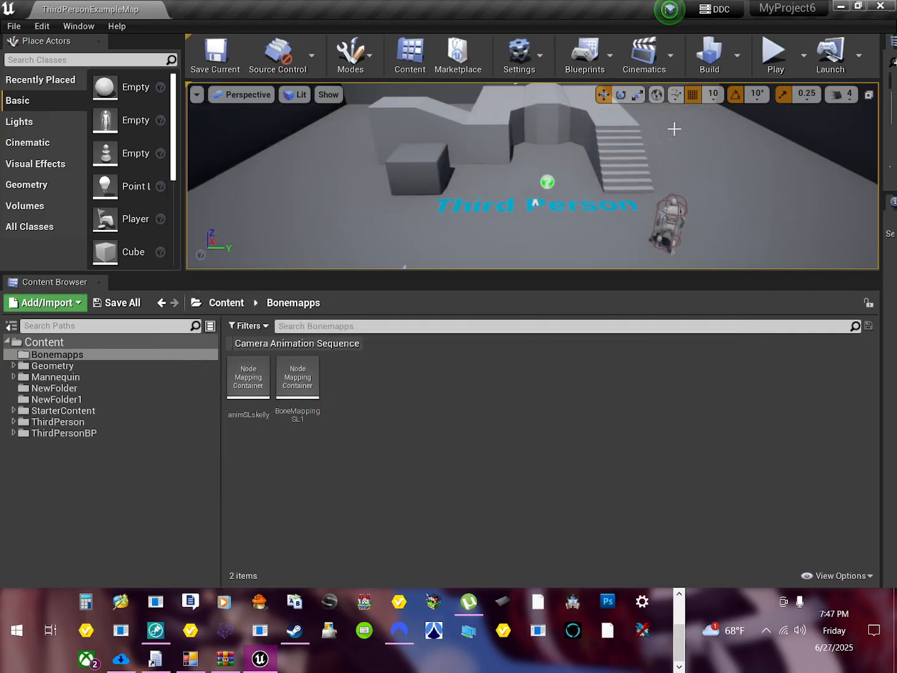
# Step: Restore the editor window, narrow it, and place it beside the desktop icons so that cammytut2.vrm is accessible
pyautogui.moveTo(514, 7); pyautogui.dragTo(654, 291)
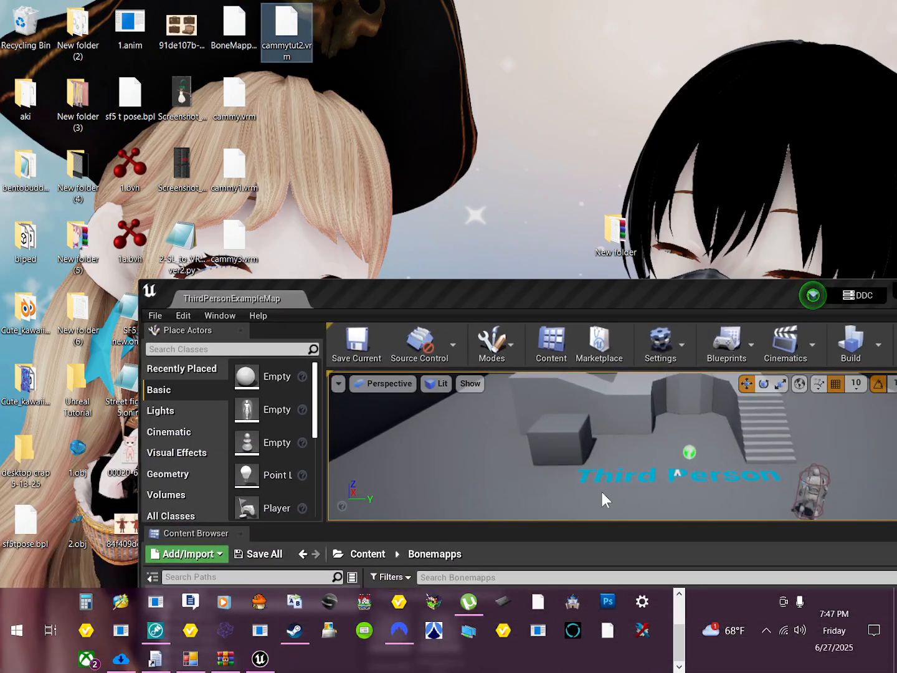
pyautogui.moveTo(547, 280); pyautogui.dragTo(601, 19)
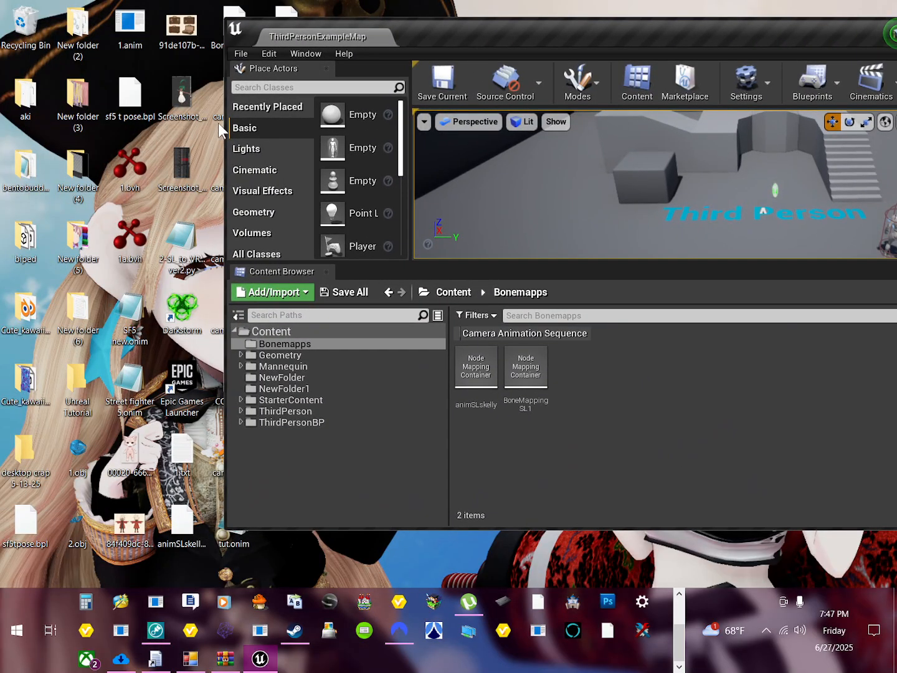
pyautogui.moveTo(226, 124); pyautogui.dragTo(594, 127)
pyautogui.moveTo(801, 36); pyautogui.dragTo(564, 22)
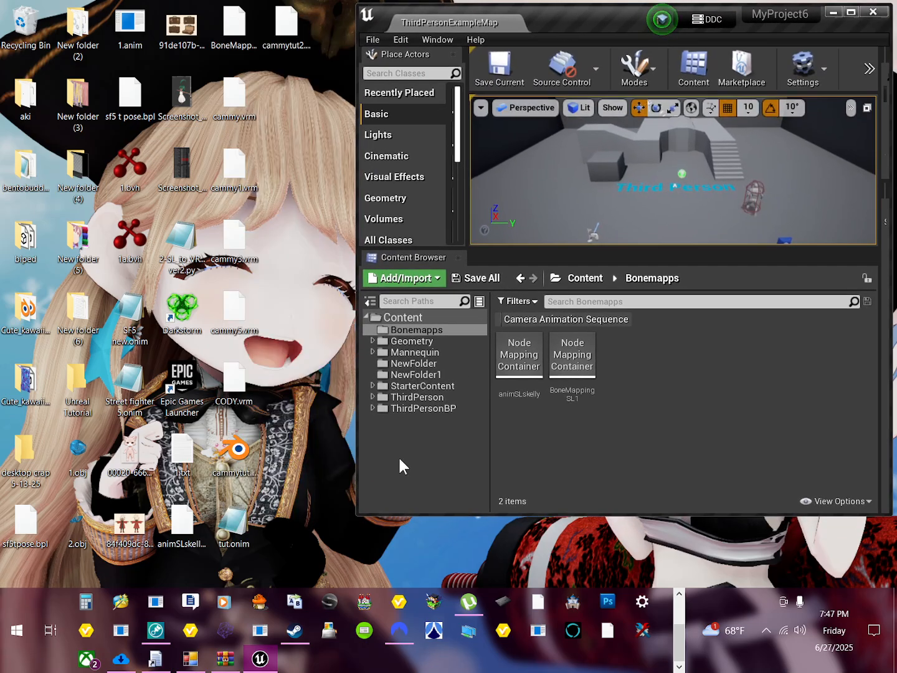
# Step: Create a default-named subfolder in Bonemapps and a folder named Cammy in the root Content folder, and open Cammy
pyautogui.click(419, 284)
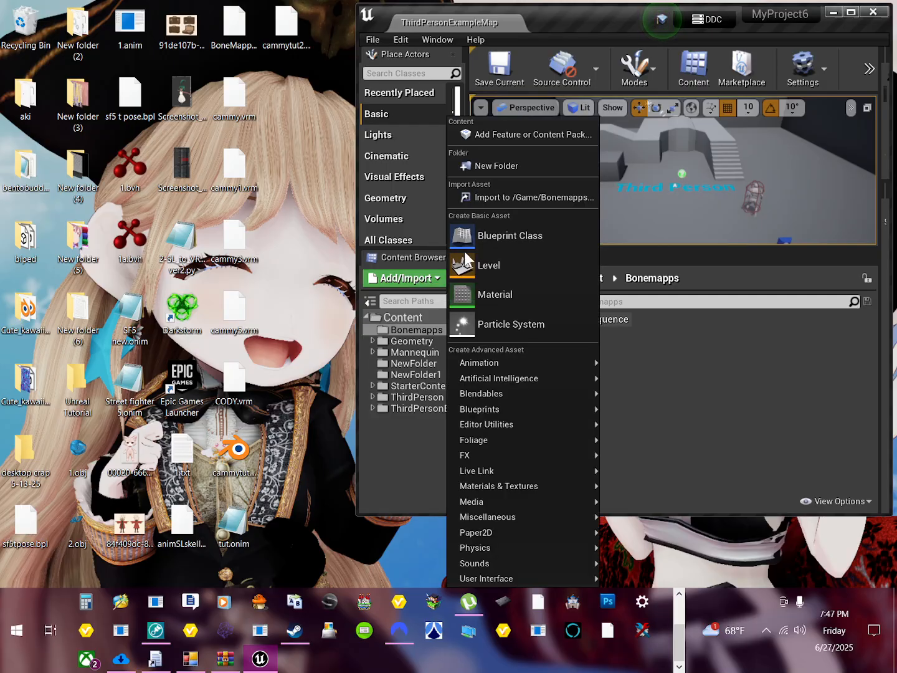
pyautogui.click(505, 171)
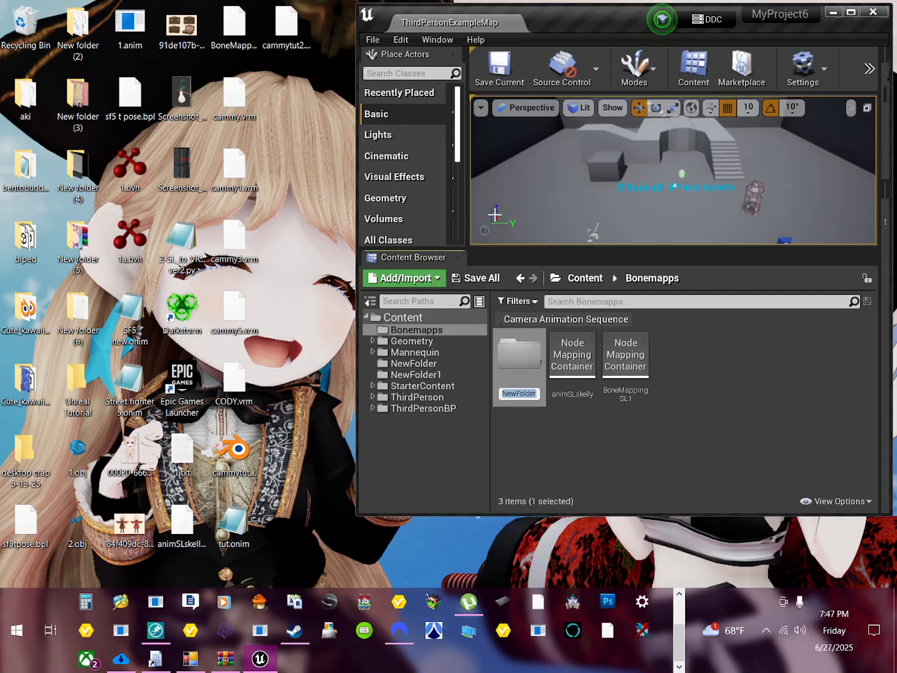
pyautogui.click(415, 316)
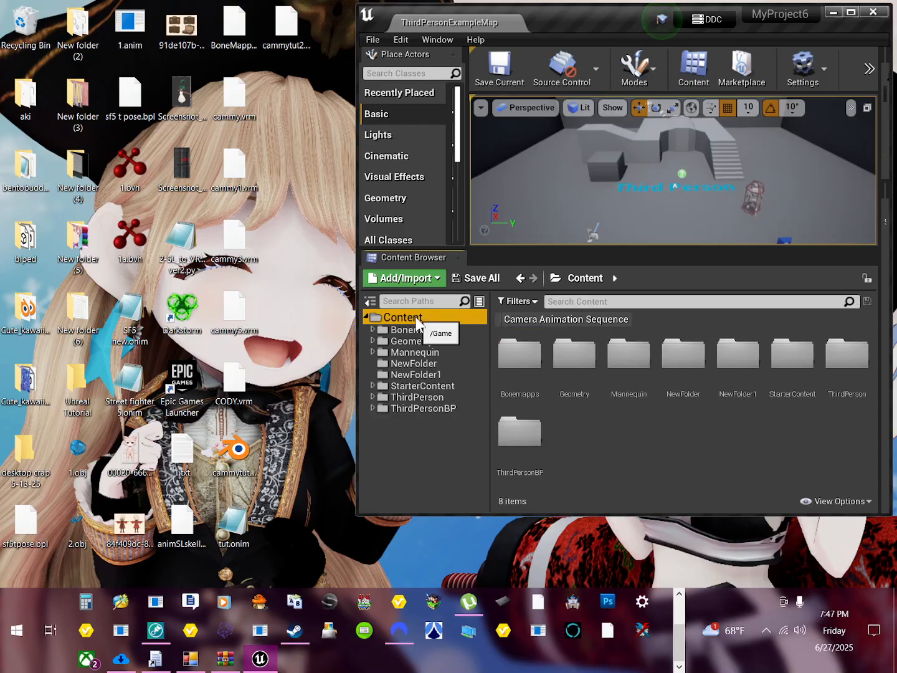
pyautogui.click(430, 284)
pyautogui.click(517, 168)
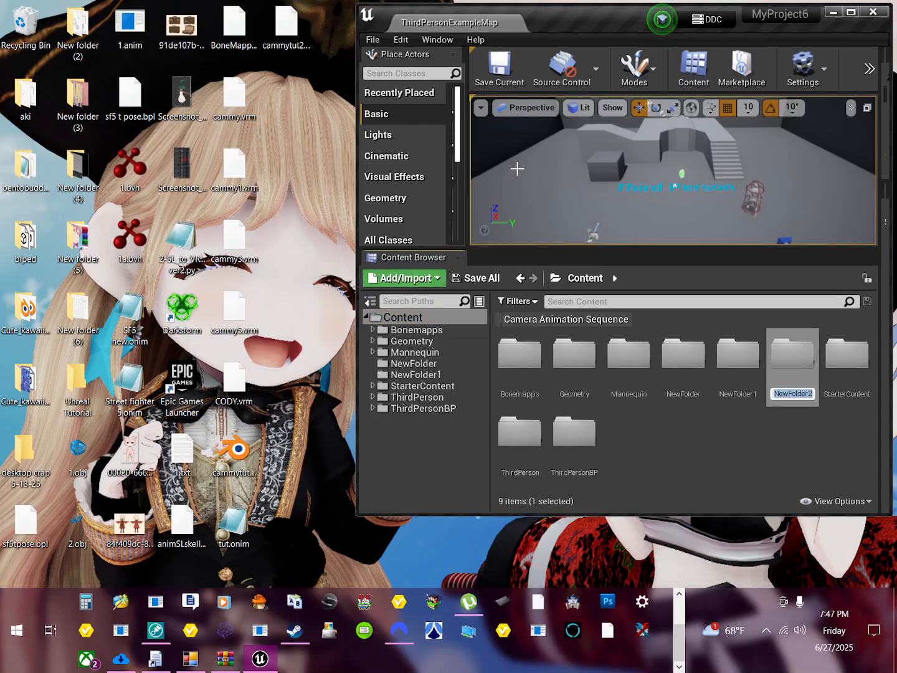
pyautogui.write('Camm')
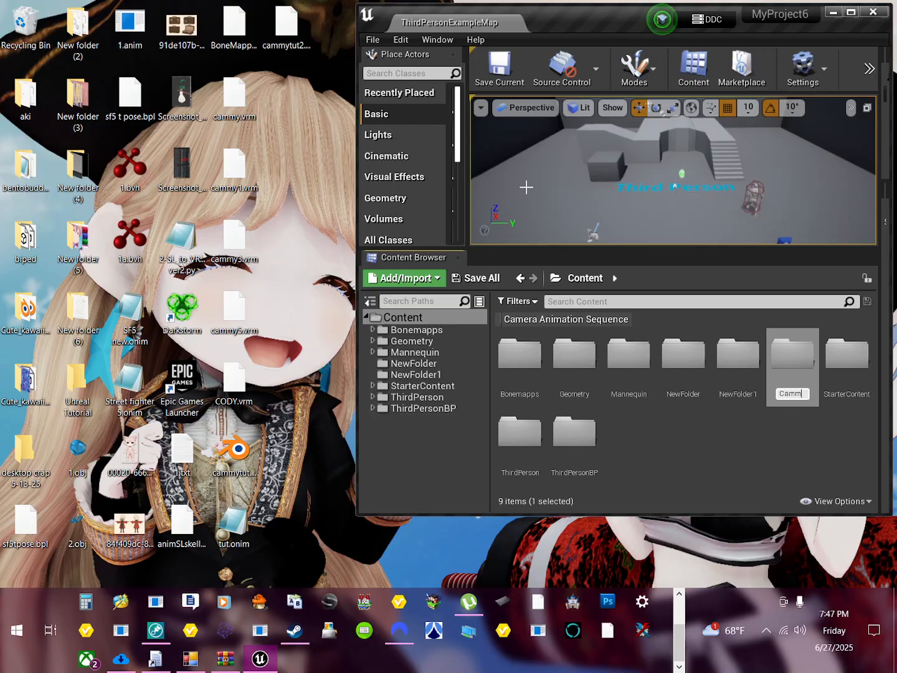
pyautogui.write('y')
pyautogui.press('Return')
pyautogui.press('Return')
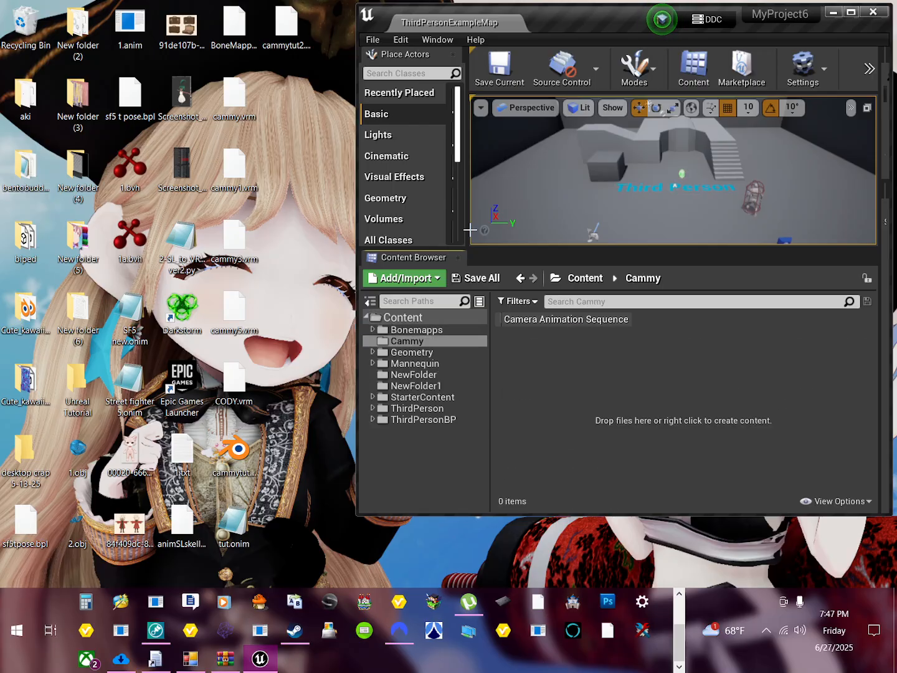
# Step: Import cammytut2.vrm from the desktop into the Cammy folder with the default VRM import options, and maximize the editor window
pyautogui.moveTo(288, 27); pyautogui.dragTo(545, 325)
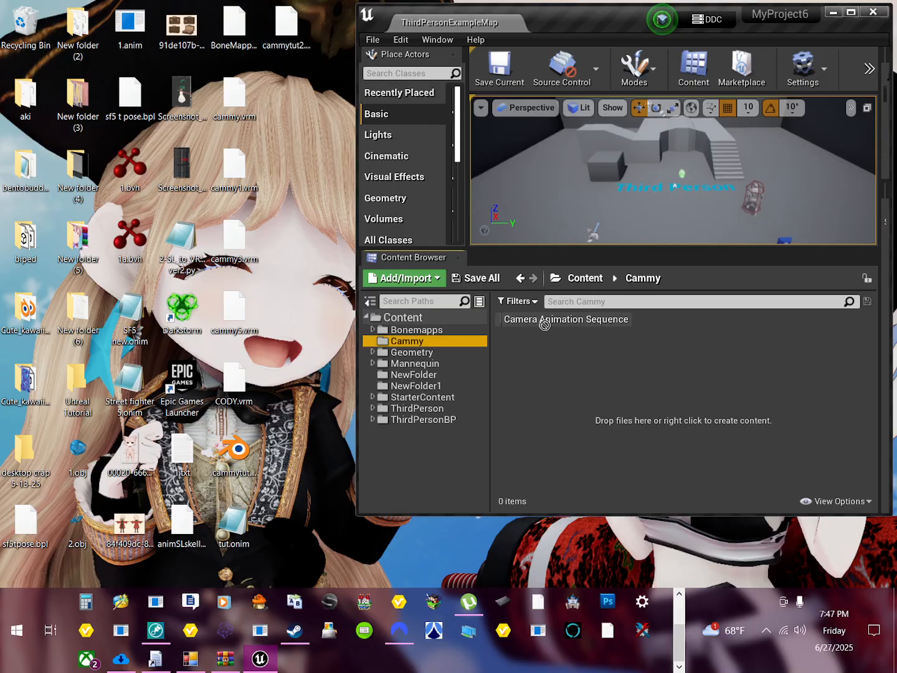
pyautogui.moveTo(615, 423); pyautogui.dragTo(613, 418)
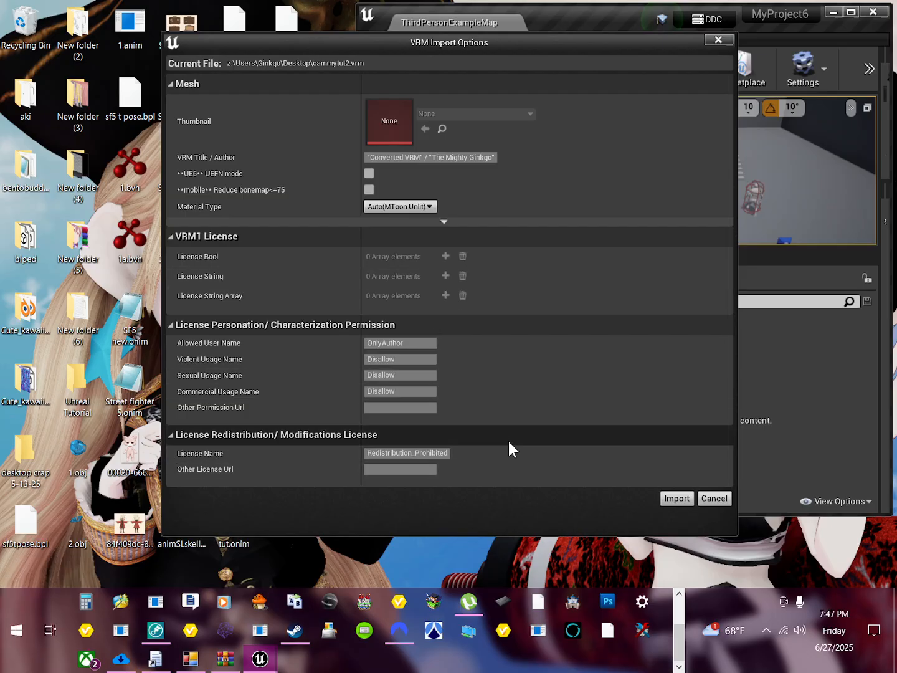
pyautogui.click(675, 498)
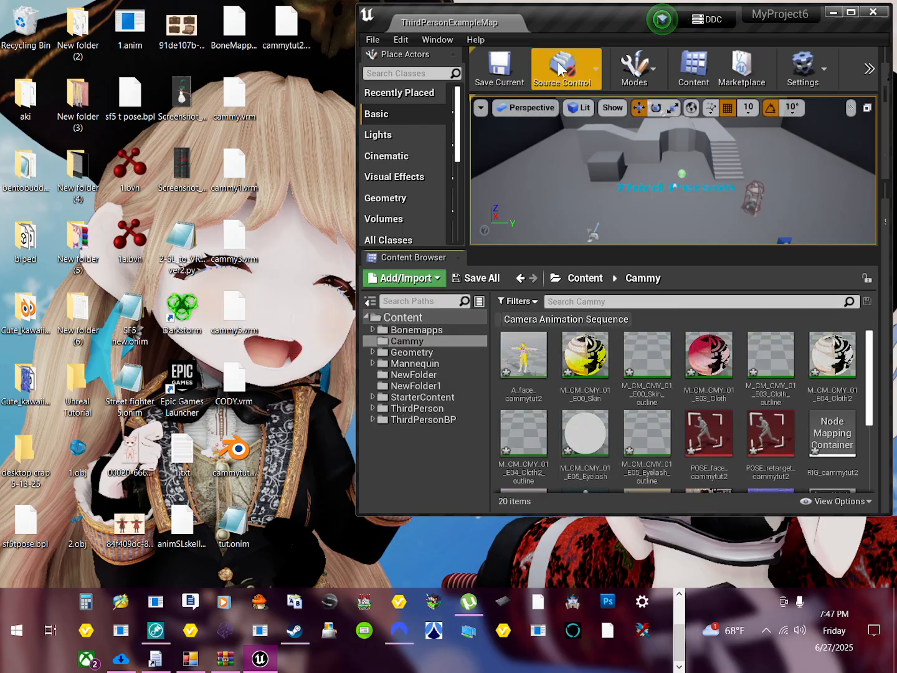
pyautogui.moveTo(593, 27); pyautogui.dragTo(447, 1)
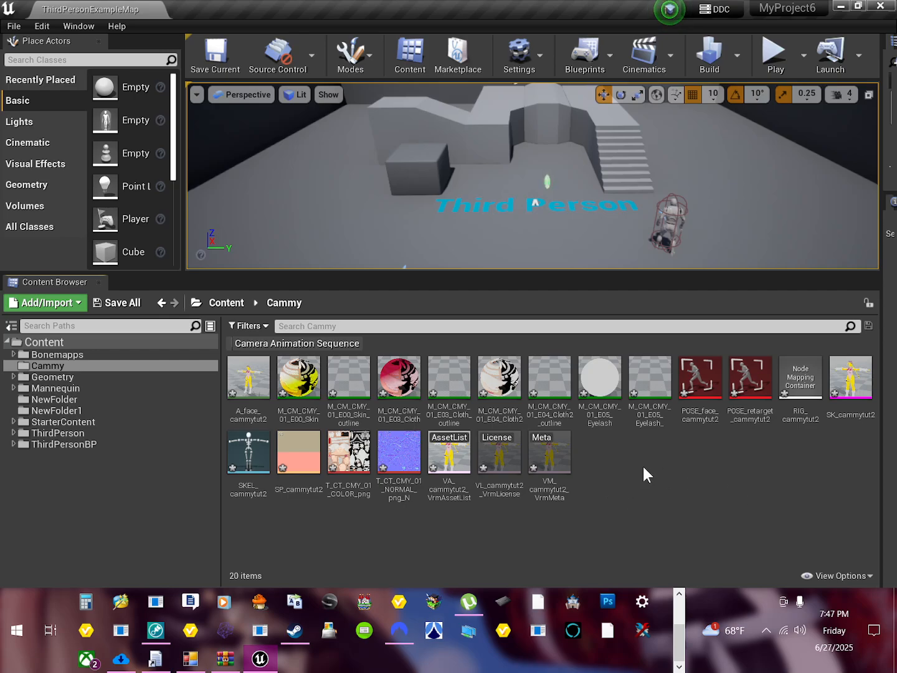
# Step: Place the A_face_cammytut2 asset on the floor of the level beside the "Third Person" text and view it from the front
pyautogui.moveTo(249, 380); pyautogui.dragTo(489, 261)
pyautogui.moveTo(488, 260); pyautogui.dragTo(476, 255, button='right')
pyautogui.scroll(6, 506, 218)
pyautogui.moveTo(506, 219); pyautogui.dragTo(470, 172, button='middle')
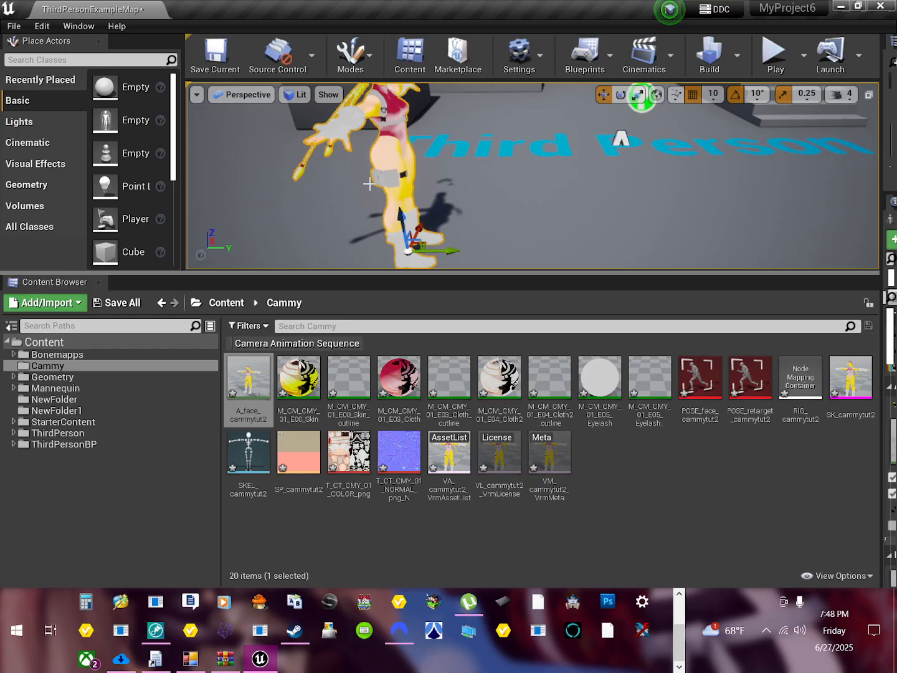
pyautogui.moveTo(370, 183); pyautogui.dragTo(519, 142, button='right')
pyautogui.moveTo(615, 150); pyautogui.dragTo(751, 147, button='right')
pyautogui.moveTo(751, 148); pyautogui.dragTo(546, 181)
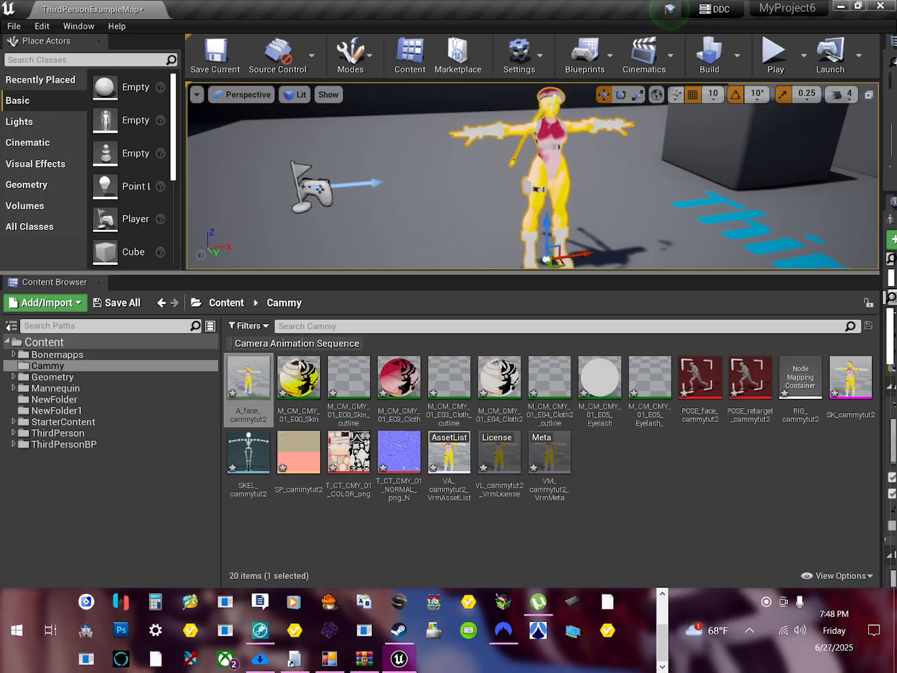
# Step: Play the level, walk the mannequin around the placed Cammy model to inspect it in game, and end the play session
pyautogui.click(773, 67)
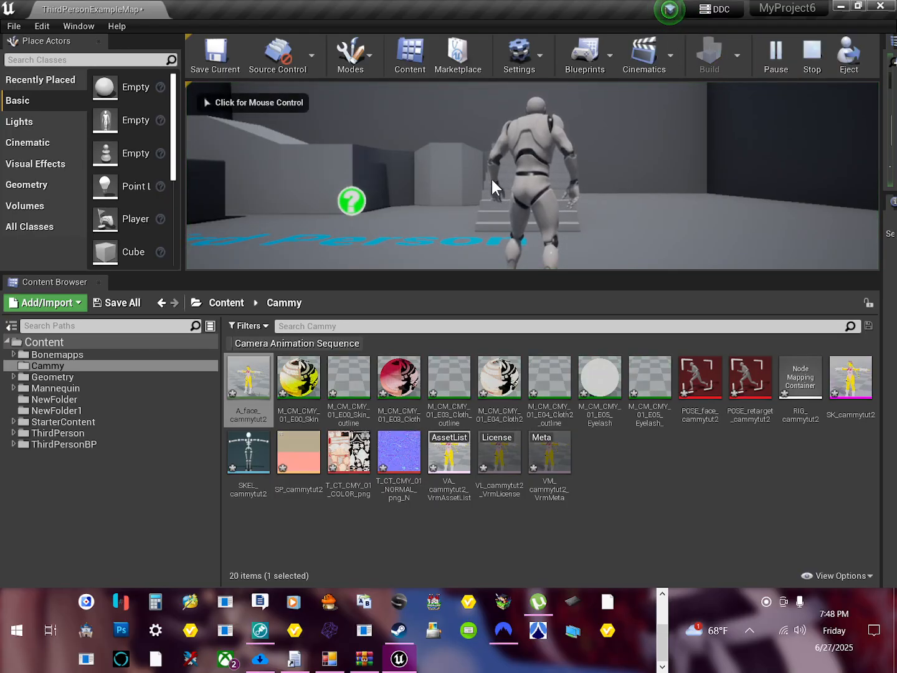
pyautogui.click(532, 211)
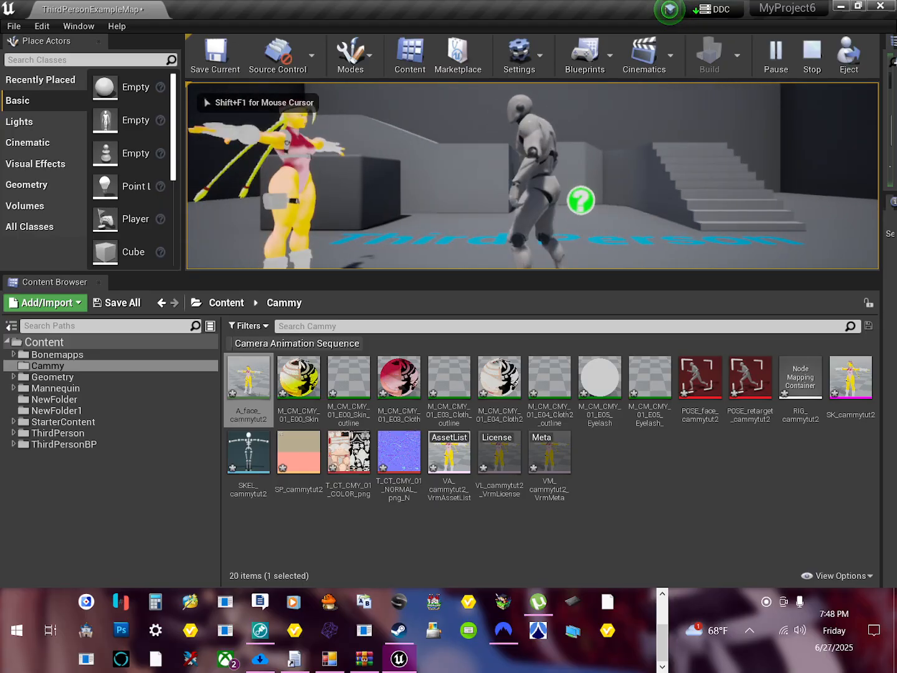
pyautogui.press('a')
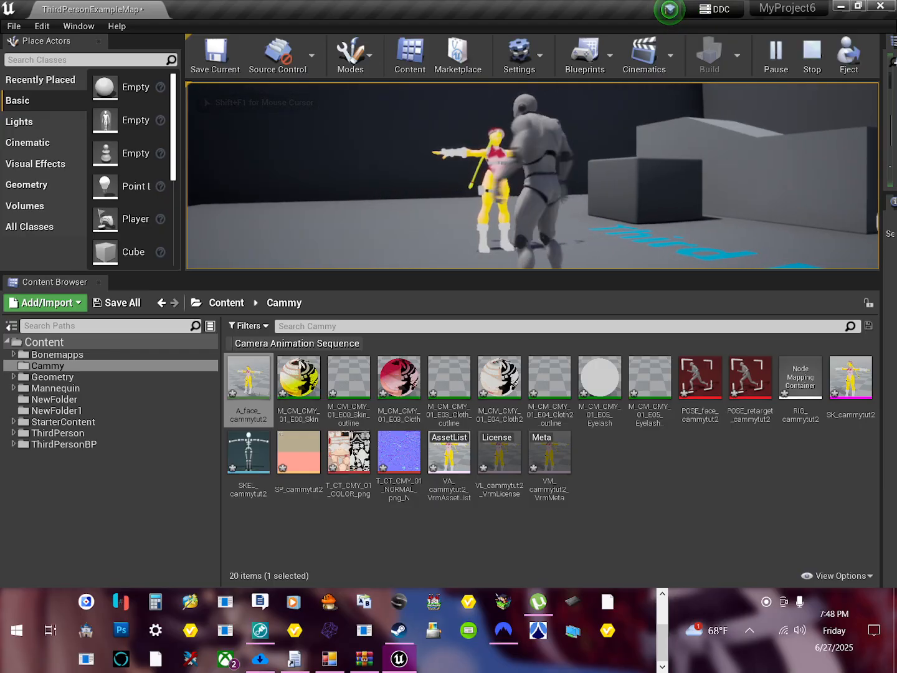
pyautogui.press('w')
pyautogui.press('s')
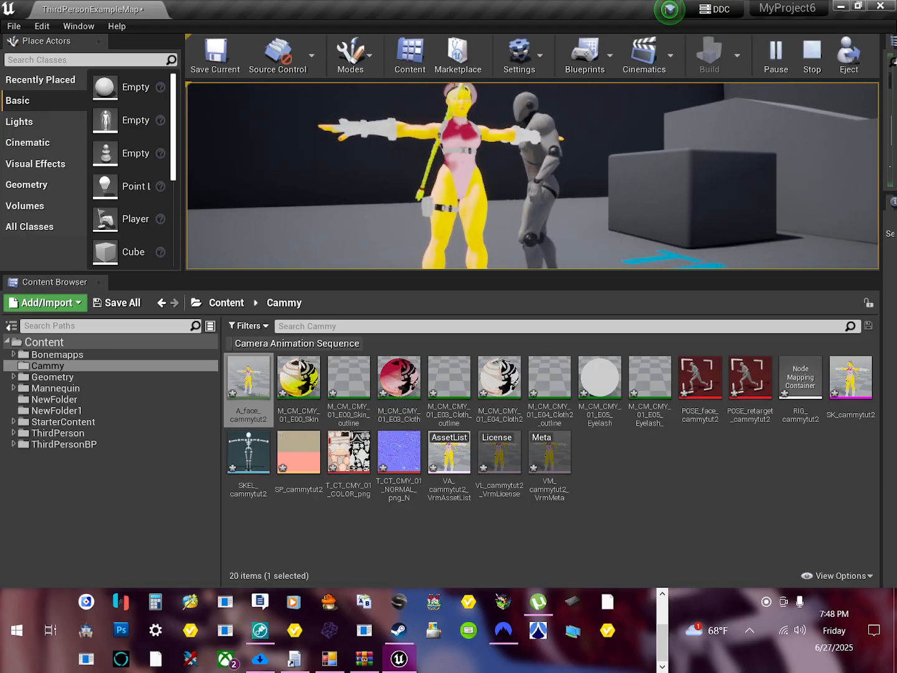
pyautogui.press('s')
pyautogui.press('d')
pyautogui.press('a')
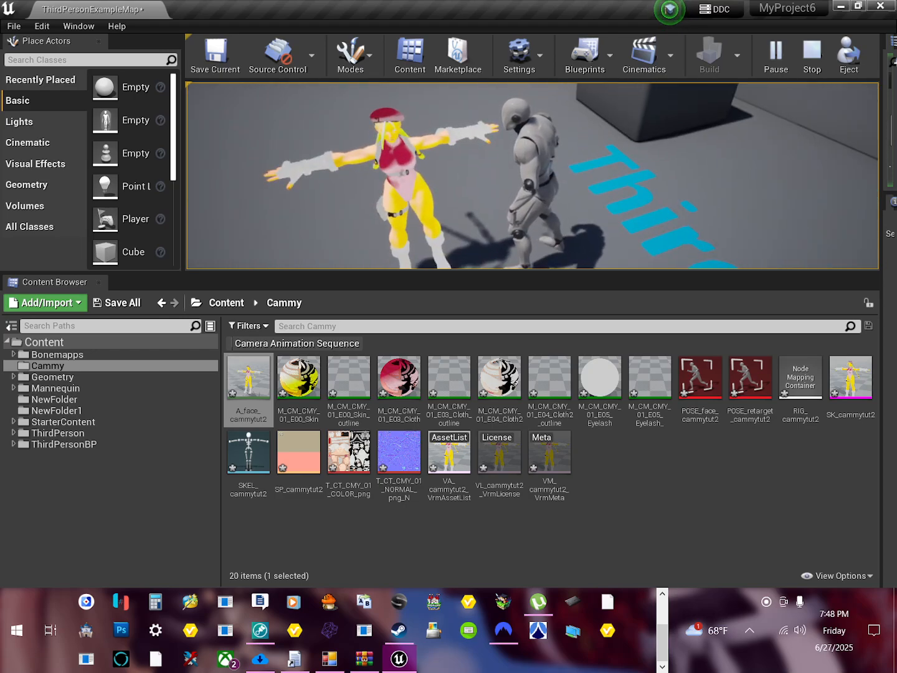
pyautogui.press('Escape')
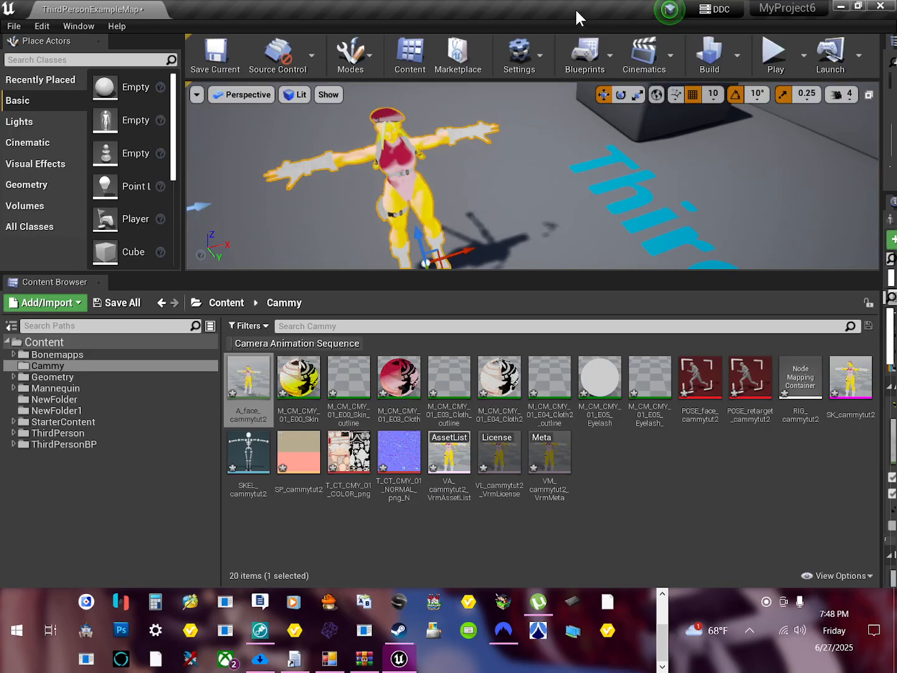
# Step: Restore the editor window to a smaller size and delete all assets in the Cammy folder
pyautogui.moveTo(574, 8); pyautogui.dragTo(553, 62)
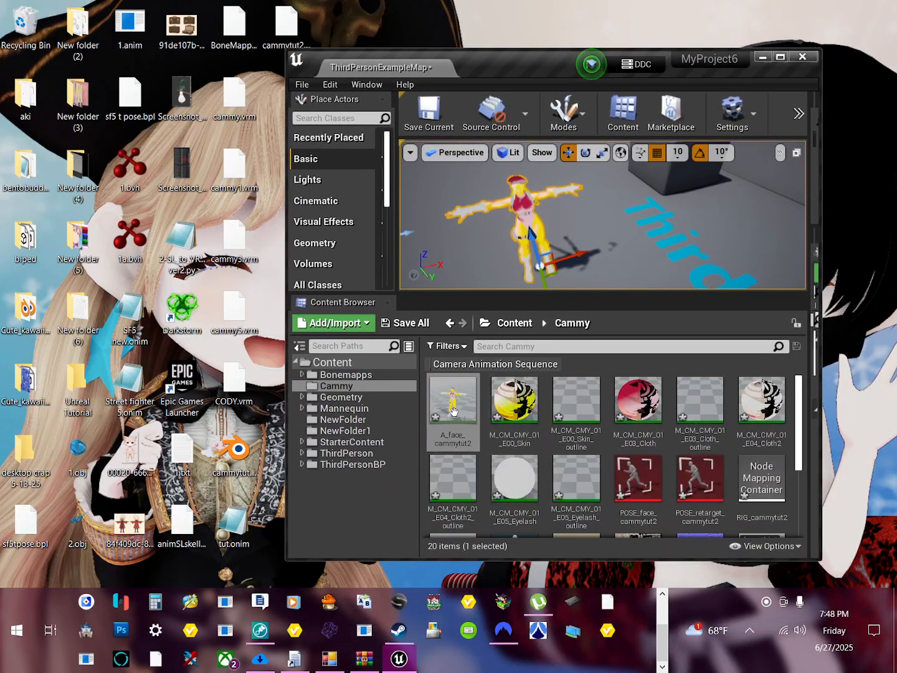
pyautogui.scroll(-3, 474, 436)
pyautogui.hotkey('ctrl', 'a')
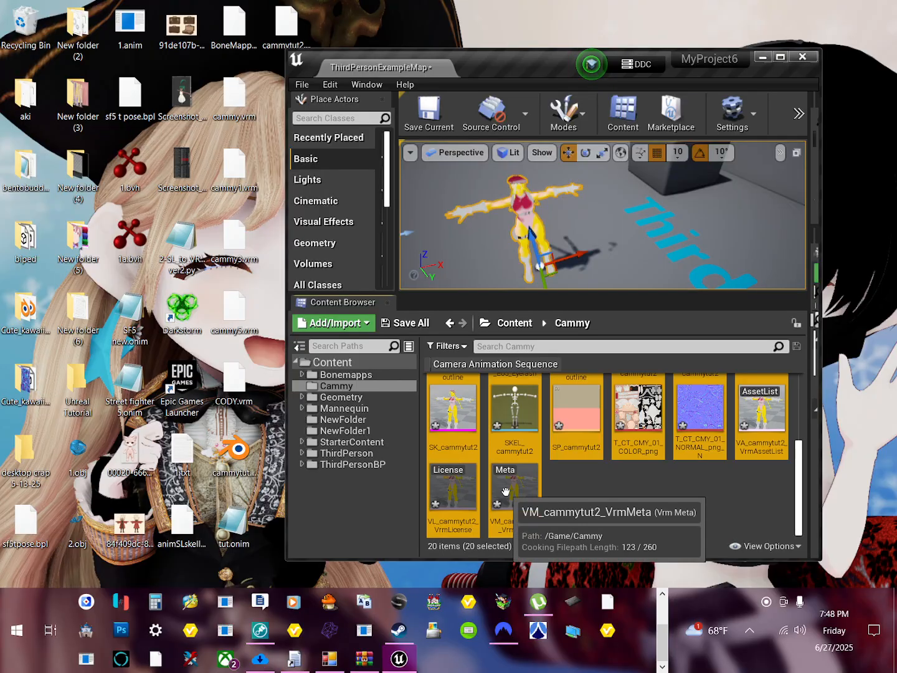
pyautogui.press('Delete')
pyautogui.click(399, 527)
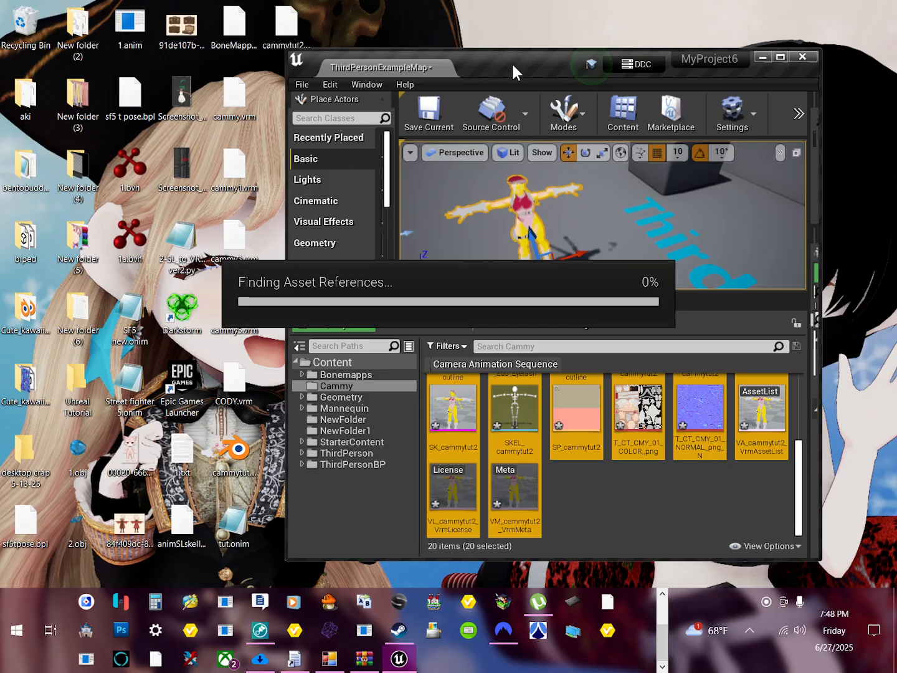
# Step: Reposition the editor window beside the desktop icons and import cammy5.vrm into the Cammy folder with the default VRM import options
pyautogui.moveTo(511, 62); pyautogui.dragTo(571, 47)
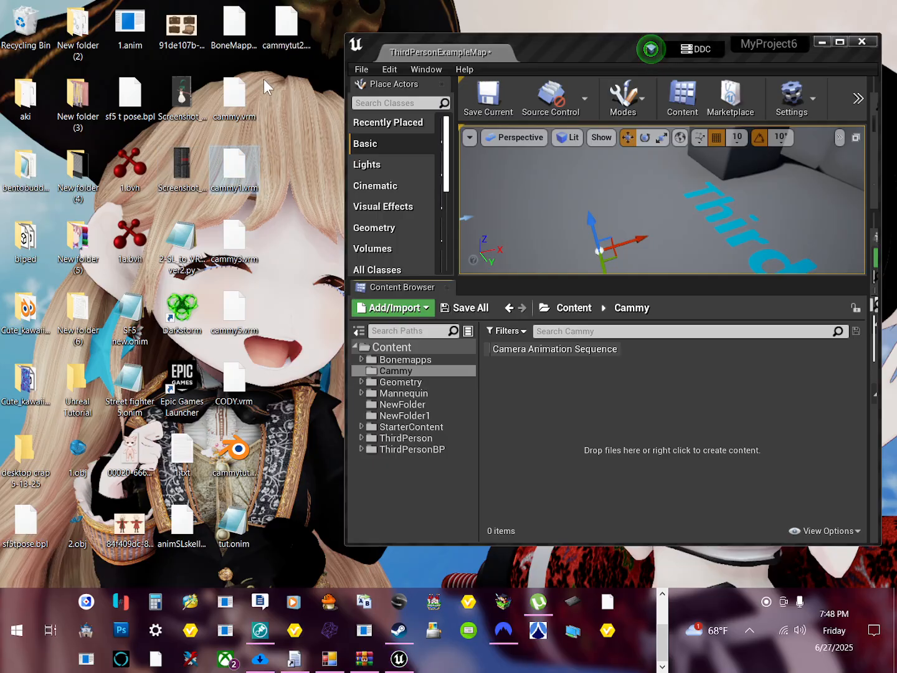
pyautogui.click(239, 306)
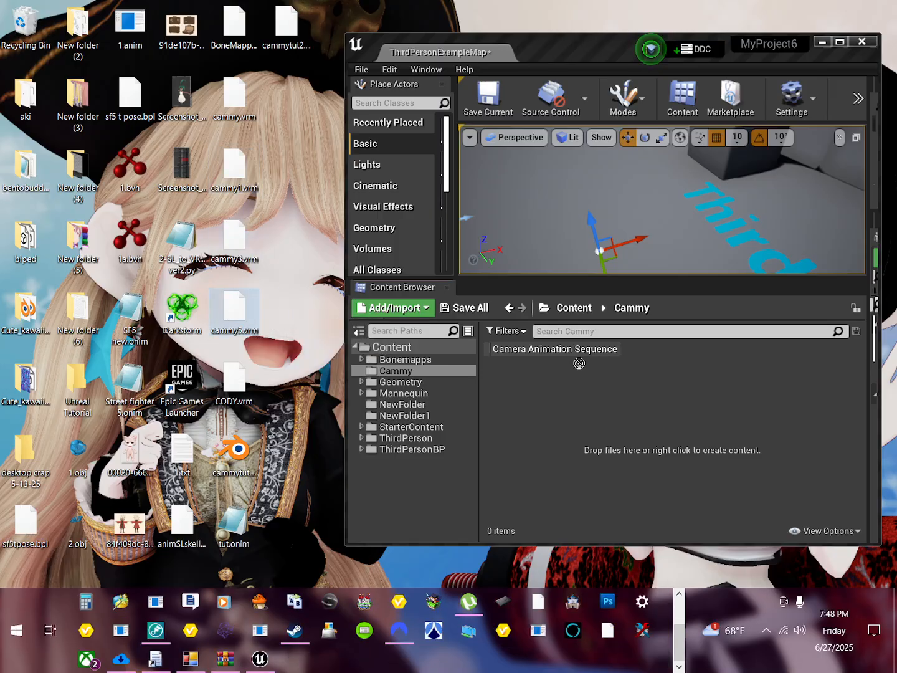
pyautogui.moveTo(579, 363); pyautogui.dragTo(632, 421)
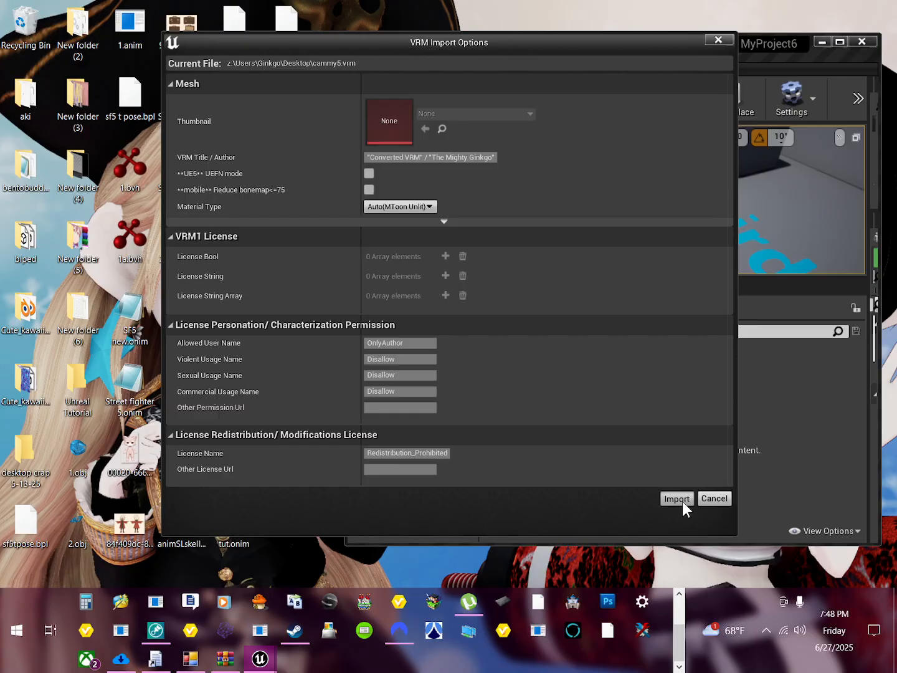
pyautogui.click(676, 498)
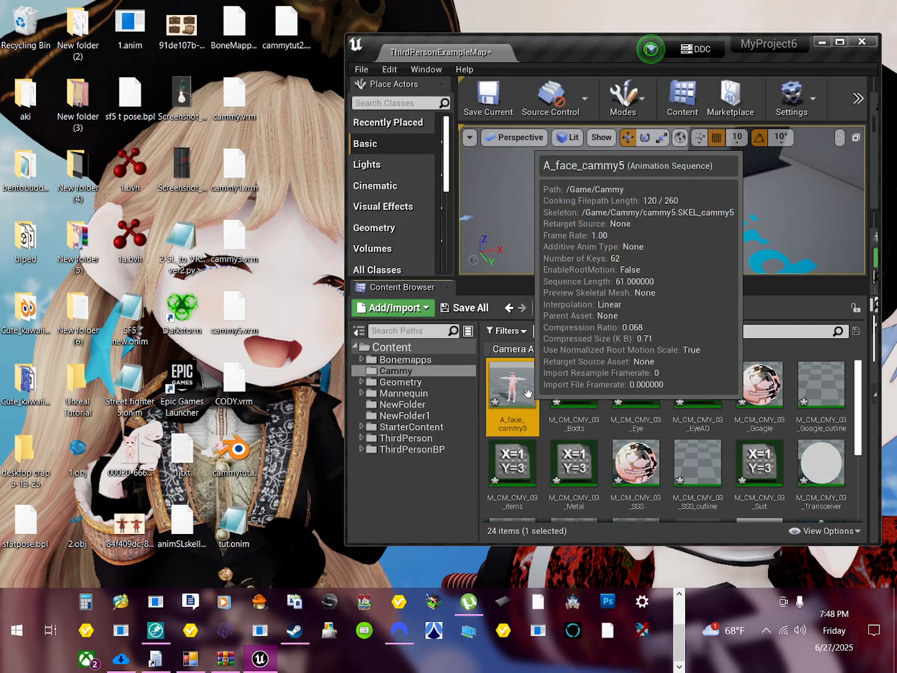
# Step: Place the A_face_cammy5 asset on the level floor beside the "Third Person" text and view it from the front
pyautogui.moveTo(518, 386); pyautogui.dragTo(590, 248)
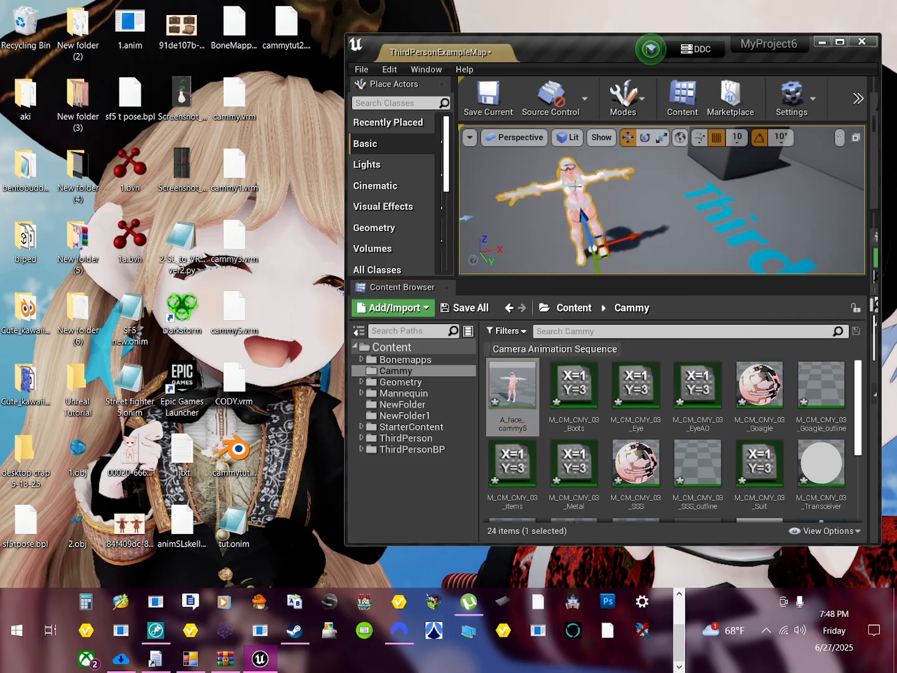
pyautogui.scroll(5, 585, 199)
pyautogui.scroll(-3, 585, 198)
pyautogui.moveTo(585, 199); pyautogui.dragTo(542, 180, button='middle')
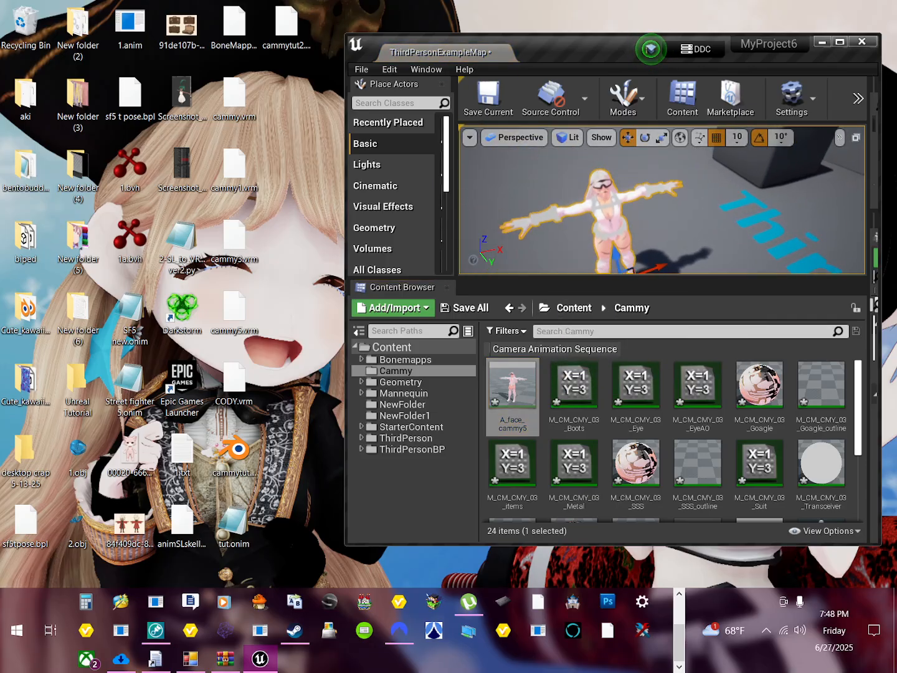
pyautogui.moveTo(607, 187); pyautogui.dragTo(583, 271, button='right')
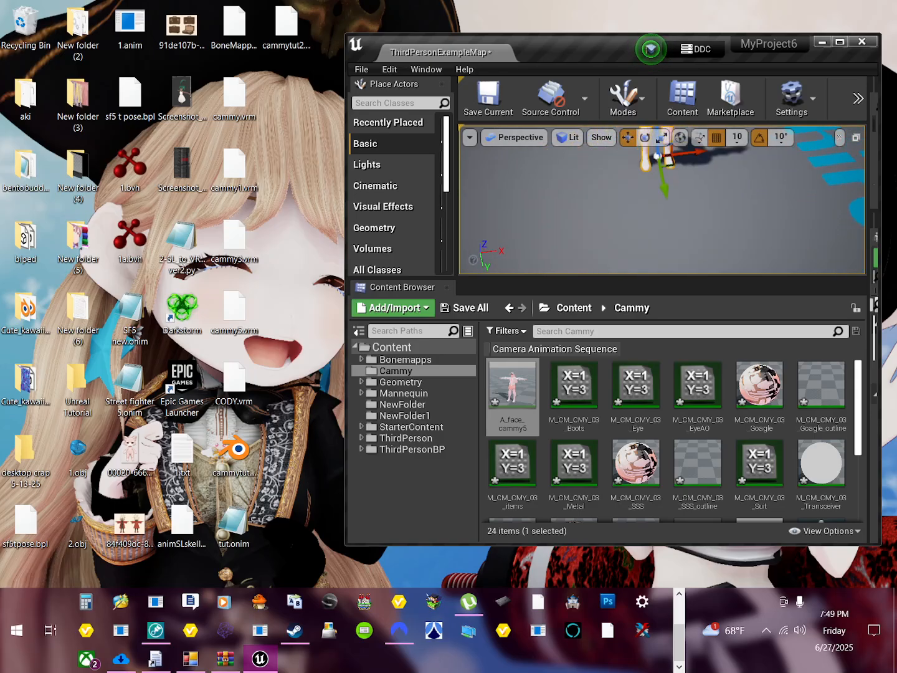
pyautogui.moveTo(696, 265); pyautogui.dragTo(692, 211, button='right')
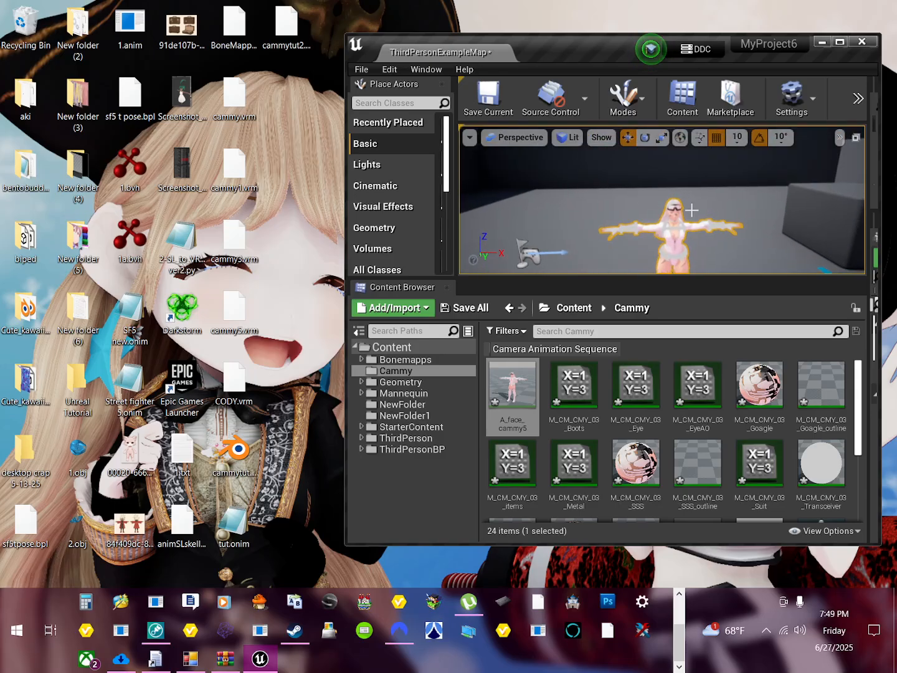
# Step: Maximize the editor, play the level, walk the mannequin up to the placed cammy5 model to inspect it, and end the play session
pyautogui.click(841, 43)
pyautogui.click(768, 53)
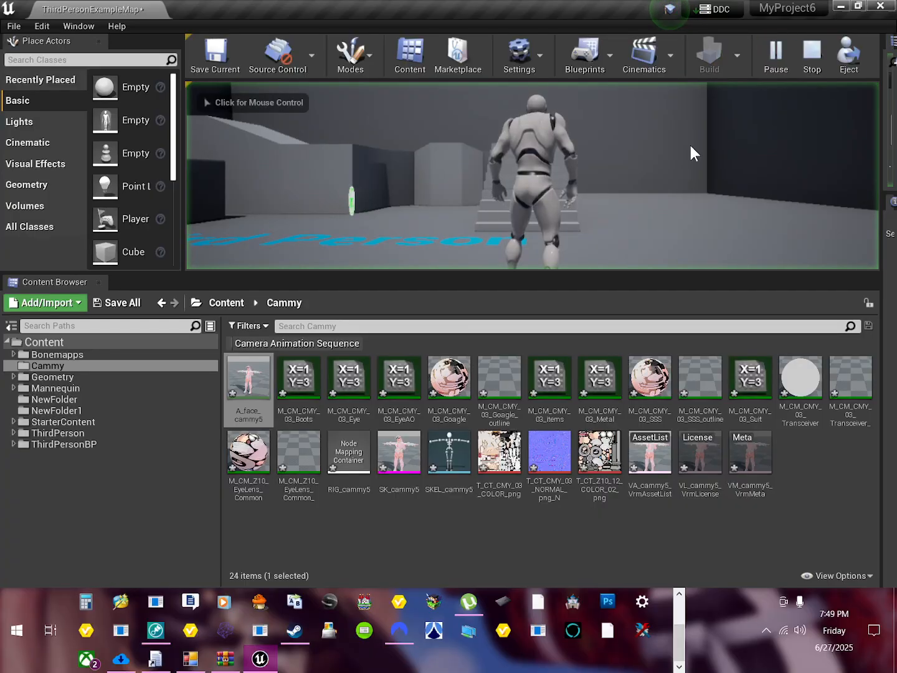
pyautogui.click(493, 210)
pyautogui.press('w')
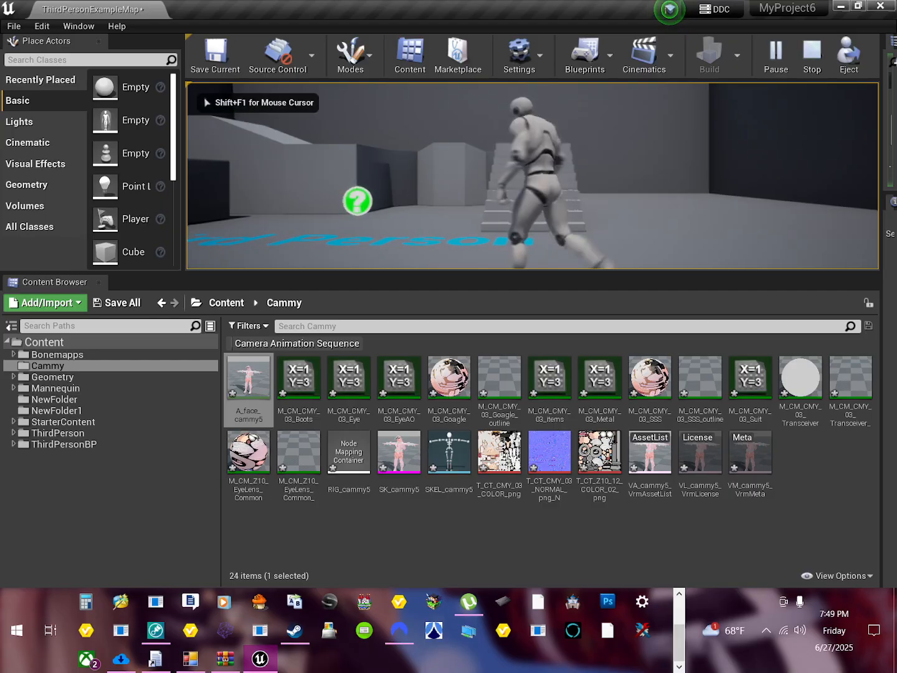
pyautogui.press('a')
pyautogui.press('s')
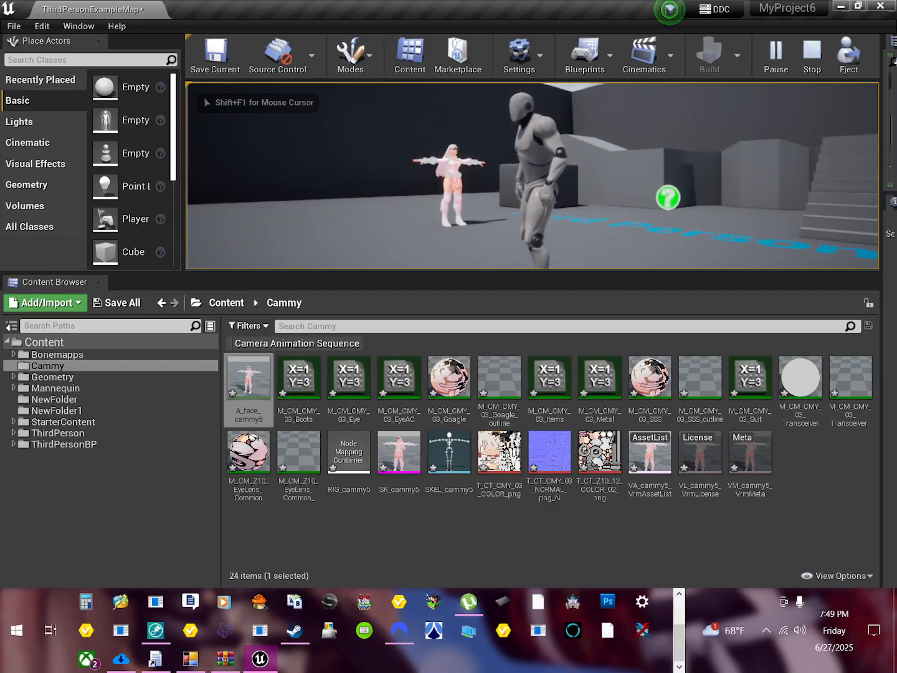
pyautogui.press('w')
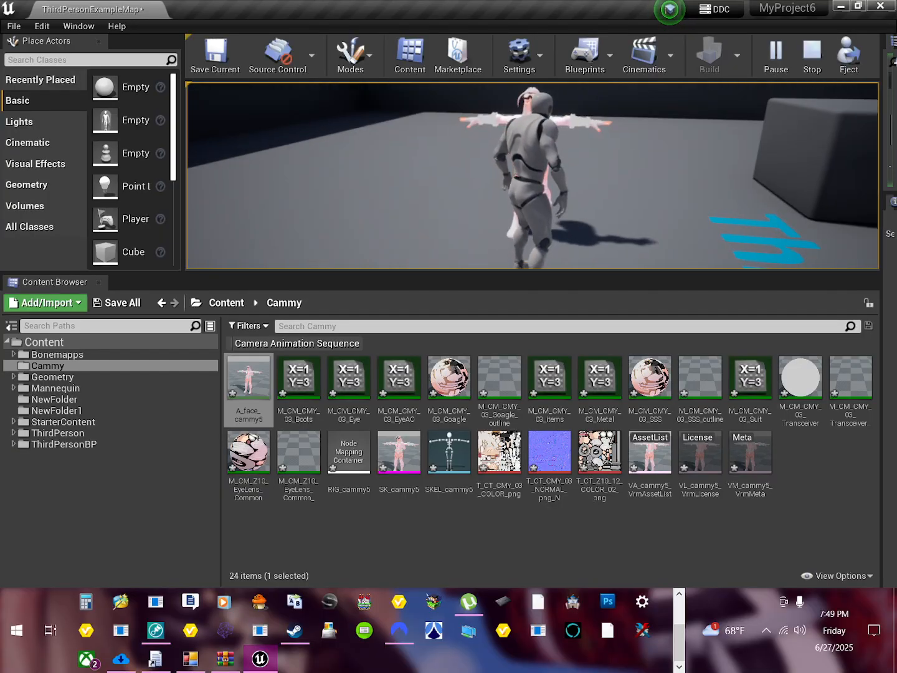
pyautogui.press('Escape')
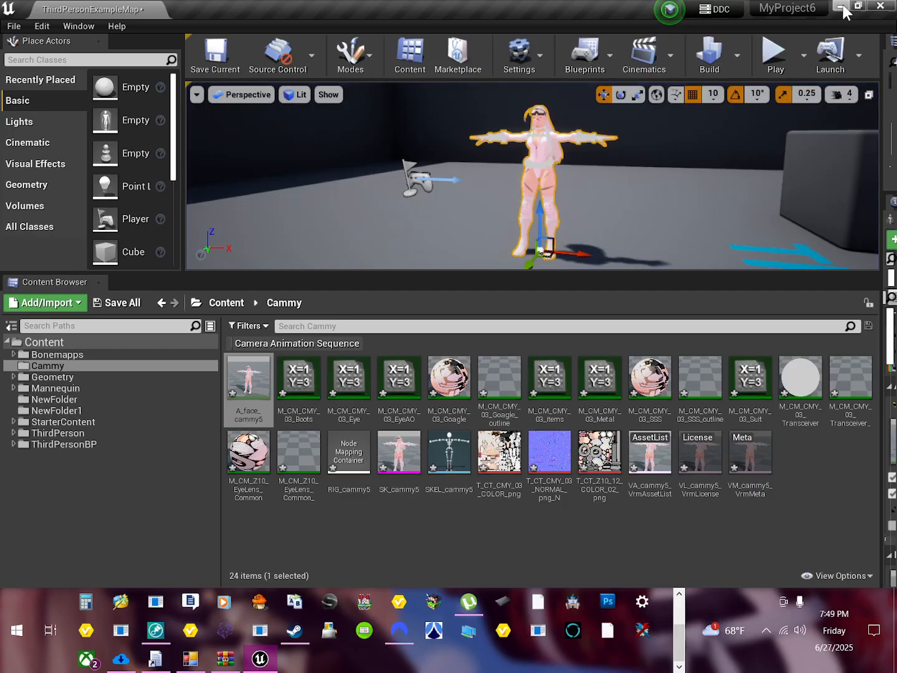
# Step: Restore the editor window and enlarge it, keeping the desktop icon for 1a.bvh accessible beside it
pyautogui.moveTo(543, 3); pyautogui.dragTo(577, 1)
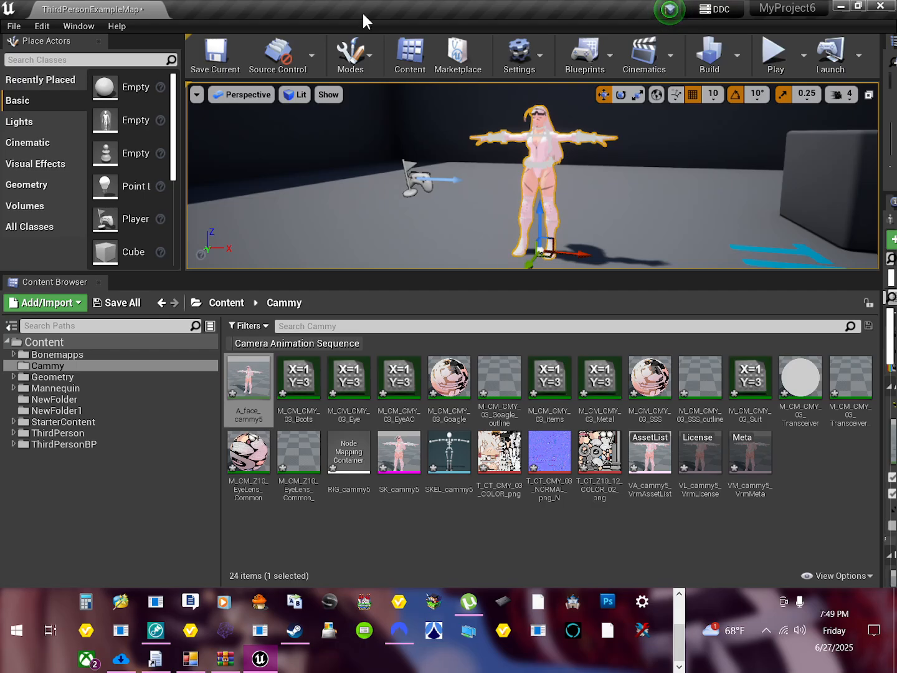
pyautogui.moveTo(364, 21); pyautogui.dragTo(572, 33)
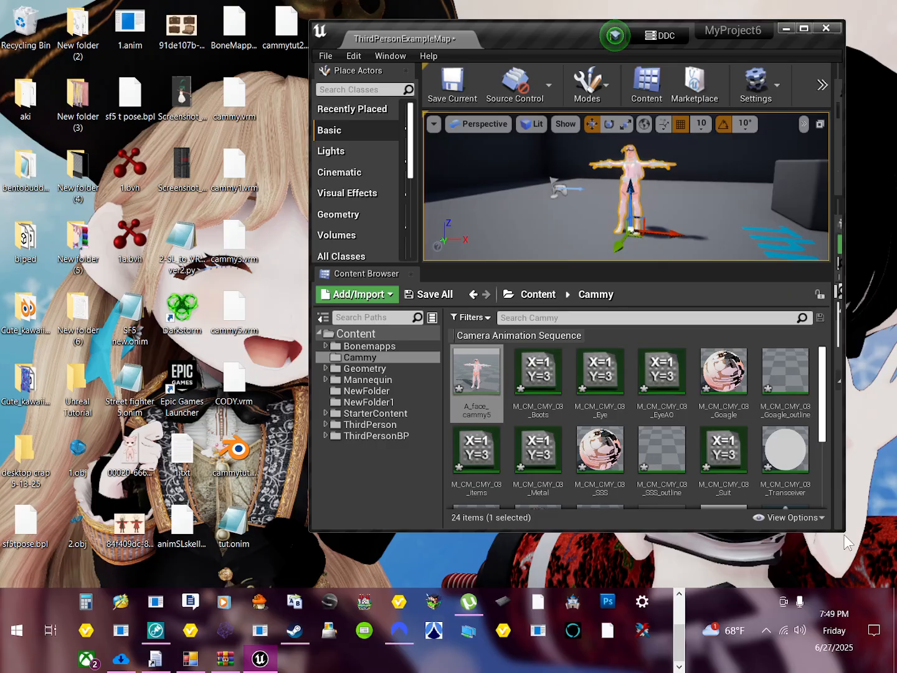
pyautogui.moveTo(842, 528); pyautogui.dragTo(895, 586)
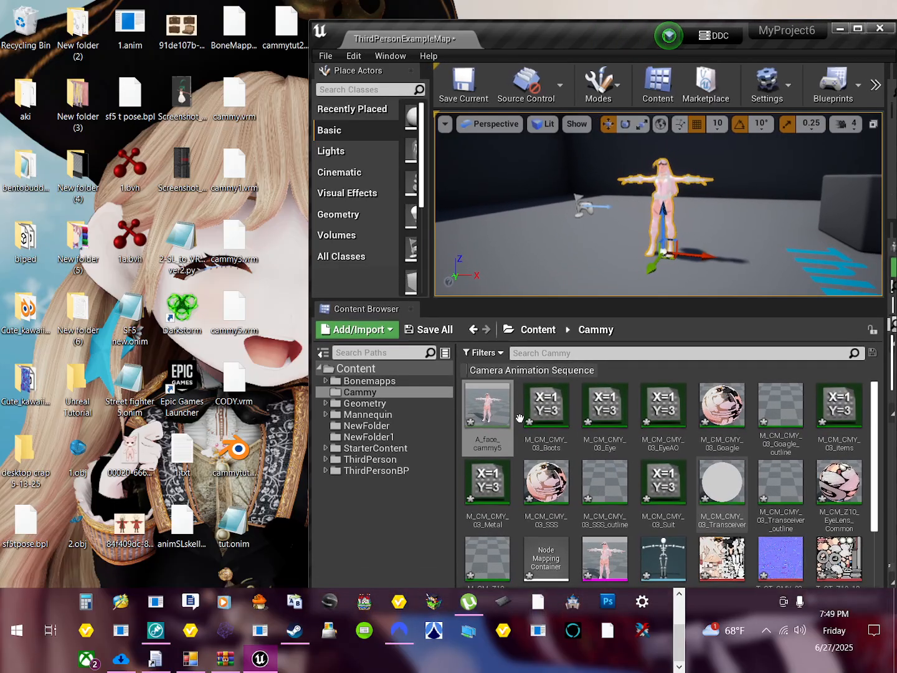
pyautogui.moveTo(311, 273); pyautogui.dragTo(217, 298)
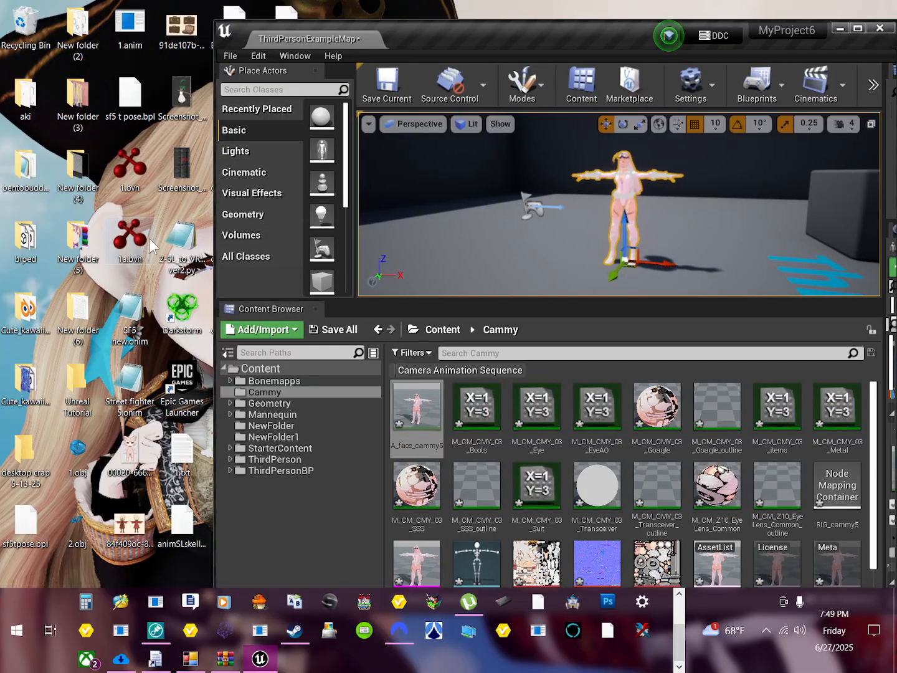
pyautogui.moveTo(152, 246); pyautogui.dragTo(461, 284)
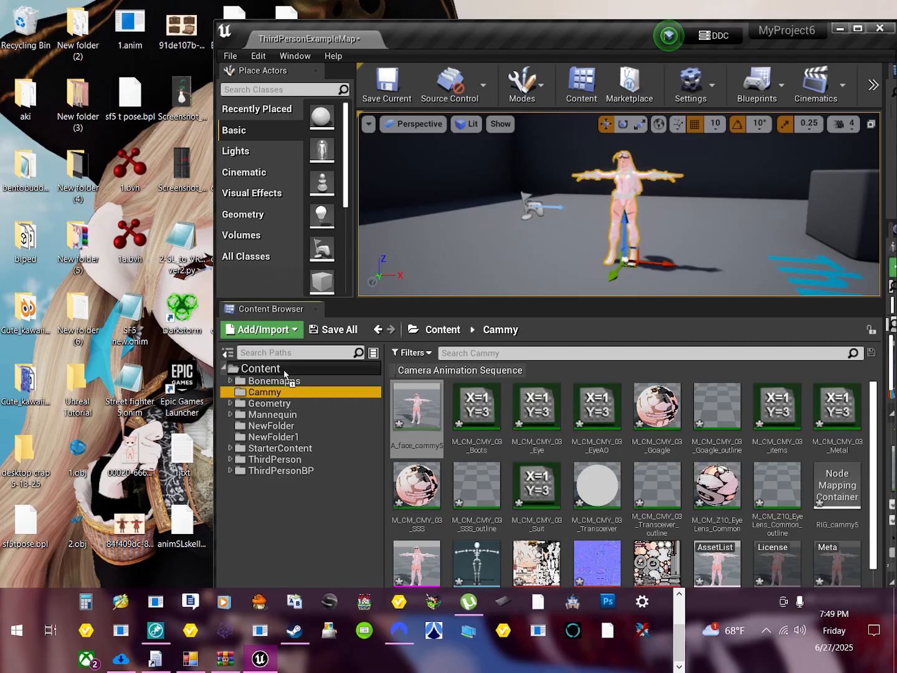
pyautogui.moveTo(284, 374); pyautogui.dragTo(366, 430)
pyautogui.moveTo(451, 452); pyautogui.dragTo(451, 451)
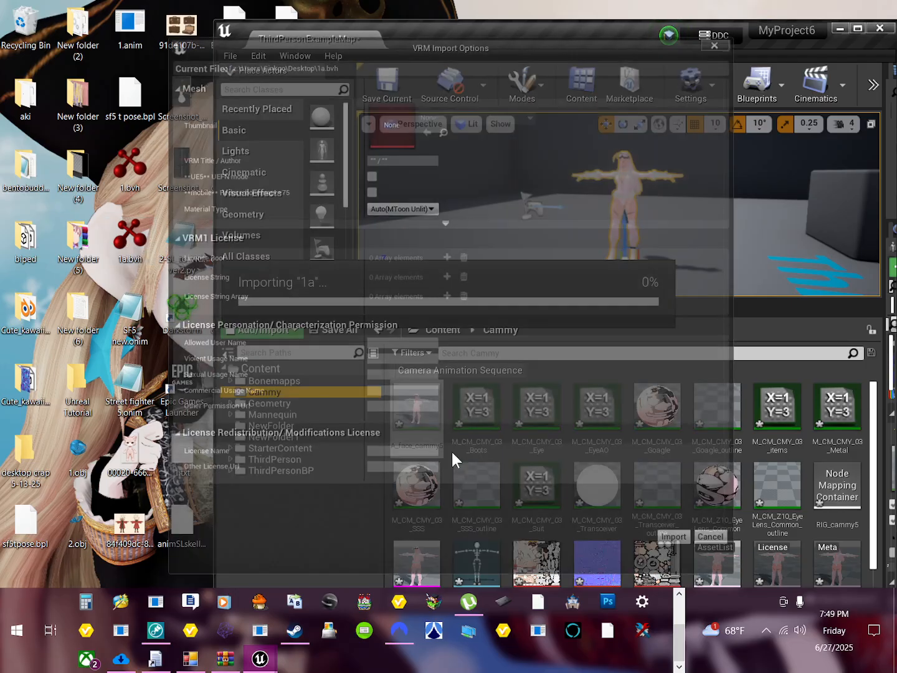
pyautogui.click(720, 40)
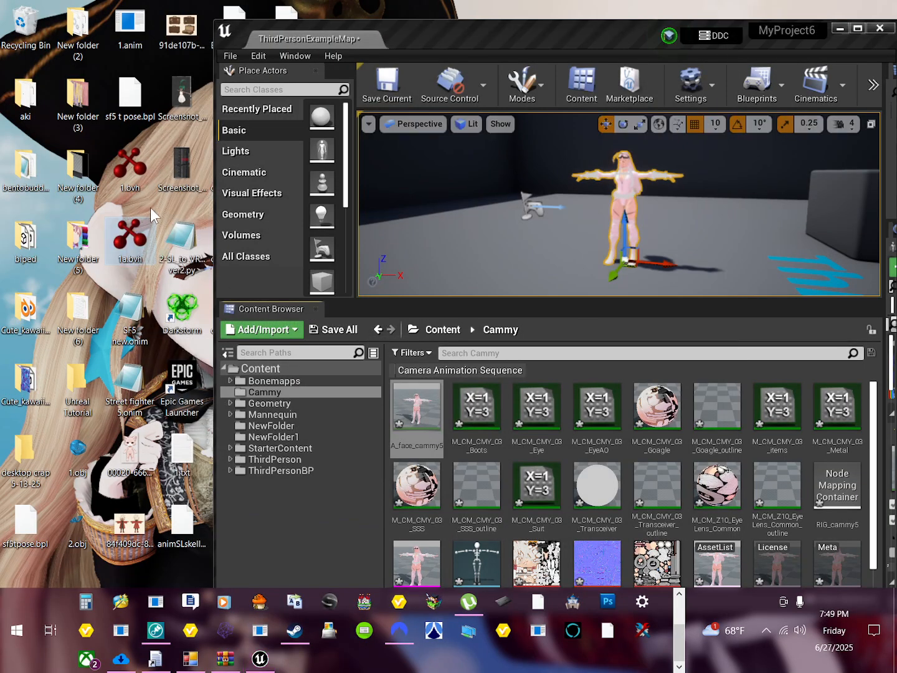
# Step: Open 1a.bvh from the desktop in bvhacker, play its animation to preview the motion, and close the viewer
pyautogui.doubleClick(130, 242)
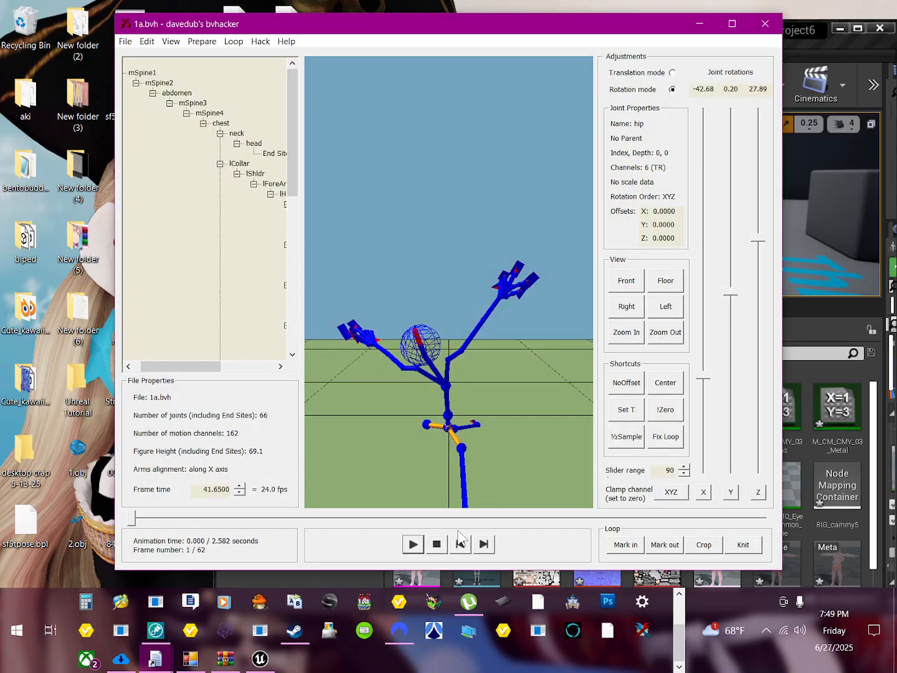
pyautogui.click(413, 545)
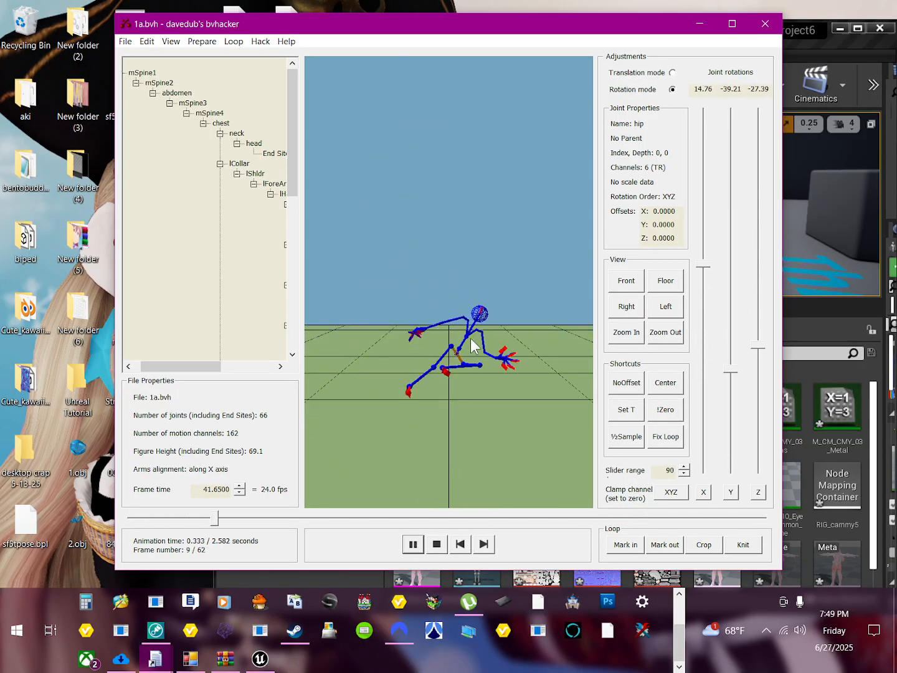
pyautogui.click(766, 23)
# Step: Import 1a.bvh from the desktop into the Cammy folder with the default VRM import options and bring its new assets into view
pyautogui.moveTo(146, 250); pyautogui.dragTo(341, 379)
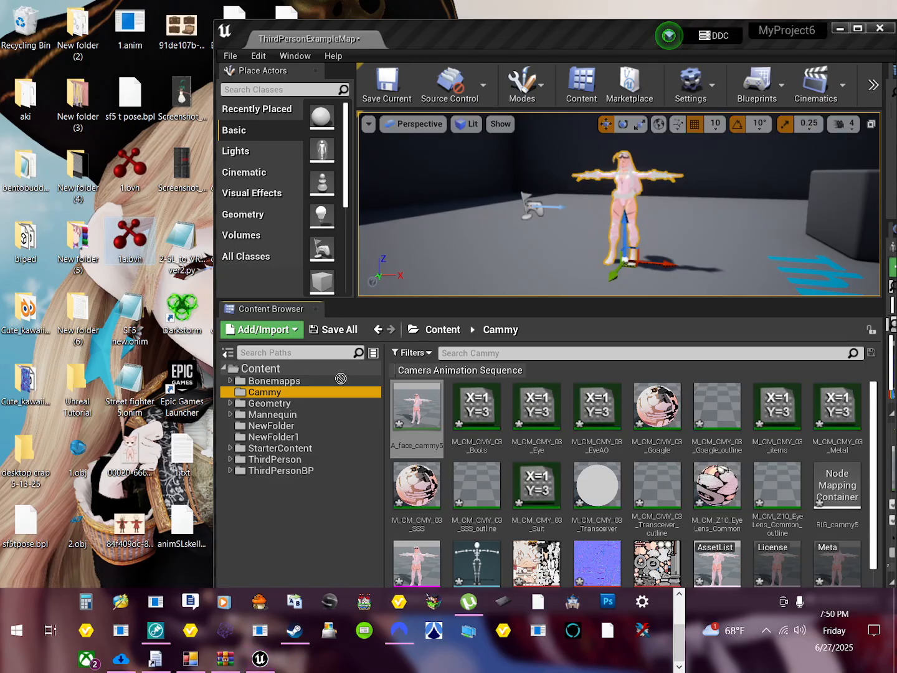
pyautogui.moveTo(473, 462); pyautogui.dragTo(473, 457)
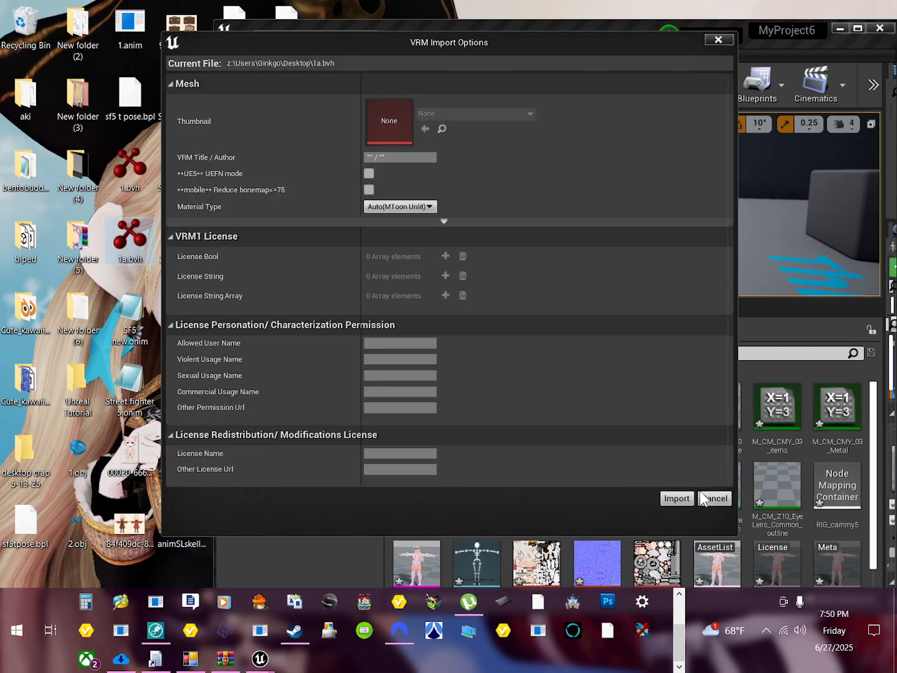
pyautogui.click(675, 499)
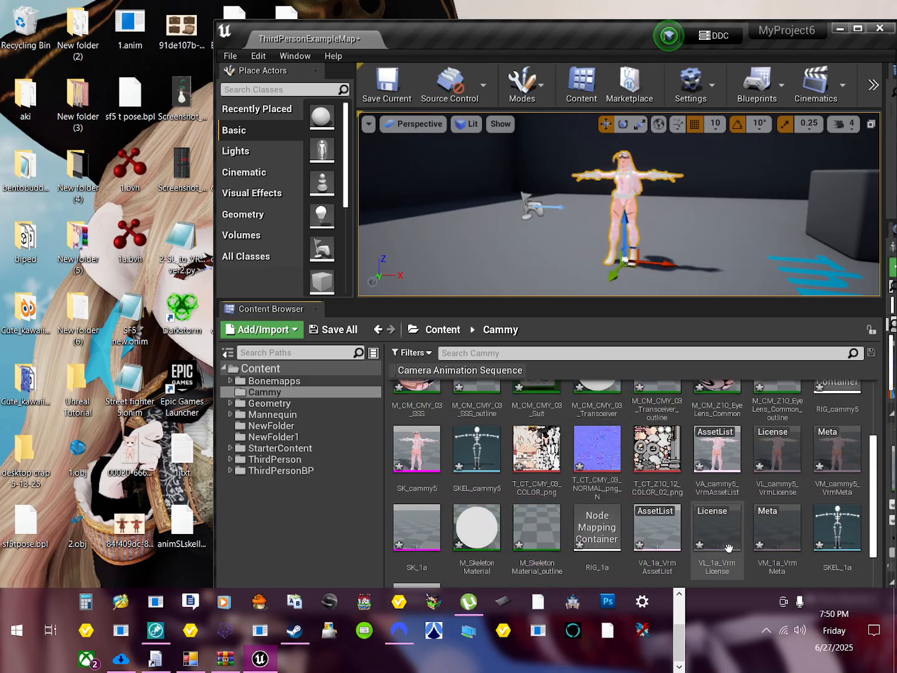
pyautogui.scroll(-3, 715, 532)
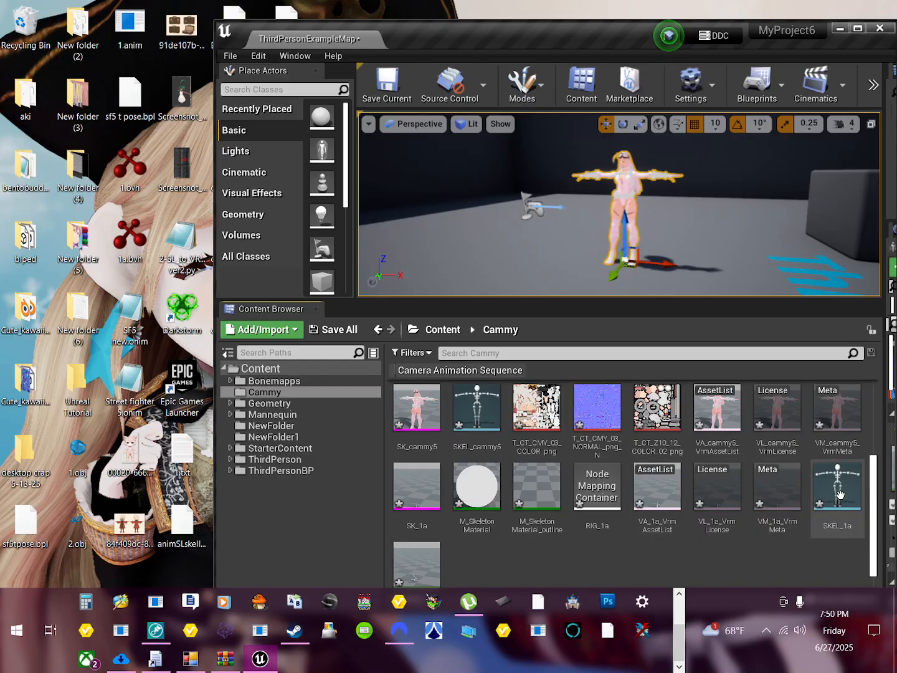
# Step: Open the SKEL_1a skeleton in a maximized window, preview its A_1a animation, and return to the skeleton editor
pyautogui.doubleClick(847, 492)
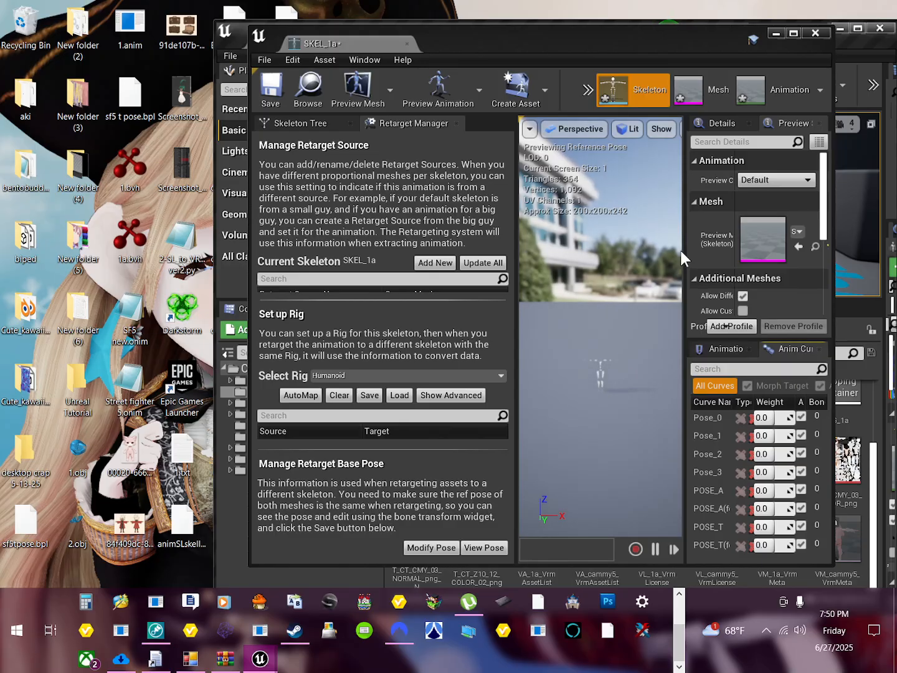
pyautogui.click(792, 34)
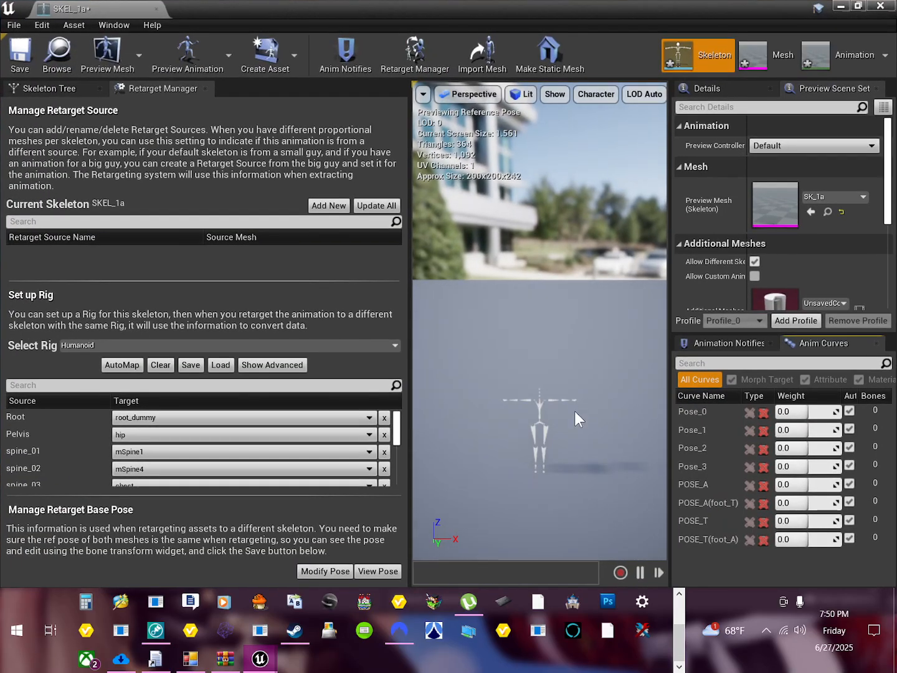
pyautogui.moveTo(575, 411); pyautogui.dragTo(556, 414, button='middle')
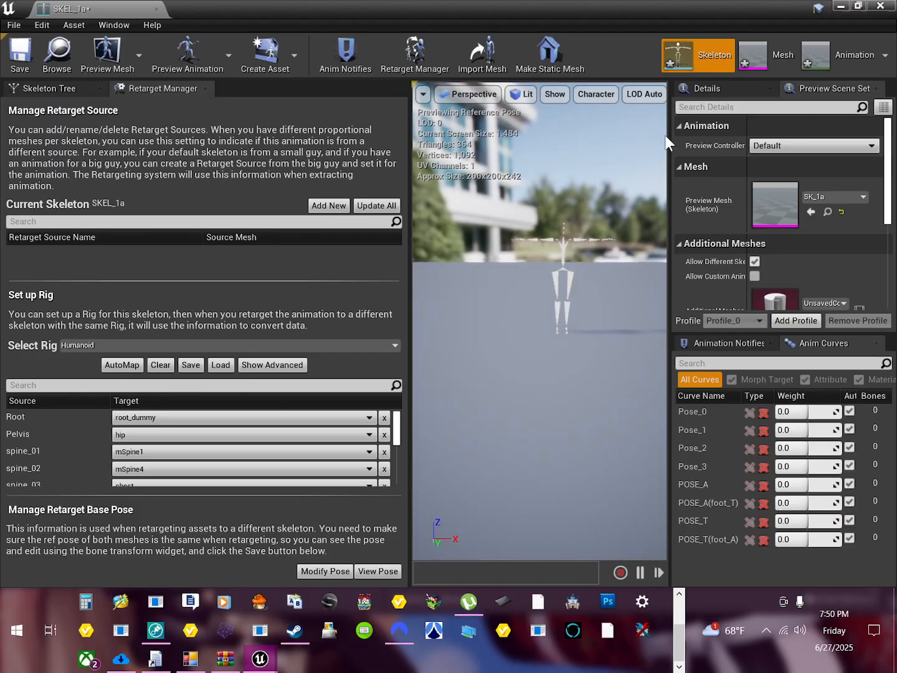
pyautogui.click(852, 54)
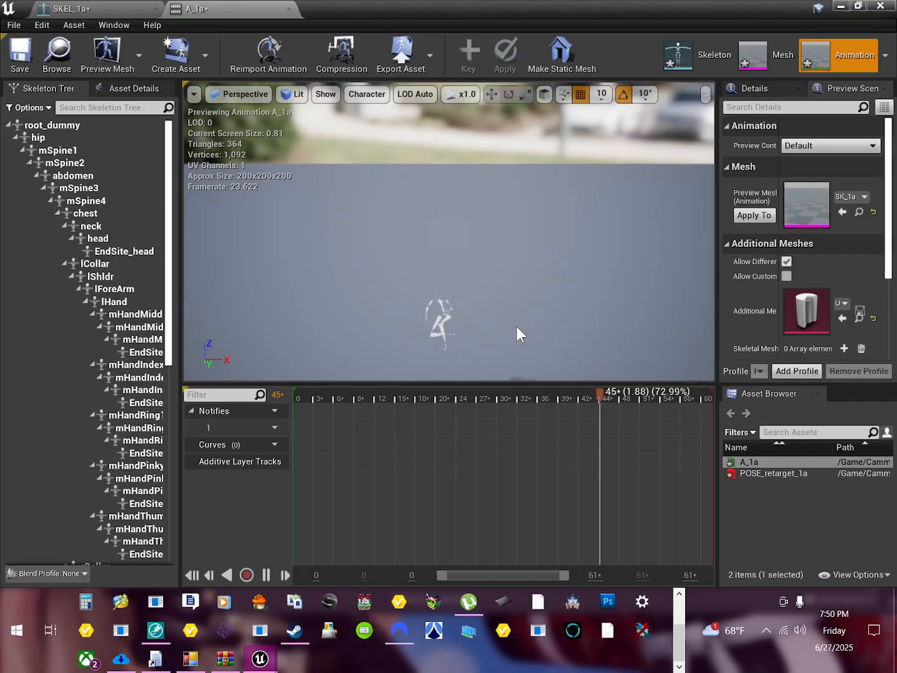
pyautogui.click(698, 54)
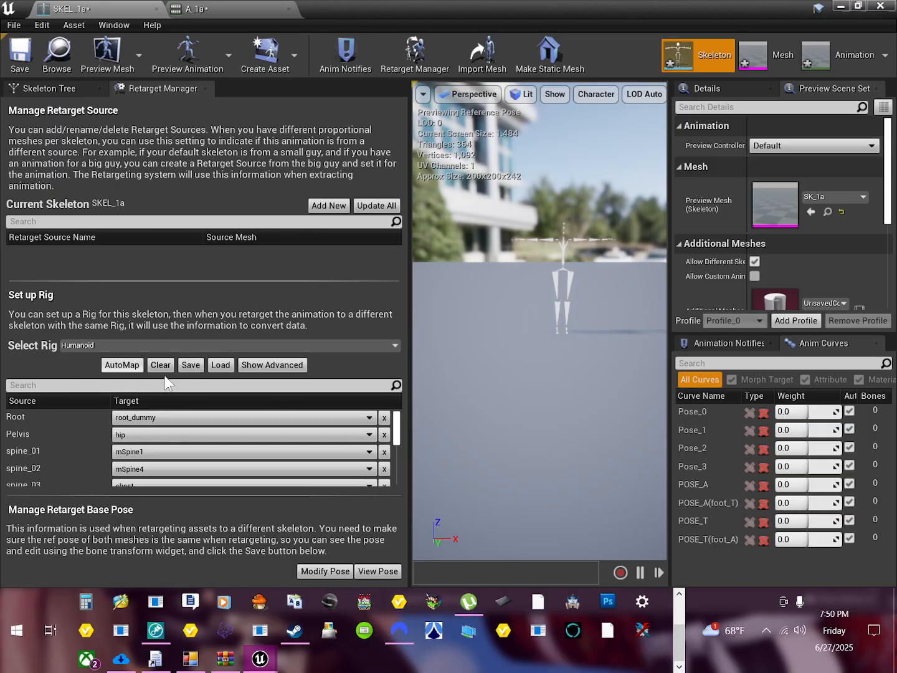
# Step: Assign the engine's Humanoid rig to the SKEL_1a skeleton in the rig setup
pyautogui.click(80, 345)
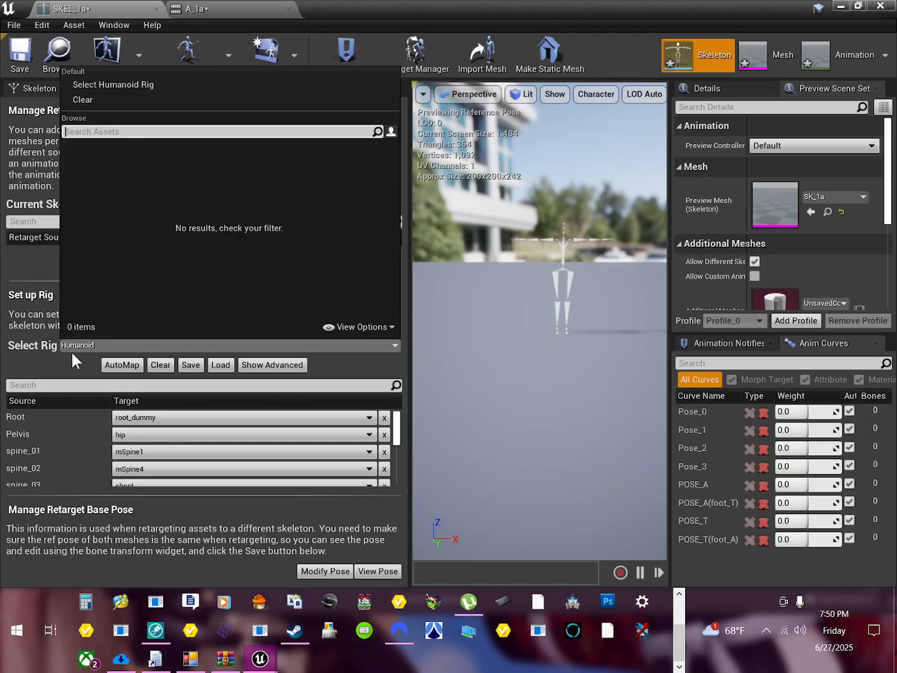
pyautogui.click(14, 351)
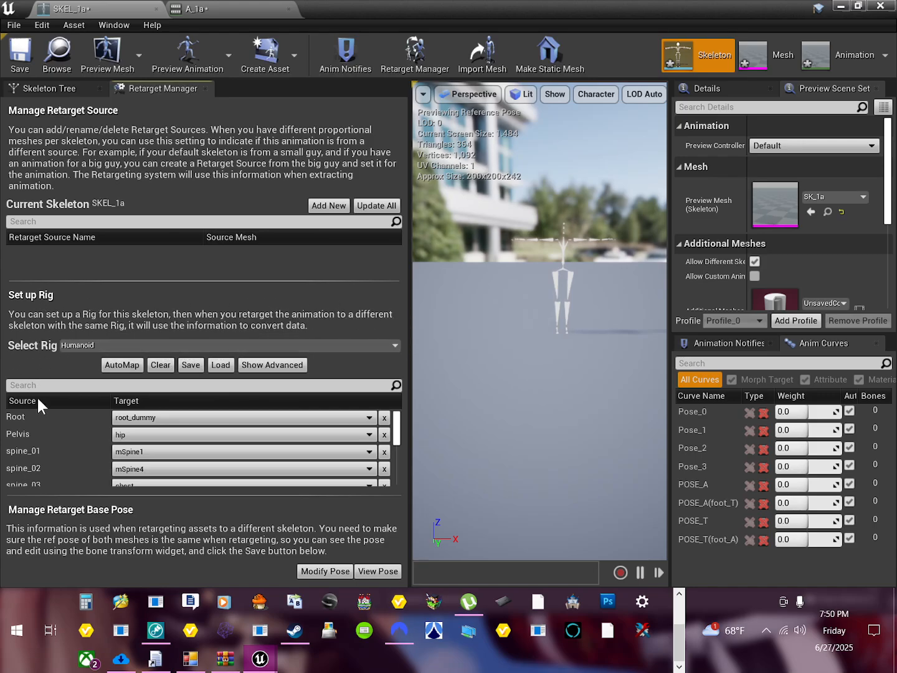
pyautogui.click(78, 345)
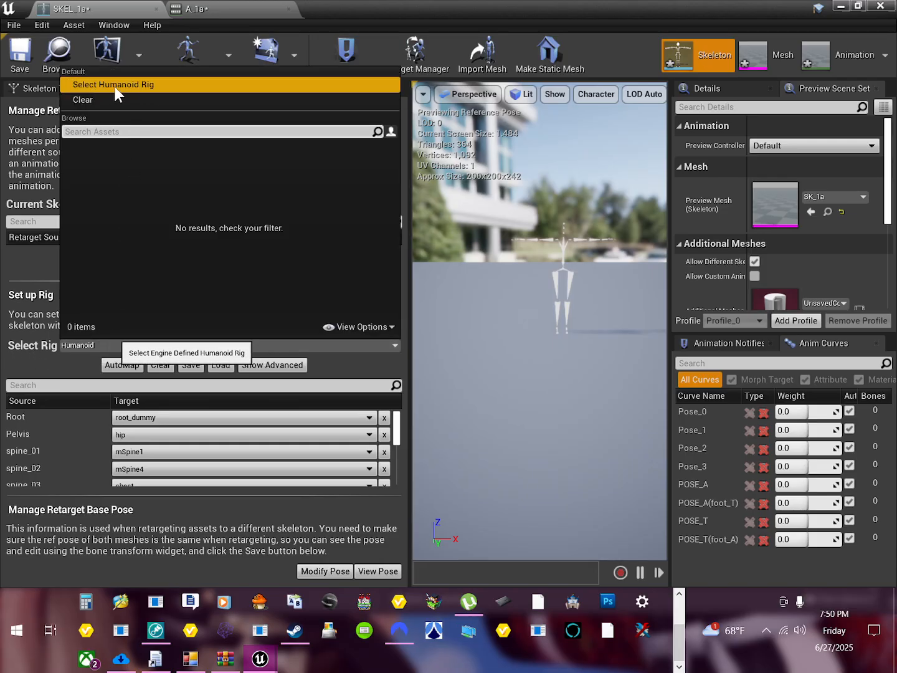
pyautogui.click(137, 87)
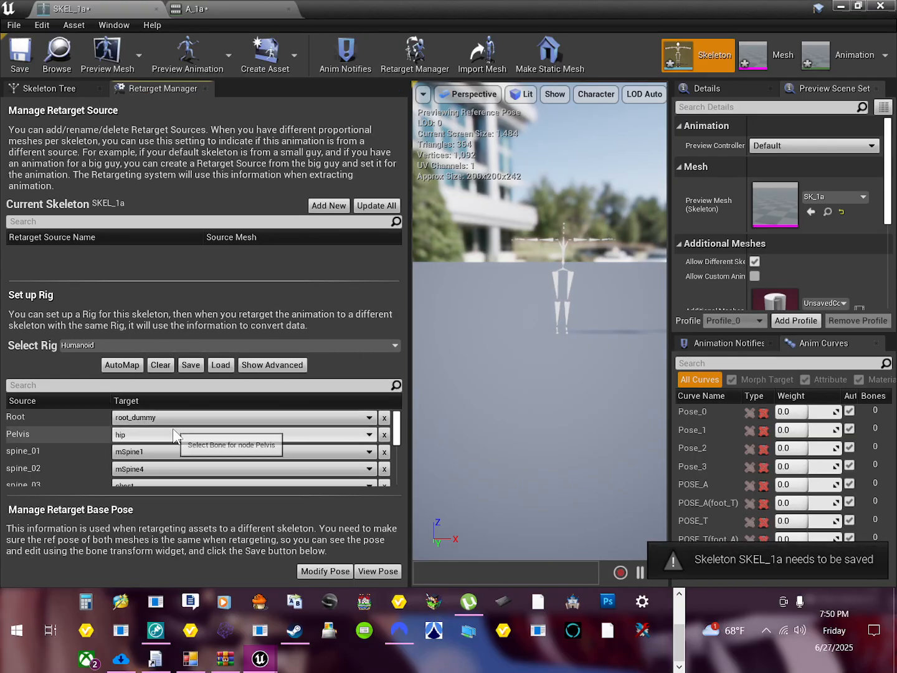
# Step: Review the target bones assigned to the Humanoid rig's arm, neck and leg nodes
pyautogui.scroll(-7, 188, 430)
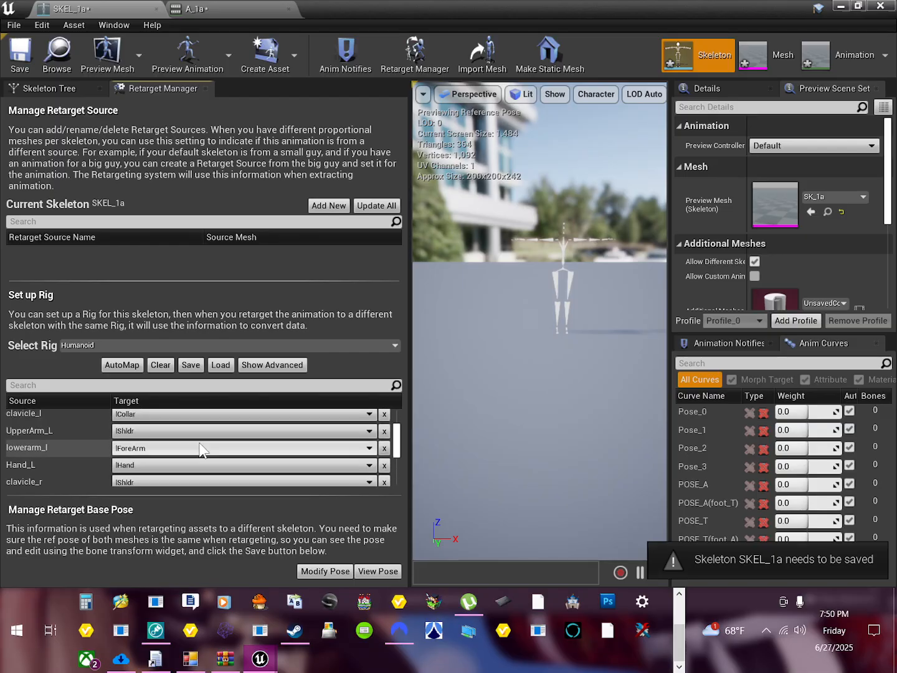
pyautogui.scroll(-3, 201, 449)
pyautogui.scroll(4, 200, 452)
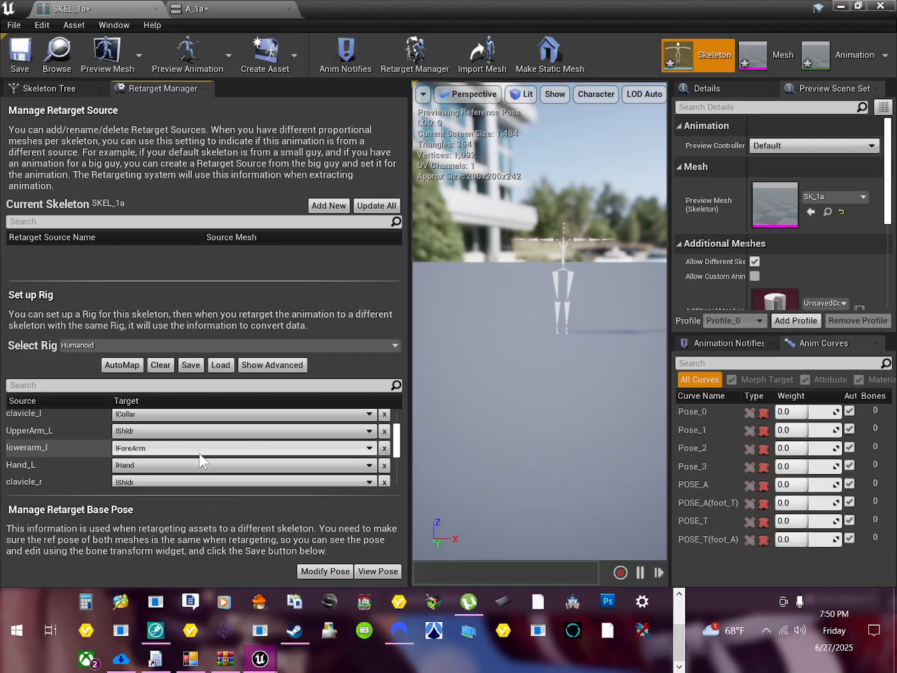
pyautogui.scroll(-1, 200, 457)
pyautogui.scroll(-4, 201, 461)
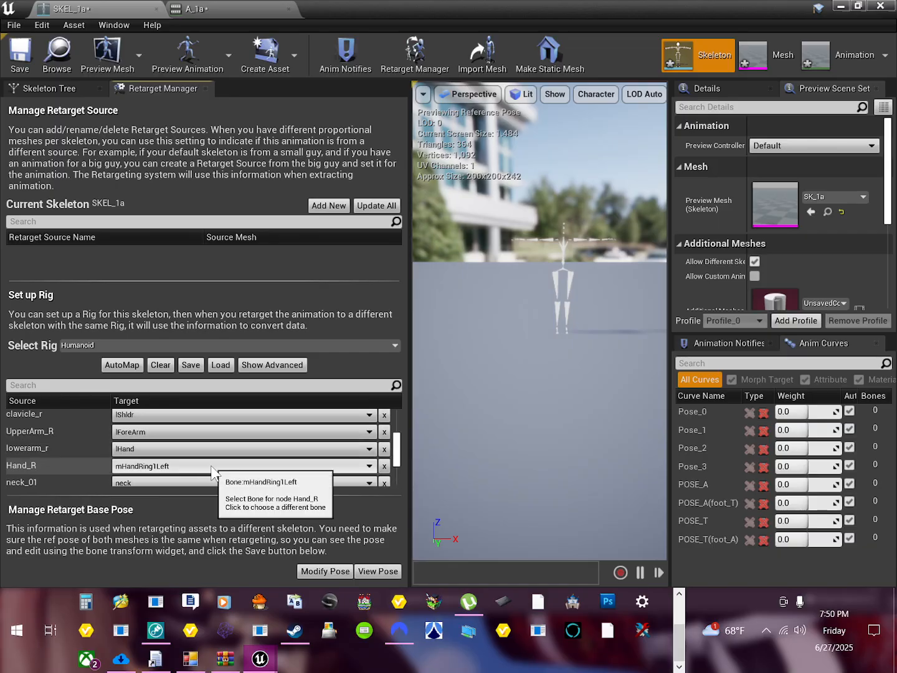
pyautogui.scroll(-6, 210, 466)
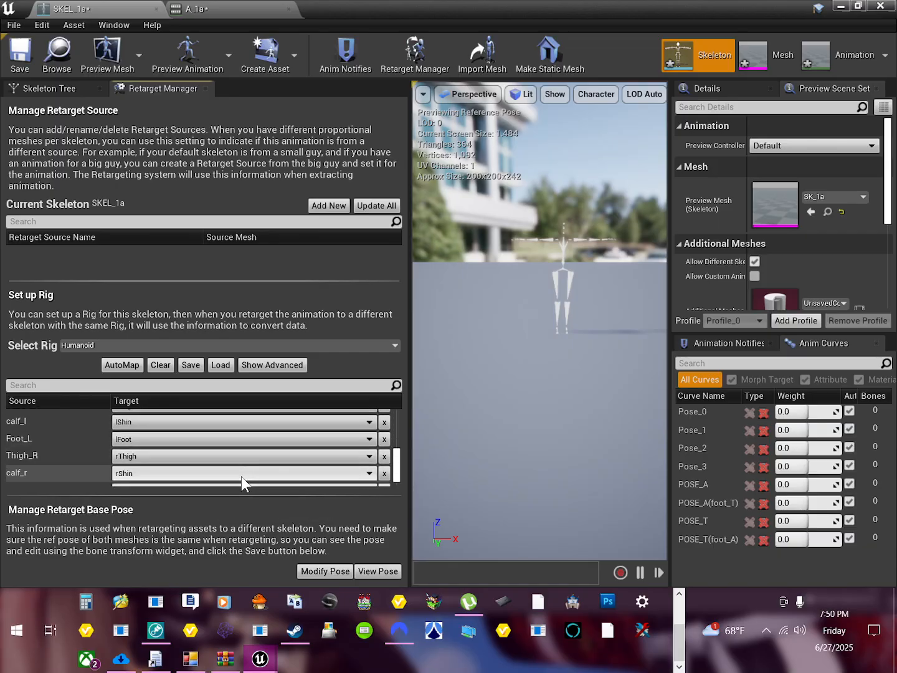
pyautogui.scroll(10, 241, 476)
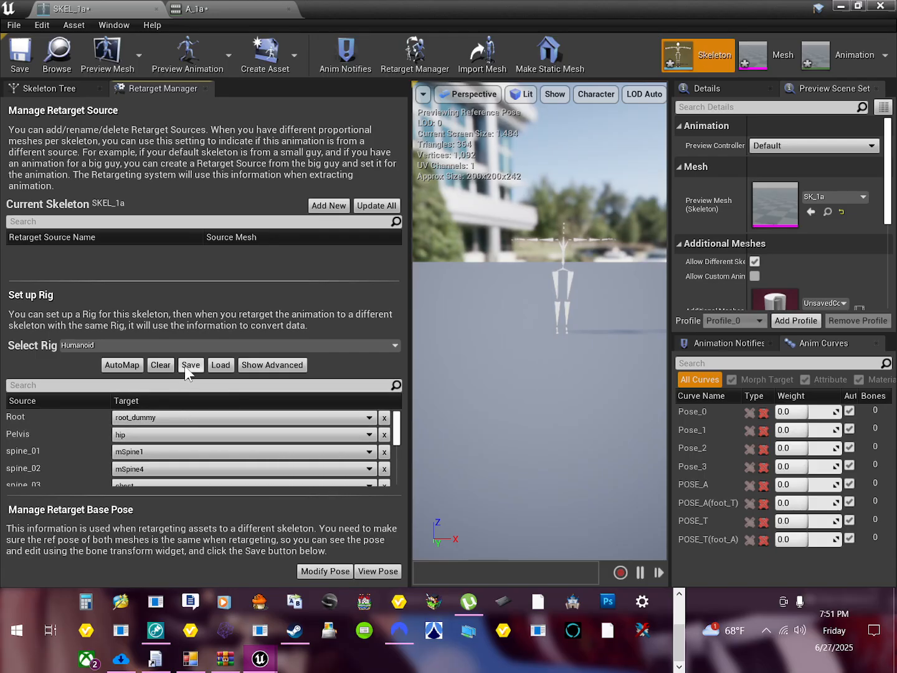
# Step: Clear all target bones from the Humanoid rig and try to load the BoneMappingSL1 mapping
pyautogui.click(162, 365)
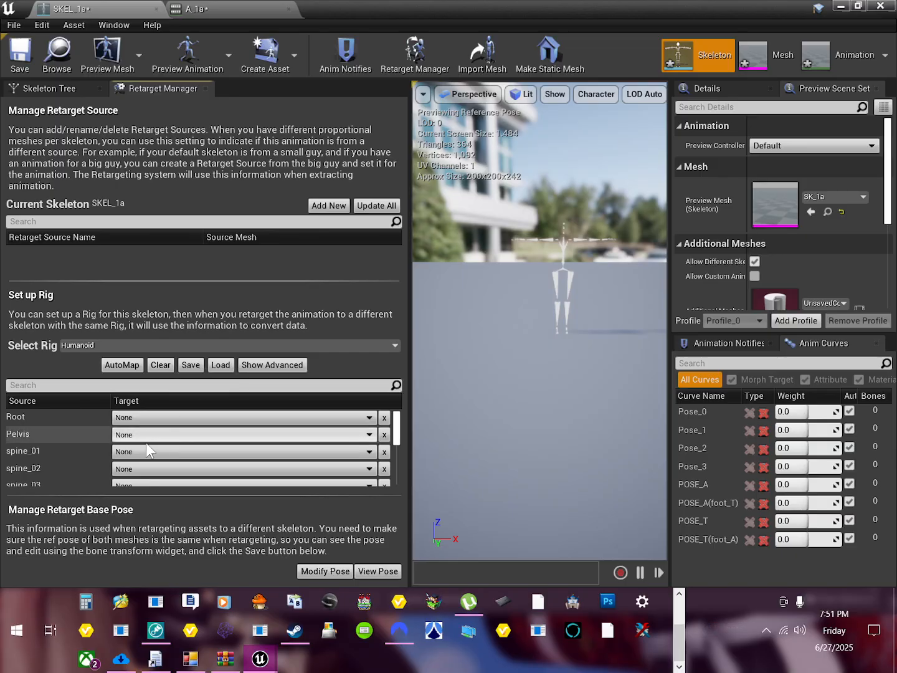
pyautogui.click(219, 365)
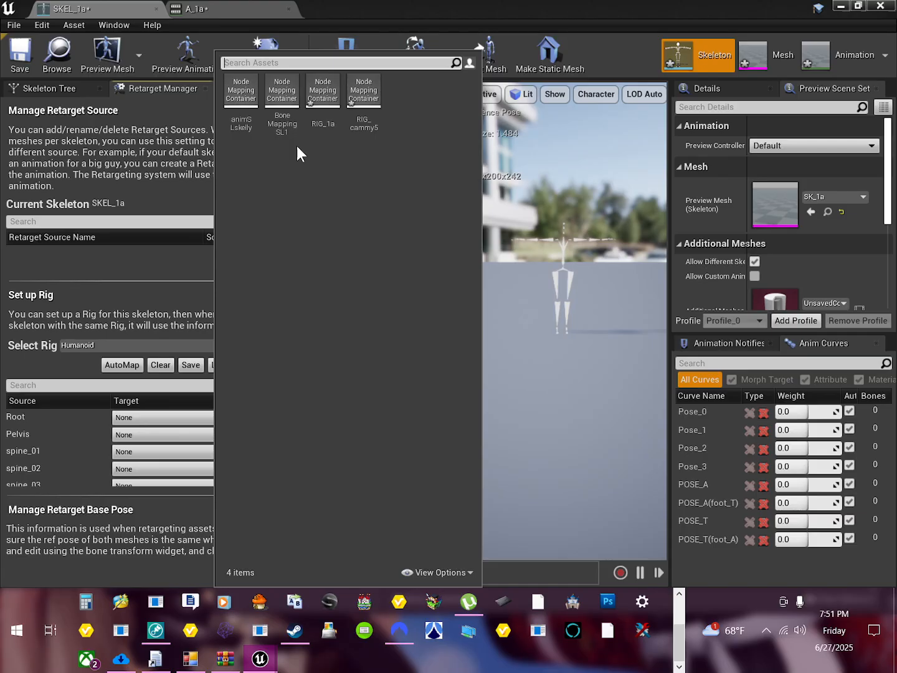
pyautogui.click(283, 116)
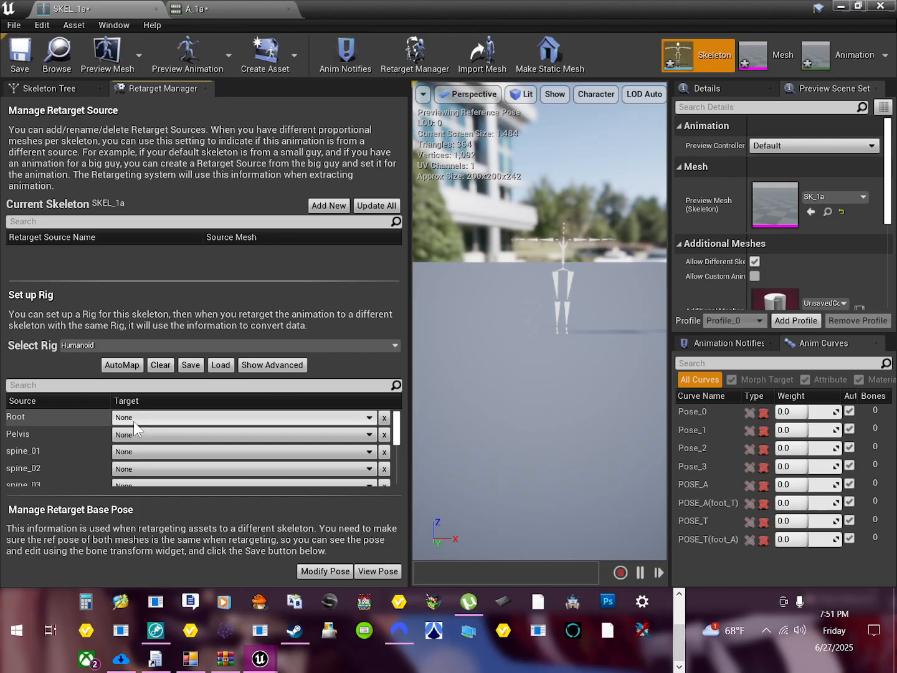
pyautogui.scroll(-4, 154, 440)
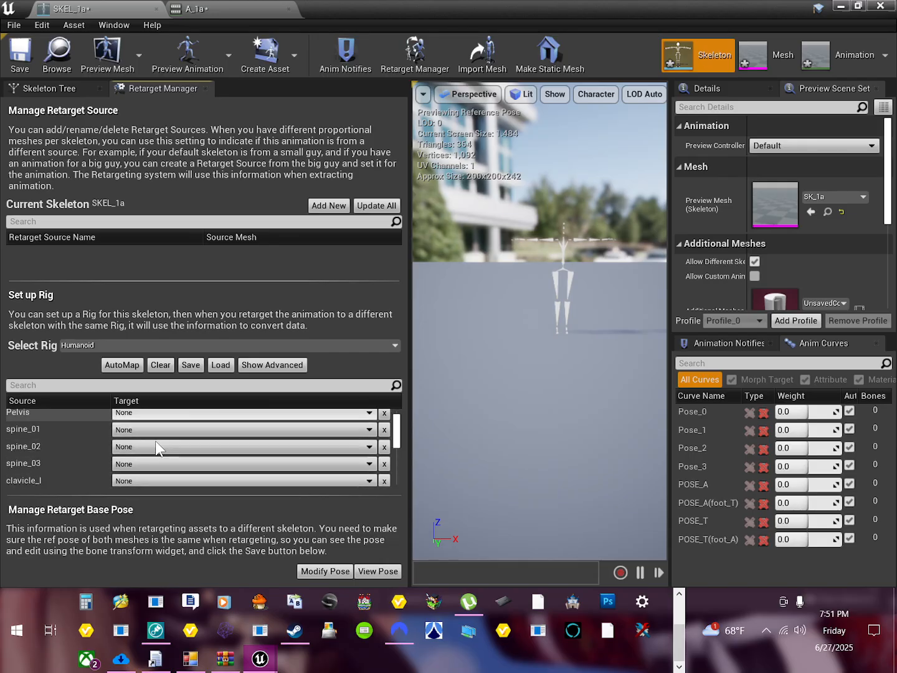
pyautogui.scroll(4, 159, 462)
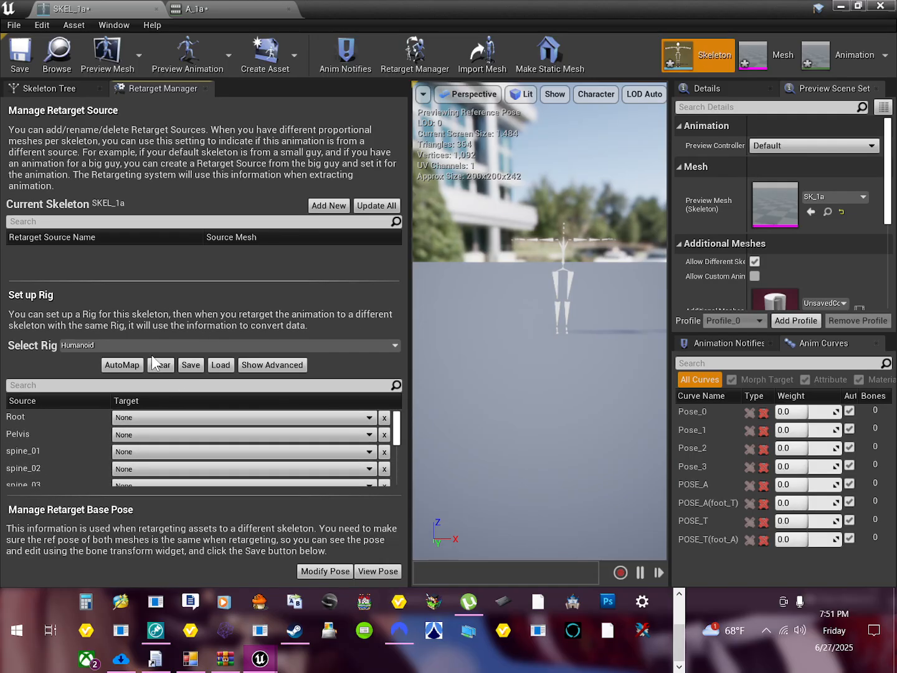
# Step: Load the animSLskelly bone mapping into the Humanoid rig and check its spine, arm and leg targets
pyautogui.click(214, 364)
pyautogui.click(247, 117)
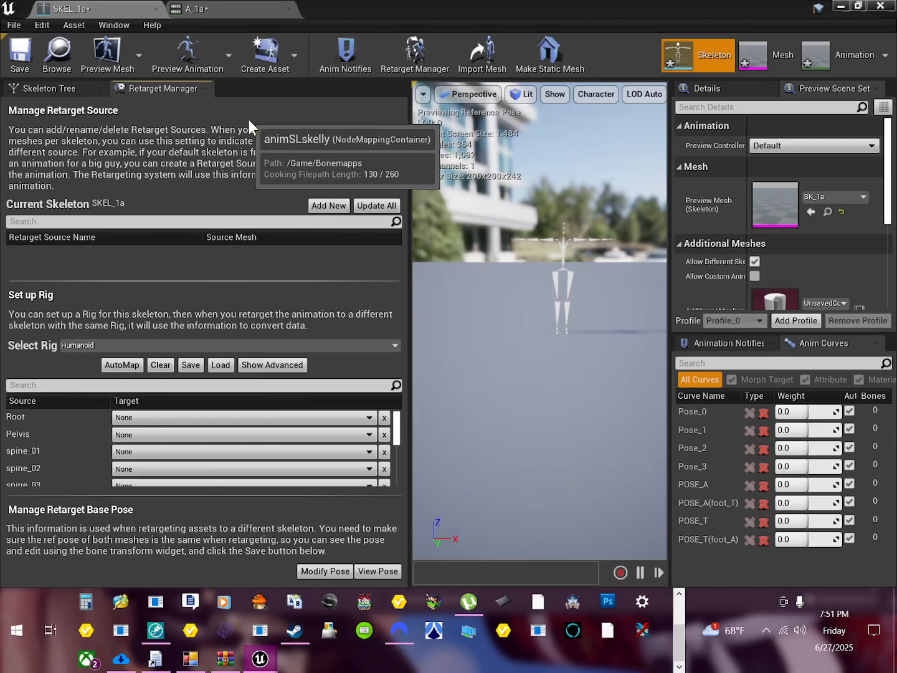
pyautogui.scroll(-4, 237, 454)
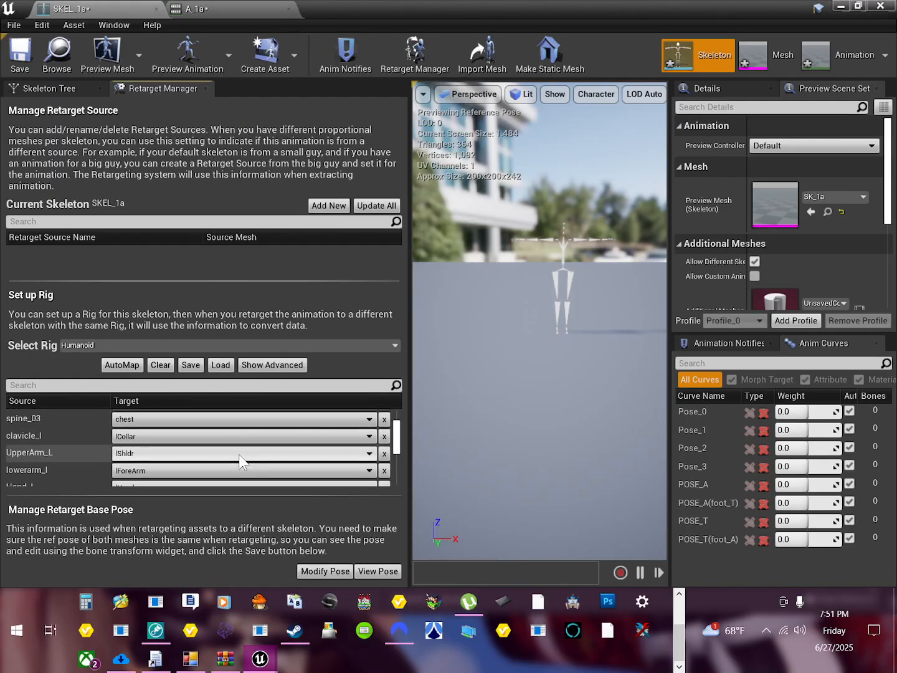
pyautogui.scroll(-8, 238, 455)
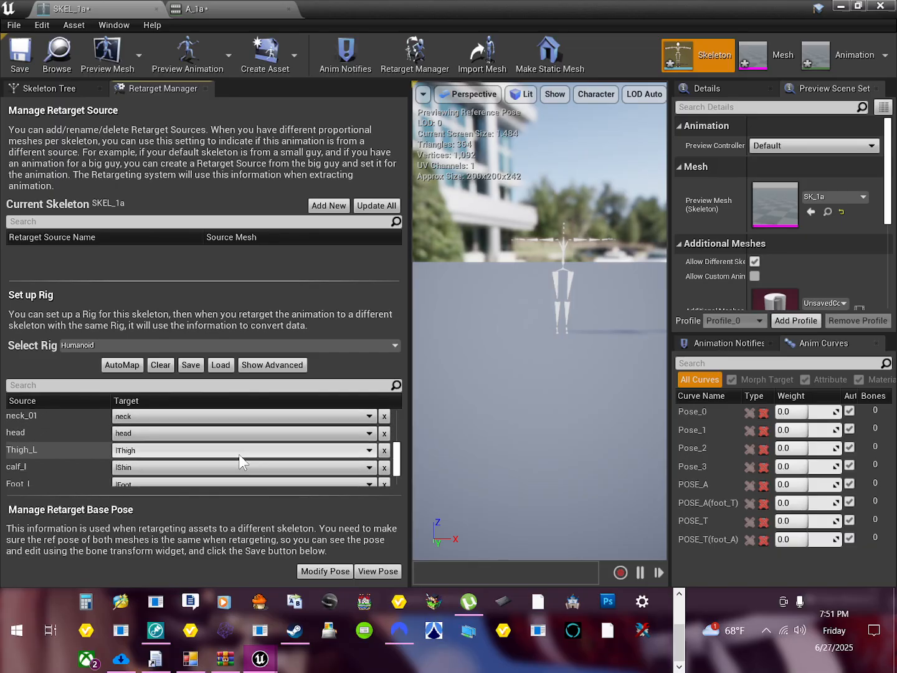
pyautogui.scroll(-1, 238, 462)
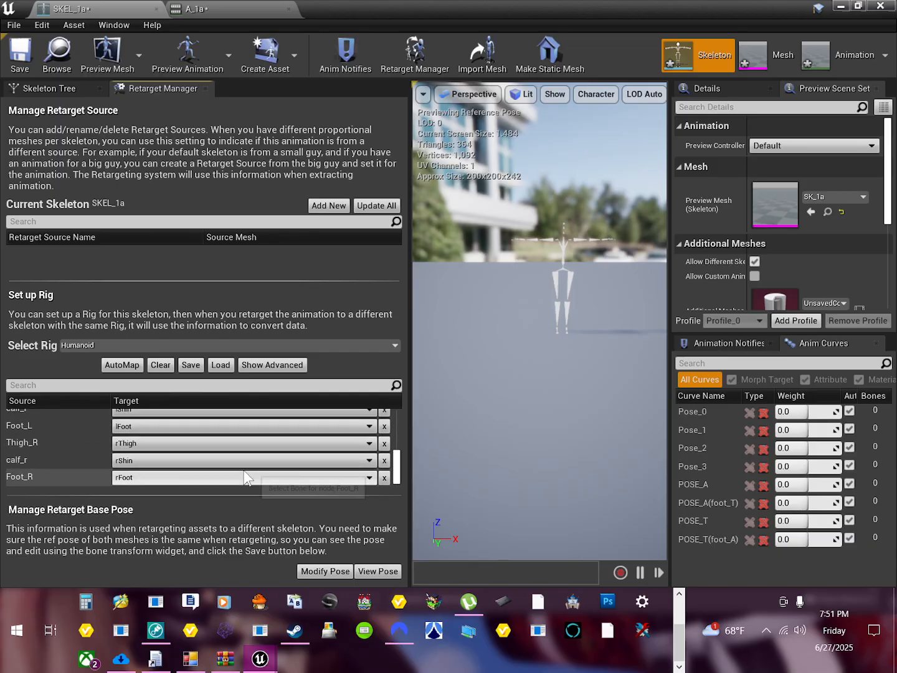
# Step: Show the rig's advanced bone mappings and check the targets of its finger and twist bones
pyautogui.click(273, 365)
pyautogui.scroll(-6, 182, 437)
pyautogui.scroll(-3, 182, 437)
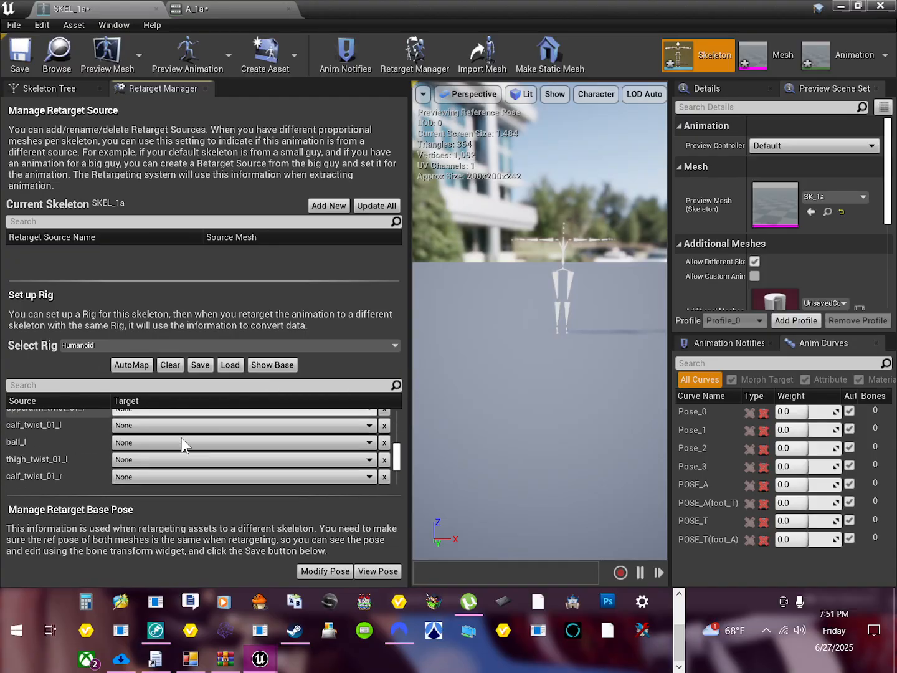
pyautogui.scroll(6, 182, 437)
pyautogui.scroll(2, 181, 438)
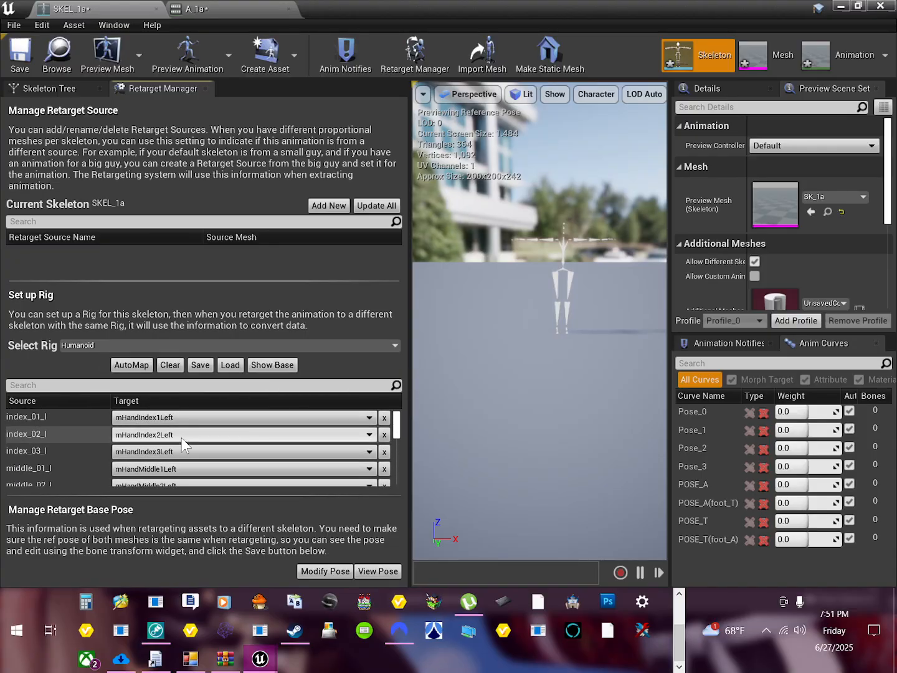
# Step: Widen the preview viewport, inspect the skeleton's retarget base pose up close, and hide that pose again
pyautogui.moveTo(407, 298); pyautogui.dragTo(308, 298)
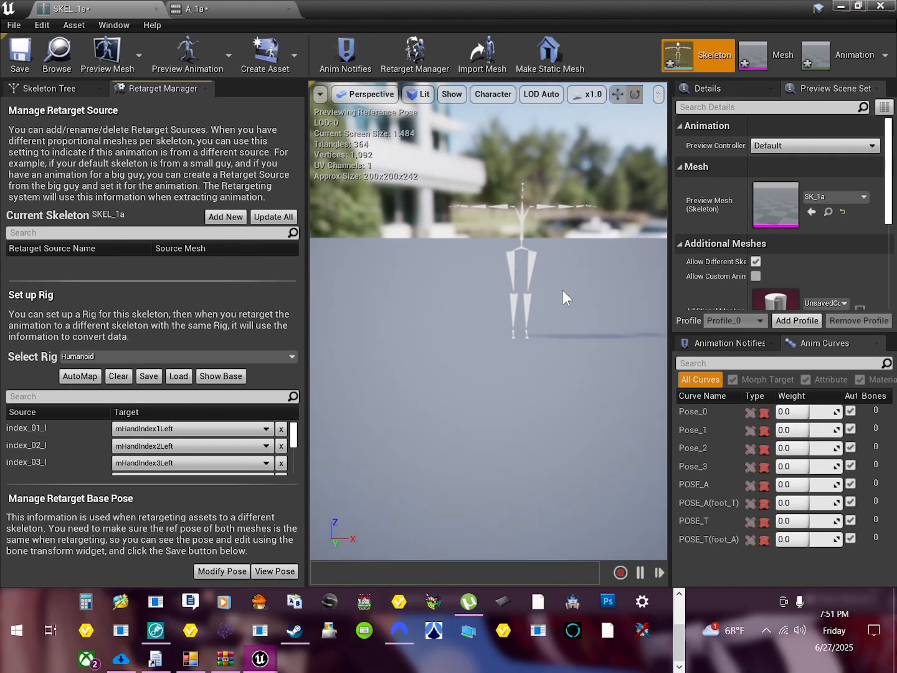
pyautogui.moveTo(562, 290); pyautogui.dragTo(580, 251, button='middle')
pyautogui.scroll(3, 555, 316)
pyautogui.scroll(-3, 552, 315)
pyautogui.moveTo(452, 360); pyautogui.dragTo(494, 346, button='middle')
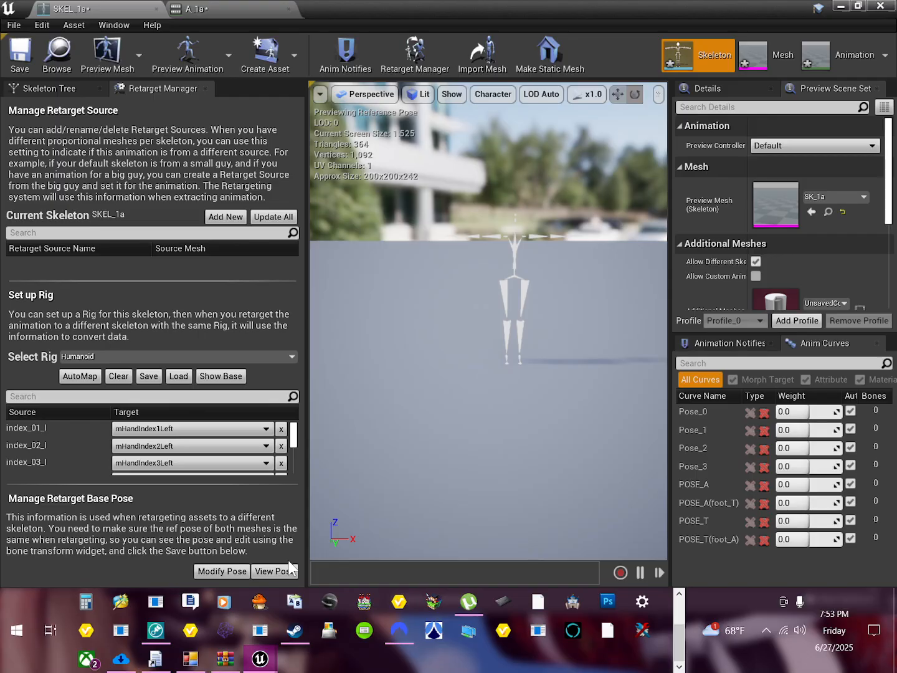
pyautogui.moveTo(474, 310); pyautogui.dragTo(486, 258, button='middle')
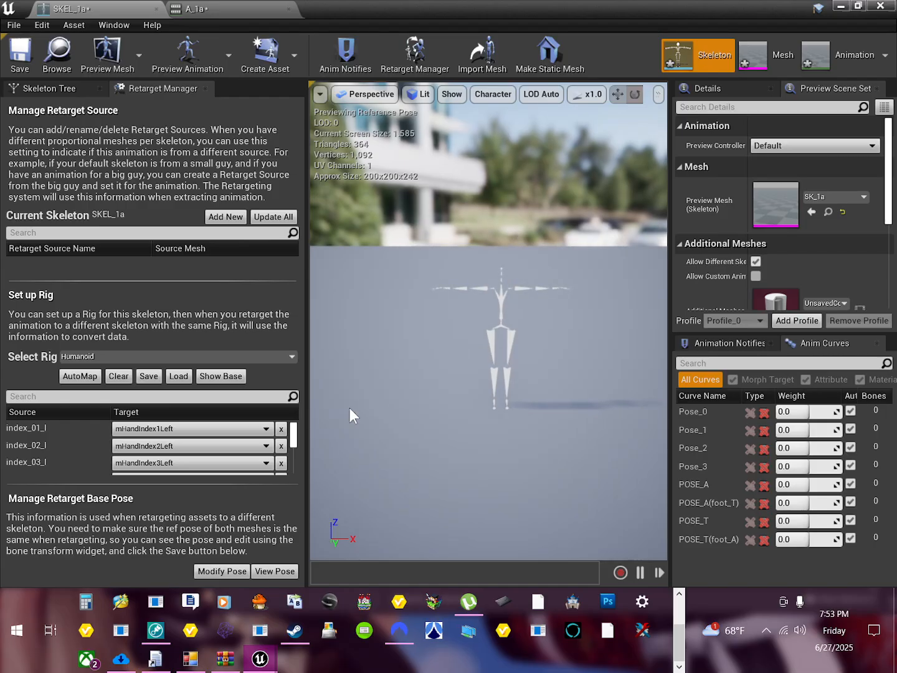
pyautogui.click(288, 575)
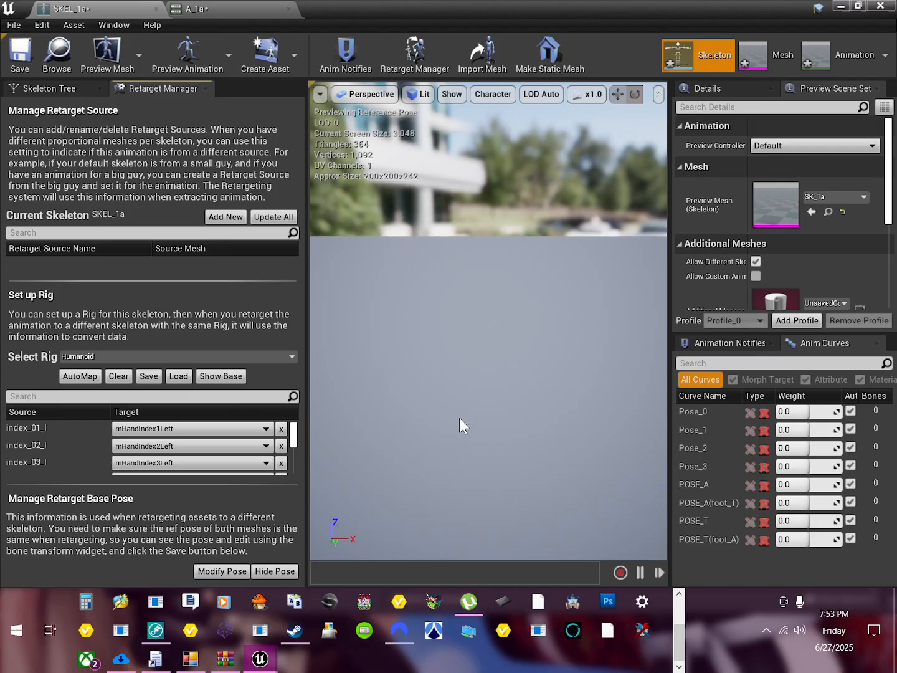
pyautogui.scroll(4, 459, 417)
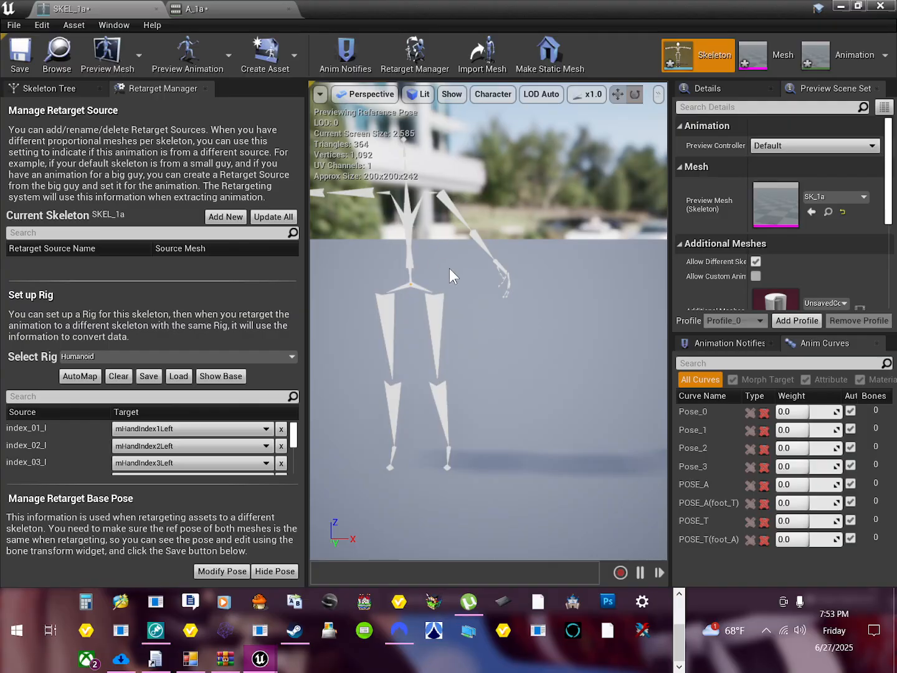
pyautogui.scroll(-3, 496, 345)
pyautogui.scroll(3, 475, 327)
pyautogui.click(279, 572)
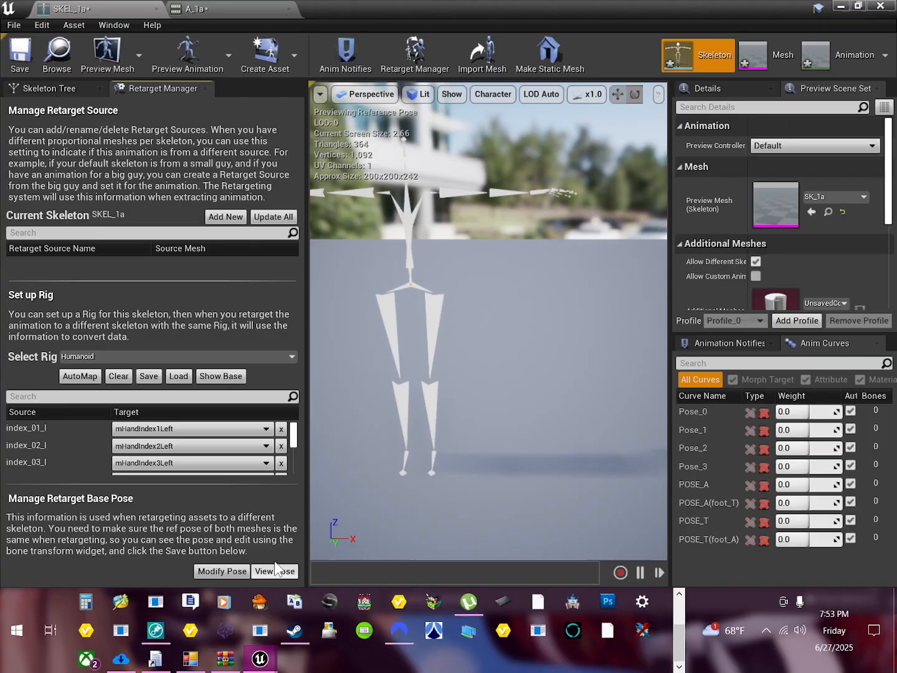
# Step: Draw the skeleton's full bone hierarchy in the preview viewport
pyautogui.scroll(-3, 439, 399)
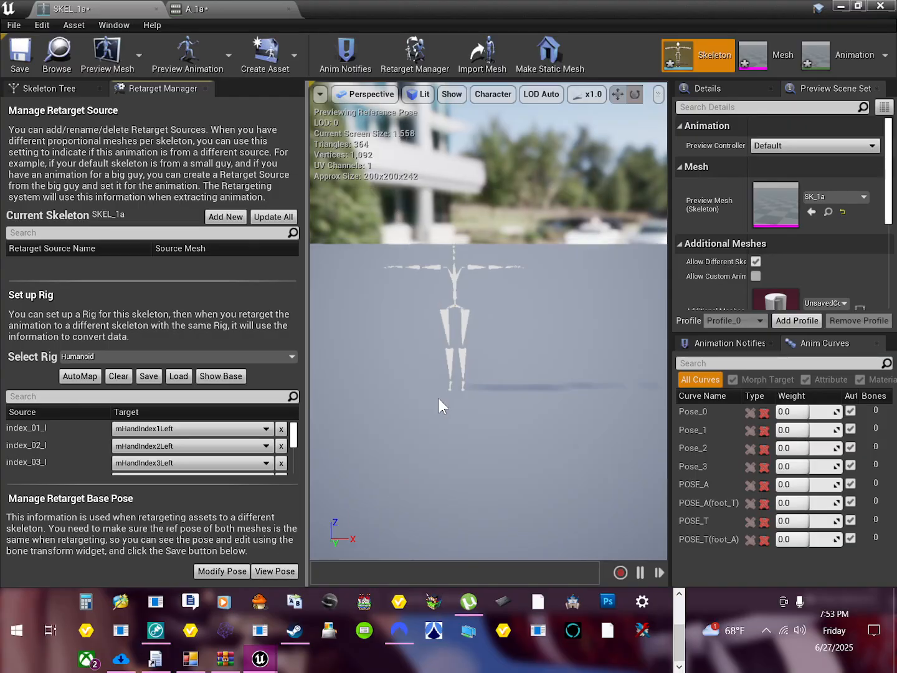
pyautogui.click(229, 572)
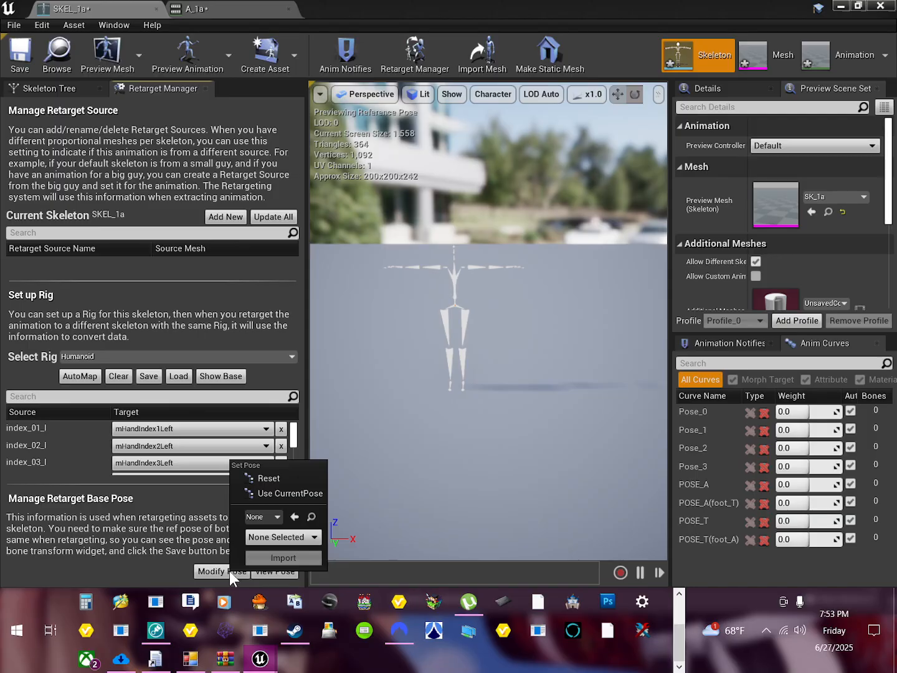
pyautogui.click(487, 95)
pyautogui.click(487, 95)
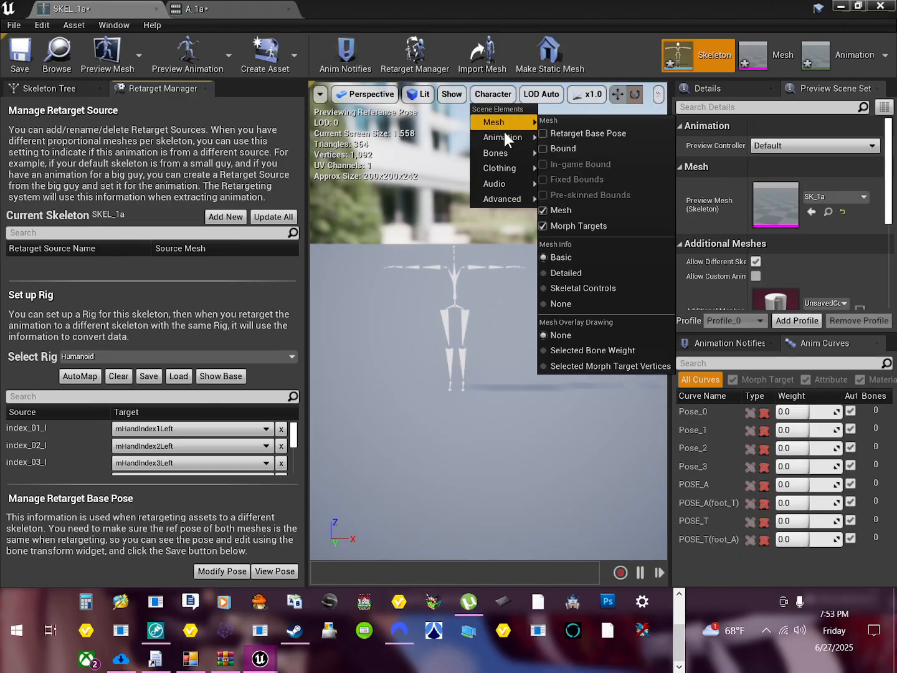
pyautogui.moveTo(508, 154)
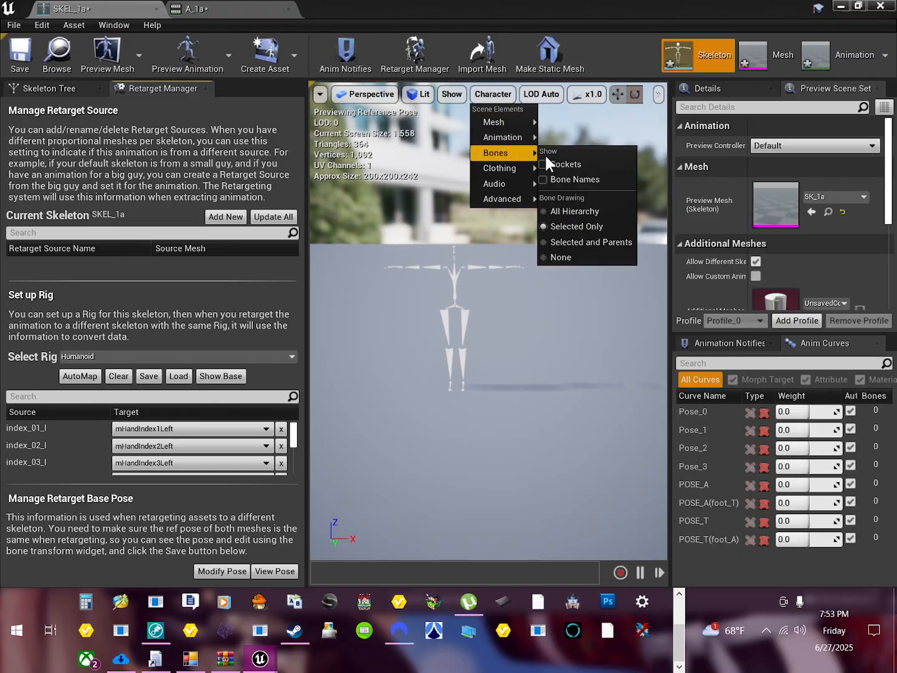
pyautogui.click(596, 210)
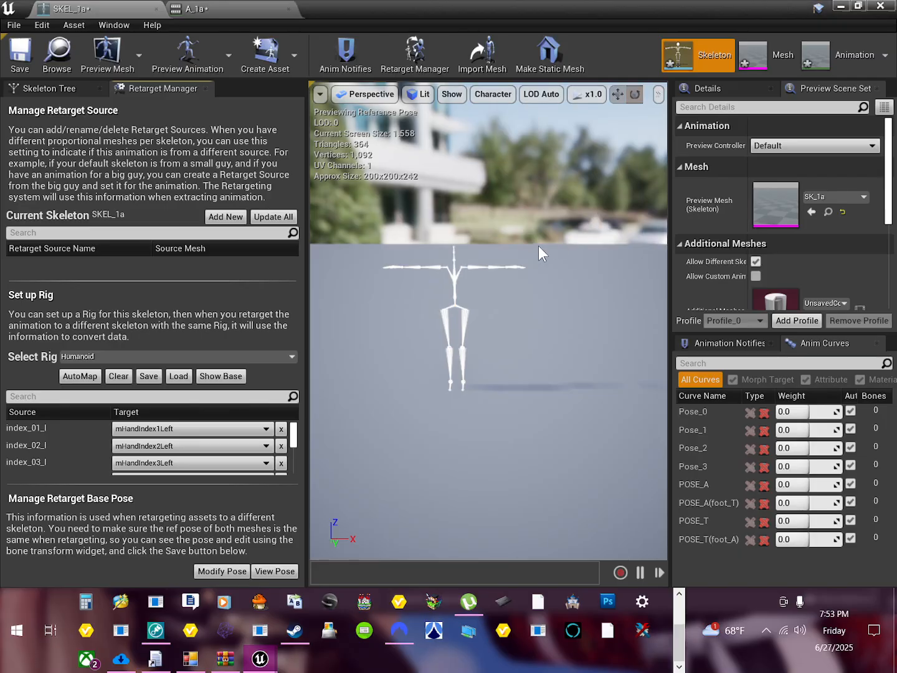
pyautogui.scroll(4, 441, 278)
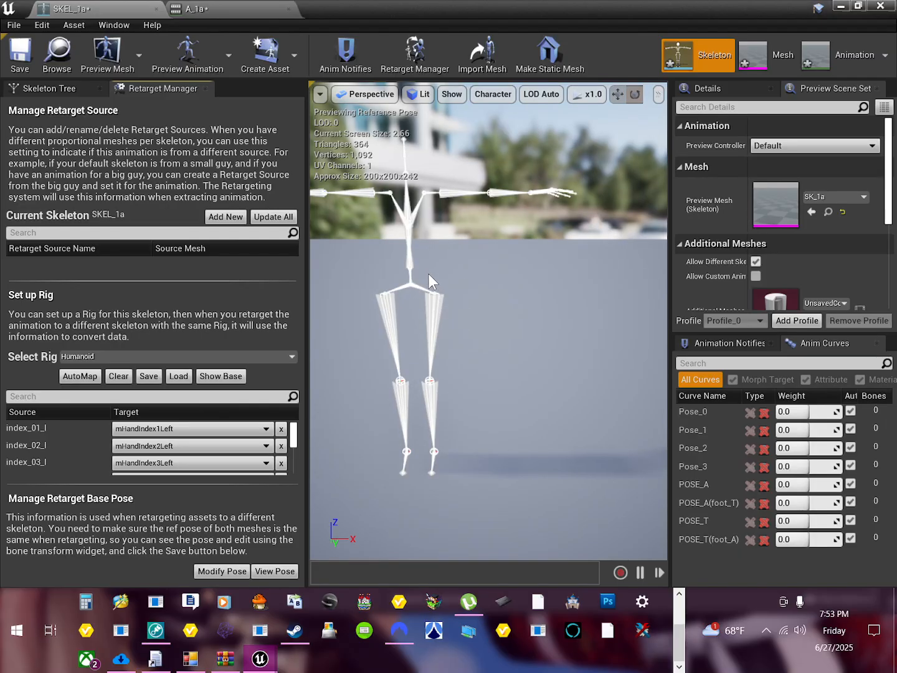
# Step: Rotate the skeleton's right shoulder bone 40 degrees so that the arm points diagonally downward
pyautogui.moveTo(421, 261); pyautogui.dragTo(373, 276, button='middle')
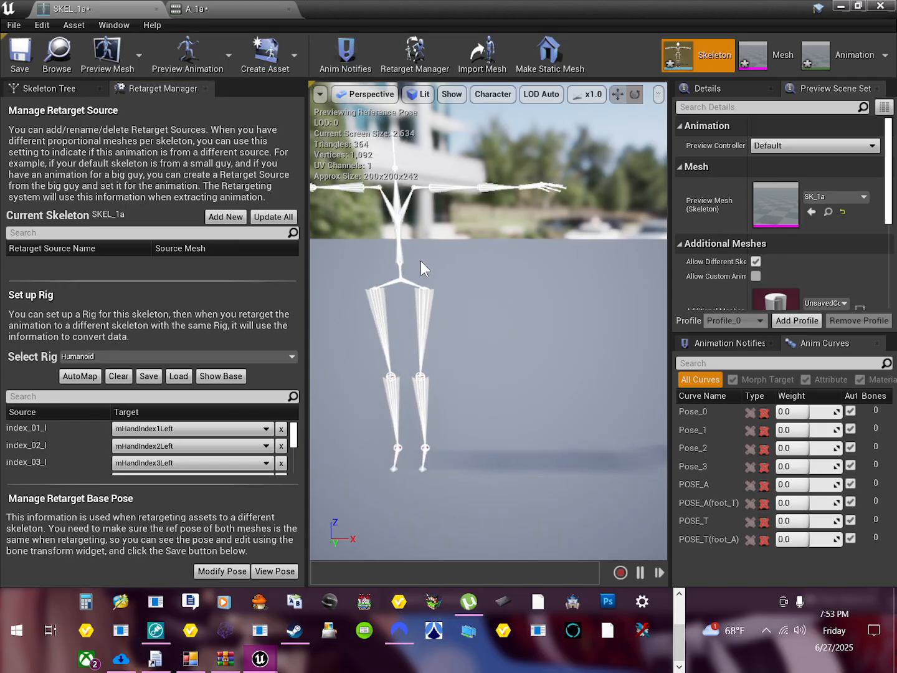
pyautogui.moveTo(410, 238)
pyautogui.mouseDown(button='right')
pyautogui.moveTo(415, 250)
pyautogui.moveTo(398, 226)
pyautogui.mouseUp(button='right')
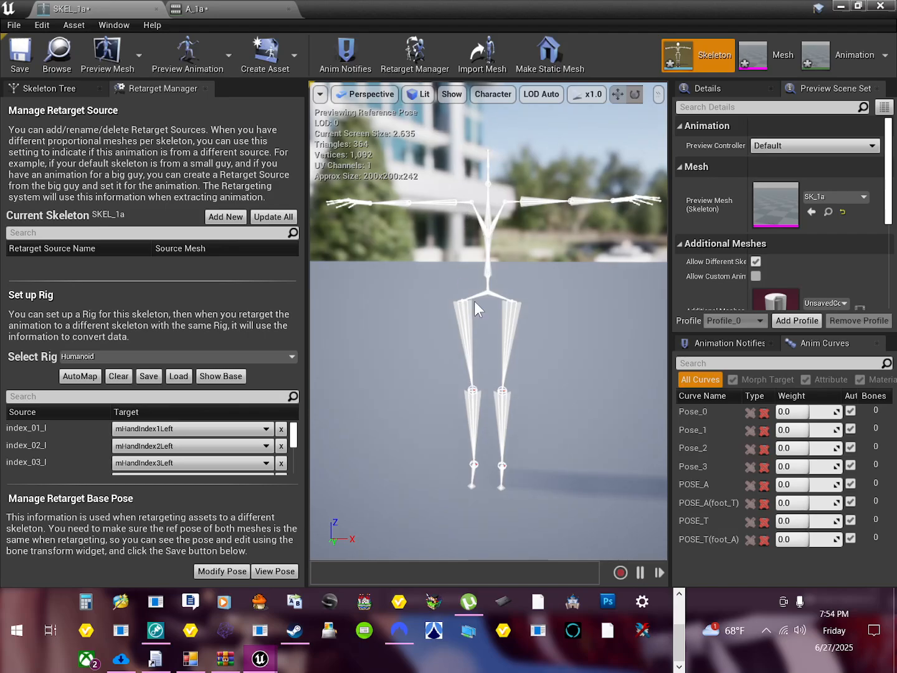
pyautogui.click(465, 205)
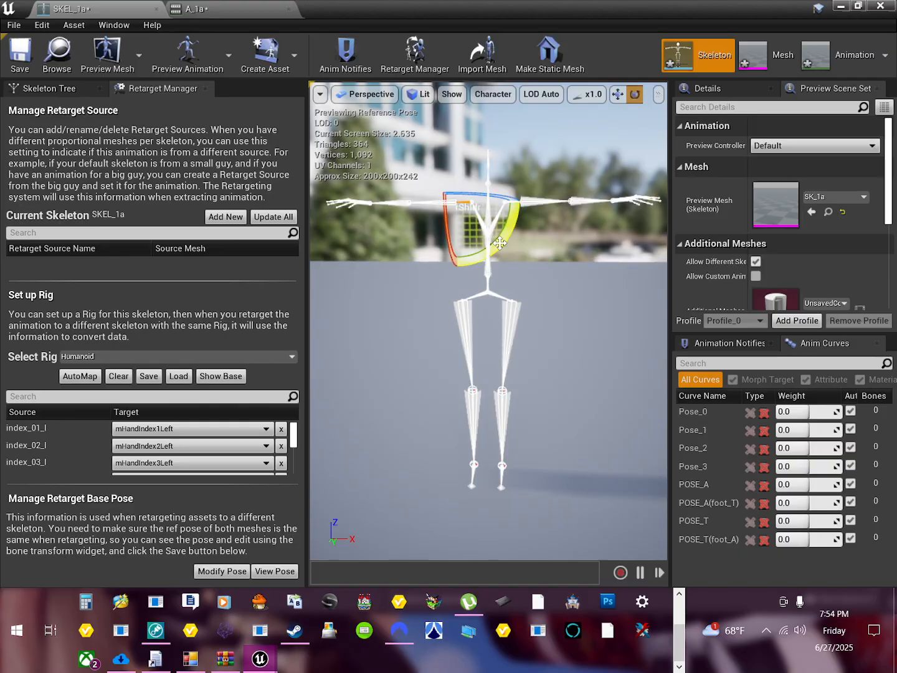
pyautogui.moveTo(499, 243); pyautogui.dragTo(499, 242)
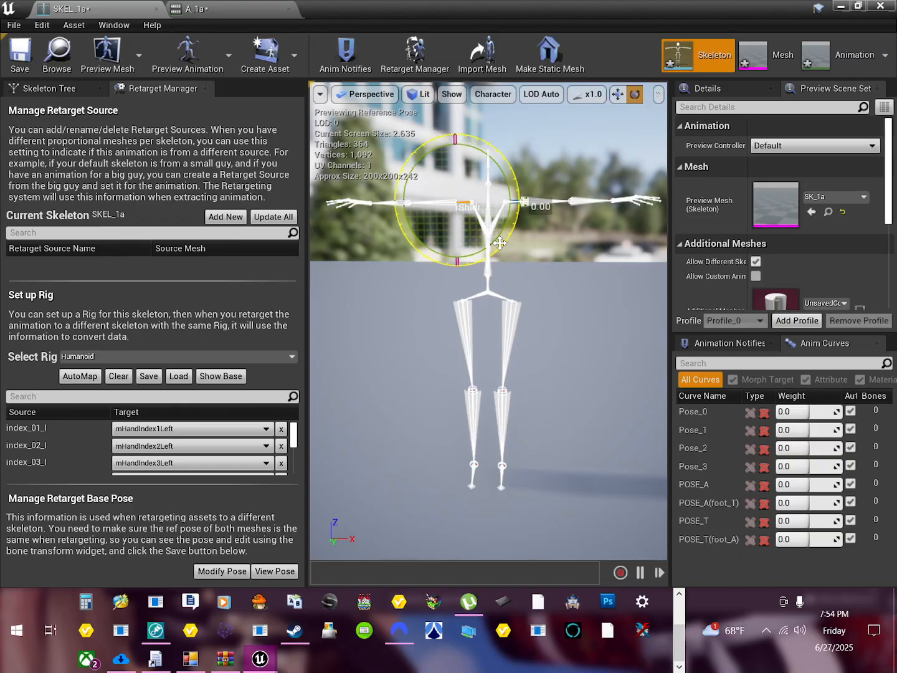
pyautogui.moveTo(525, 202); pyautogui.dragTo(525, 200)
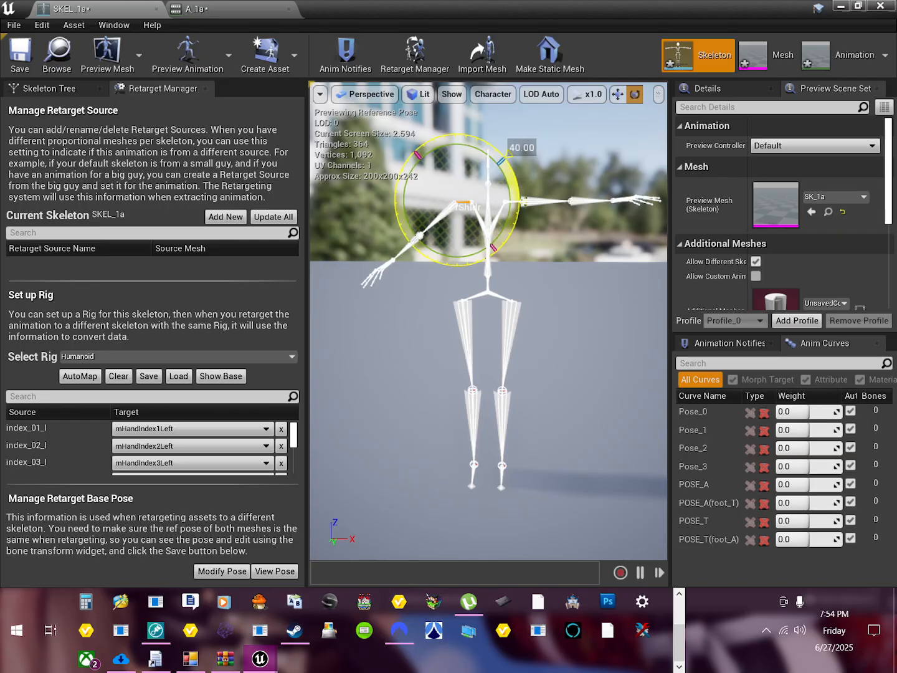
pyautogui.moveTo(524, 201); pyautogui.dragTo(524, 201)
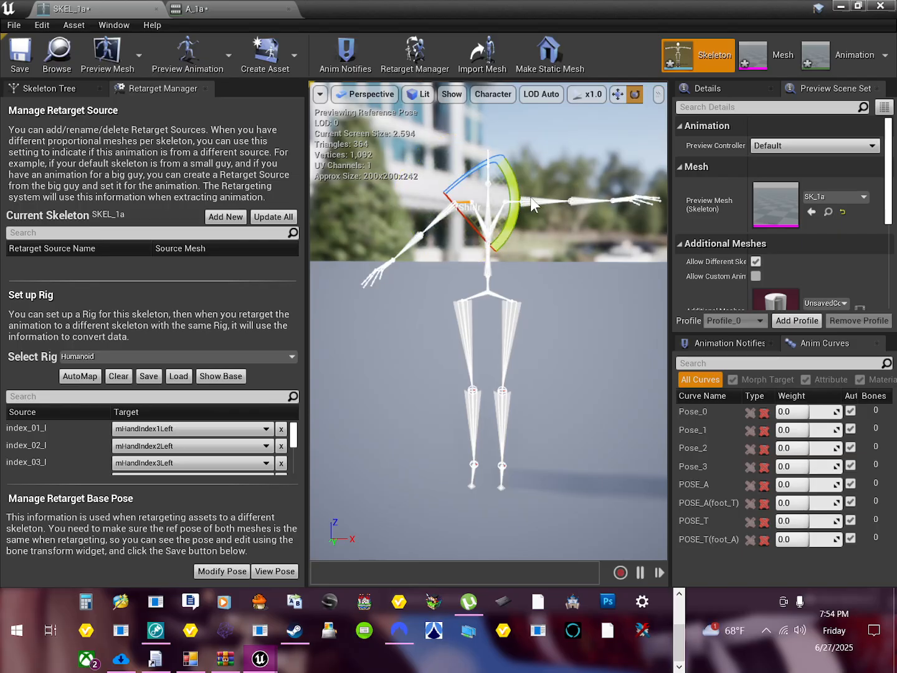
# Step: Rotate the left shoulder bone downward to mirror the lowered right arm, then deselect it
pyautogui.click(513, 206)
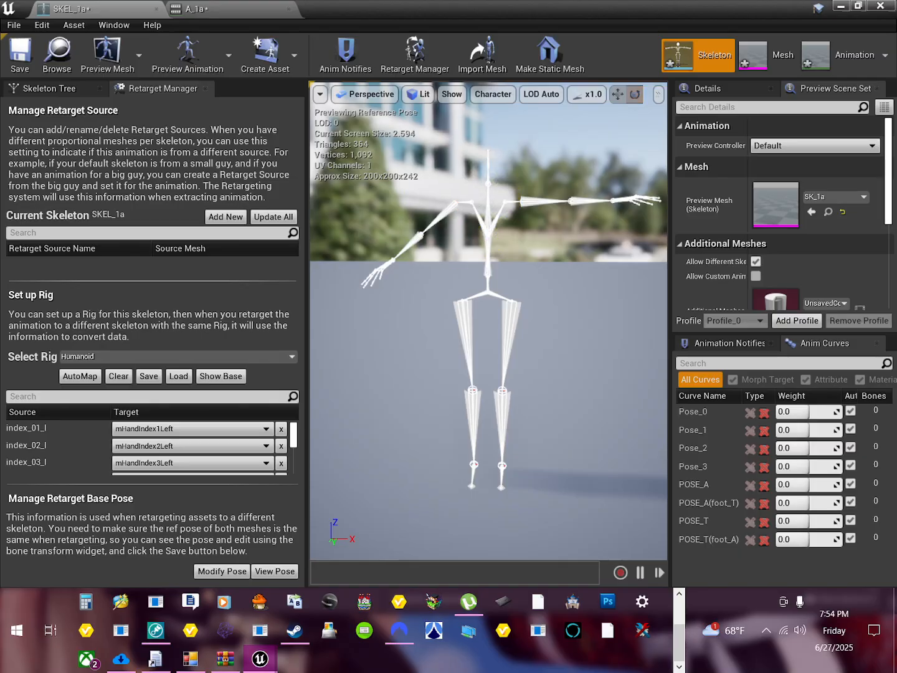
pyautogui.moveTo(512, 206); pyautogui.dragTo(488, 251)
pyautogui.click(542, 380)
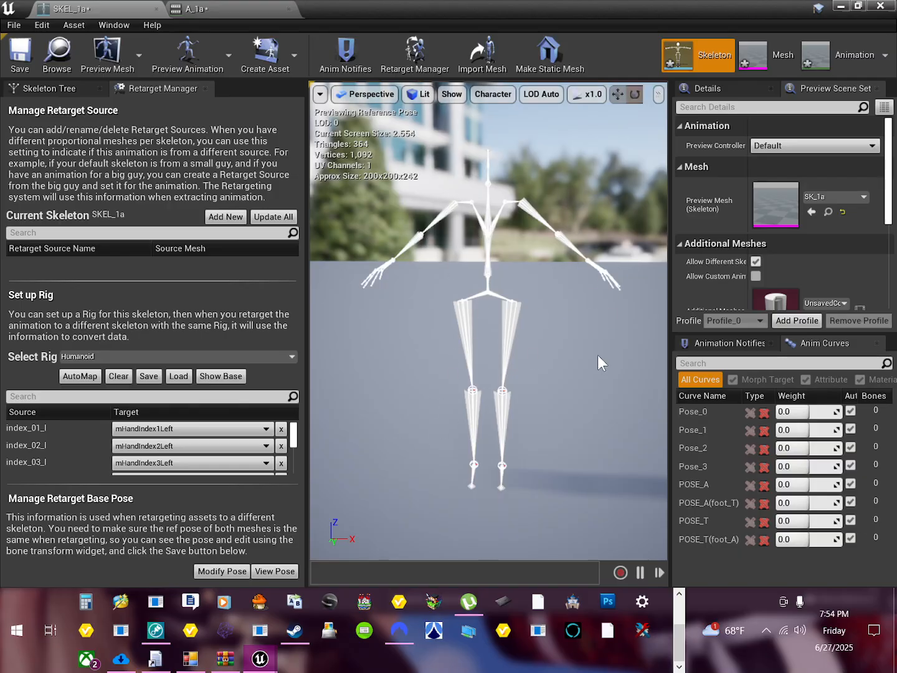
# Step: Set the current pose as the skeleton's retarget base pose, then save and close SKEL_1a
pyautogui.click(219, 571)
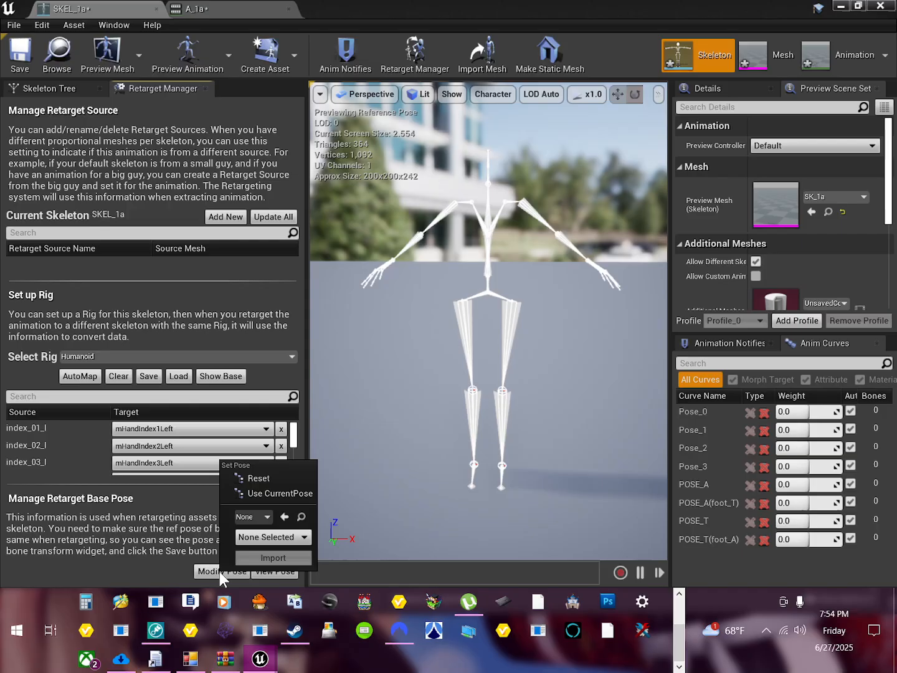
pyautogui.click(272, 492)
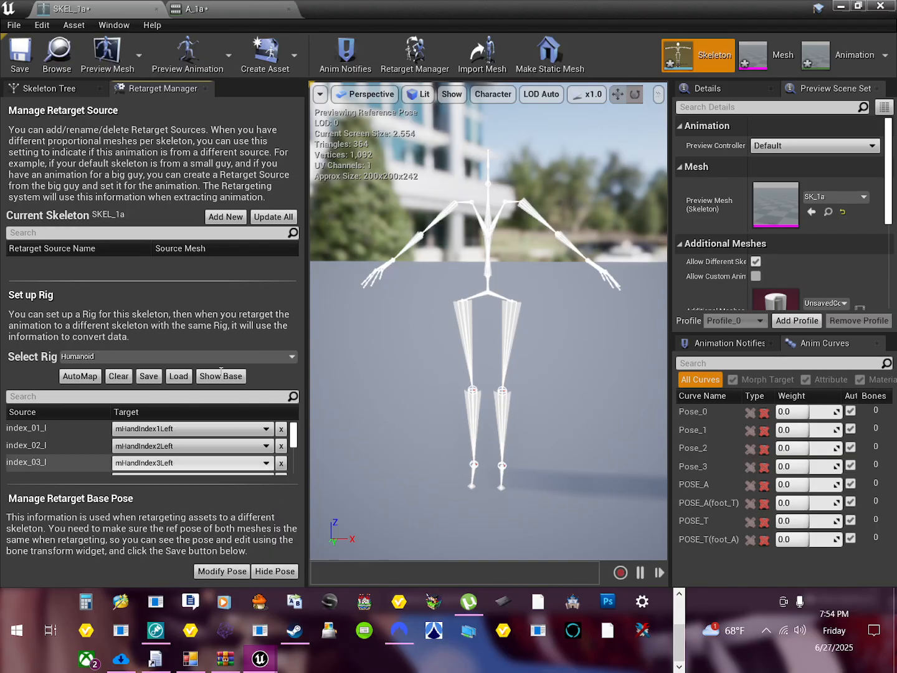
pyautogui.click(29, 64)
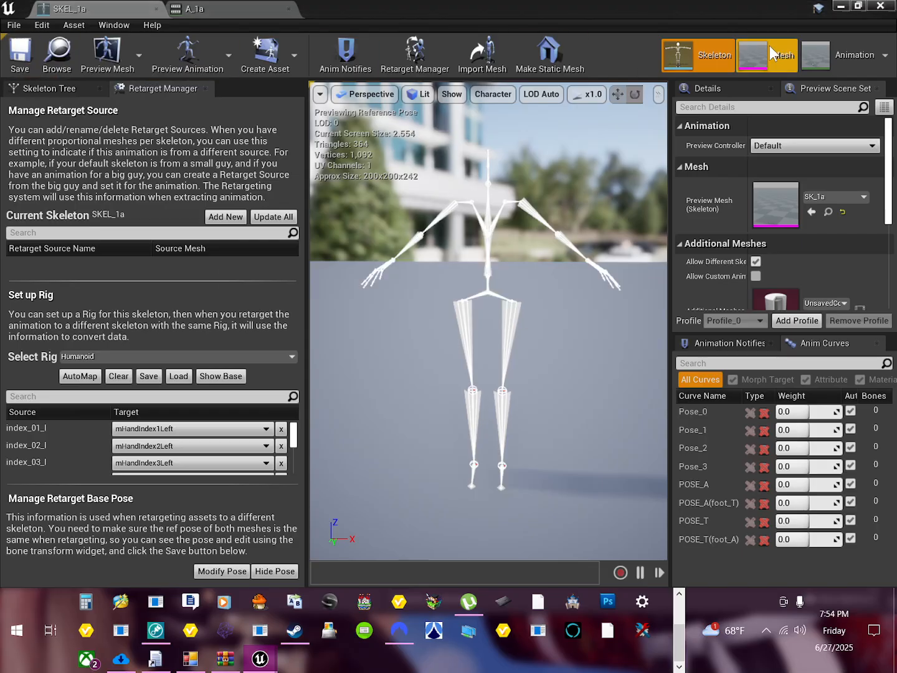
pyautogui.click(879, 7)
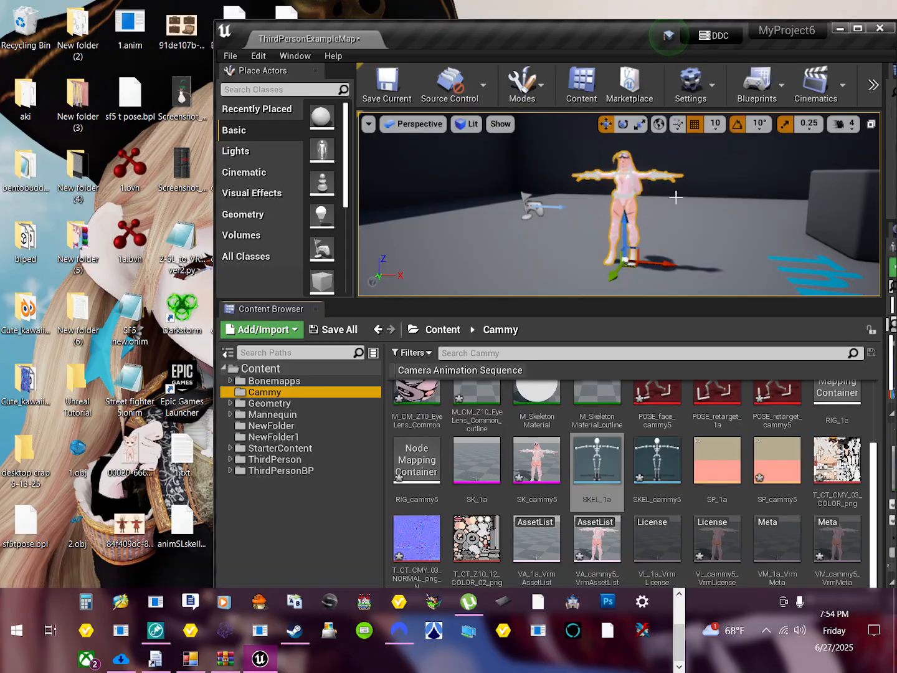
# Step: Duplicate the A_1a animation in the Cammy folder and retarget the copy to SKEL_cammy5
pyautogui.doubleClick(610, 41)
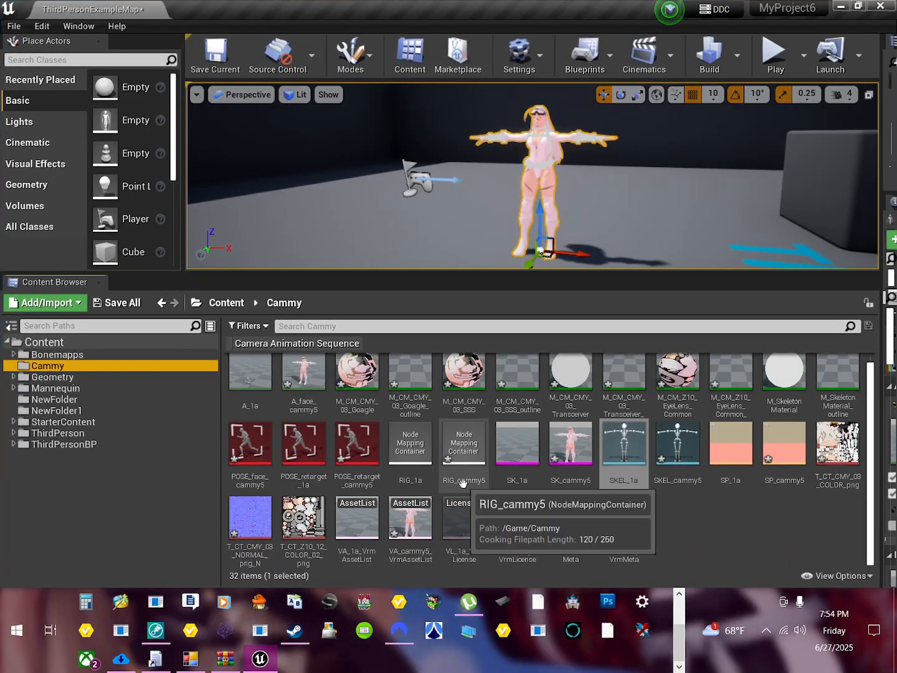
pyautogui.scroll(1, 561, 505)
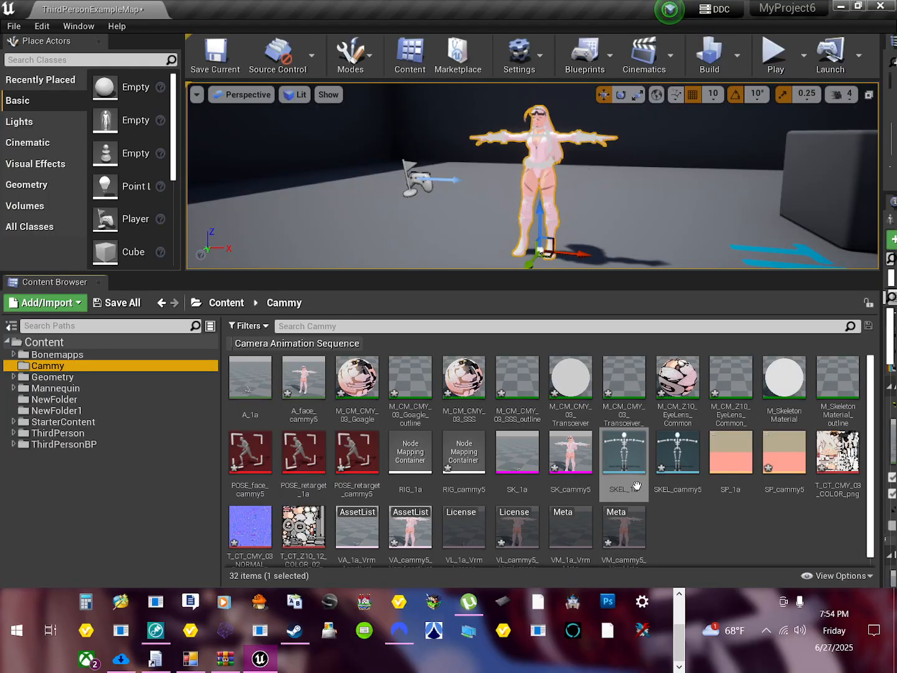
pyautogui.moveTo(306, 373)
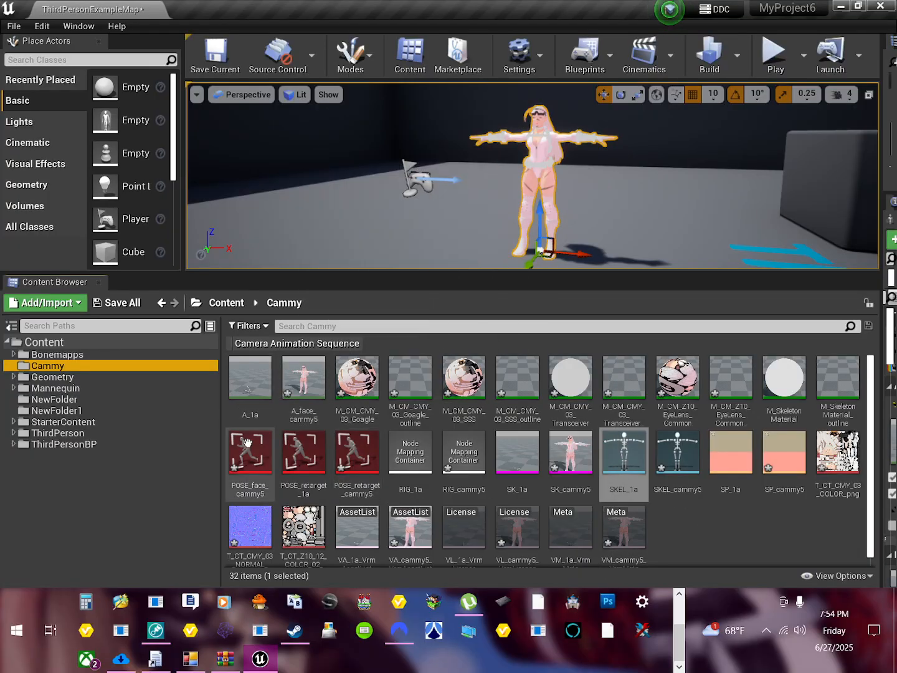
pyautogui.moveTo(251, 400)
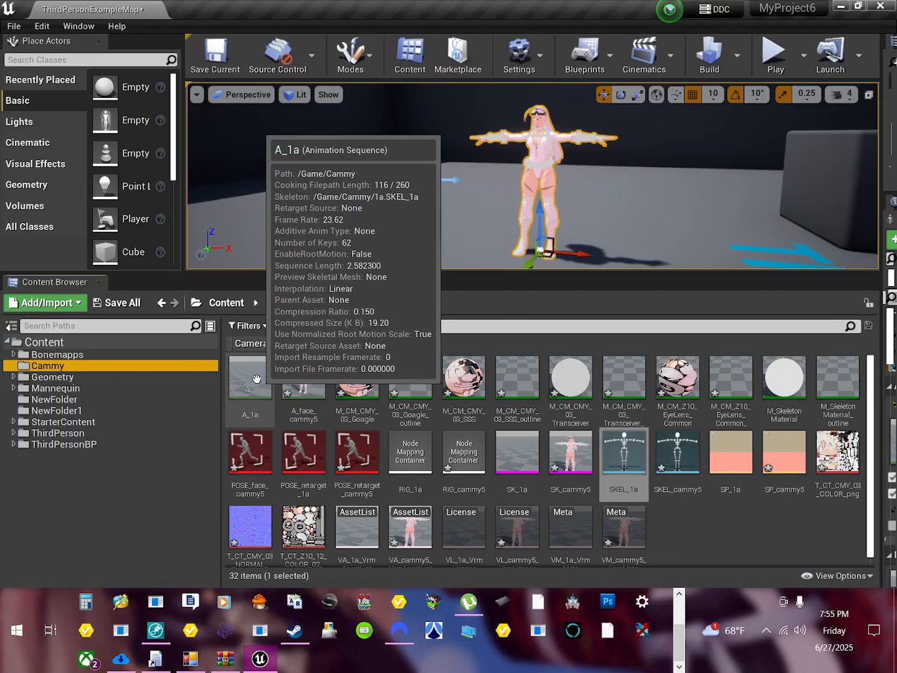
pyautogui.rightClick(244, 380)
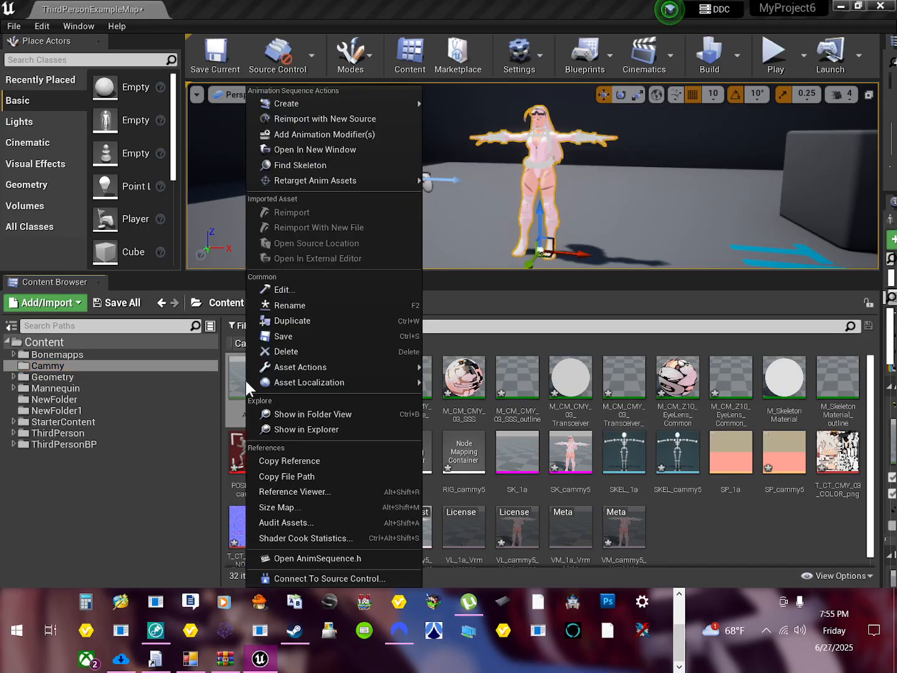
pyautogui.moveTo(306, 181)
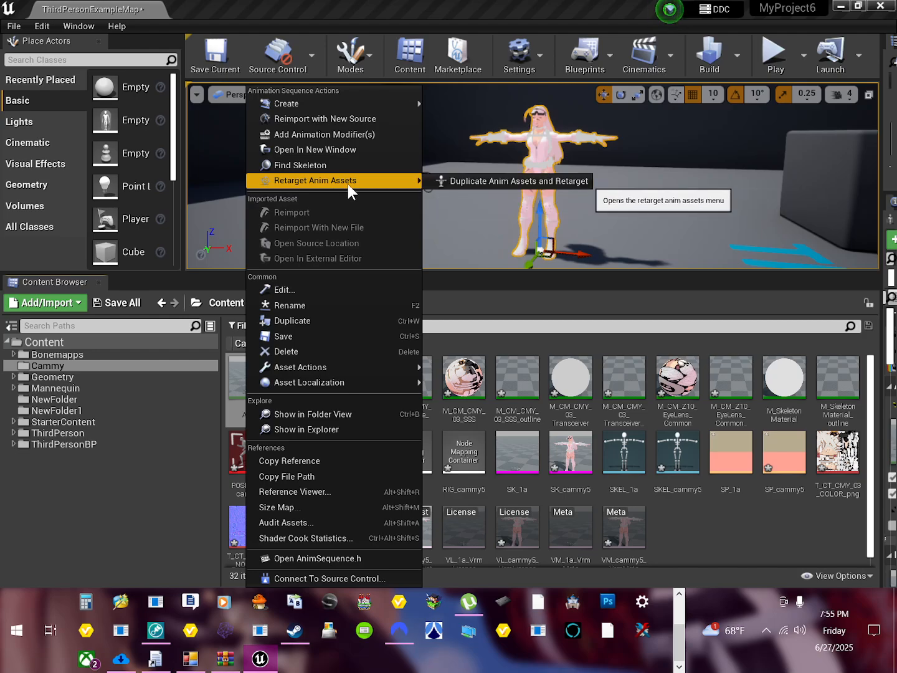
pyautogui.click(474, 182)
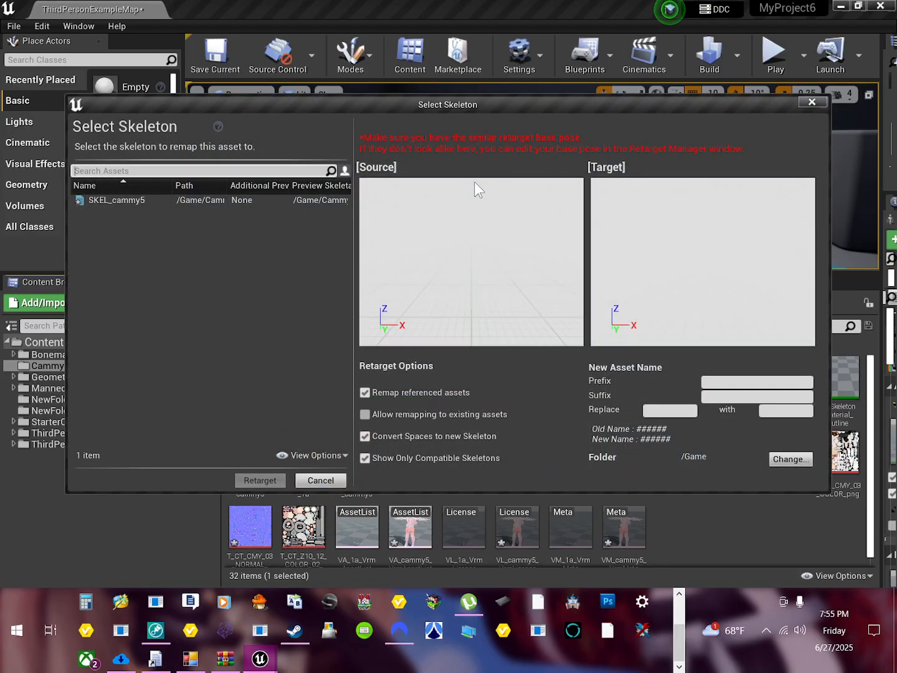
pyautogui.click(122, 199)
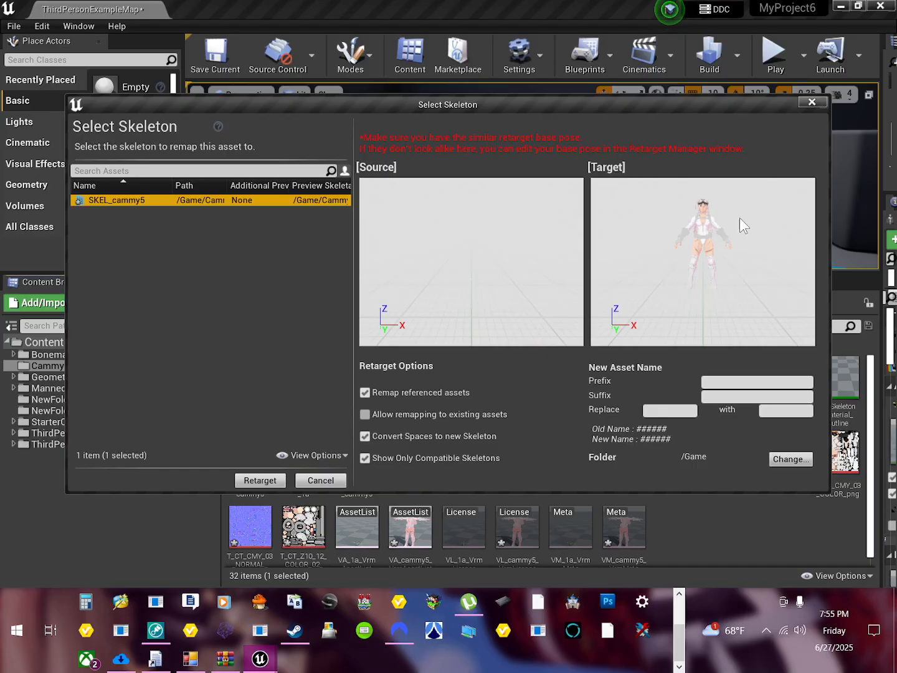
pyautogui.click(274, 479)
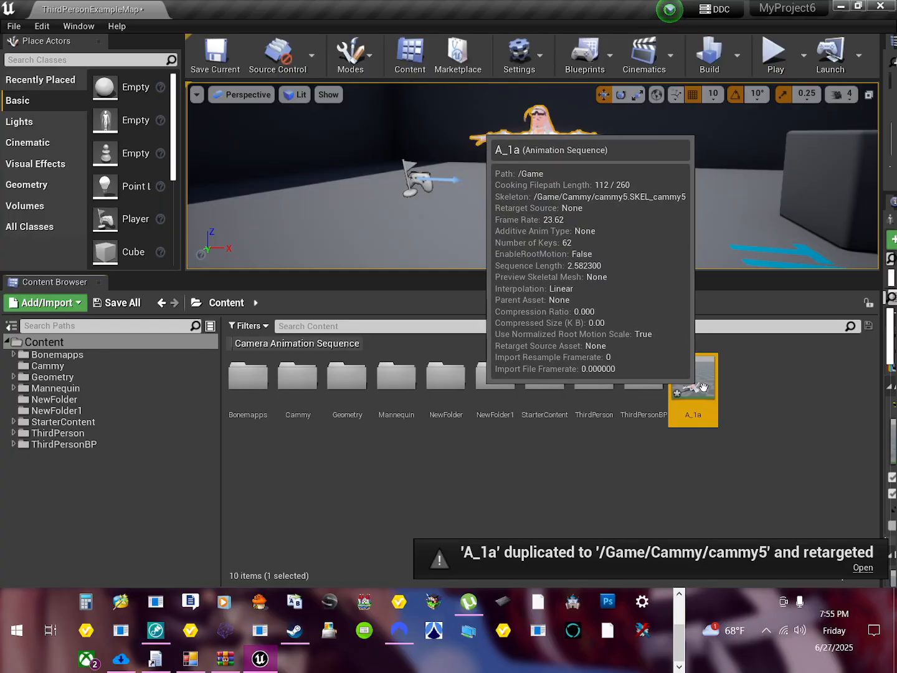
# Step: Open the retargeted A_1a animation from the Content folder, pause its playback and return to frame 0
pyautogui.doubleClick(703, 386)
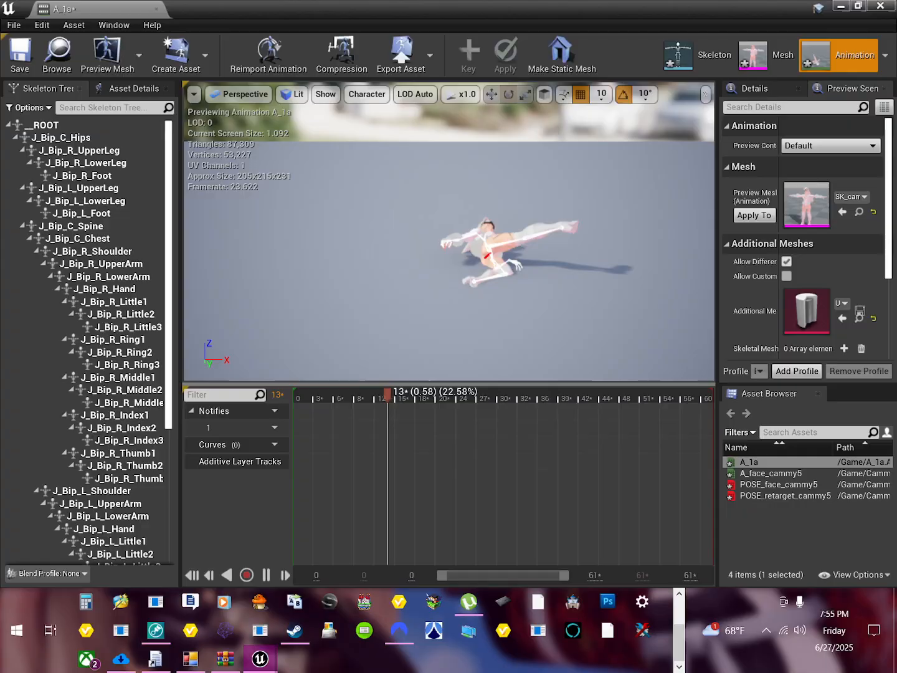
pyautogui.click(265, 576)
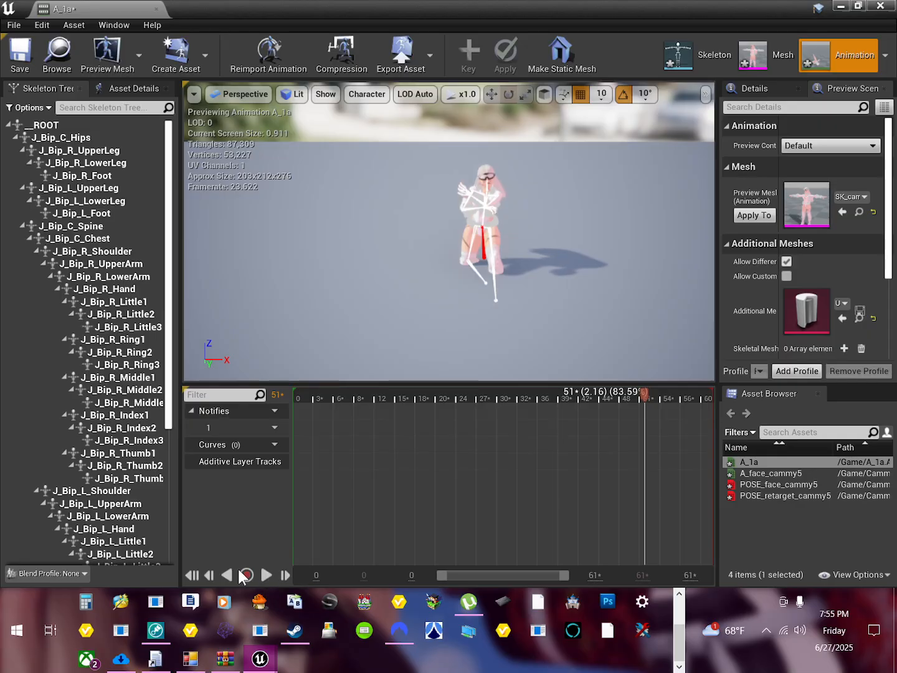
pyautogui.click(192, 575)
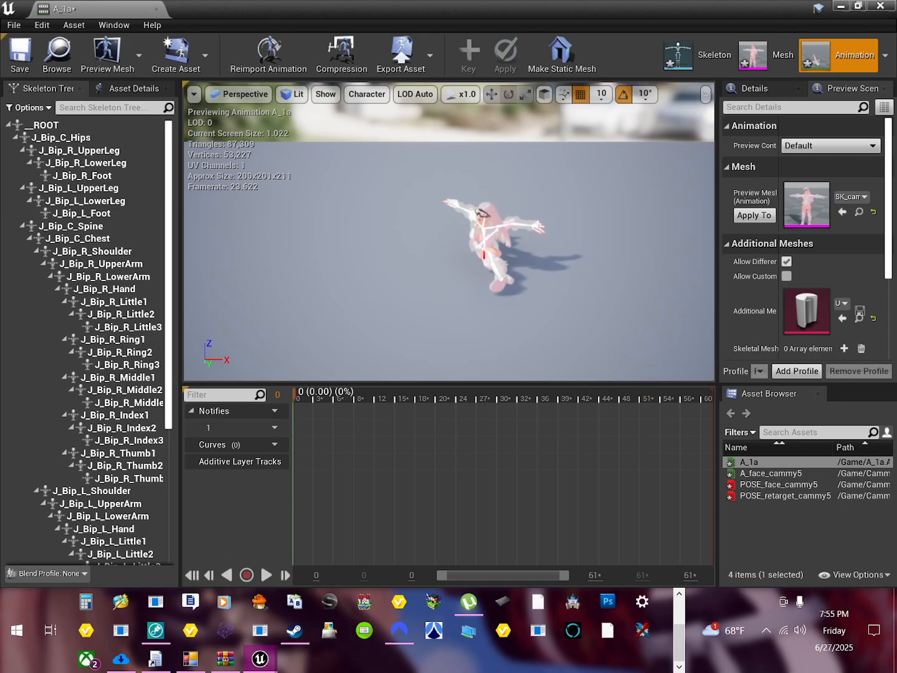
pyautogui.moveTo(483, 276)
pyautogui.mouseDown(button='middle')
pyautogui.moveTo(536, 274)
pyautogui.moveTo(483, 276)
pyautogui.mouseUp(button='middle')
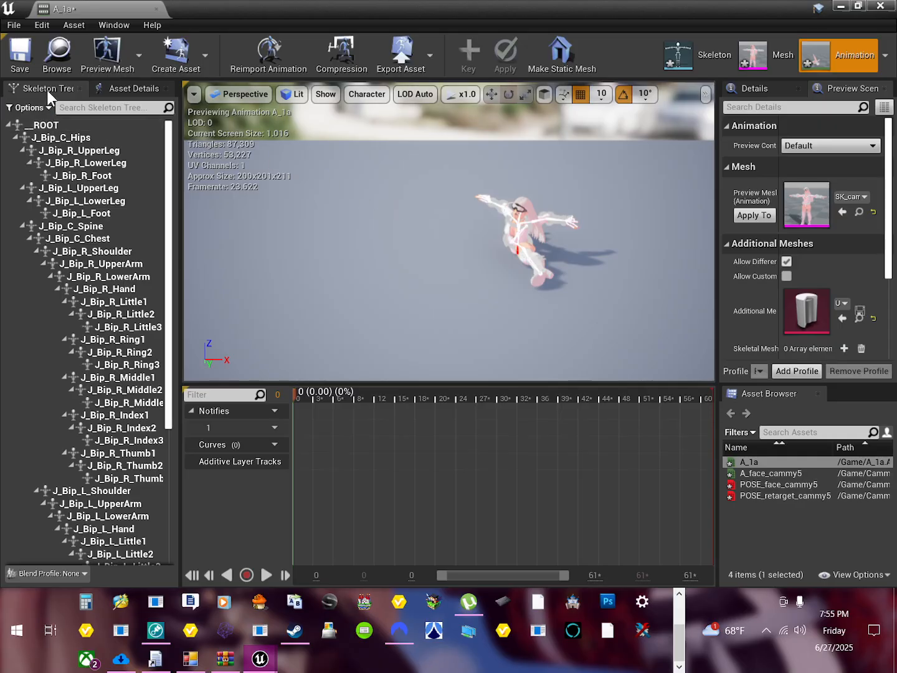
# Step: Select the __ROOT bone in the skeleton hierarchy and raise it slightly in the preview along its local axis
pyautogui.click(124, 87)
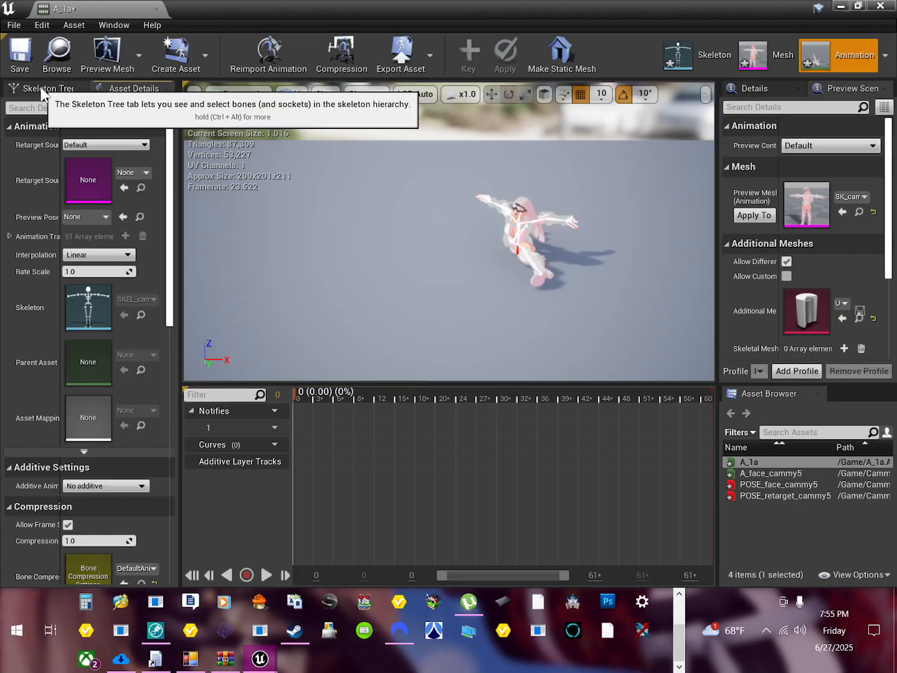
pyautogui.click(60, 87)
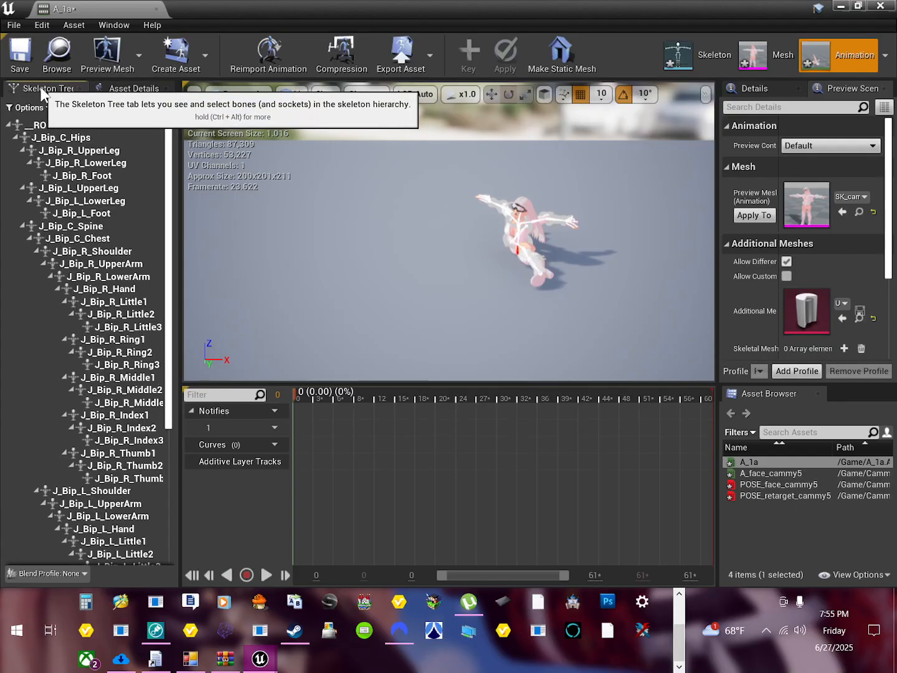
pyautogui.click(44, 126)
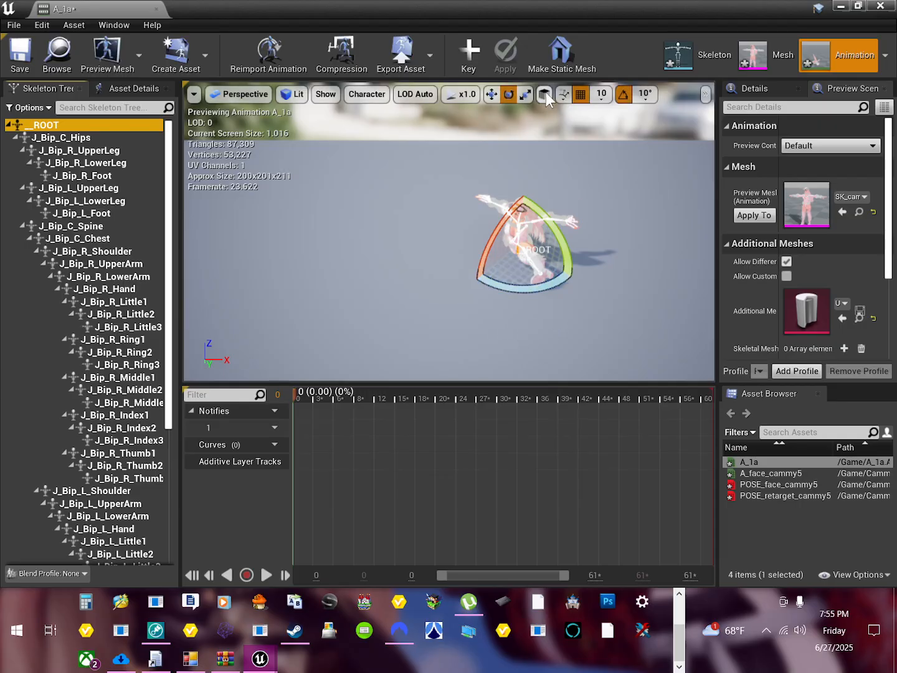
pyautogui.click(492, 94)
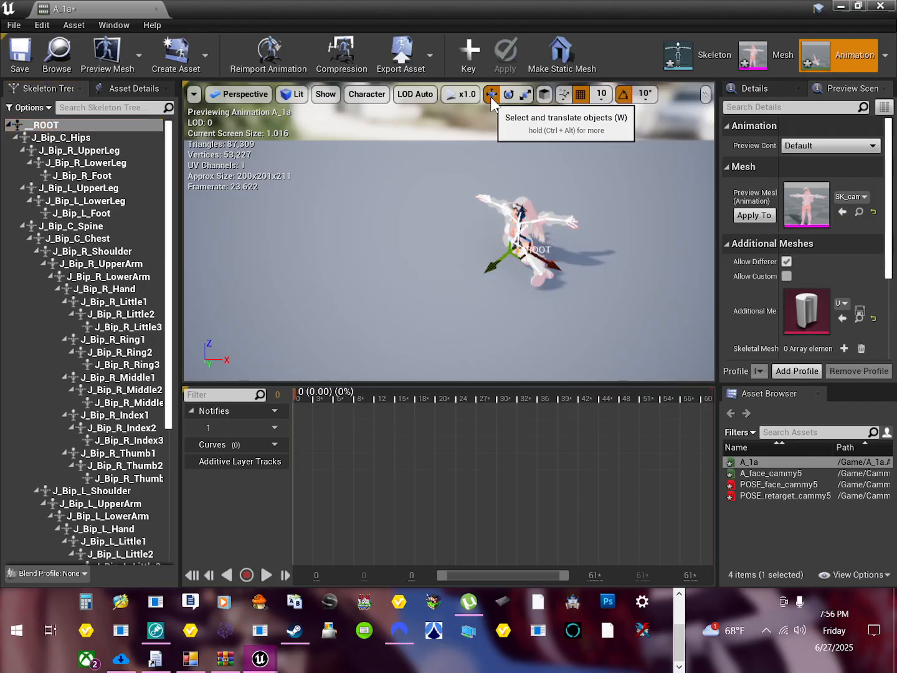
pyautogui.scroll(4, 542, 270)
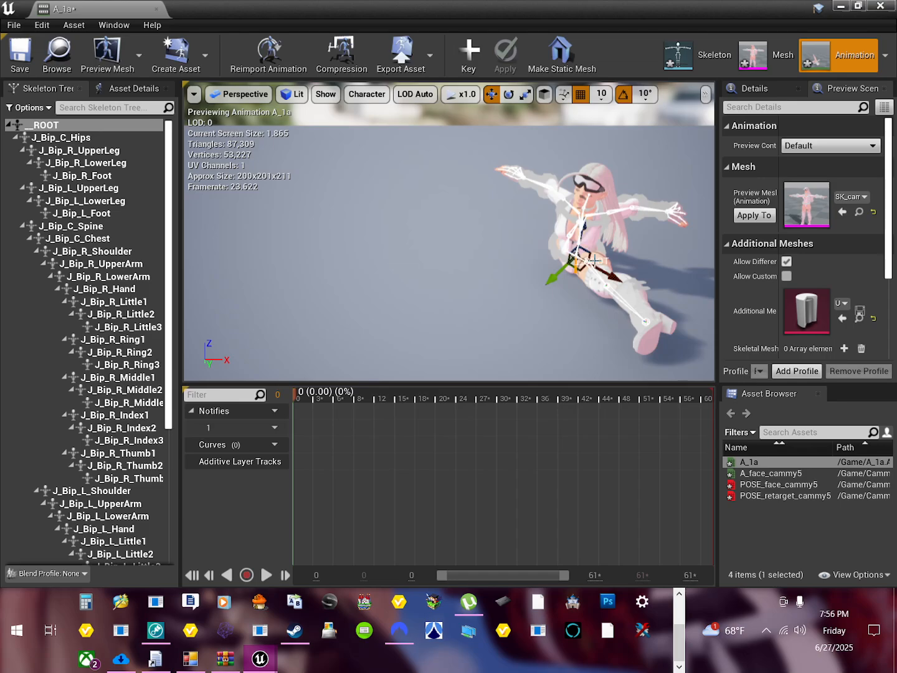
pyautogui.click(545, 93)
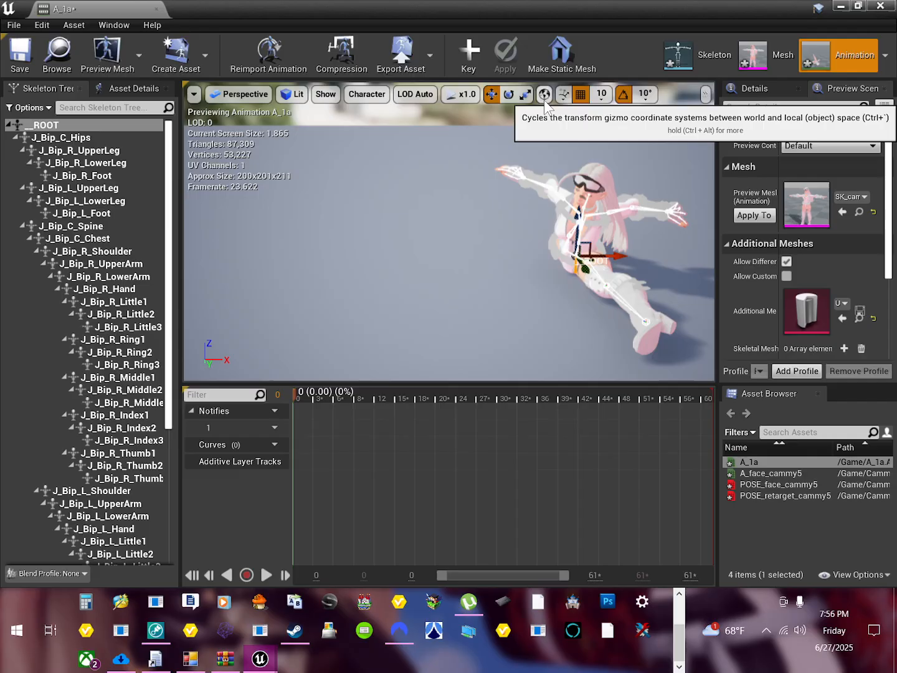
pyautogui.click(544, 94)
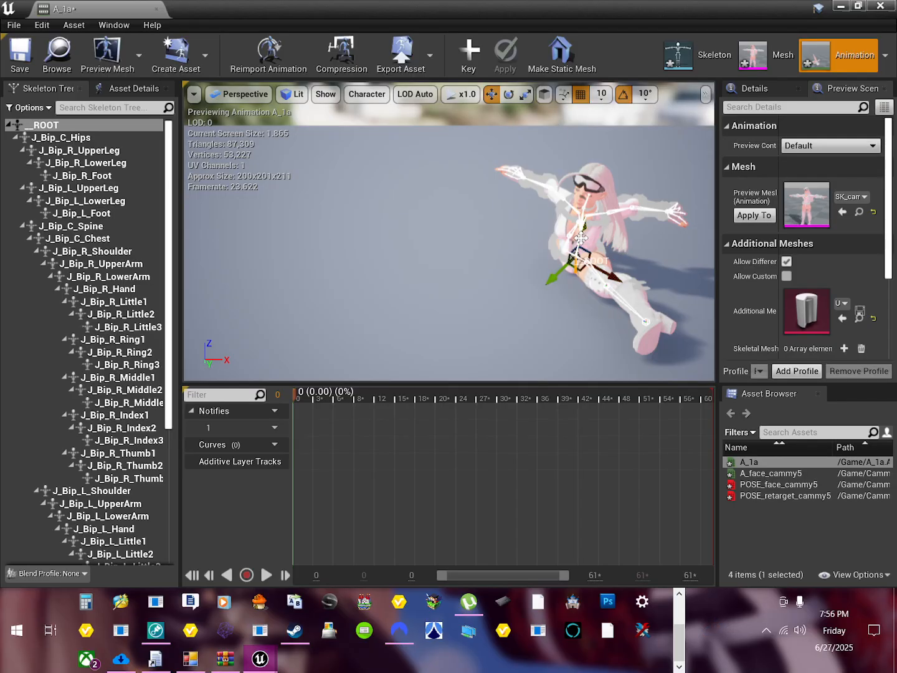
pyautogui.moveTo(580, 238); pyautogui.dragTo(572, 205)
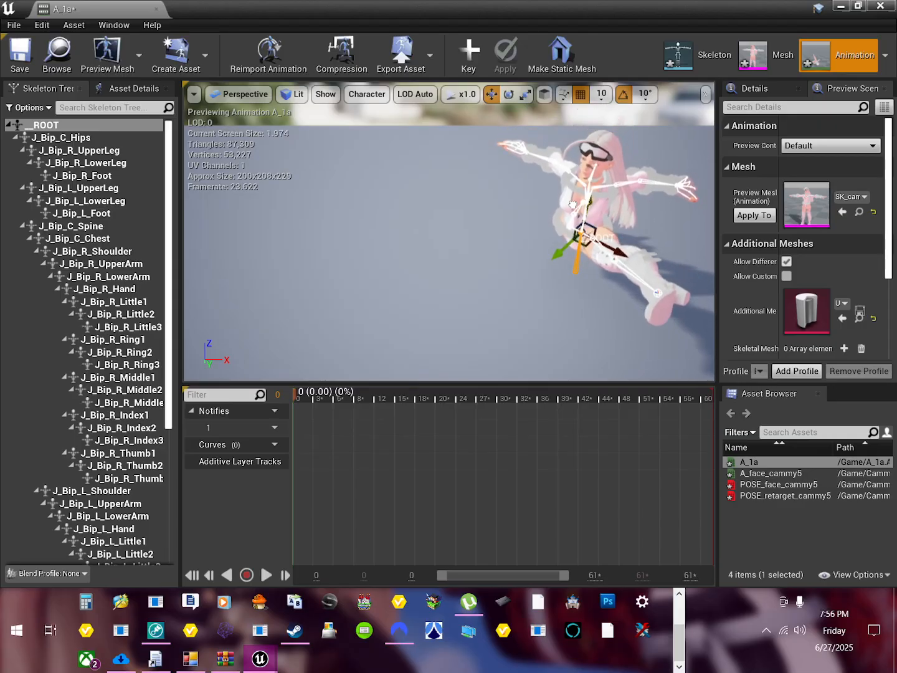
pyautogui.scroll(-2, 569, 204)
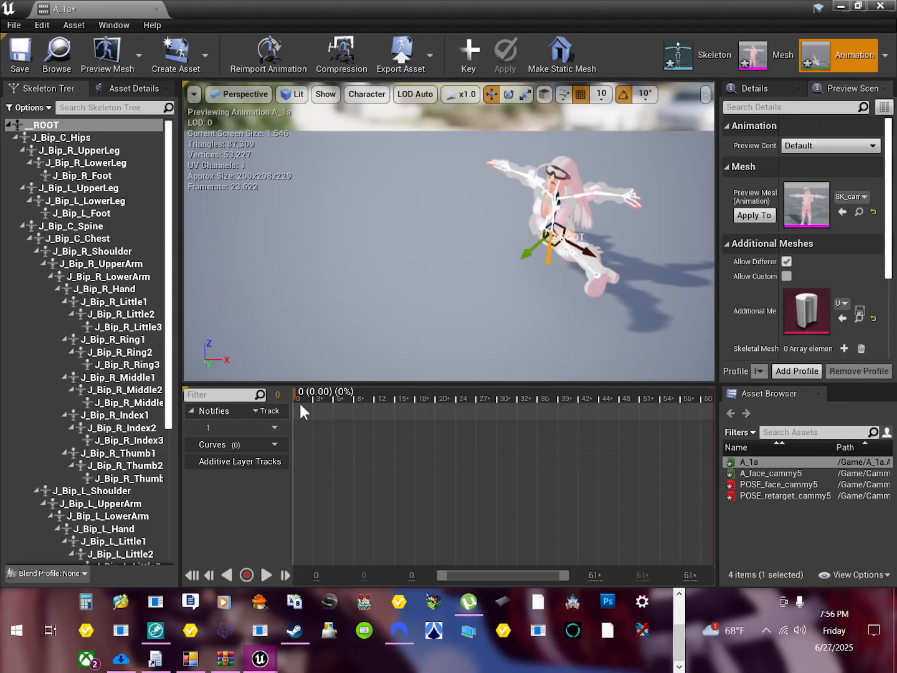
# Step: Lower the root bone in world space near the start of the animation (0.04 s) so the body meets the floor, and key it
pyautogui.moveTo(292, 414)
pyautogui.mouseDown()
pyautogui.moveTo(335, 406)
pyautogui.moveTo(286, 407)
pyautogui.moveTo(316, 405)
pyautogui.moveTo(295, 408)
pyautogui.mouseUp()
pyautogui.moveTo(411, 289); pyautogui.dragTo(446, 272)
pyautogui.moveTo(348, 290)
pyautogui.mouseDown()
pyautogui.moveTo(373, 290)
pyautogui.moveTo(362, 279)
pyautogui.mouseUp()
pyautogui.moveTo(363, 279); pyautogui.dragTo(317, 271, button='right')
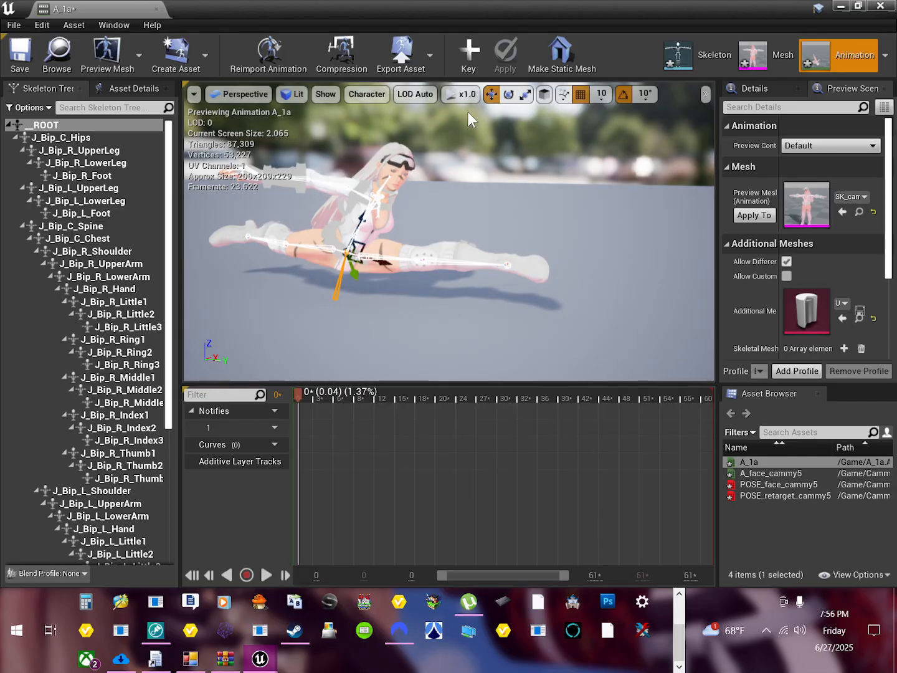
pyautogui.click(544, 94)
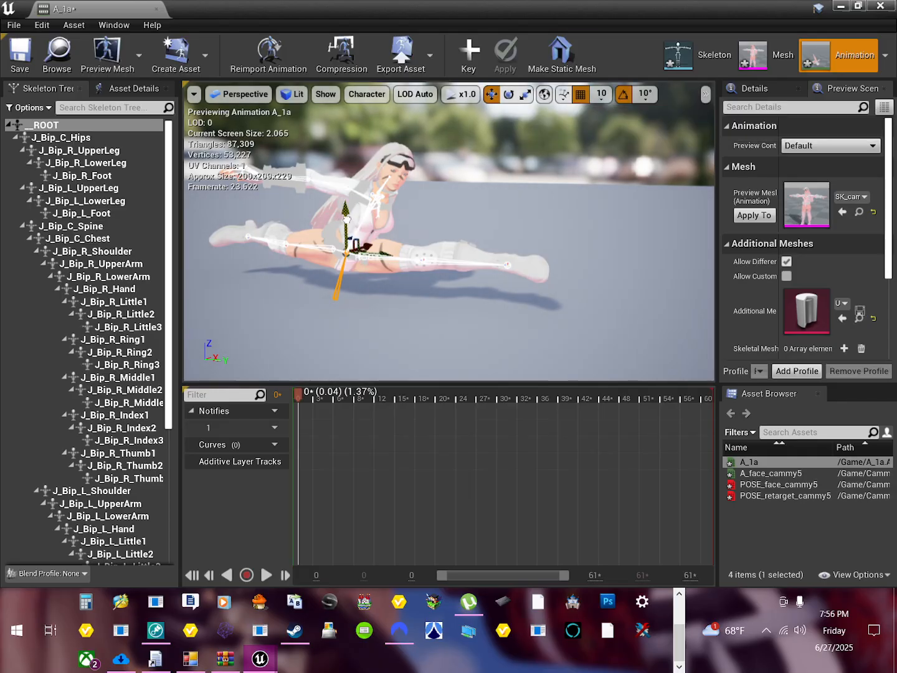
pyautogui.moveTo(345, 221); pyautogui.dragTo(351, 247)
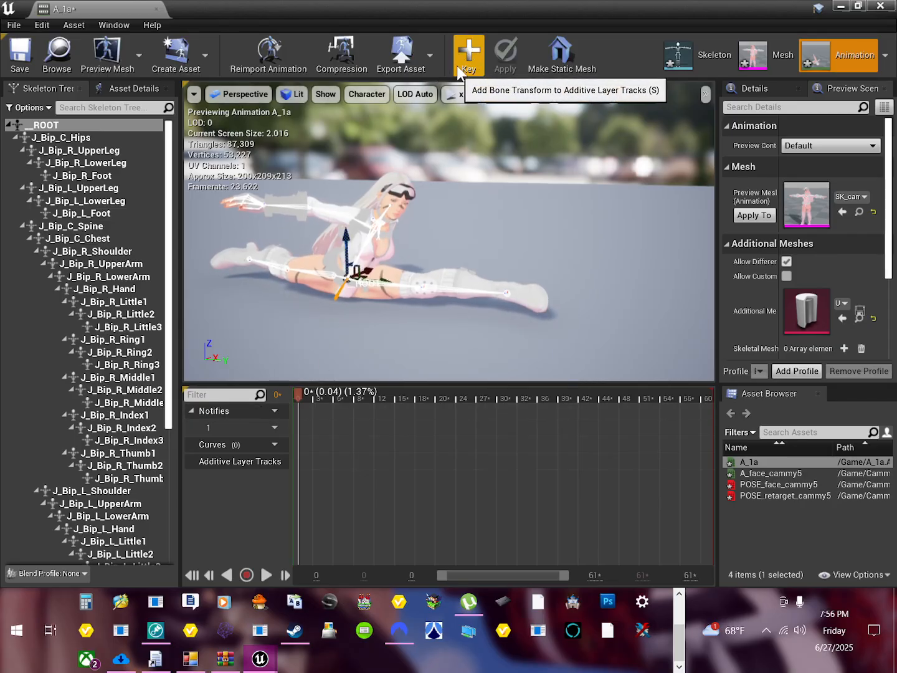
pyautogui.click(468, 62)
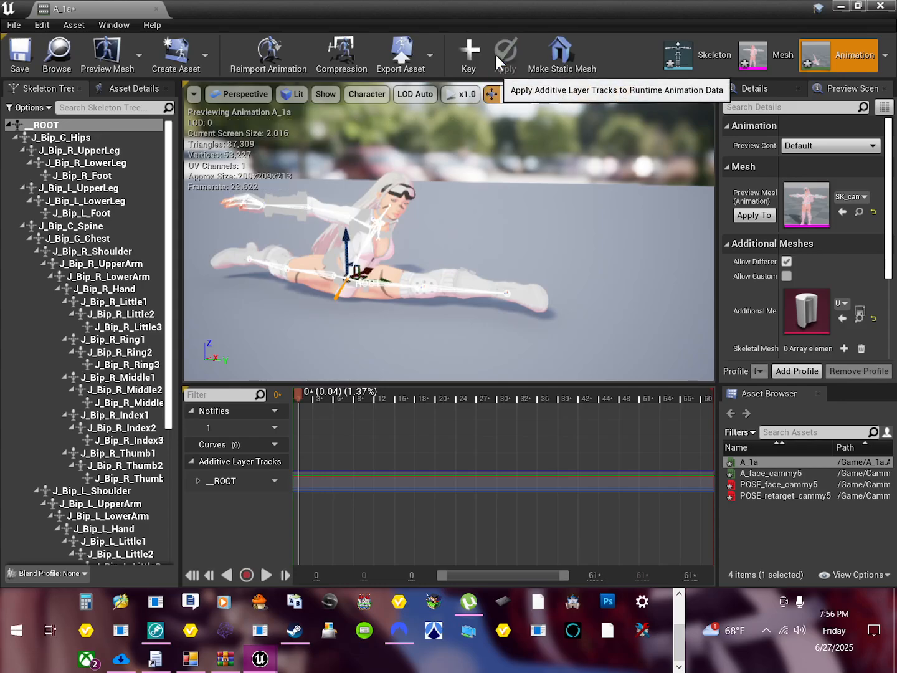
# Step: At frame 7, shift the root bone sideways and slightly up so the legs rest on the floor, and key its transform
pyautogui.moveTo(300, 395); pyautogui.dragTo(345, 393)
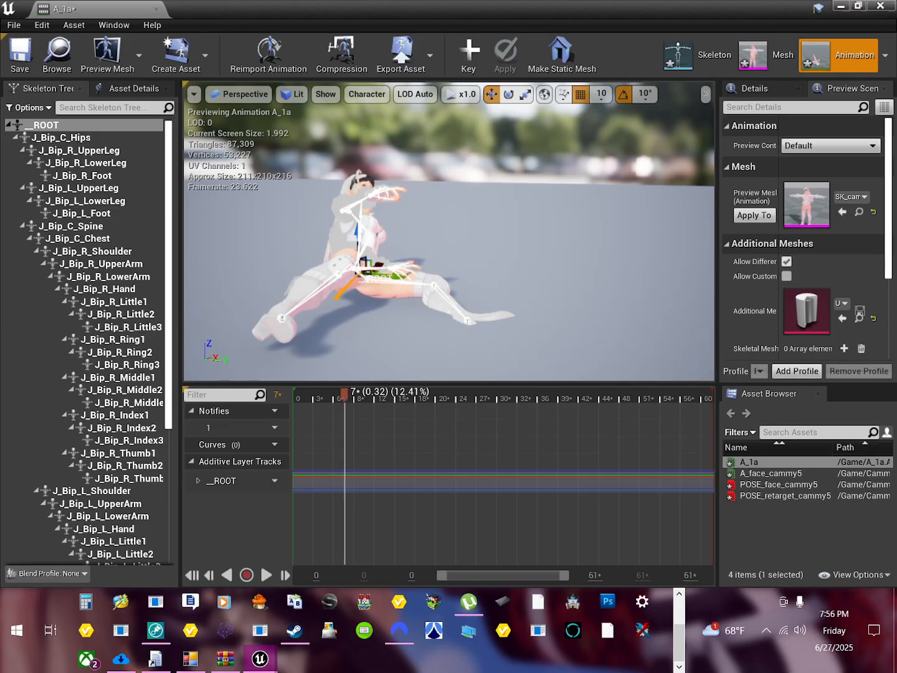
pyautogui.moveTo(381, 274); pyautogui.dragTo(345, 232)
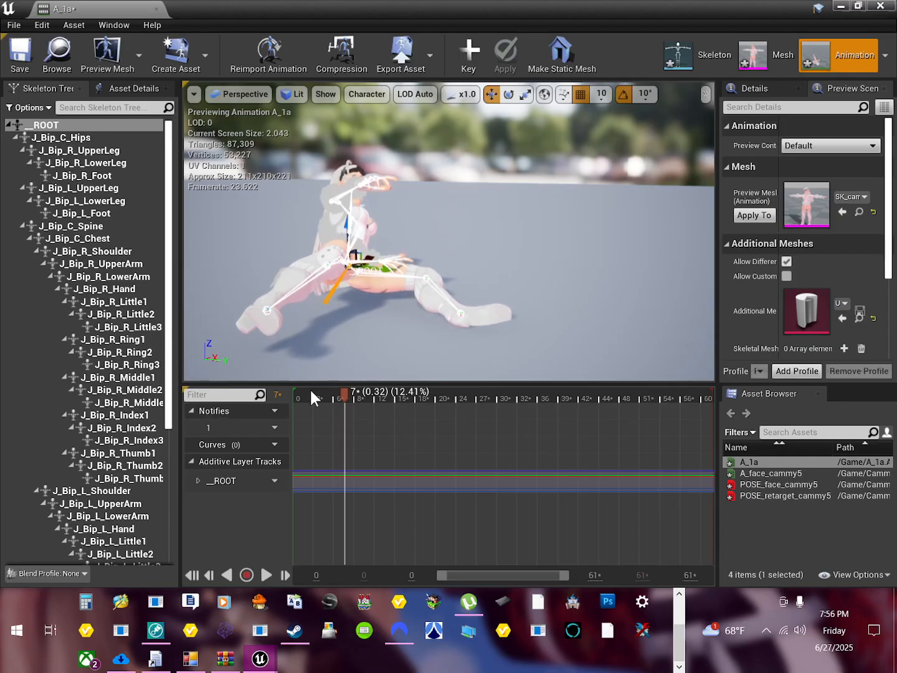
pyautogui.click(465, 61)
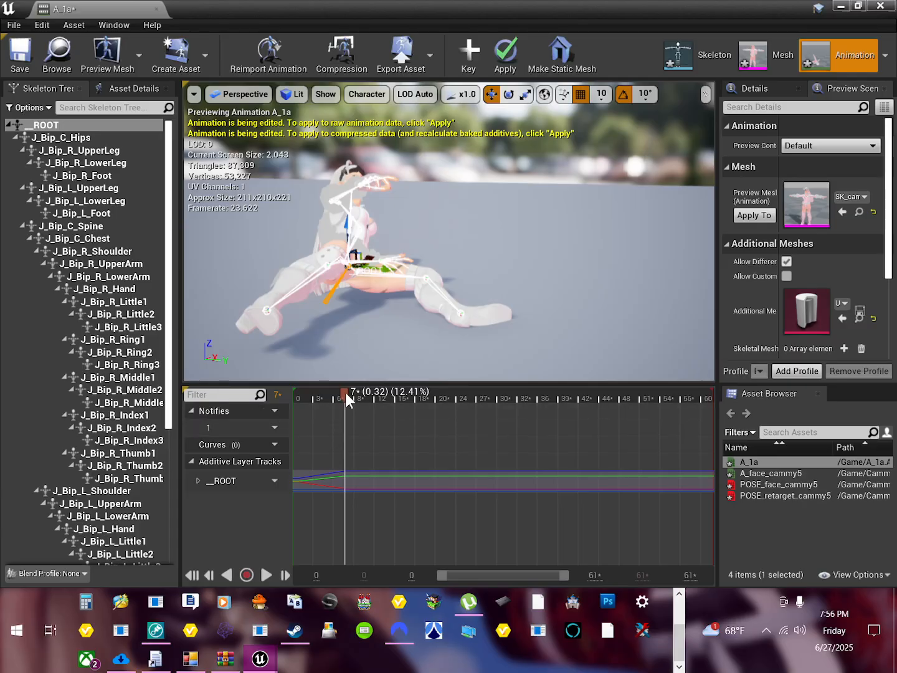
# Step: Raise the root bone slightly at frame 14 so the reclining body rests on the floor
pyautogui.moveTo(345, 393); pyautogui.dragTo(390, 389)
pyautogui.moveTo(339, 246); pyautogui.dragTo(338, 235)
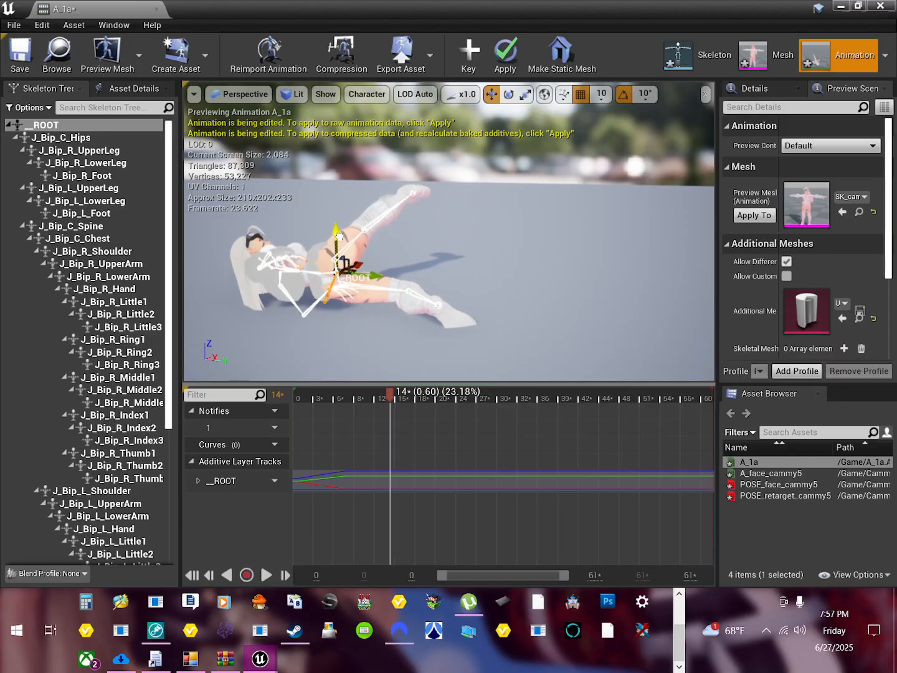
# Step: Try to rotate the root bone slightly at frame 14 with the position grid snap at 1, and restore the snap to 10
pyautogui.click(507, 97)
pyautogui.moveTo(376, 228)
pyautogui.mouseDown()
pyautogui.moveTo(363, 218)
pyautogui.moveTo(379, 232)
pyautogui.mouseUp()
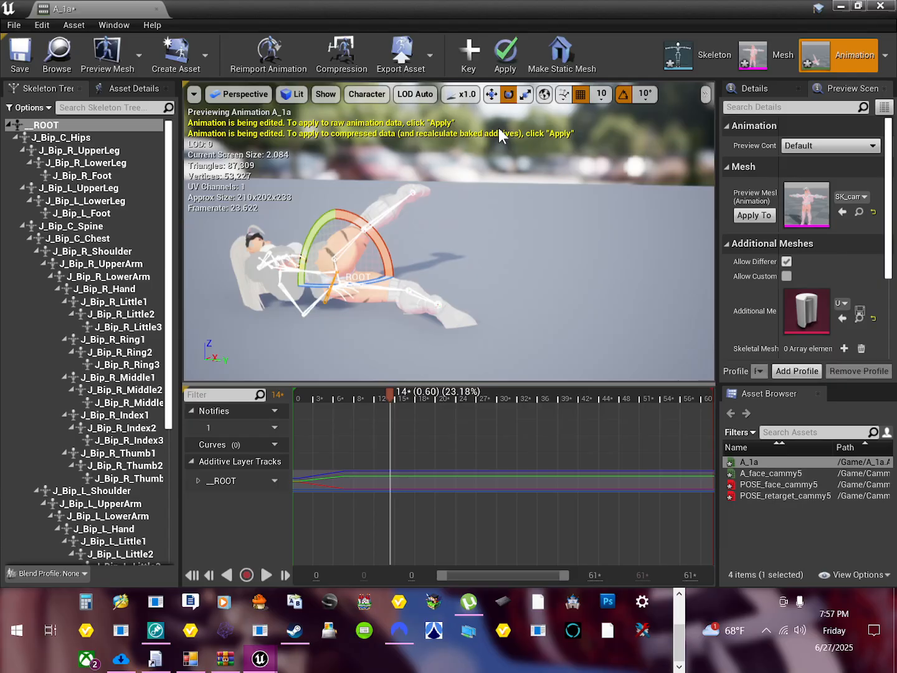
pyautogui.click(602, 93)
pyautogui.click(606, 126)
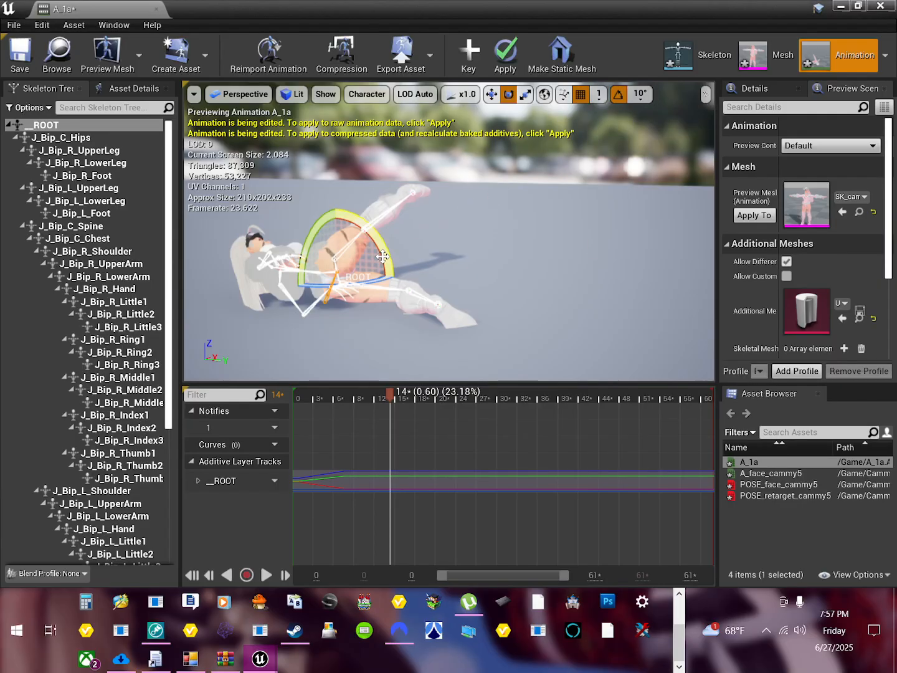
pyautogui.moveTo(382, 257)
pyautogui.mouseDown()
pyautogui.moveTo(378, 247)
pyautogui.moveTo(382, 255)
pyautogui.mouseUp()
pyautogui.click(598, 94)
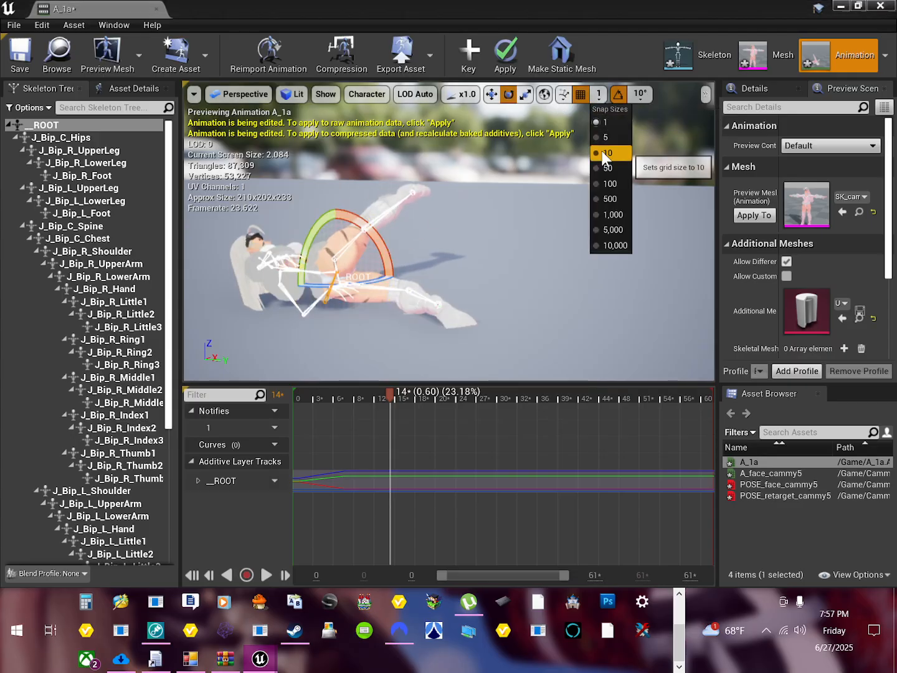
pyautogui.click(603, 153)
pyautogui.moveTo(387, 234)
pyautogui.mouseDown()
pyautogui.moveTo(380, 243)
pyautogui.moveTo(385, 237)
pyautogui.mouseUp()
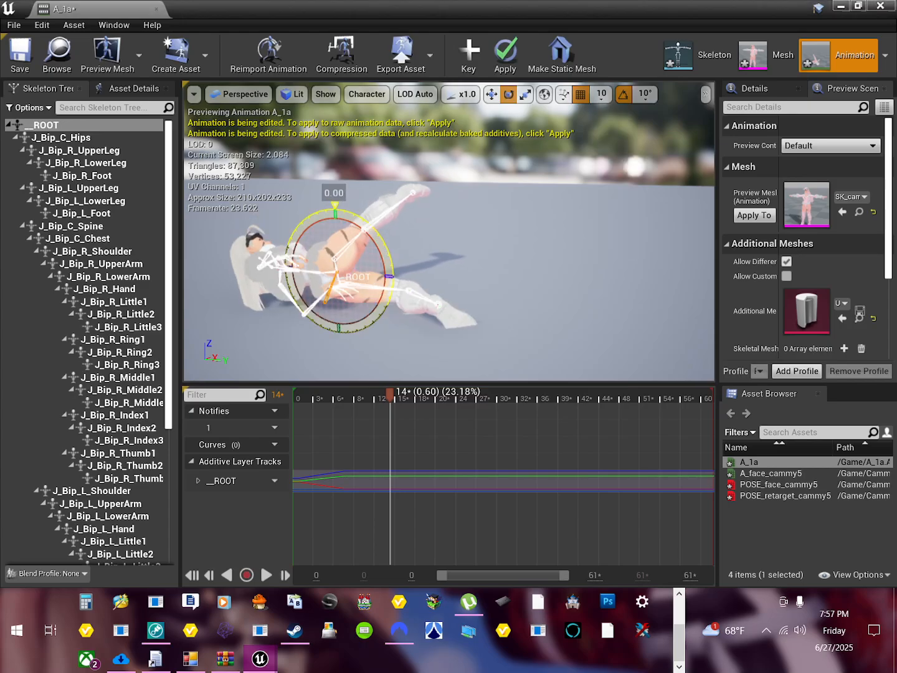
# Step: Rotate J_Bip_L_Foot so the left foot lies along the floor at frame 14, and key the pose
pyautogui.click(418, 294)
pyautogui.moveTo(459, 272); pyautogui.dragTo(486, 314)
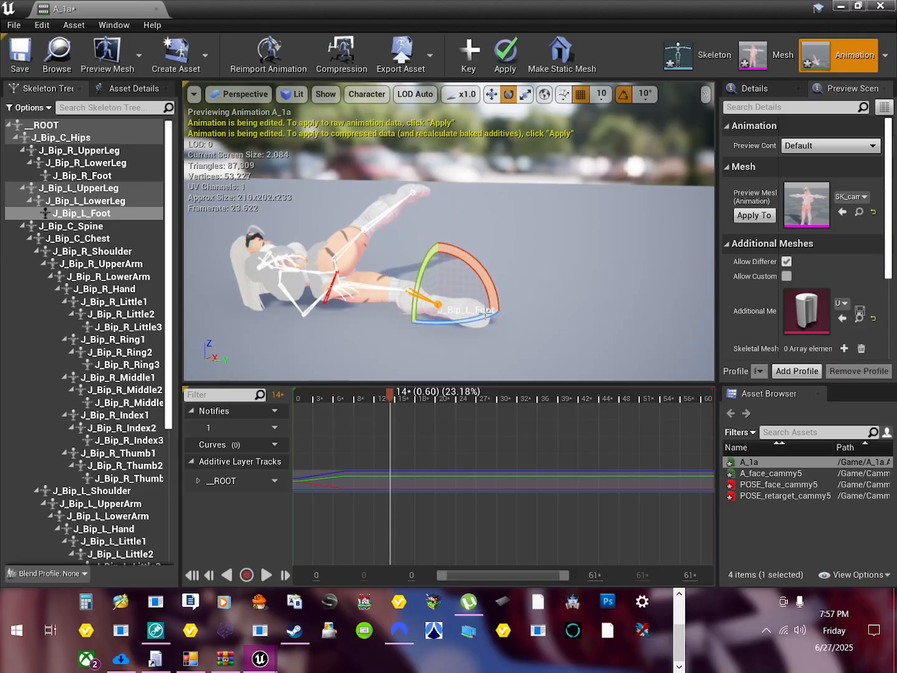
pyautogui.click(471, 53)
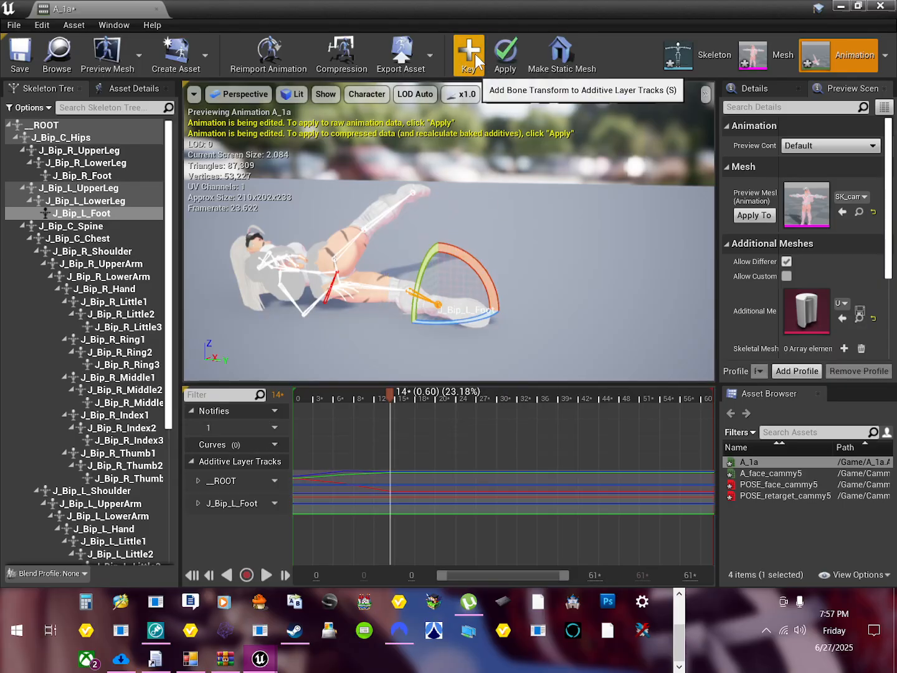
# Step: At frame 21, rotate the root bone by 20° and slightly further until the back lies flat on the floor, and key it
pyautogui.moveTo(390, 398); pyautogui.dragTo(438, 396)
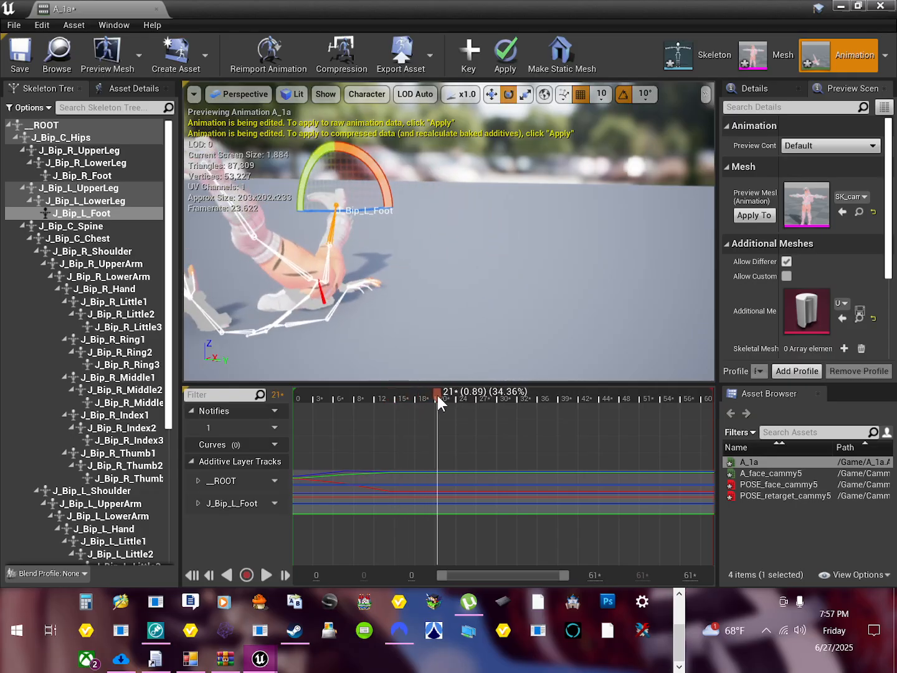
pyautogui.click(296, 306)
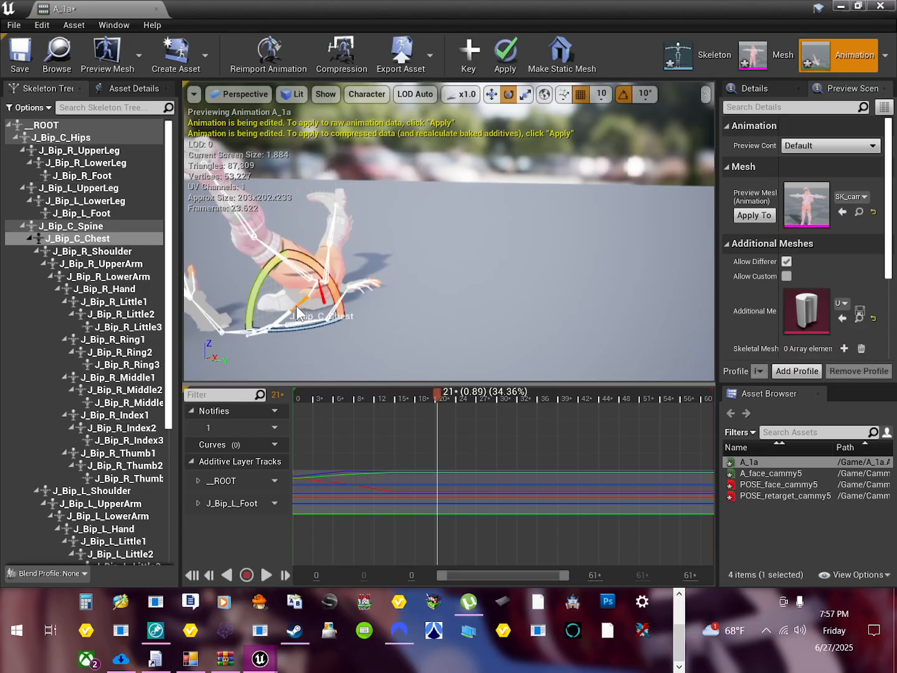
pyautogui.click(66, 125)
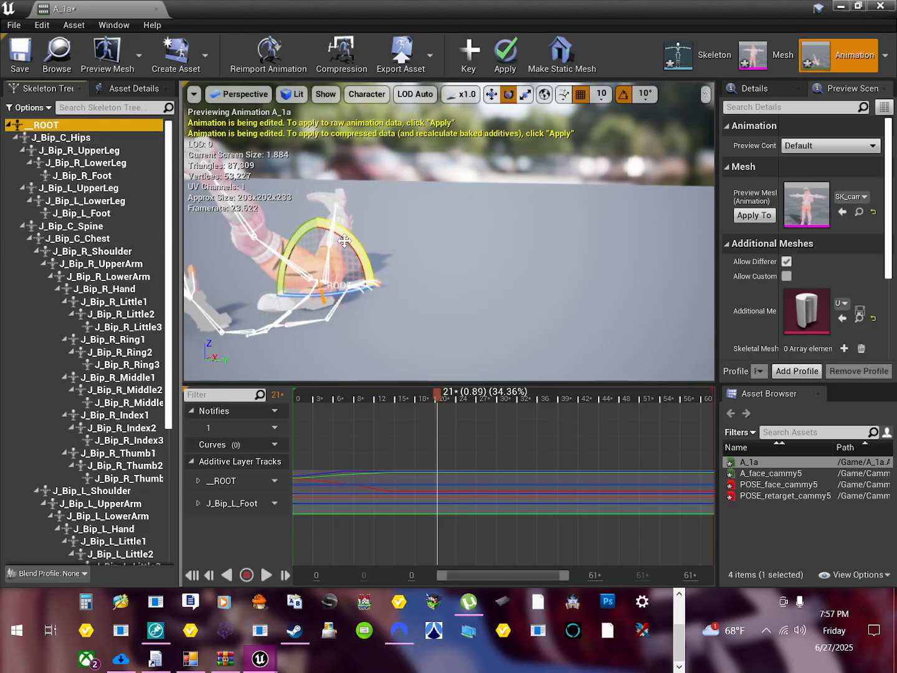
pyautogui.moveTo(357, 240); pyautogui.dragTo(372, 265)
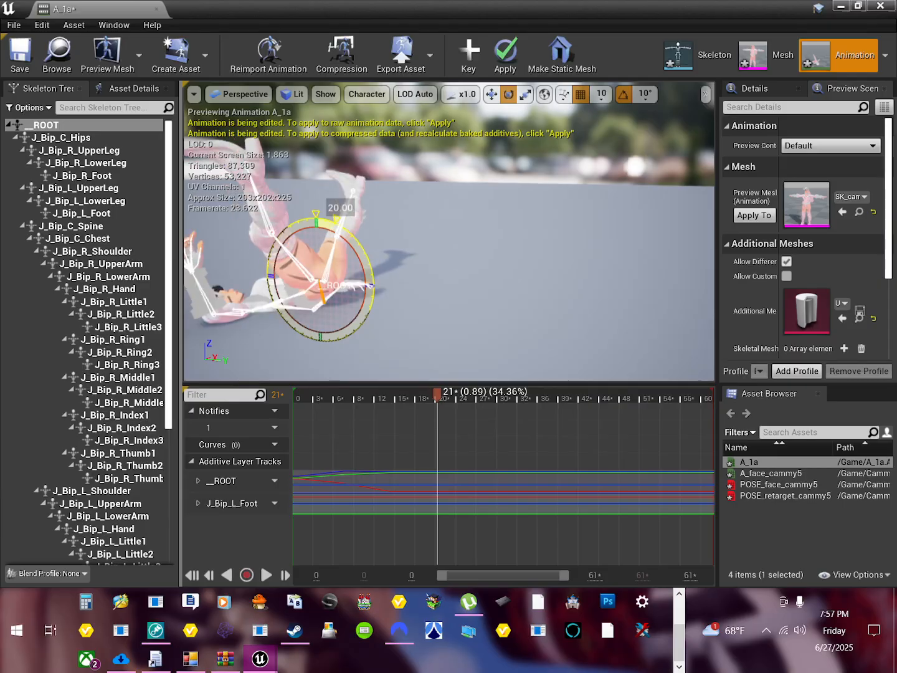
pyautogui.scroll(-3, 269, 323)
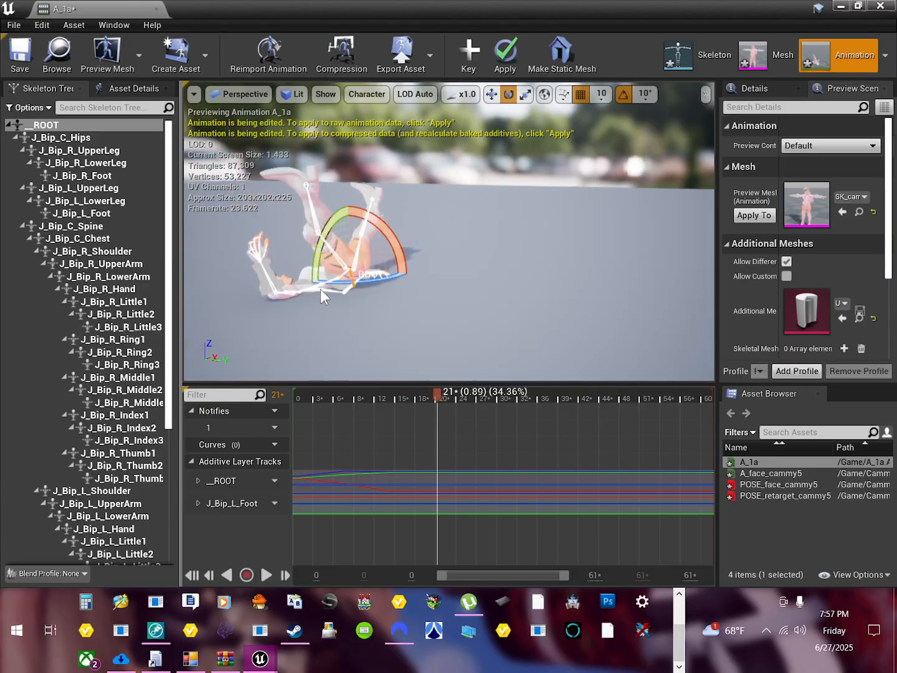
pyautogui.moveTo(320, 289); pyautogui.dragTo(315, 292, button='middle')
pyautogui.keyDown('alt'); pyautogui.moveTo(284, 298); pyautogui.dragTo(311, 290); pyautogui.keyUp('alt')
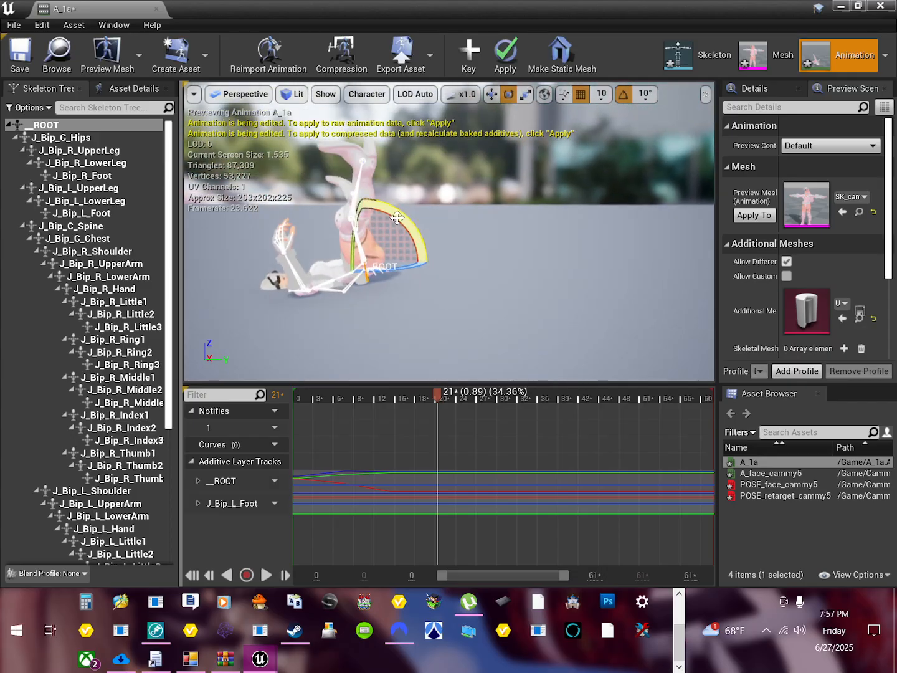
pyautogui.moveTo(397, 218); pyautogui.dragTo(408, 232)
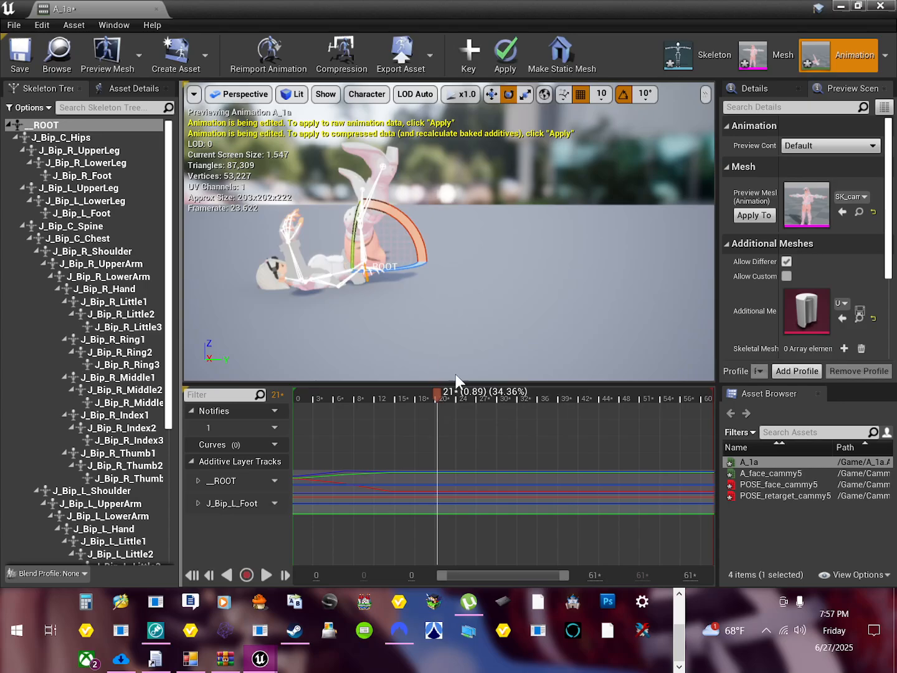
pyautogui.click(473, 57)
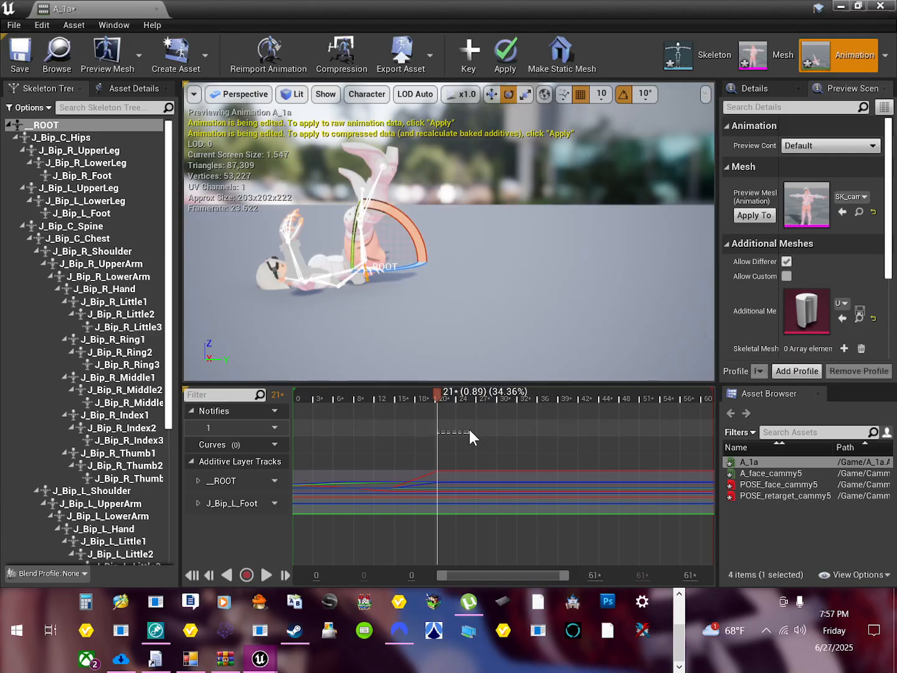
# Step: Rotate the root bone by -30° at frame 26 to lift the head and arms off the floor, and key it
pyautogui.moveTo(442, 394); pyautogui.dragTo(476, 398)
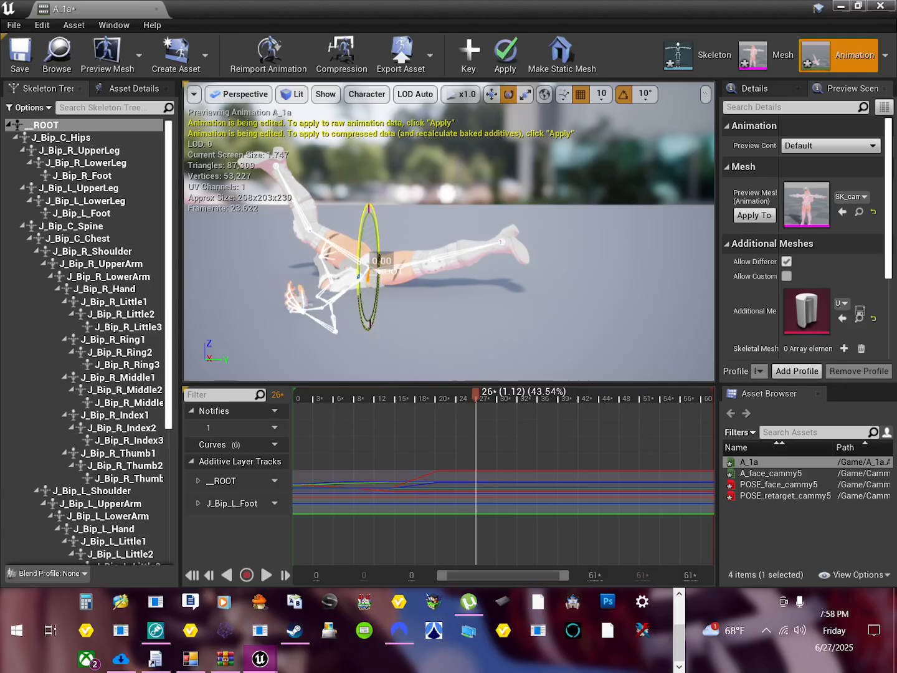
pyautogui.moveTo(373, 262); pyautogui.dragTo(375, 299)
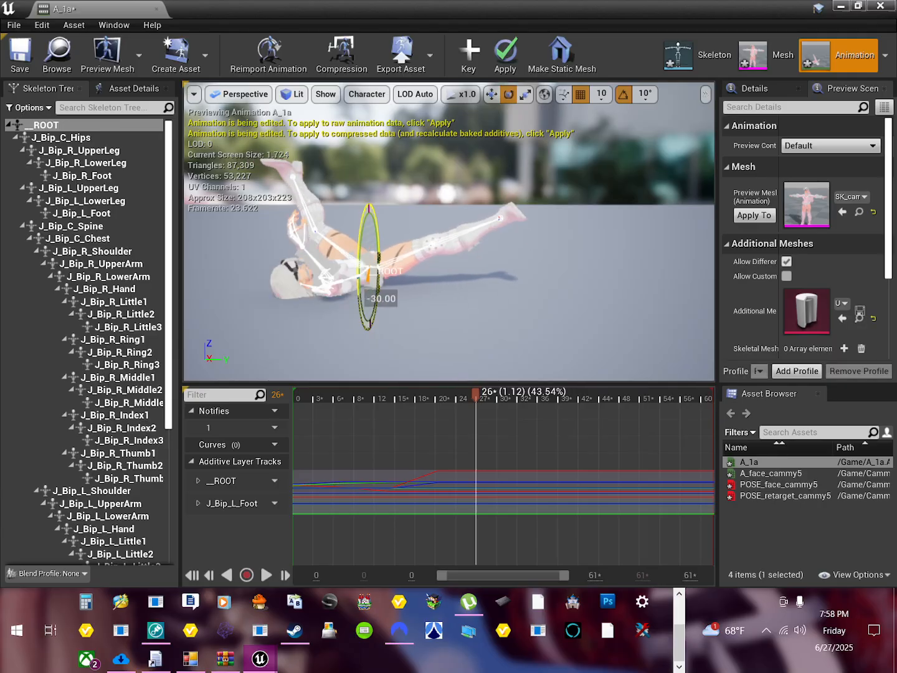
pyautogui.click(479, 52)
# Step: Rotate the root bone slightly at frame 30 so the body lies level on the floor, and key it
pyautogui.moveTo(474, 393); pyautogui.dragTo(503, 397)
pyautogui.moveTo(373, 264); pyautogui.dragTo(373, 277)
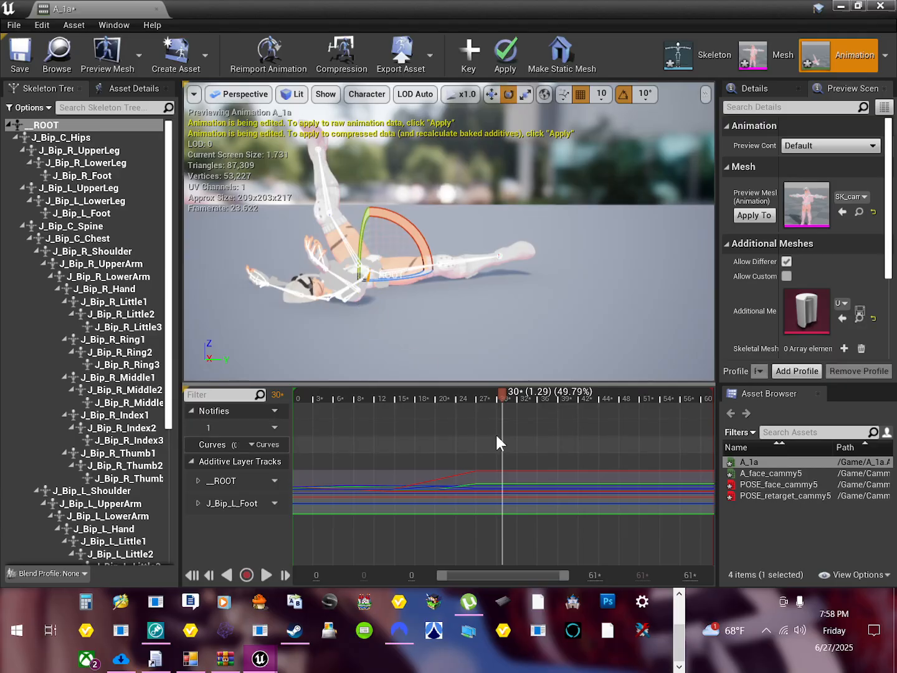
pyautogui.click(468, 59)
# Step: At frame 34, raise the root bone slightly so the body rests on the floor
pyautogui.moveTo(500, 404); pyautogui.dragTo(529, 394)
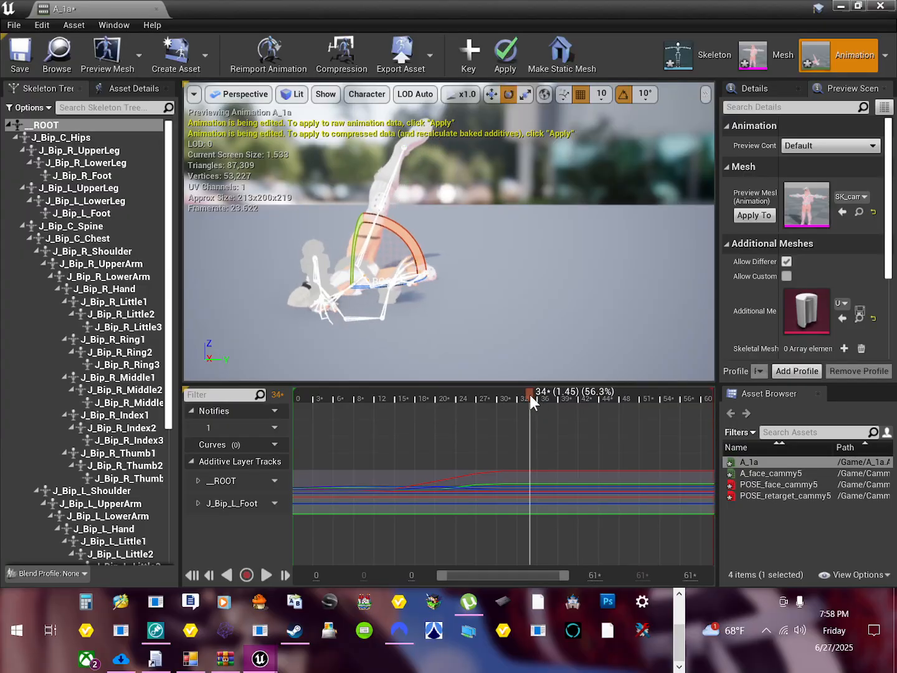
pyautogui.moveTo(413, 321); pyautogui.dragTo(358, 309, button='right')
pyautogui.moveTo(528, 294); pyautogui.dragTo(590, 287, button='right')
pyautogui.moveTo(480, 332); pyautogui.dragTo(436, 330, button='right')
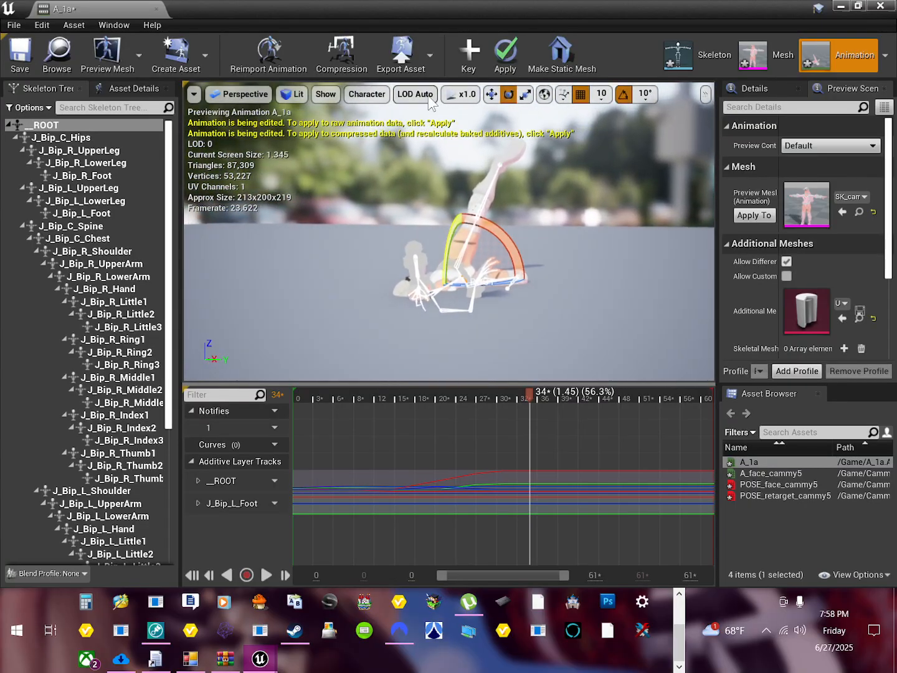
pyautogui.click(490, 94)
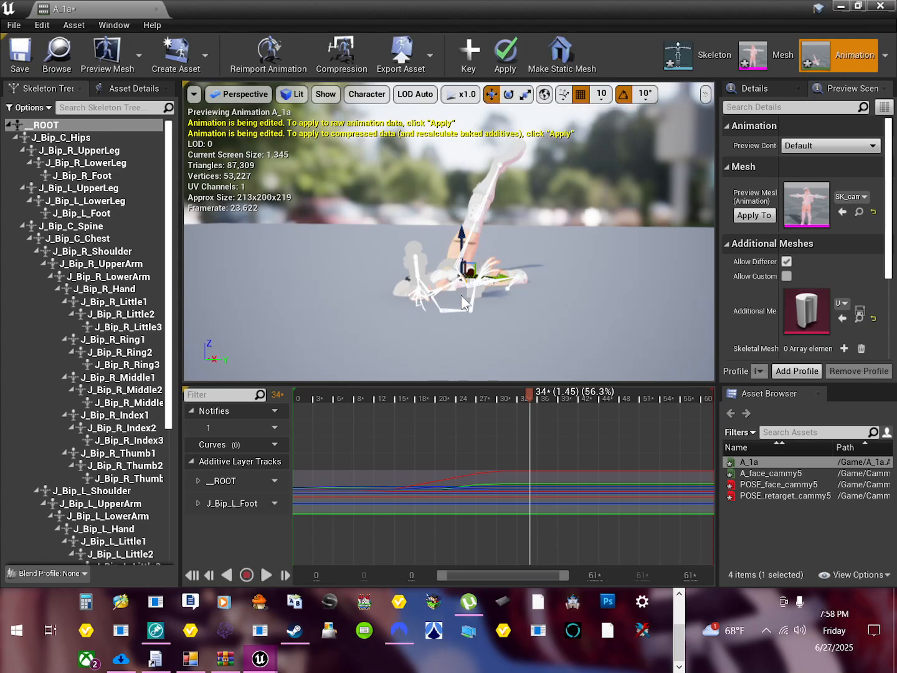
pyautogui.moveTo(462, 241); pyautogui.dragTo(463, 227)
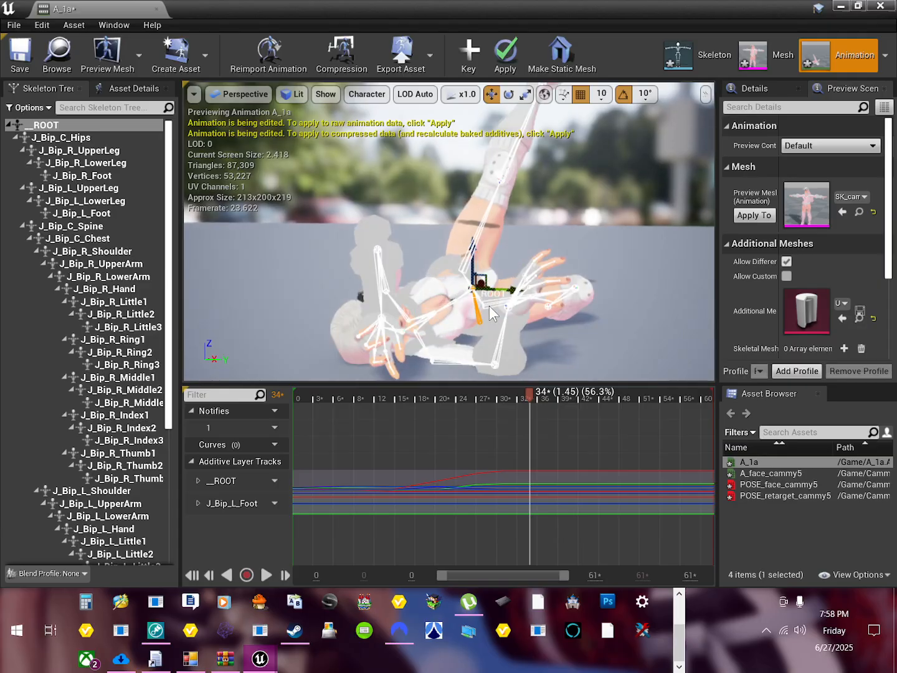
pyautogui.moveTo(508, 323); pyautogui.dragTo(569, 313, button='right')
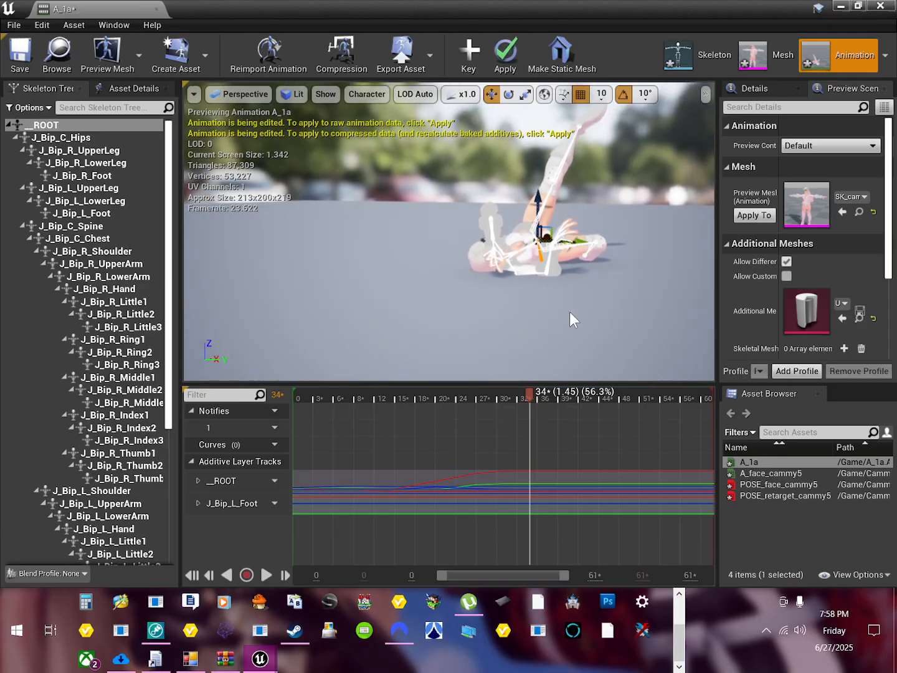
pyautogui.moveTo(585, 252); pyautogui.dragTo(593, 252, button='right')
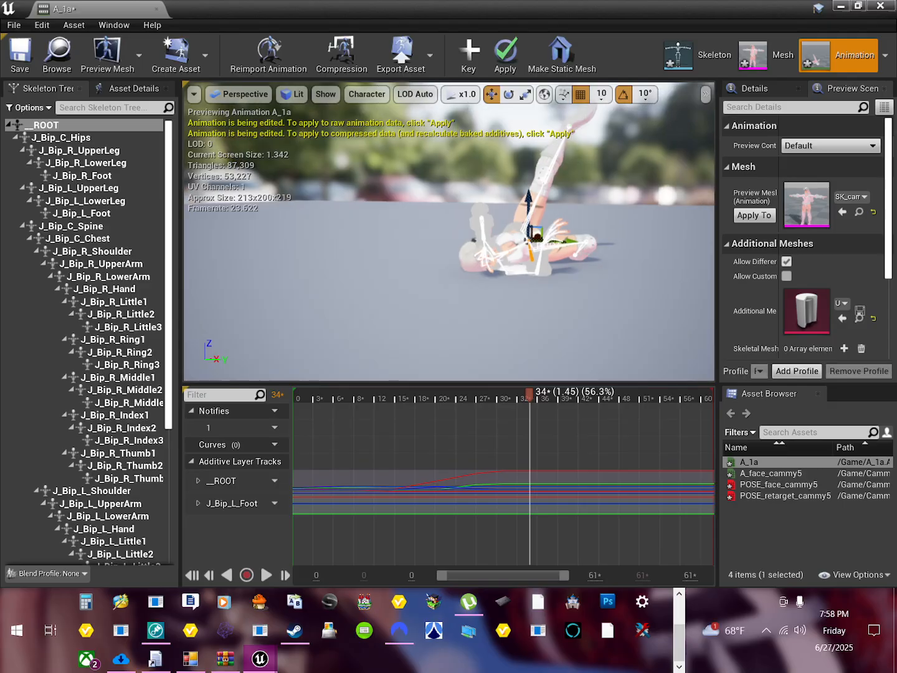
# Step: Rotate J_Bip_R_Foot at frame 34 to adjust the right foot against the floor
pyautogui.click(577, 252)
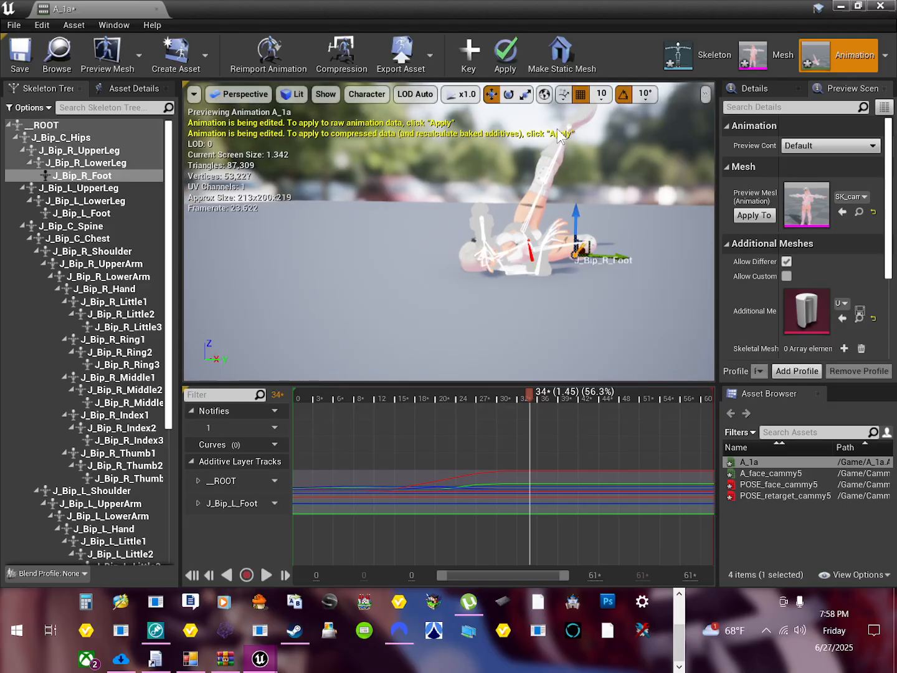
pyautogui.moveTo(619, 226); pyautogui.dragTo(653, 300, button='right')
pyautogui.moveTo(653, 299); pyautogui.dragTo(539, 281, button='middle')
pyautogui.scroll(2, 413, 266)
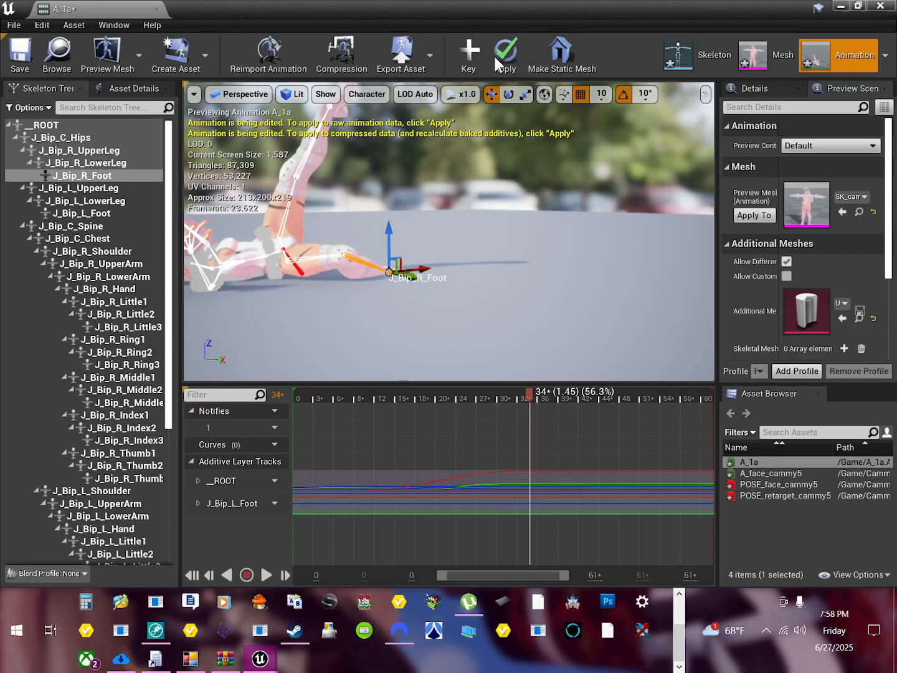
pyautogui.click(507, 94)
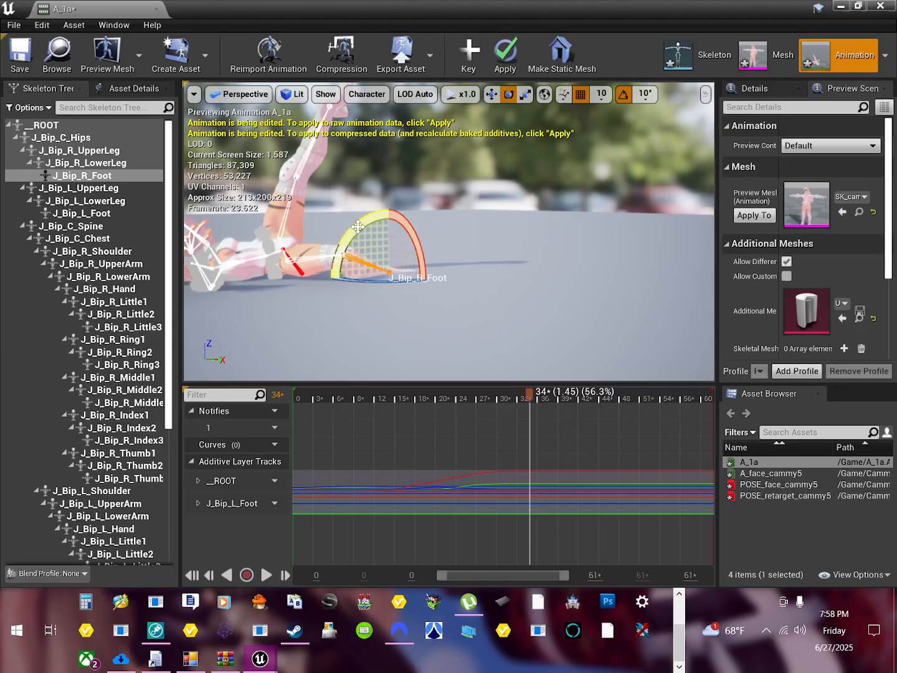
pyautogui.moveTo(359, 226); pyautogui.dragTo(370, 219)
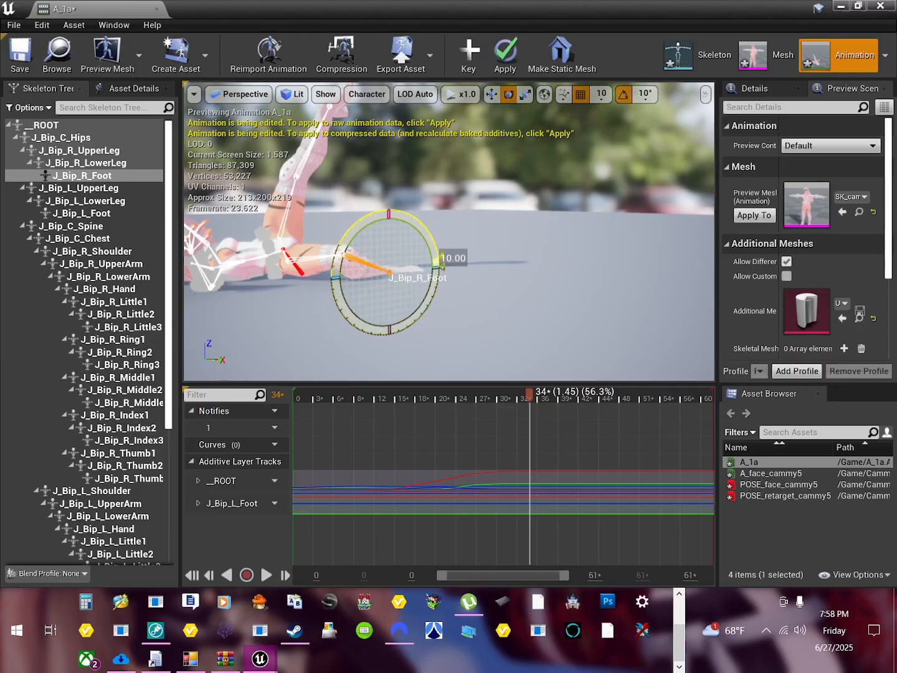
# Step: Rotate J_Bip_R_LowerLeg at frame 34 so the right foot lies level on the floor, and key the pose
pyautogui.click(327, 253)
pyautogui.click(327, 256)
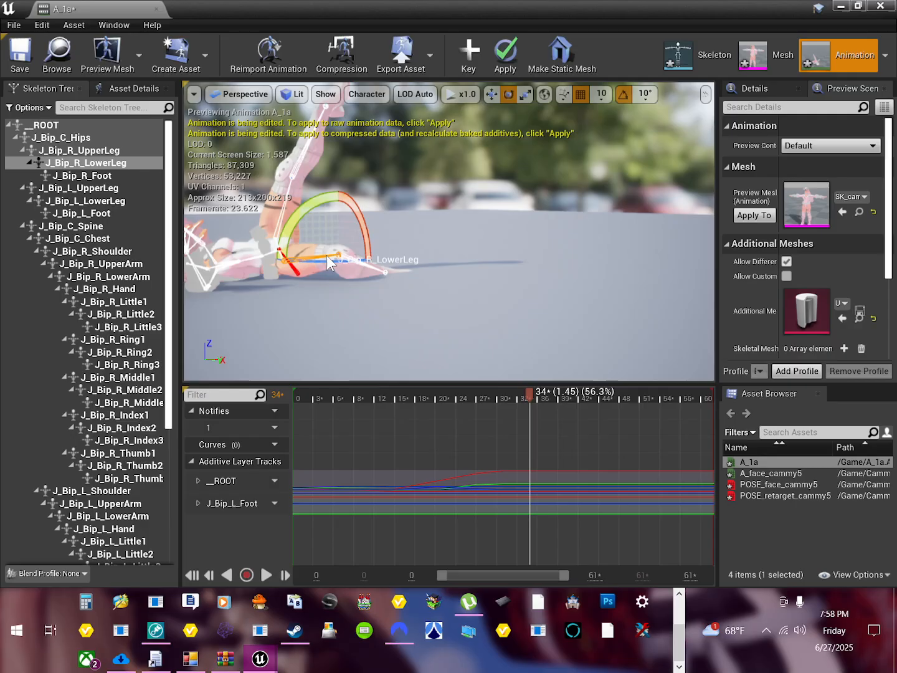
pyautogui.click(315, 202)
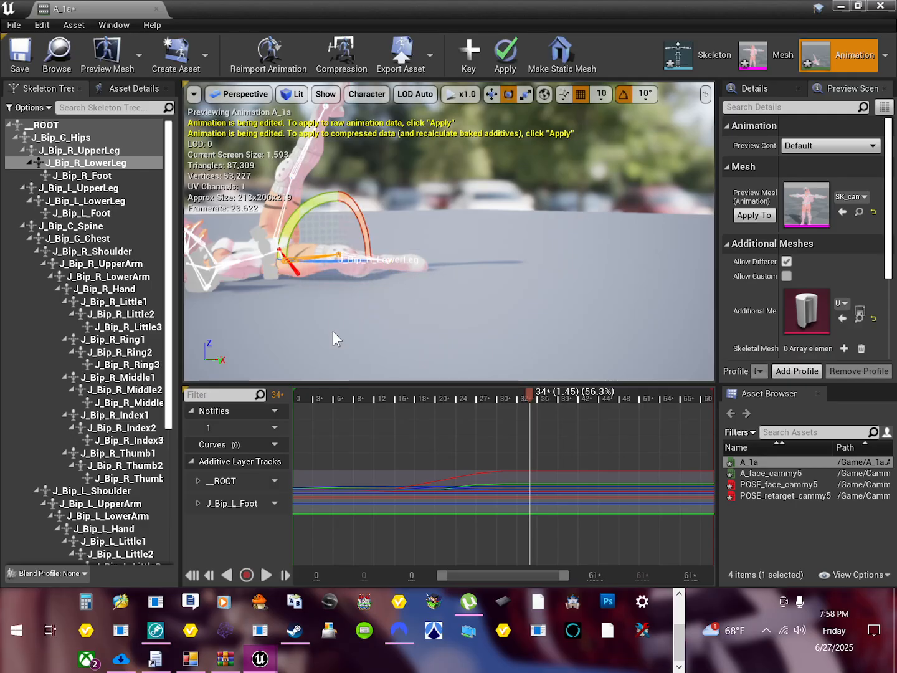
pyautogui.scroll(-2, 324, 330)
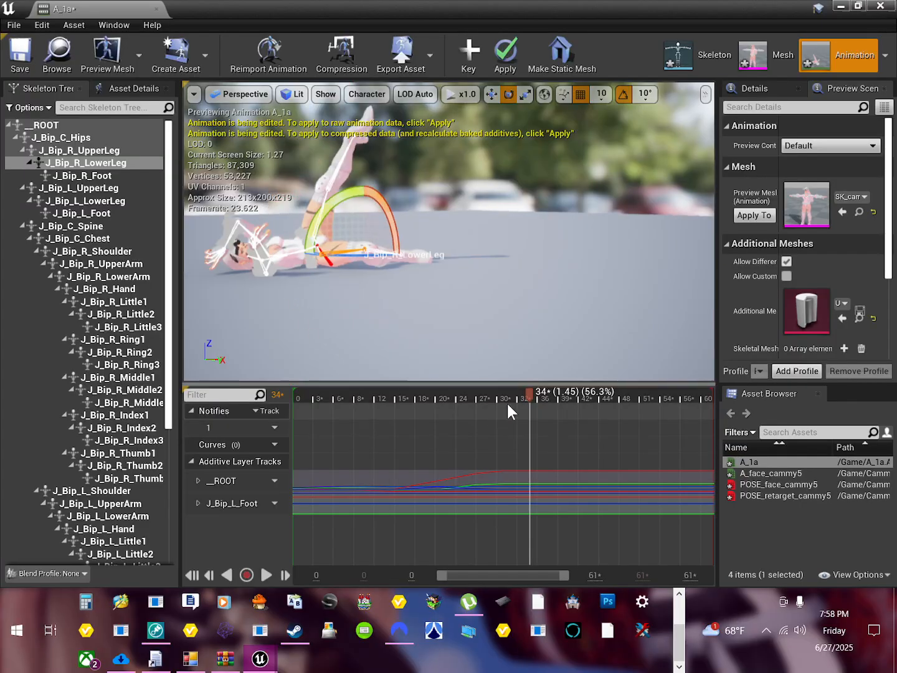
pyautogui.click(473, 57)
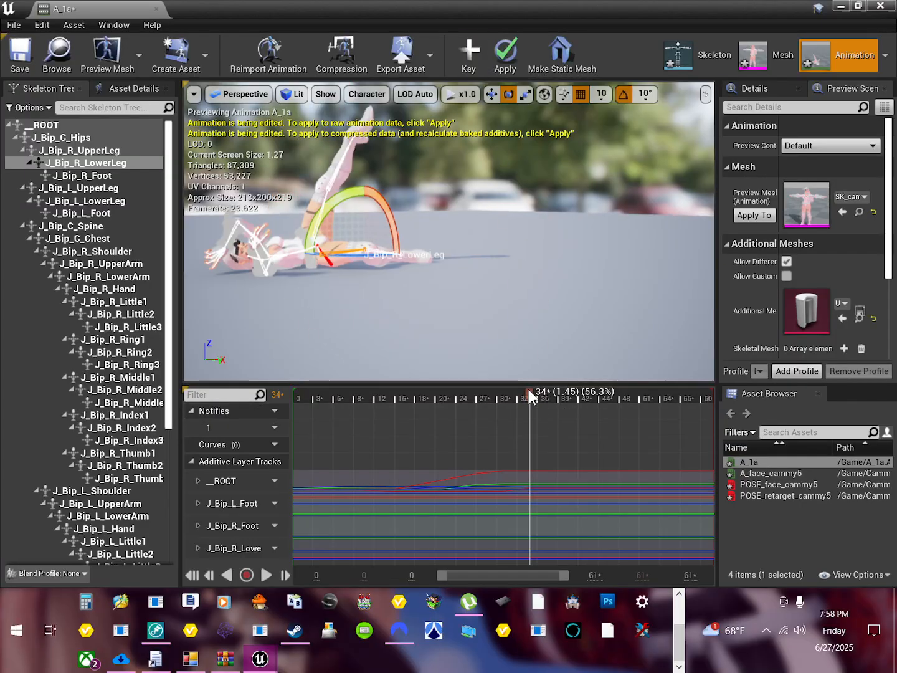
# Step: Scrub to the last frame and examine up close how the feet and knees meet the floor
pyautogui.moveTo(529, 391); pyautogui.dragTo(718, 432)
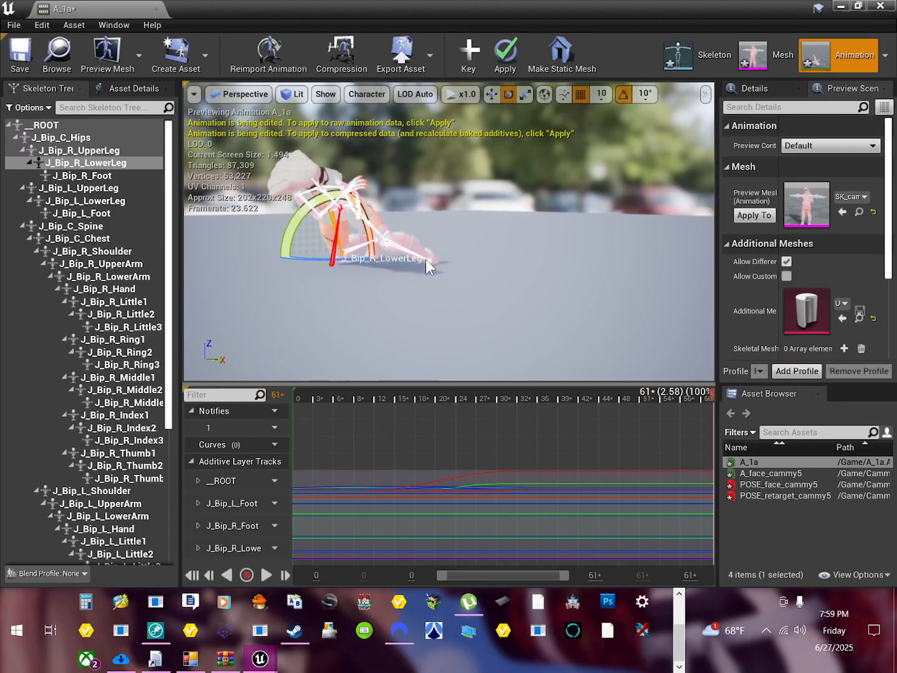
pyautogui.moveTo(425, 259); pyautogui.dragTo(445, 265, button='middle')
pyautogui.moveTo(445, 265); pyautogui.dragTo(507, 284)
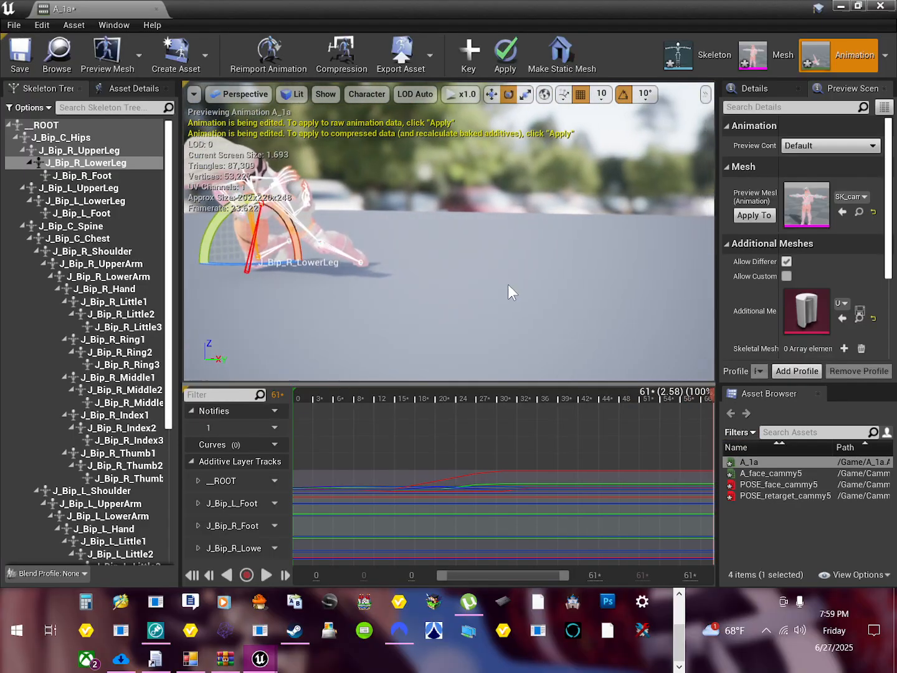
pyautogui.scroll(2, 465, 303)
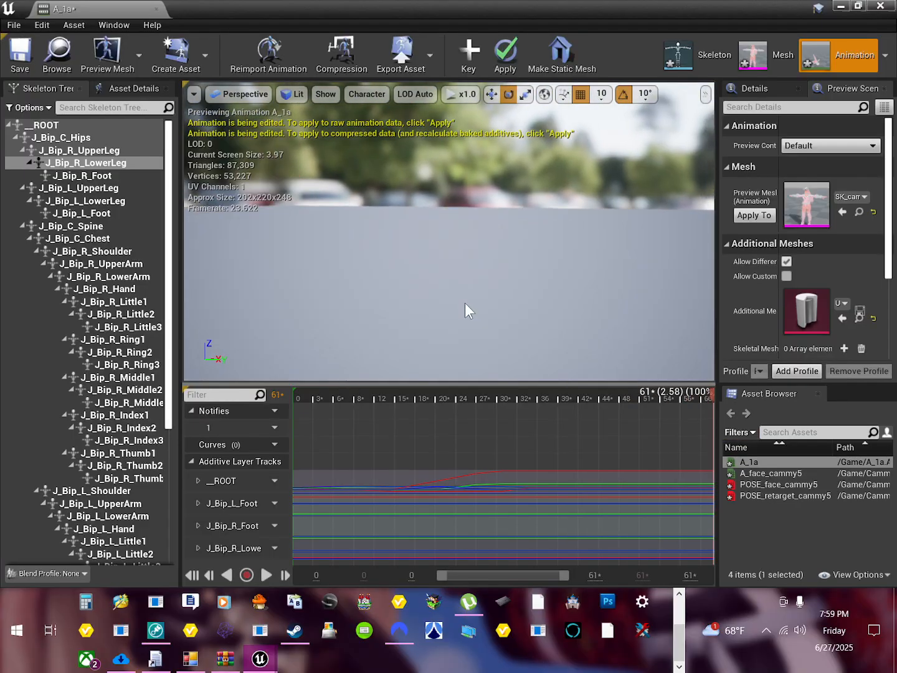
pyautogui.scroll(-1, 465, 303)
pyautogui.moveTo(464, 302); pyautogui.dragTo(440, 286, button='right')
pyautogui.scroll(2, 440, 286)
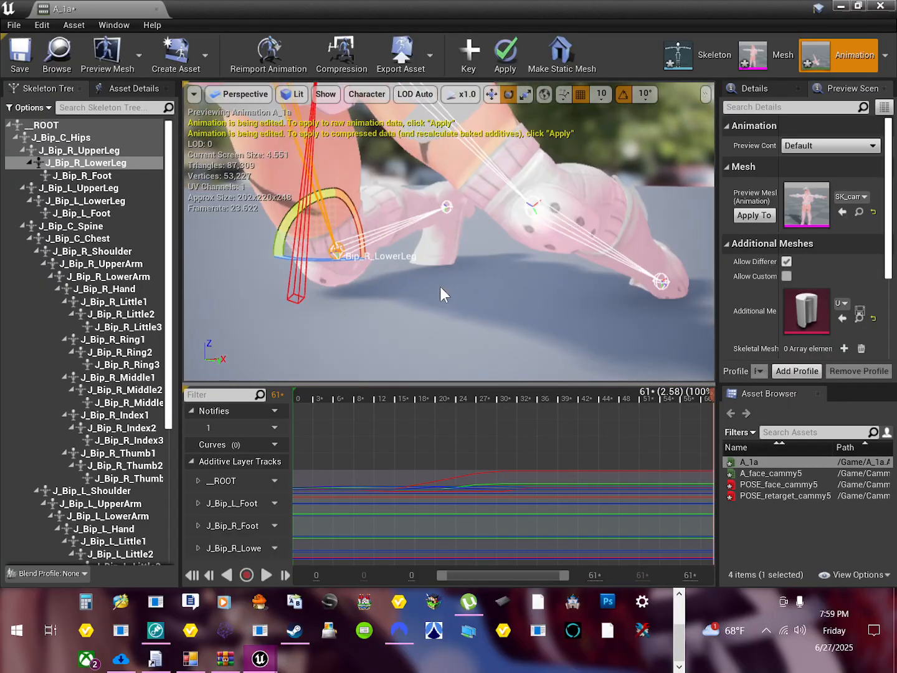
pyautogui.scroll(-2, 444, 288)
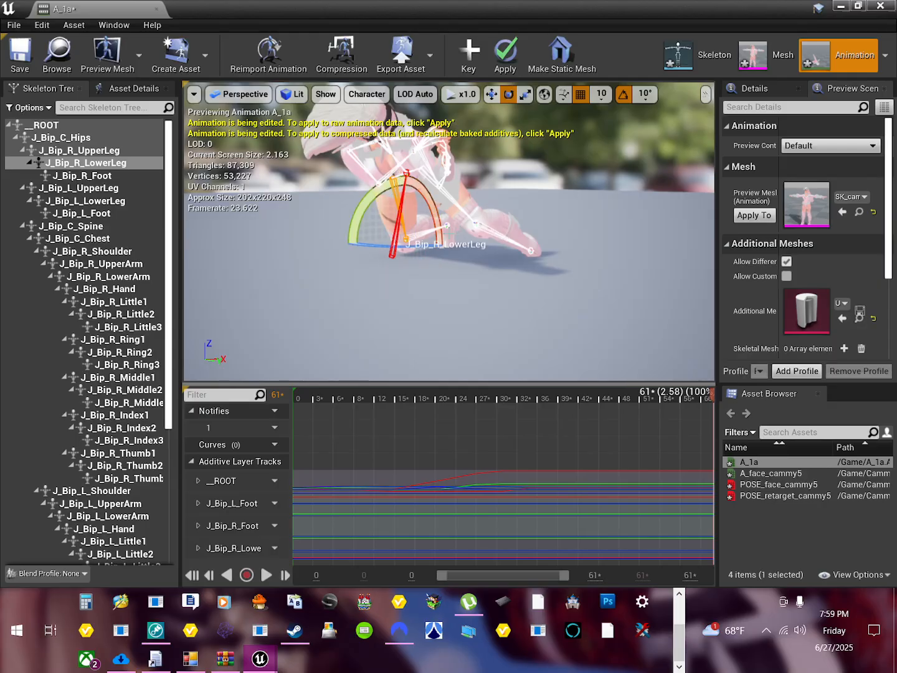
# Step: Undo the last bone rotation and scrub the animation from the first frame to the last
pyautogui.hotkey('ctrl', 'z')
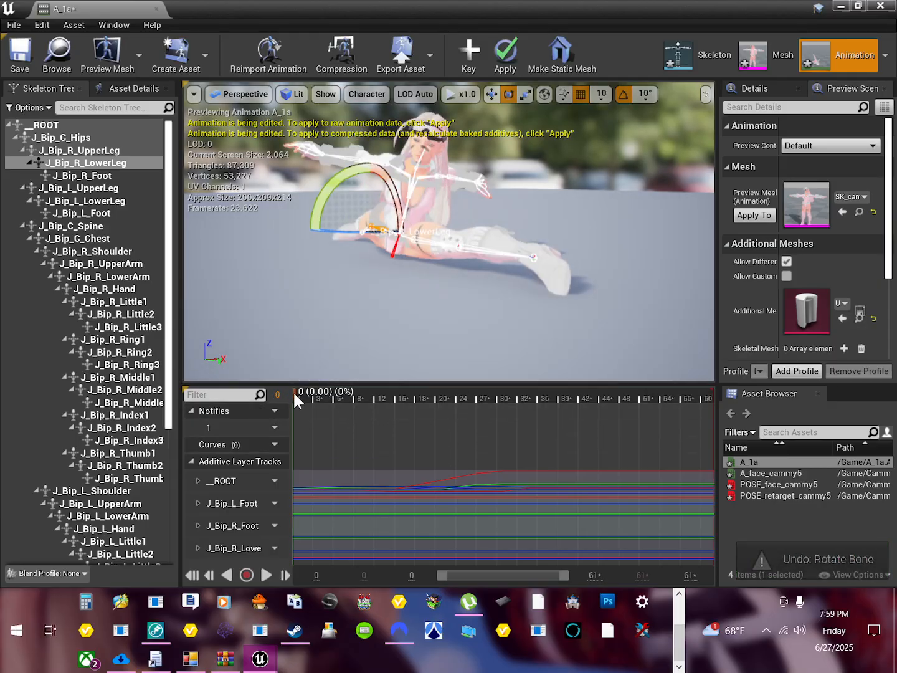
pyautogui.moveTo(293, 390); pyautogui.dragTo(715, 435)
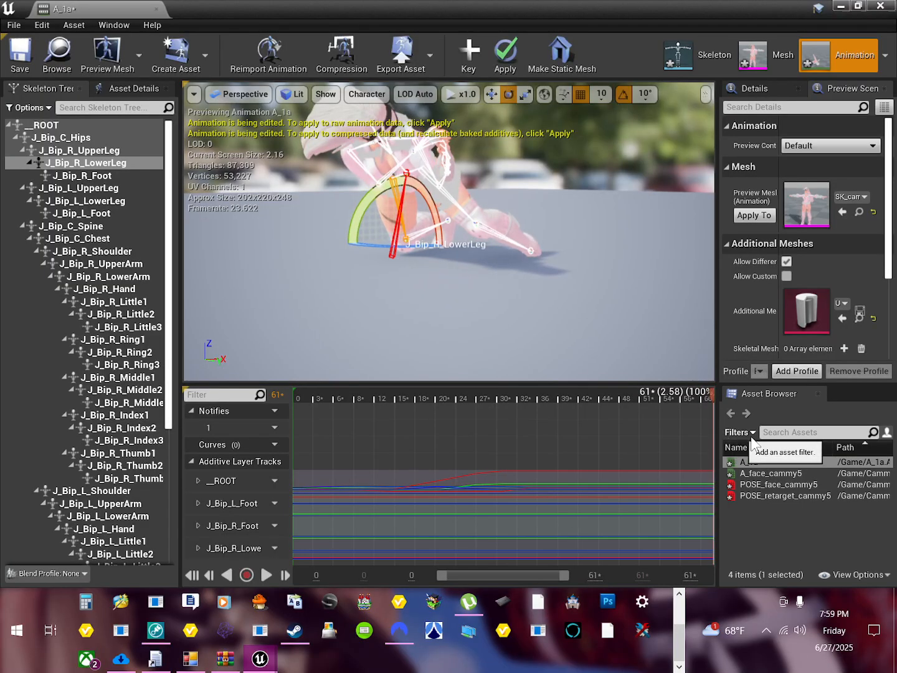
# Step: At frame 50, rotate the root bone by -30° to bring the body upright
pyautogui.moveTo(645, 404)
pyautogui.mouseDown()
pyautogui.moveTo(652, 391)
pyautogui.moveTo(304, 401)
pyautogui.moveTo(657, 416)
pyautogui.moveTo(635, 415)
pyautogui.mouseUp()
pyautogui.click(57, 126)
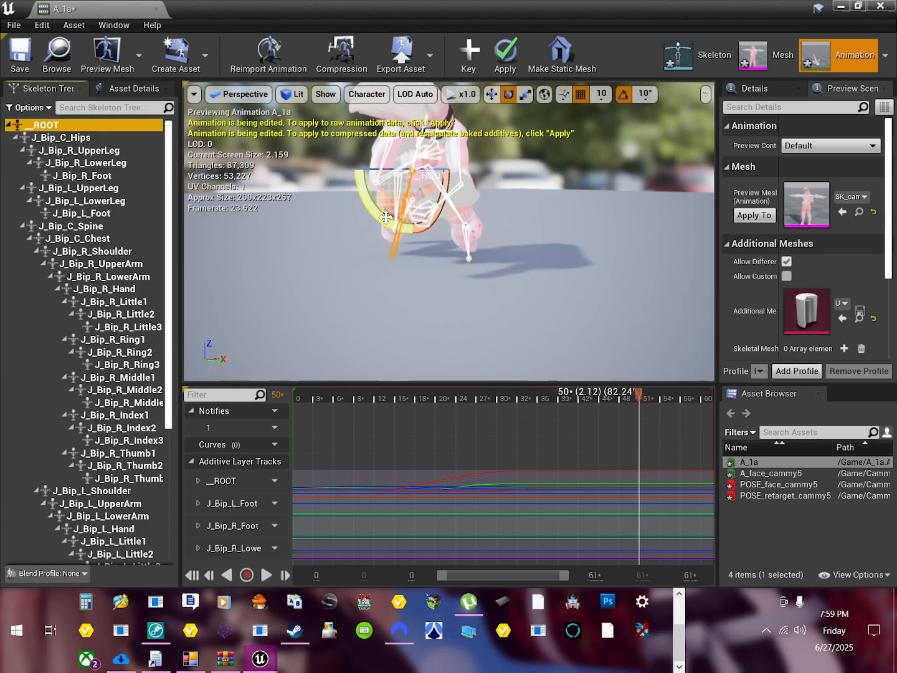
pyautogui.moveTo(367, 309); pyautogui.dragTo(336, 300, button='right')
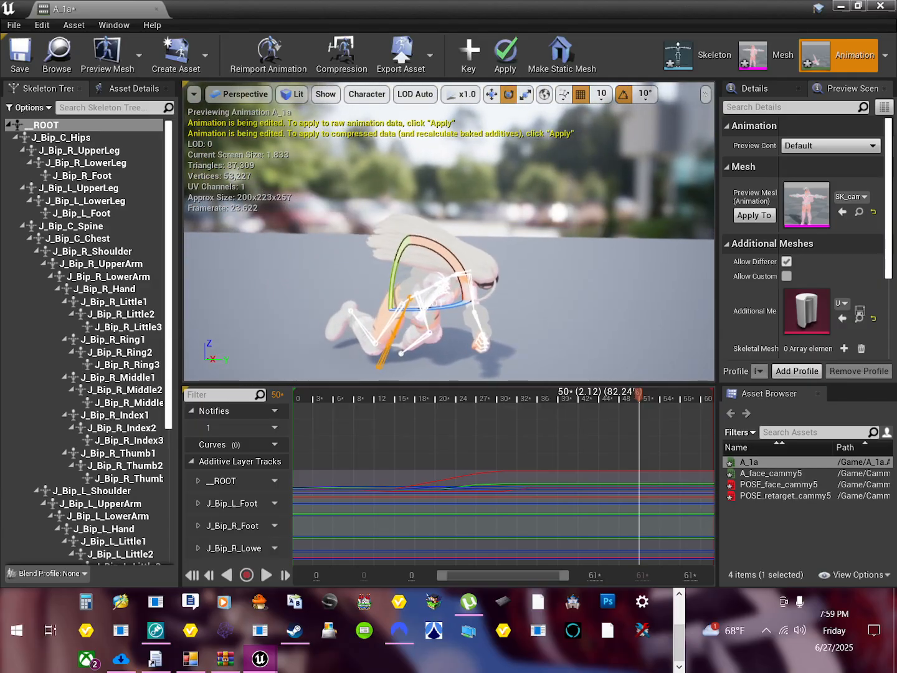
pyautogui.moveTo(450, 261); pyautogui.dragTo(375, 198)
pyautogui.moveTo(397, 268); pyautogui.dragTo(393, 308)
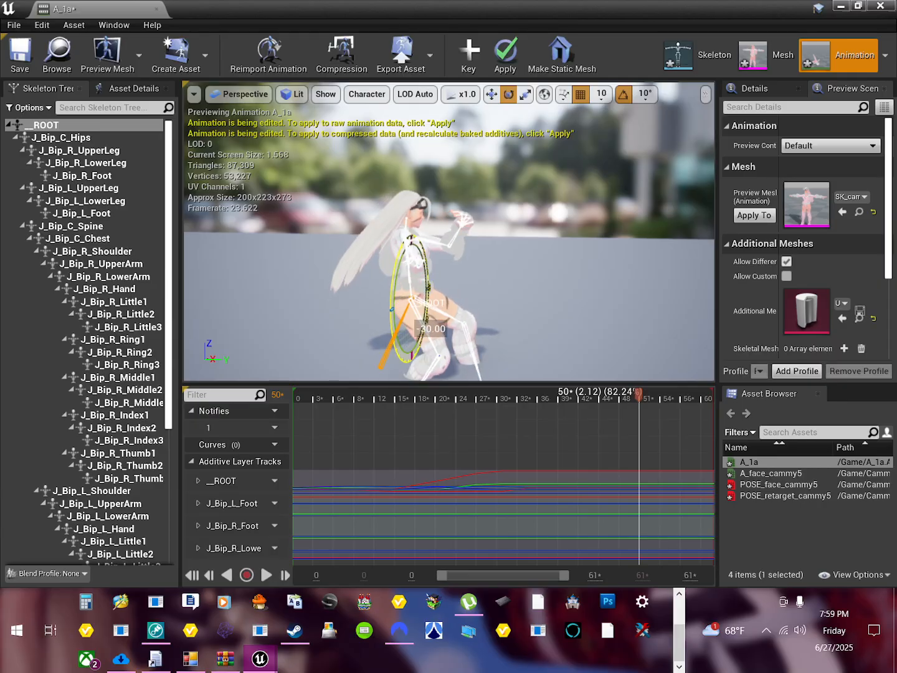
# Step: Raise the root bone at frame 50 until the feet stand on the floor, and key it
pyautogui.click(491, 95)
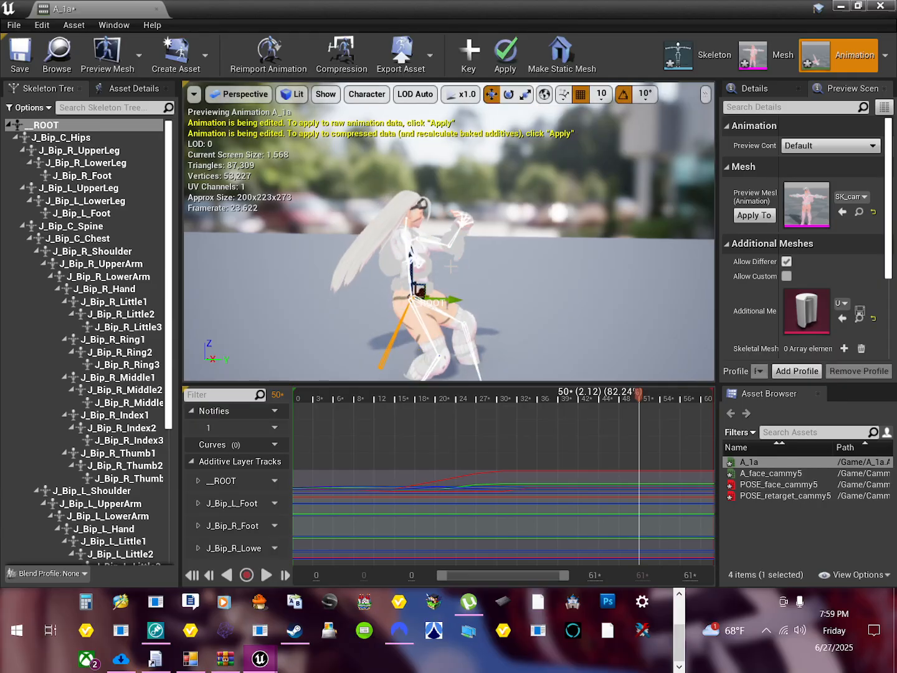
pyautogui.moveTo(413, 261); pyautogui.dragTo(410, 205)
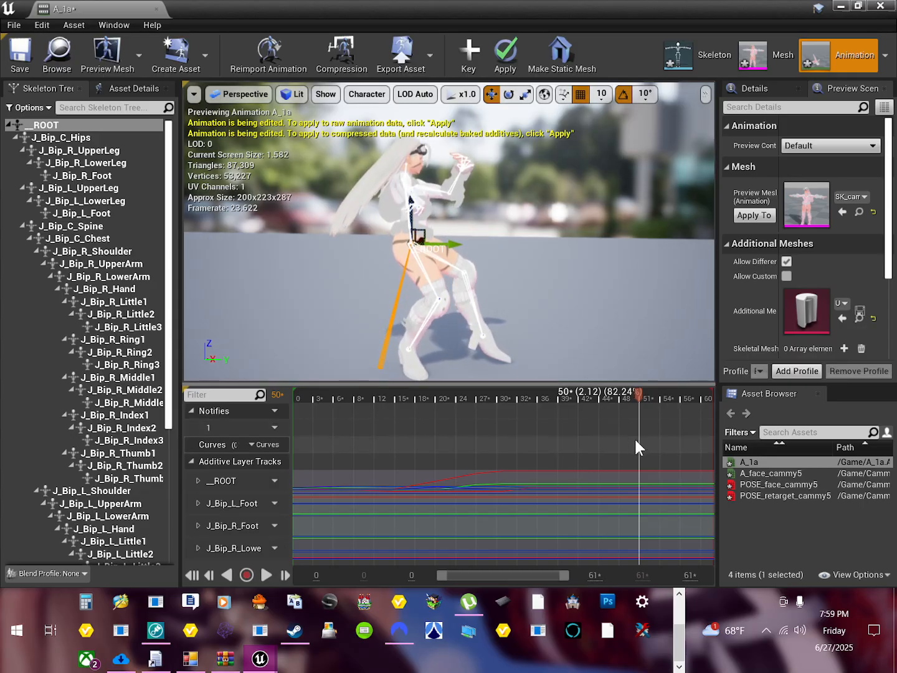
pyautogui.click(474, 59)
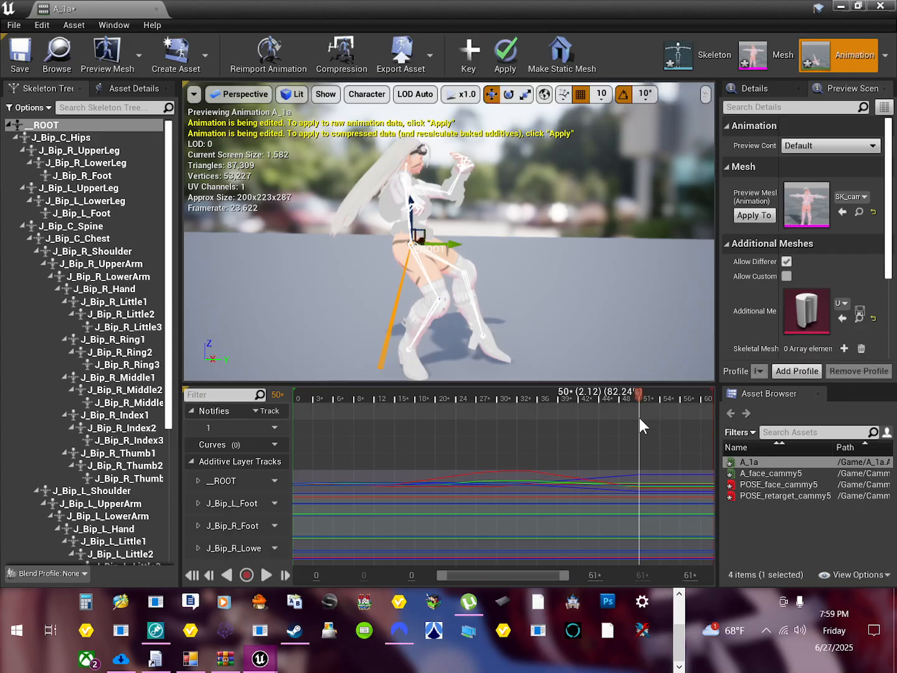
# Step: Scrub to the last frame, apply the keyed edits to the A_1a animation, and close its editor
pyautogui.moveTo(640, 418); pyautogui.dragTo(705, 477)
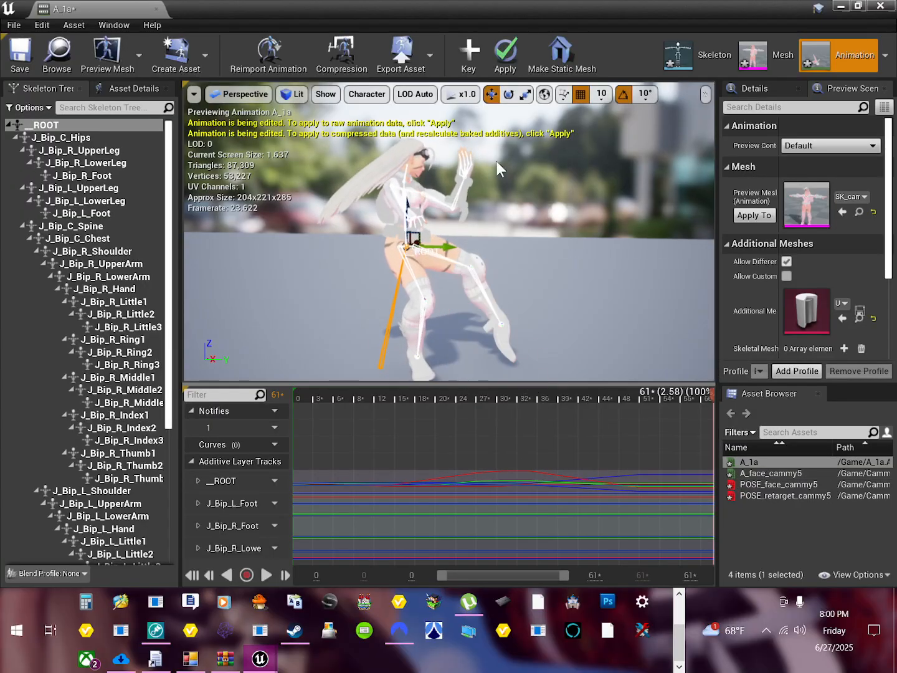
pyautogui.click(506, 55)
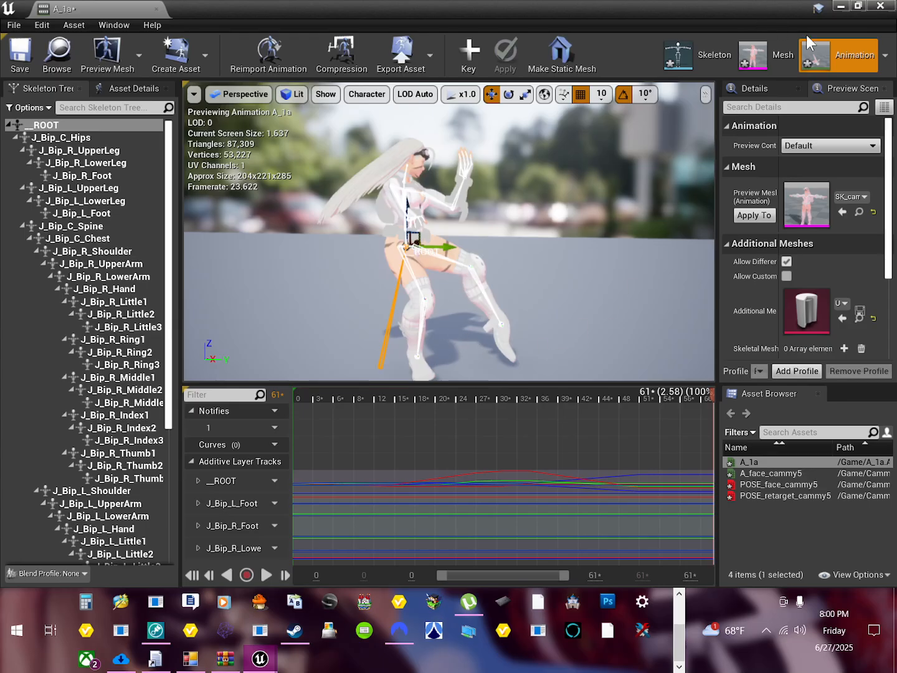
pyautogui.click(880, 7)
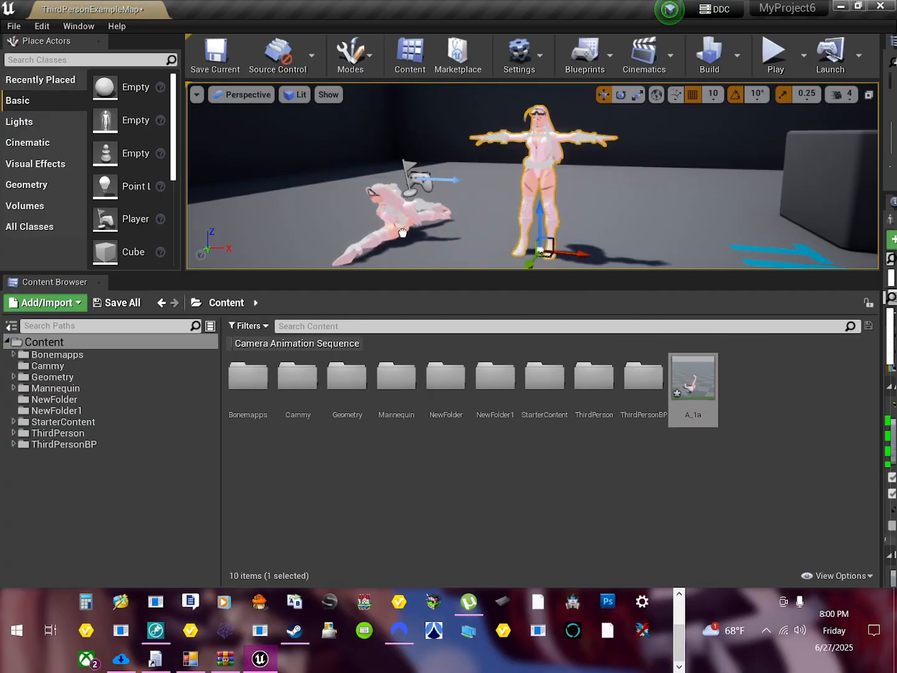
# Step: Play the level, walk up to the animated Cammy to examine the corrected motion, and end the play session
pyautogui.click(765, 56)
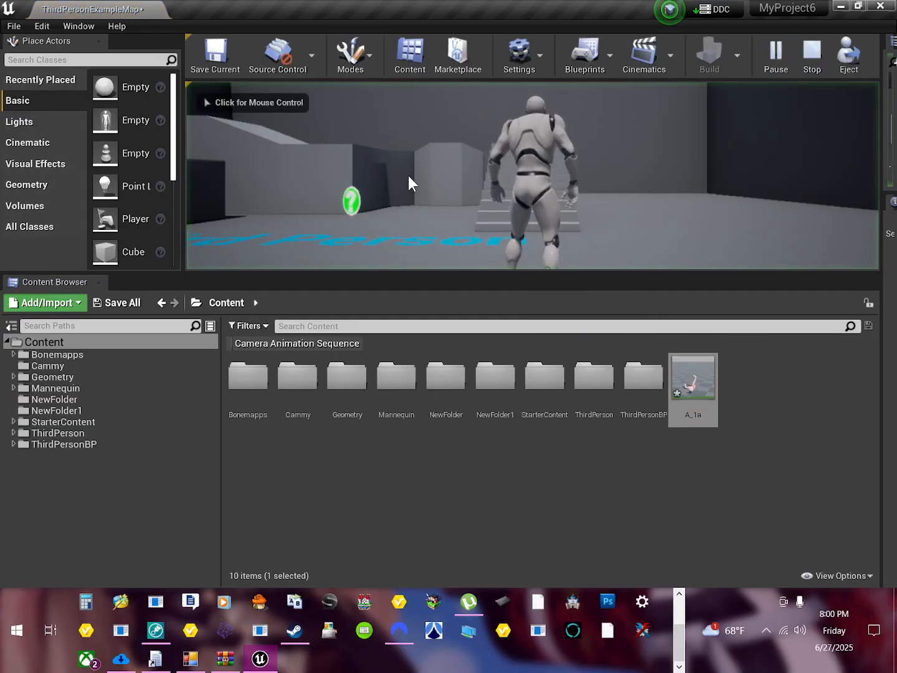
pyautogui.click(501, 193)
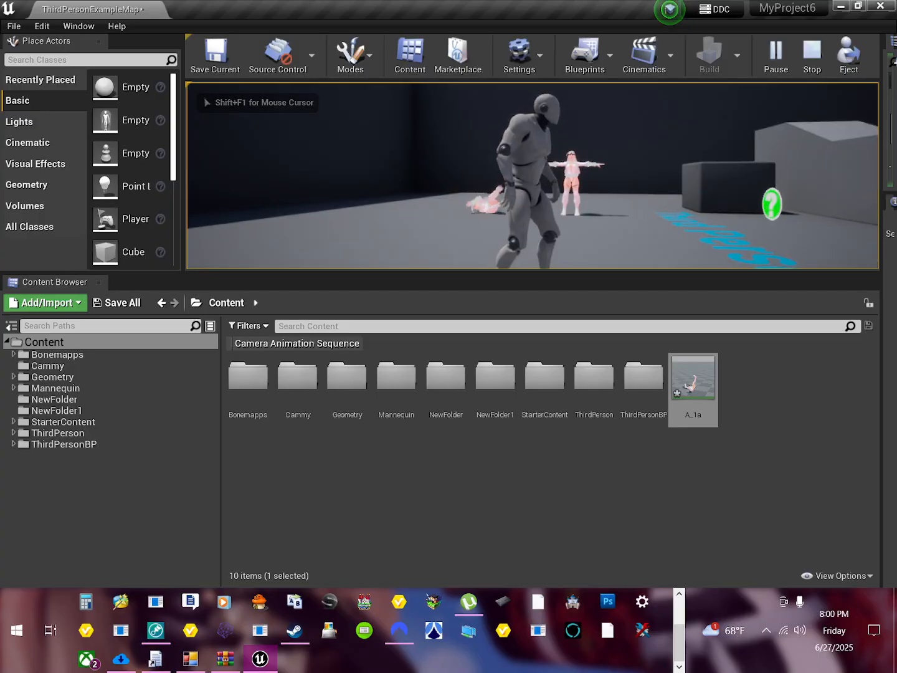
pyautogui.press('w')
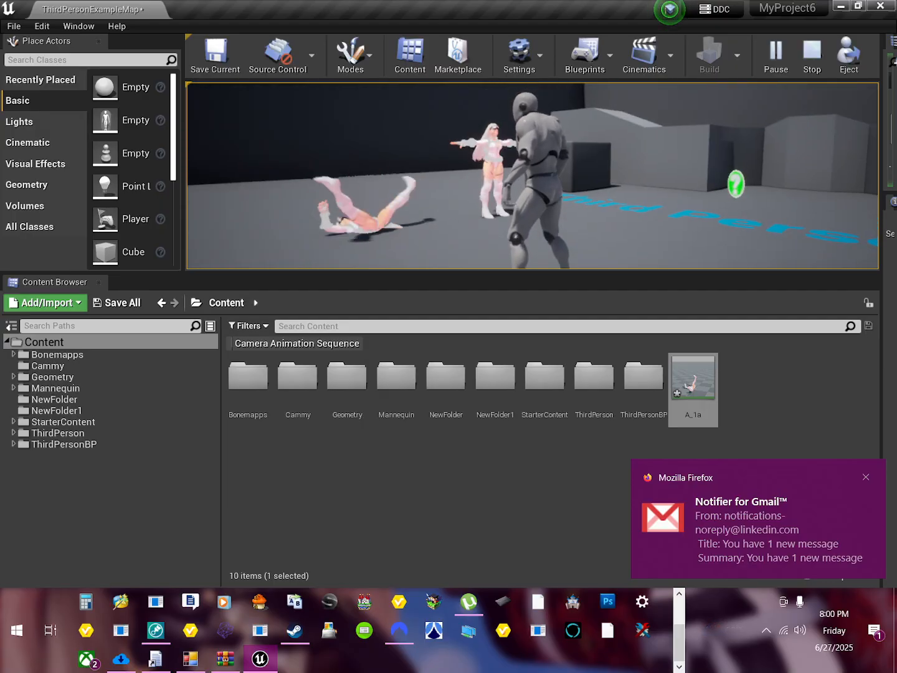
pyautogui.press('Escape')
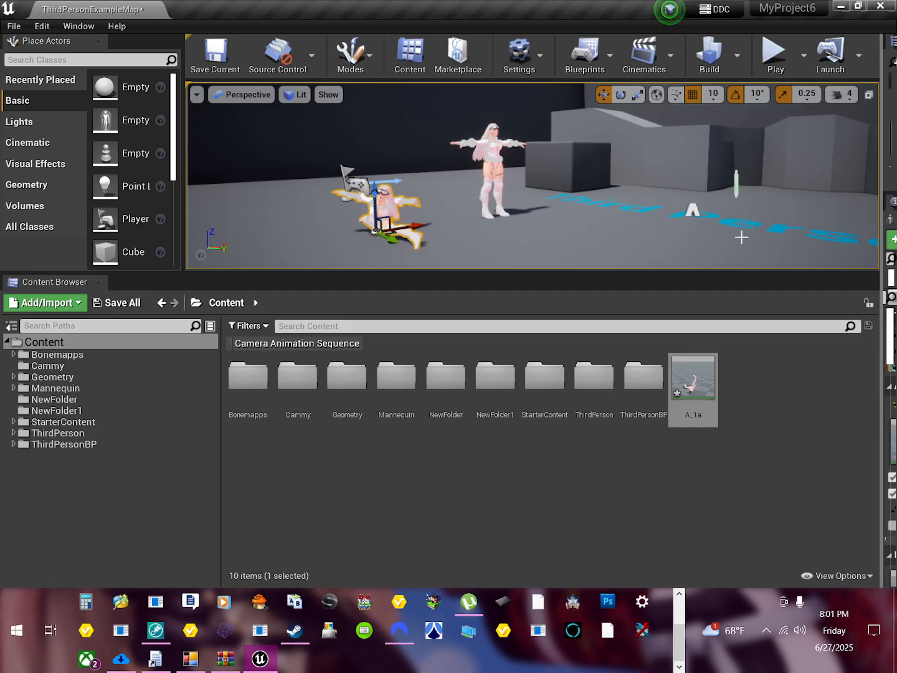
pyautogui.click(679, 619)
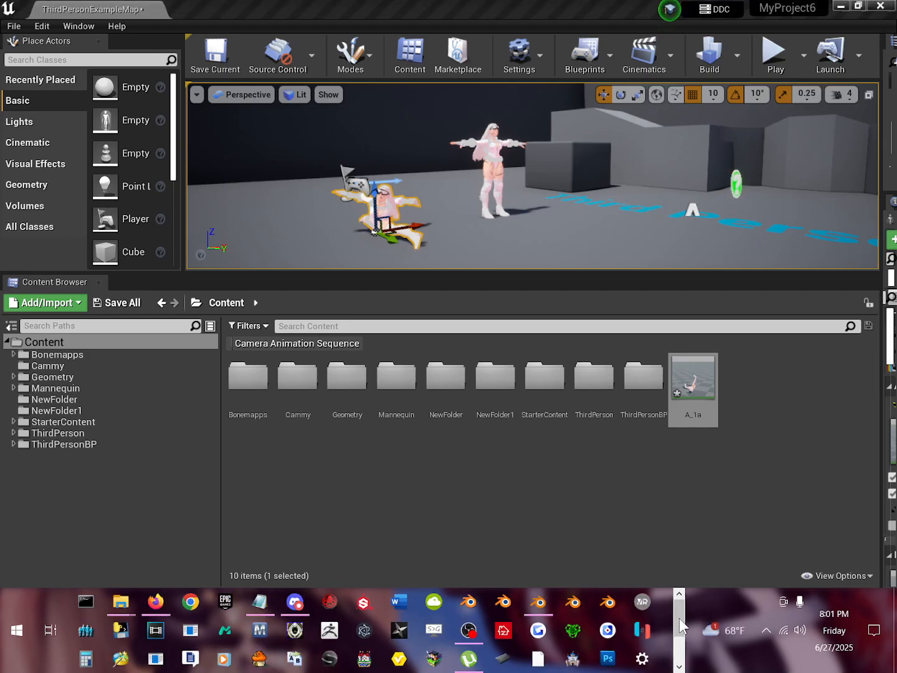
pyautogui.click(466, 643)
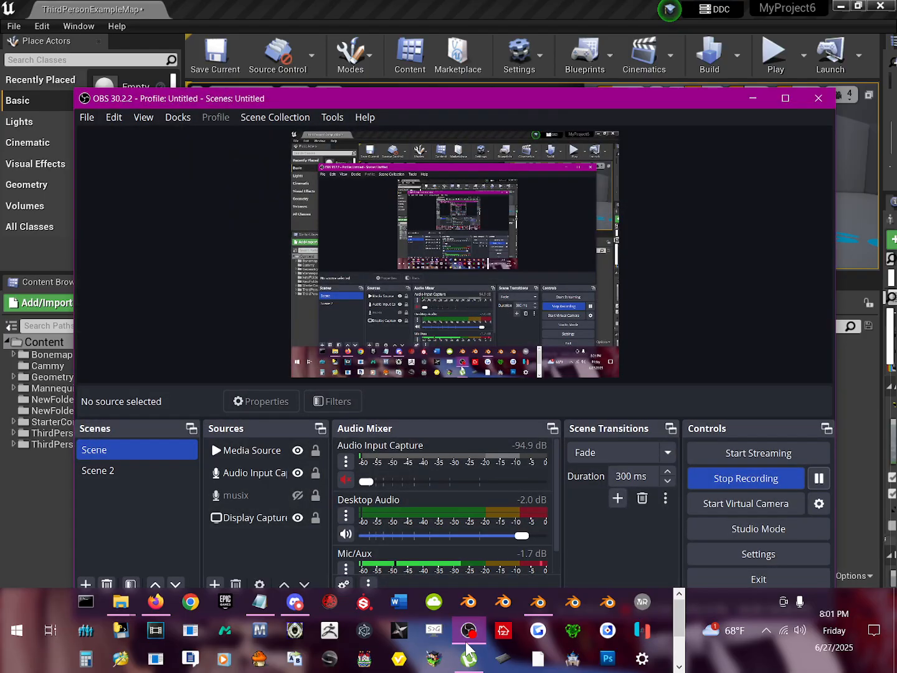
pyautogui.click(465, 643)
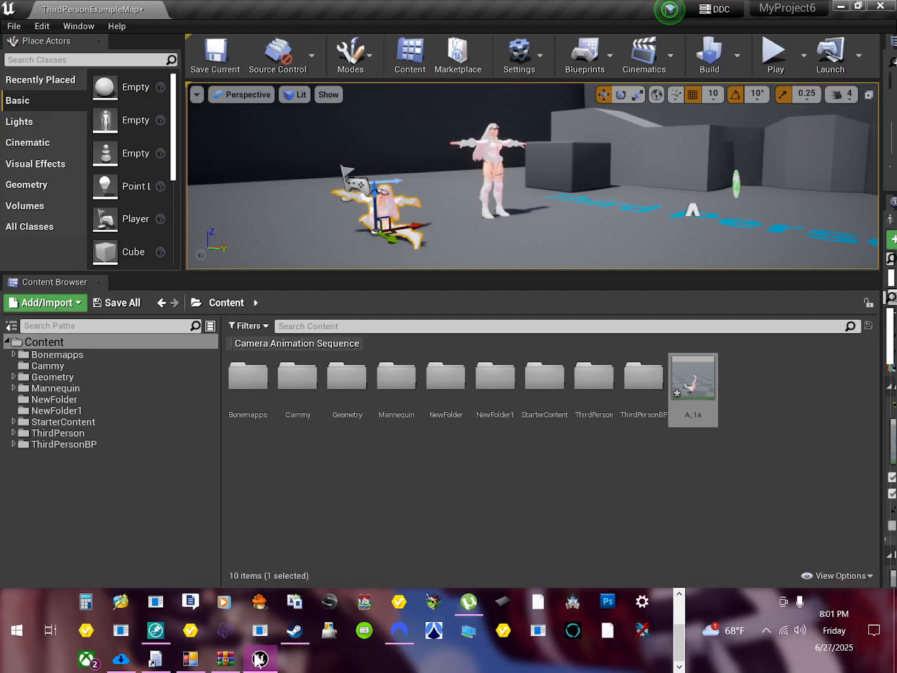
pyautogui.click(264, 666)
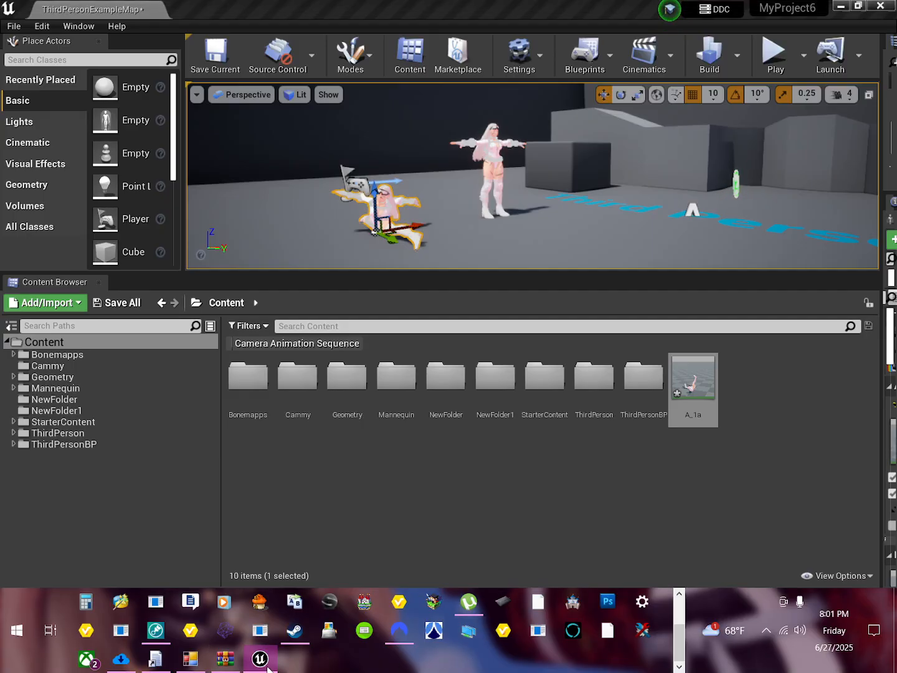
pyautogui.click(260, 658)
pyautogui.scroll(2, 617, 598)
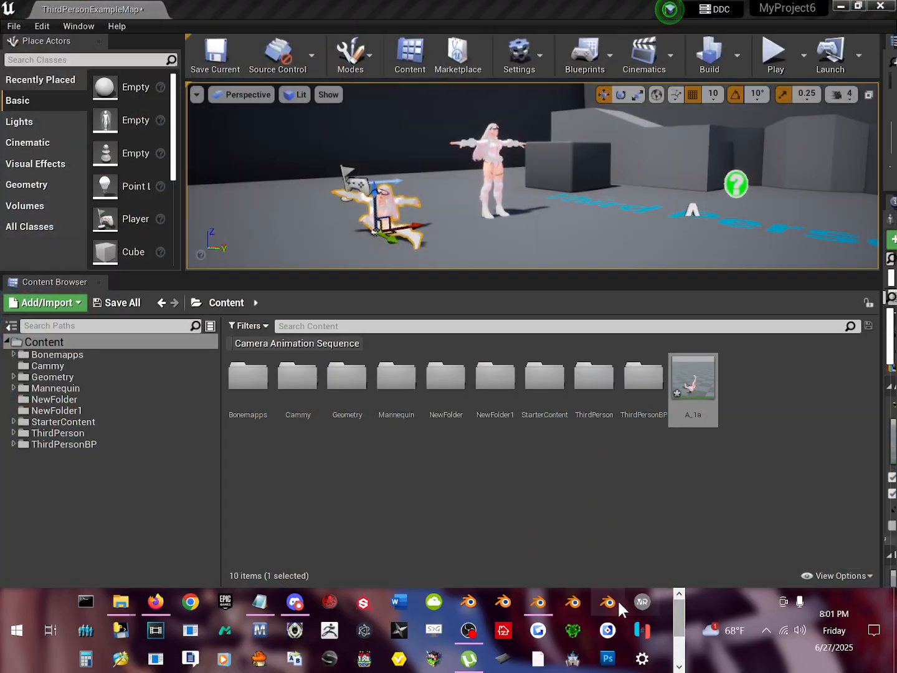